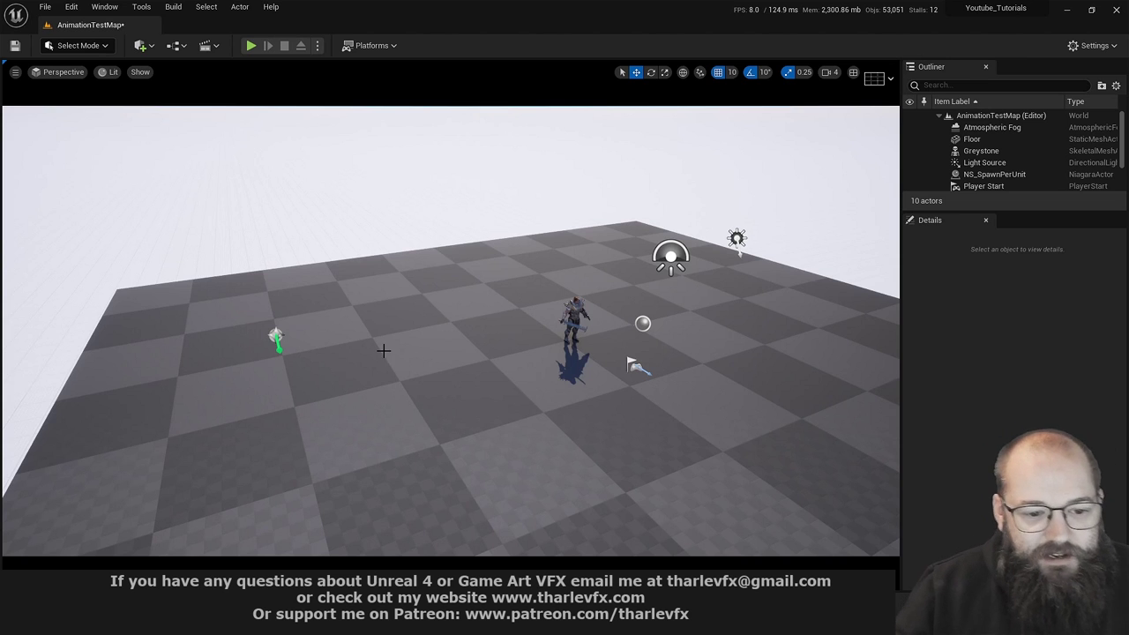
Create a Niagara system from the Empty emitter template and name it NS_Class_SPU
{"action": "left_click", "coordinate": [431, 349]}
{"action": "key", "text": "ctrl+space"}
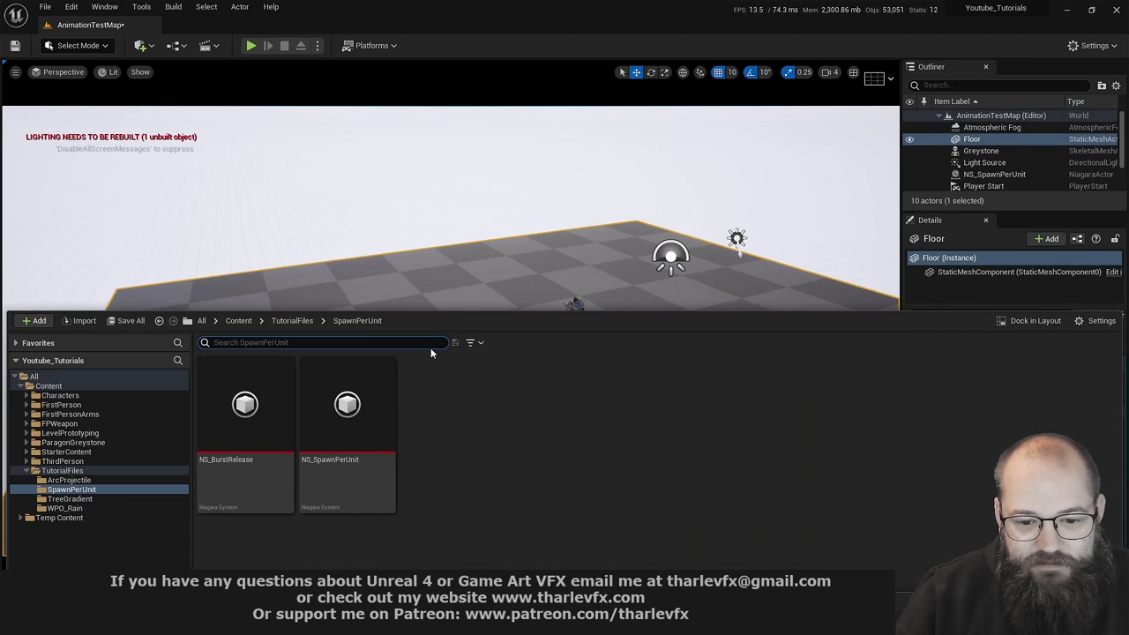
{"action": "right_click", "coordinate": [520, 453]}
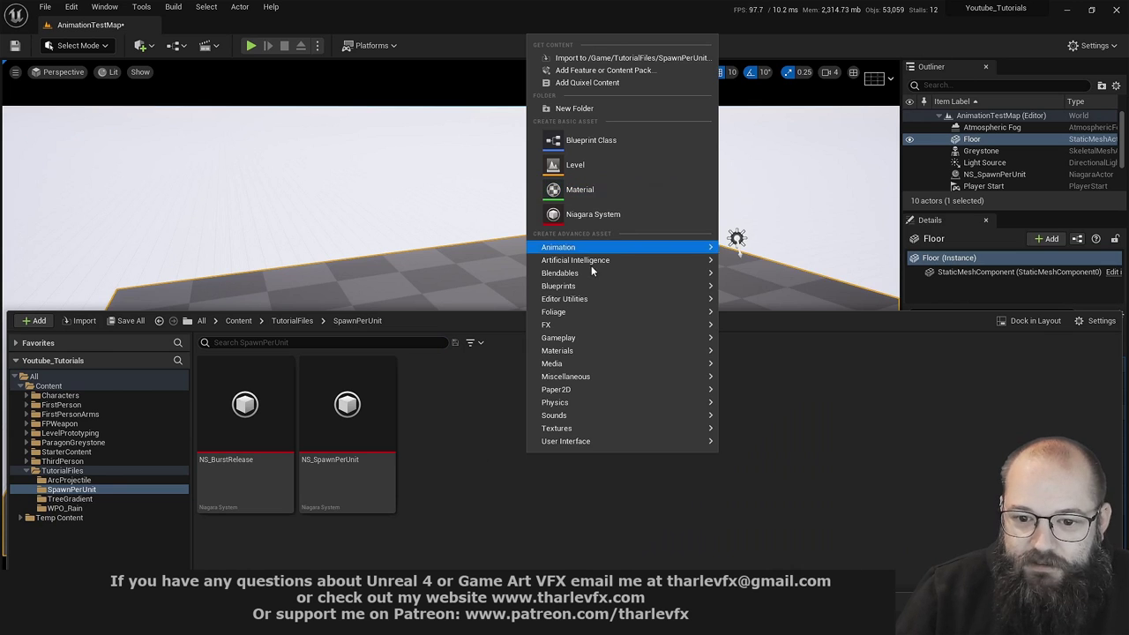
{"action": "left_click", "coordinate": [607, 214]}
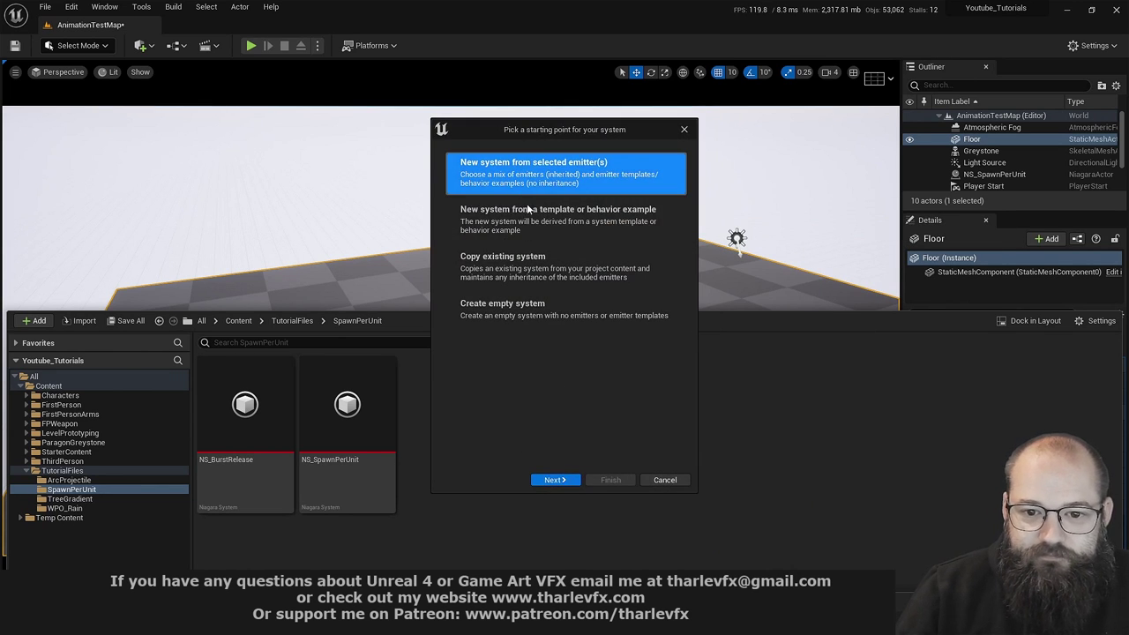
{"action": "left_click", "coordinate": [561, 482]}
{"action": "left_click", "coordinate": [553, 307]}
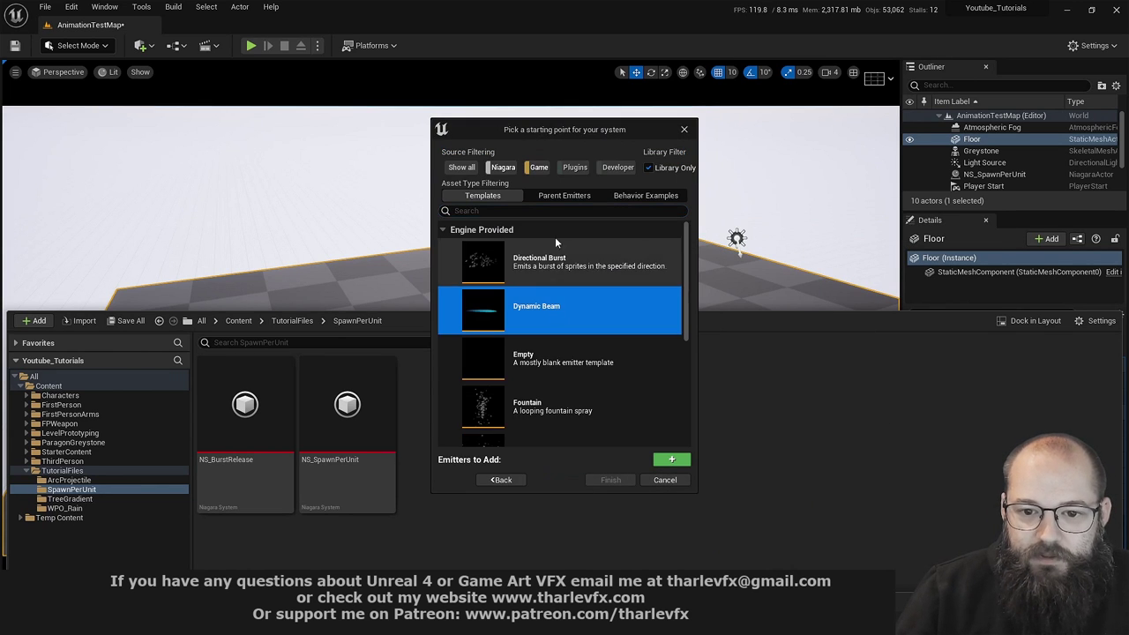
{"action": "left_click", "coordinate": [570, 358]}
{"action": "left_click", "coordinate": [673, 459]}
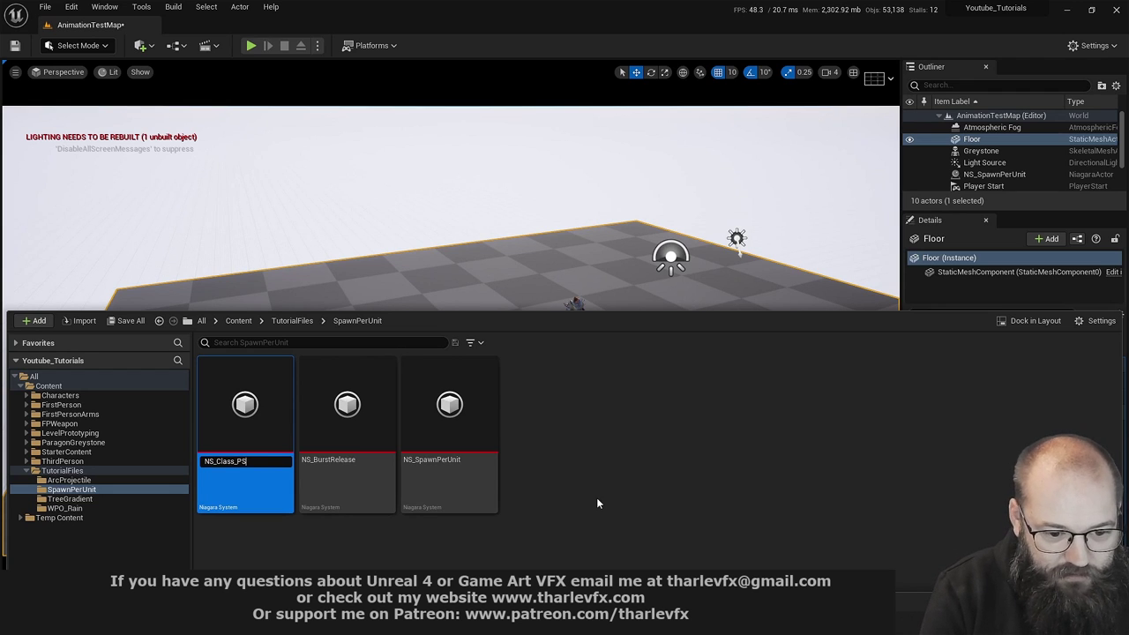
{"action": "key", "text": "Return"}
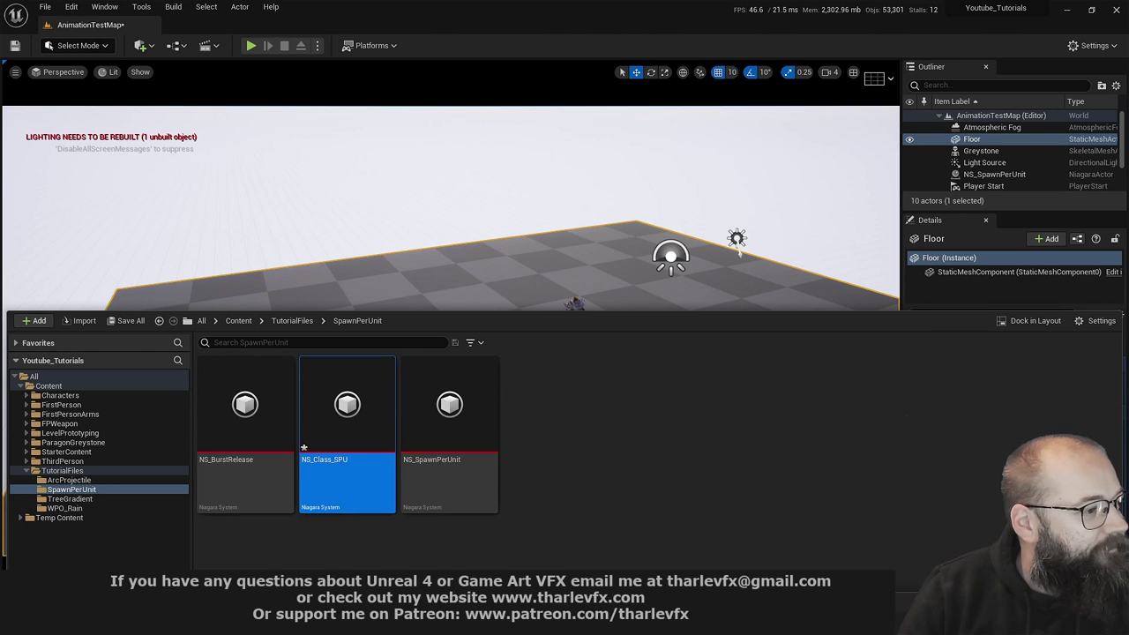
Open NS_Class_SPU in the Niagara editor and orbit its preview
{"action": "left_click", "coordinate": [630, 363]}
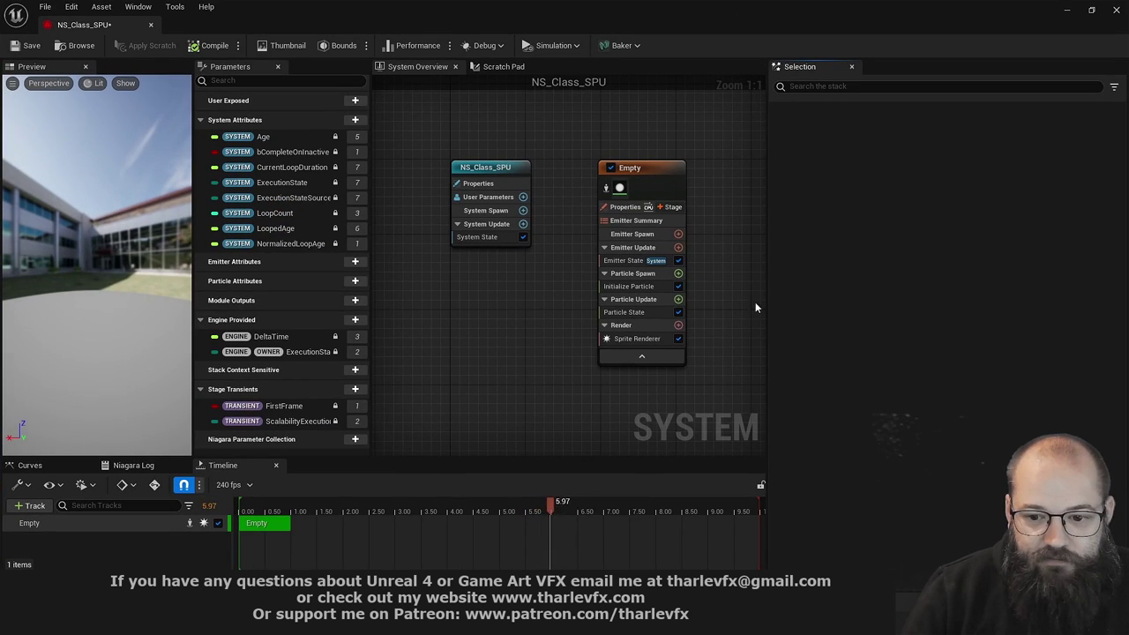
{"action": "left_click_drag", "start_coordinate": [55, 243], "coordinate": [97, 247]}
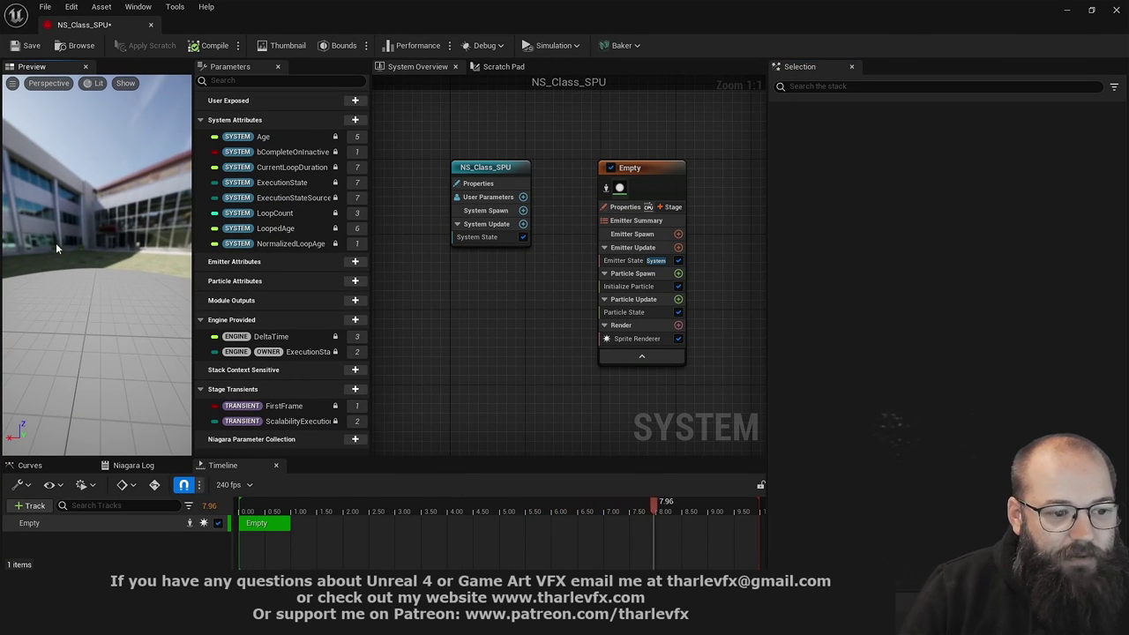
{"action": "left_click_drag", "start_coordinate": [50, 338], "coordinate": [105, 337]}
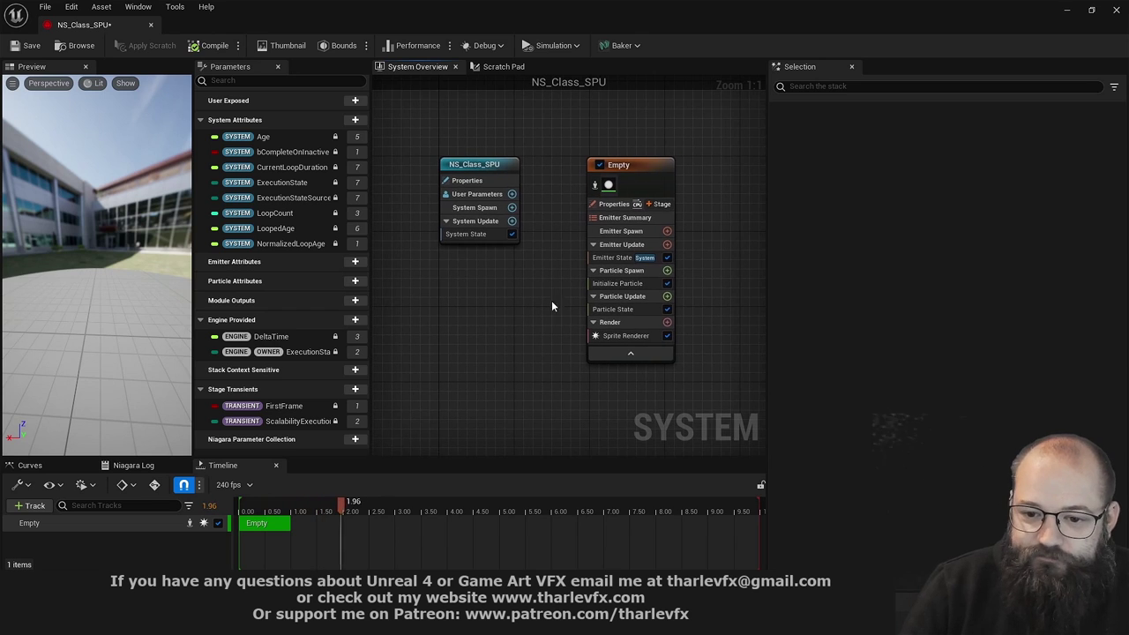
Add a Spawn Rate module to Emitter Update with SpawnRate 5
{"action": "left_click", "coordinate": [666, 270]}
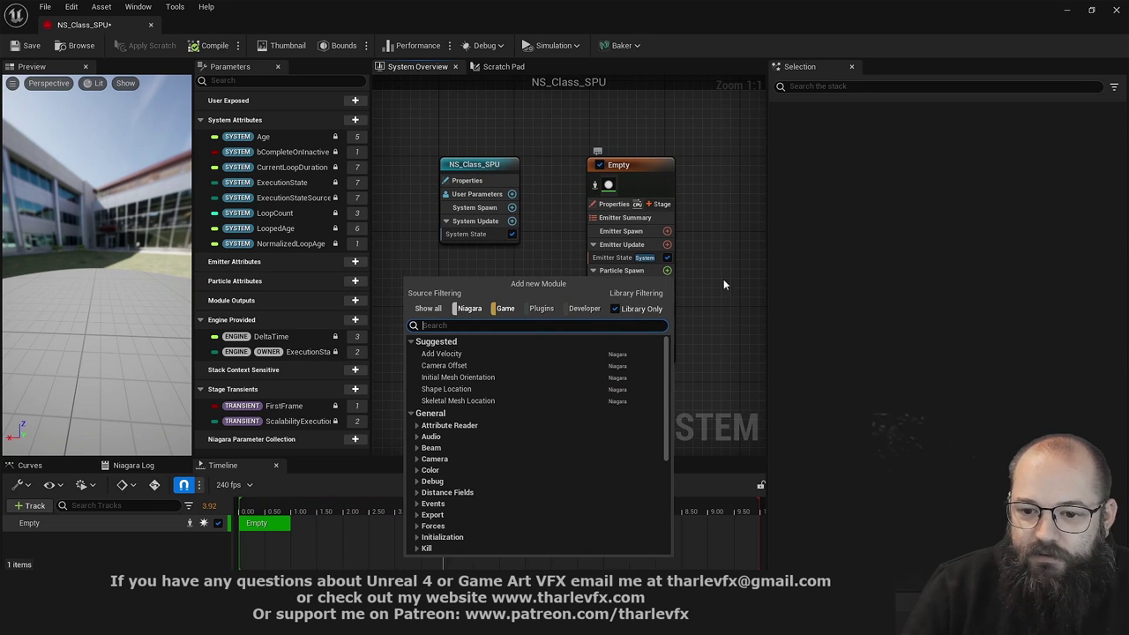
{"action": "left_click", "coordinate": [667, 244]}
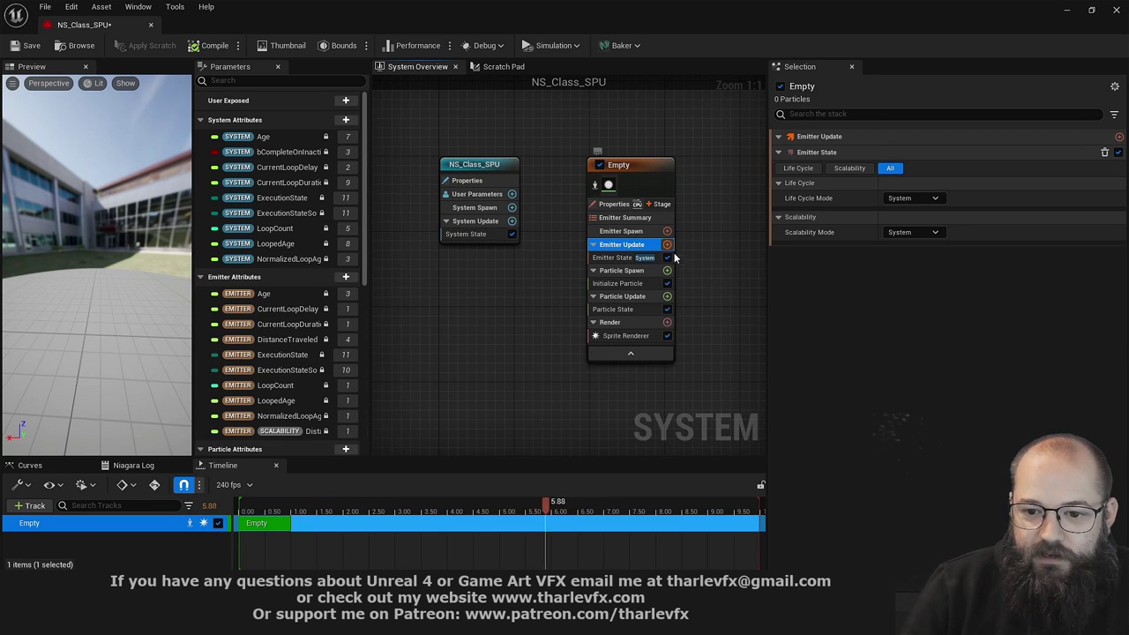
{"action": "left_click", "coordinate": [667, 245]}
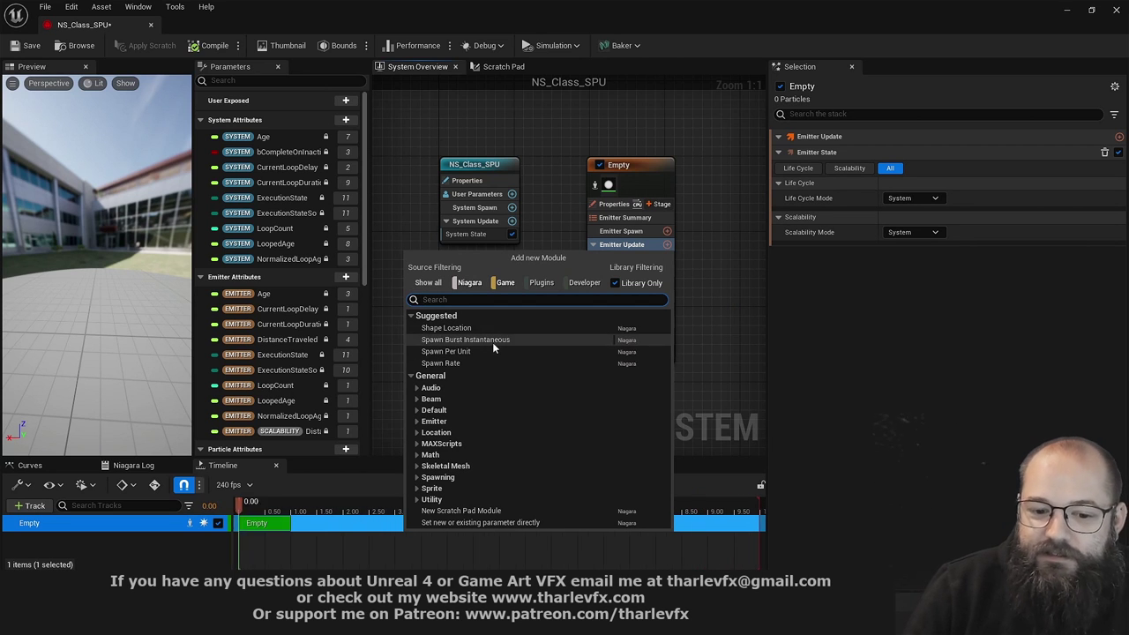
{"action": "left_click", "coordinate": [465, 363]}
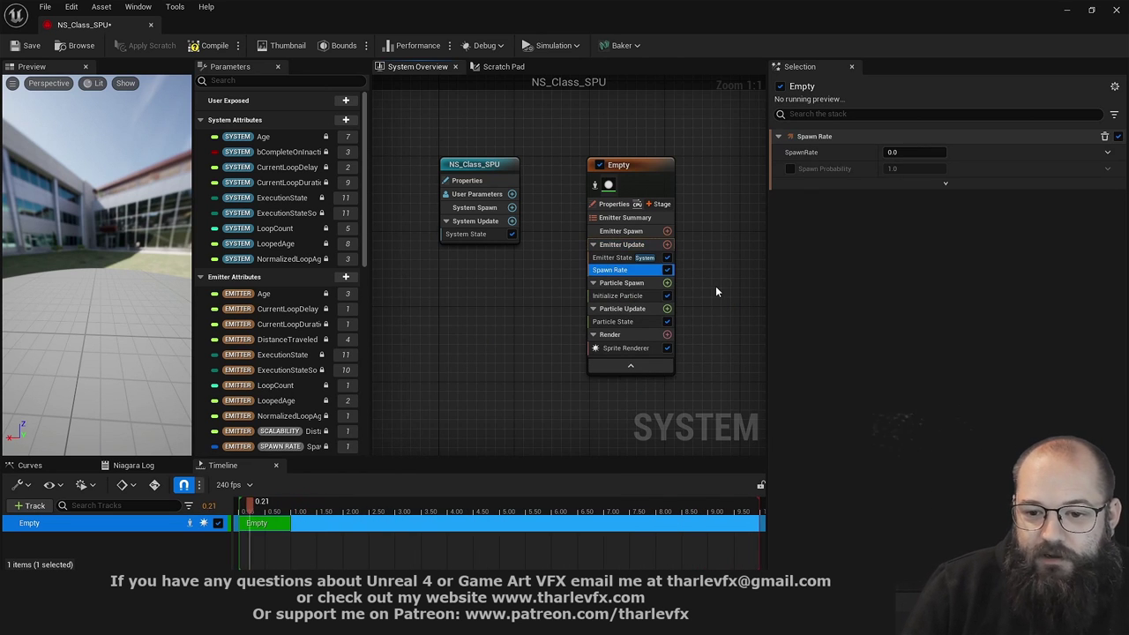
{"action": "left_click", "coordinate": [913, 152]}
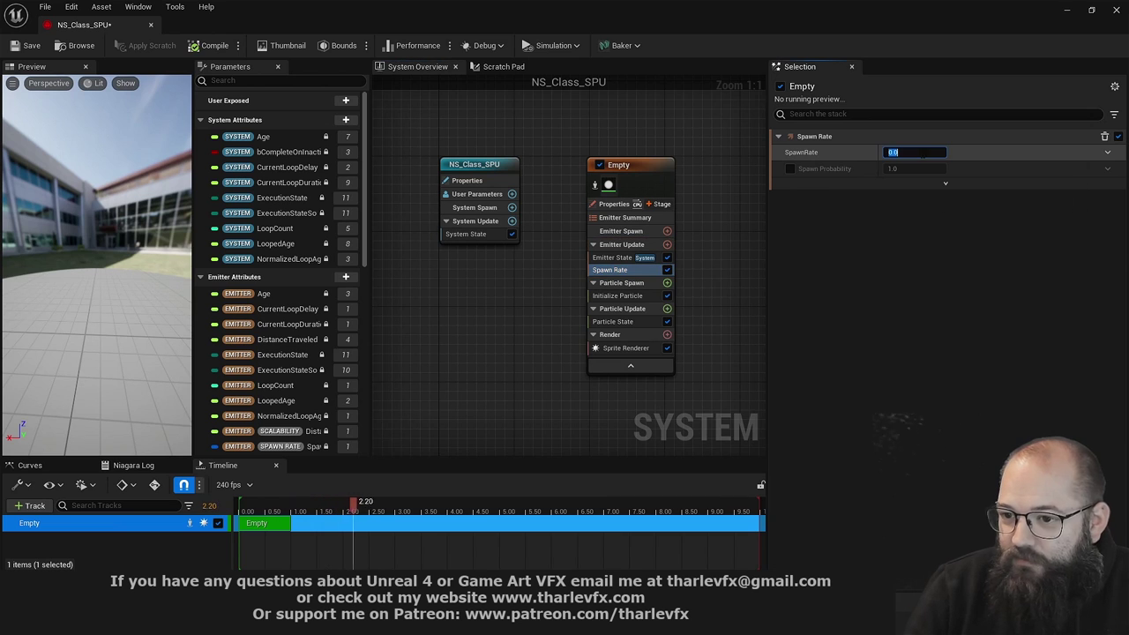
{"action": "type", "text": "5"}
{"action": "key", "text": "Return"}
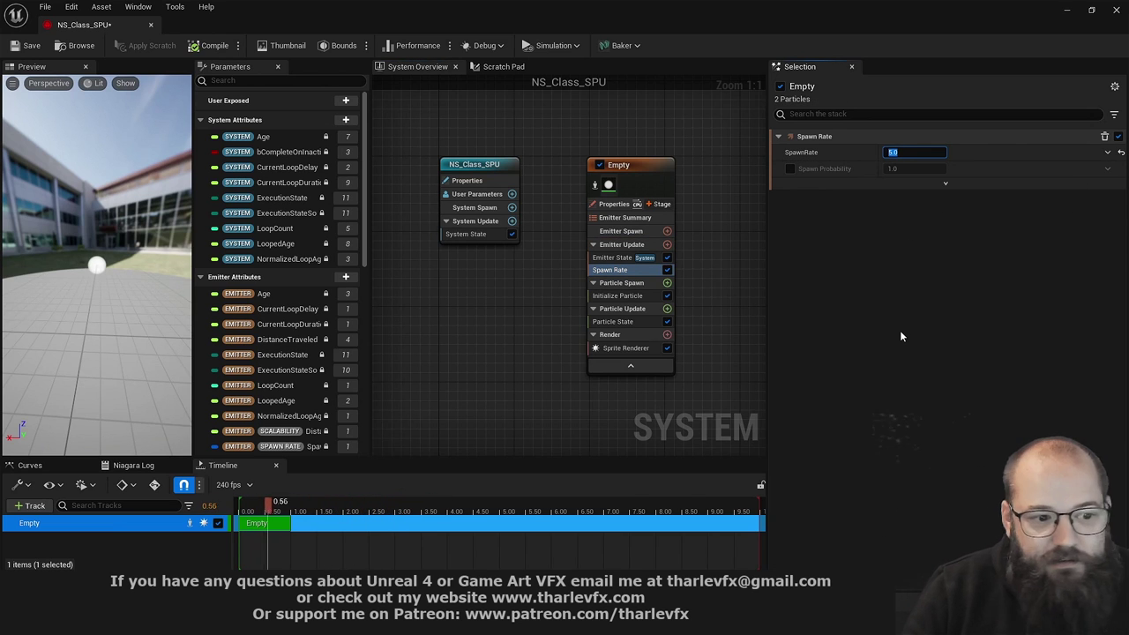
{"action": "left_click", "coordinate": [99, 277]}
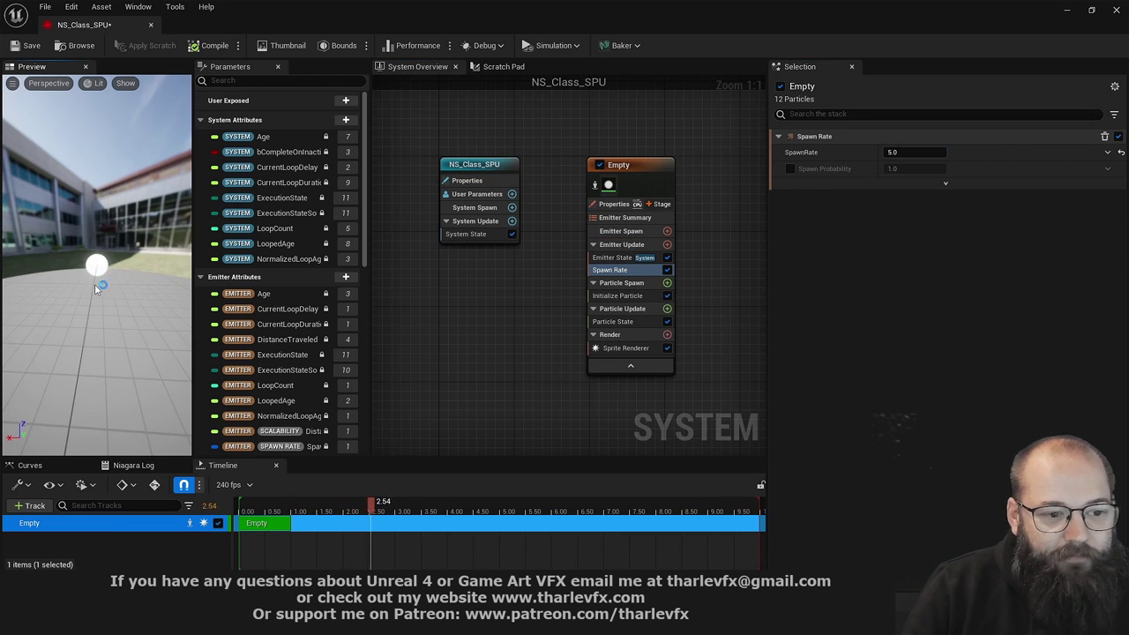
{"action": "left_click", "coordinate": [619, 295]}
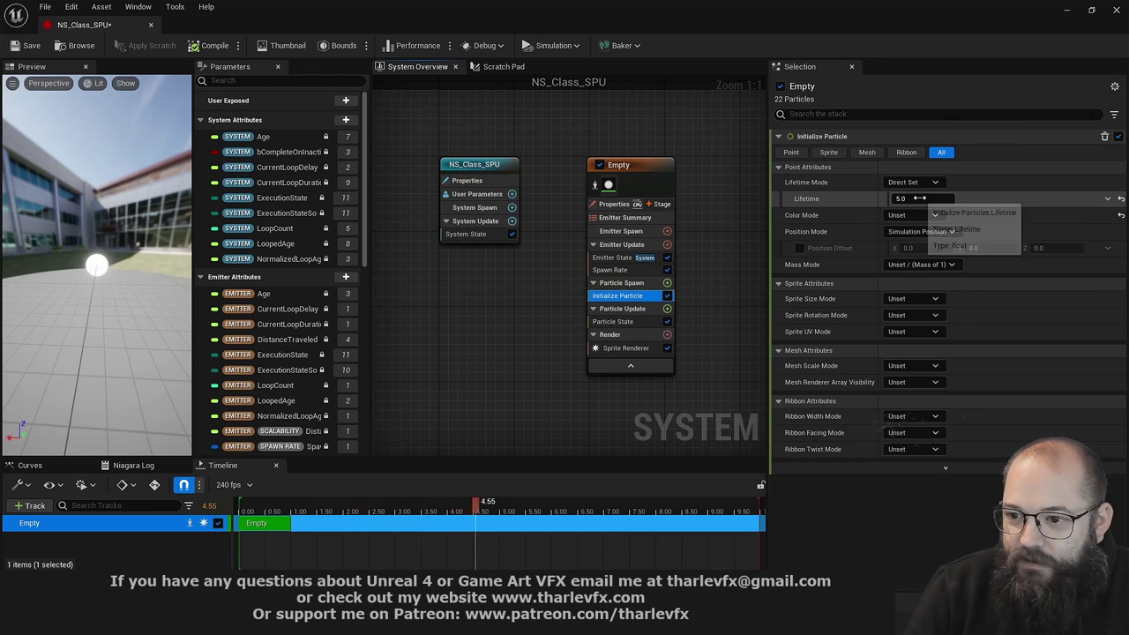
Switch Initialize Particle's sprite size mode to Uniform
{"action": "left_click", "coordinate": [917, 198]}
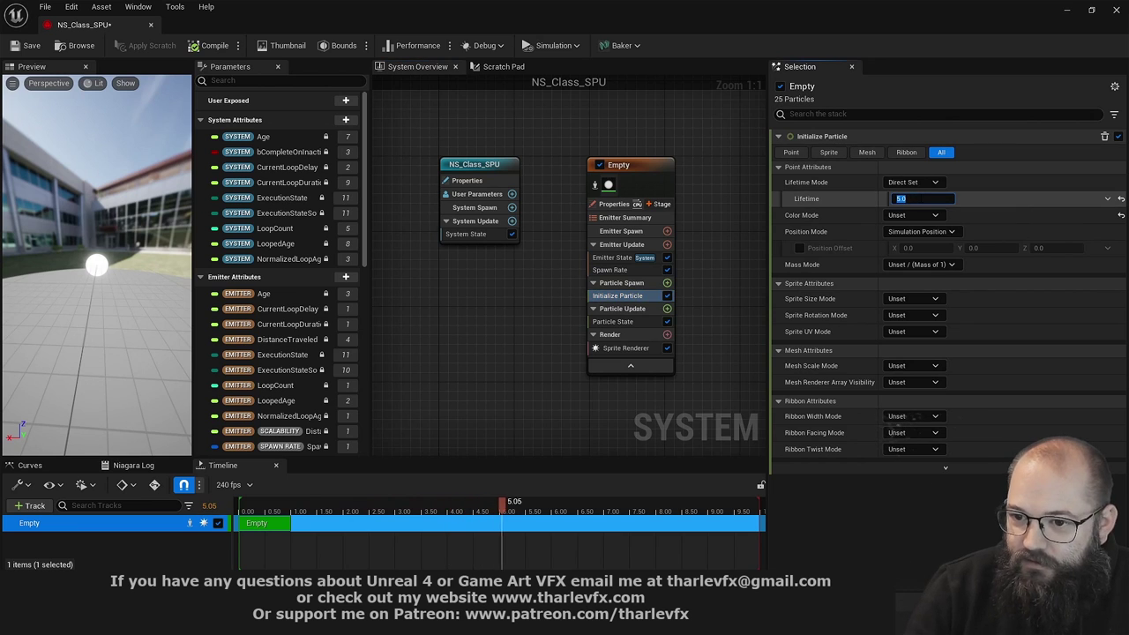
{"action": "left_click", "coordinate": [914, 298]}
{"action": "left_click", "coordinate": [911, 328]}
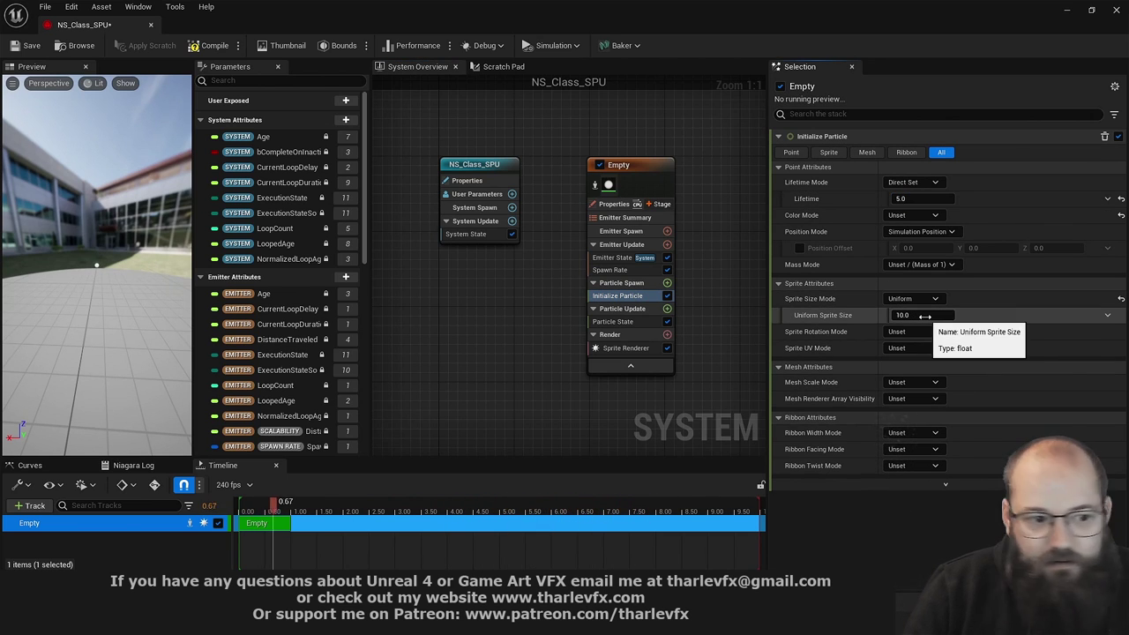
{"action": "left_click", "coordinate": [904, 315]}
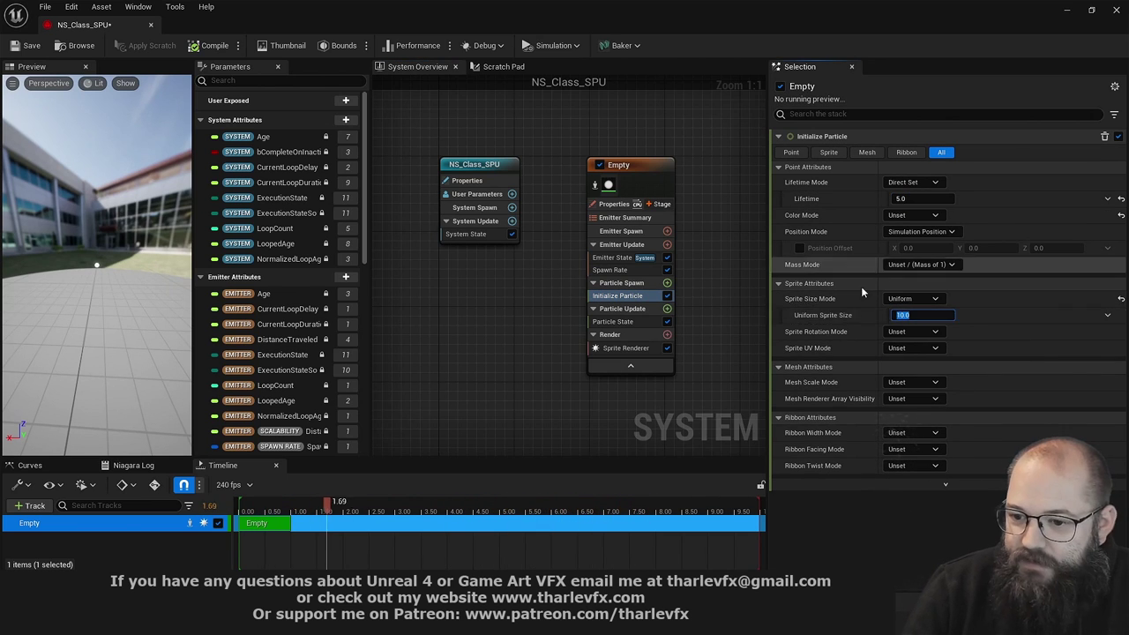
{"action": "left_click", "coordinate": [644, 282]}
{"action": "left_click", "coordinate": [667, 282]}
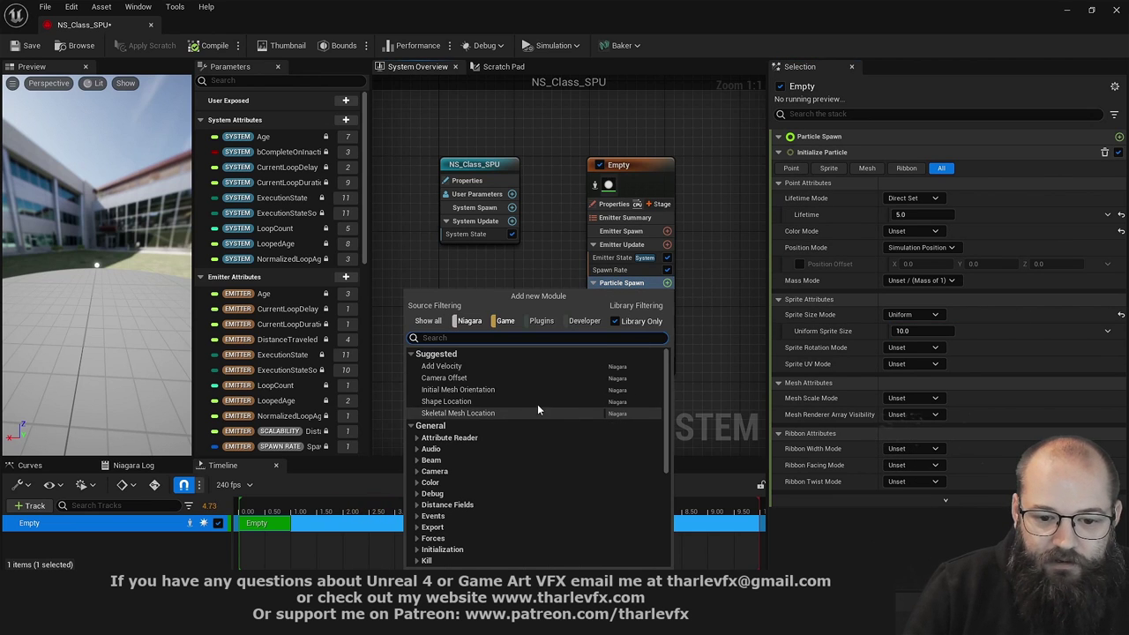
{"action": "key", "text": "Escape"}
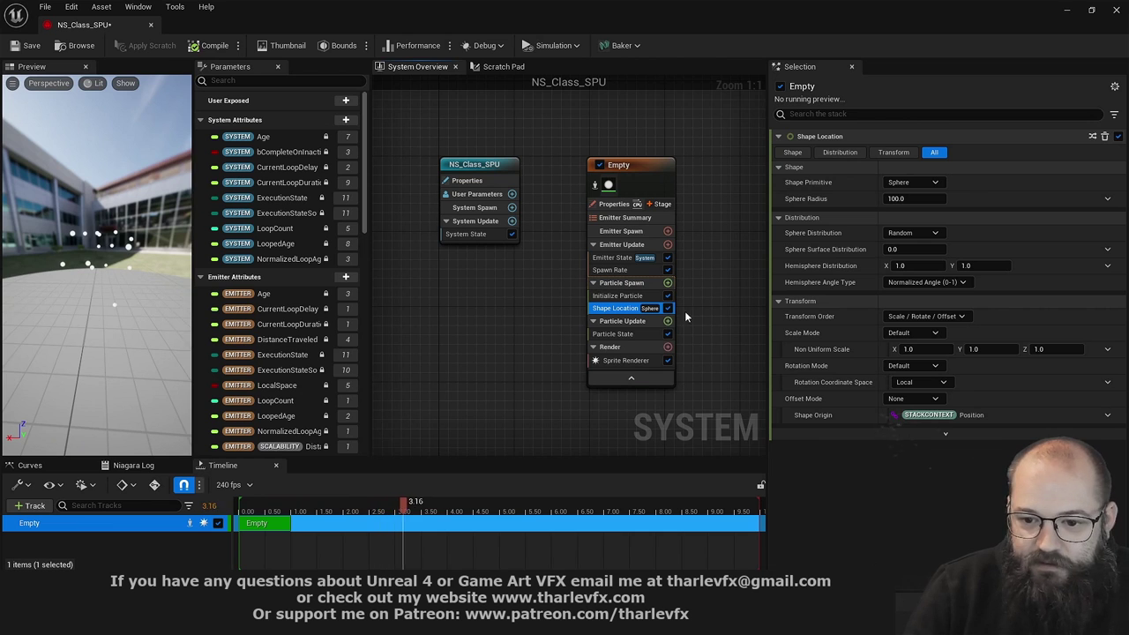
Add Gravity Force to Particle Update, with its solver, and set gravity Z to -50
{"action": "left_click", "coordinate": [648, 324]}
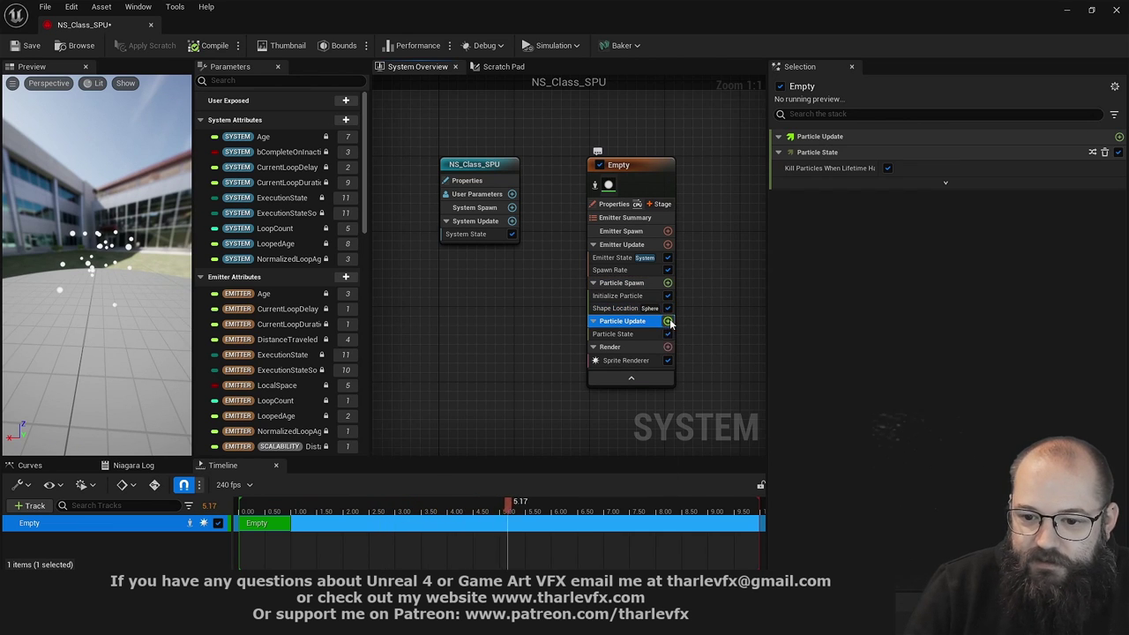
{"action": "left_click", "coordinate": [667, 321]}
{"action": "type", "text": "gras"}
{"action": "key", "text": "BackSpace"}
{"action": "type", "text": "v"}
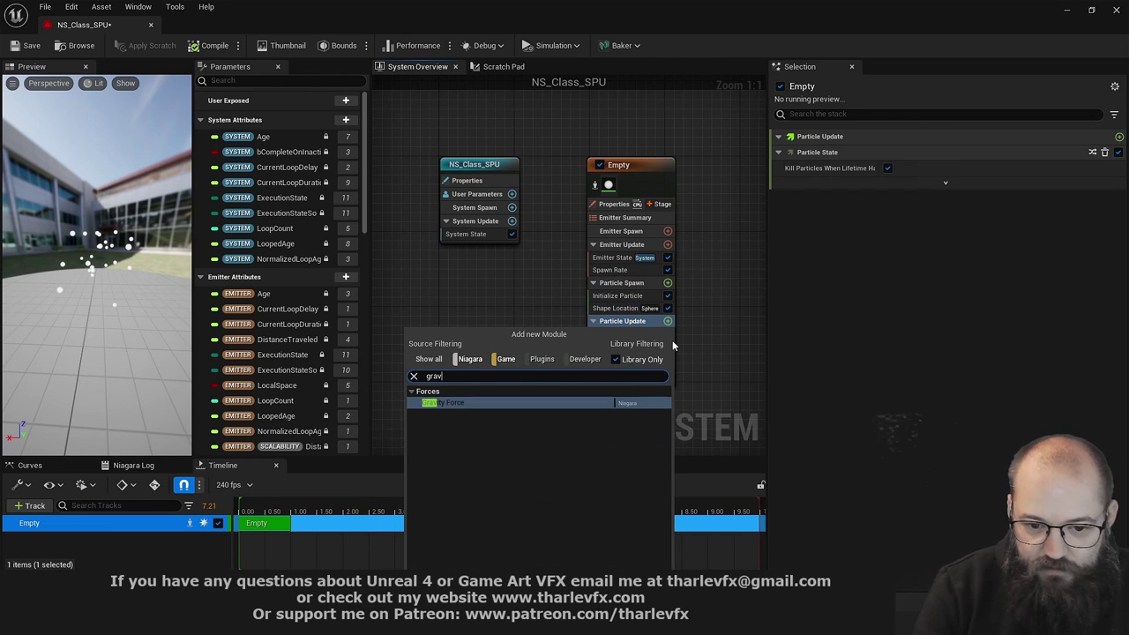
{"action": "left_click", "coordinate": [493, 402]}
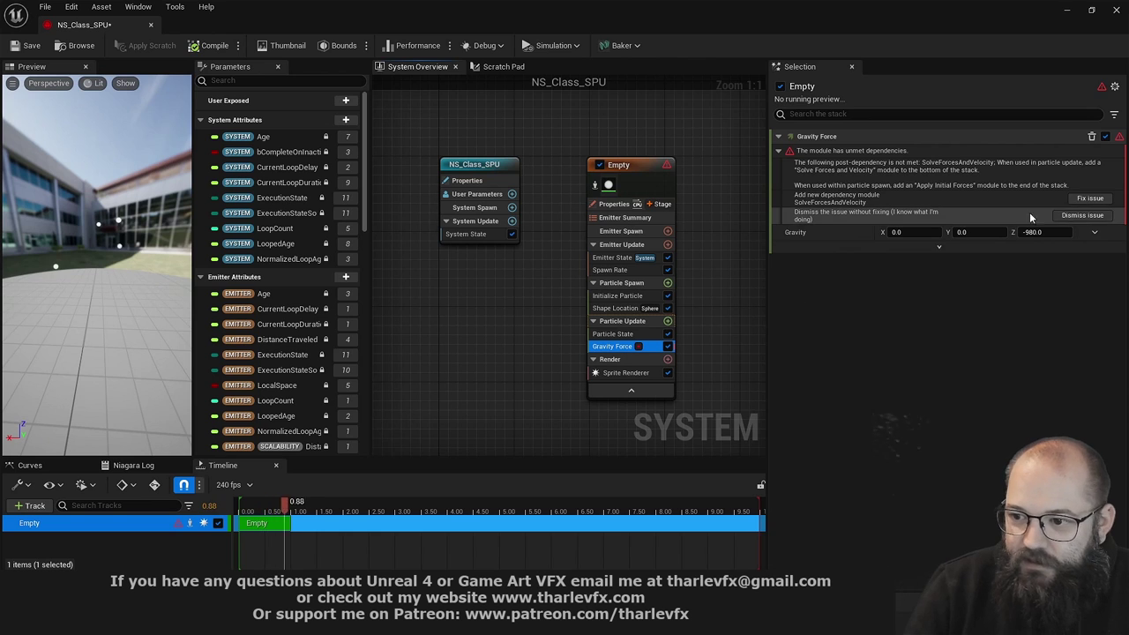
{"action": "left_click", "coordinate": [1088, 199]}
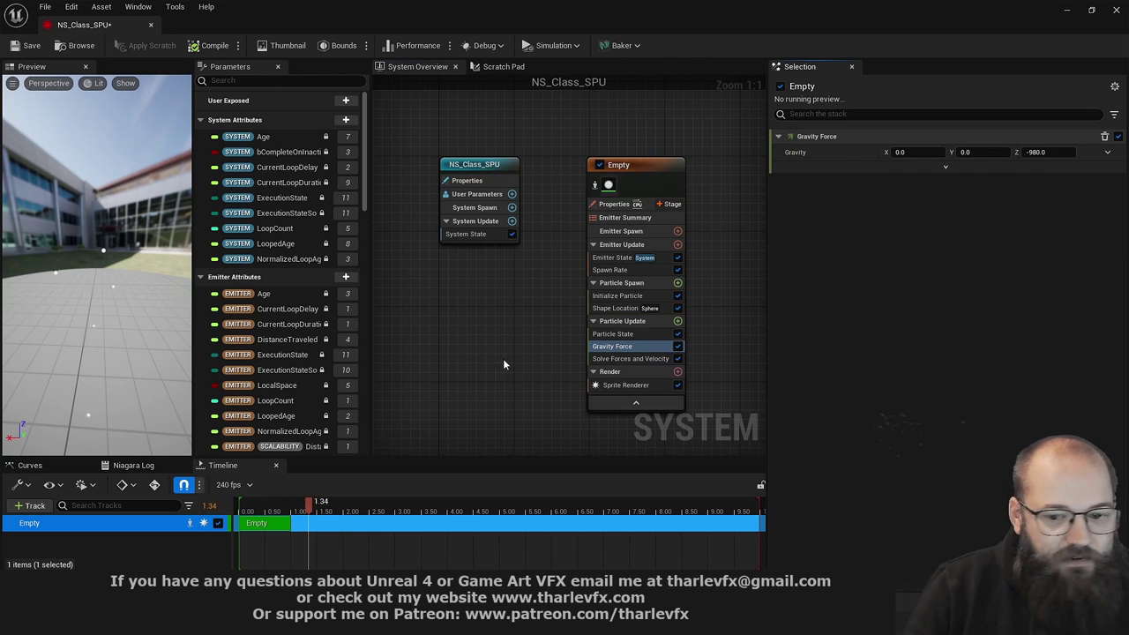
{"action": "left_click", "coordinate": [1034, 152]}
{"action": "type", "text": "-50"}
{"action": "key", "text": "Return"}
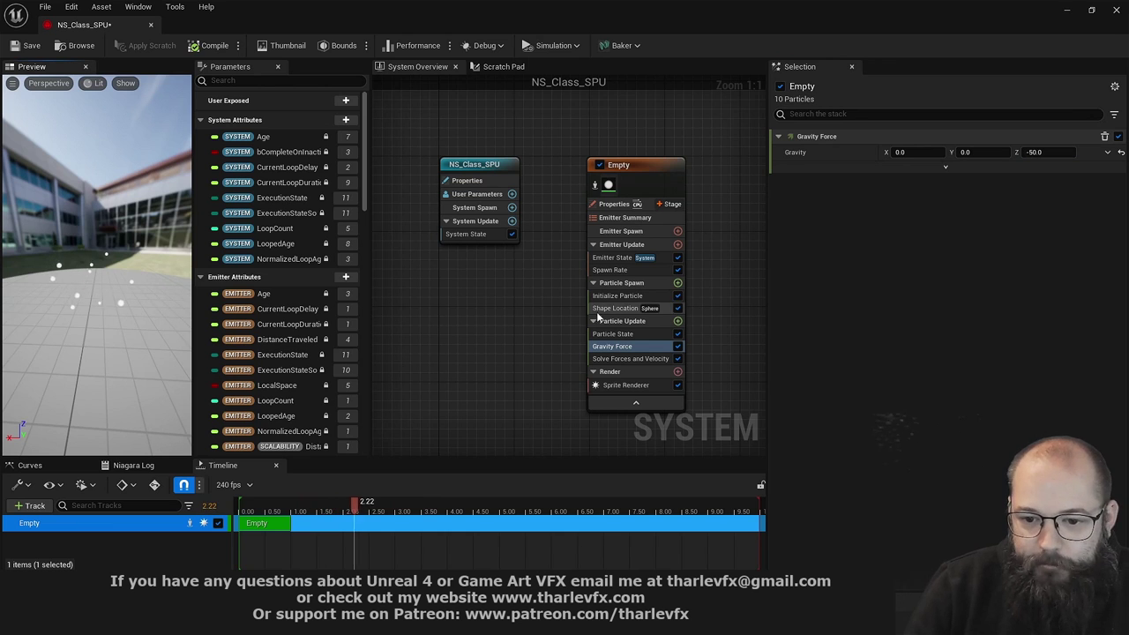
Set the Shape Location sphere radius to 25 and orbit the preview to inspect it
{"action": "left_click", "coordinate": [635, 308]}
{"action": "left_click", "coordinate": [914, 199]}
{"action": "type", "text": "2"}
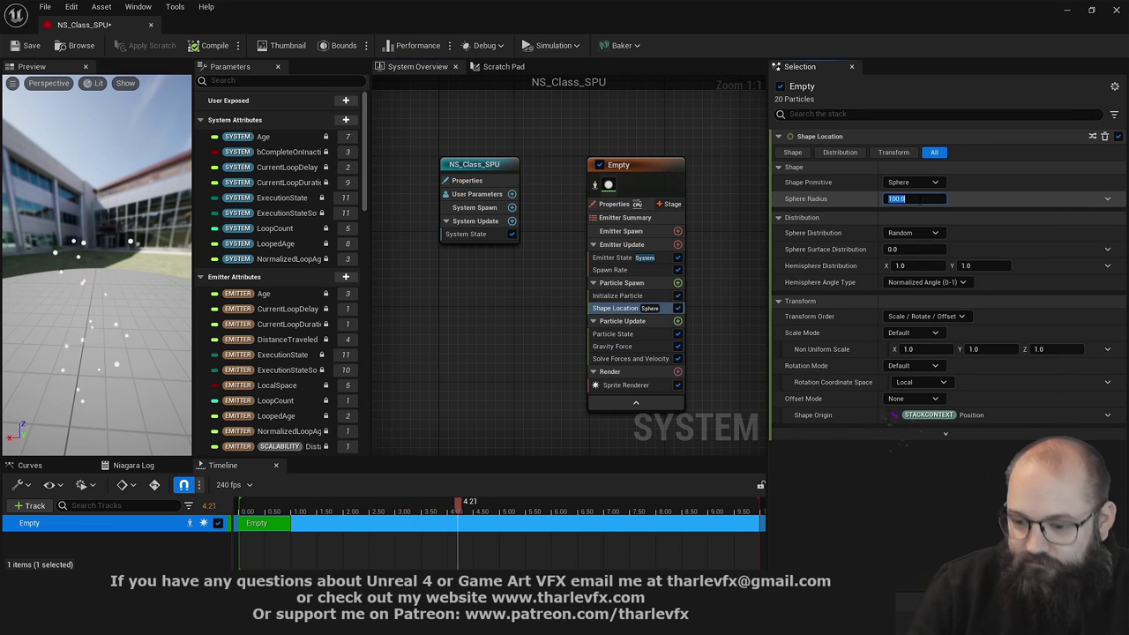
{"action": "type", "text": "5"}
{"action": "key", "text": "Return"}
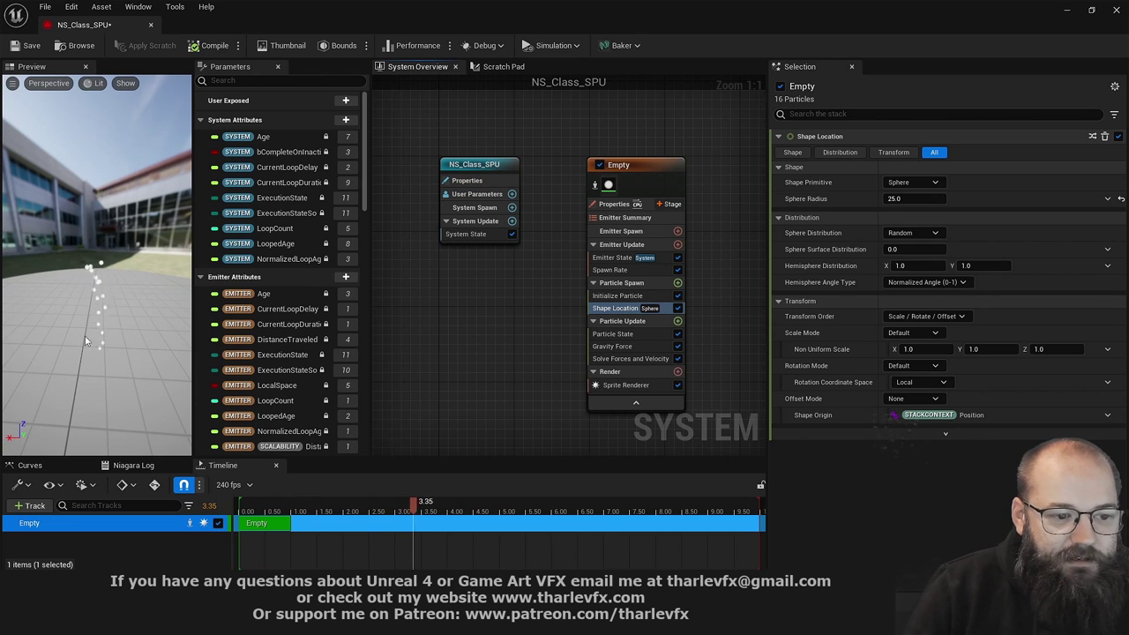
{"action": "left_click_drag", "start_coordinate": [95, 265], "coordinate": [158, 267]}
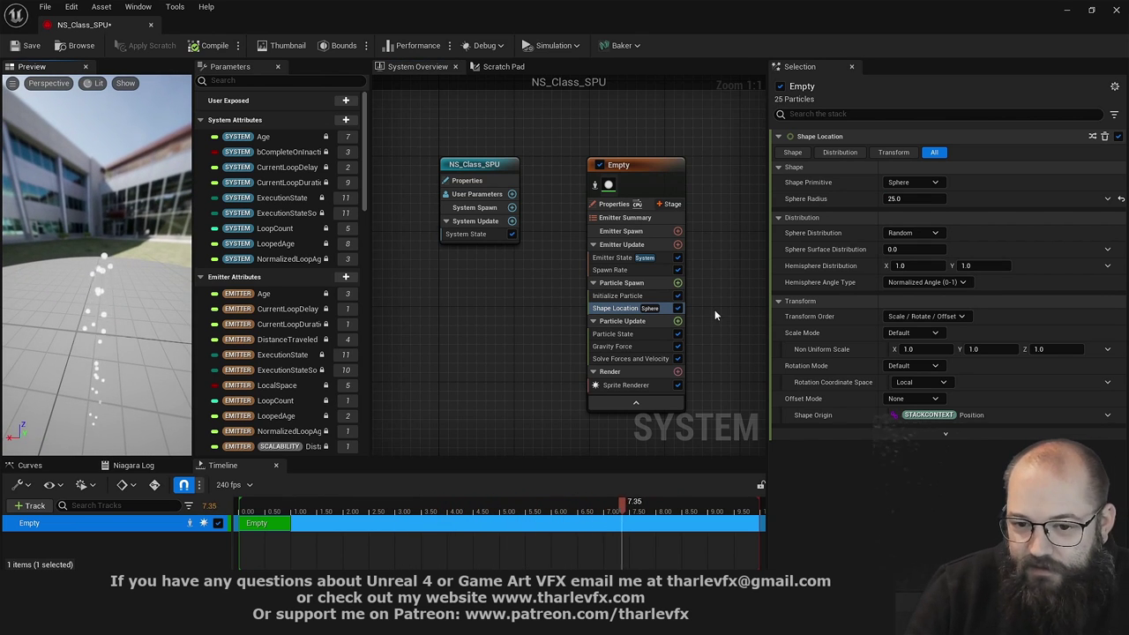
Raise SpawnRate to 50, then disable the Spawn Rate module
{"action": "left_click", "coordinate": [635, 271]}
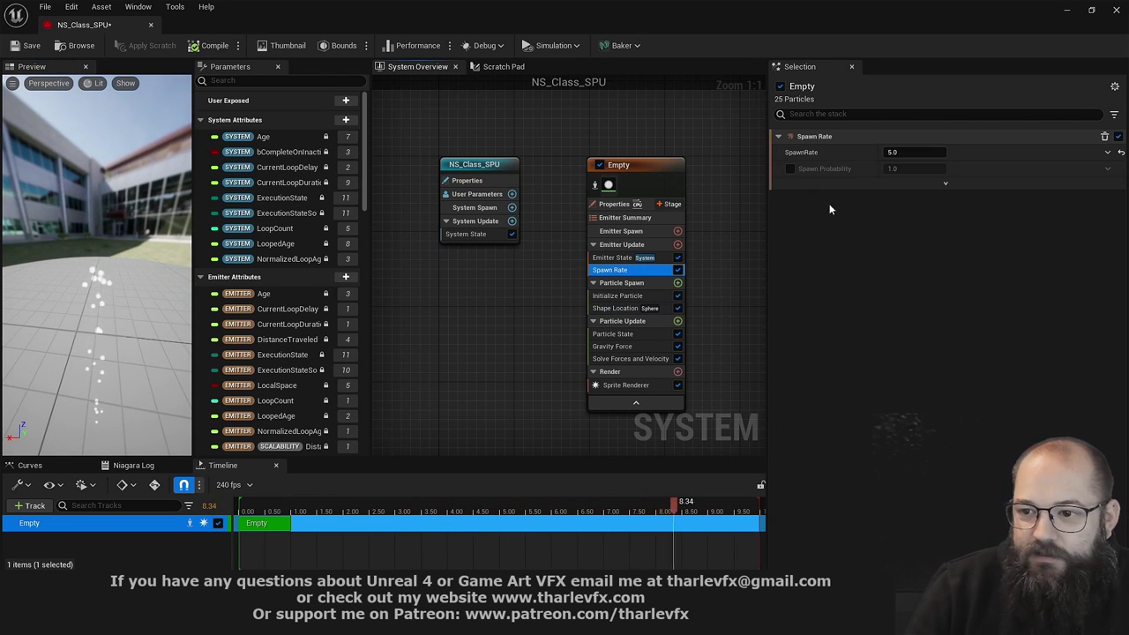
{"action": "left_click", "coordinate": [918, 152]}
{"action": "type", "text": "50"}
{"action": "key", "text": "Return"}
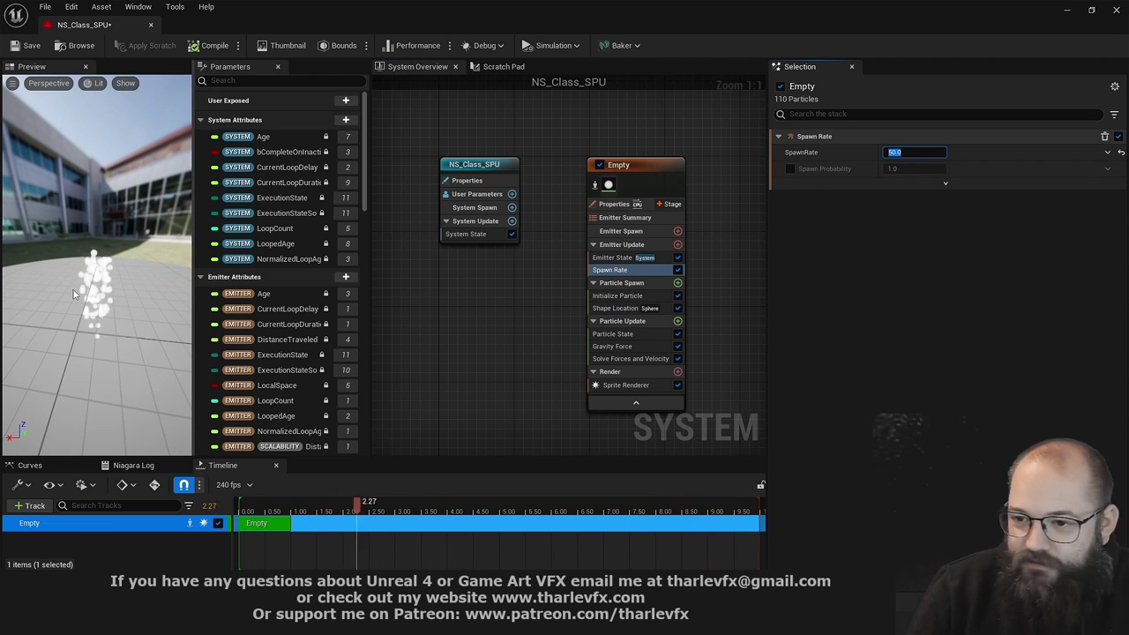
{"action": "left_click", "coordinate": [618, 271]}
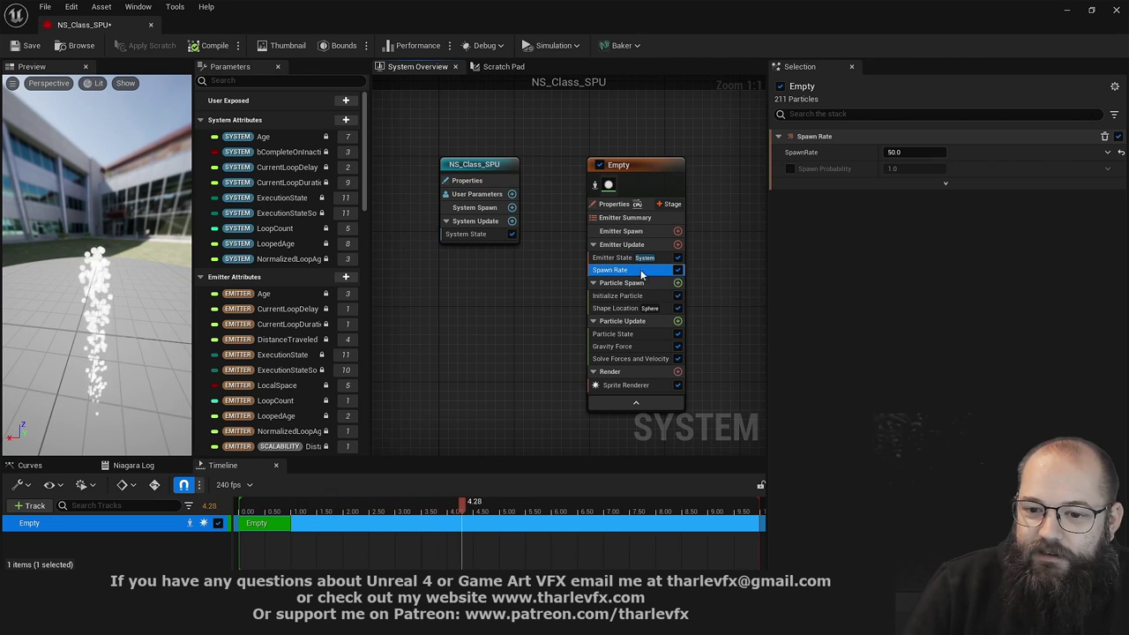
{"action": "left_click", "coordinate": [678, 270]}
Add Spawn Burst Instantaneous to Emitter Update with a Spawn Count of 50
{"action": "left_click", "coordinate": [619, 245]}
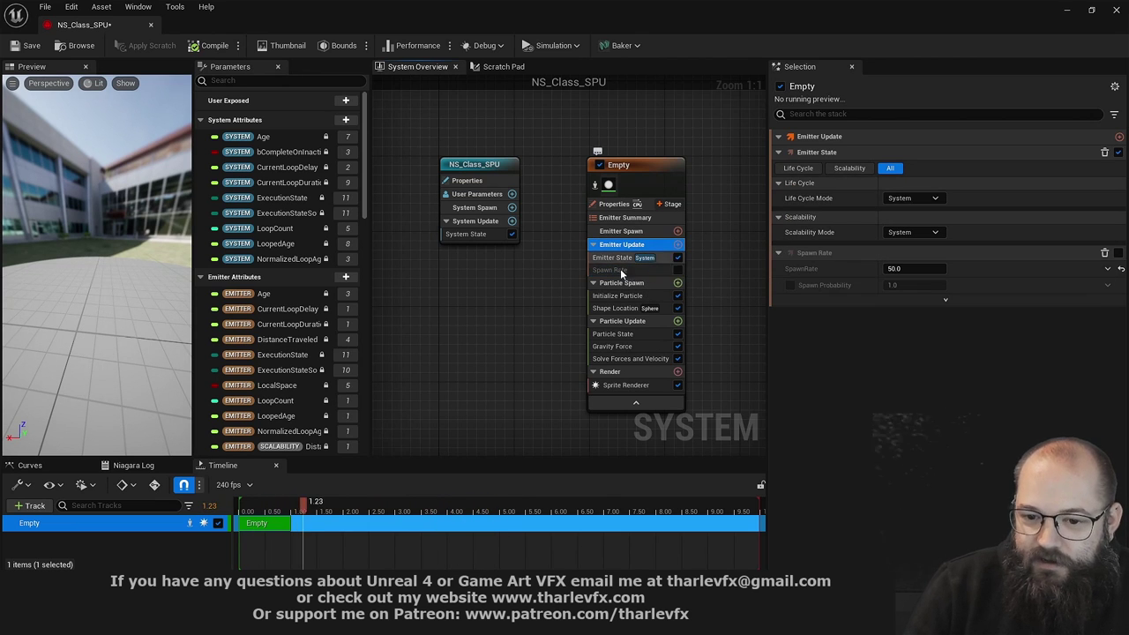
{"action": "left_click", "coordinate": [677, 244]}
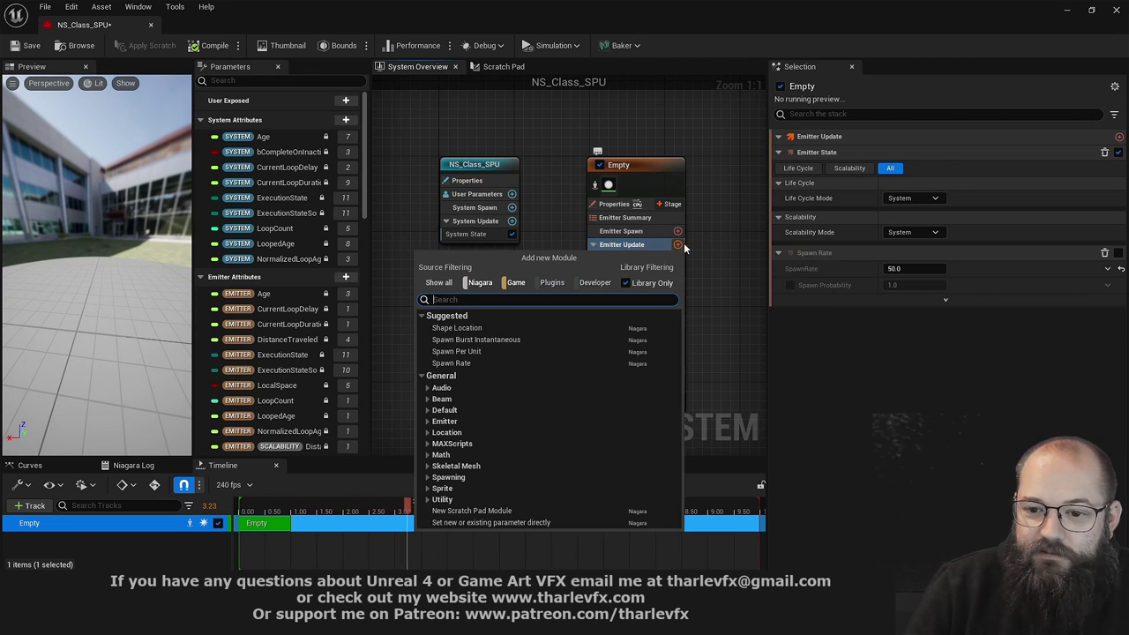
{"action": "left_click", "coordinate": [471, 339]}
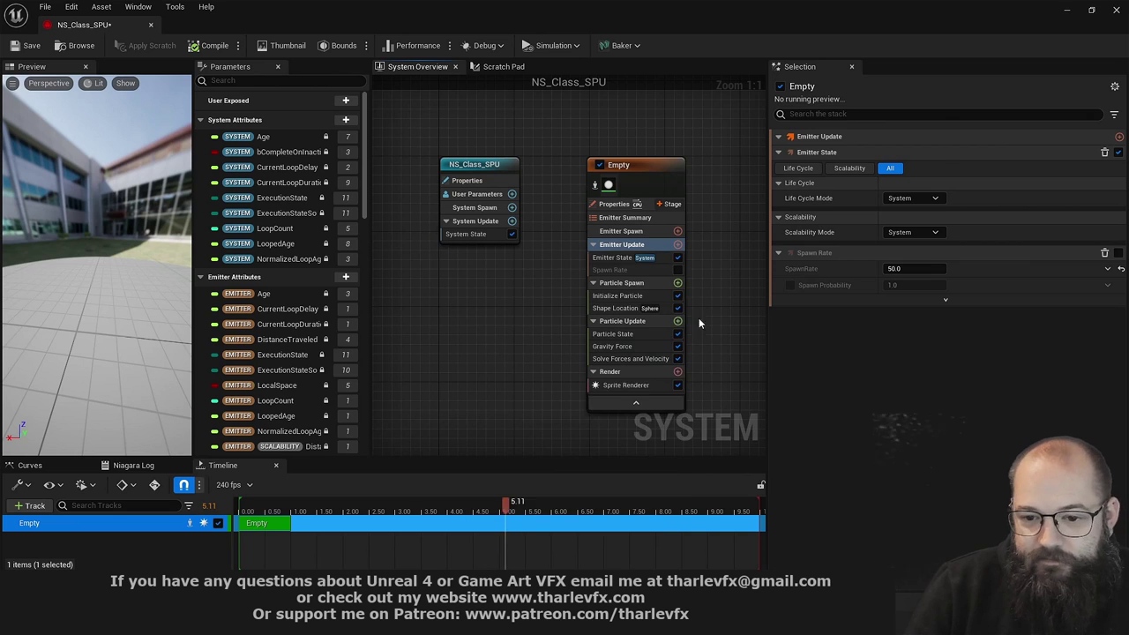
{"action": "left_click", "coordinate": [914, 152]}
{"action": "type", "text": "5"}
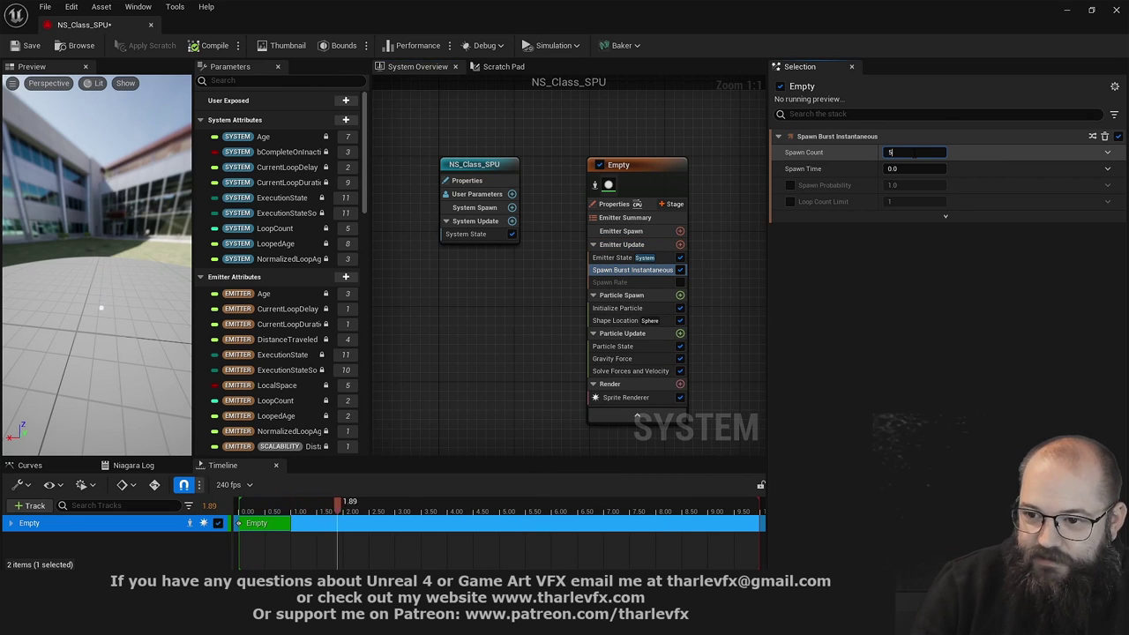
{"action": "type", "text": "0"}
{"action": "key", "text": "Return"}
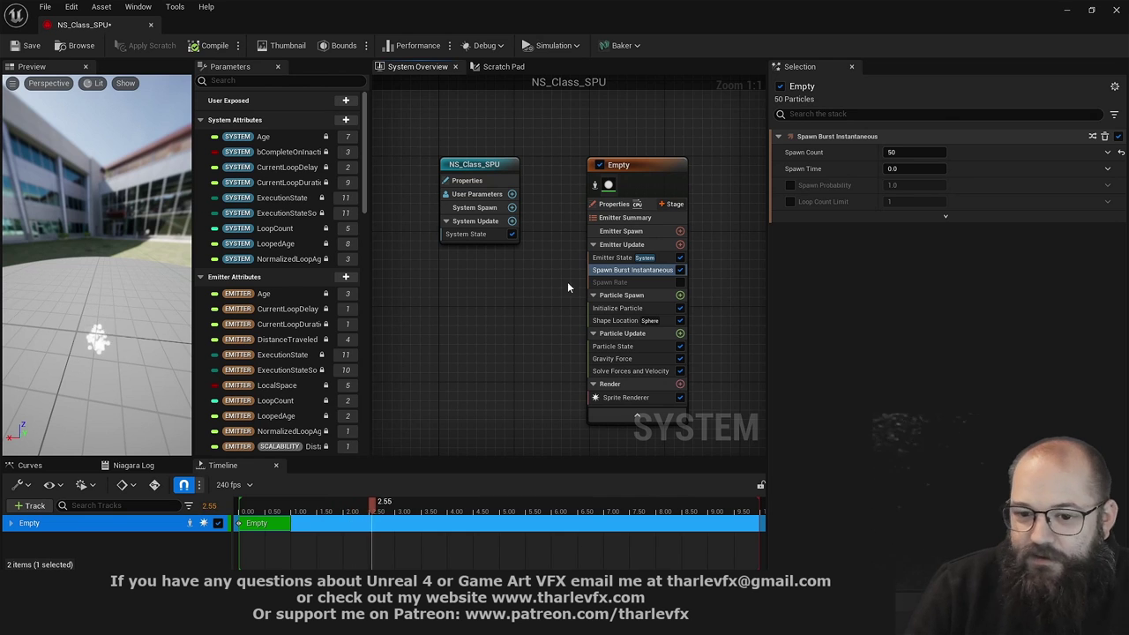
Disable the burst, add a Spawn Per Unit module with 20 spacing, and return to the level
{"action": "left_click", "coordinate": [680, 270]}
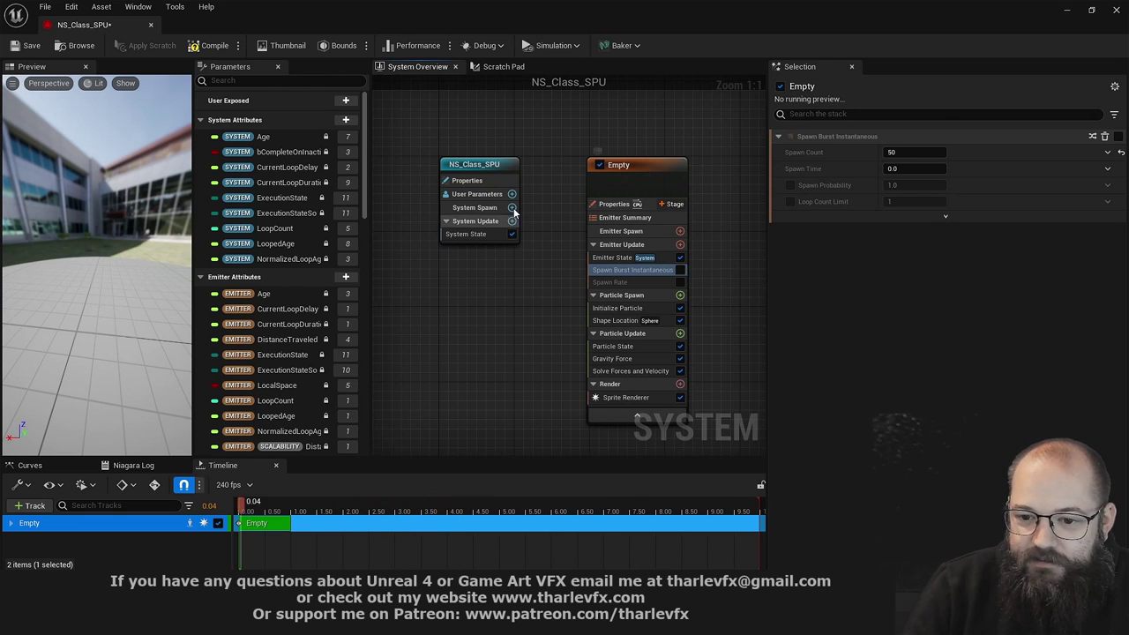
{"action": "left_click", "coordinate": [680, 244]}
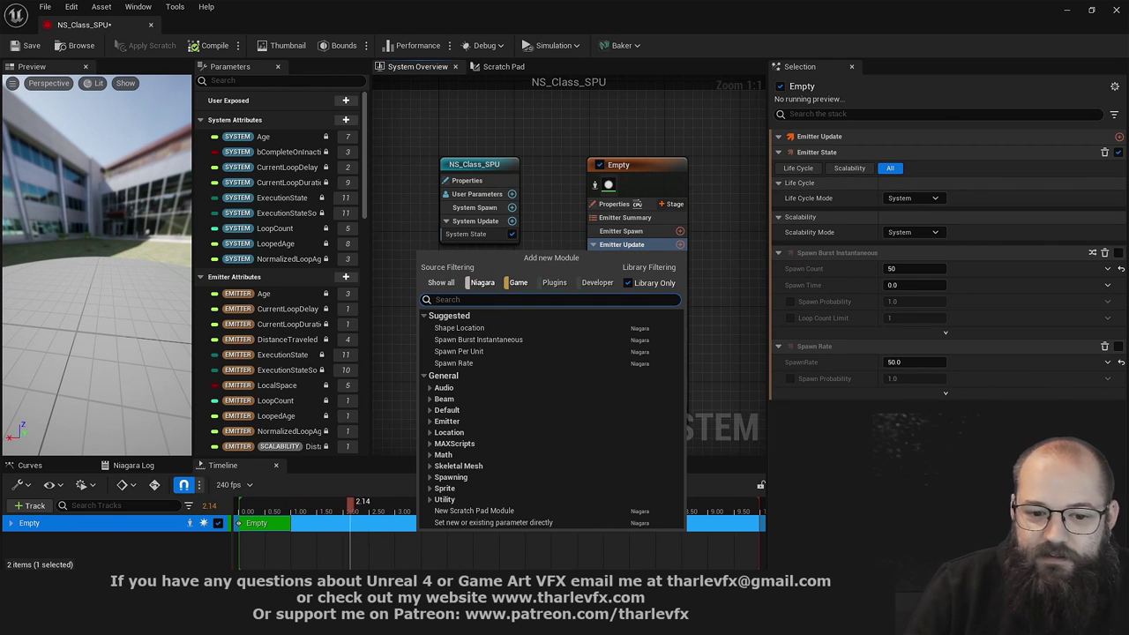
{"action": "left_click", "coordinate": [484, 351]}
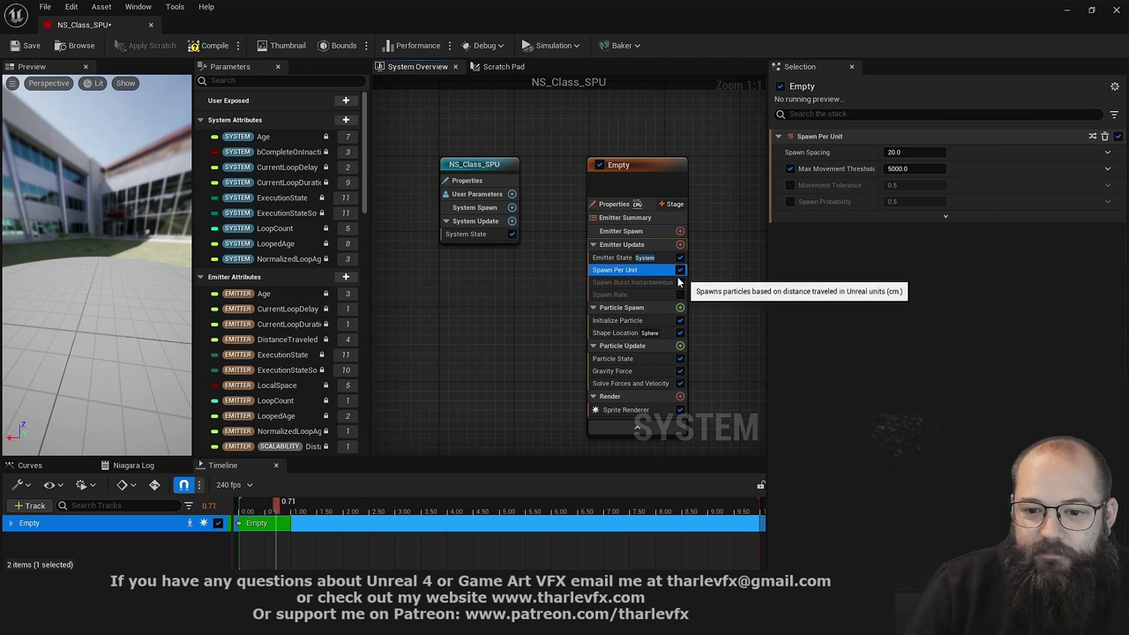
{"action": "left_click", "coordinate": [504, 331]}
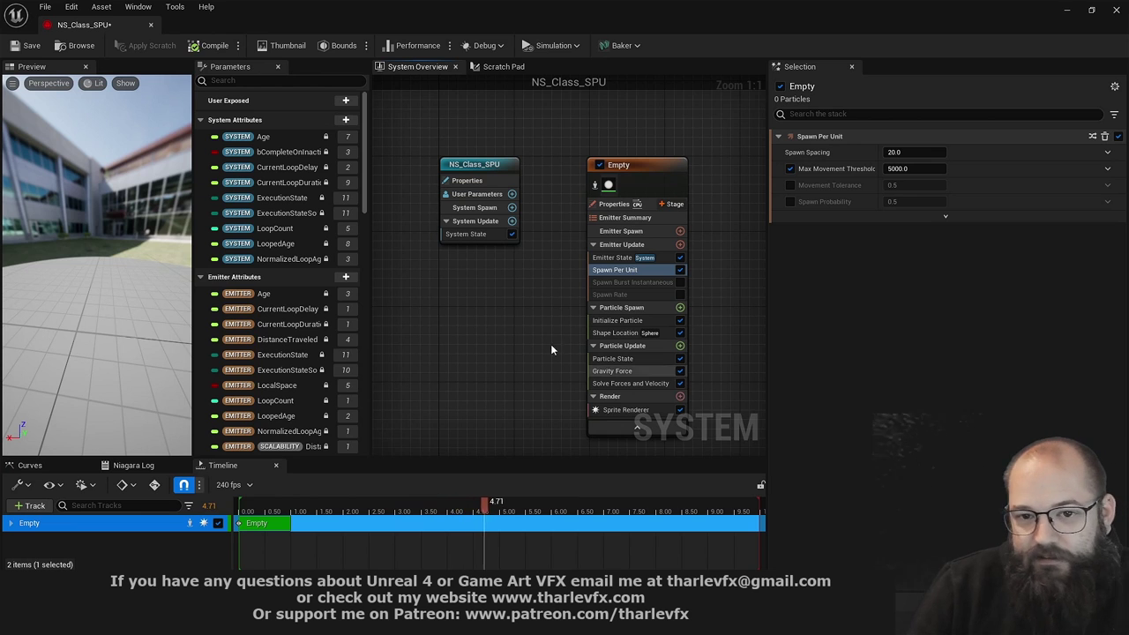
{"action": "left_click", "coordinate": [1067, 11]}
Drag NS_Class_SPU onto the floor and slide it around to draw particle trails
{"action": "key", "text": "ctrl+space"}
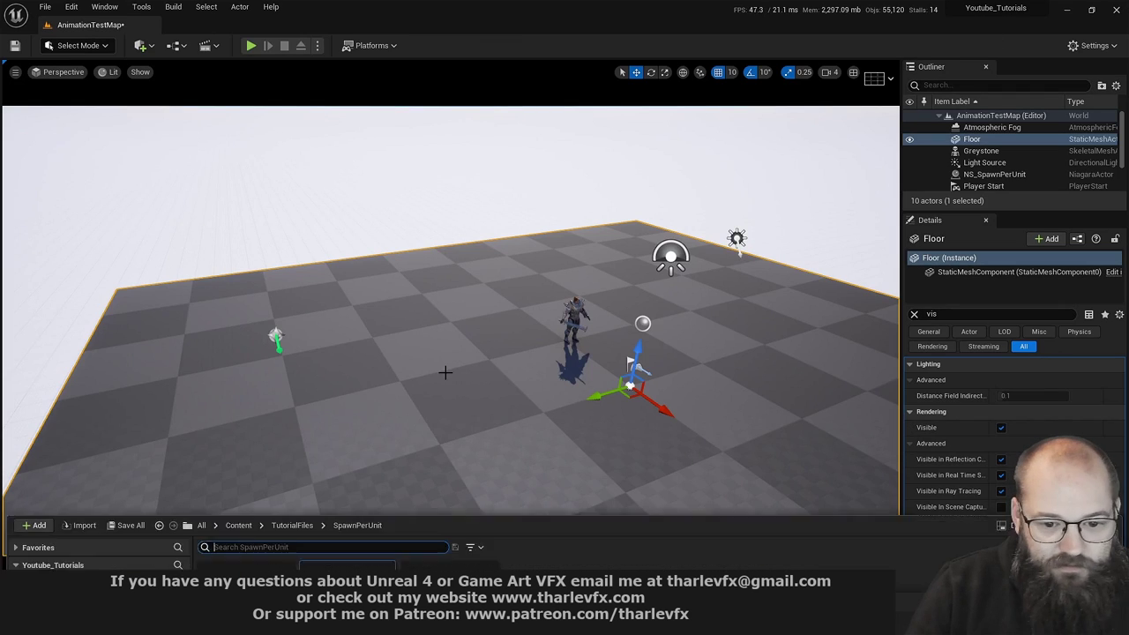
{"action": "left_click", "coordinate": [468, 278]}
{"action": "left_click_drag", "start_coordinate": [468, 278], "coordinate": [434, 203]}
{"action": "left_click_drag", "start_coordinate": [395, 246], "coordinate": [221, 325]}
{"action": "right_click_drag", "start_coordinate": [403, 282], "coordinate": [335, 285]}
{"action": "left_click_drag", "start_coordinate": [267, 170], "coordinate": [764, 175]}
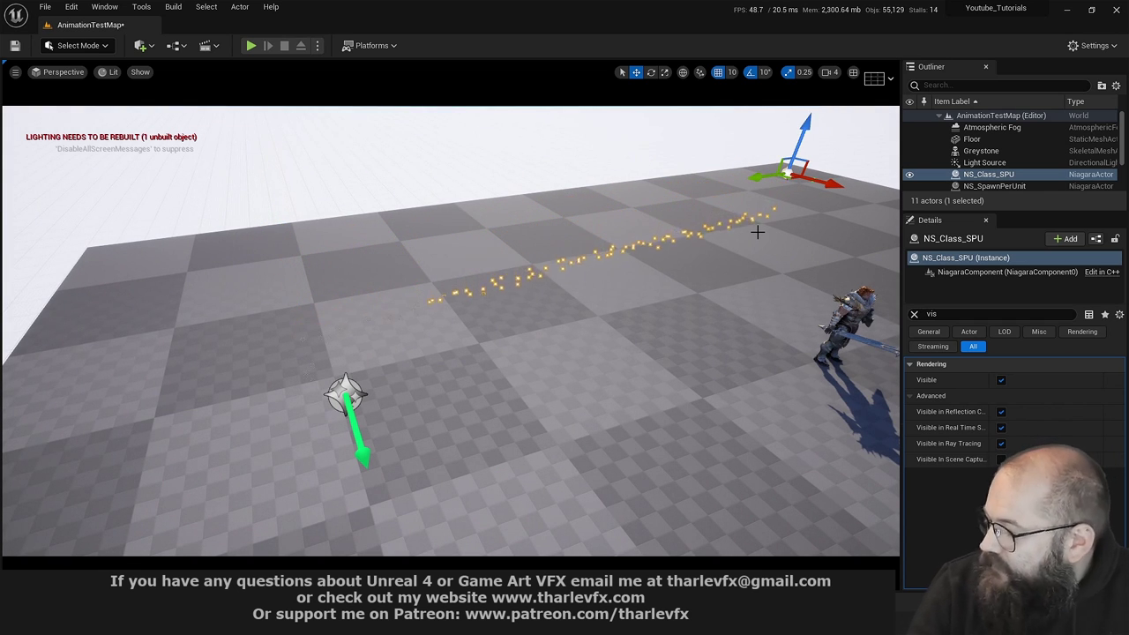
{"action": "left_click_drag", "start_coordinate": [765, 176], "coordinate": [542, 202]}
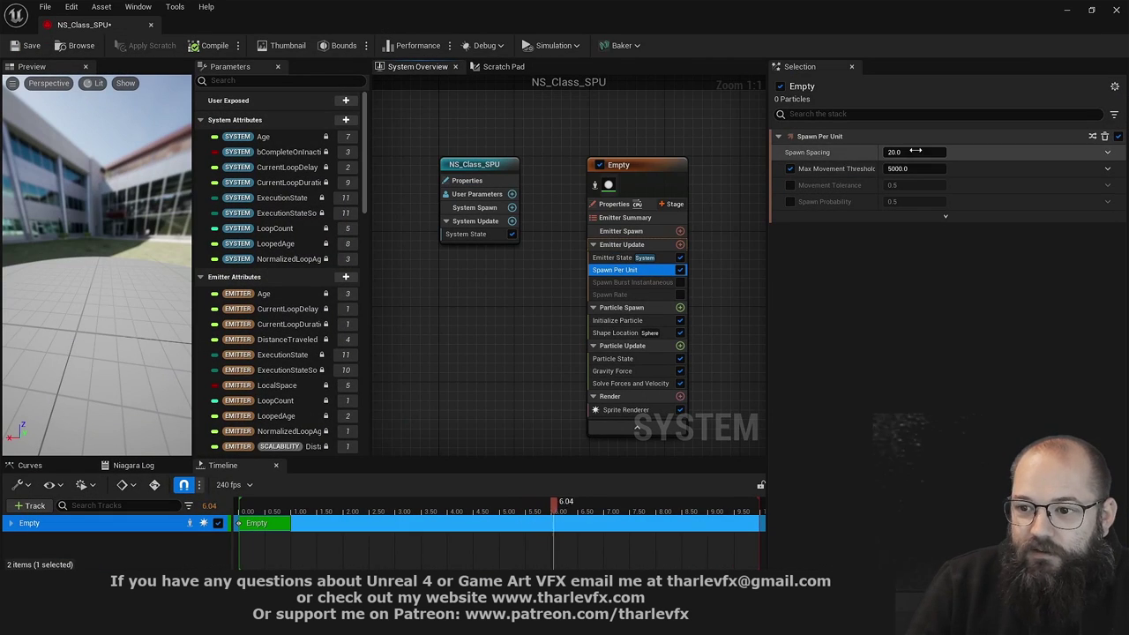
Set Spawn Spacing to 500 and move the actor to see the sparse trail
{"action": "left_click", "coordinate": [915, 152]}
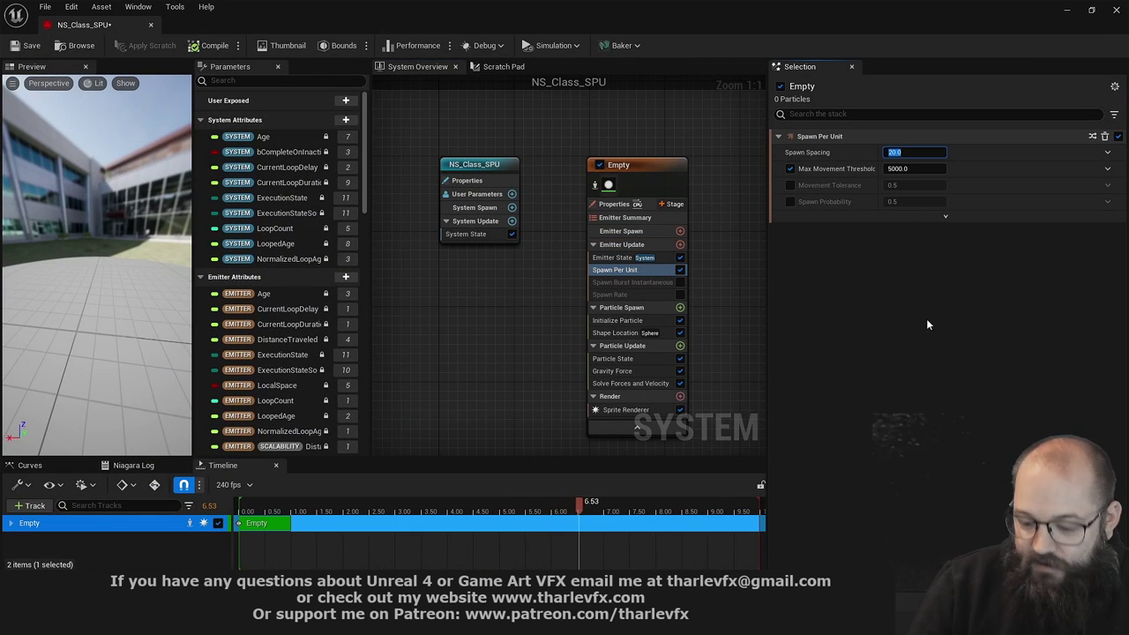
{"action": "type", "text": "500"}
{"action": "key", "text": "Return"}
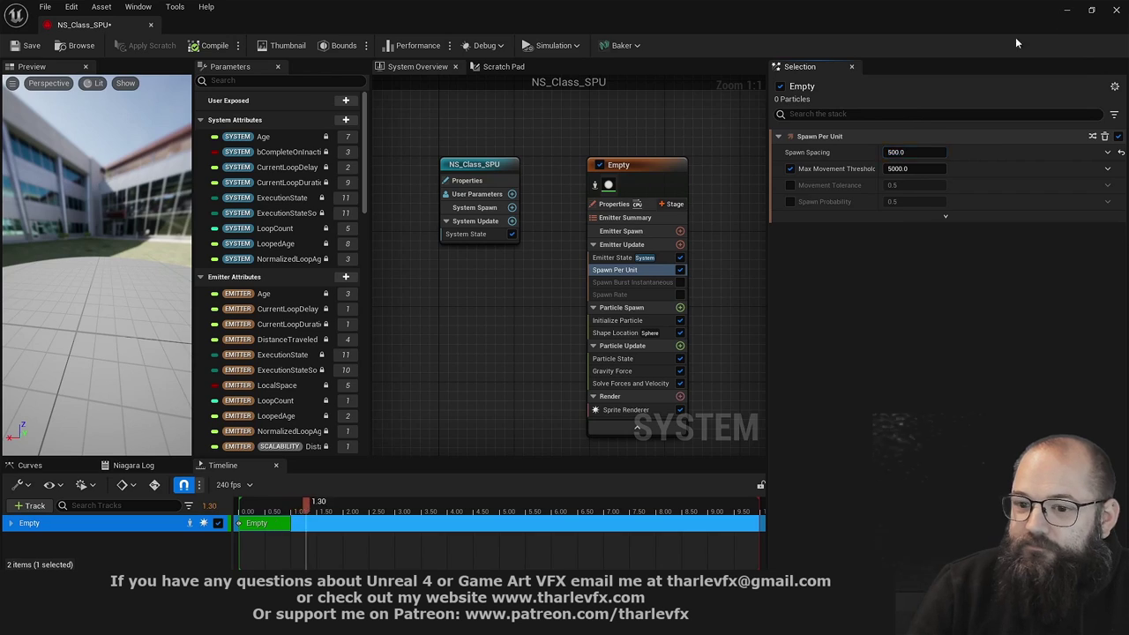
{"action": "left_click", "coordinate": [1066, 10]}
{"action": "left_click_drag", "start_coordinate": [538, 205], "coordinate": [668, 213]}
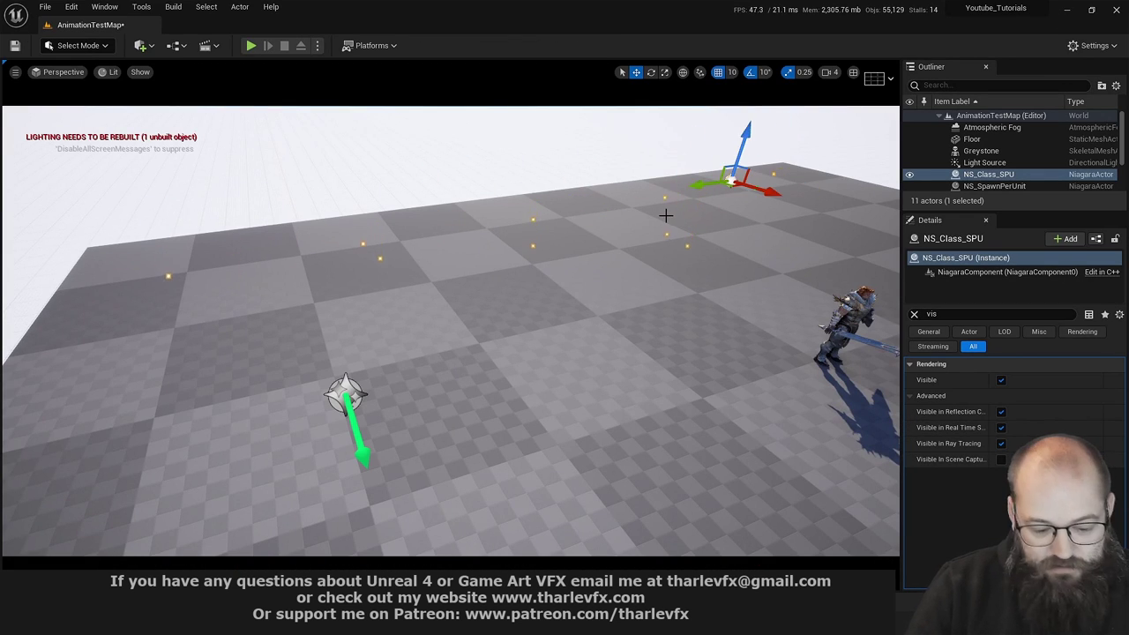
Set Spawn Spacing to 1 and move the actor to see a dense trail
{"action": "key", "text": "alt+Tab"}
{"action": "left_click", "coordinate": [915, 151]}
{"action": "type", "text": "1"}
{"action": "key", "text": "Return"}
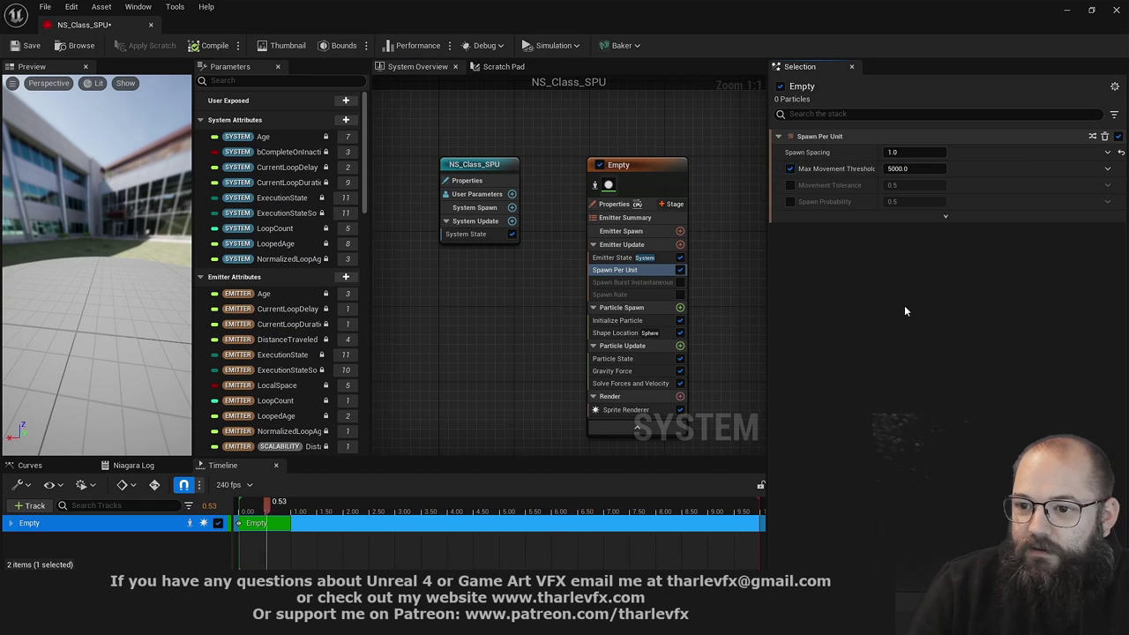
{"action": "key", "text": "alt+Tab"}
{"action": "left_click_drag", "start_coordinate": [697, 185], "coordinate": [242, 247]}
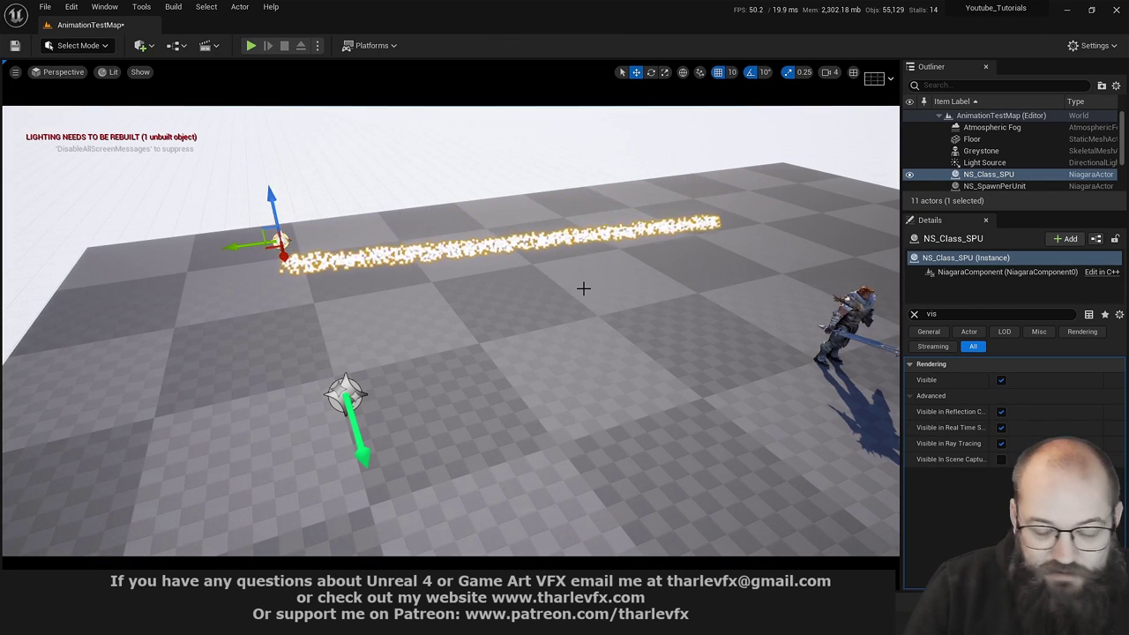
Settle the Spawn Spacing at 5
{"action": "key", "text": "ctrl+e"}
{"action": "left_click", "coordinate": [912, 152]}
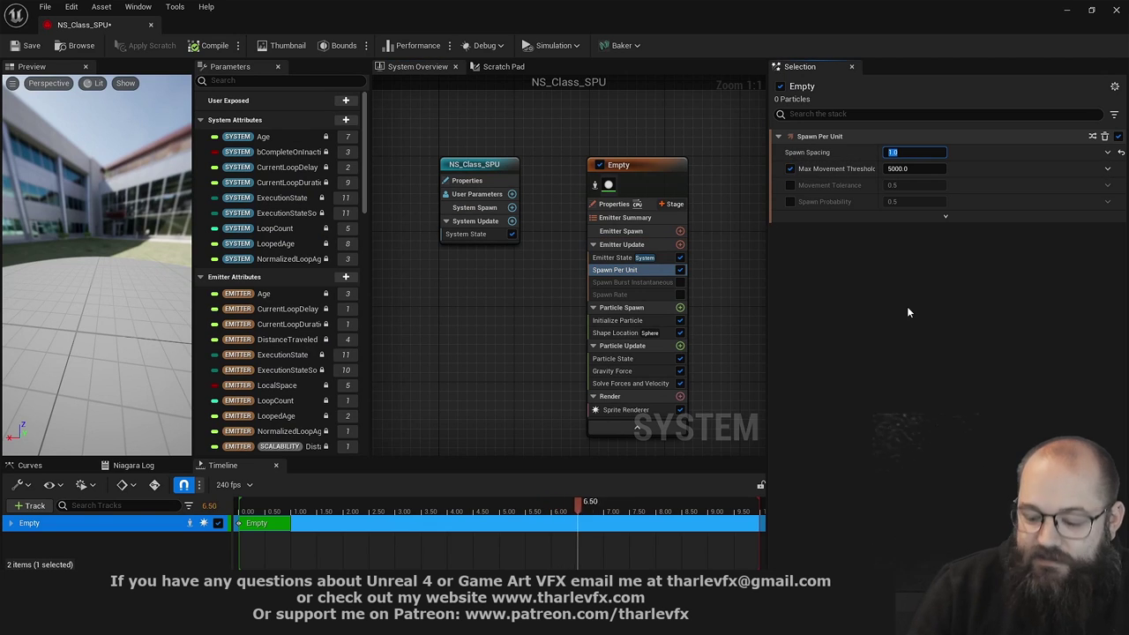
{"action": "type", "text": "5"}
{"action": "key", "text": "Return"}
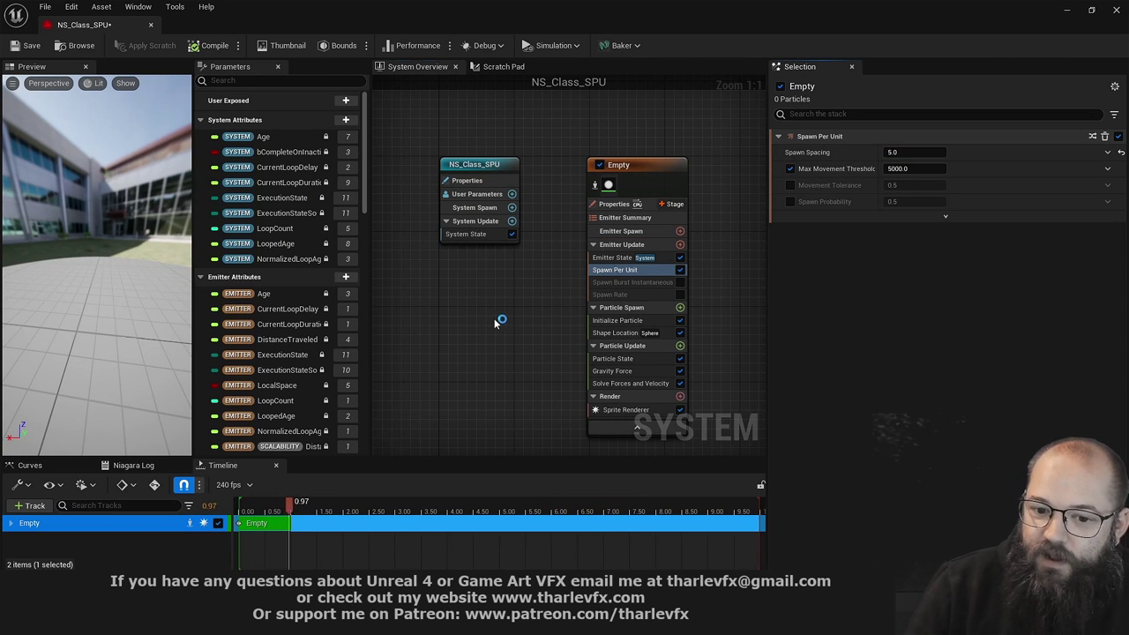
{"action": "right_click_drag", "start_coordinate": [517, 334], "coordinate": [505, 331]}
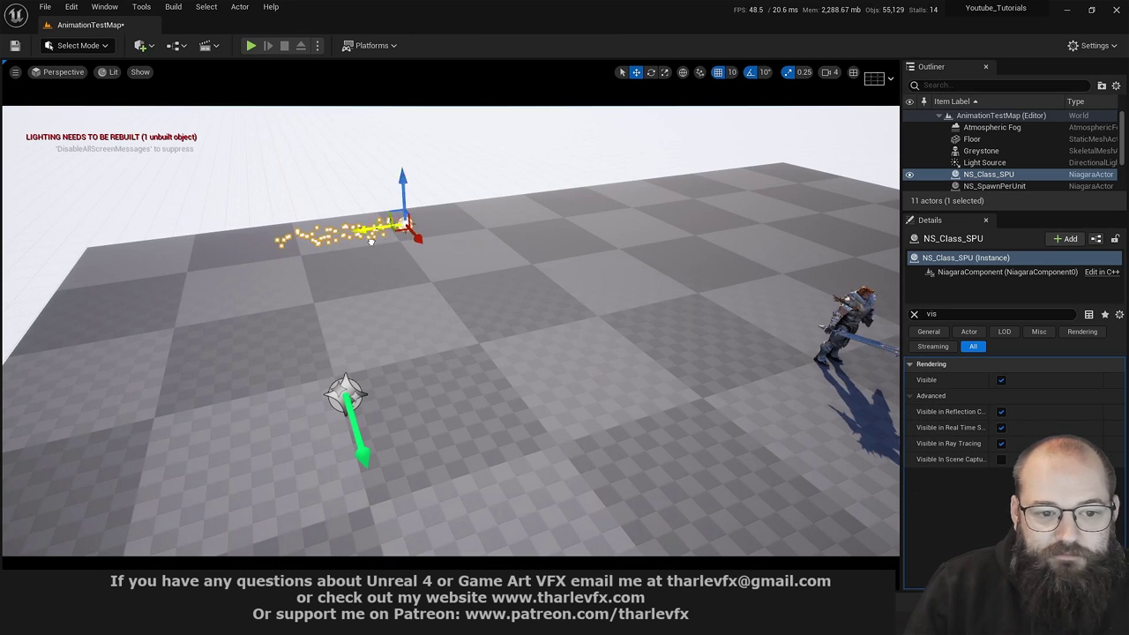
Move NS_Class_SPU across the floor to test its trail, then fly the view to the character
{"action": "left_click_drag", "start_coordinate": [371, 240], "coordinate": [676, 207]}
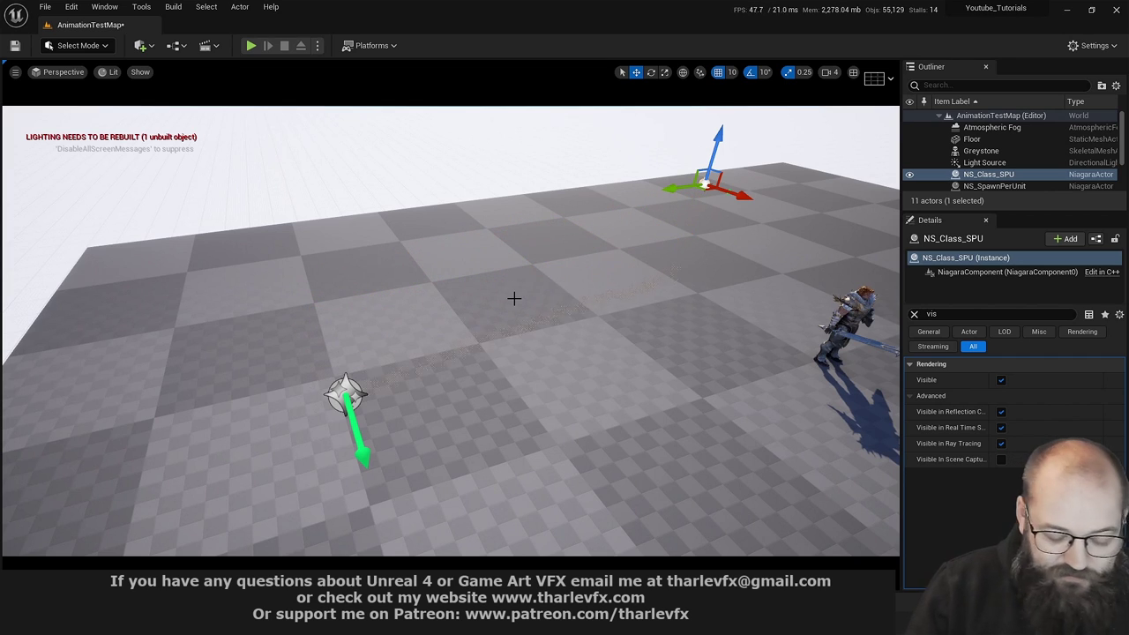
{"action": "right_click_drag", "start_coordinate": [515, 299], "coordinate": [525, 314]}
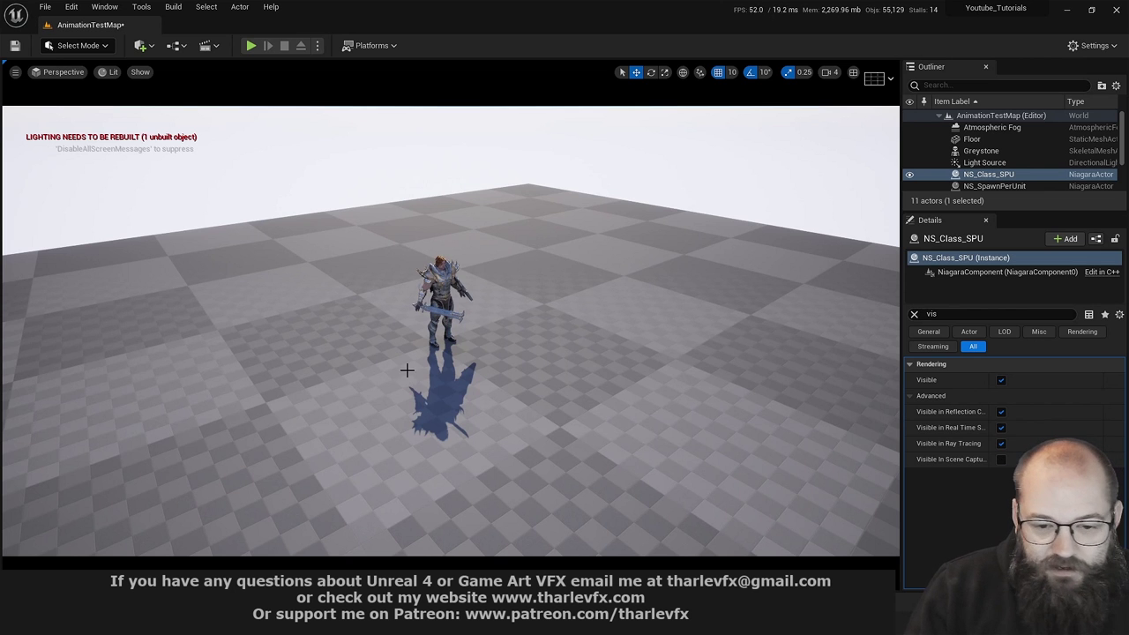
{"action": "right_click_drag", "start_coordinate": [406, 370], "coordinate": [379, 311]}
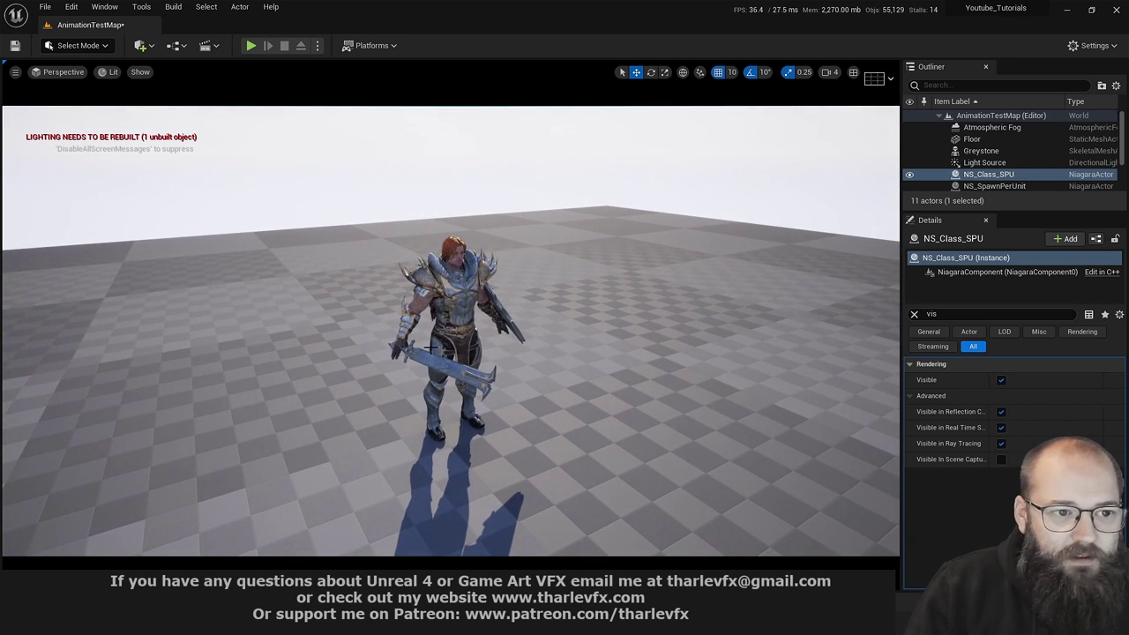
{"action": "right_click_drag", "start_coordinate": [433, 347], "coordinate": [432, 347]}
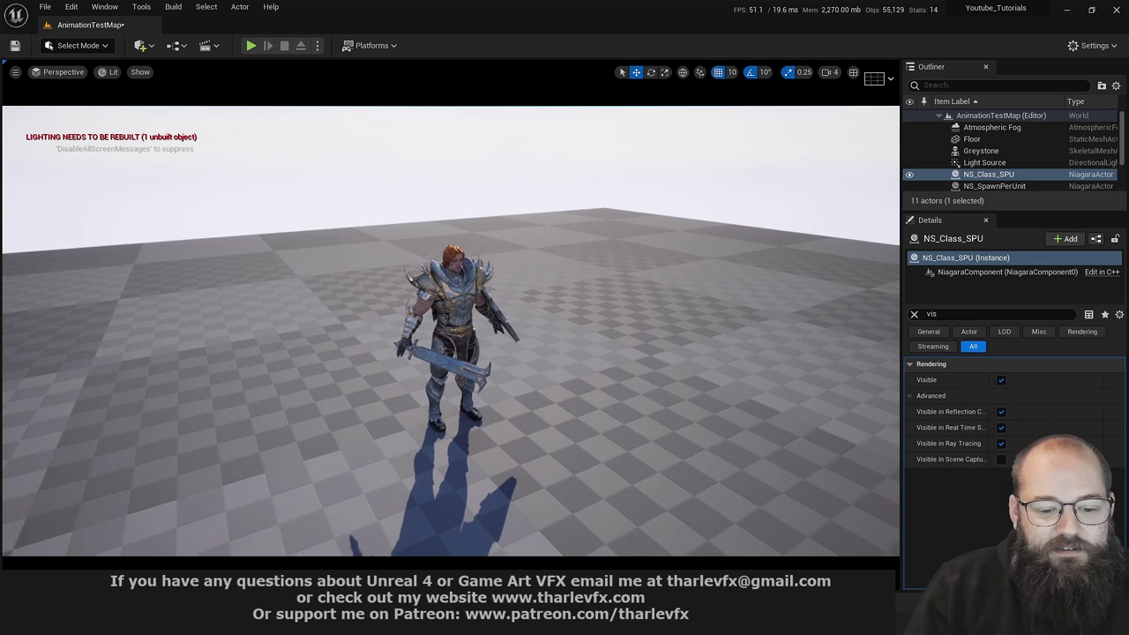
{"action": "scroll", "coordinate": [584, 388], "scroll_direction": "down", "scroll_amount": 2}
Open Test_Seq and delete the NS Burst Release, NS Spawn Per Unit and Greystone Animation tracks
{"action": "left_click", "coordinate": [209, 45]}
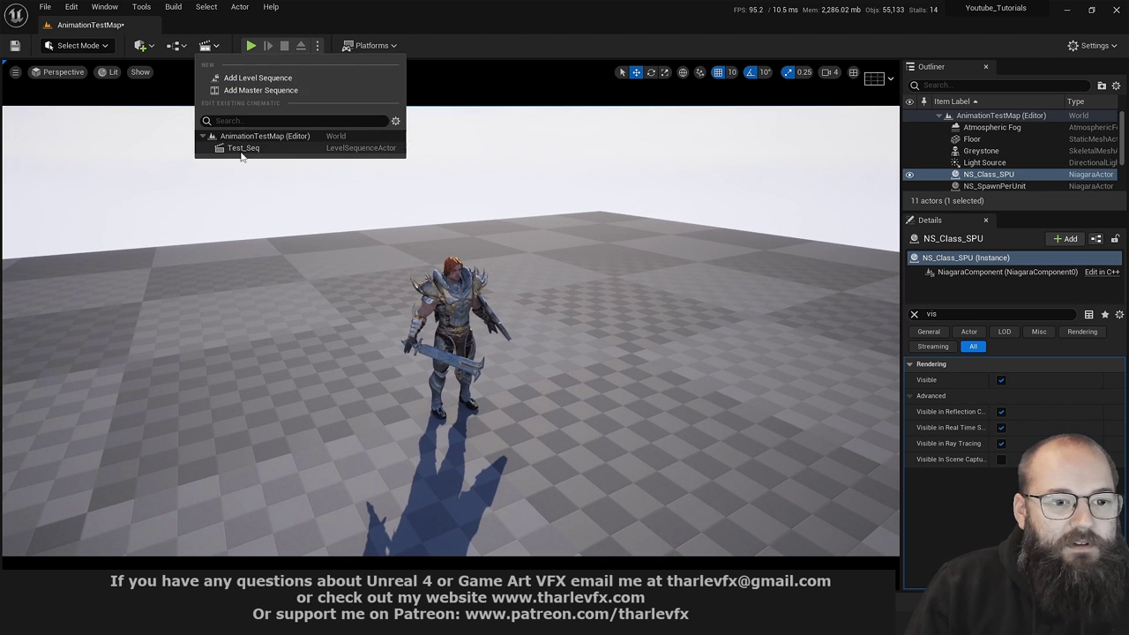
{"action": "left_click", "coordinate": [247, 149]}
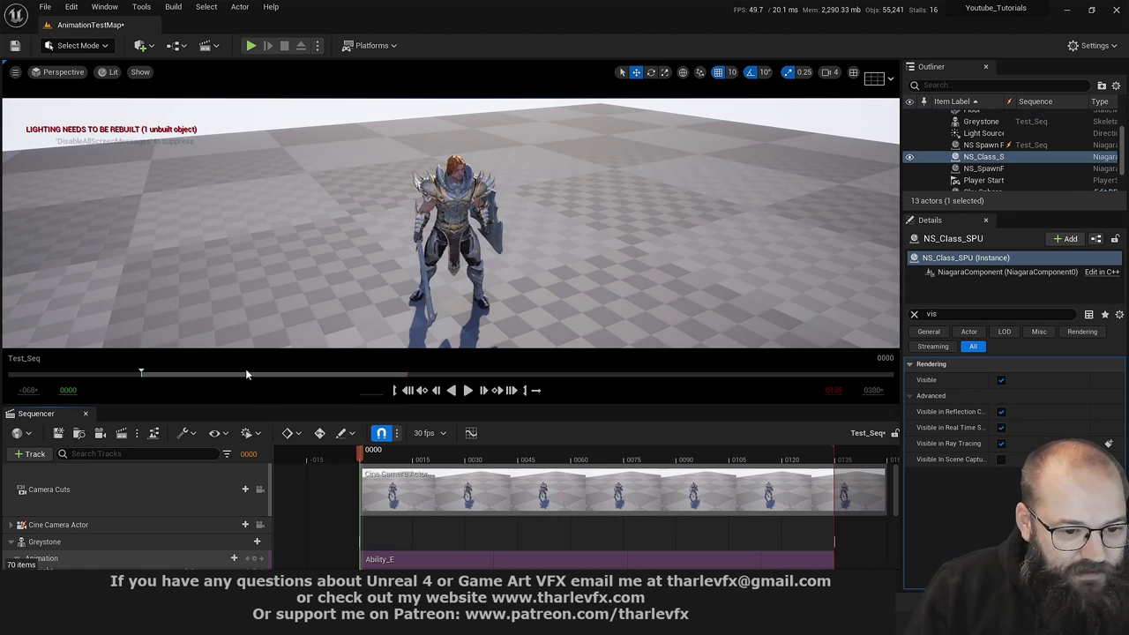
{"action": "scroll", "coordinate": [167, 425], "scroll_direction": "down", "scroll_amount": 3}
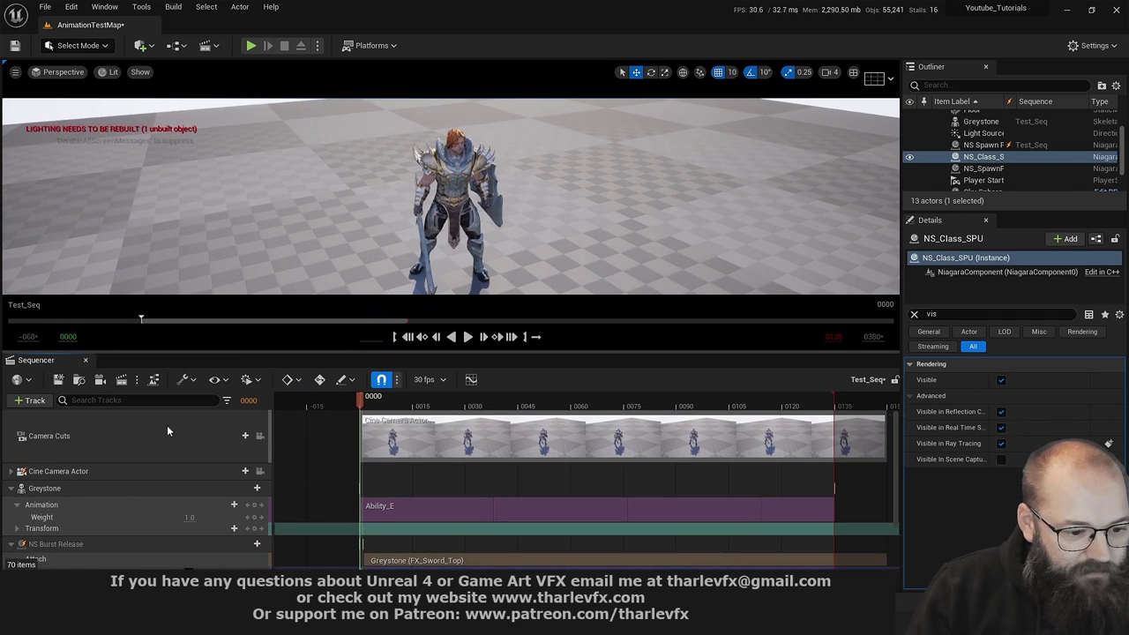
{"action": "left_click", "coordinate": [97, 487]}
{"action": "key", "text": "Delete"}
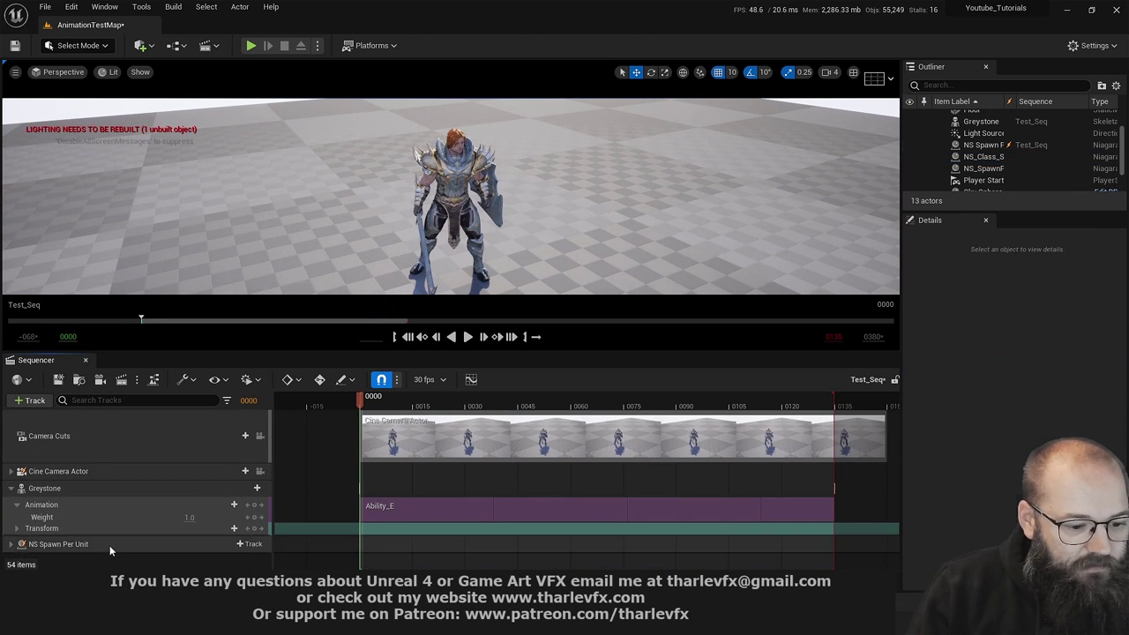
{"action": "left_click", "coordinate": [99, 487]}
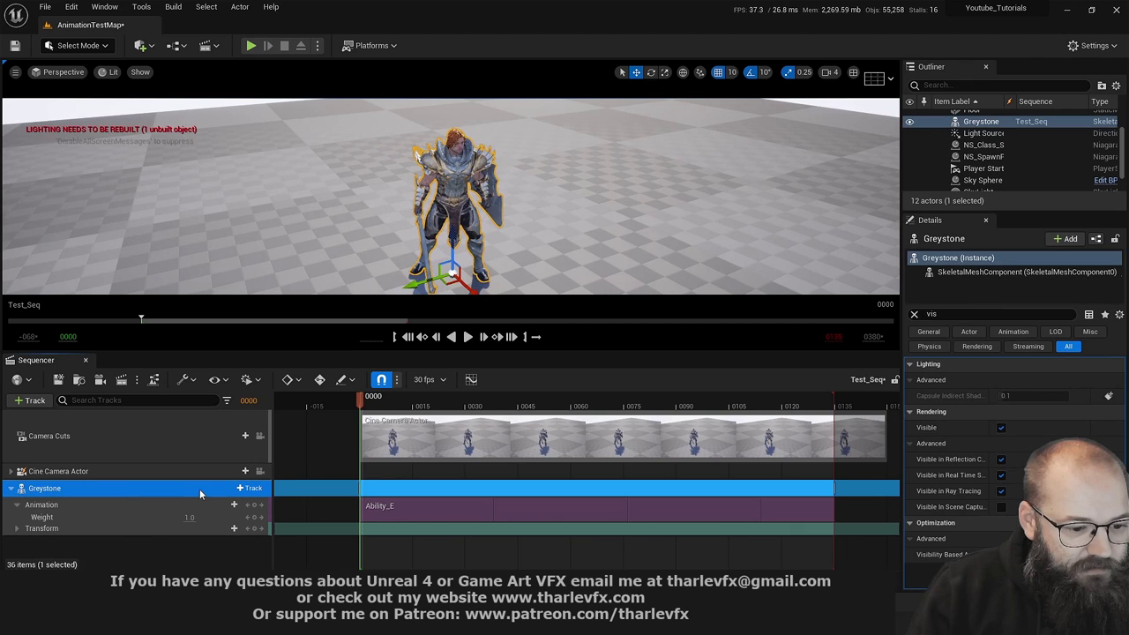
{"action": "left_click", "coordinate": [97, 505]}
{"action": "key", "text": "Delete"}
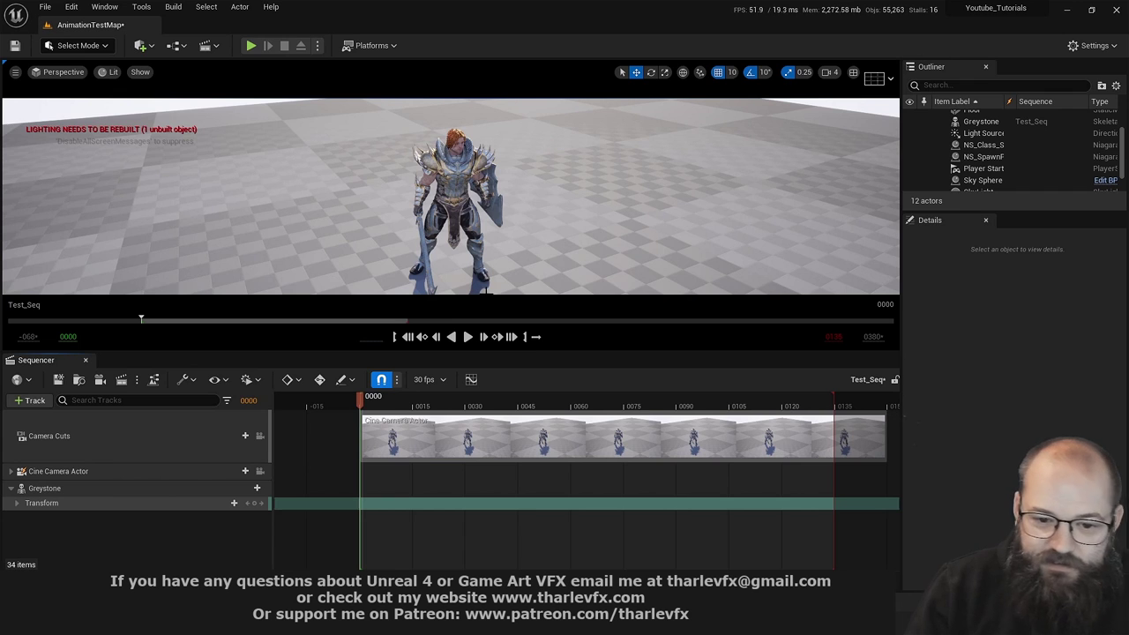
Add an Animation track with Ability_E to Greystone and scrub a few frames in
{"action": "left_click_drag", "start_coordinate": [588, 350], "coordinate": [588, 359]}
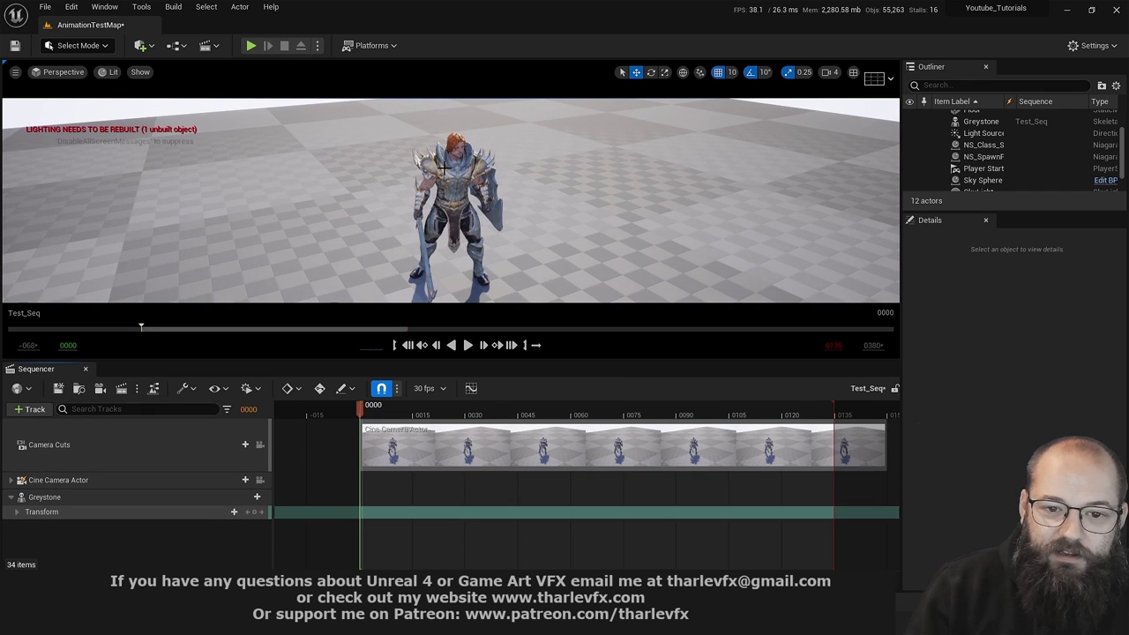
{"action": "left_click", "coordinate": [252, 498]}
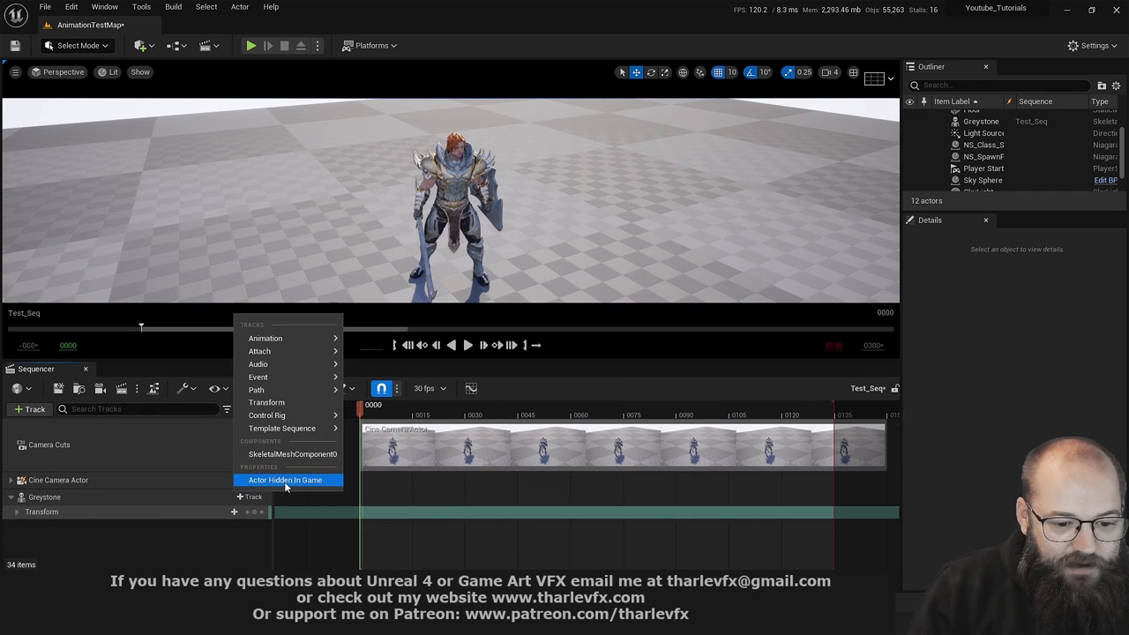
{"action": "mouse_move", "coordinate": [280, 337]}
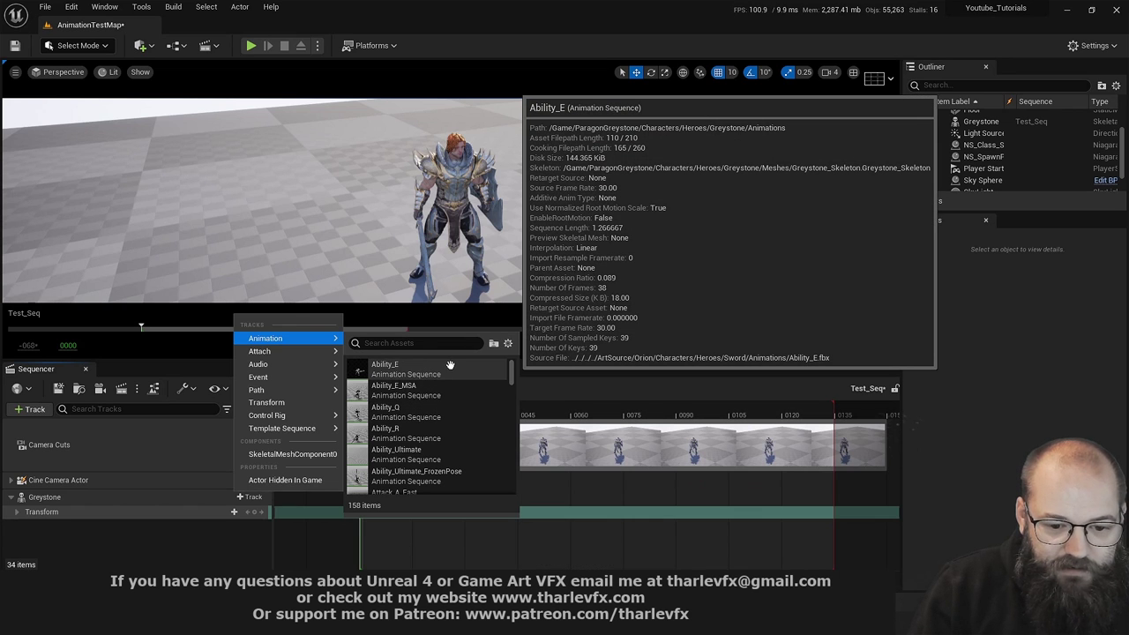
{"action": "left_click", "coordinate": [450, 365]}
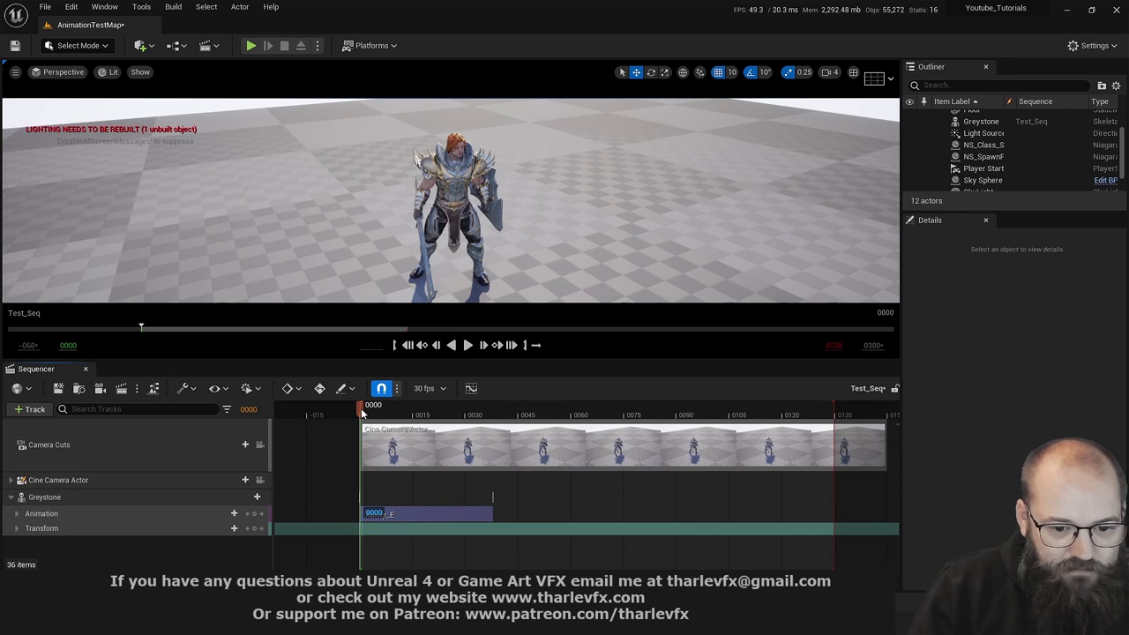
{"action": "mouse_move", "coordinate": [365, 412]}
{"action": "left_mouse_down"}
{"action": "mouse_move", "coordinate": [441, 411]}
{"action": "mouse_move", "coordinate": [363, 411]}
{"action": "left_mouse_up"}
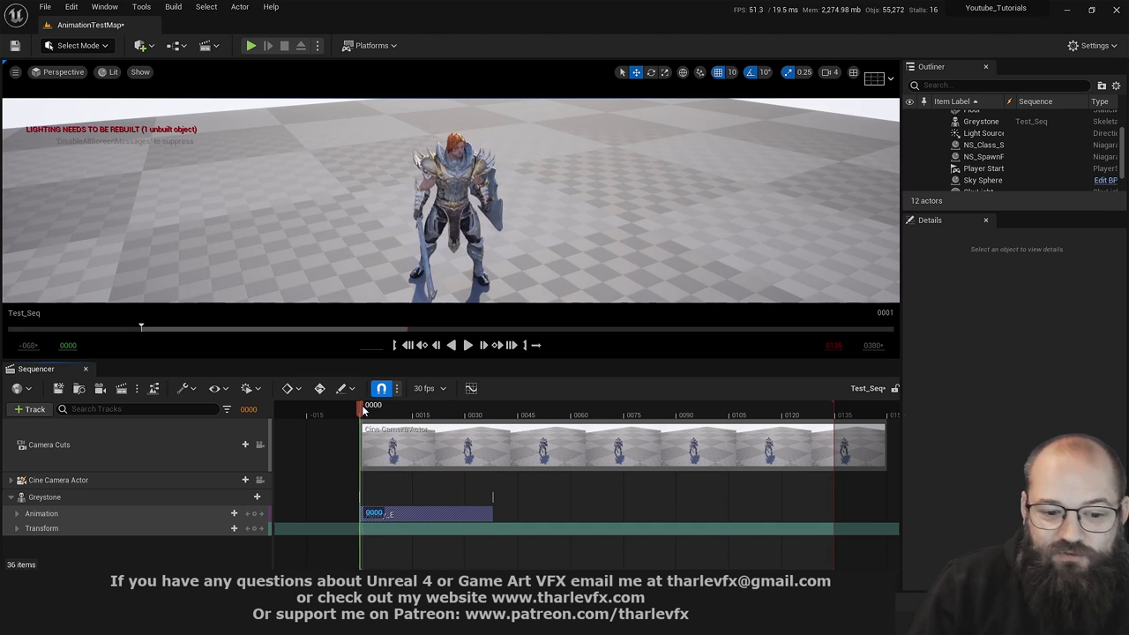
Drag NS_Class_SPU from the Content Drawer into the Test_Seq sequence
{"action": "left_click", "coordinate": [10, 497]}
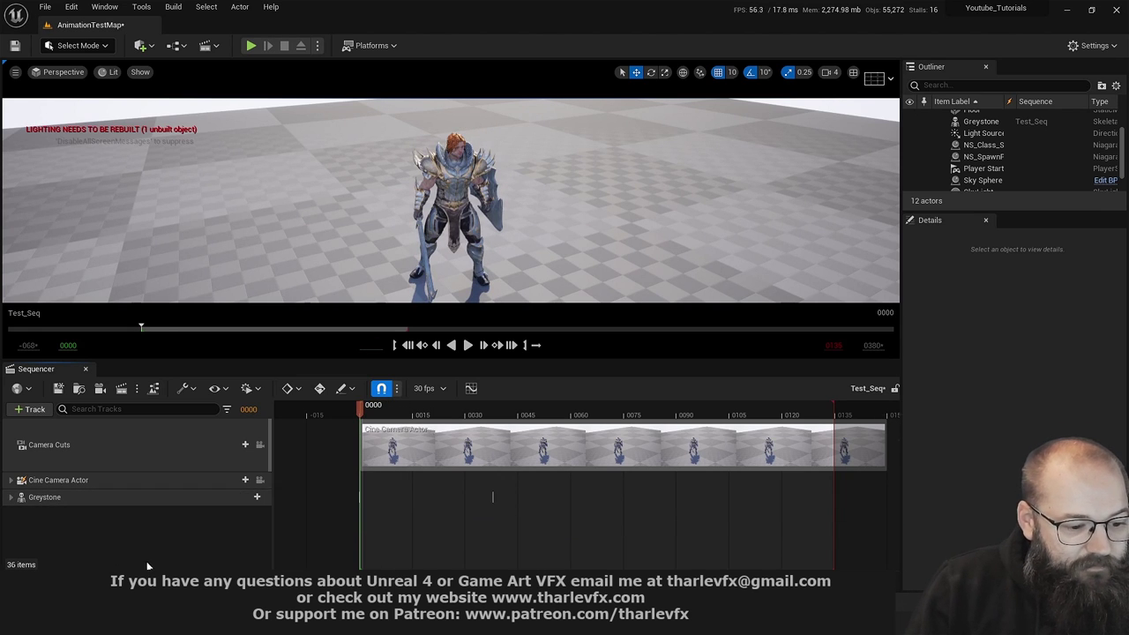
{"action": "left_click", "coordinate": [395, 233]}
{"action": "key", "text": "ctrl+space"}
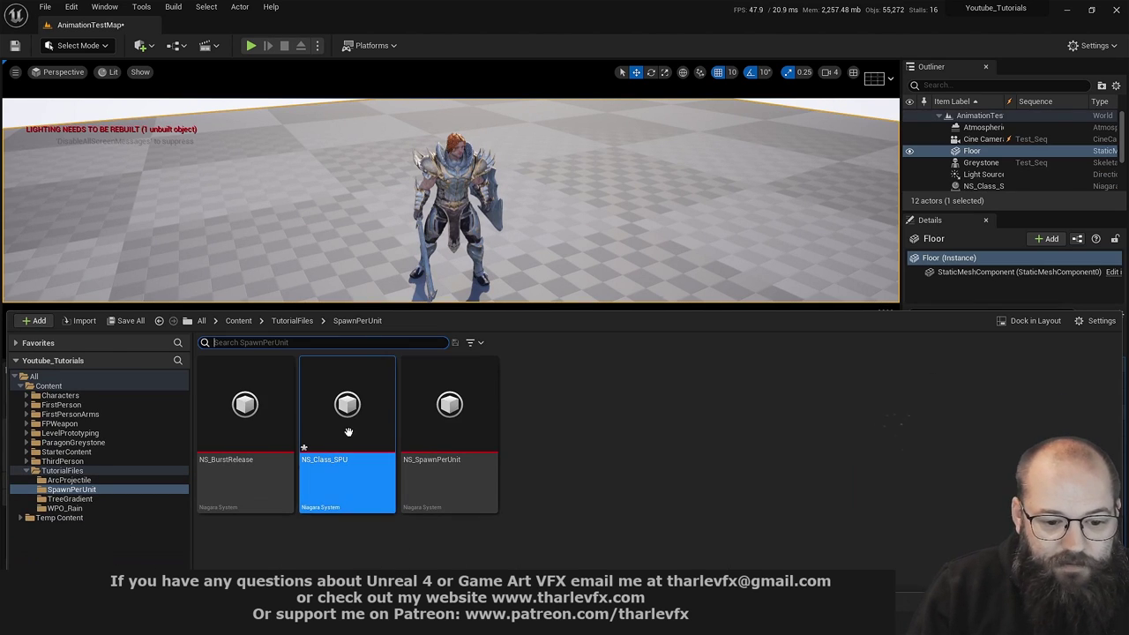
{"action": "left_click", "coordinate": [325, 247]}
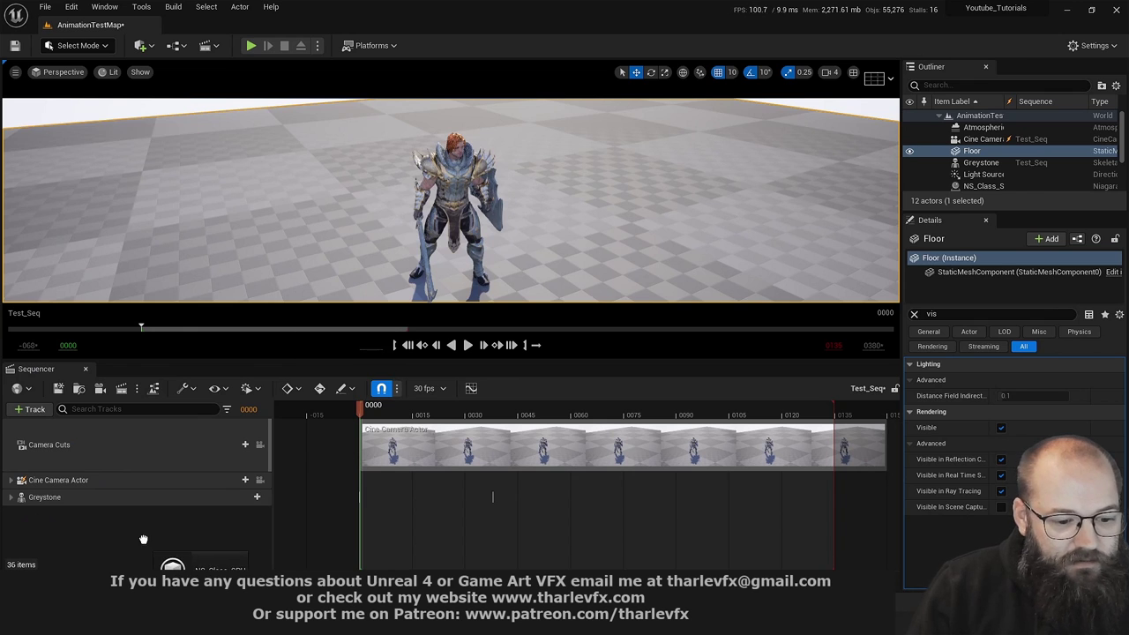
{"action": "left_click_drag", "start_coordinate": [143, 538], "coordinate": [143, 538]}
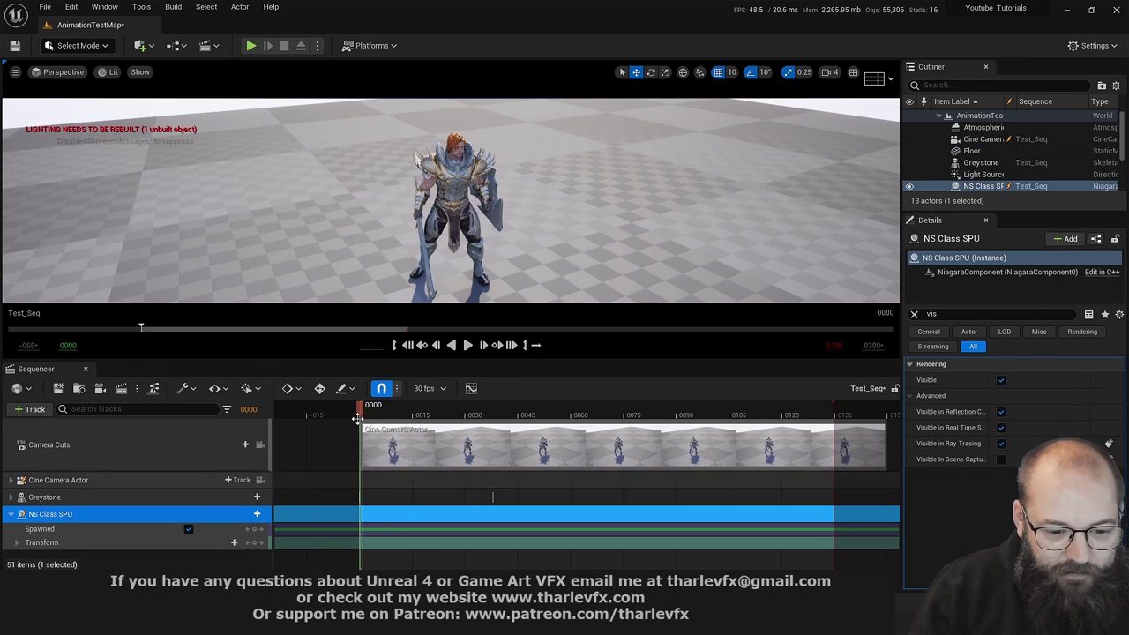
Attach NS Class SPU to Greystone's FX_Sword_Top socket
{"action": "left_click", "coordinate": [251, 514]}
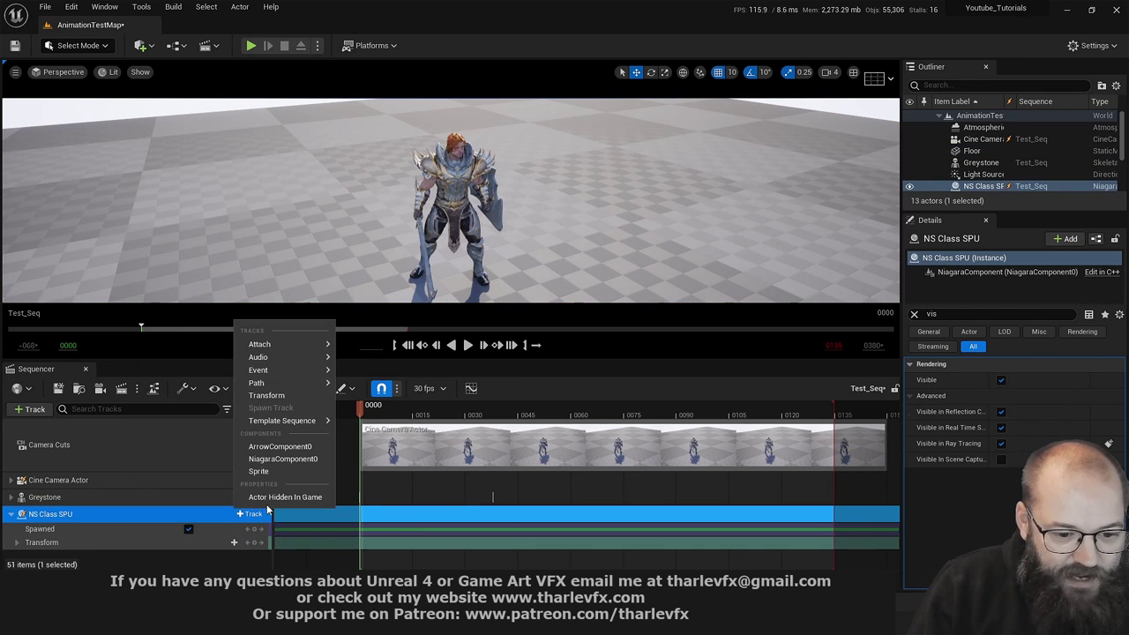
{"action": "mouse_move", "coordinate": [264, 344]}
{"action": "mouse_move", "coordinate": [429, 353]}
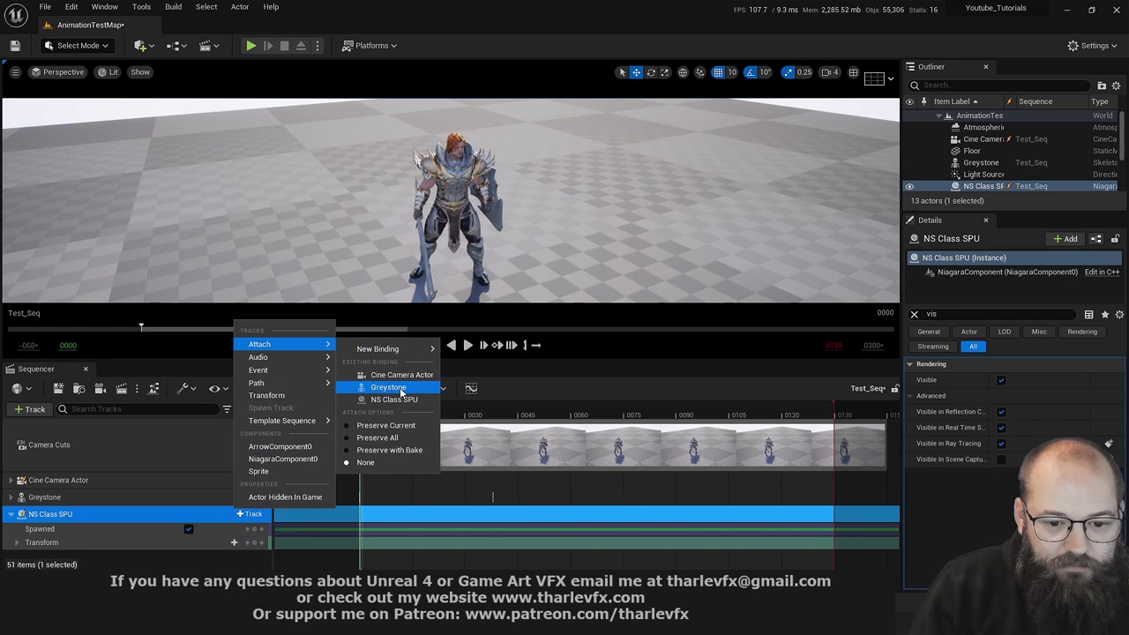
{"action": "left_click", "coordinate": [388, 387]}
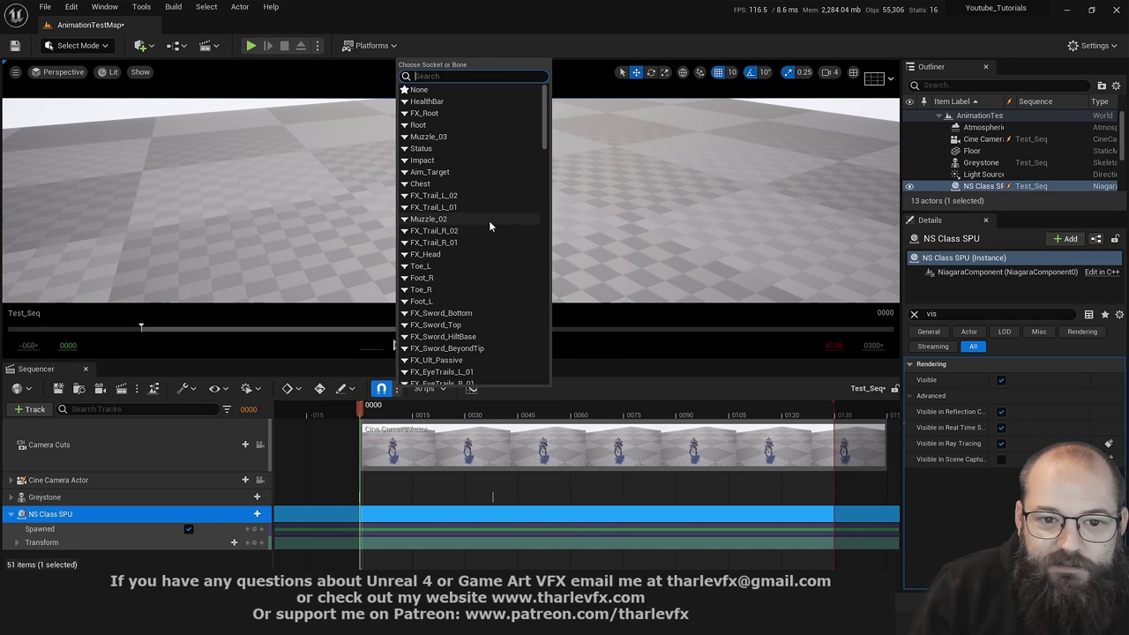
{"action": "scroll", "coordinate": [485, 199], "scroll_direction": "down", "scroll_amount": 1}
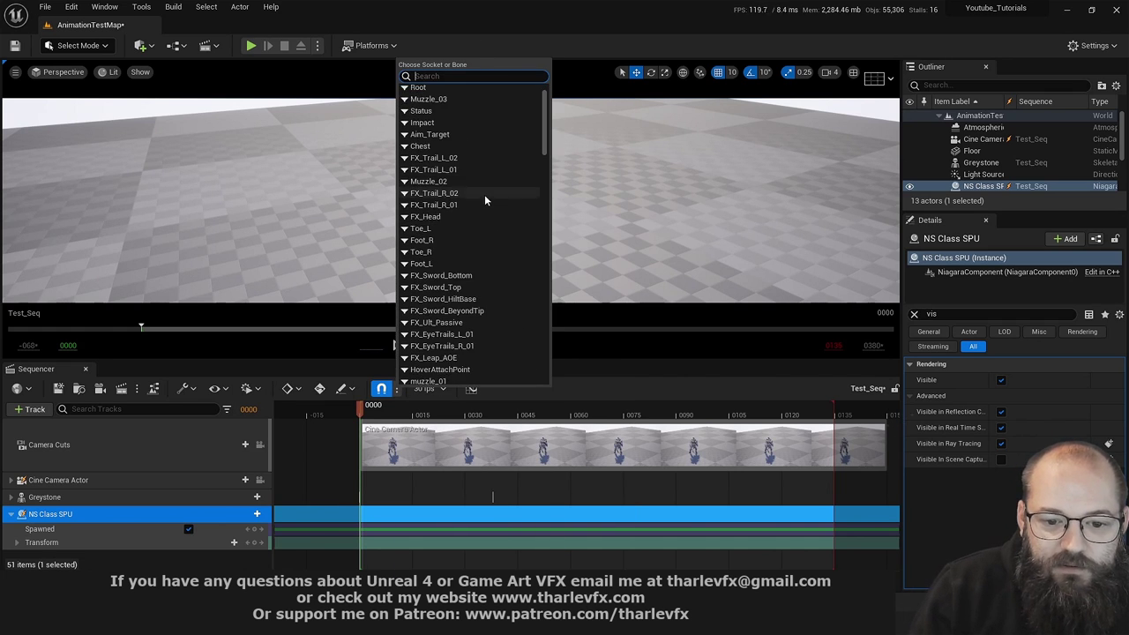
{"action": "left_click", "coordinate": [435, 287]}
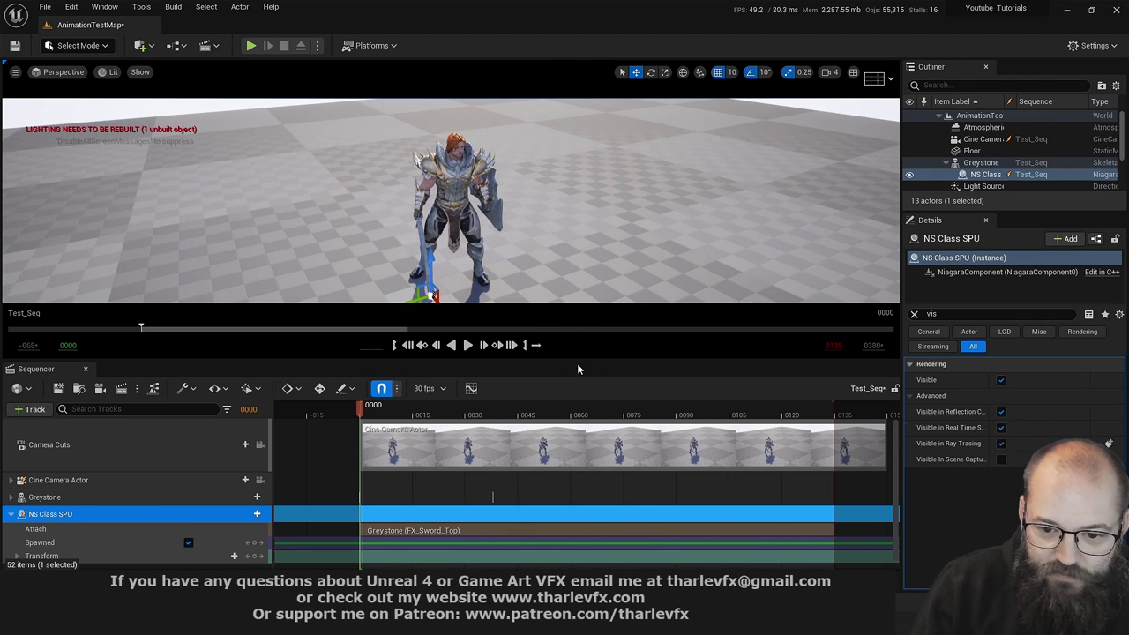
{"action": "left_click_drag", "start_coordinate": [578, 367], "coordinate": [575, 399]}
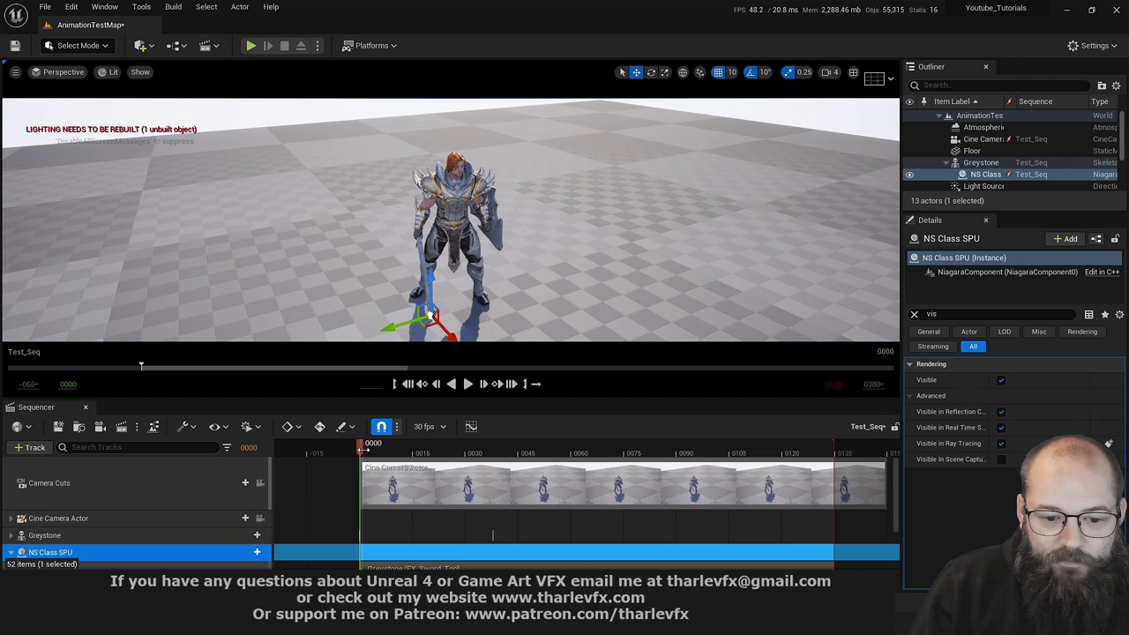
Scrub Test_Seq through frames 15–17 with the camera pulled back to check the sword-tip particles
{"action": "left_click_drag", "start_coordinate": [365, 450], "coordinate": [423, 448]}
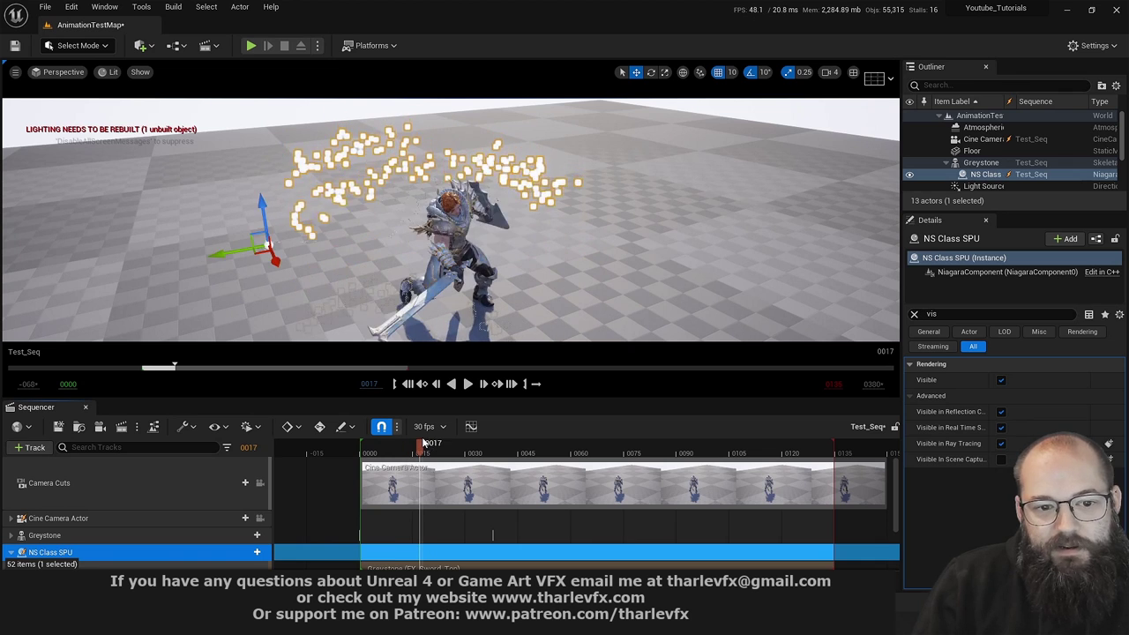
{"action": "right_click_drag", "start_coordinate": [521, 312], "coordinate": [517, 345]}
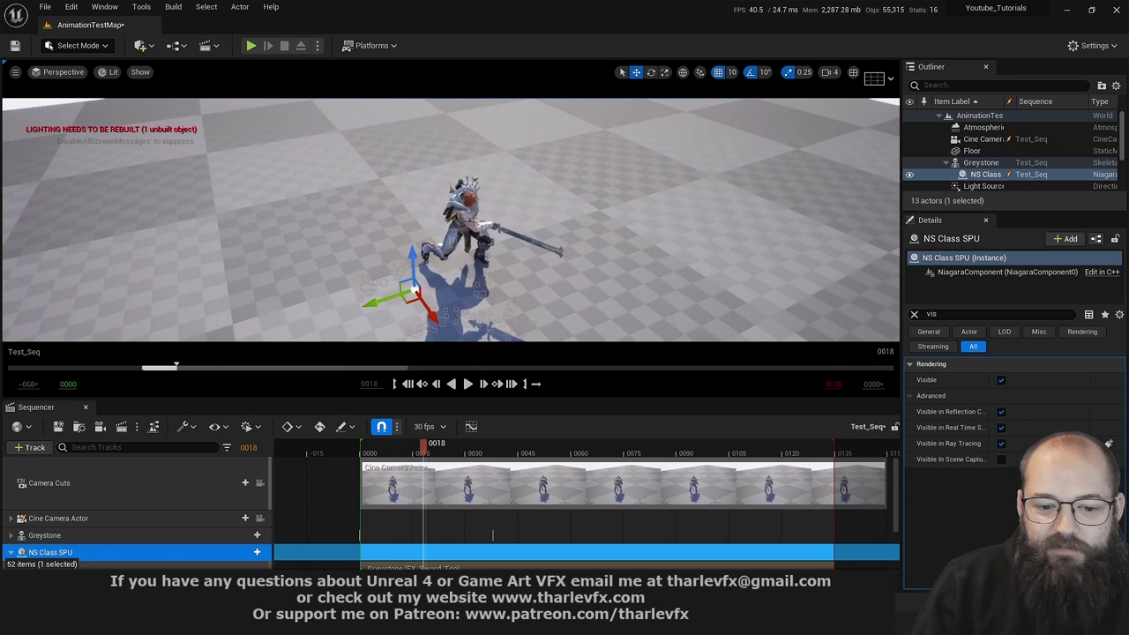
{"action": "left_click", "coordinate": [416, 453]}
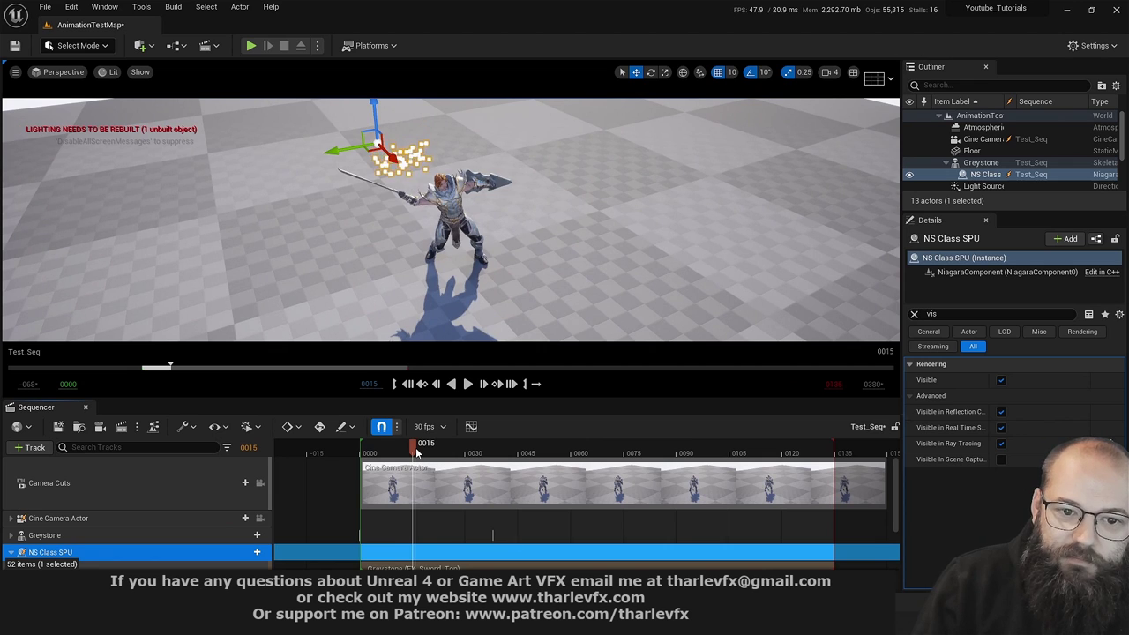
{"action": "left_click_drag", "start_coordinate": [417, 452], "coordinate": [423, 453]}
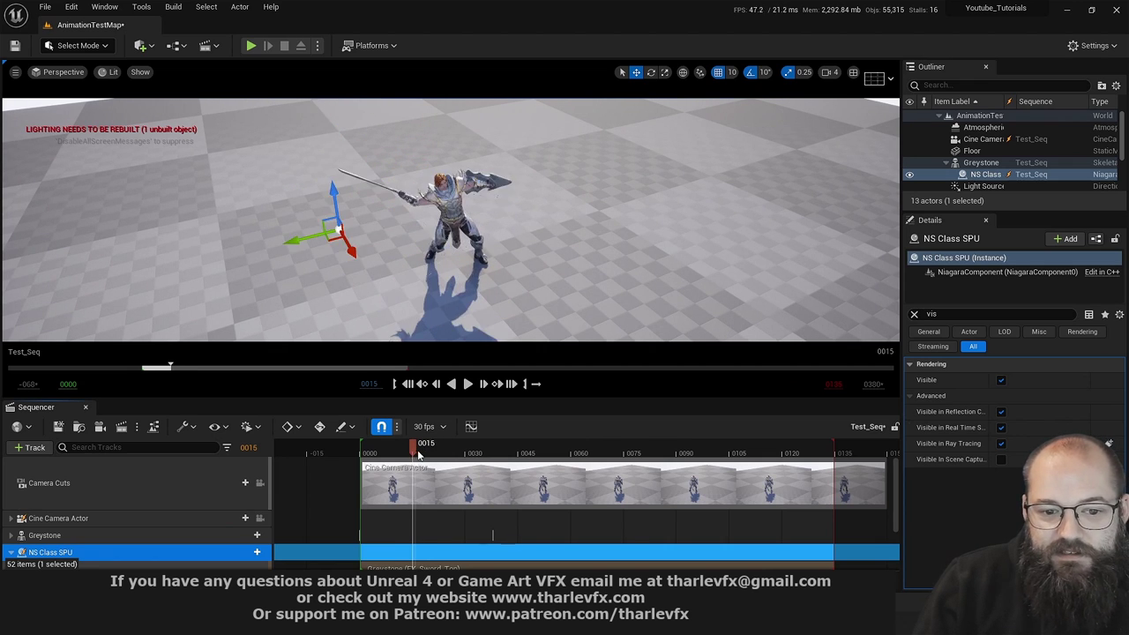
{"action": "left_click_drag", "start_coordinate": [419, 452], "coordinate": [423, 455]}
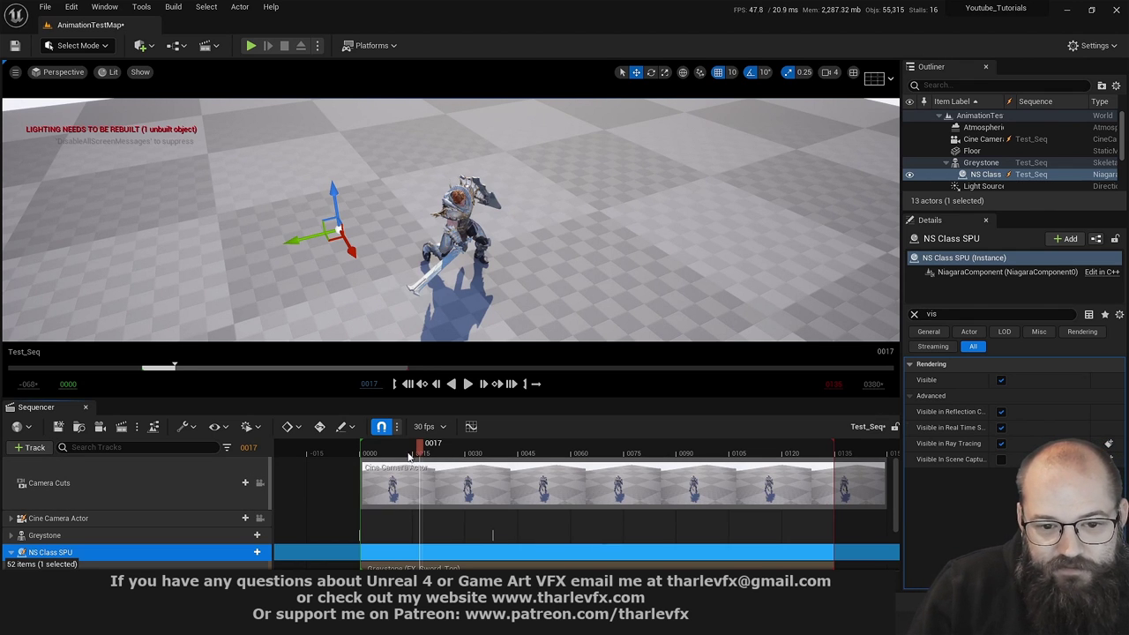
{"action": "mouse_move", "coordinate": [409, 454]}
{"action": "left_mouse_down"}
{"action": "mouse_move", "coordinate": [429, 453]}
{"action": "mouse_move", "coordinate": [409, 466]}
{"action": "left_mouse_up"}
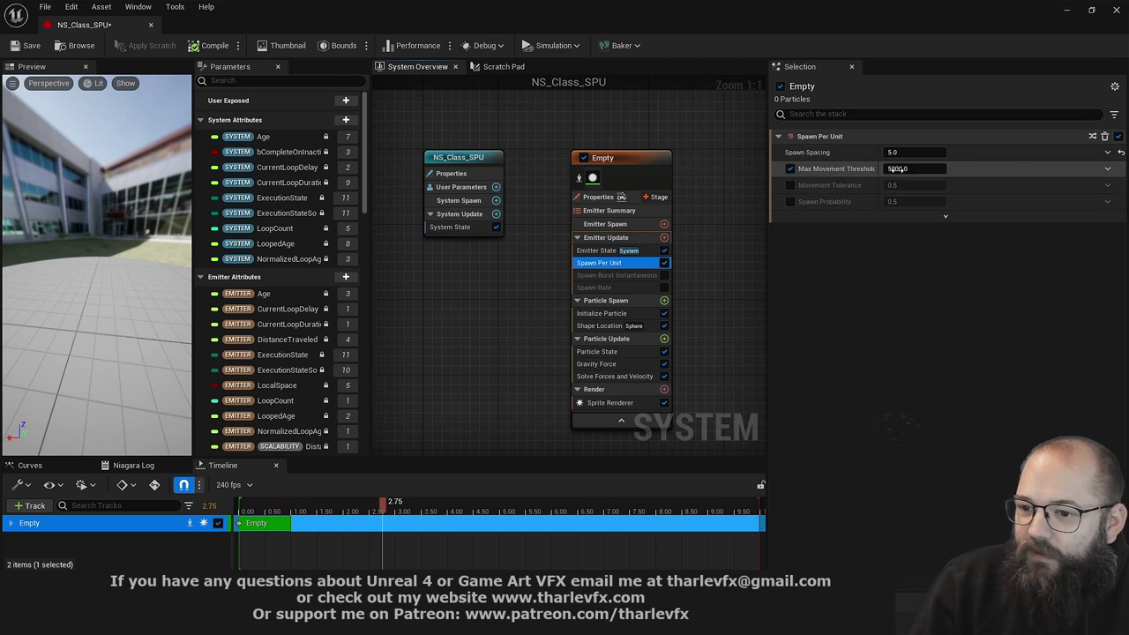
Disable the Spawn Per Unit Max Movement Threshold, currently 50000.0
{"action": "left_click", "coordinate": [895, 169]}
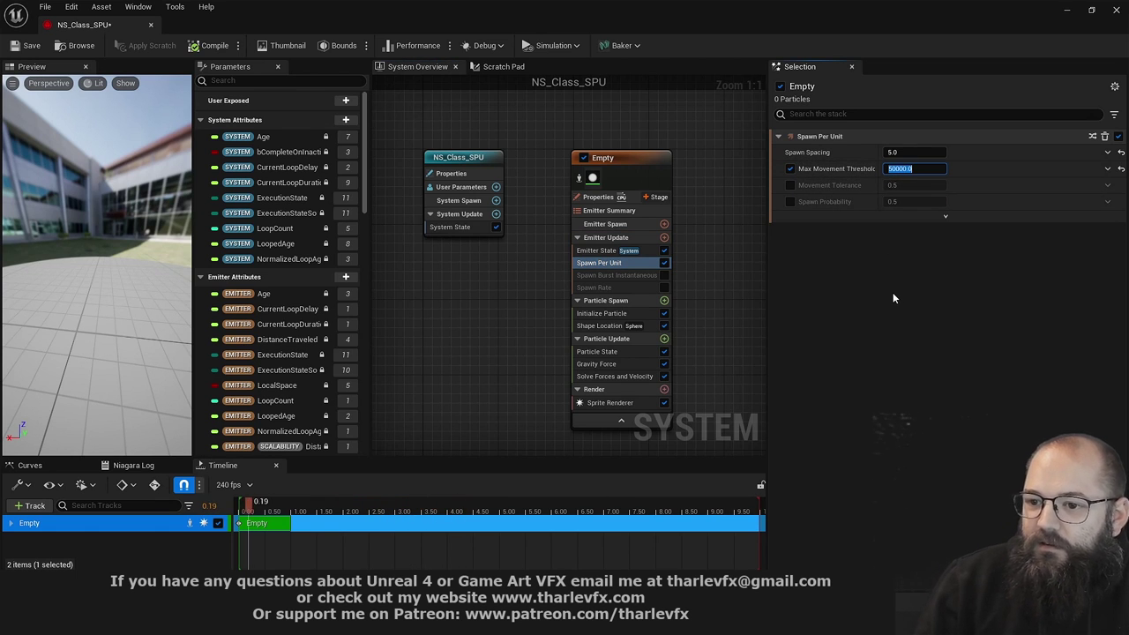
{"action": "left_click", "coordinate": [789, 169]}
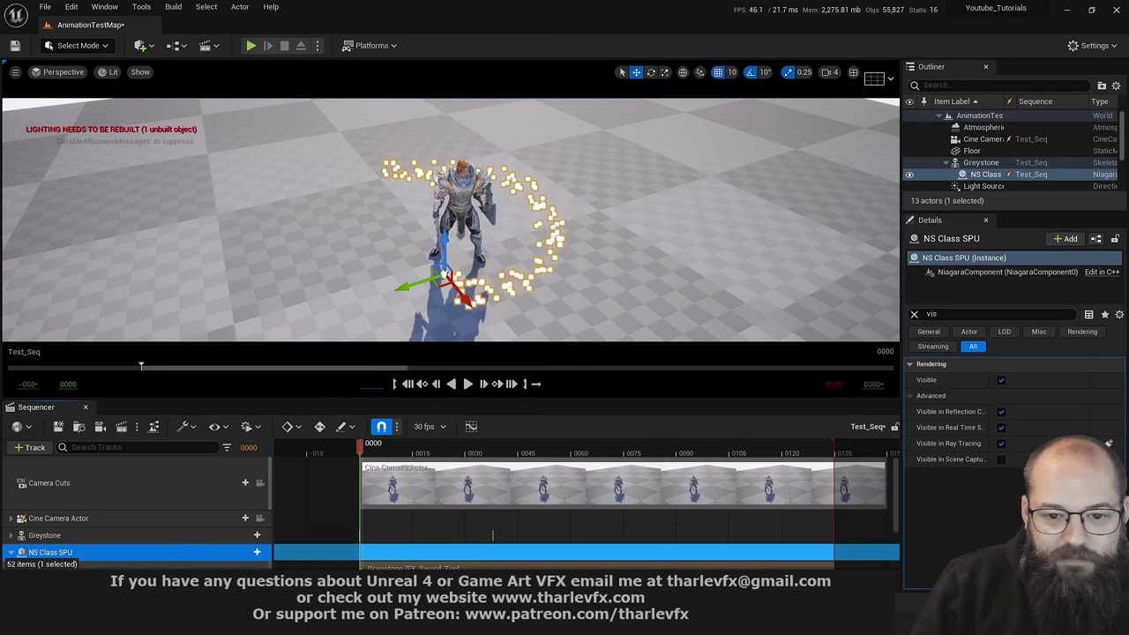
Rewind Test_Seq to frame 0, play it, and scrub the first frames to watch particles spawn
{"action": "left_click_drag", "start_coordinate": [371, 450], "coordinate": [360, 450]}
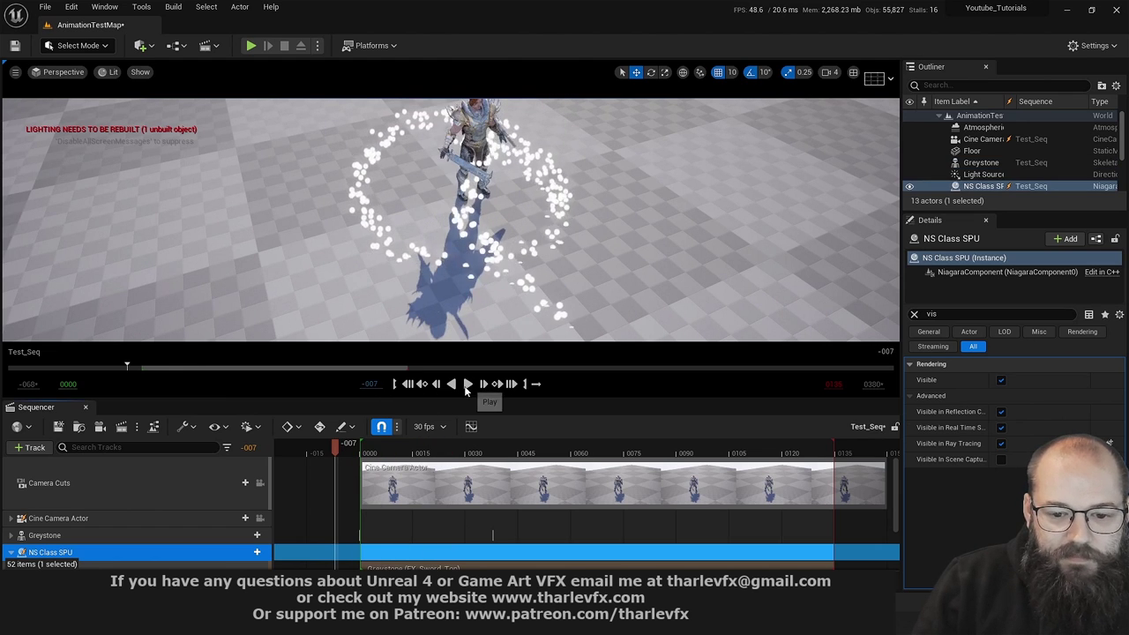
{"action": "left_click", "coordinate": [467, 383]}
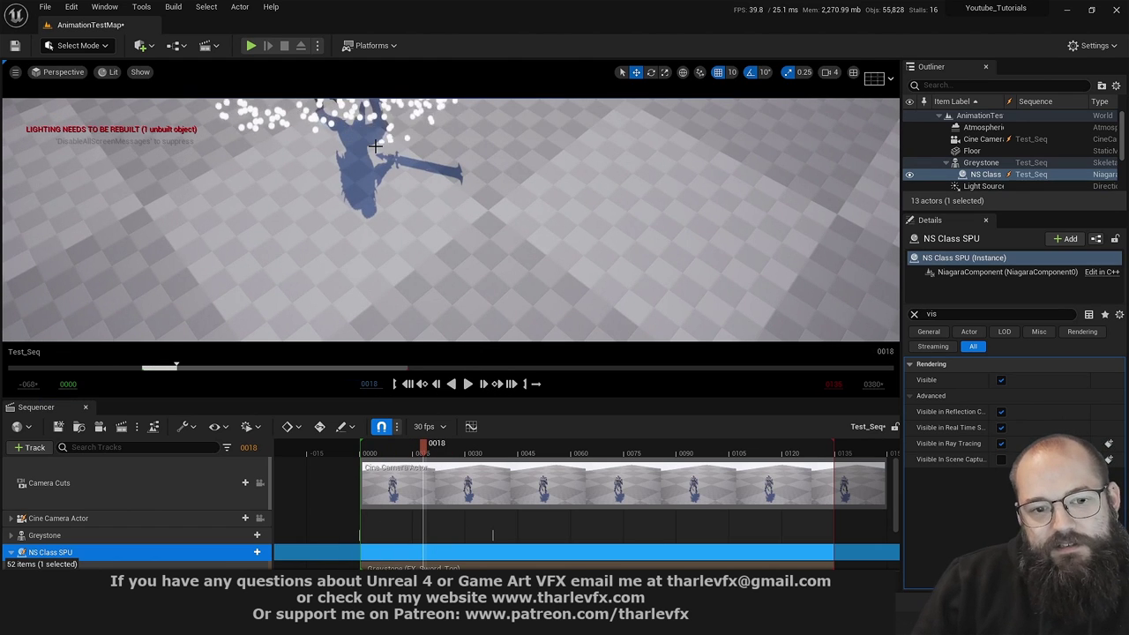
{"action": "left_click", "coordinate": [434, 386]}
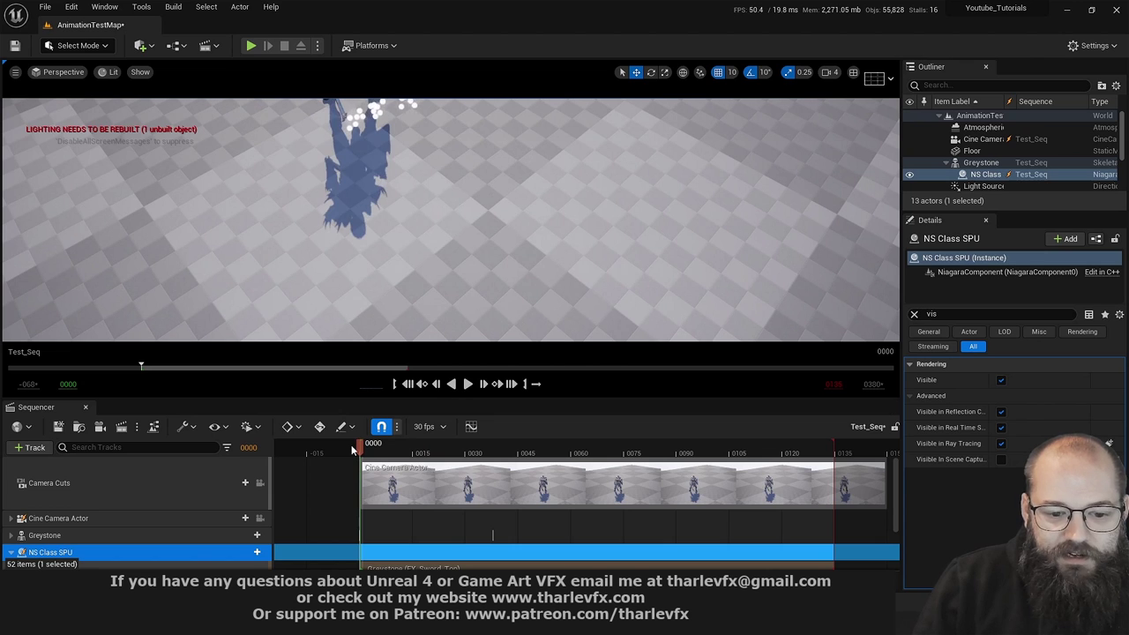
{"action": "mouse_move", "coordinate": [351, 444]}
{"action": "left_mouse_down"}
{"action": "mouse_move", "coordinate": [316, 444]}
{"action": "mouse_move", "coordinate": [366, 445]}
{"action": "mouse_move", "coordinate": [336, 447]}
{"action": "left_mouse_up"}
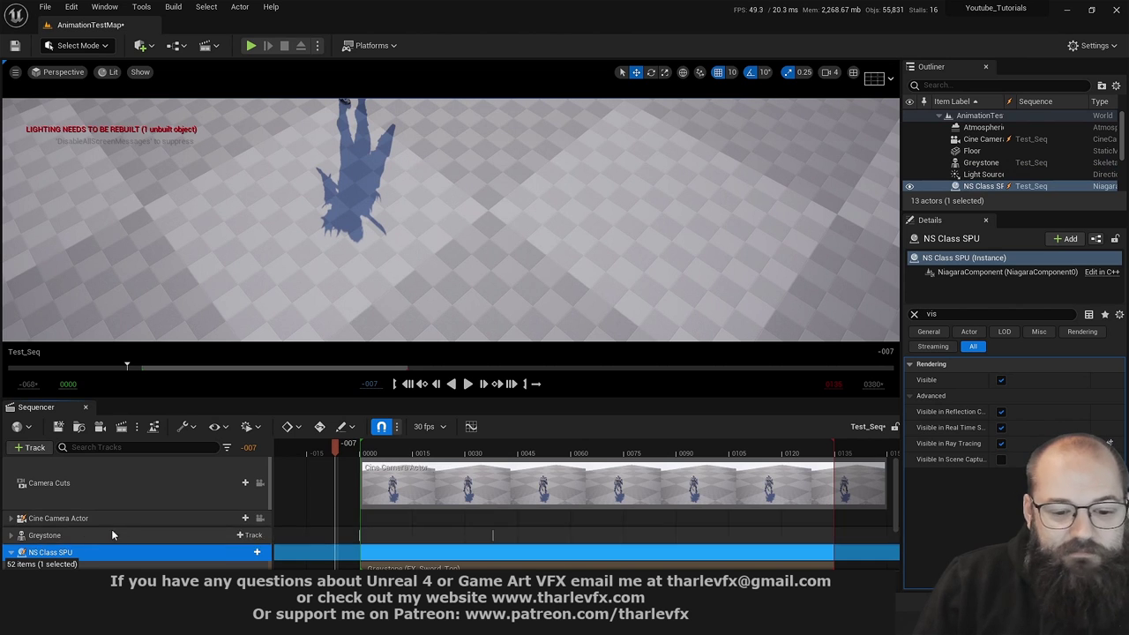
{"action": "scroll", "coordinate": [422, 236], "scroll_direction": "down", "scroll_amount": 5}
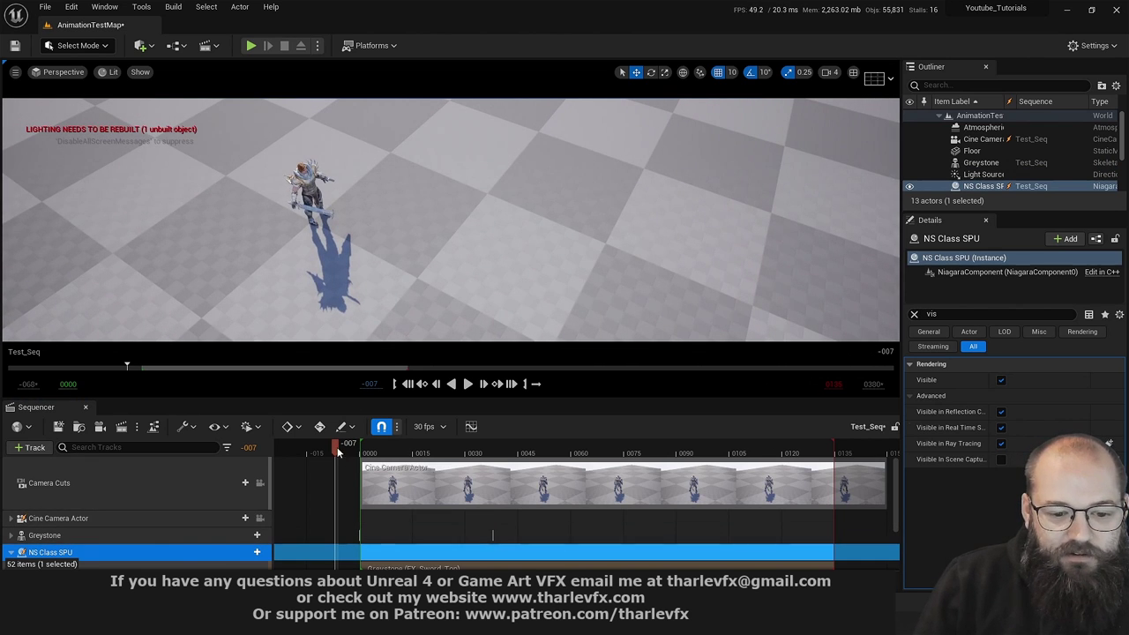
{"action": "left_click_drag", "start_coordinate": [360, 450], "coordinate": [370, 450]}
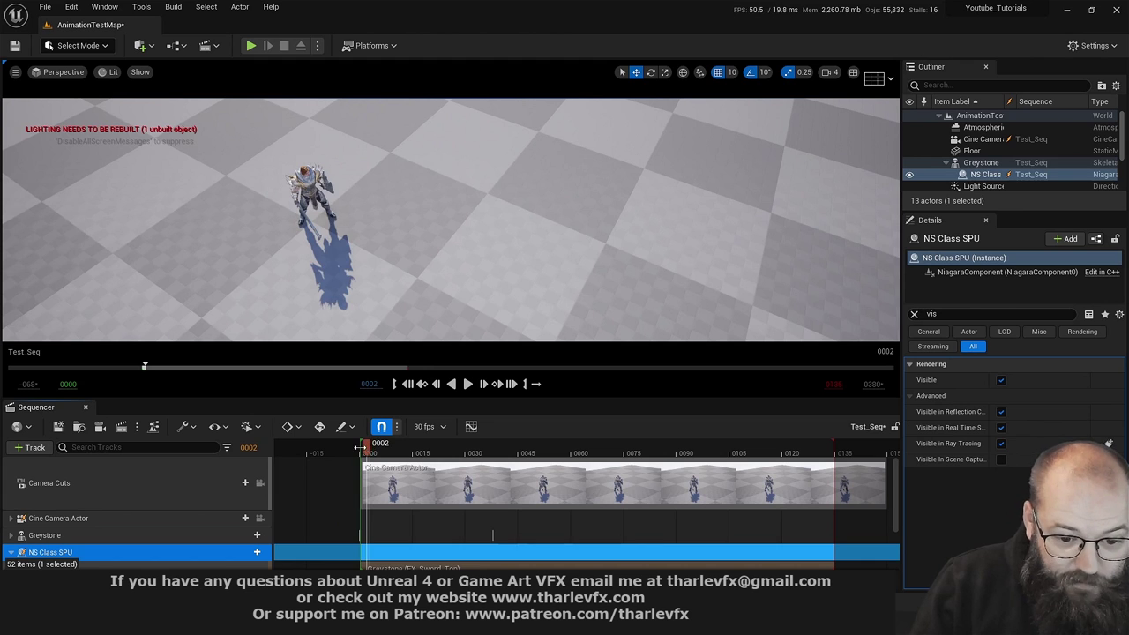
{"action": "mouse_move", "coordinate": [361, 449]}
{"action": "left_mouse_down"}
{"action": "mouse_move", "coordinate": [448, 443]}
{"action": "mouse_move", "coordinate": [355, 448]}
{"action": "mouse_move", "coordinate": [412, 448]}
{"action": "mouse_move", "coordinate": [365, 449]}
{"action": "left_mouse_up"}
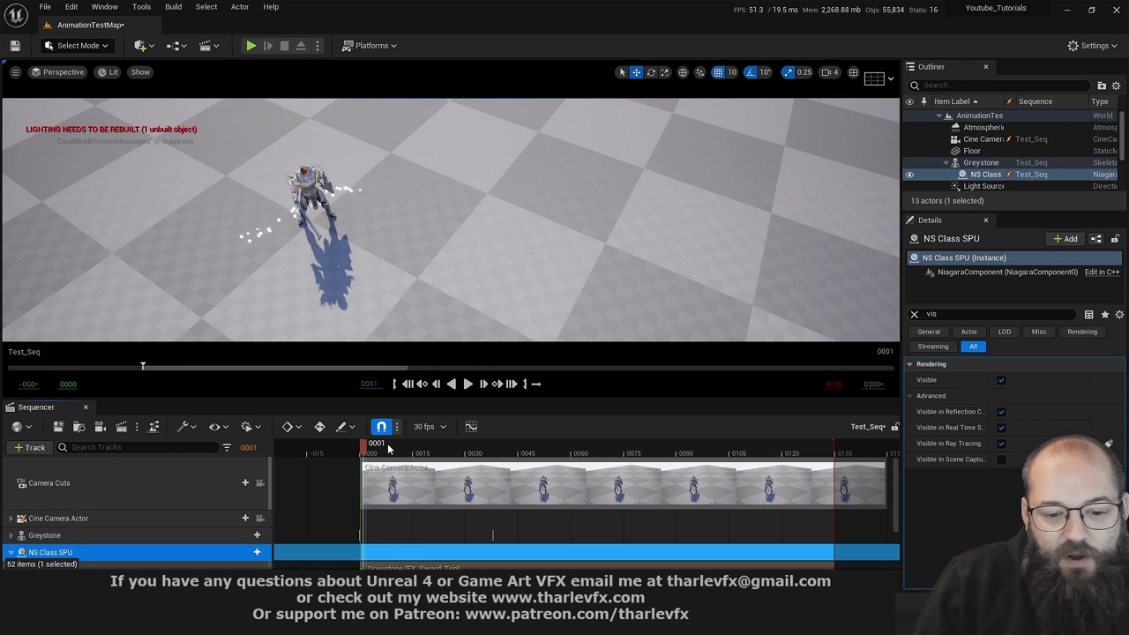
Key NS Class SPU as Spawned at frame 1 and not spawned at frame 0
{"action": "scroll", "coordinate": [328, 476], "scroll_direction": "down", "scroll_amount": 2}
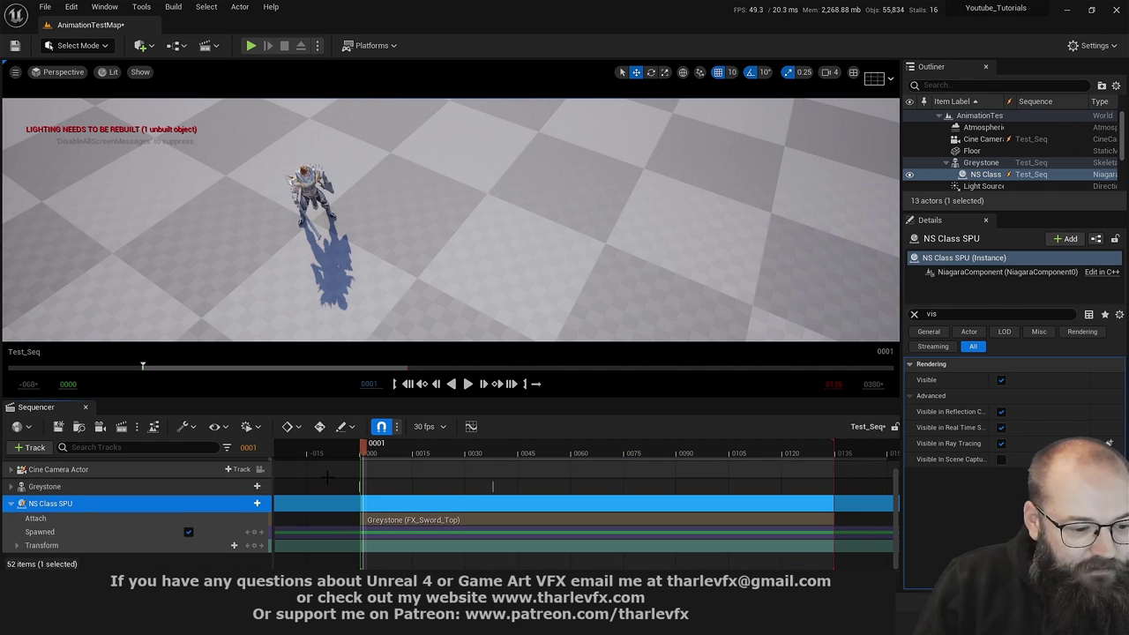
{"action": "left_click", "coordinate": [255, 533]}
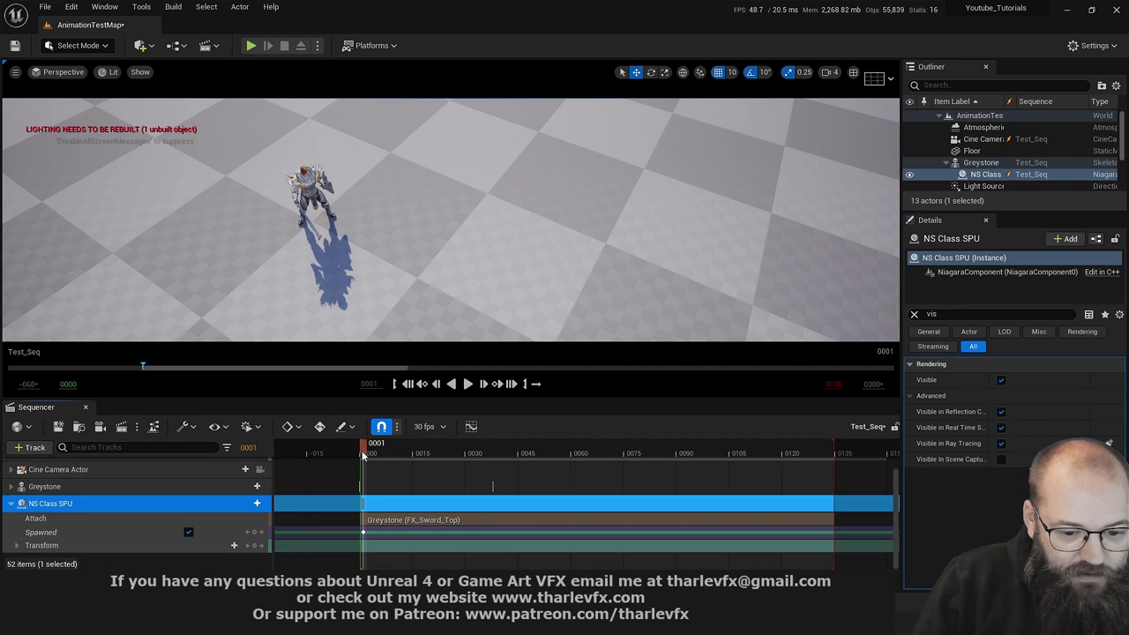
{"action": "left_click_drag", "start_coordinate": [362, 454], "coordinate": [388, 453]}
{"action": "left_click", "coordinate": [187, 532]}
Scrub Test_Seq again to replay the particle ring around the character
{"action": "right_click_drag", "start_coordinate": [491, 206], "coordinate": [449, 282]}
{"action": "key", "text": "Escape"}
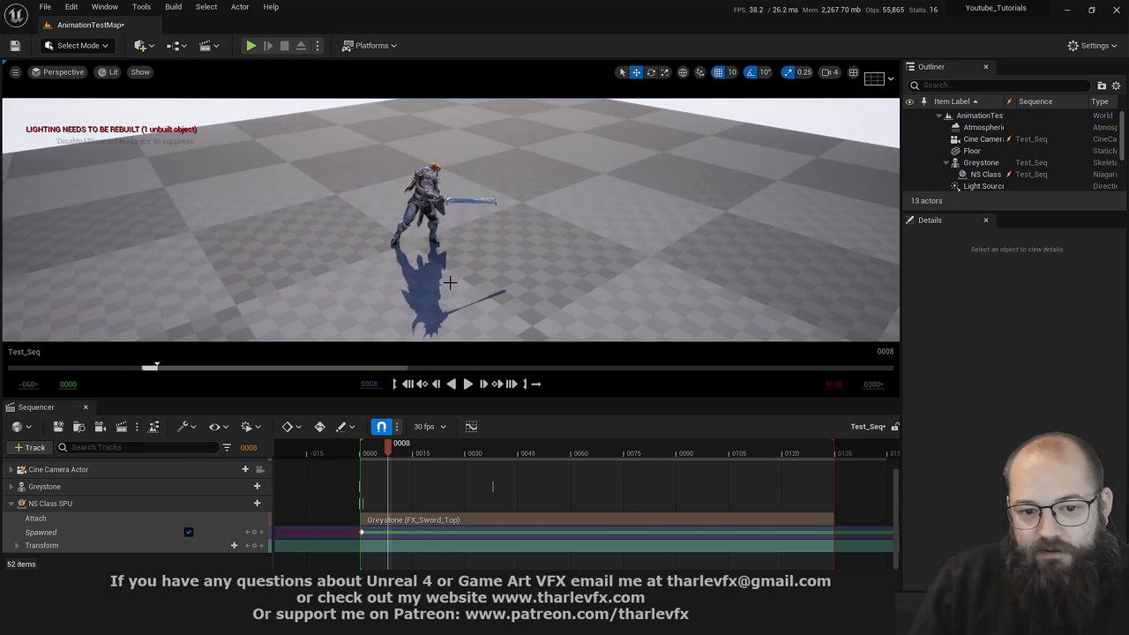
{"action": "mouse_move", "coordinate": [388, 451]}
{"action": "left_mouse_down"}
{"action": "mouse_move", "coordinate": [328, 451]}
{"action": "mouse_move", "coordinate": [462, 446]}
{"action": "mouse_move", "coordinate": [371, 448]}
{"action": "mouse_move", "coordinate": [405, 448]}
{"action": "left_mouse_up"}
Open NS_Class_SPU and set Initialize Particle's Uniform Sprite Size to 5
{"action": "left_click", "coordinate": [107, 487]}
{"action": "left_click", "coordinate": [53, 503]}
{"action": "key", "text": "ctrl+e"}
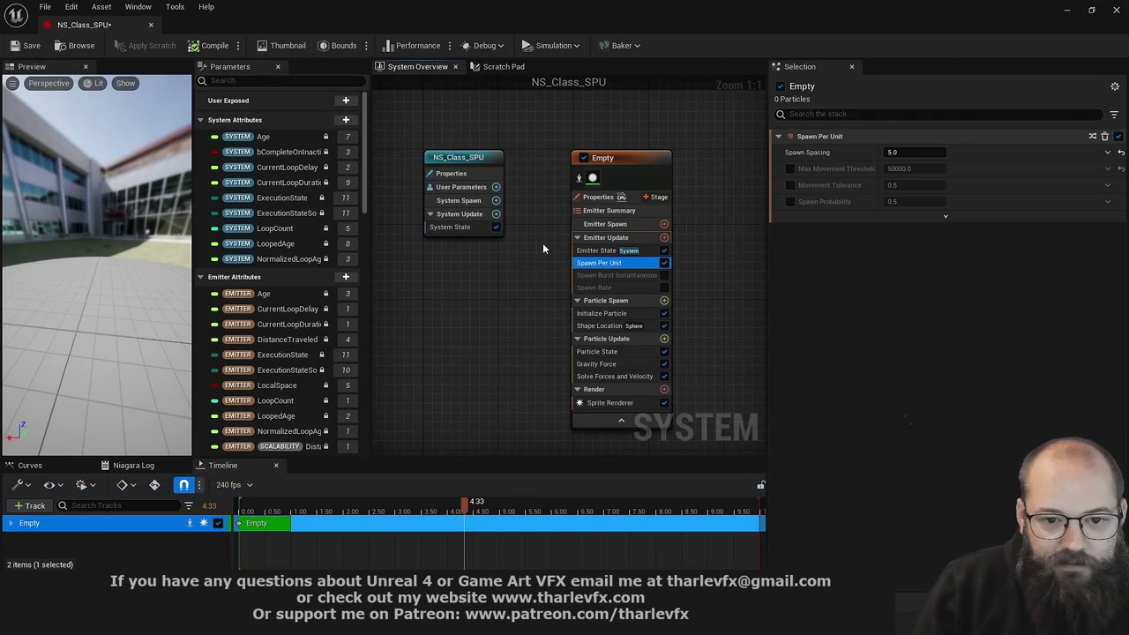
{"action": "left_click", "coordinate": [615, 327]}
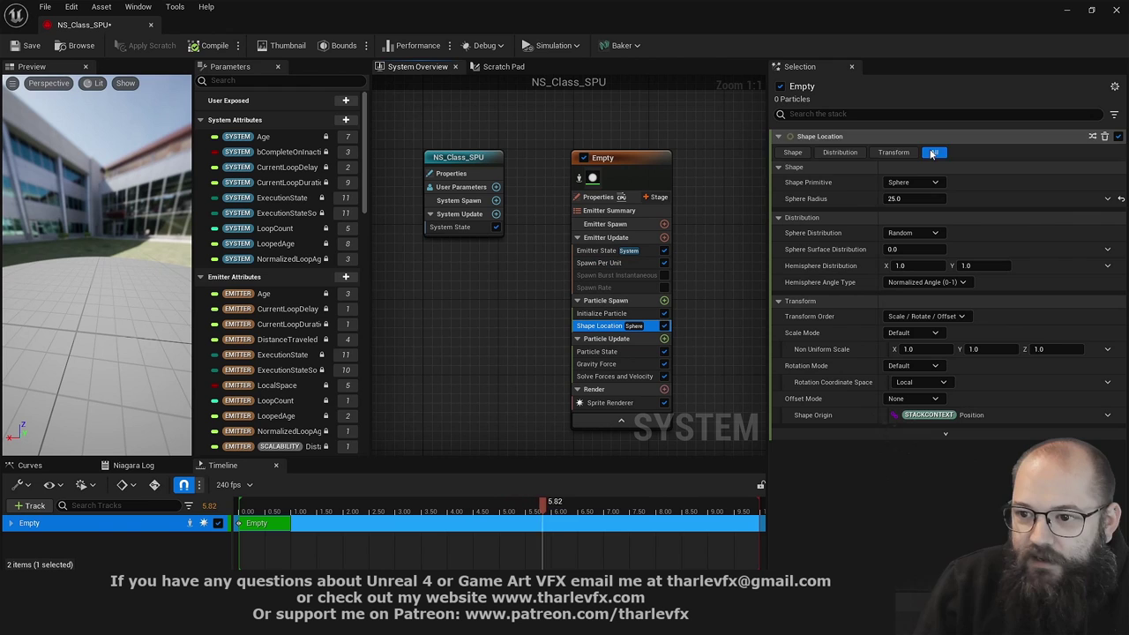
{"action": "left_click", "coordinate": [623, 313]}
{"action": "left_click", "coordinate": [909, 314]}
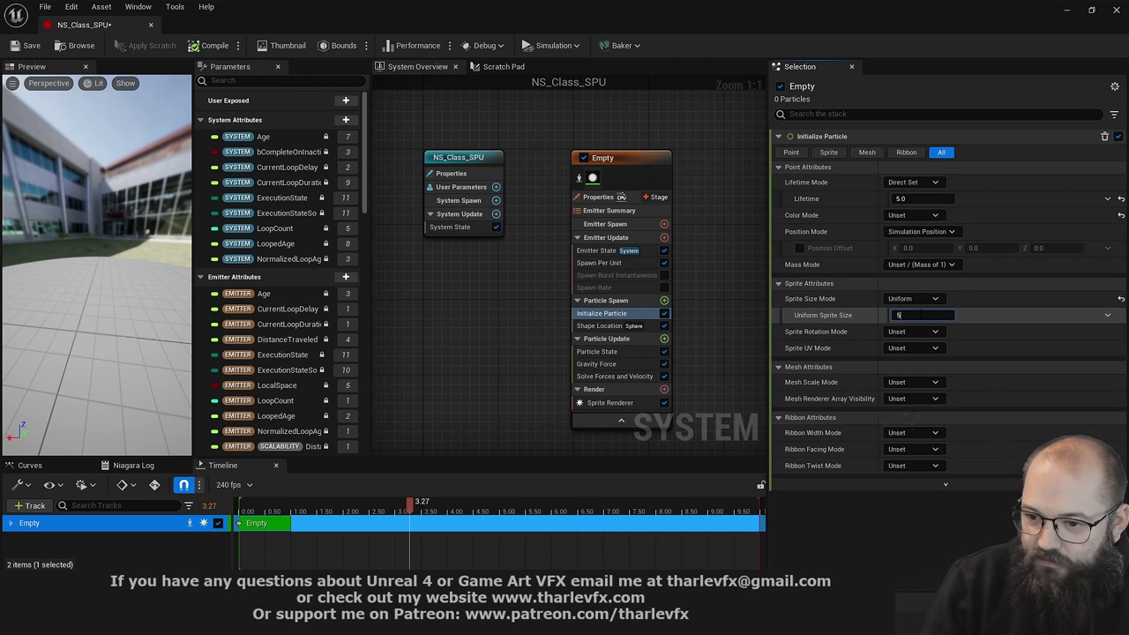
{"action": "type", "text": "5"}
{"action": "key", "text": "Return"}
Back in the level, scrub Test_Seq to frame 17 to view the smaller particles
{"action": "left_click", "coordinate": [1067, 10]}
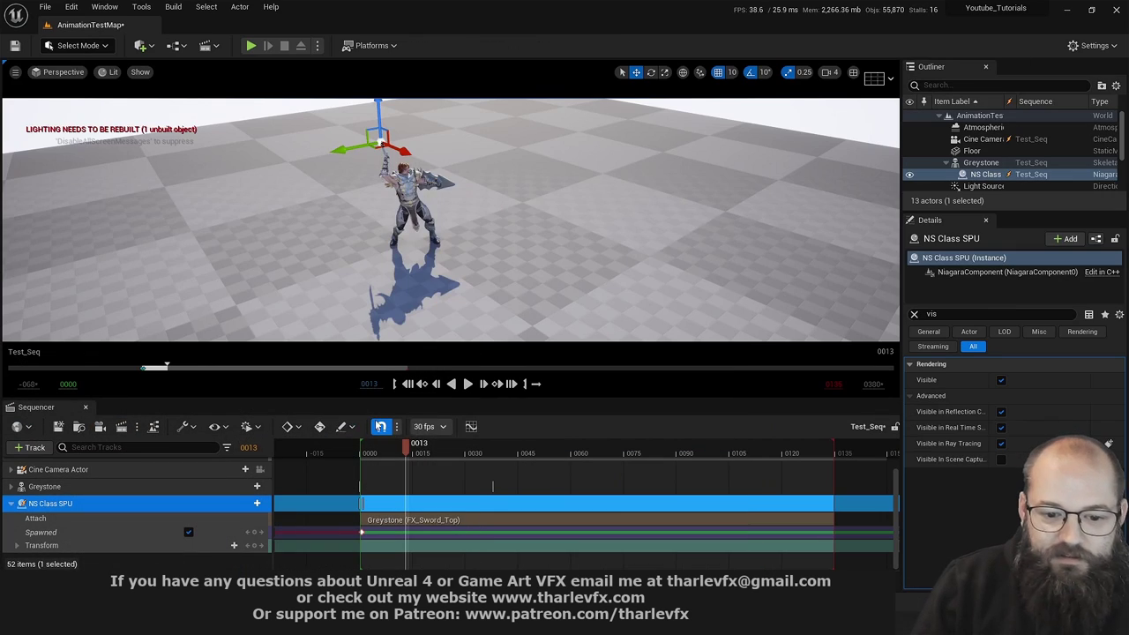
{"action": "left_click_drag", "start_coordinate": [376, 452], "coordinate": [402, 445]}
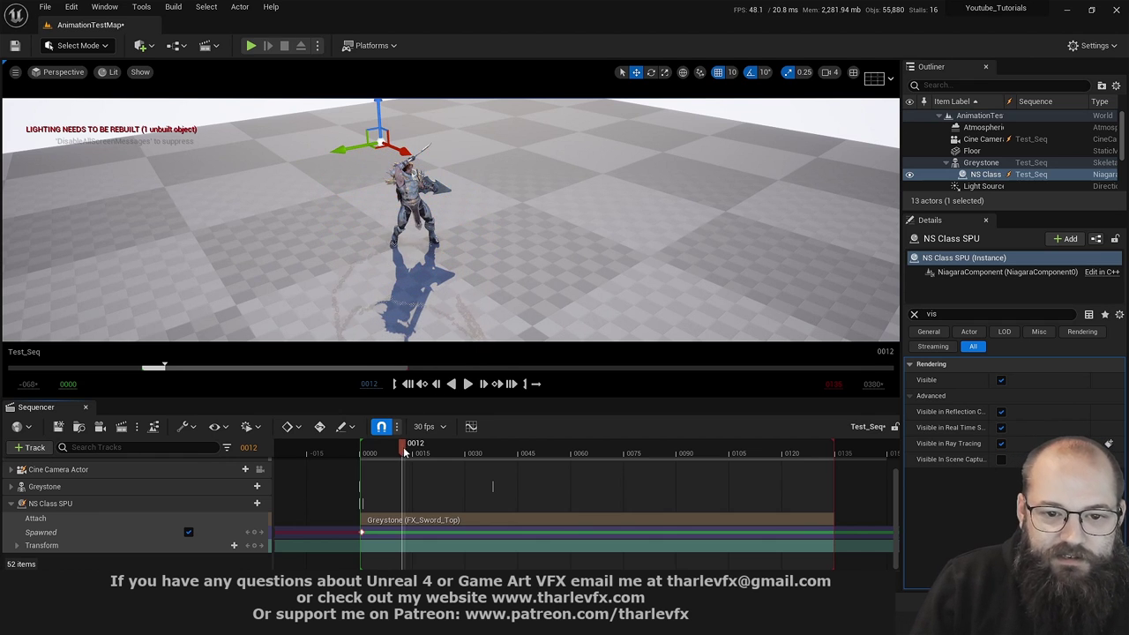
{"action": "mouse_move", "coordinate": [405, 451]}
{"action": "left_mouse_down"}
{"action": "mouse_move", "coordinate": [395, 451]}
{"action": "mouse_move", "coordinate": [421, 451]}
{"action": "left_mouse_up"}
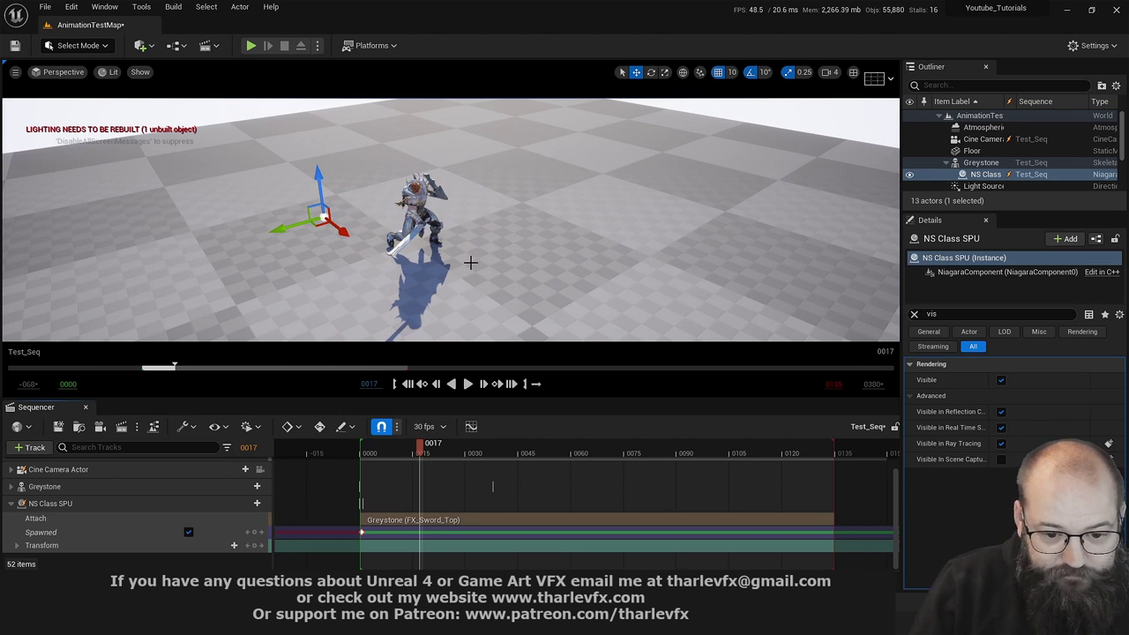
Open NS_Class_SPU and add an Add Velocity module to Particle Spawn
{"action": "double_click", "coordinate": [132, 501]}
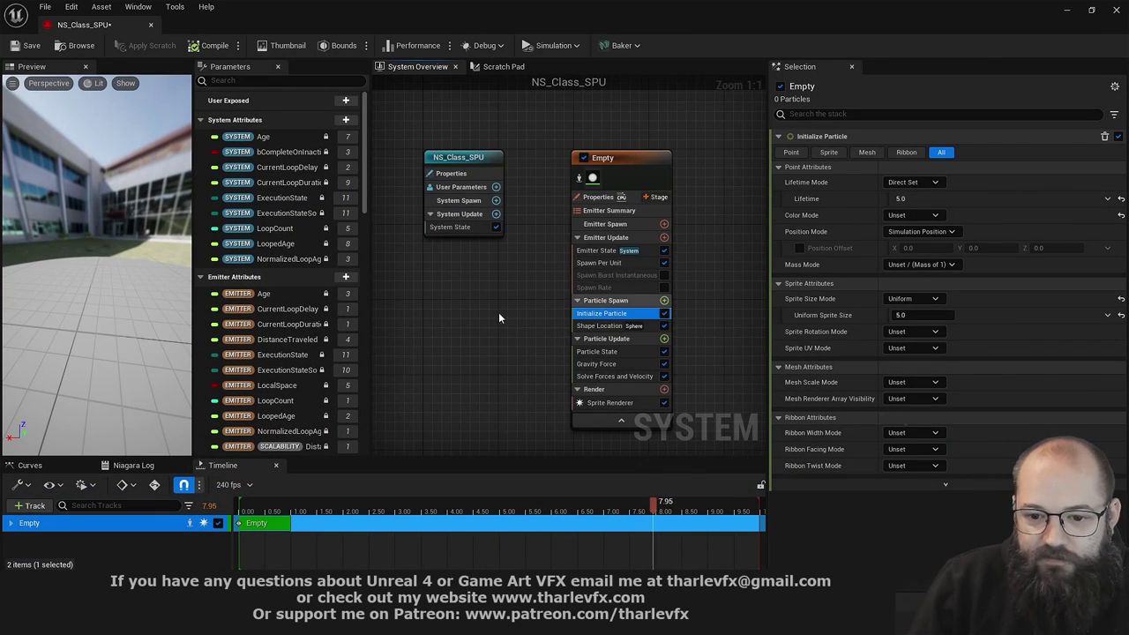
{"action": "right_click_drag", "start_coordinate": [498, 317], "coordinate": [386, 318]}
{"action": "right_click_drag", "start_coordinate": [549, 310], "coordinate": [585, 276]}
{"action": "left_click", "coordinate": [582, 272]}
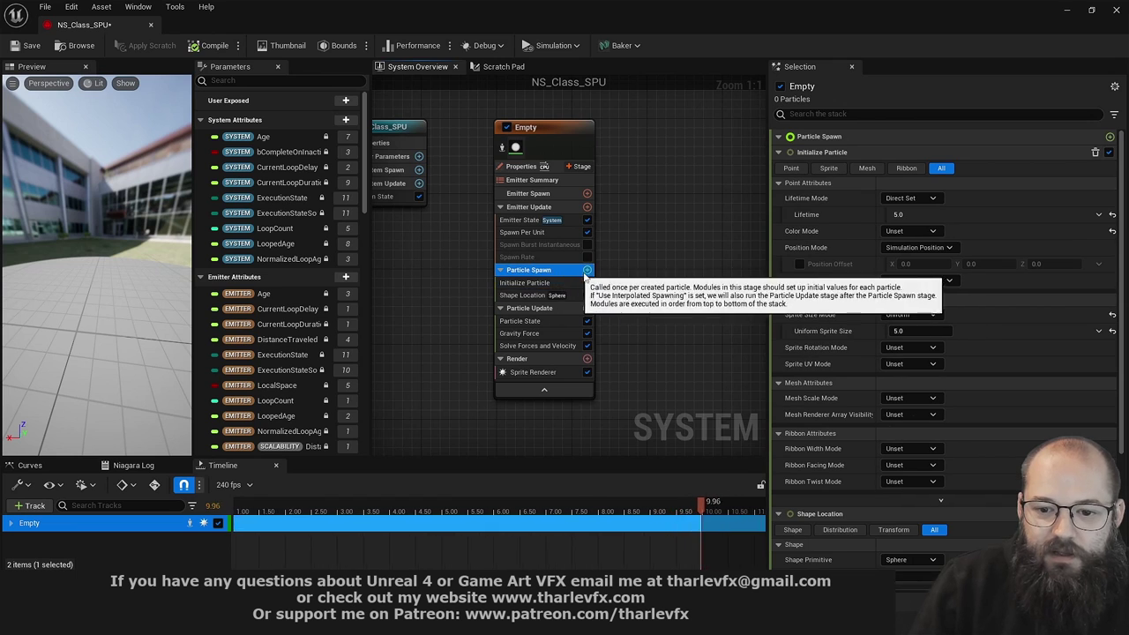
{"action": "left_click", "coordinate": [586, 270]}
{"action": "type", "text": "vel"}
{"action": "key", "text": "Escape"}
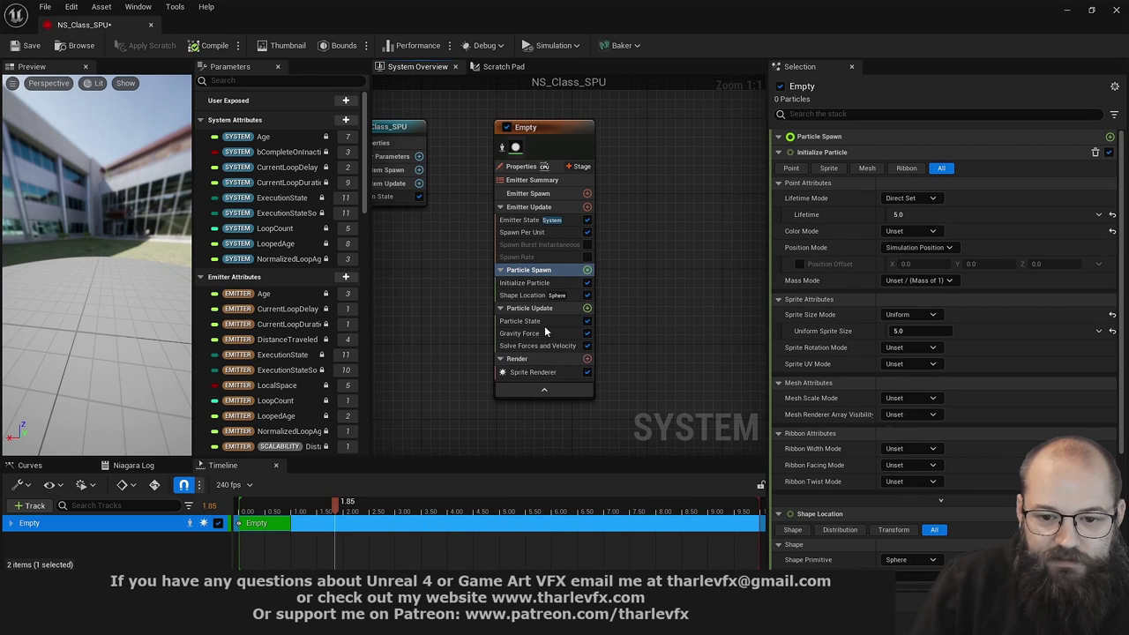
{"action": "left_click", "coordinate": [910, 169]}
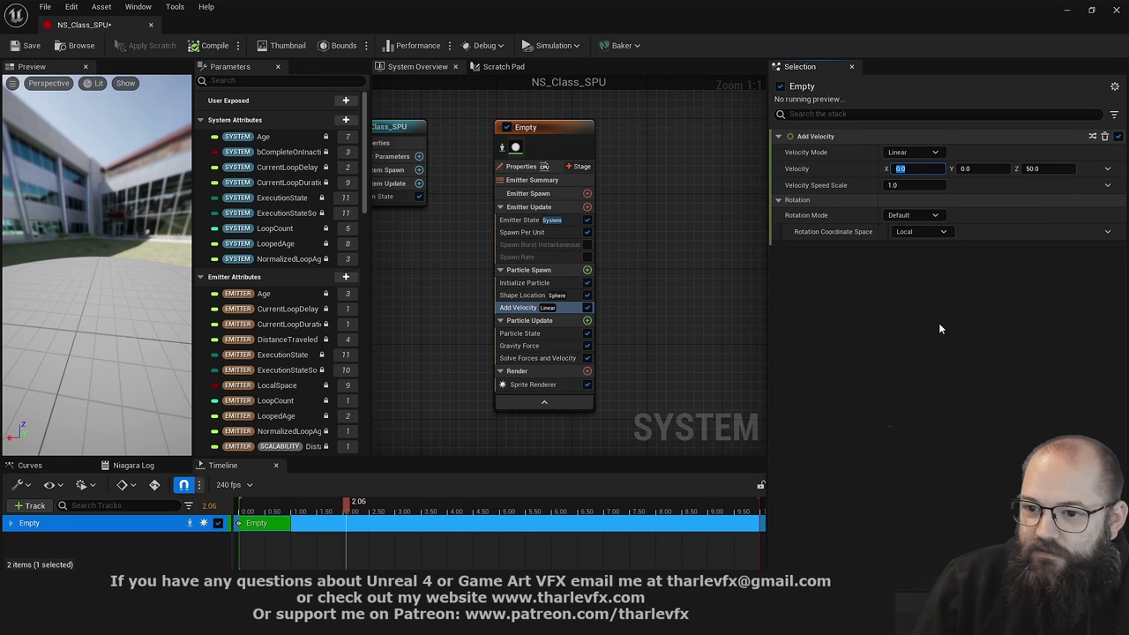
Set the Add Velocity velocity to (1, 0, 0) with a speed scale of 500
{"action": "type", "text": "1"}
{"action": "key", "text": "Tab"}
{"action": "key", "text": "Tab"}
{"action": "type", "text": "0"}
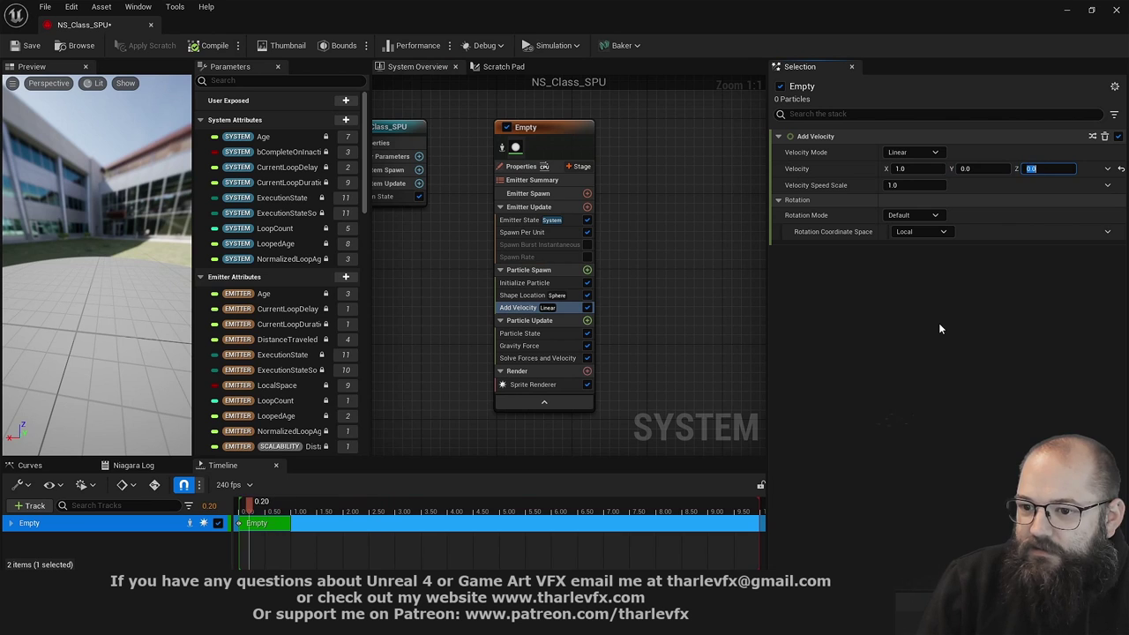
{"action": "key", "text": "Tab"}
{"action": "type", "text": "500"}
{"action": "key", "text": "Return"}
With the editor moved aside at frame 14, lower the velocity speed scale to 50
{"action": "left_click_drag", "start_coordinate": [718, 5], "coordinate": [868, 91]}
{"action": "left_click_drag", "start_coordinate": [418, 454], "coordinate": [411, 453]}
{"action": "left_click", "coordinate": [1040, 266]}
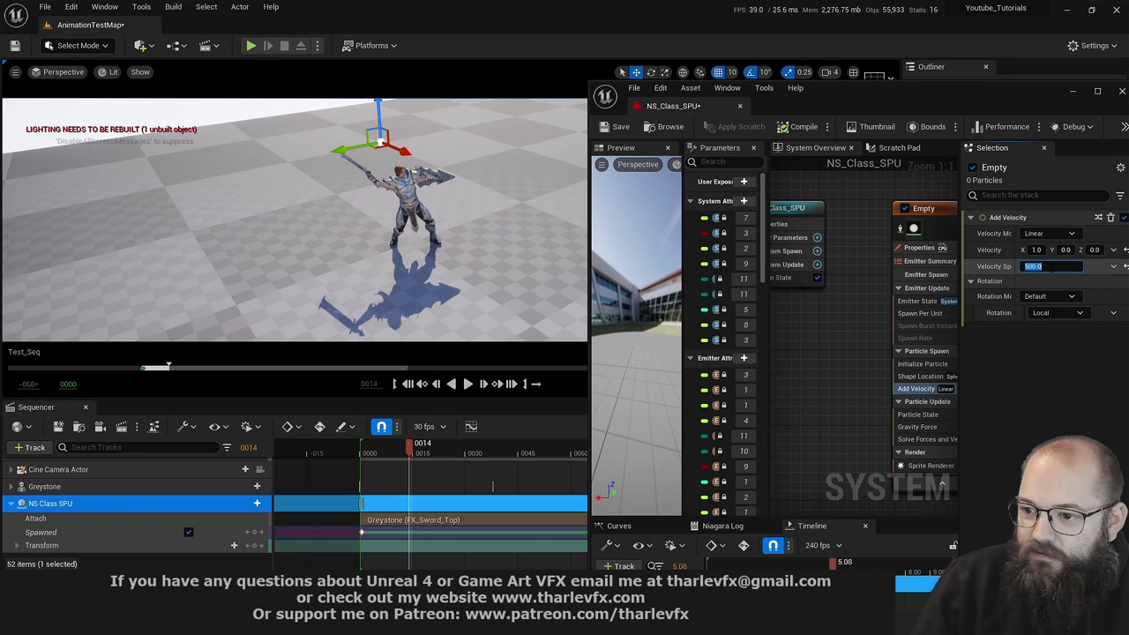
{"action": "type", "text": "50"}
{"action": "key", "text": "Return"}
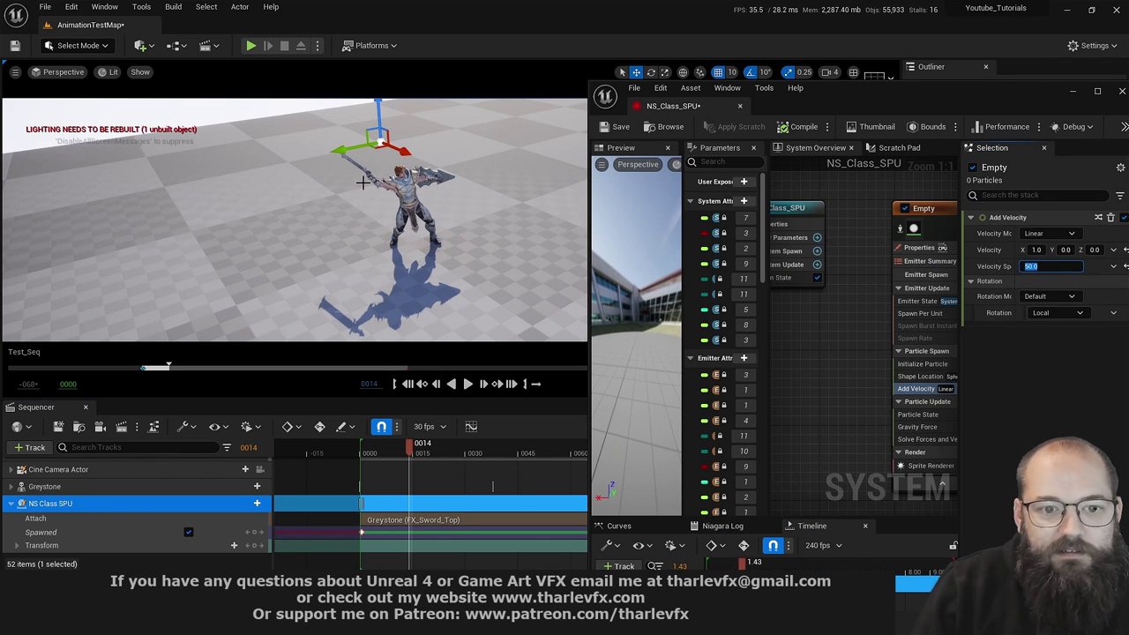
Step Test_Seq to frame 13, hide the system editor, and orbit closer to the character
{"action": "left_click", "coordinate": [406, 452]}
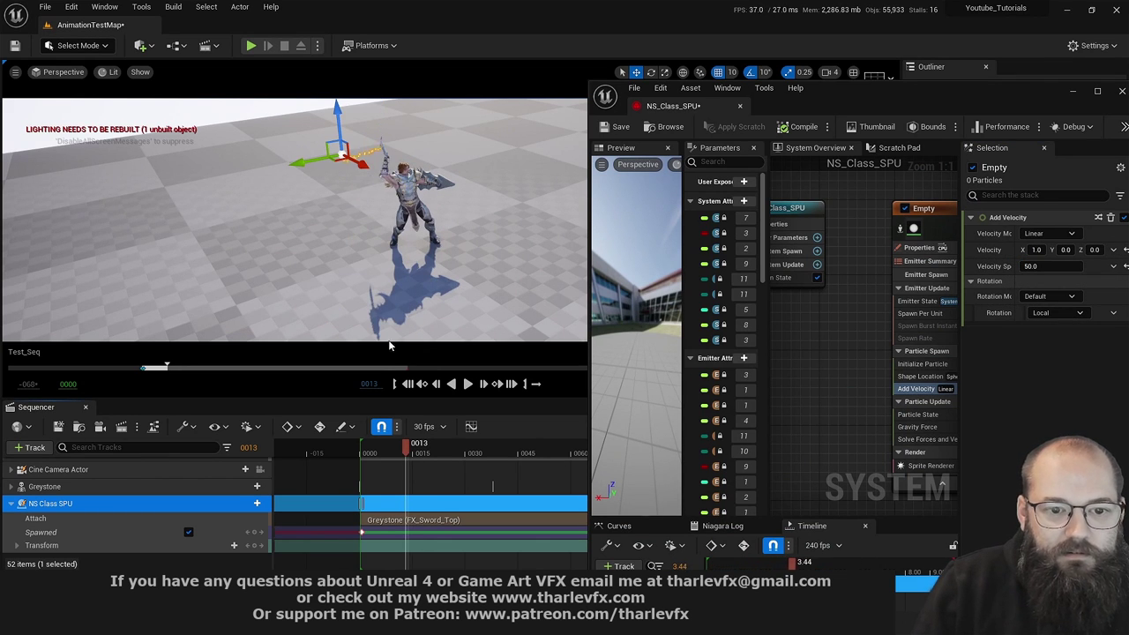
{"action": "left_click", "coordinate": [97, 517]}
{"action": "left_click", "coordinate": [101, 501]}
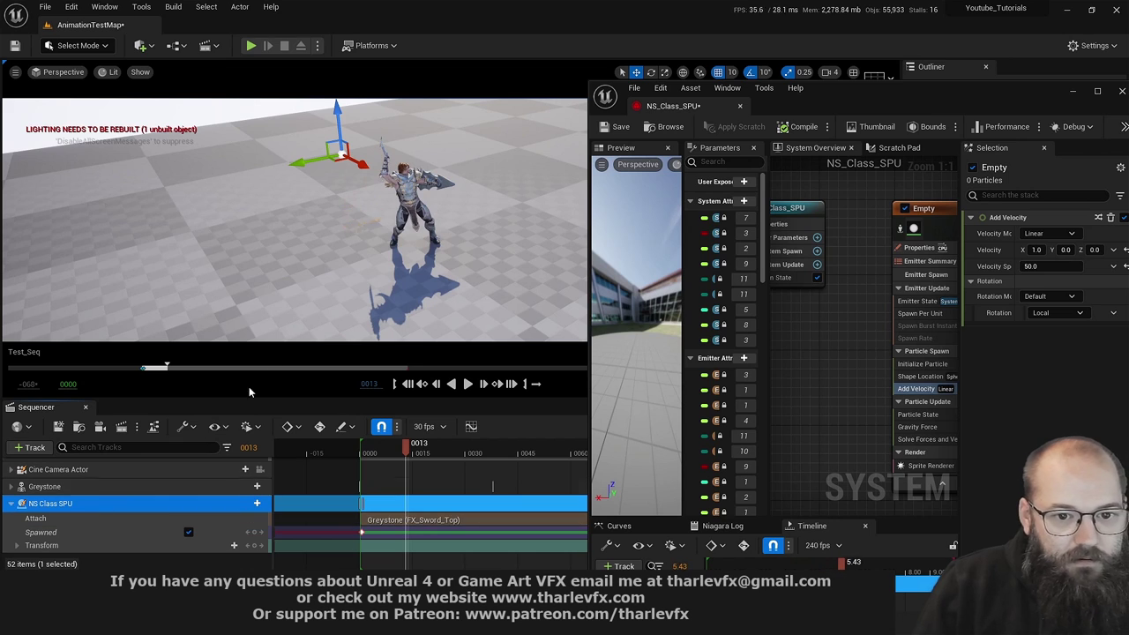
{"action": "left_click", "coordinate": [1072, 92]}
{"action": "right_click_drag", "start_coordinate": [574, 265], "coordinate": [423, 293]}
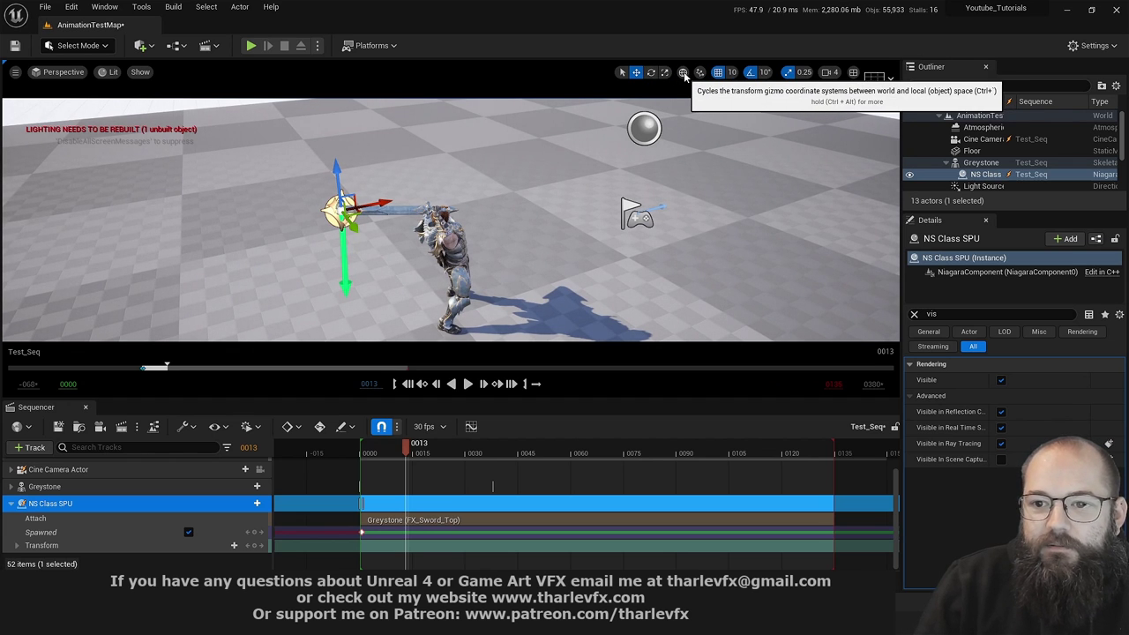
Rotate the effect actor by 90 degrees, then return to the move tool
{"action": "key", "text": "e"}
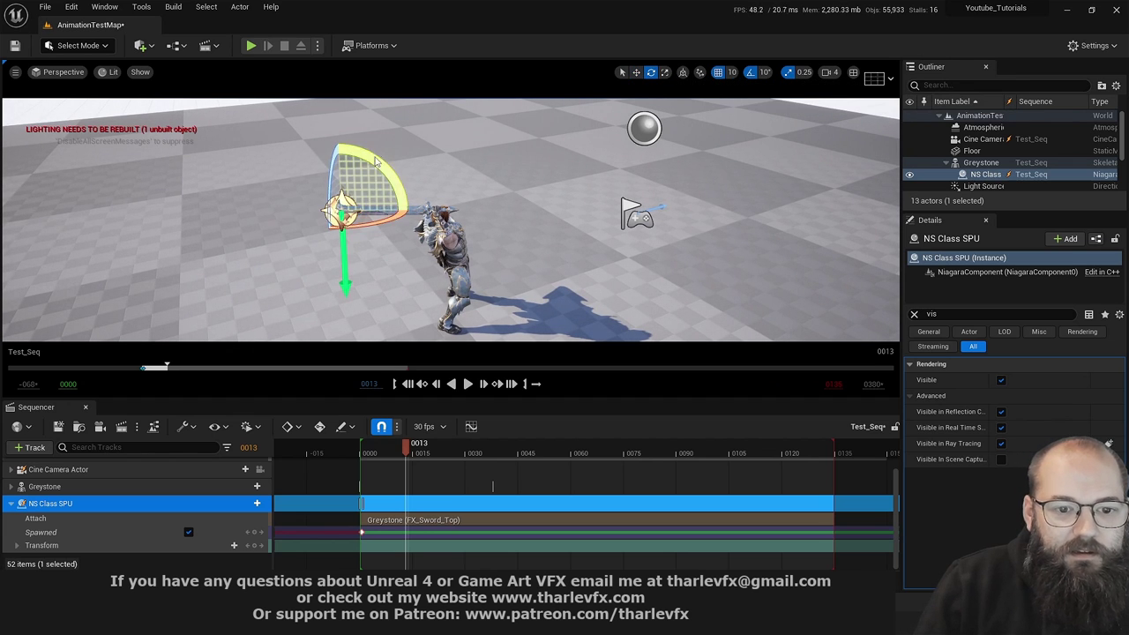
{"action": "left_click_drag", "start_coordinate": [375, 162], "coordinate": [265, 205]}
{"action": "key", "text": "w"}
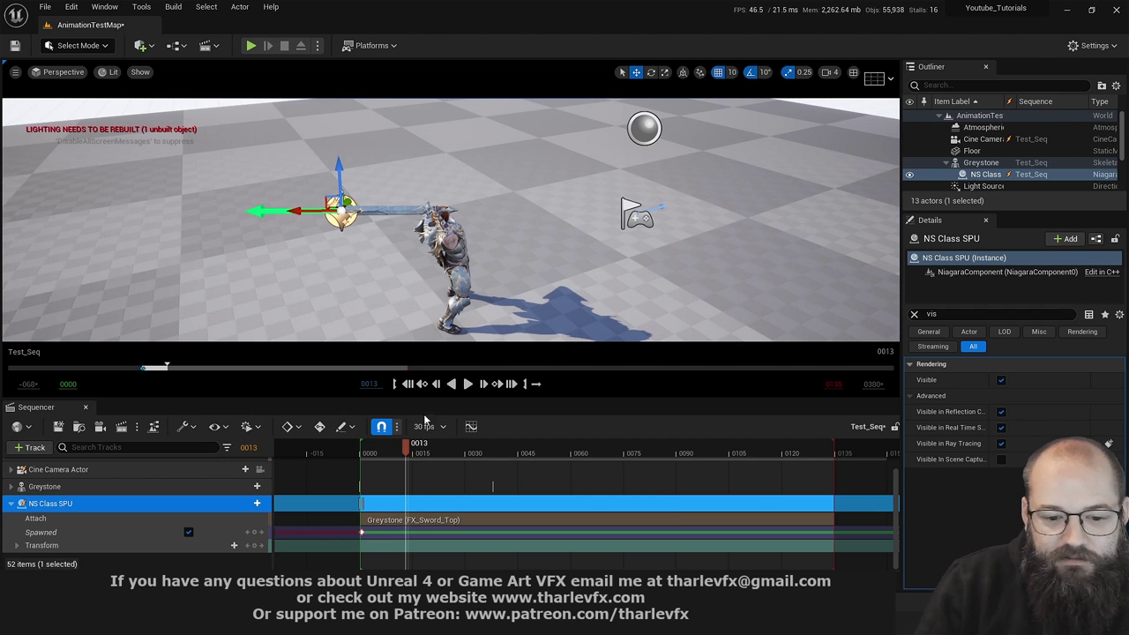
Play Test_Seq from the start, pause it, and scrub back to an earlier frame
{"action": "left_click_drag", "start_coordinate": [406, 453], "coordinate": [361, 448]}
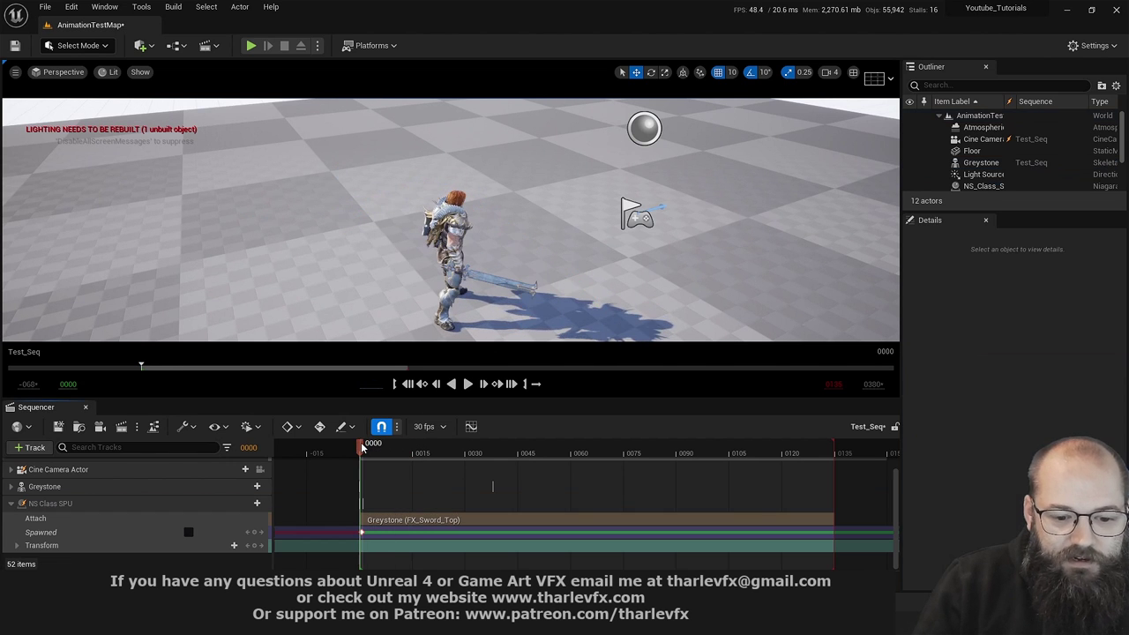
{"action": "right_click_drag", "start_coordinate": [547, 242], "coordinate": [547, 242]}
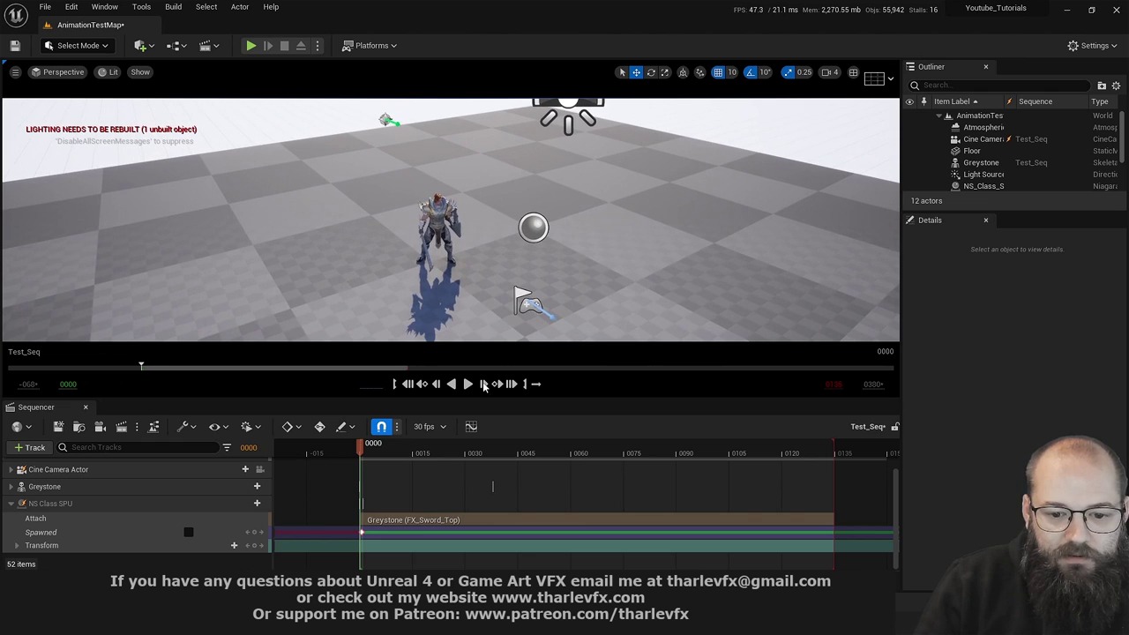
{"action": "left_click", "coordinate": [467, 388]}
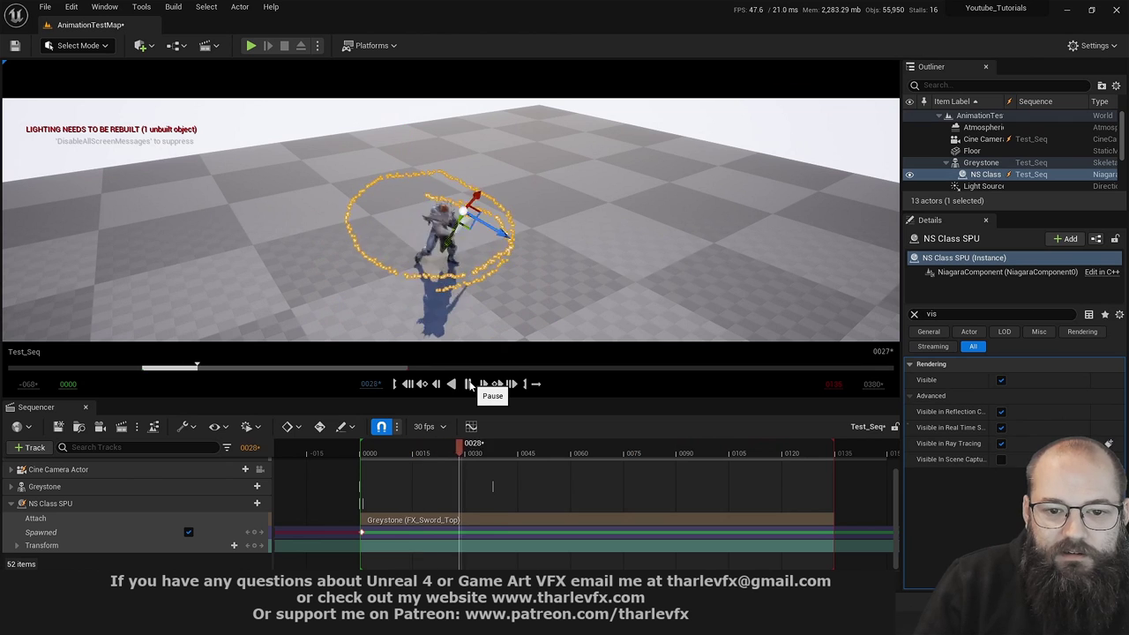
{"action": "left_click", "coordinate": [470, 385]}
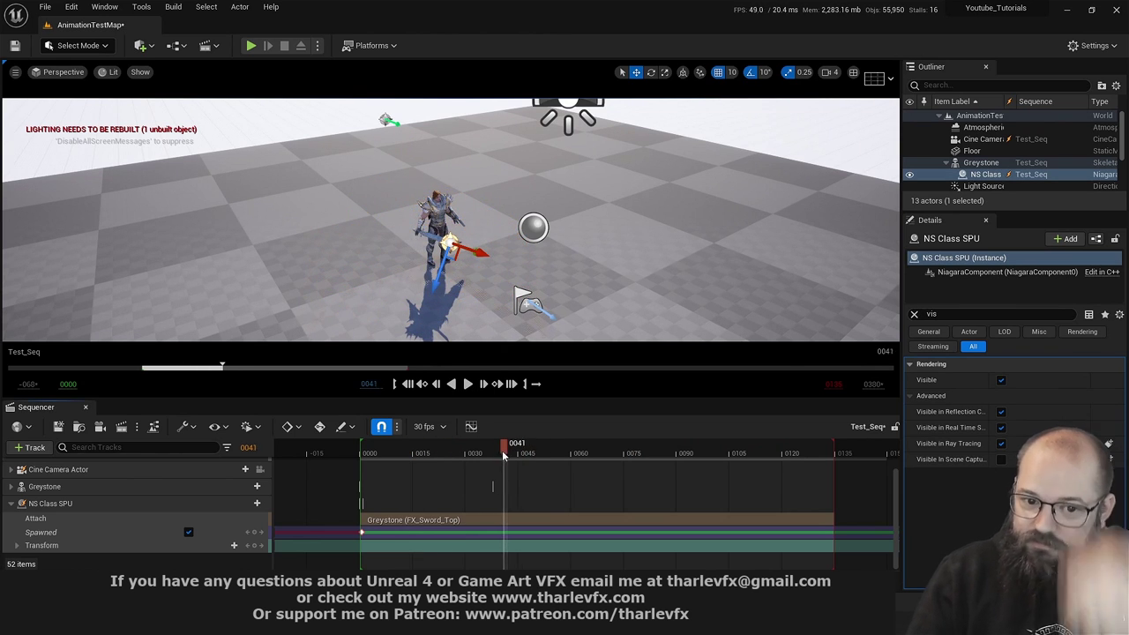
{"action": "left_click_drag", "start_coordinate": [468, 461], "coordinate": [420, 465]}
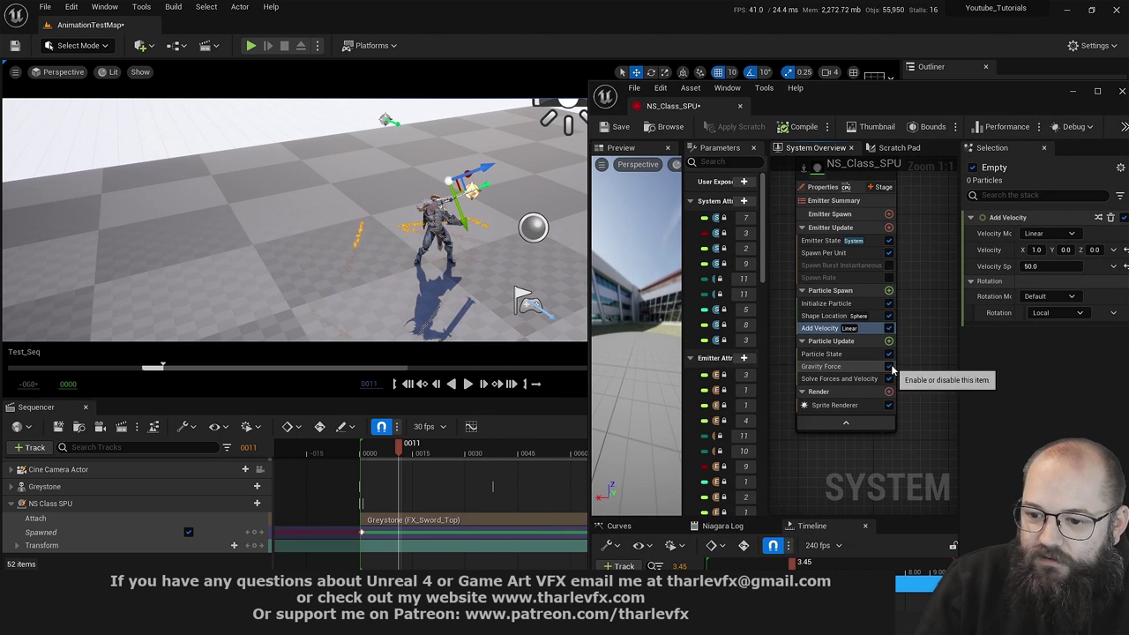
Hide the Niagara editor, replay and scrub Test_Seq from several camera angles, then deselect the effect
{"action": "left_click", "coordinate": [1074, 91]}
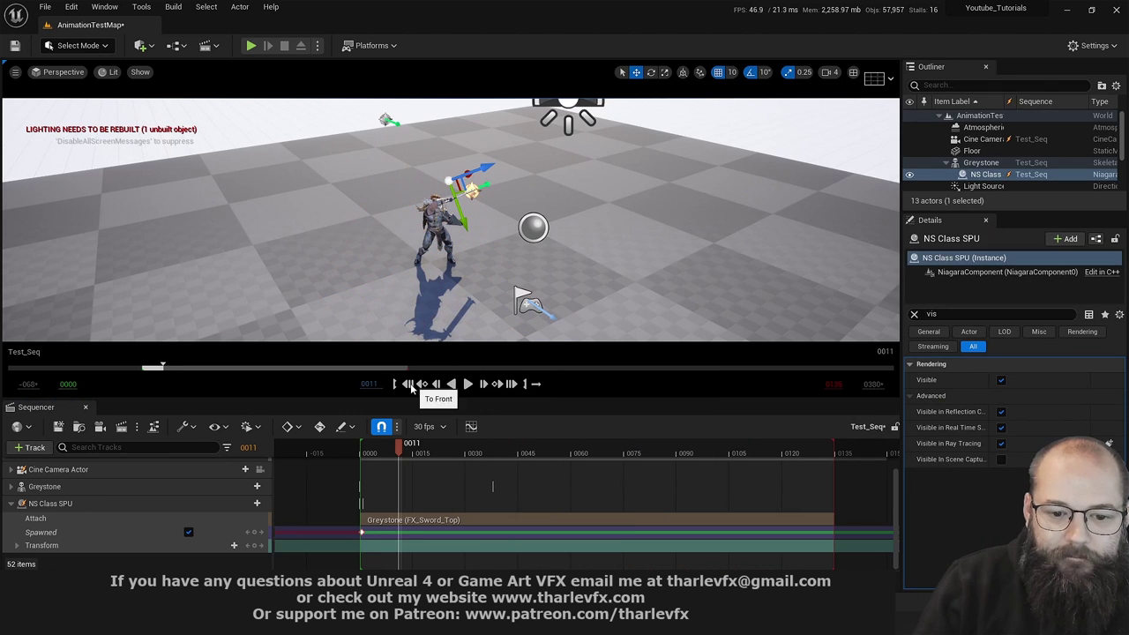
{"action": "left_click", "coordinate": [468, 384]}
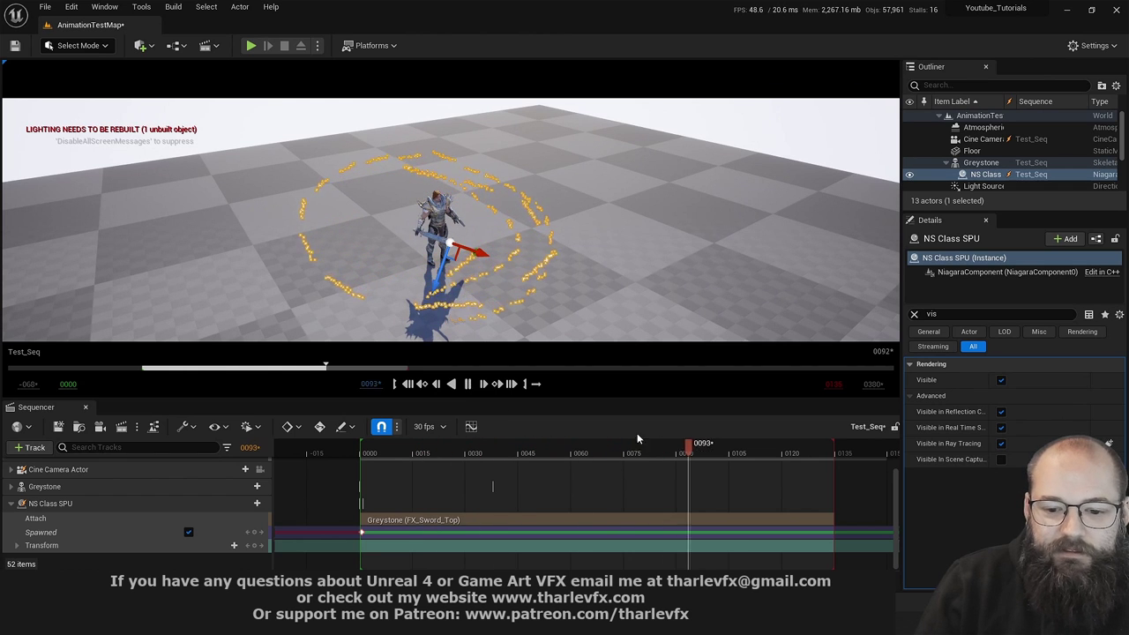
{"action": "key", "text": "space"}
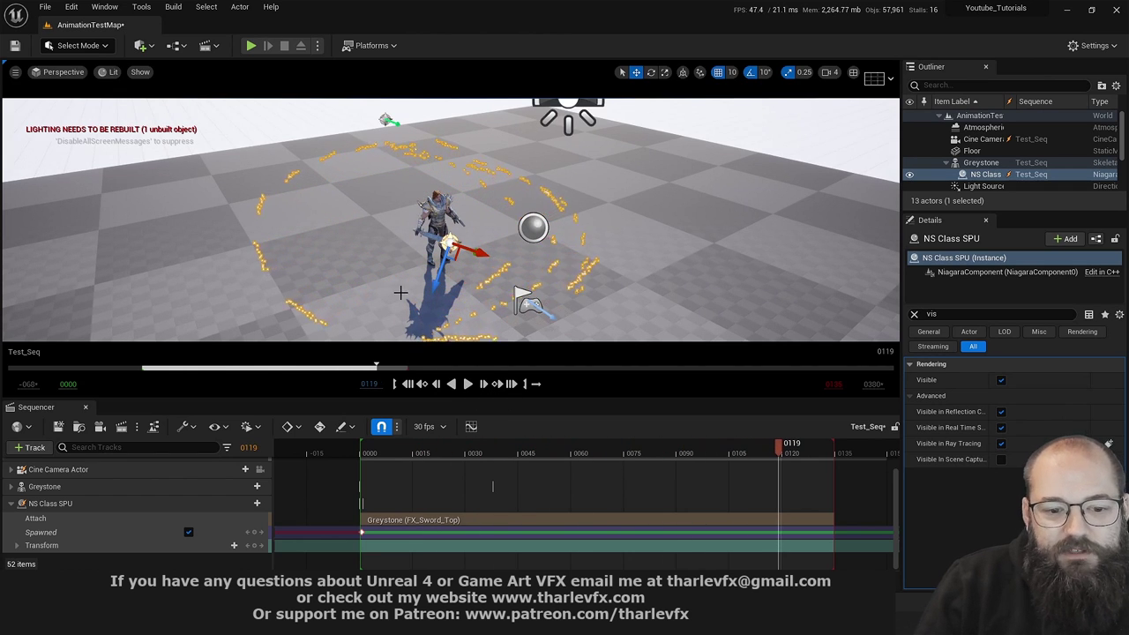
{"action": "left_click_drag", "start_coordinate": [401, 292], "coordinate": [451, 228]}
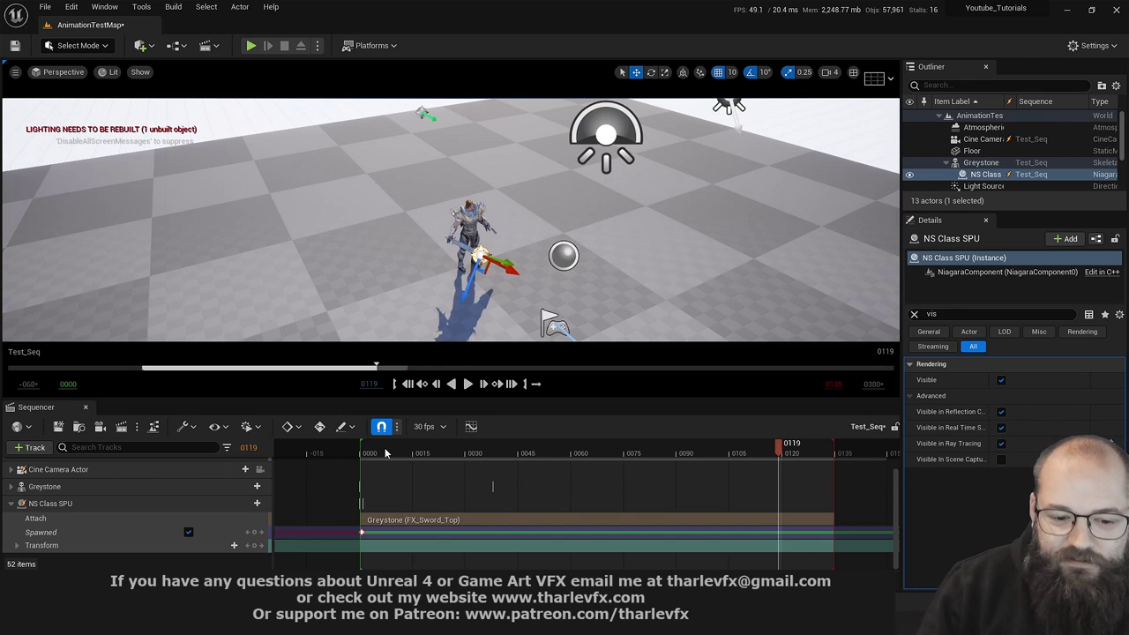
{"action": "left_click_drag", "start_coordinate": [367, 455], "coordinate": [508, 443]}
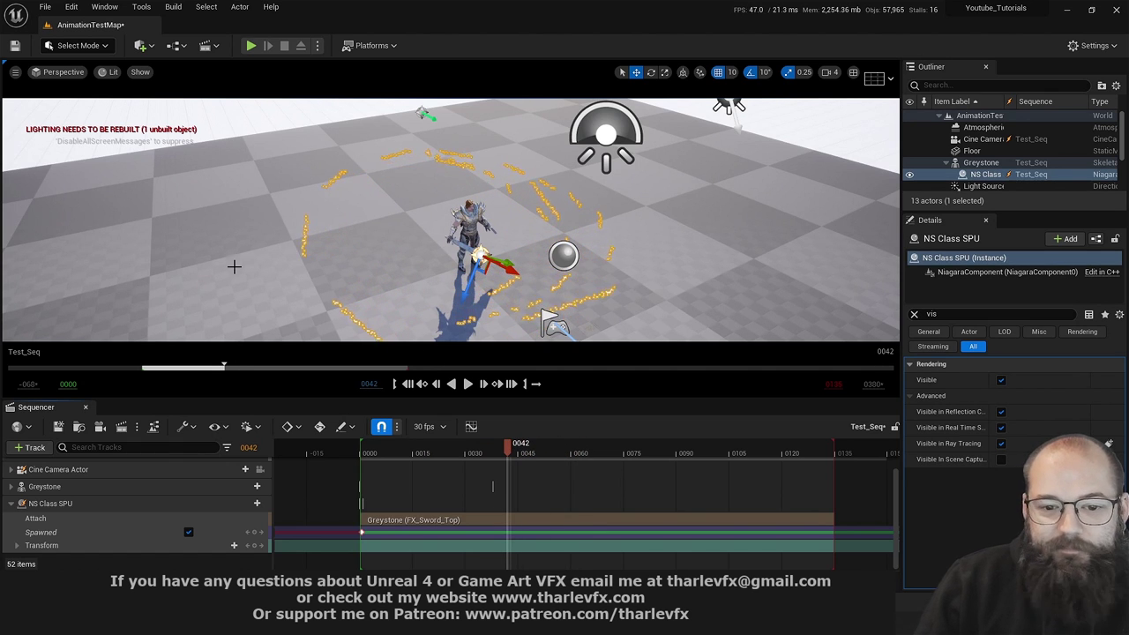
{"action": "mouse_move", "coordinate": [375, 252]}
{"action": "right_mouse_down"}
{"action": "mouse_move", "coordinate": [396, 229]}
{"action": "mouse_move", "coordinate": [380, 231]}
{"action": "right_mouse_up"}
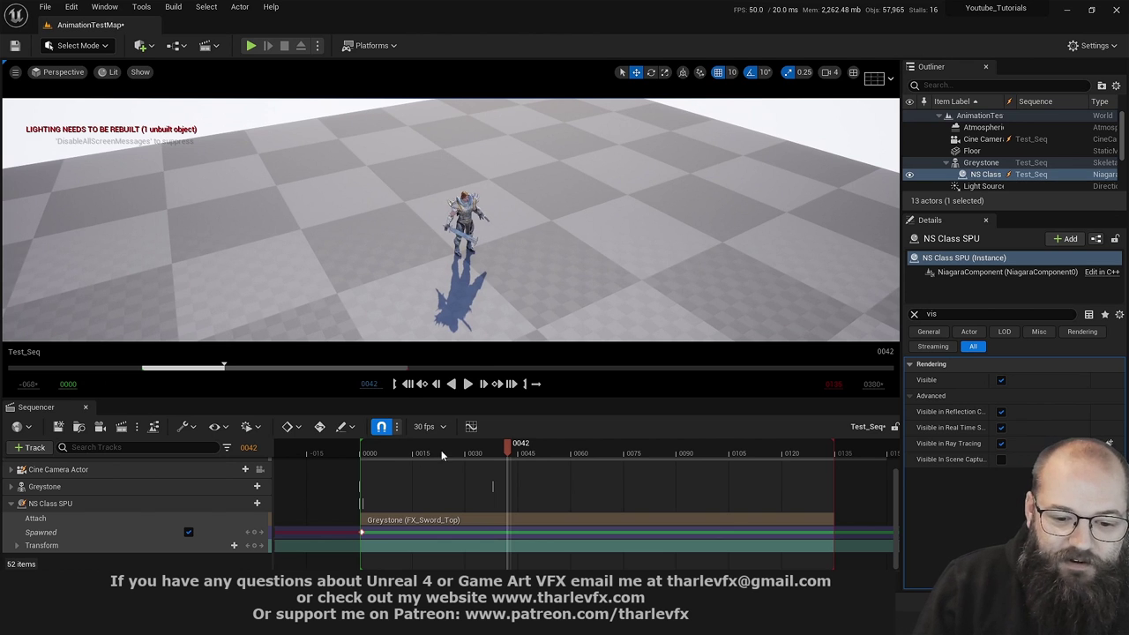
{"action": "left_click_drag", "start_coordinate": [442, 453], "coordinate": [540, 438]}
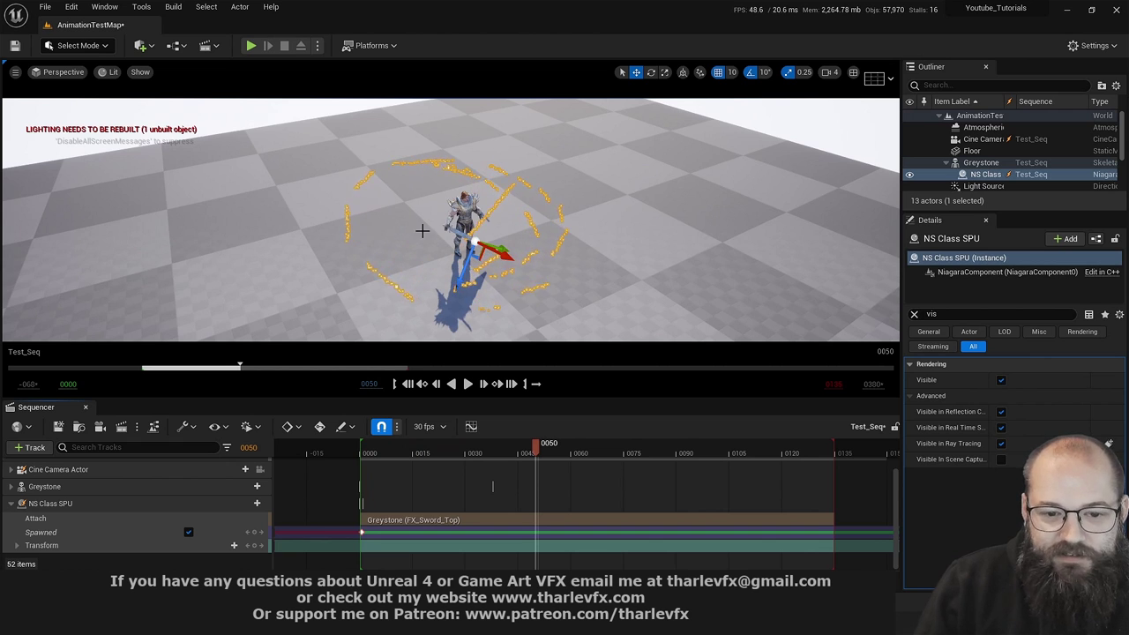
{"action": "right_click_drag", "start_coordinate": [422, 230], "coordinate": [424, 265]}
{"action": "key", "text": "Escape"}
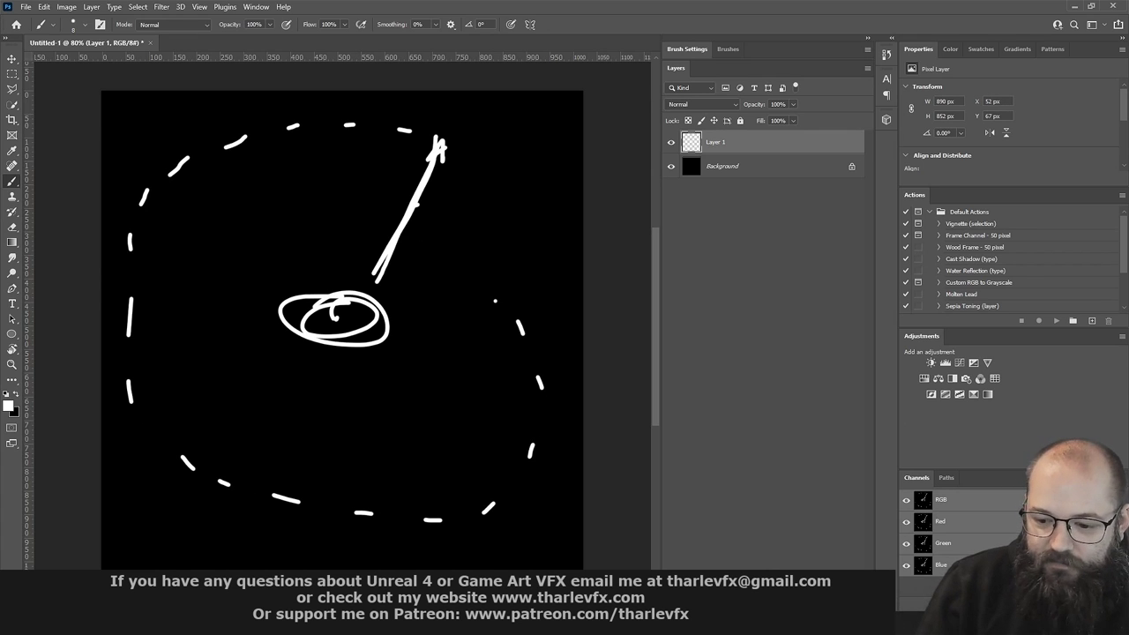
On a new layer, set the foreground colour to red and circle the central ellipse
{"action": "key", "text": "ctrl+shift+alt+n"}
{"action": "left_click", "coordinate": [9, 408]}
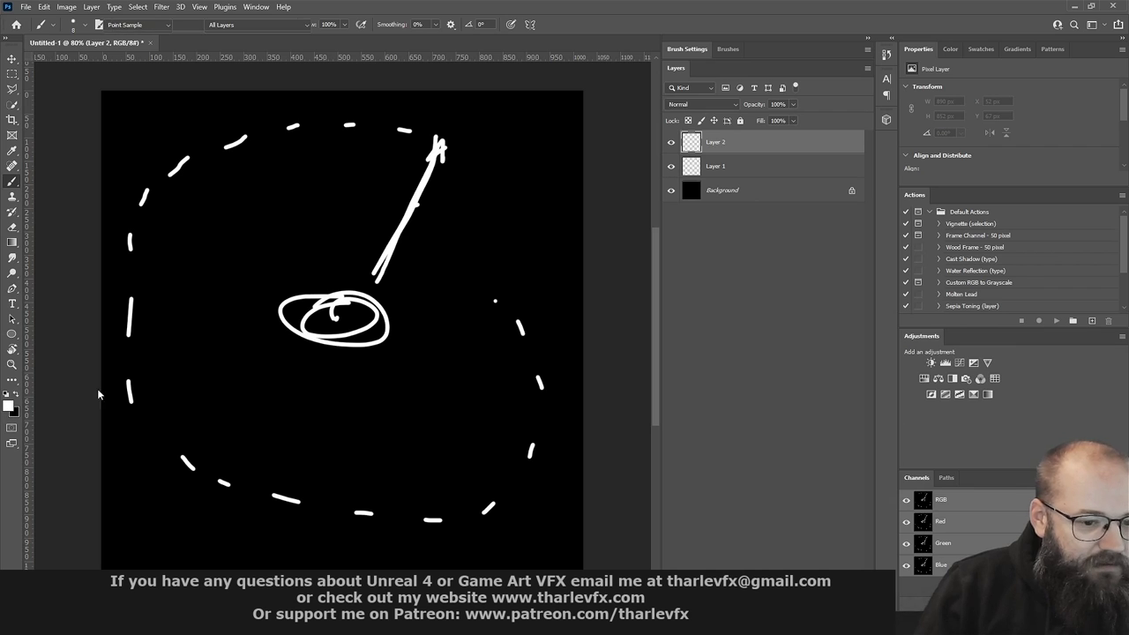
{"action": "left_click", "coordinate": [1094, 330]}
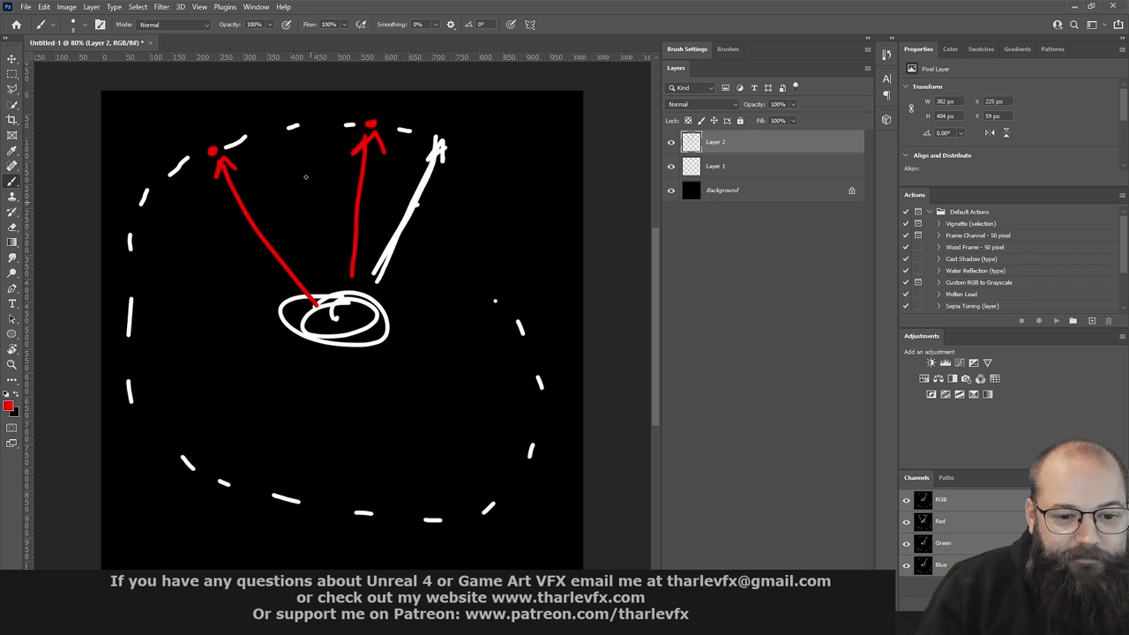
{"action": "left_click_drag", "start_coordinate": [376, 293], "coordinate": [300, 281]}
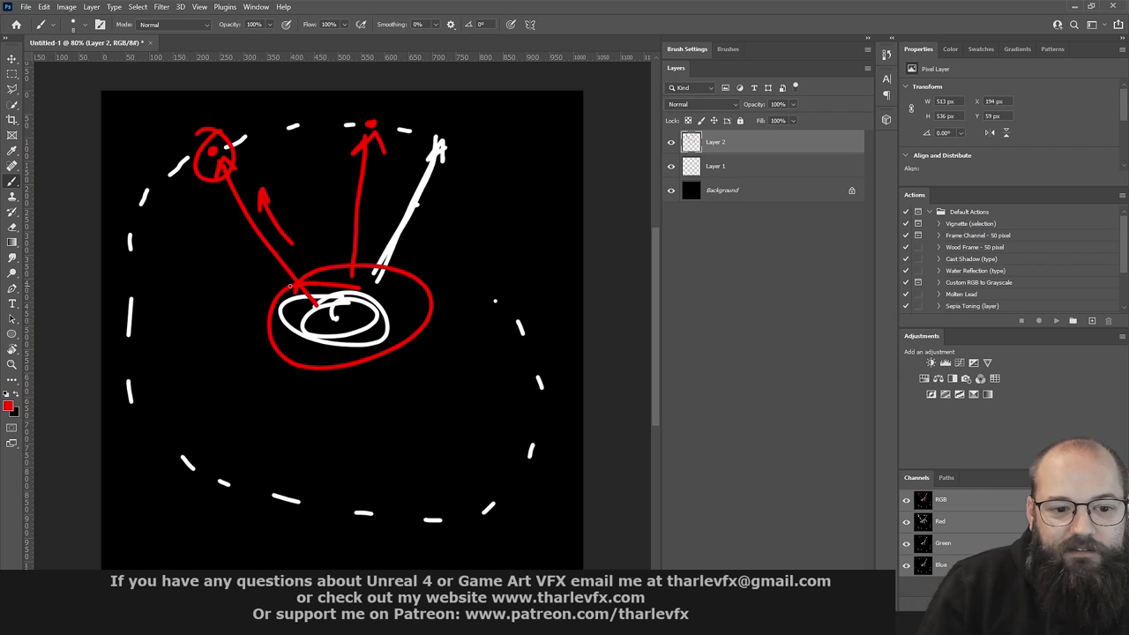
Back in Unreal, open NS_Class_SPU in a maximized Niagara editor centred on the emitter
{"action": "key", "text": "alt+Tab"}
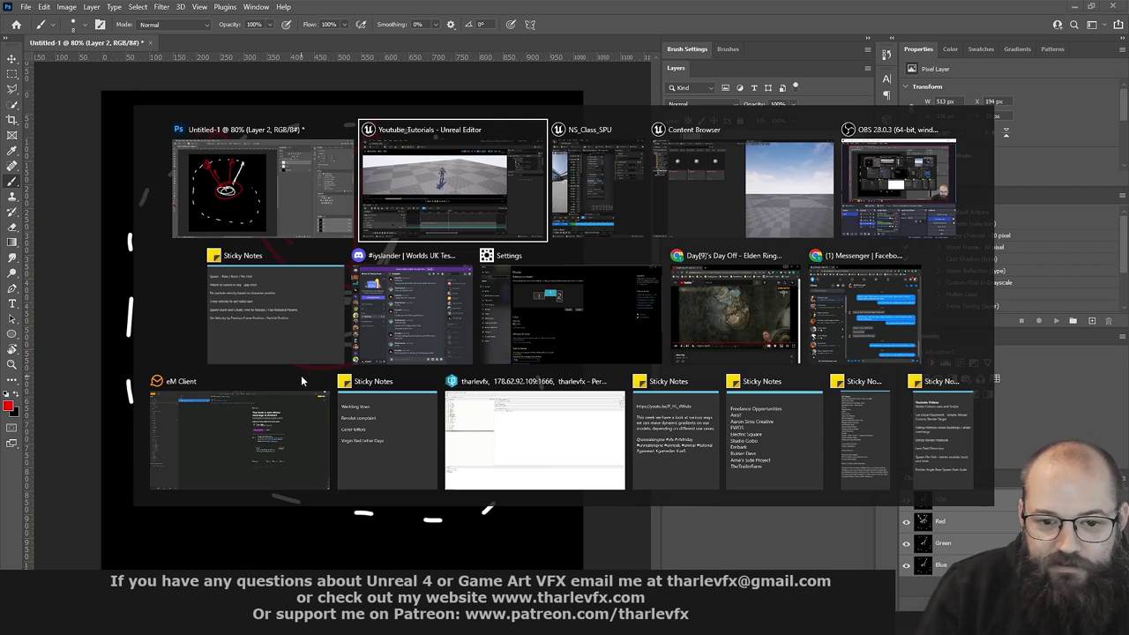
{"action": "double_click", "coordinate": [105, 504]}
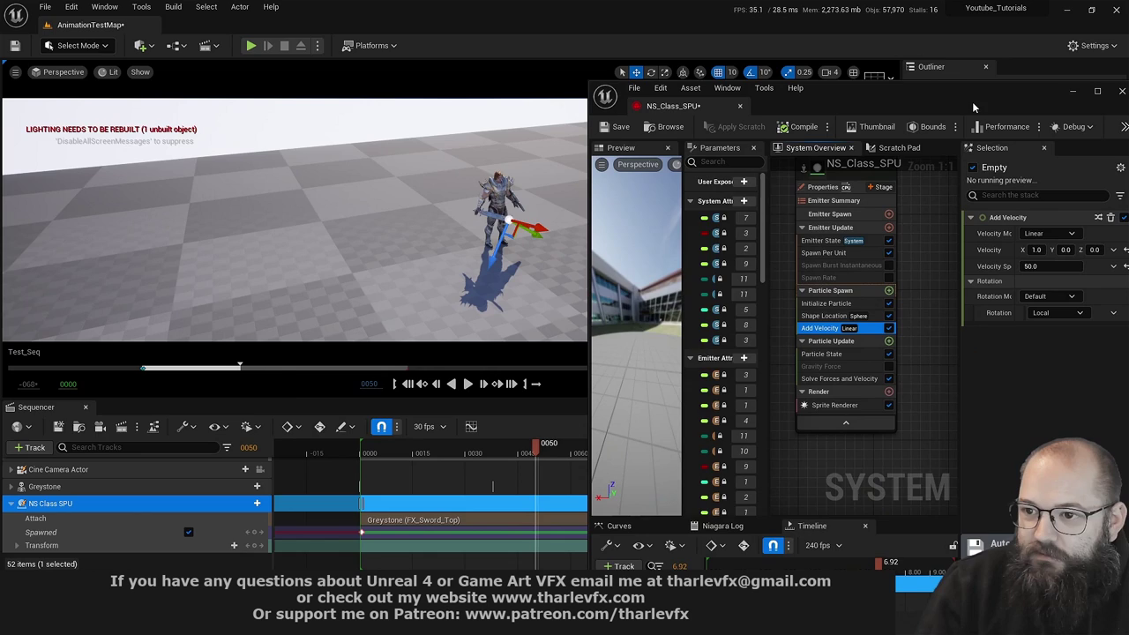
{"action": "double_click", "coordinate": [973, 107]}
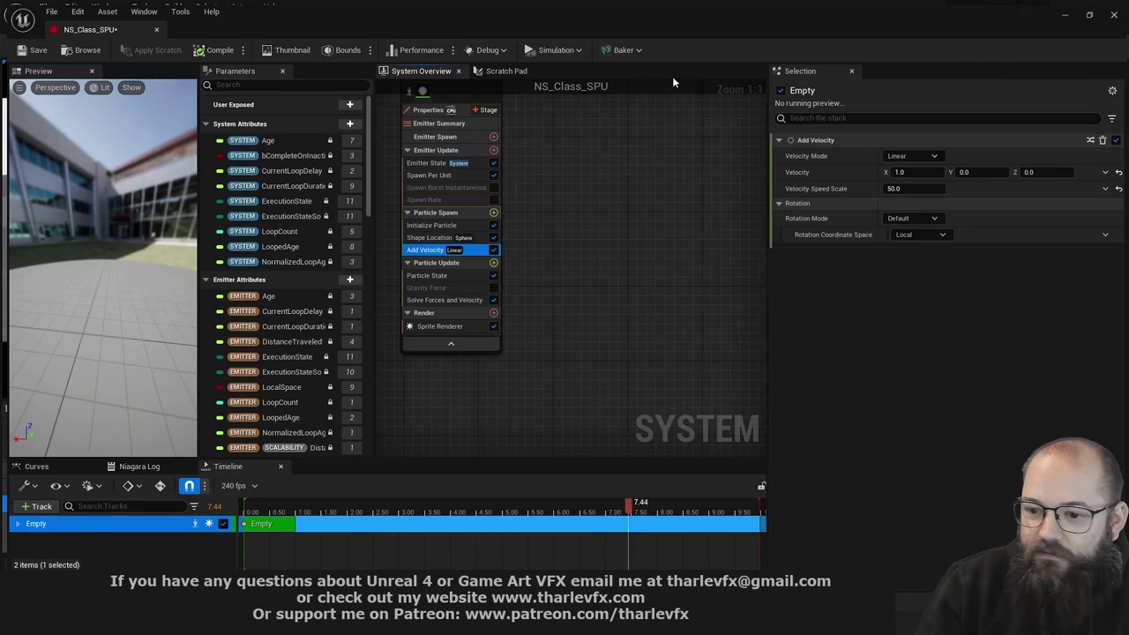
{"action": "right_click_drag", "start_coordinate": [535, 263], "coordinate": [625, 271]}
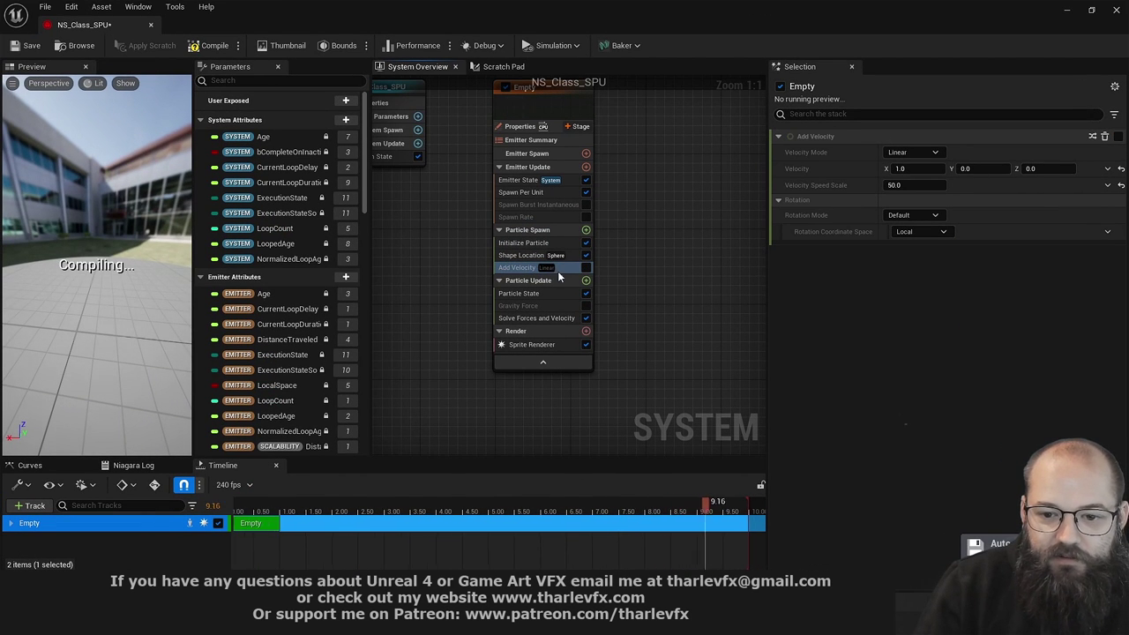
Add a Set Parameters module to Particle Spawn that sets Particles.Velocity
{"action": "left_click", "coordinate": [585, 229]}
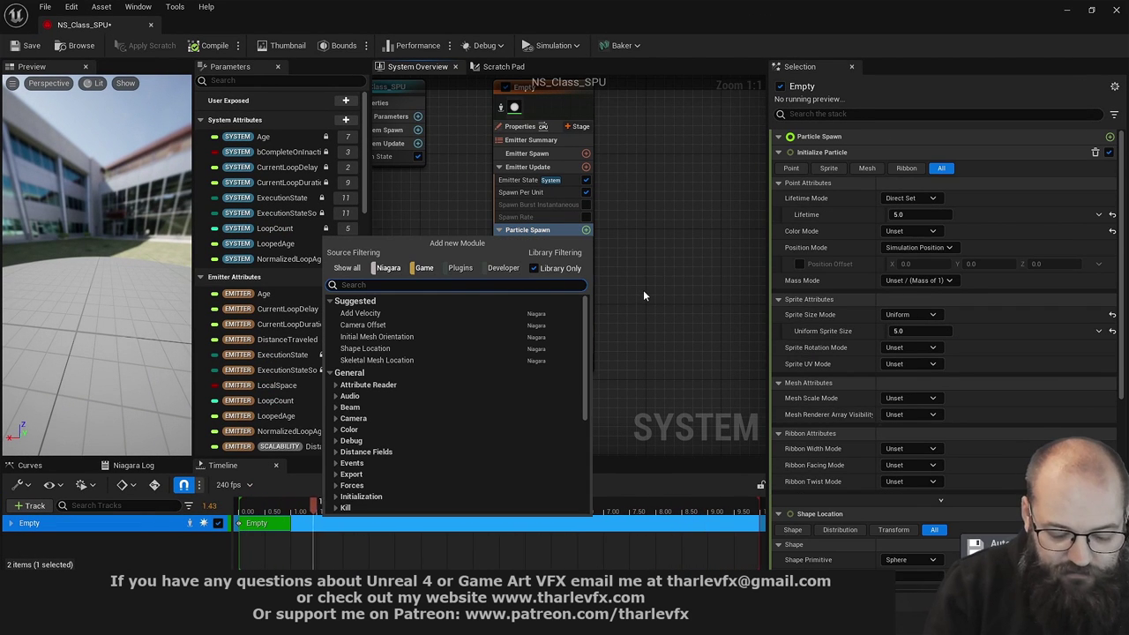
{"action": "type", "text": "shape"}
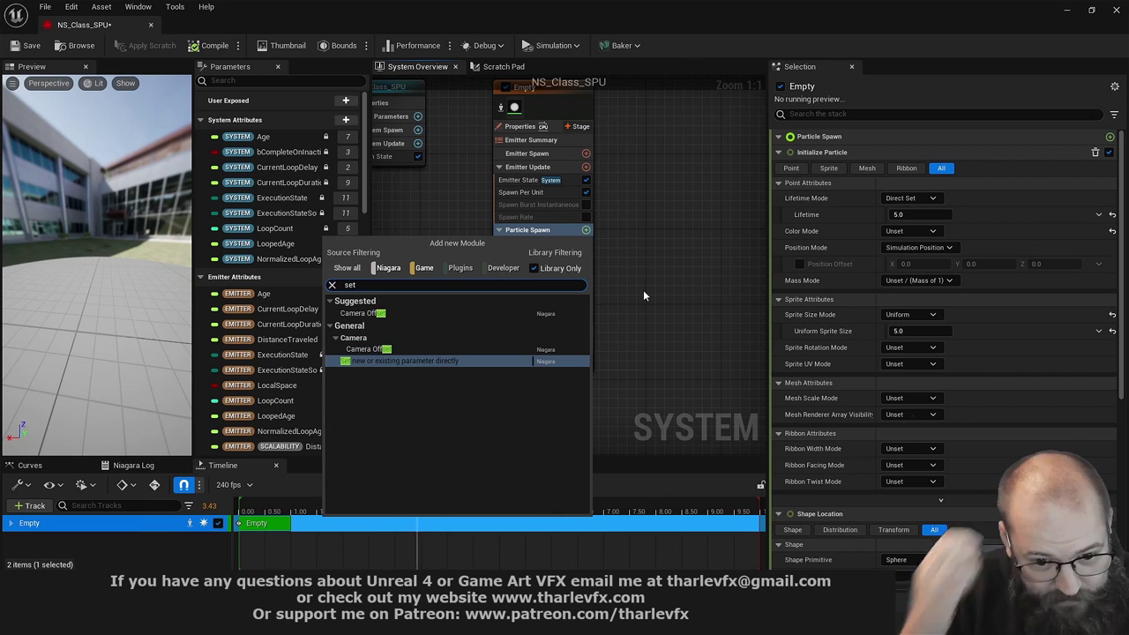
{"action": "key", "text": "Escape"}
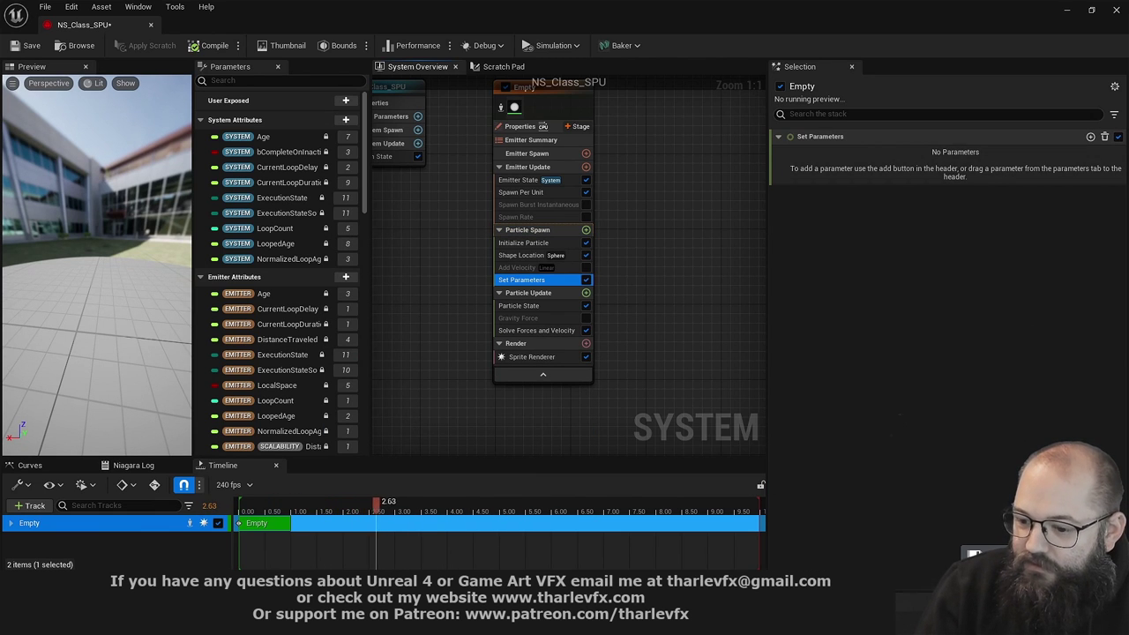
{"action": "left_click", "coordinate": [1090, 137]}
{"action": "type", "text": "vel"}
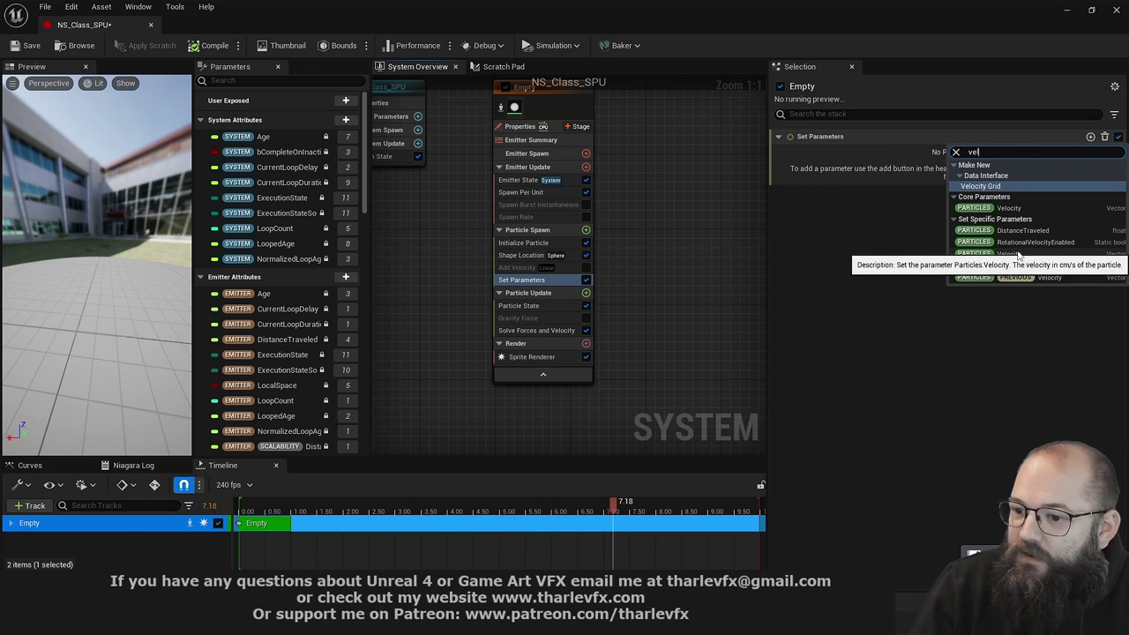
{"action": "left_click", "coordinate": [1011, 253]}
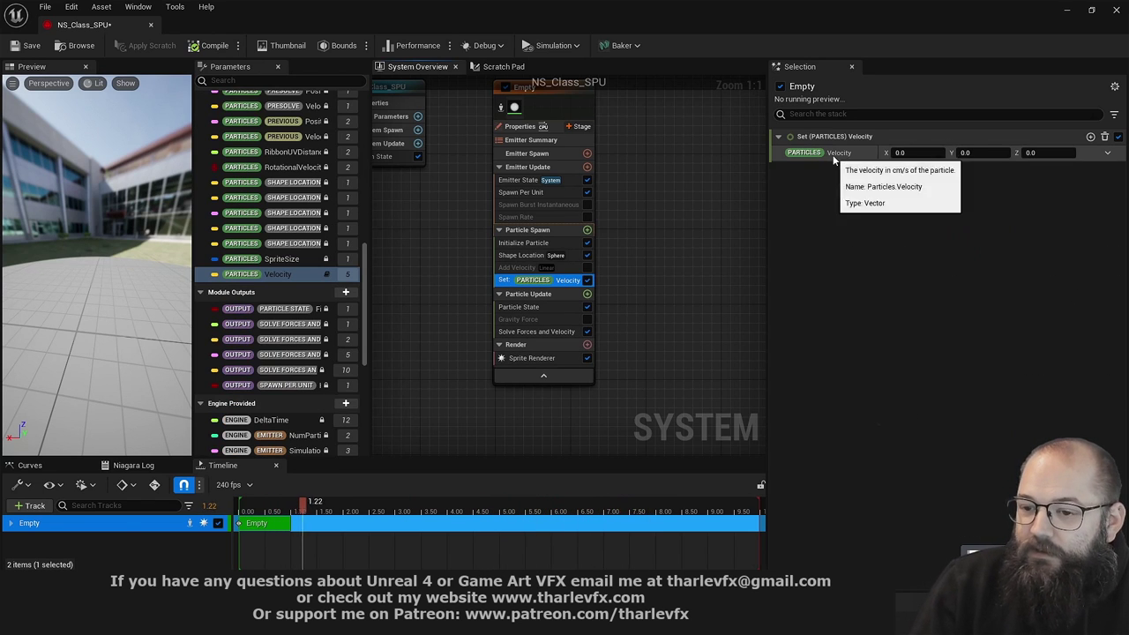
{"action": "left_click", "coordinate": [1107, 152]}
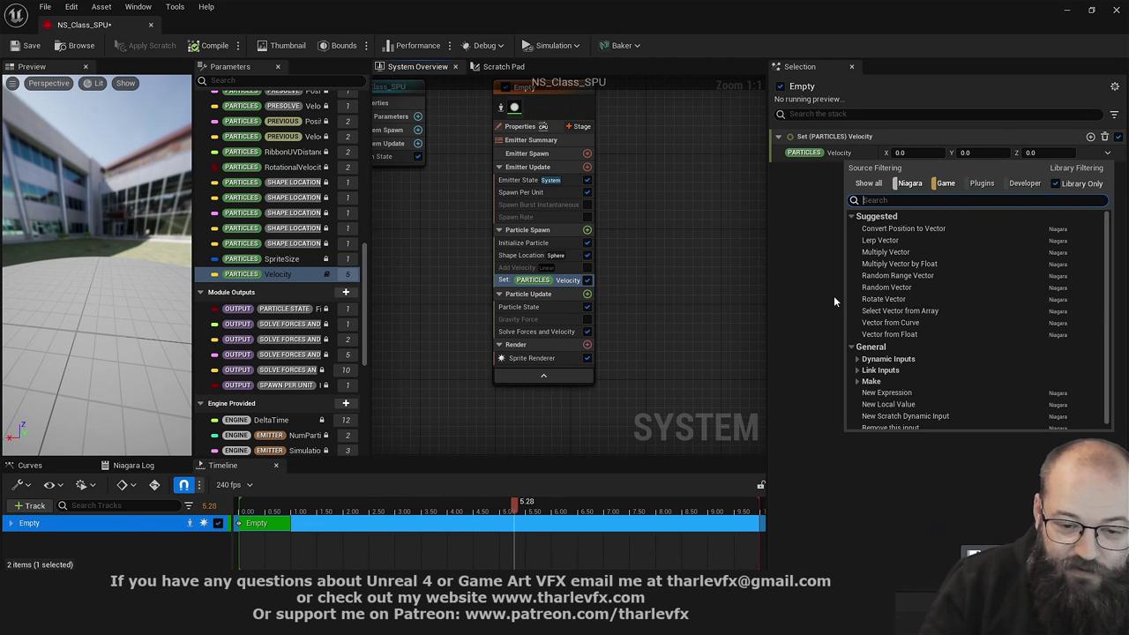
{"action": "left_click", "coordinate": [658, 176]}
{"action": "key", "text": "alt+Tab"}
{"action": "key", "text": "alt+Tab"}
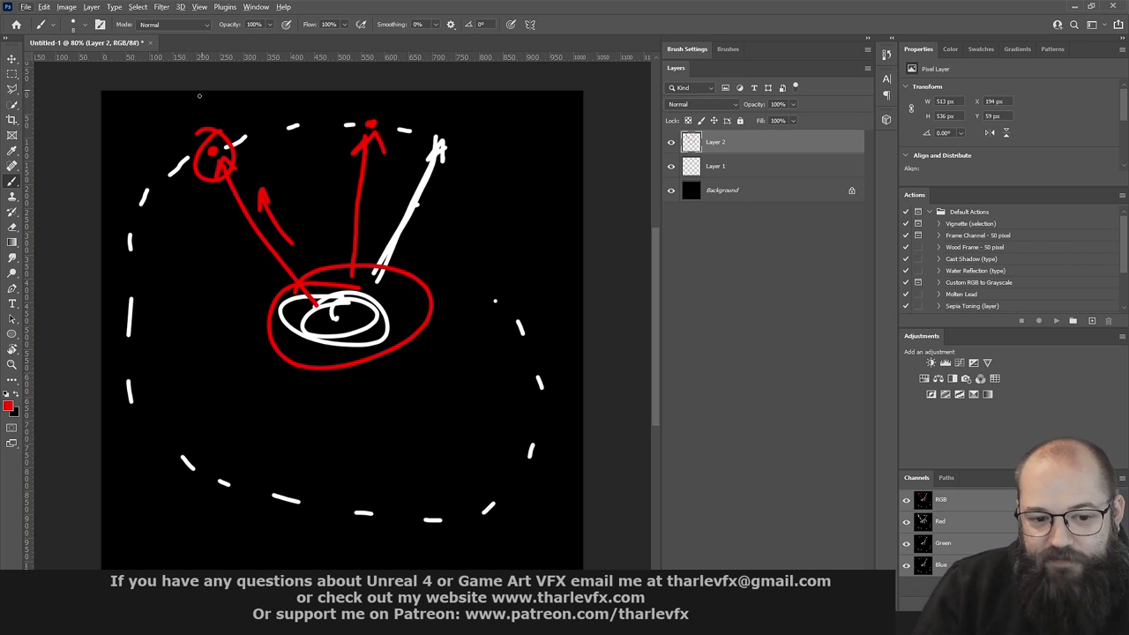
{"action": "key", "text": "alt+Tab"}
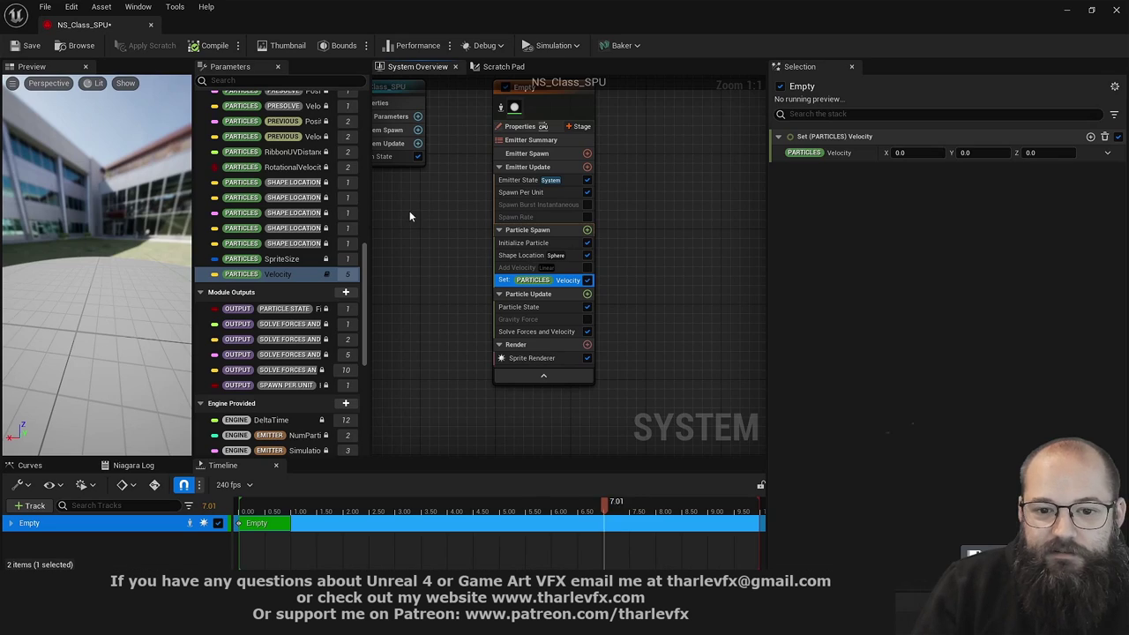
Drive Particles Velocity with Multiply Vector by Float, using a Normalize Vector of Subtract Vector
{"action": "left_click", "coordinate": [1107, 153]}
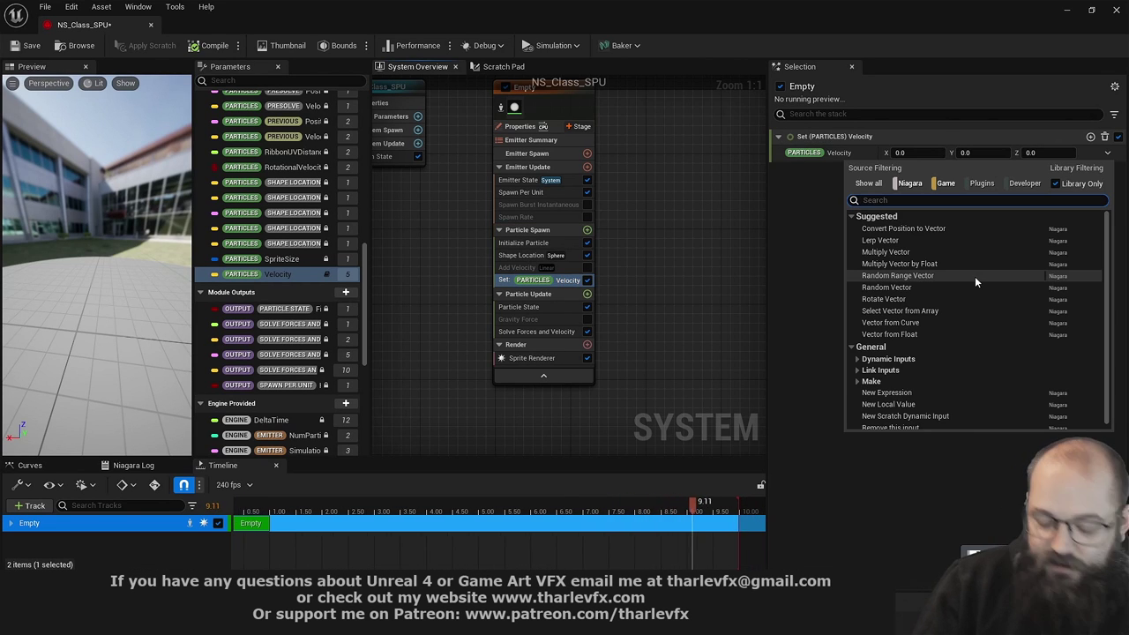
{"action": "type", "text": "mul"}
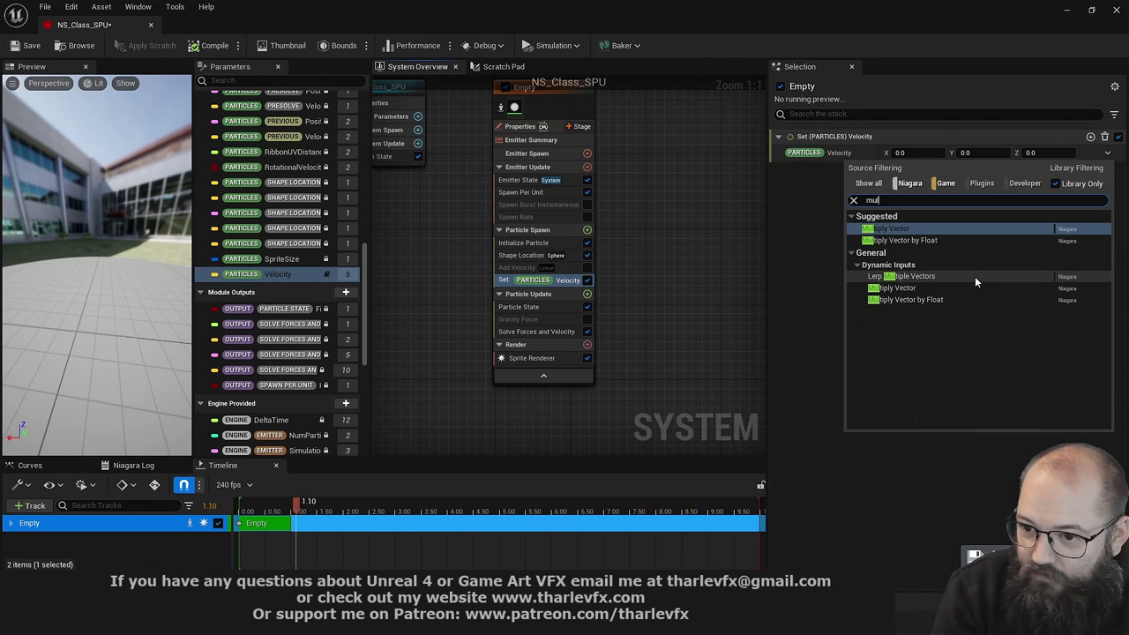
{"action": "left_click", "coordinate": [929, 241]}
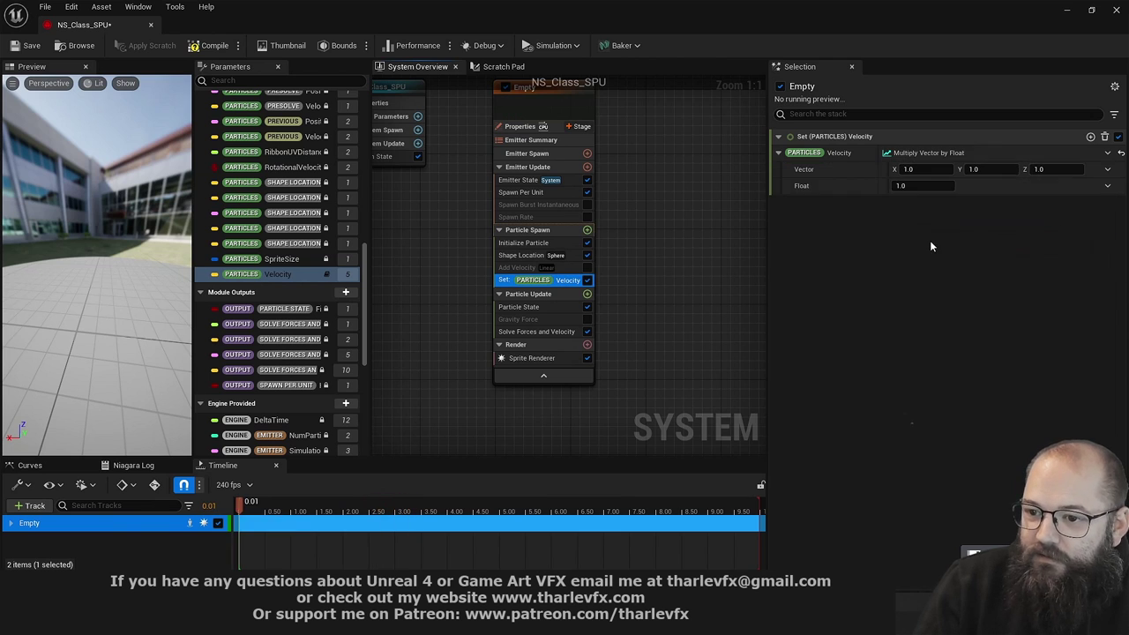
{"action": "left_click", "coordinate": [1109, 171]}
{"action": "type", "text": "norma"}
{"action": "left_click", "coordinate": [1007, 307]}
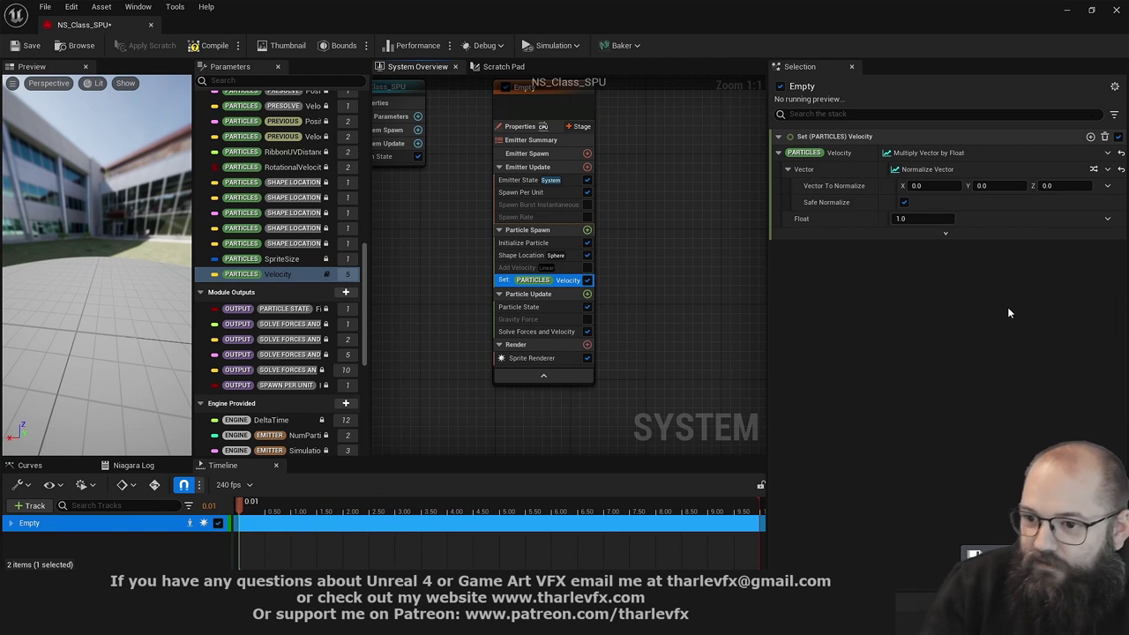
{"action": "left_click", "coordinate": [1108, 186]}
{"action": "type", "text": "s"}
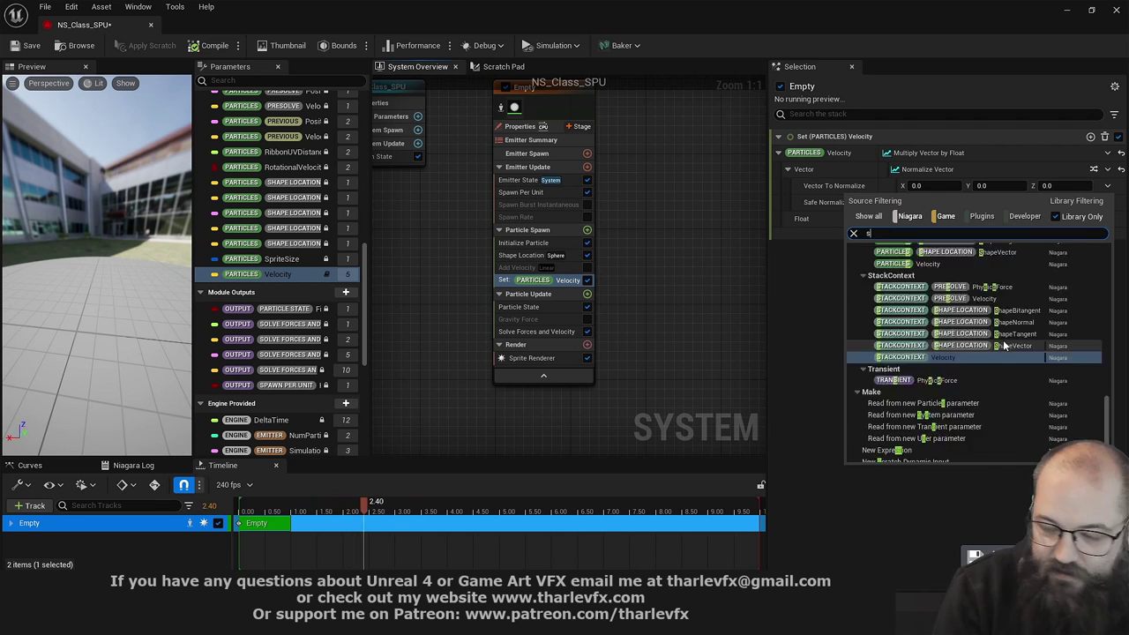
{"action": "type", "text": "ub"}
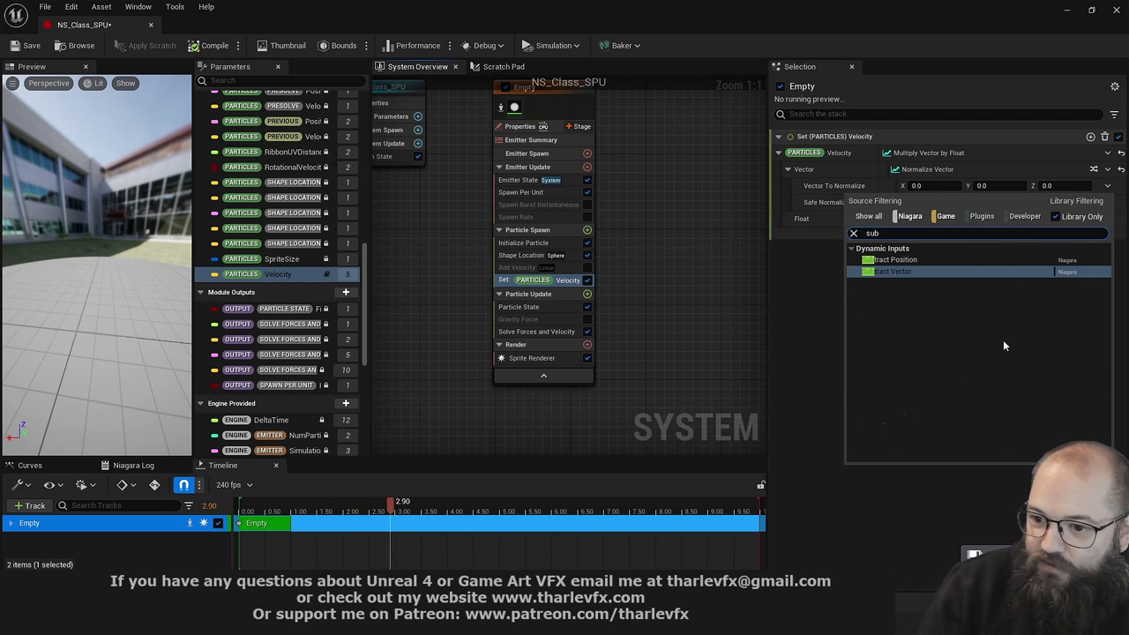
{"action": "left_click", "coordinate": [909, 271]}
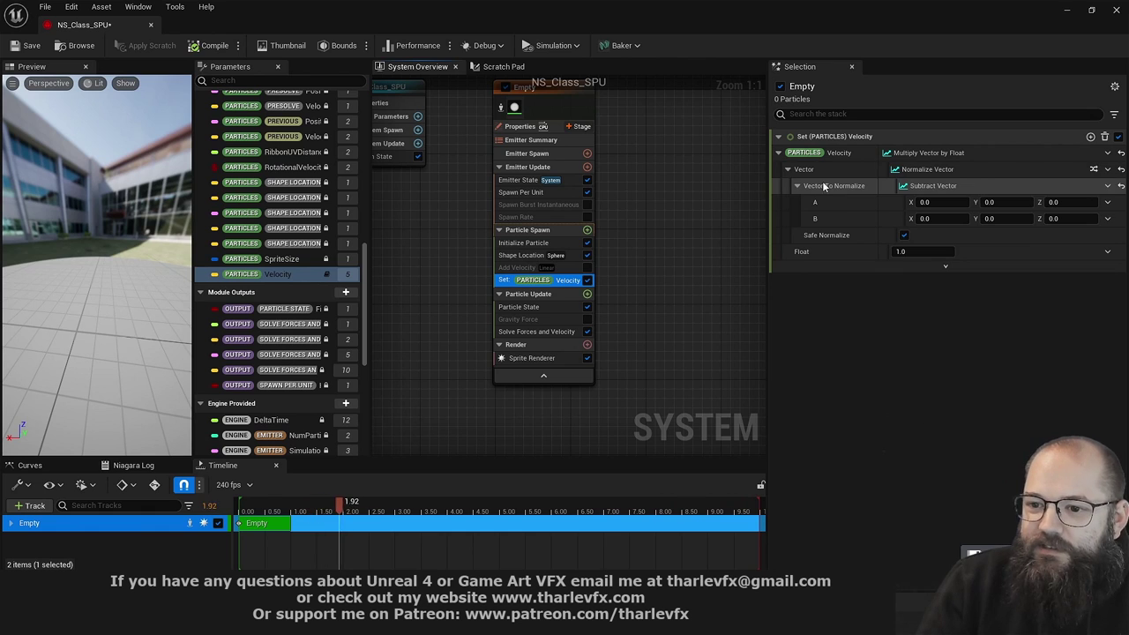
Try linking particle Position into Subtract Vector's A input by dragging it from Parameters
{"action": "left_click", "coordinate": [1108, 204]}
{"action": "type", "text": "parrti"}
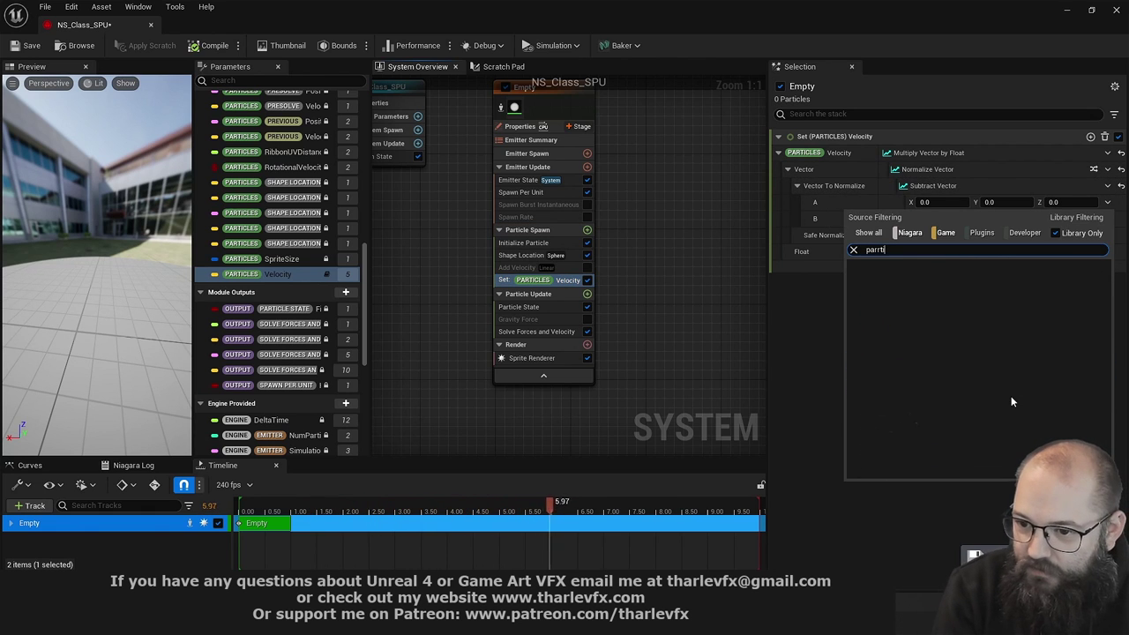
{"action": "key", "text": "BackSpace"}
{"action": "key", "text": "BackSpace"}
{"action": "key", "text": "BackSpace"}
{"action": "type", "text": "t"}
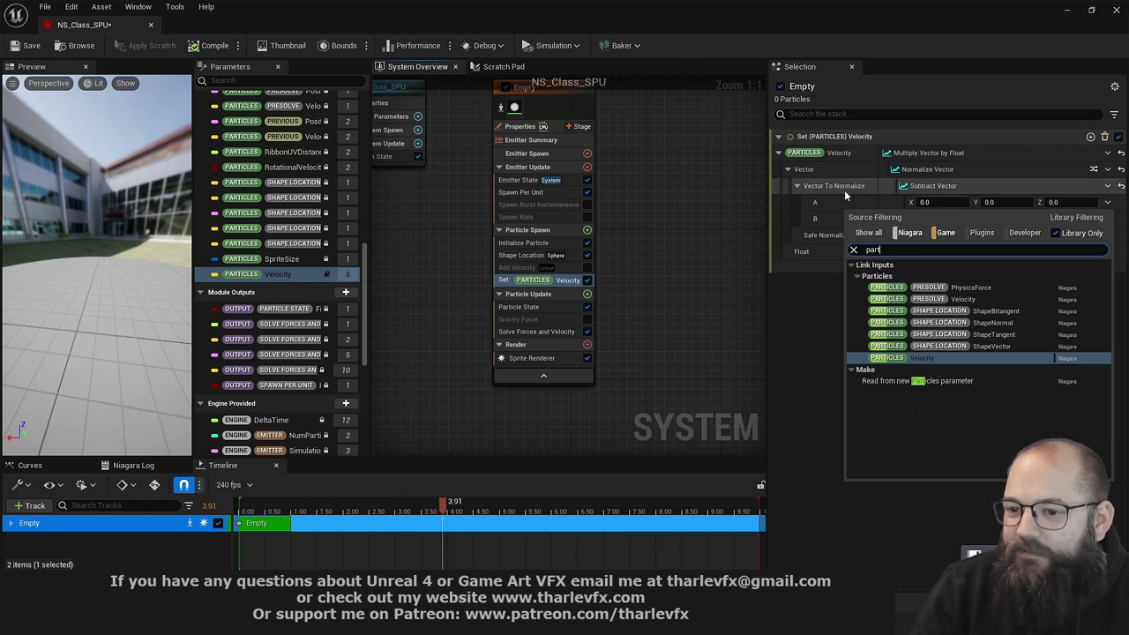
{"action": "left_click", "coordinate": [721, 334]}
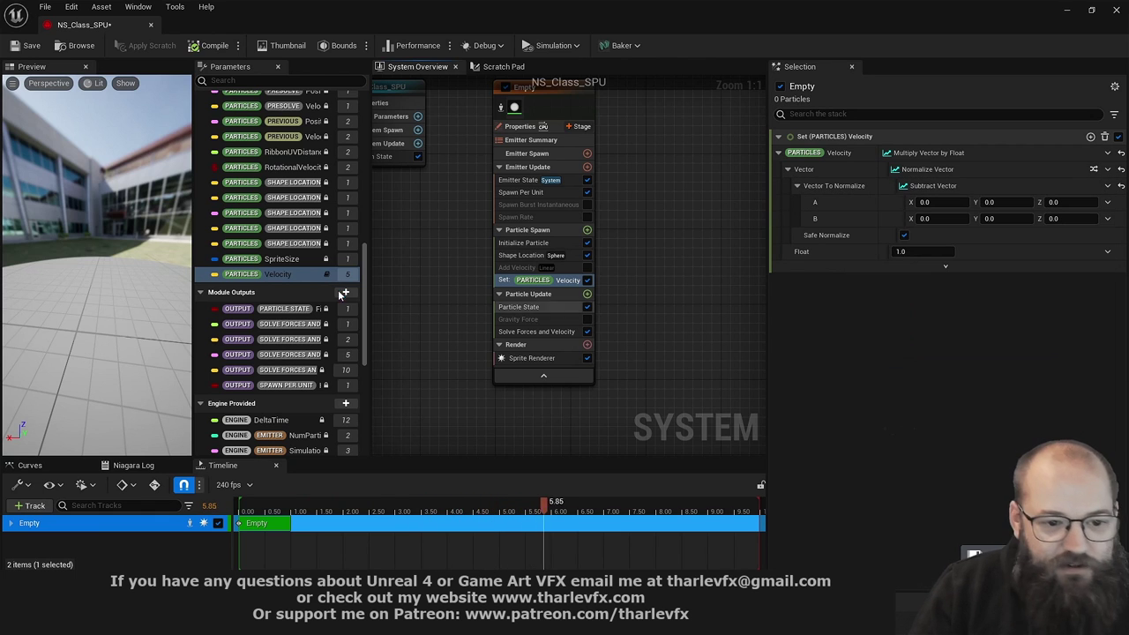
{"action": "scroll", "coordinate": [264, 265], "scroll_direction": "up", "scroll_amount": 3}
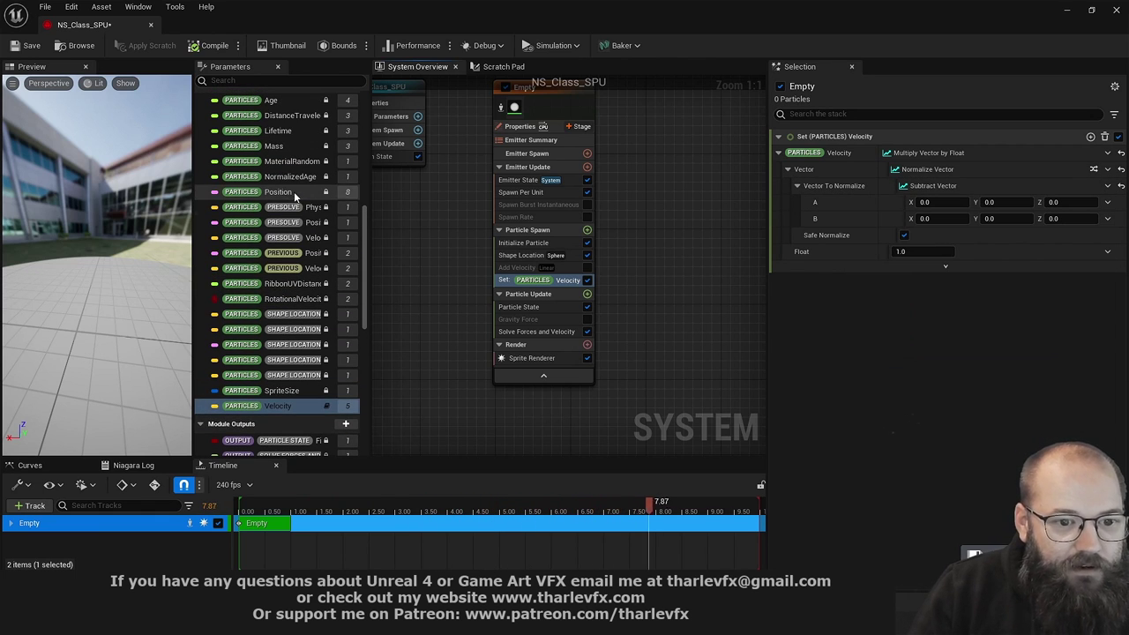
{"action": "left_click_drag", "start_coordinate": [294, 191], "coordinate": [968, 204]}
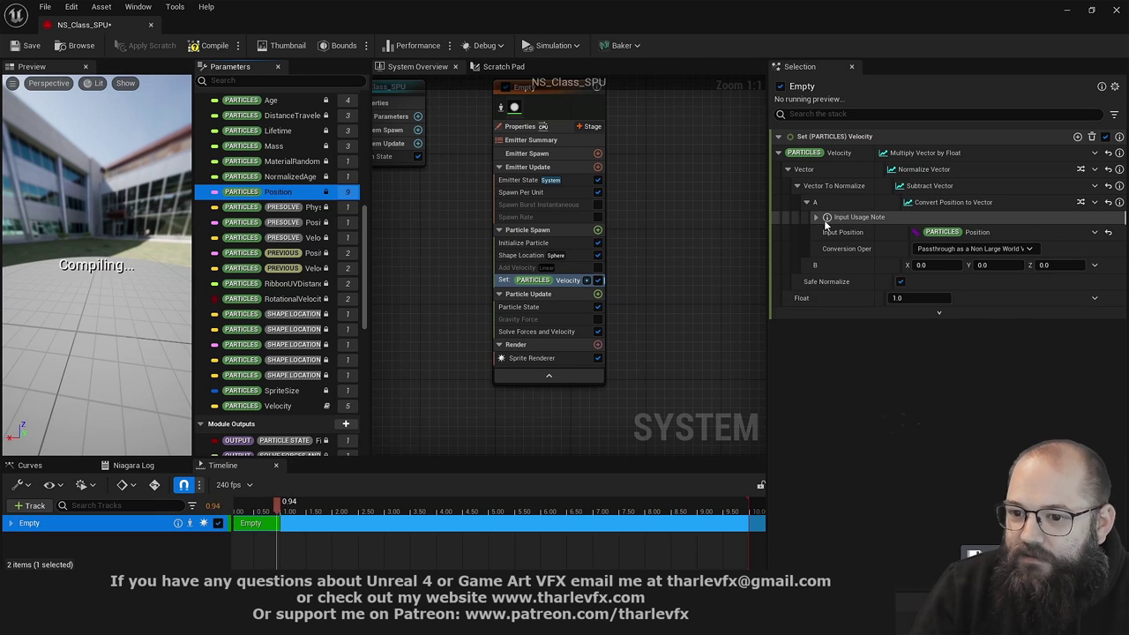
{"action": "left_click", "coordinate": [861, 218]}
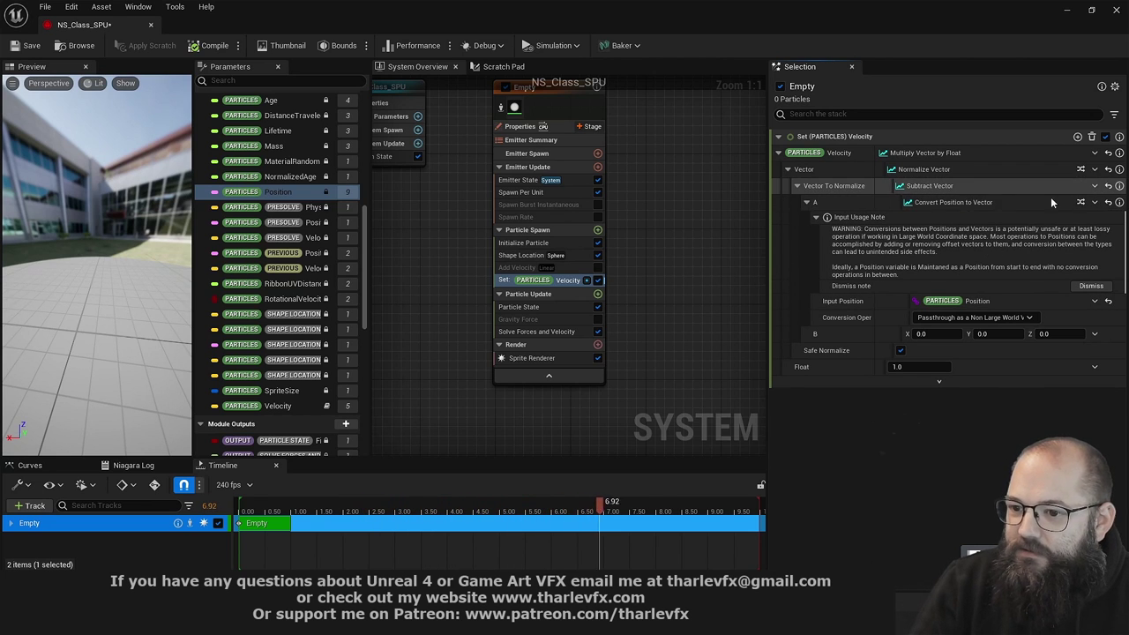
Swap Subtract Vector for Subtract Position, link Particles Position to A, and restore the window
{"action": "left_click", "coordinate": [1095, 186]}
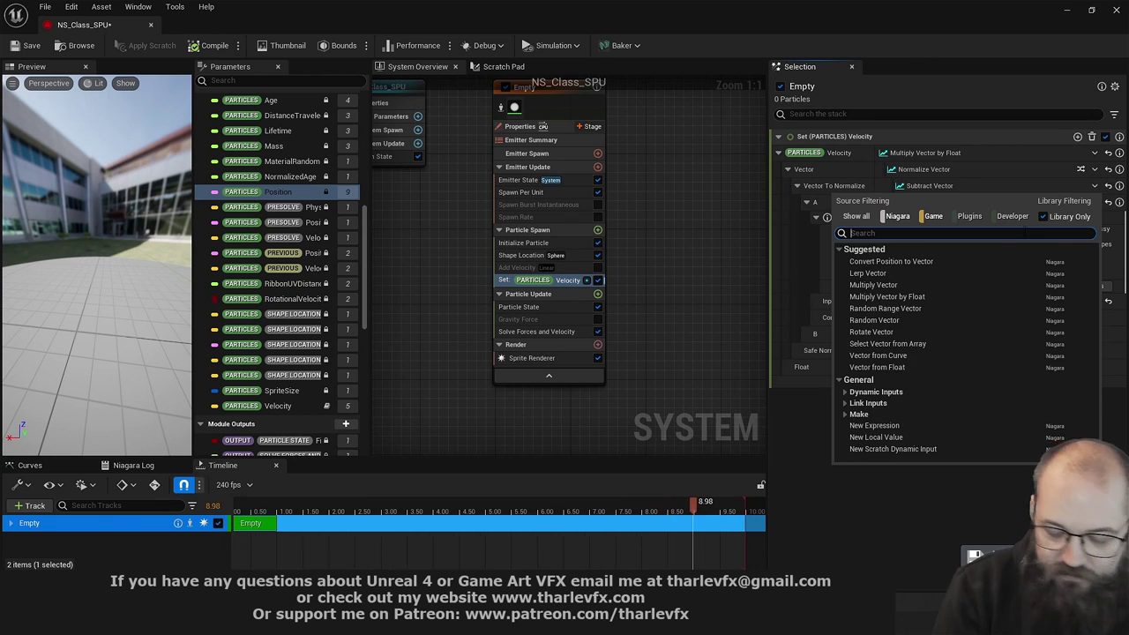
{"action": "type", "text": "subtract"}
{"action": "key", "text": "Return"}
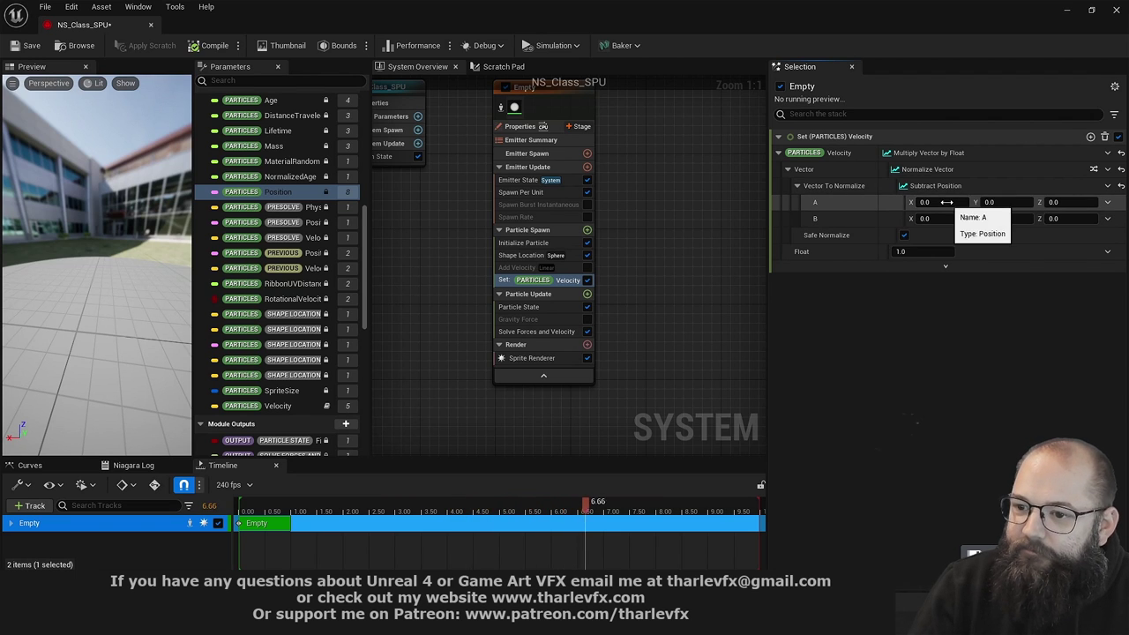
{"action": "left_click_drag", "start_coordinate": [273, 191], "coordinate": [942, 203]}
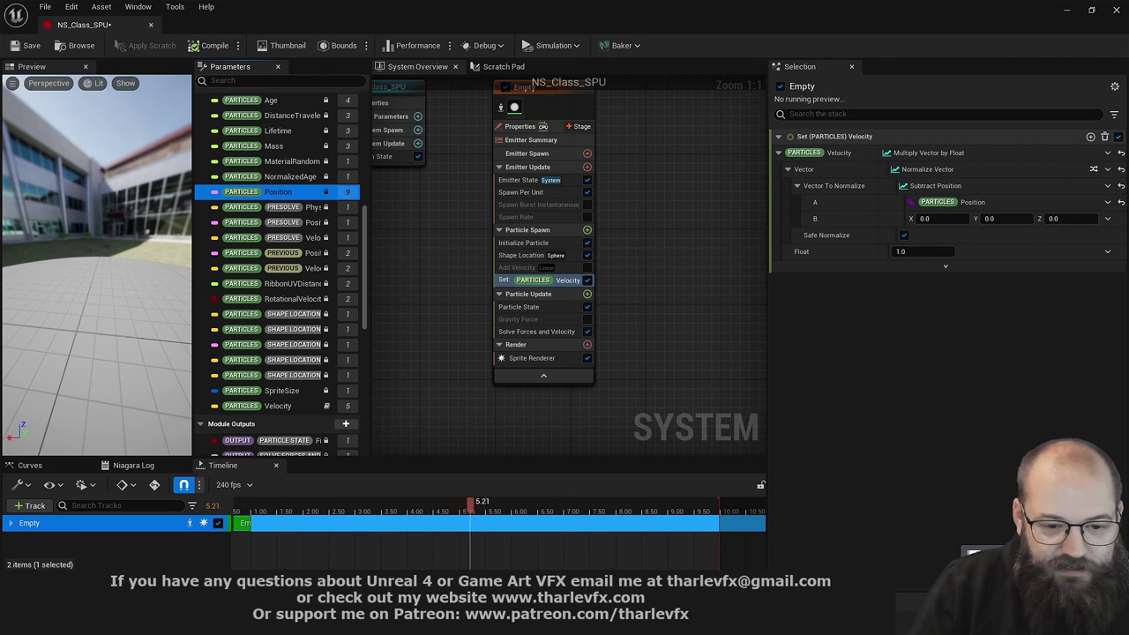
{"action": "left_click", "coordinate": [1091, 10]}
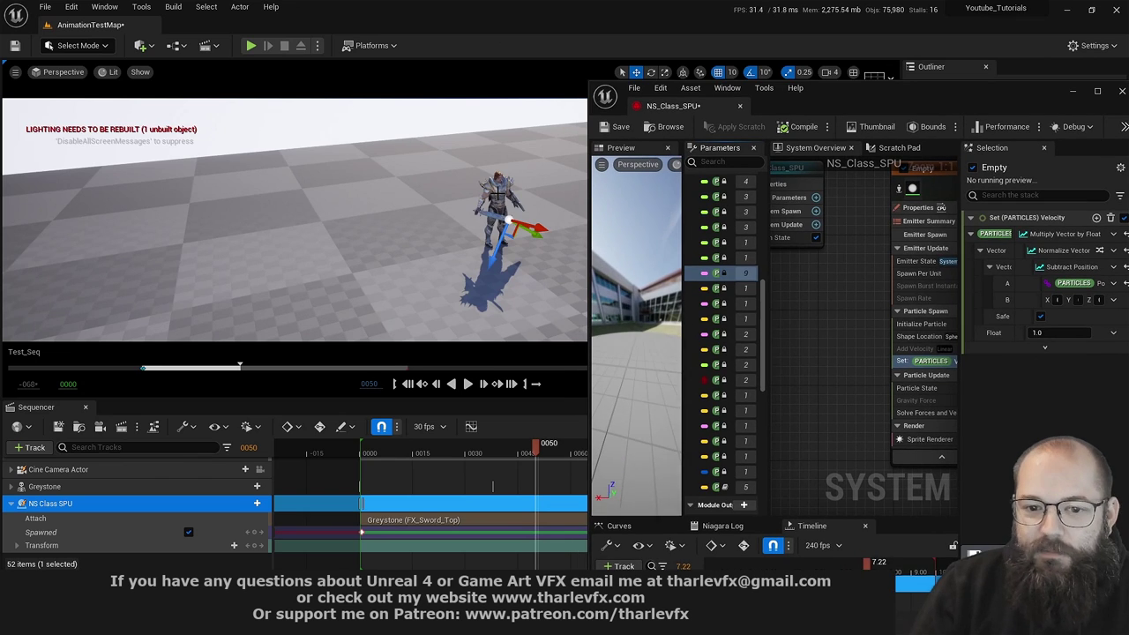
Select the Greystone character and clear the Details filter to show its location -370, -20, 20
{"action": "right_click_drag", "start_coordinate": [371, 241], "coordinate": [399, 235]}
{"action": "key", "text": "Escape"}
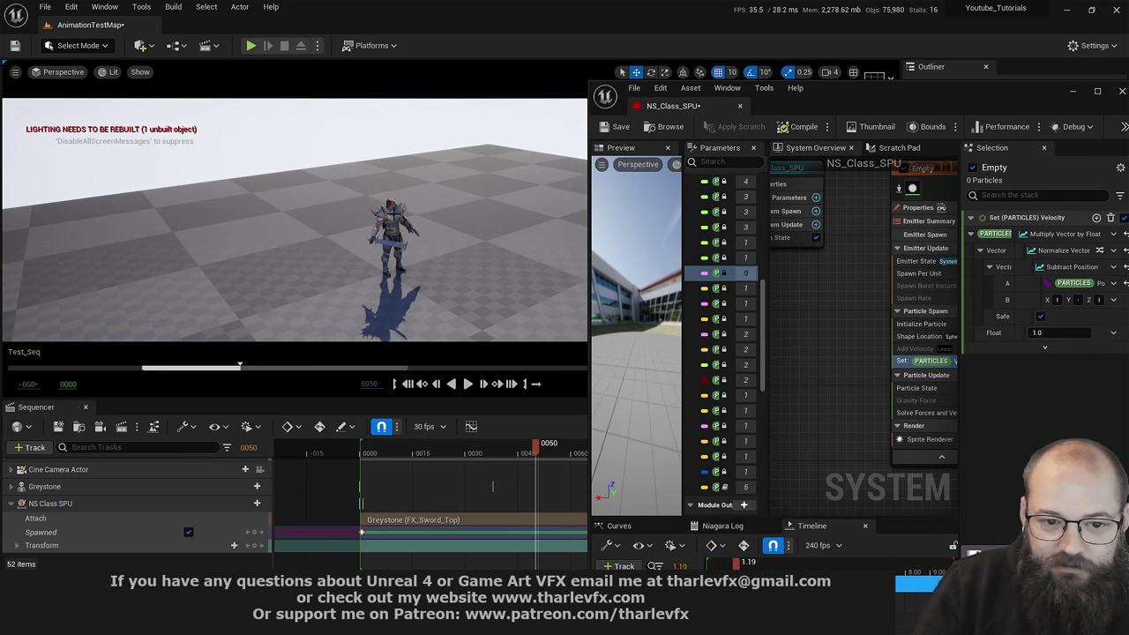
{"action": "left_click", "coordinate": [391, 231]}
{"action": "left_click_drag", "start_coordinate": [1017, 98], "coordinate": [490, 362]}
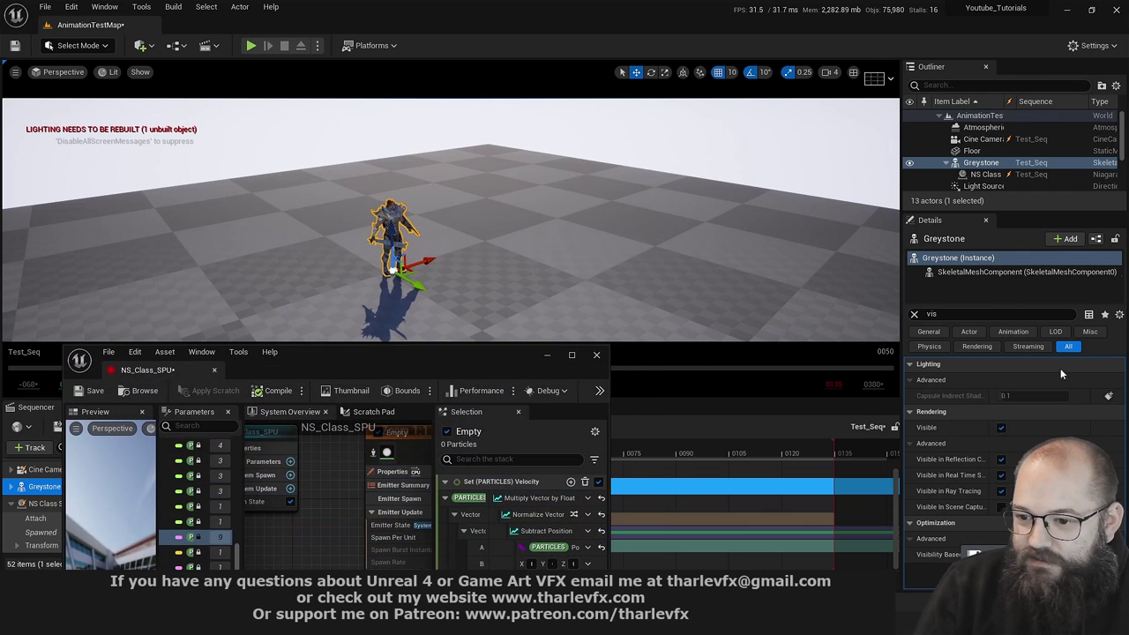
{"action": "left_click", "coordinate": [915, 315]}
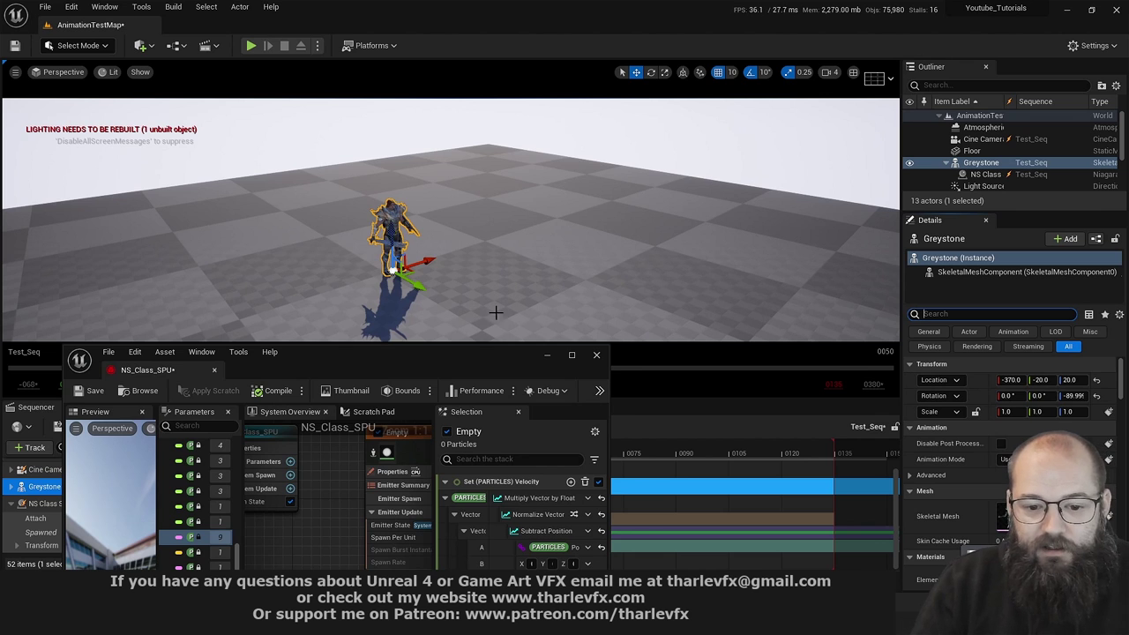
Reposition the Niagara window and widen its Parameters panel to read full attribute names
{"action": "left_click_drag", "start_coordinate": [487, 356], "coordinate": [446, 186]}
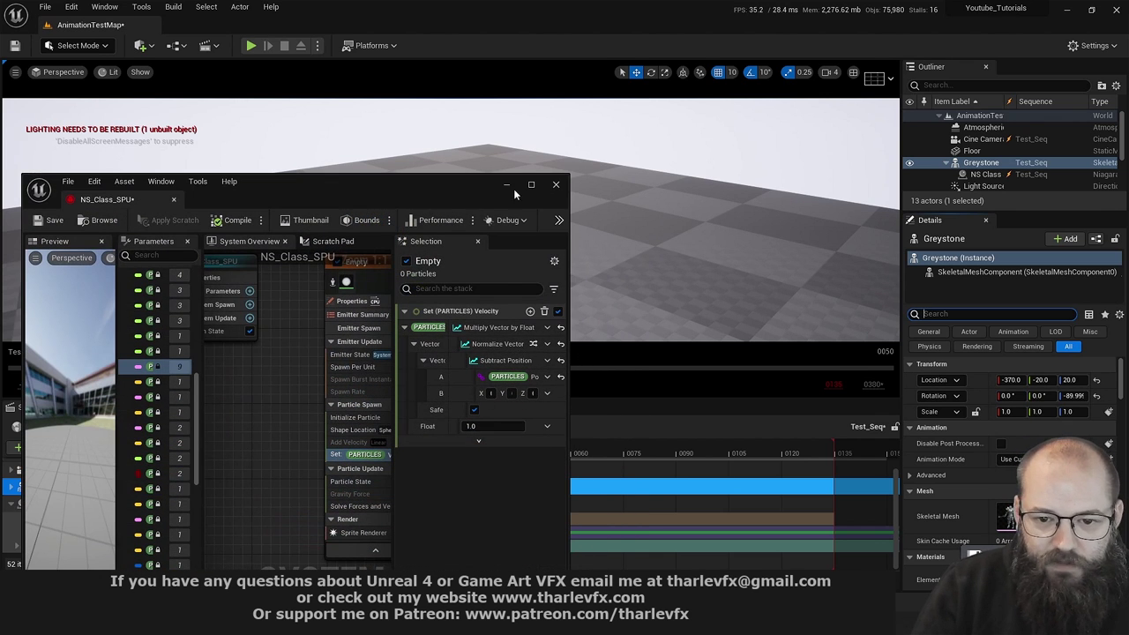
{"action": "scroll", "coordinate": [200, 459], "scroll_direction": "down", "scroll_amount": 3}
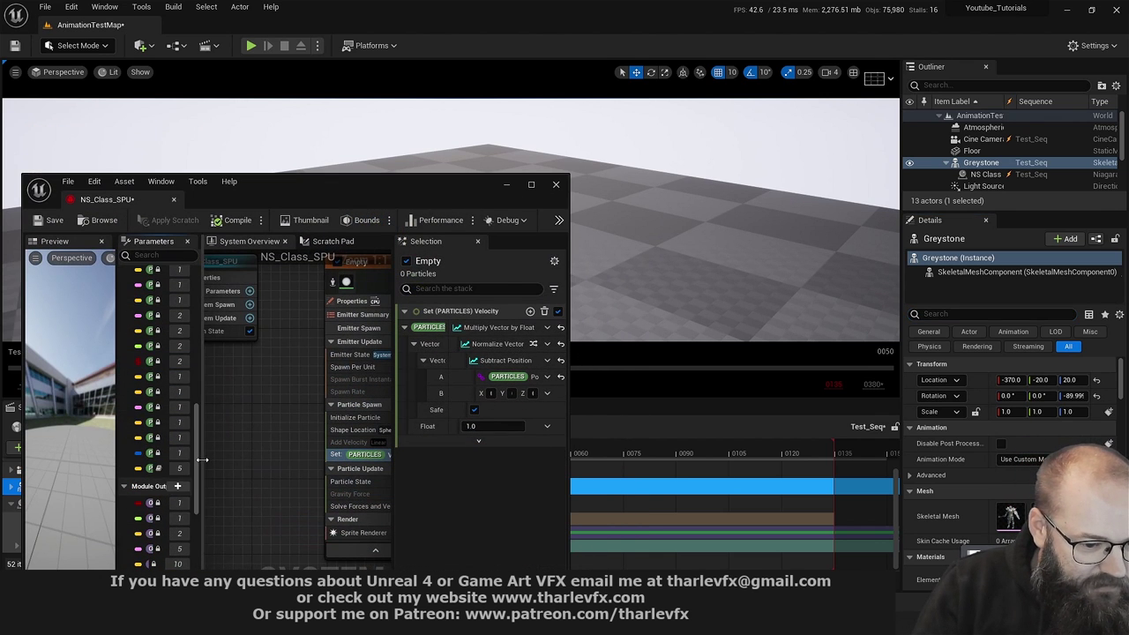
{"action": "left_click_drag", "start_coordinate": [202, 458], "coordinate": [260, 461]}
{"action": "scroll", "coordinate": [192, 468], "scroll_direction": "down", "scroll_amount": 5}
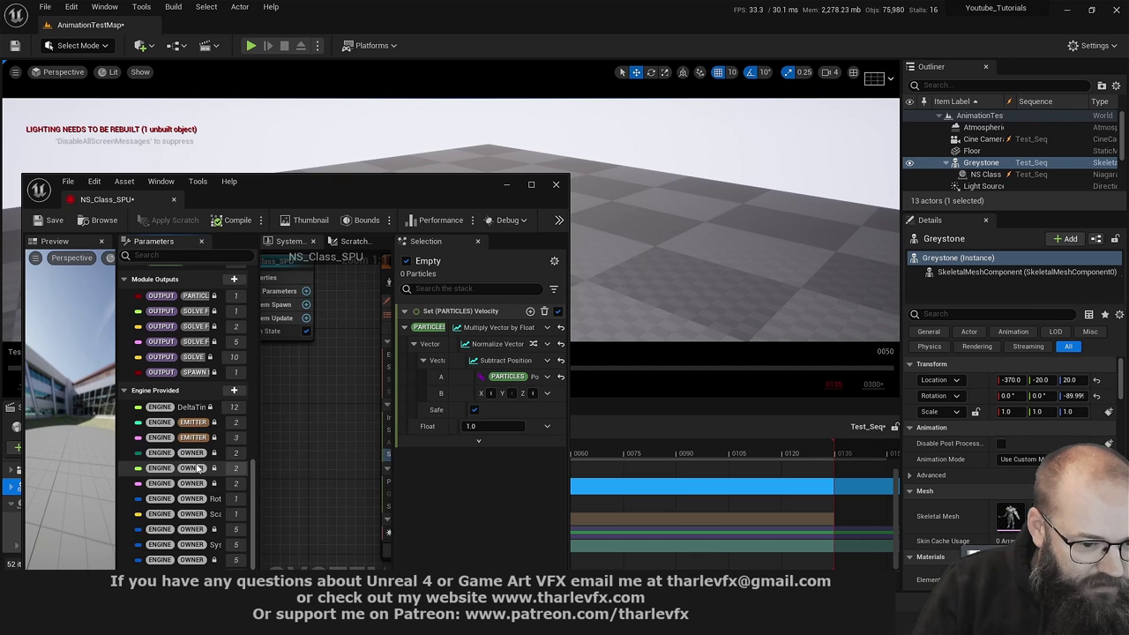
{"action": "left_click_drag", "start_coordinate": [257, 457], "coordinate": [326, 459]}
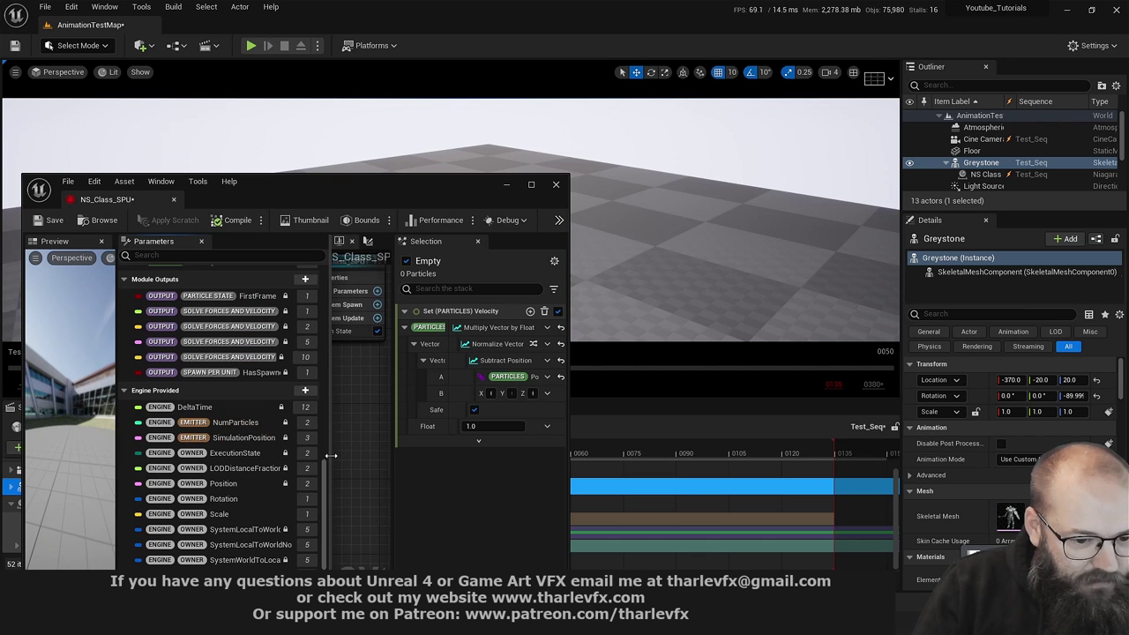
{"action": "scroll", "coordinate": [247, 538], "scroll_direction": "down", "scroll_amount": 3}
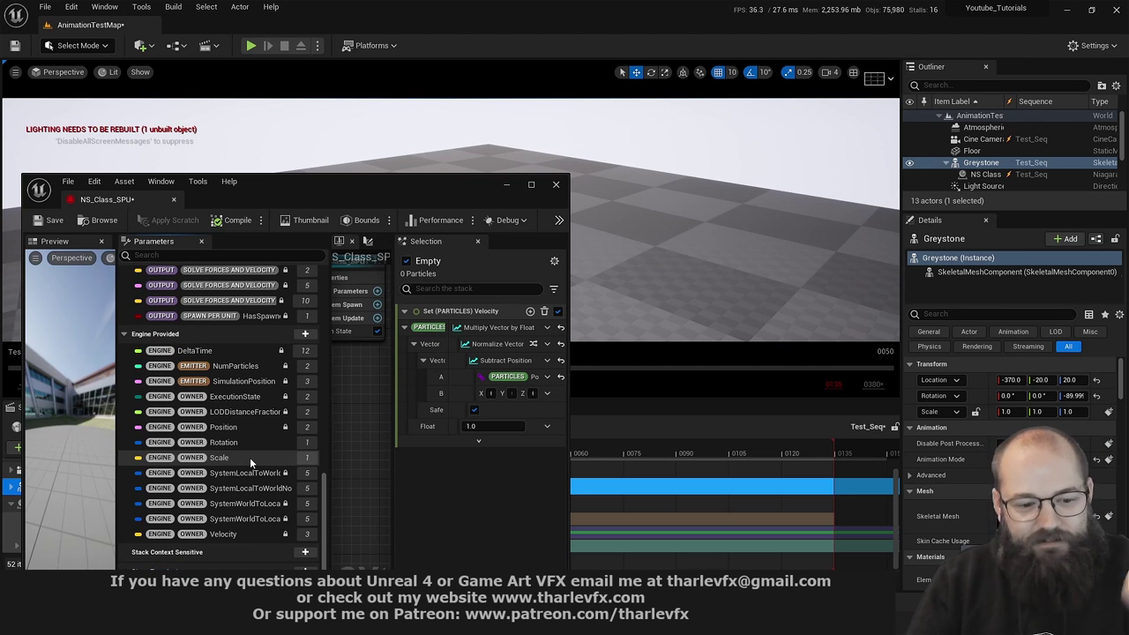
{"action": "scroll", "coordinate": [249, 457], "scroll_direction": "up", "scroll_amount": 2}
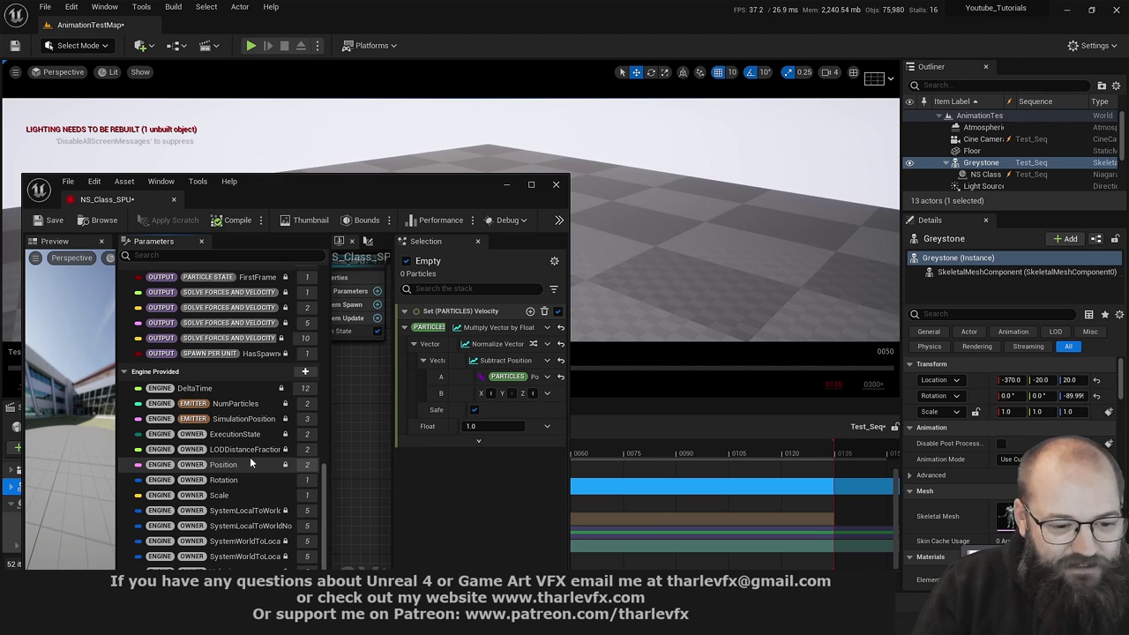
{"action": "scroll", "coordinate": [258, 471], "scroll_direction": "up", "scroll_amount": 9}
{"action": "scroll", "coordinate": [257, 471], "scroll_direction": "up", "scroll_amount": 10}
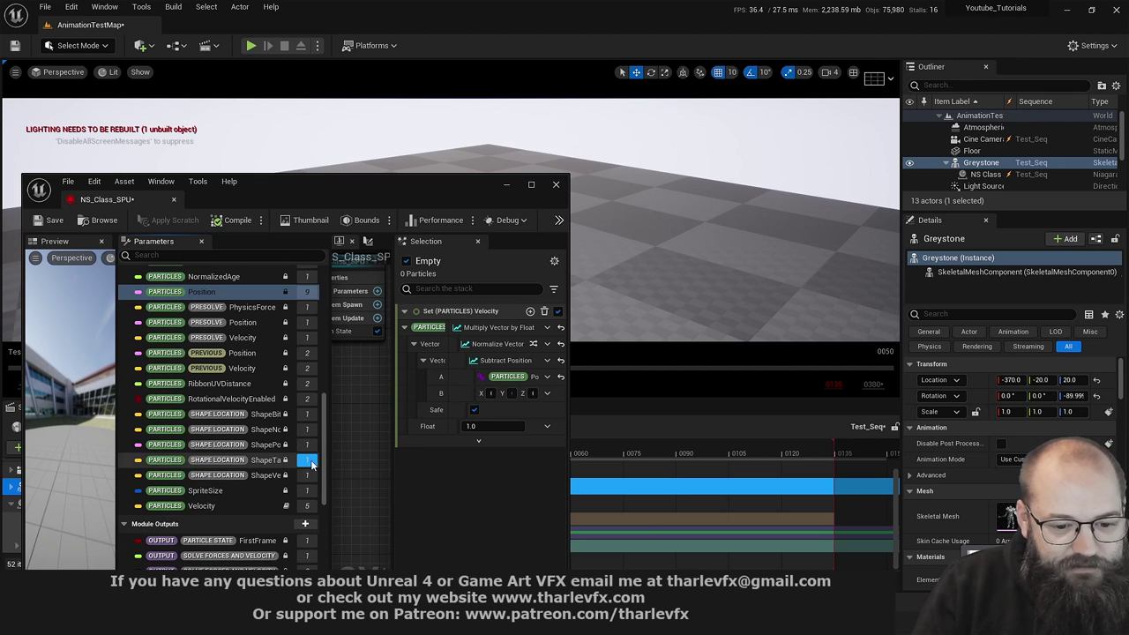
{"action": "left_click_drag", "start_coordinate": [443, 192], "coordinate": [408, 133]}
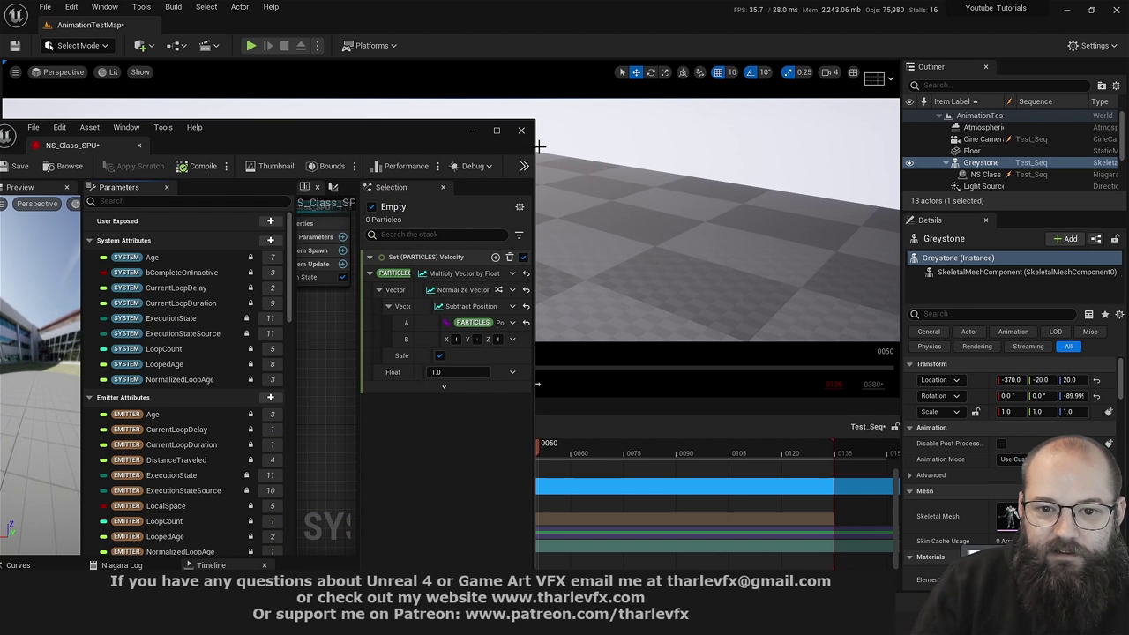
Enter -370, -20, 20 into Subtract Position B's X, Y, Z fields, then hide the Niagara editor
{"action": "left_click_drag", "start_coordinate": [533, 150], "coordinate": [728, 150]}
{"action": "left_click", "coordinate": [611, 339]}
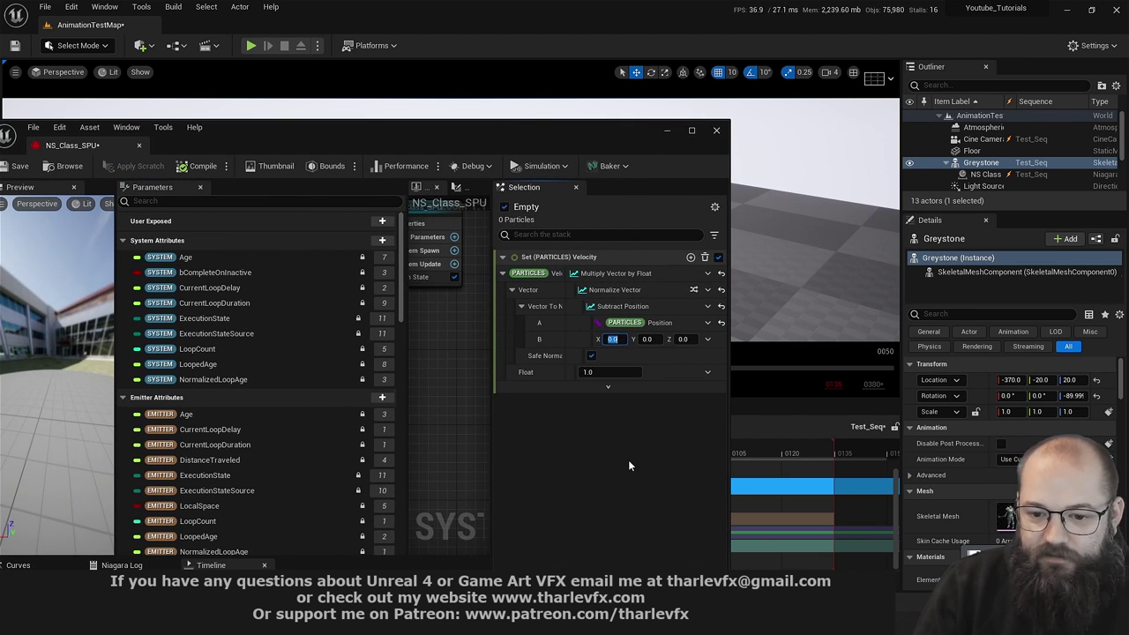
{"action": "type", "text": "-370"}
{"action": "key", "text": "Tab"}
{"action": "type", "text": "-20"}
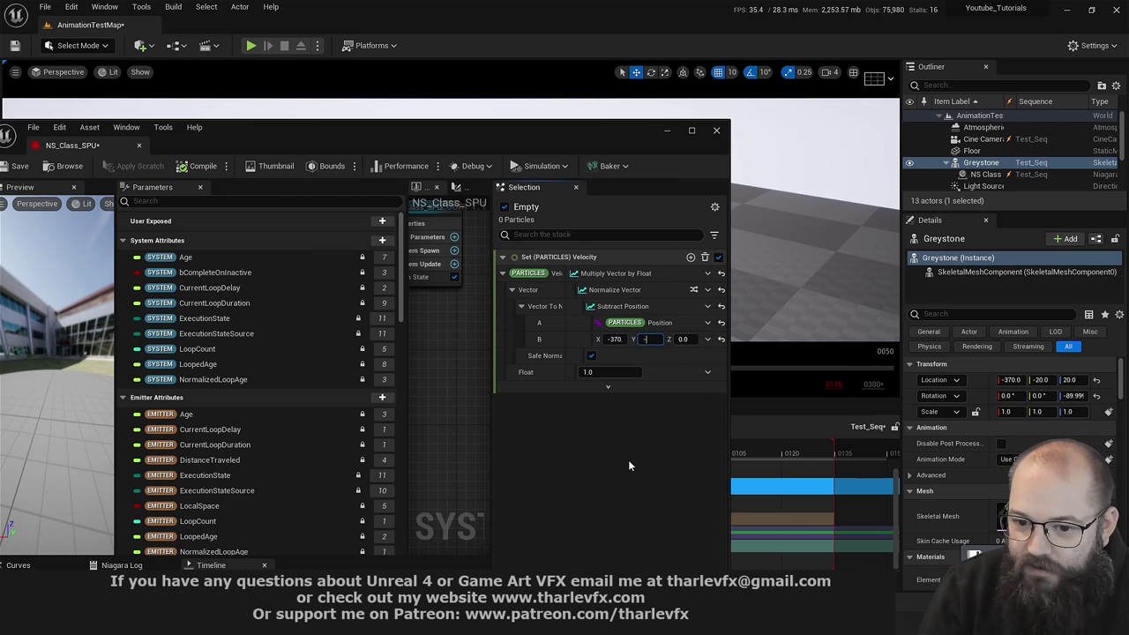
{"action": "key", "text": "Tab"}
{"action": "type", "text": "20"}
{"action": "key", "text": "Return"}
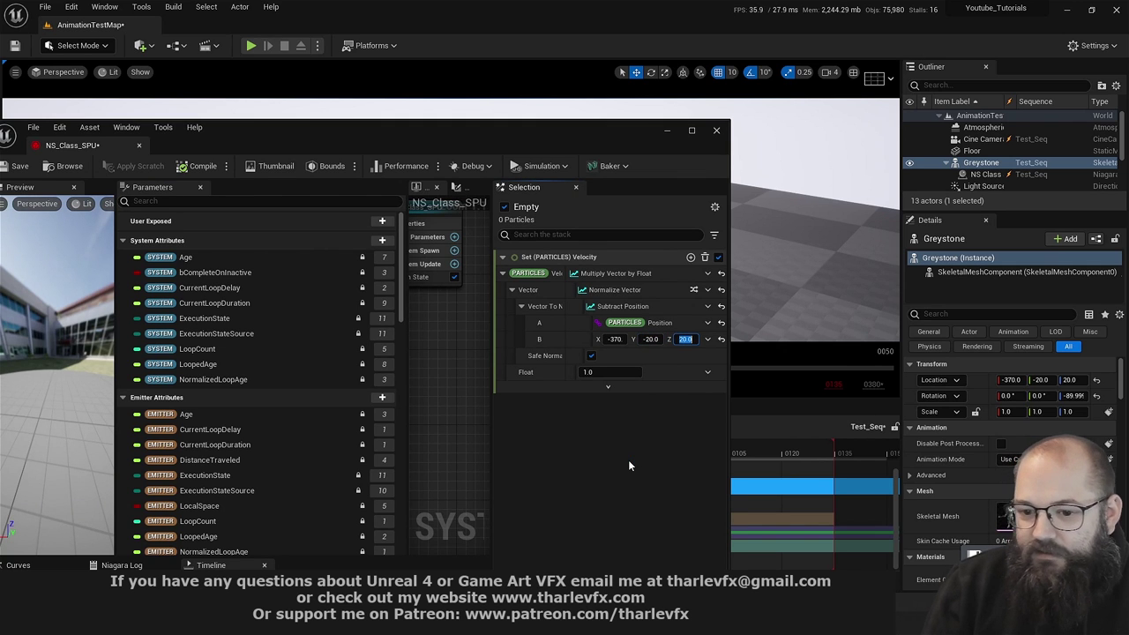
{"action": "left_click", "coordinate": [667, 131]}
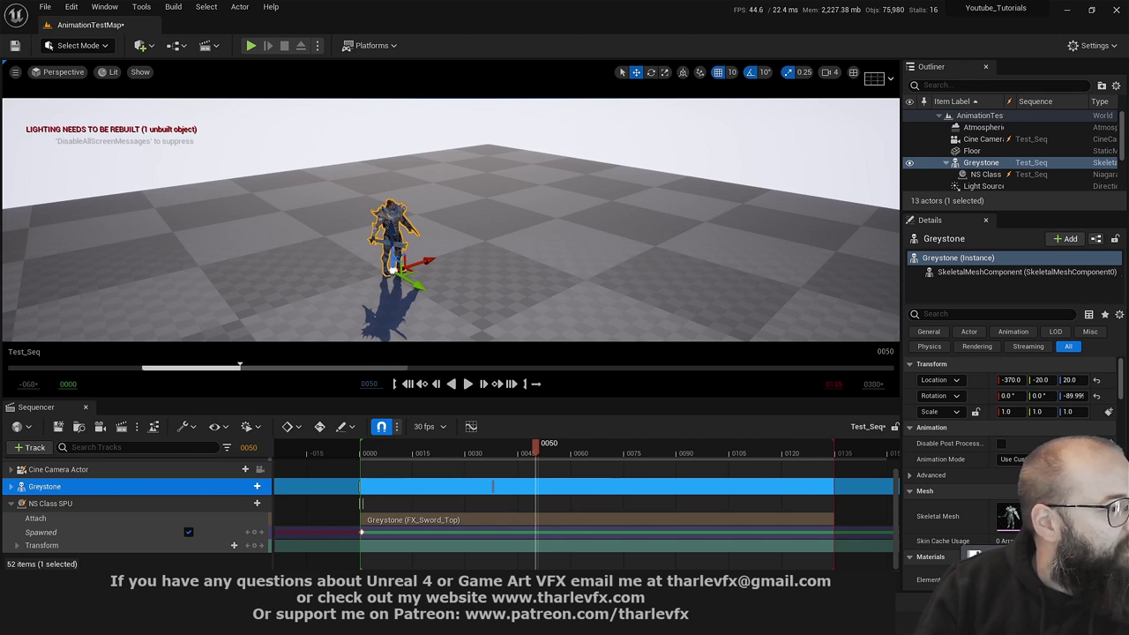
{"action": "left_click", "coordinate": [218, 222]}
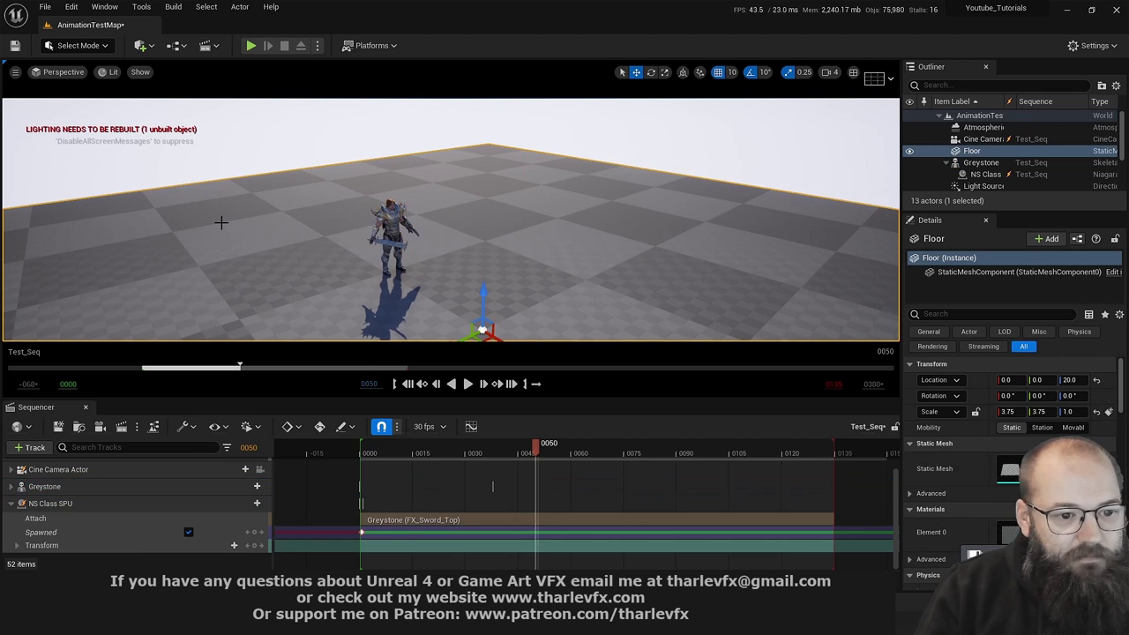
{"action": "key", "text": "ctrl+space"}
{"action": "key", "text": "ctrl+space"}
{"action": "left_click", "coordinate": [78, 45]}
{"action": "left_click", "coordinate": [142, 45]}
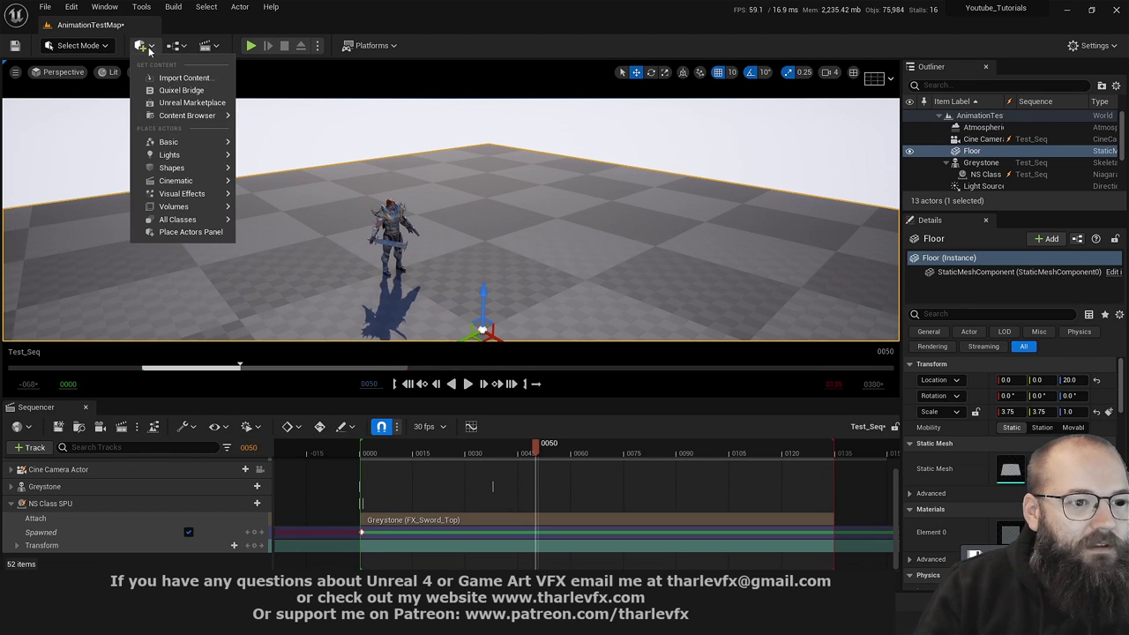
{"action": "mouse_move", "coordinate": [181, 167]}
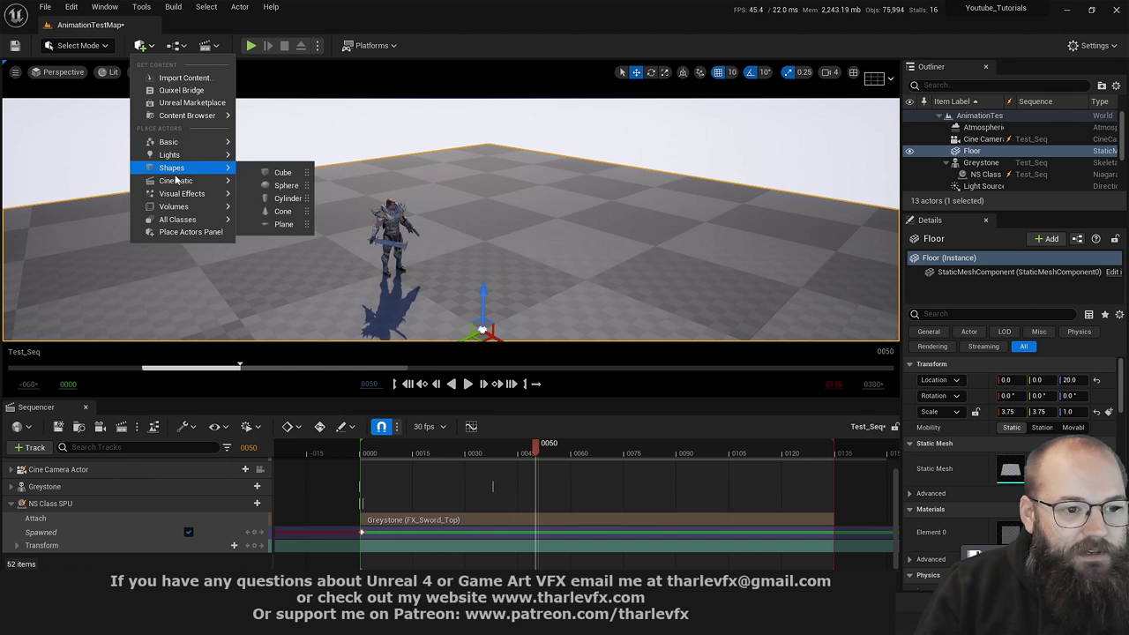
{"action": "left_click", "coordinate": [282, 172]}
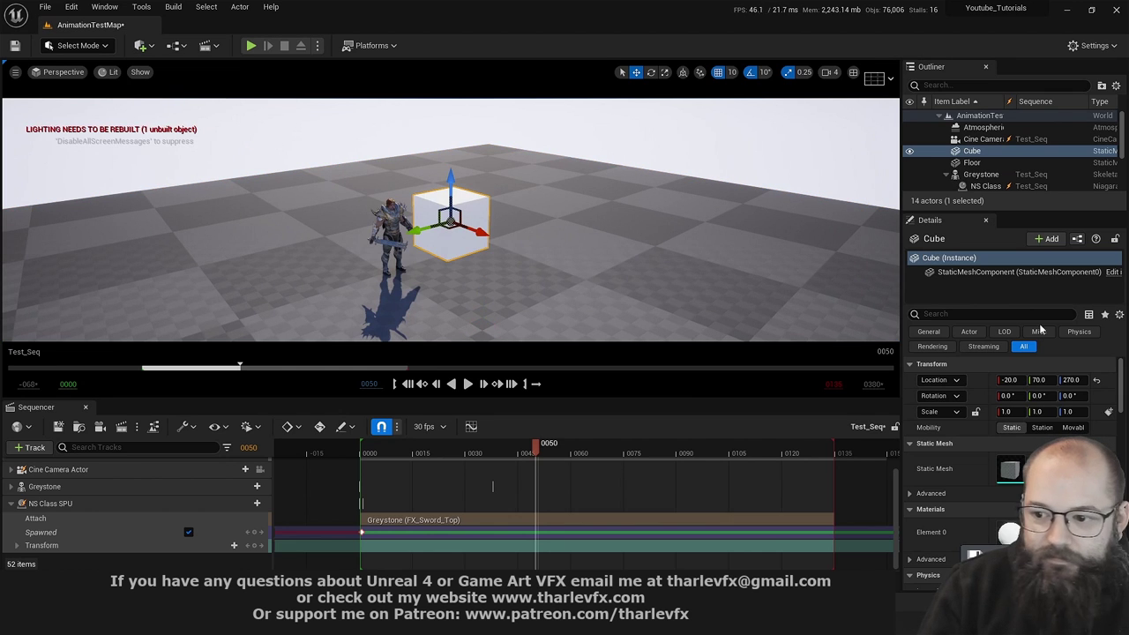
{"action": "left_click_drag", "start_coordinate": [450, 178], "coordinate": [450, 305]}
{"action": "right_click_drag", "start_coordinate": [415, 316], "coordinate": [427, 304]}
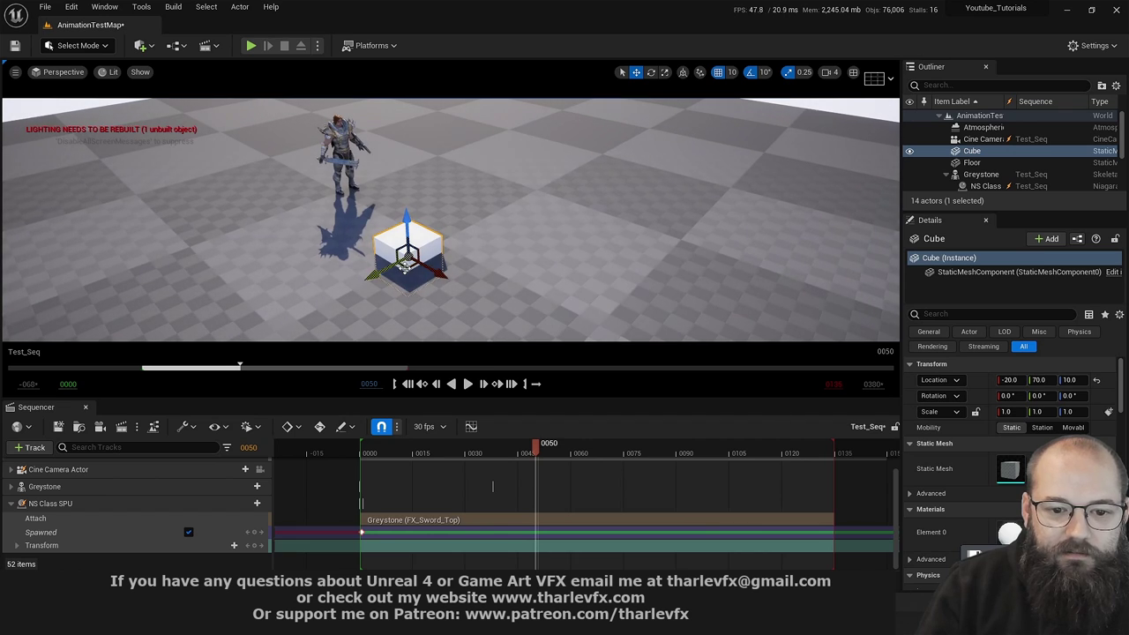
{"action": "left_click_drag", "start_coordinate": [404, 265], "coordinate": [315, 198]}
{"action": "left_click_drag", "start_coordinate": [351, 148], "coordinate": [349, 104]}
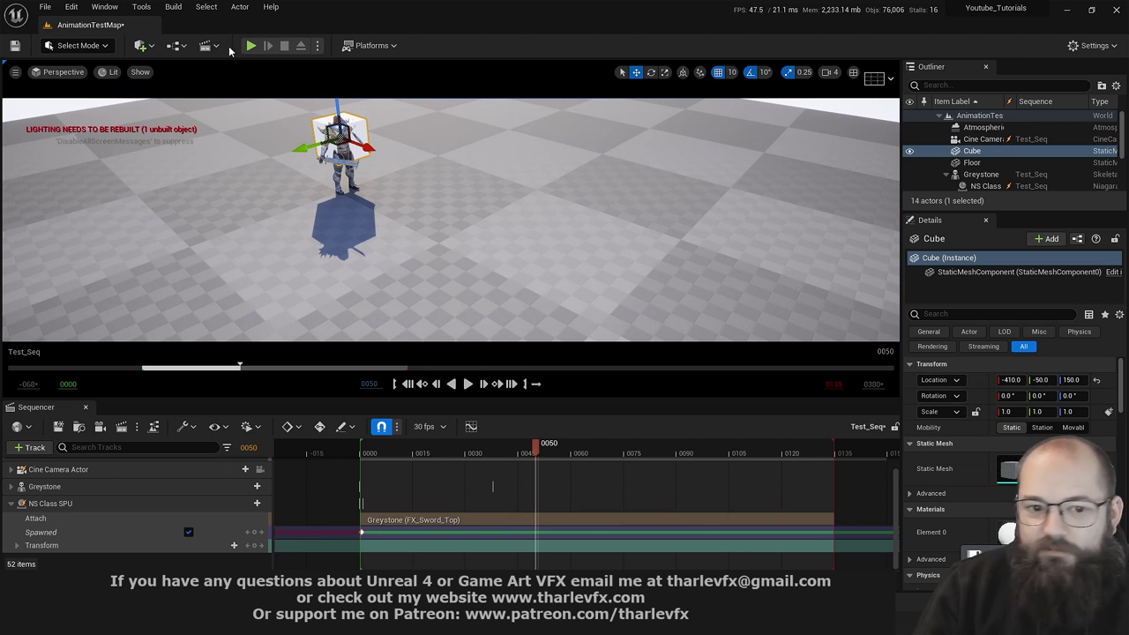
{"action": "key", "text": "Delete"}
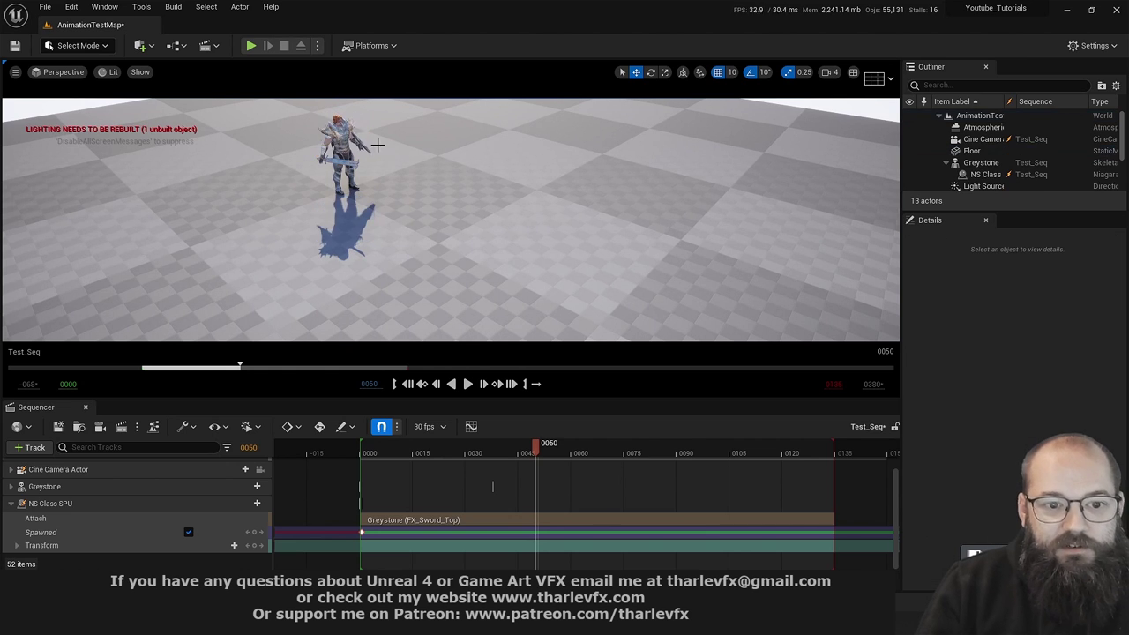
In Photoshop, pick blue and brush a ring around the white ellipse plus an outward arrow
{"action": "key", "text": "super+Tab"}
{"action": "key", "text": "Return"}
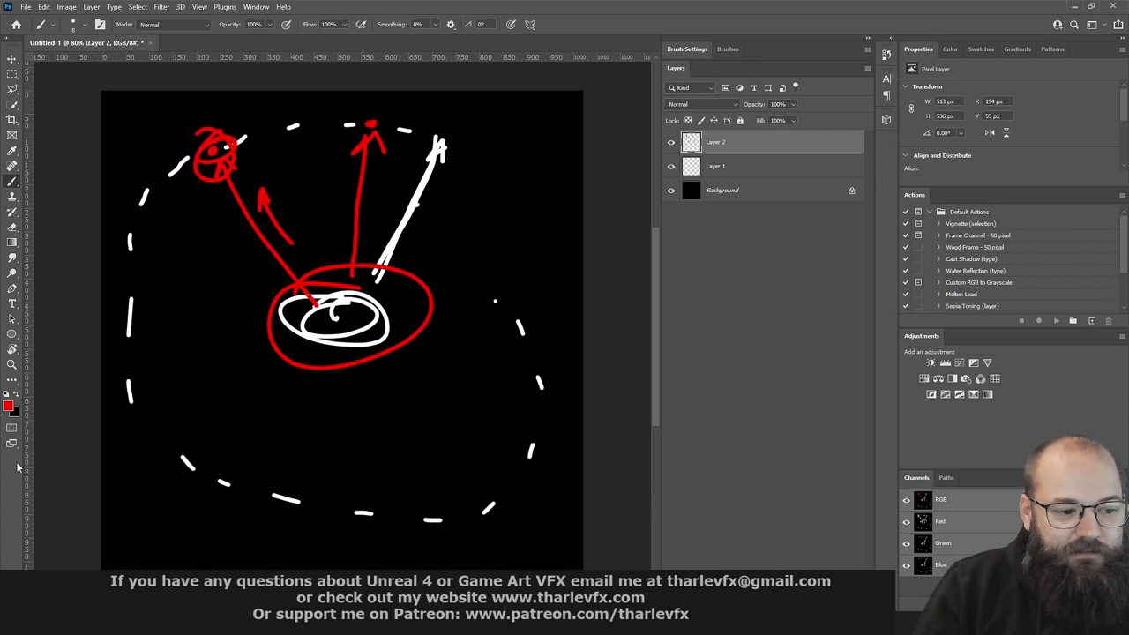
{"action": "left_click", "coordinate": [8, 407]}
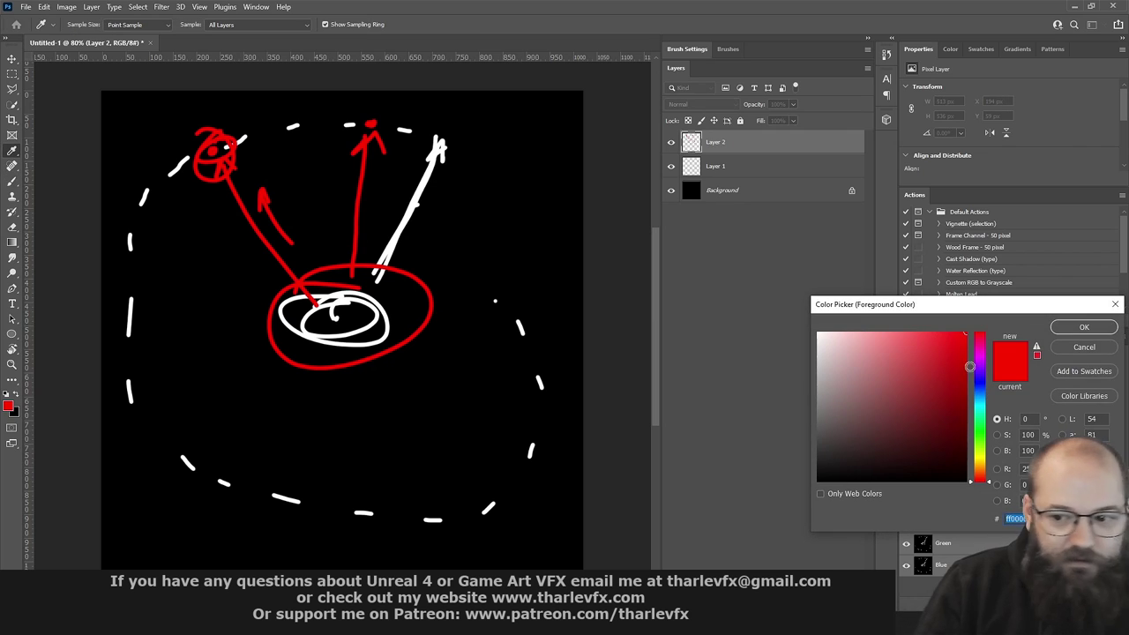
{"action": "left_click", "coordinate": [981, 385]}
{"action": "left_click", "coordinate": [1084, 326]}
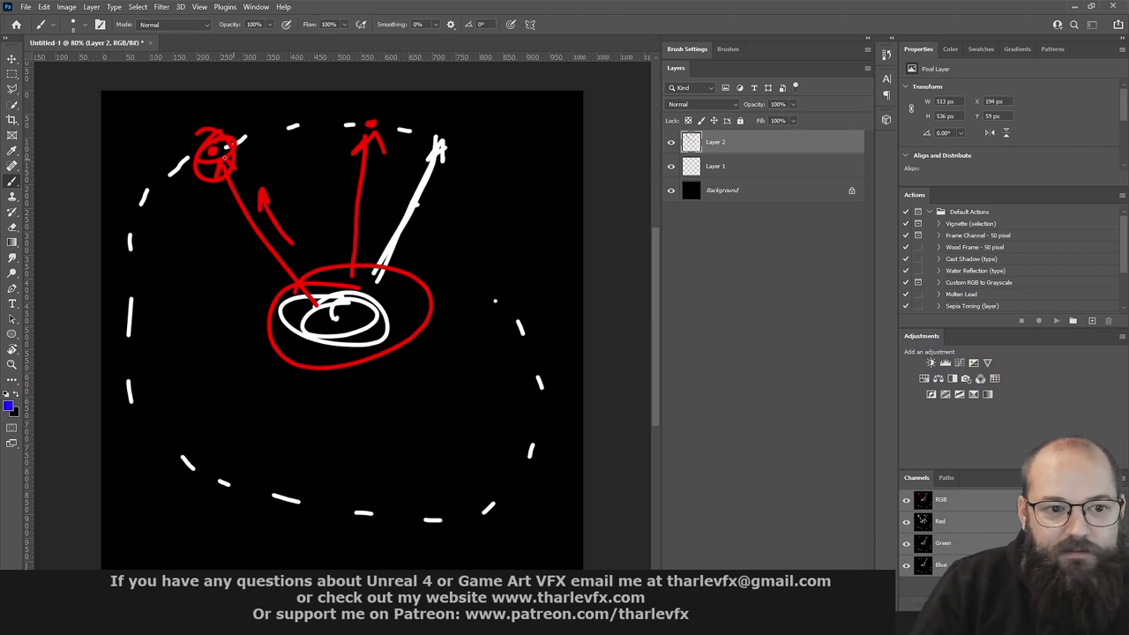
{"action": "mouse_move", "coordinate": [328, 307]}
{"action": "left_mouse_down"}
{"action": "mouse_move", "coordinate": [348, 355]}
{"action": "mouse_move", "coordinate": [375, 298]}
{"action": "left_mouse_up"}
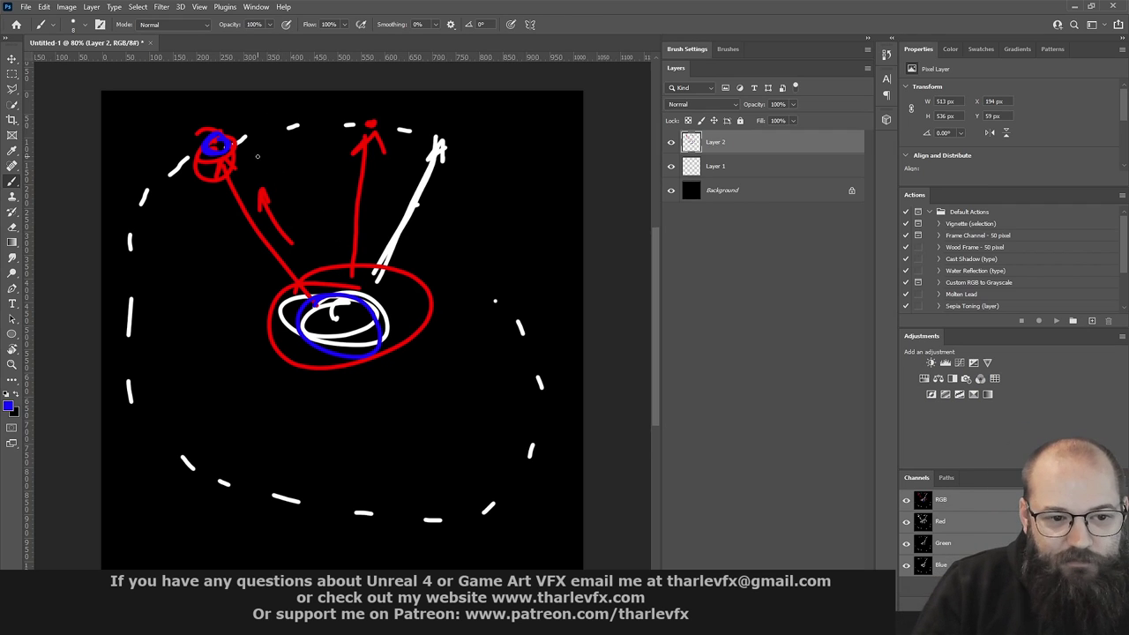
{"action": "left_click_drag", "start_coordinate": [261, 139], "coordinate": [323, 245]}
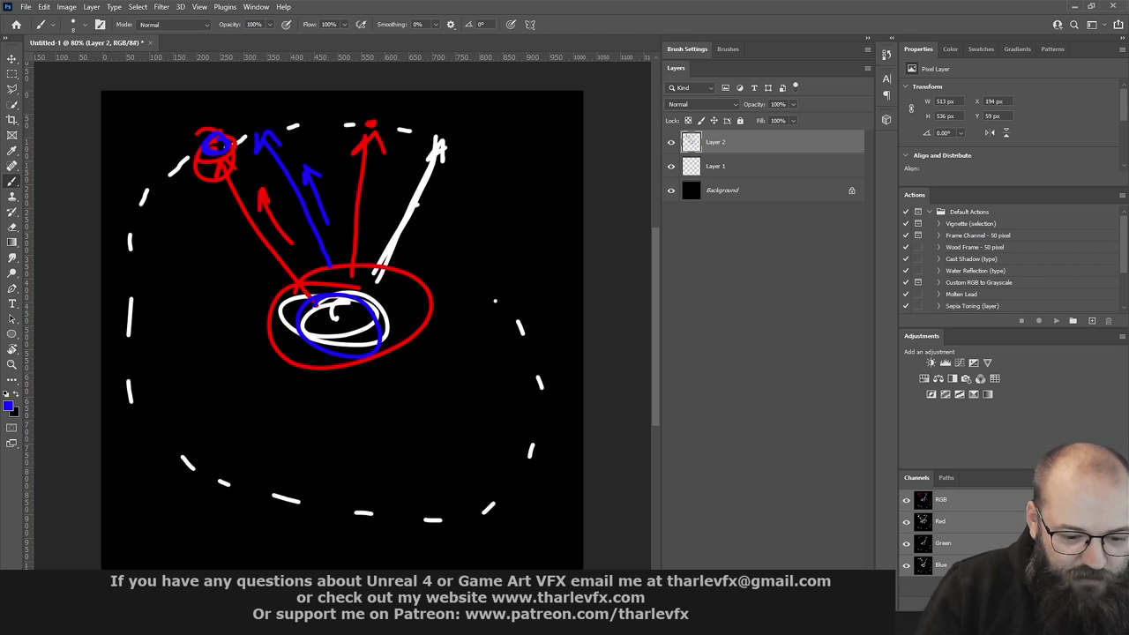
Set Subtract Position B's Z value to 150 in the NS_Class_SPU editor
{"action": "left_click", "coordinate": [389, 549]}
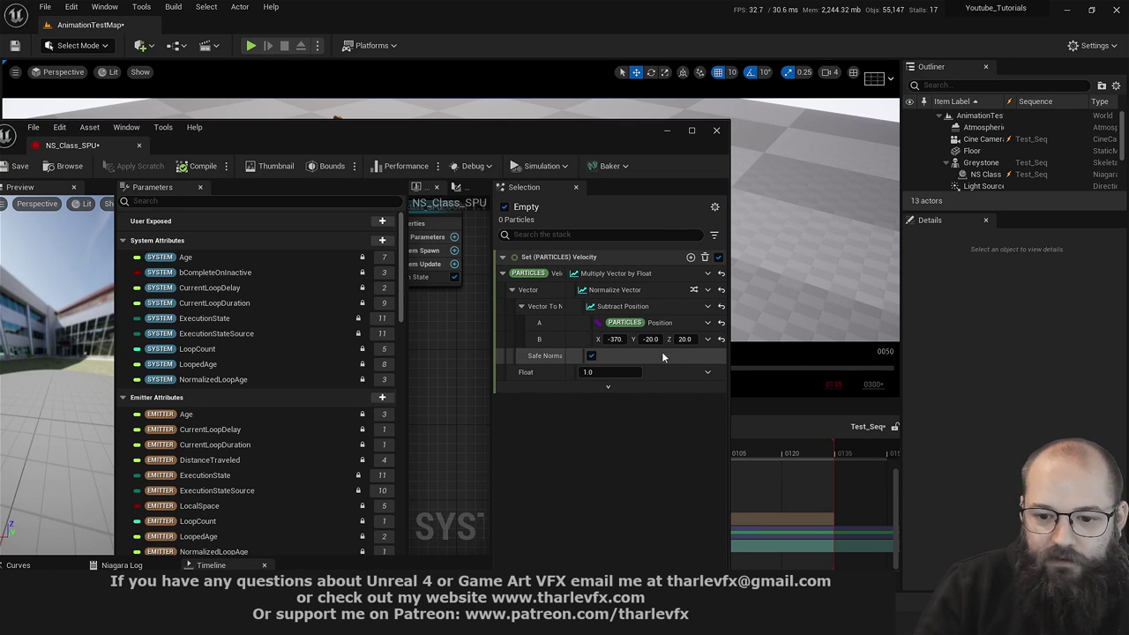
{"action": "left_click", "coordinate": [685, 339]}
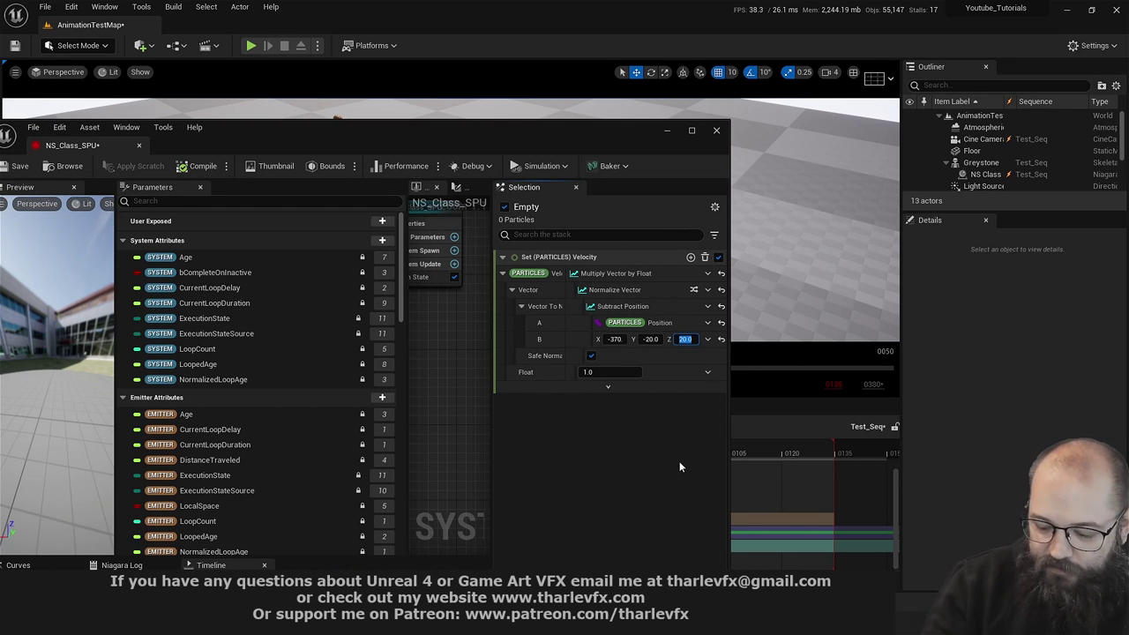
{"action": "type", "text": "150"}
{"action": "key", "text": "Return"}
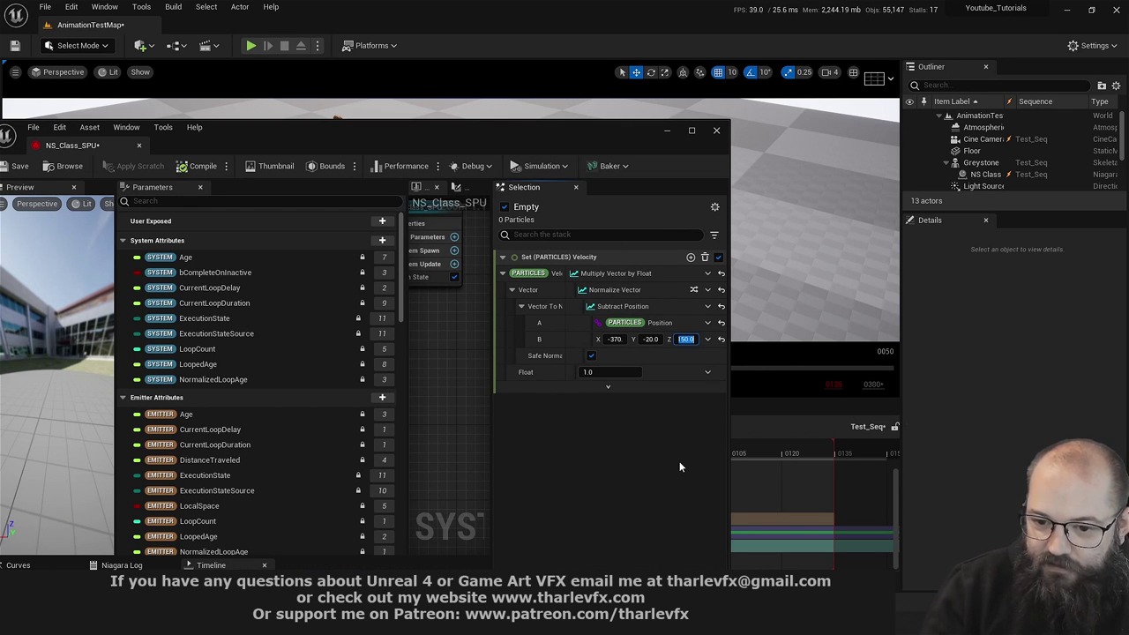
Raise the velocity Float multiplier to 25 and restore the window to show the level
{"action": "left_click", "coordinate": [692, 133]}
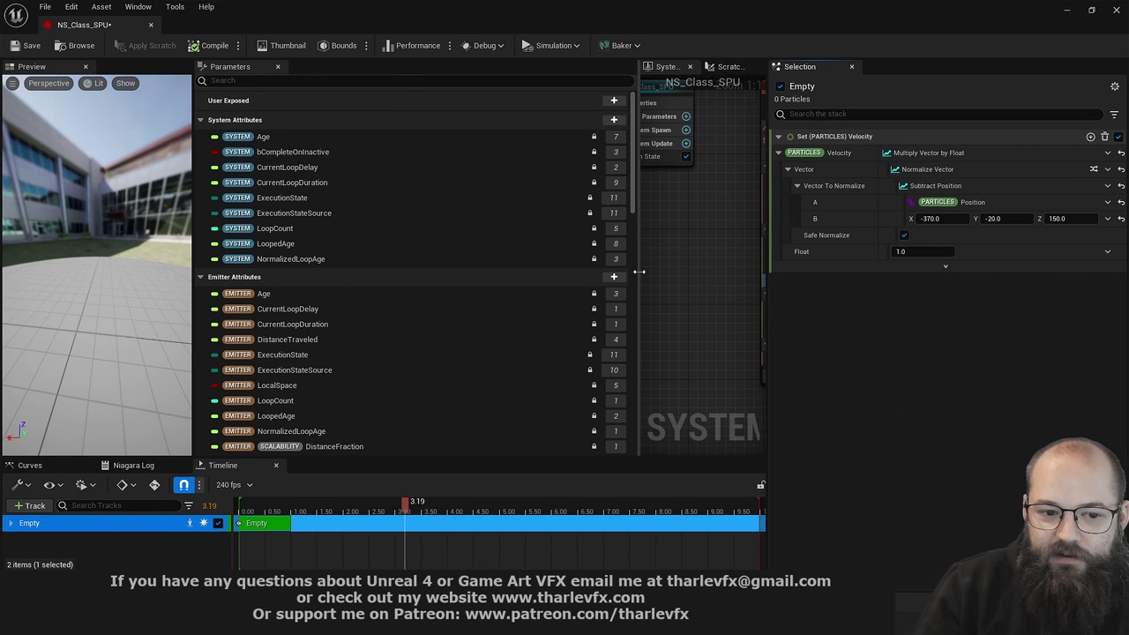
{"action": "left_click_drag", "start_coordinate": [639, 271], "coordinate": [353, 275]}
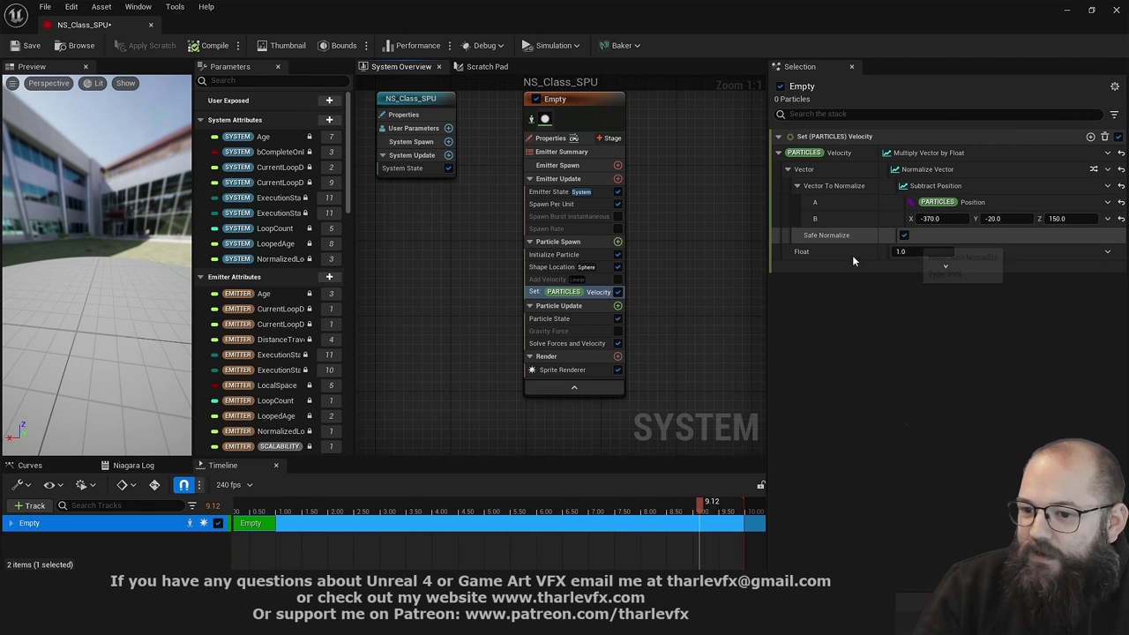
{"action": "left_click", "coordinate": [917, 251]}
{"action": "type", "text": "5"}
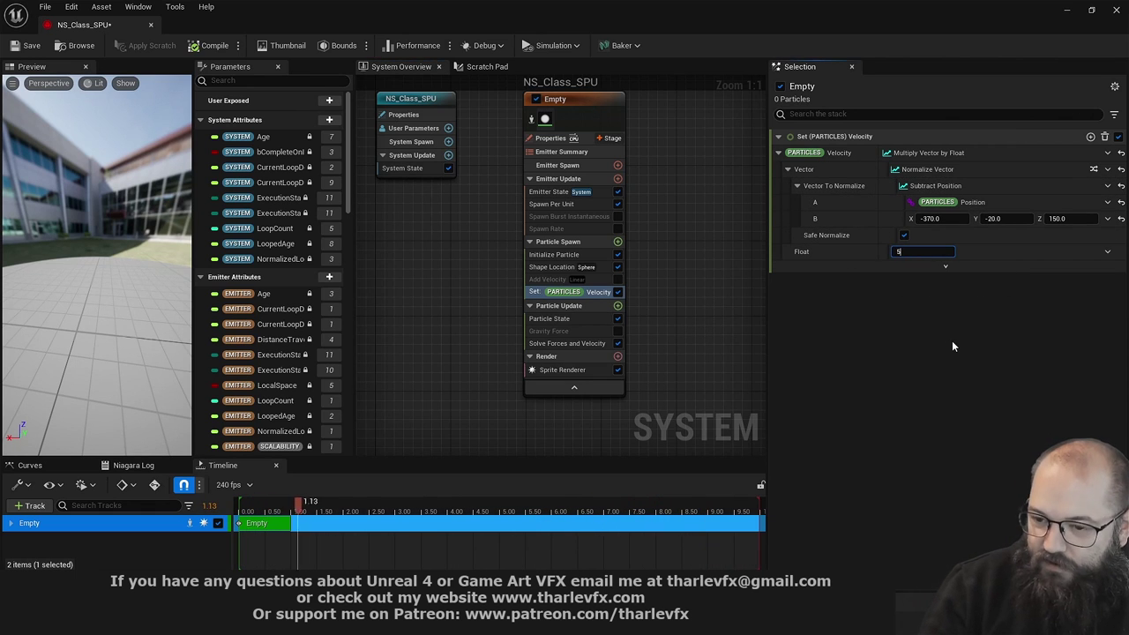
{"action": "type", "text": "5"}
{"action": "key", "text": "Return"}
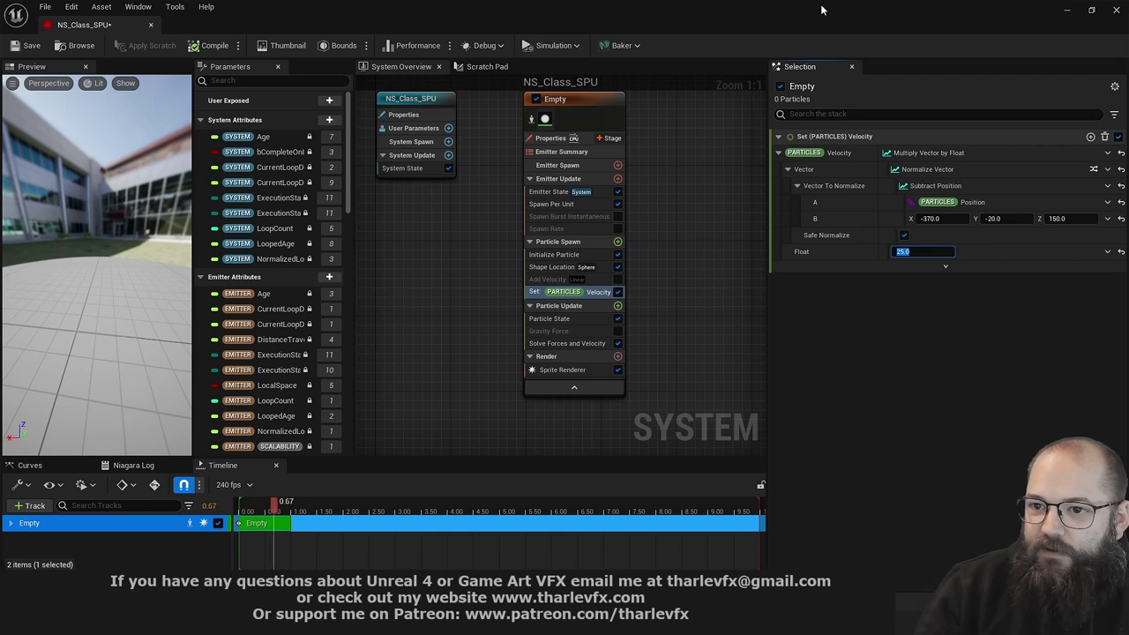
{"action": "left_click_drag", "start_coordinate": [821, 10], "coordinate": [665, 492]}
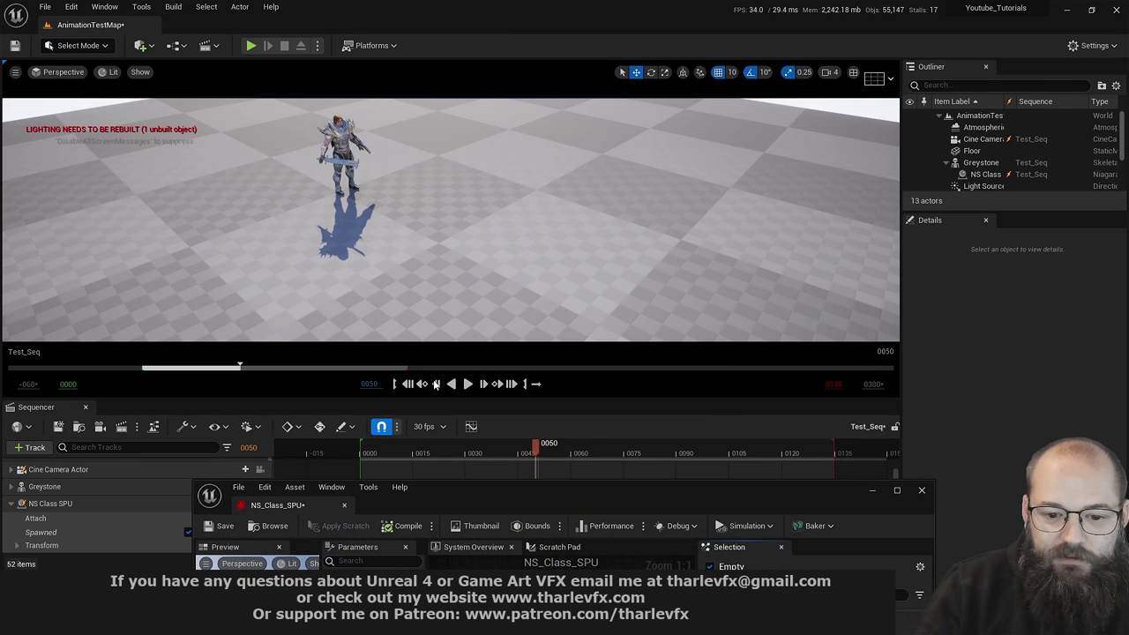
Replay Test_Seq, pausing at frame 58 and orbiting to view the ring, then raise the Niagara editor
{"action": "left_click", "coordinate": [407, 383]}
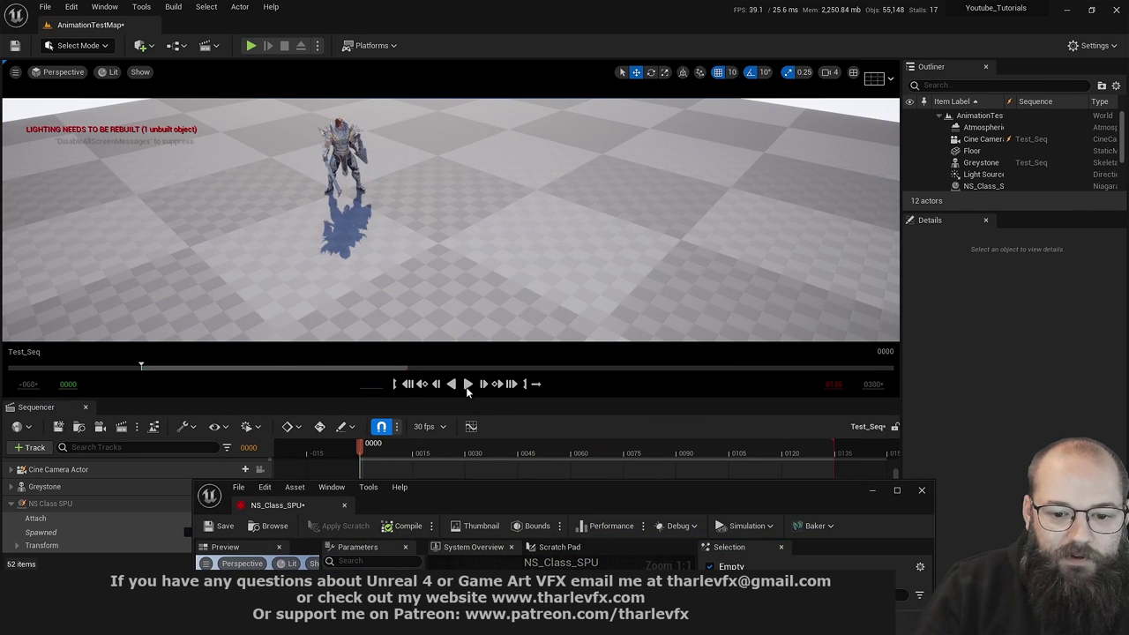
{"action": "left_click", "coordinate": [467, 385]}
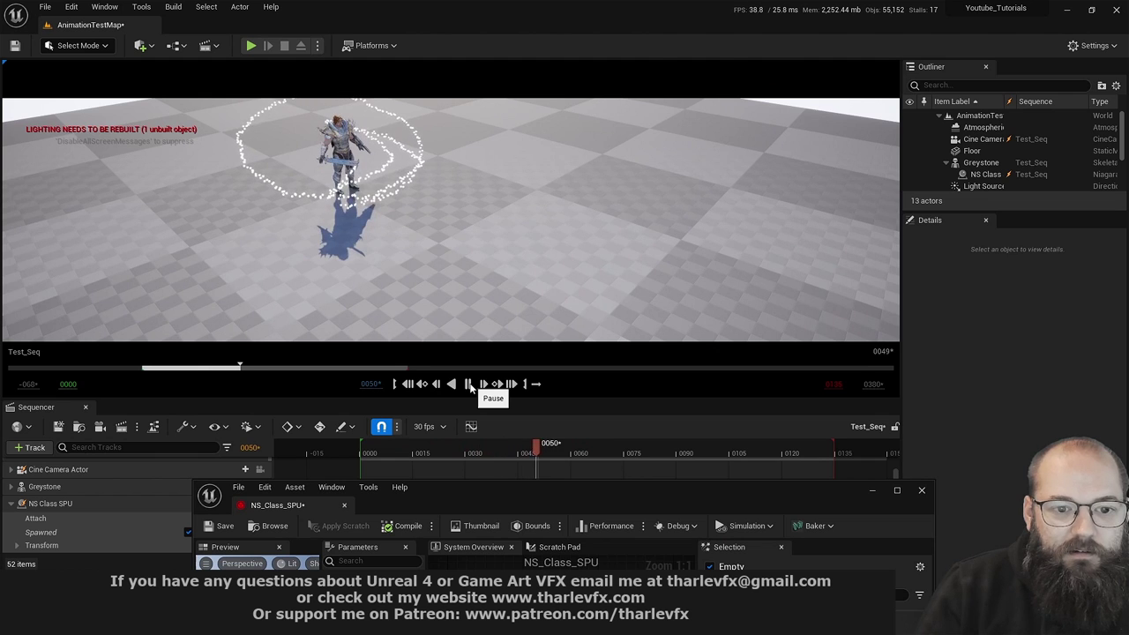
{"action": "left_click", "coordinate": [468, 385]}
{"action": "right_click_drag", "start_coordinate": [458, 264], "coordinate": [498, 242]}
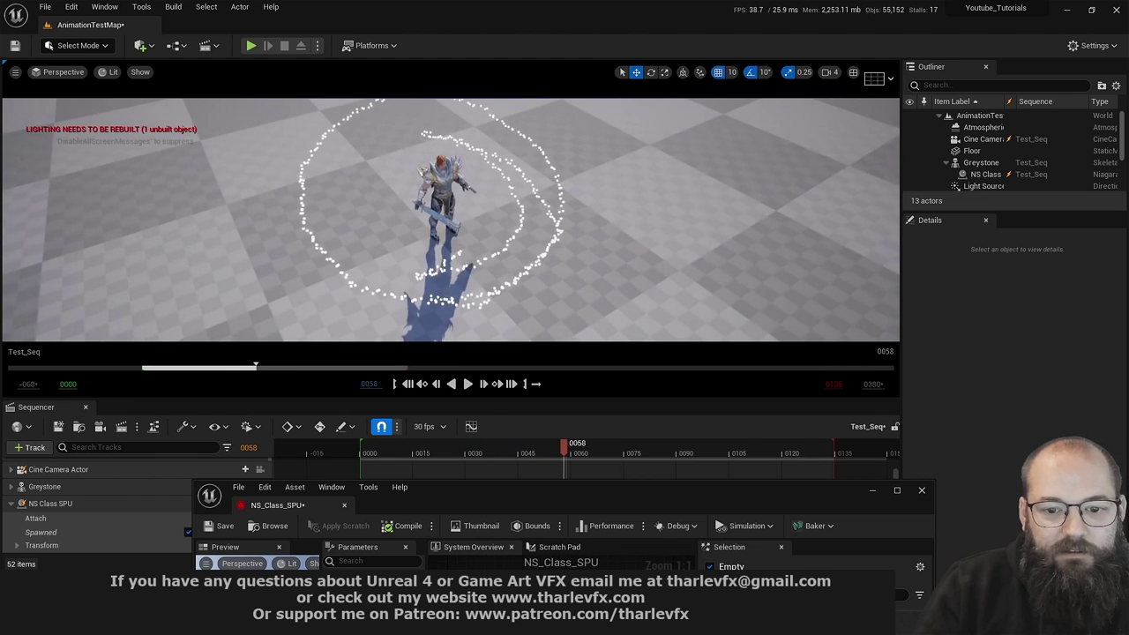
{"action": "right_click_drag", "start_coordinate": [411, 222], "coordinate": [423, 216]}
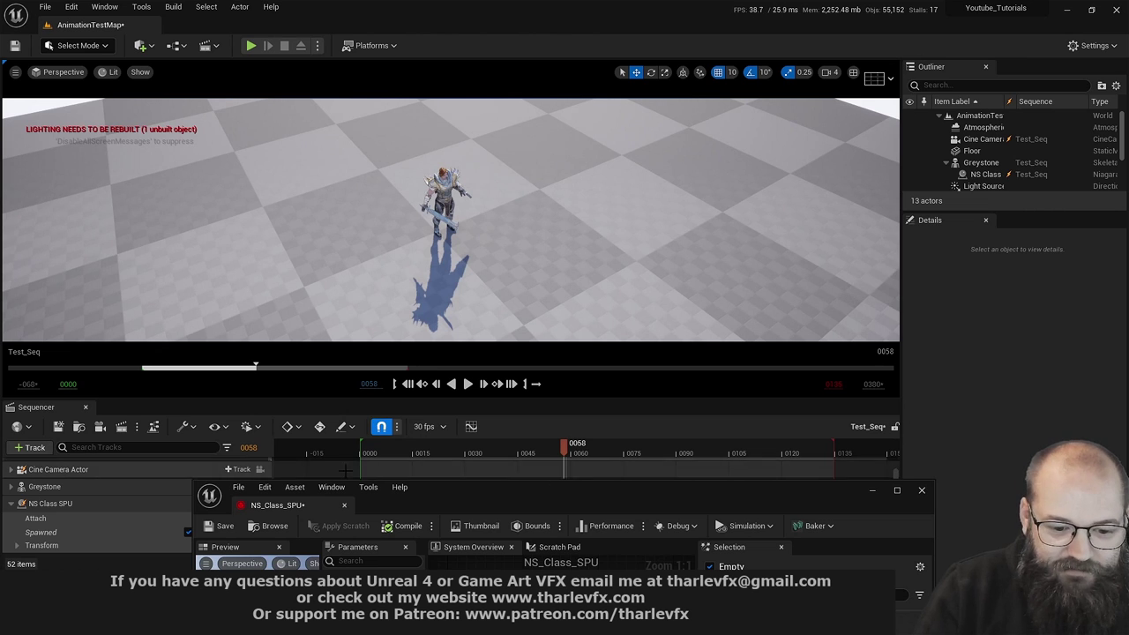
{"action": "left_click_drag", "start_coordinate": [531, 497], "coordinate": [460, 100]}
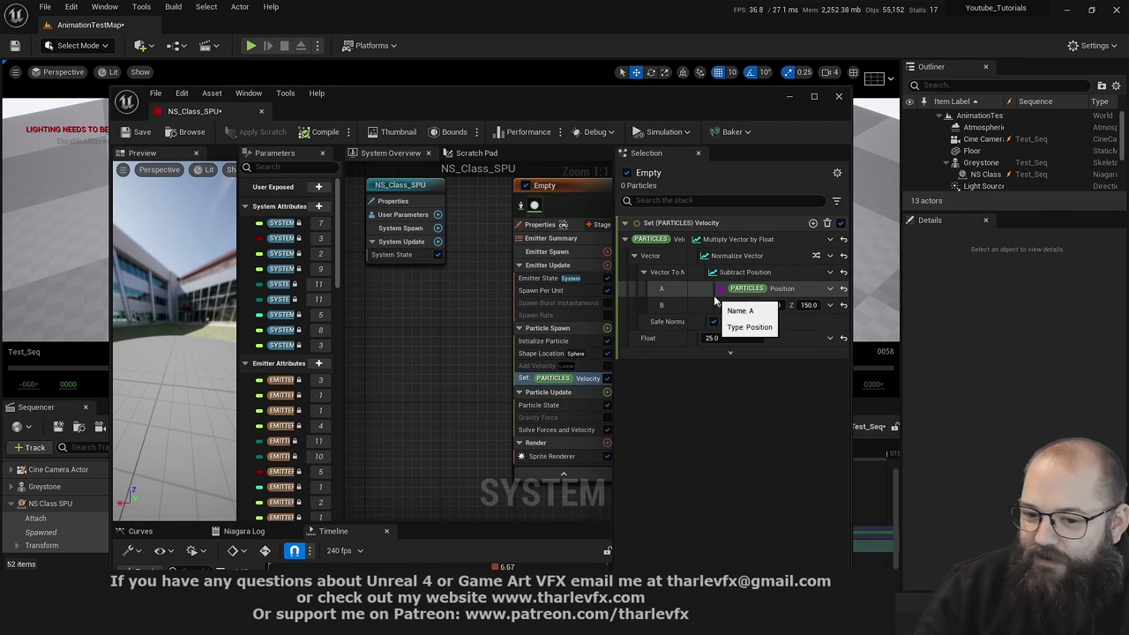
Set the velocity Float multiplier to -50 and preview the sequence
{"action": "left_click", "coordinate": [736, 338]}
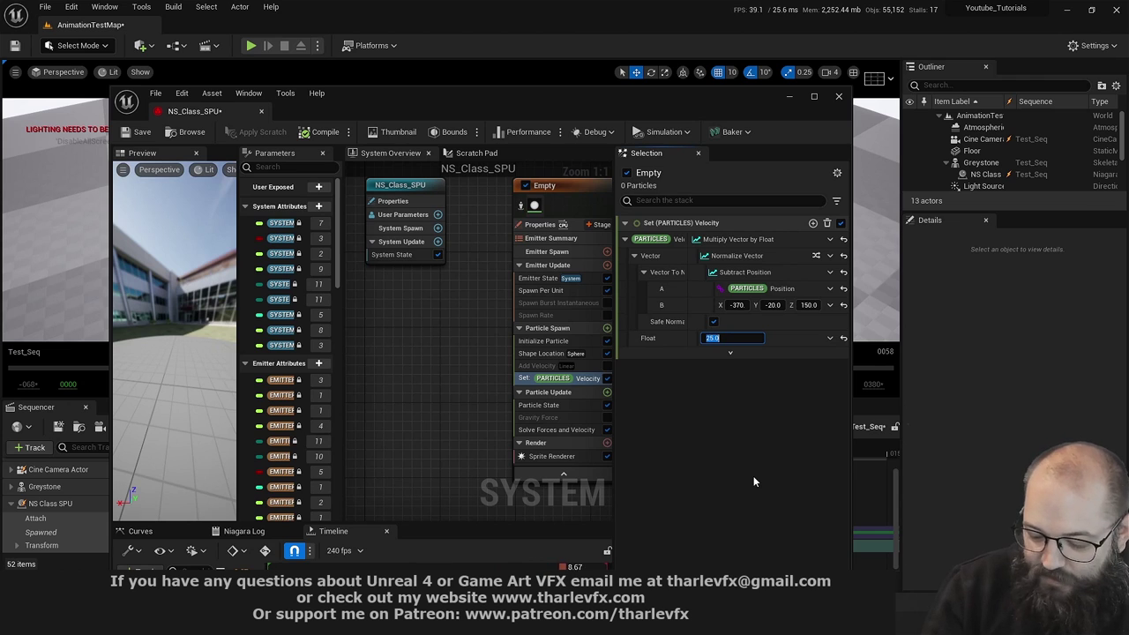
{"action": "type", "text": "-50"}
{"action": "key", "text": "Return"}
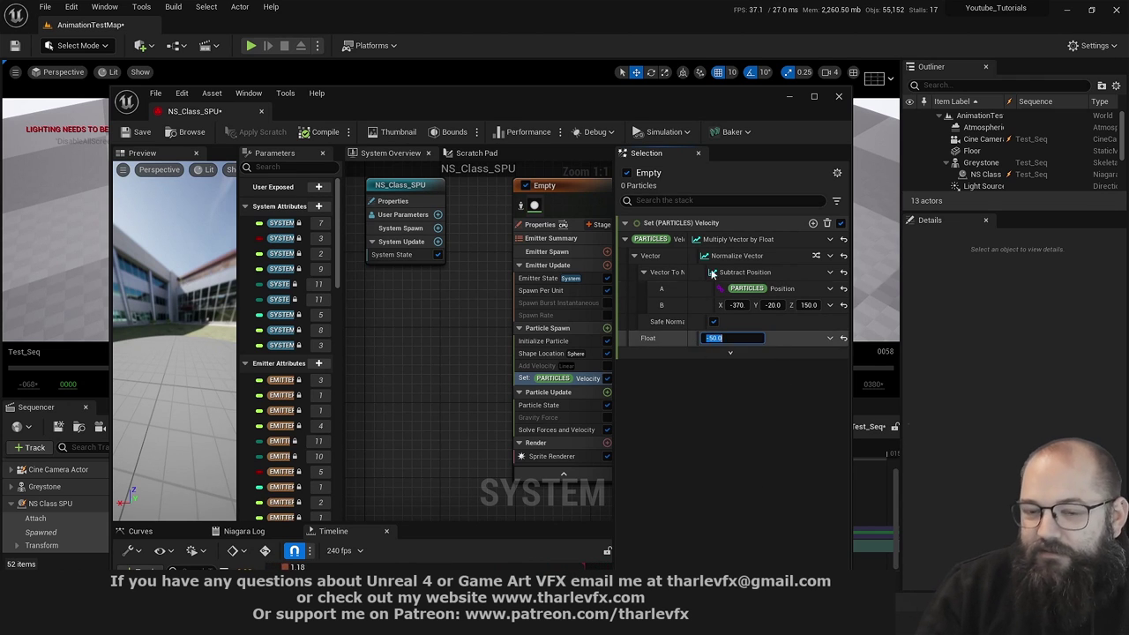
{"action": "double_click", "coordinate": [672, 97]}
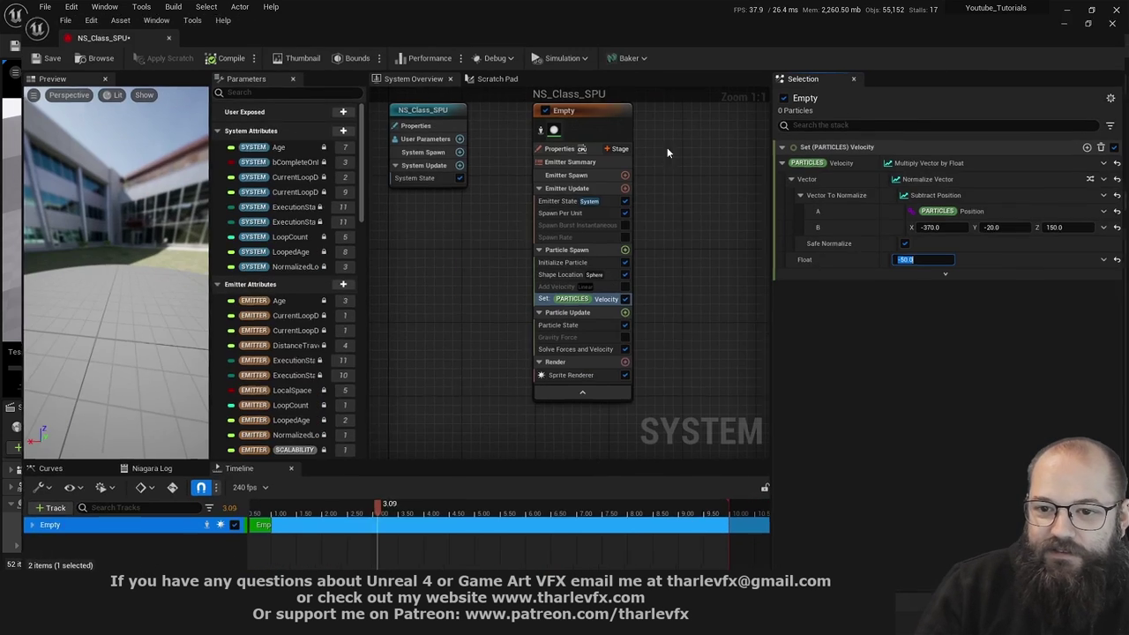
{"action": "left_click_drag", "start_coordinate": [718, 12], "coordinate": [474, 445]}
{"action": "left_click", "coordinate": [467, 384]}
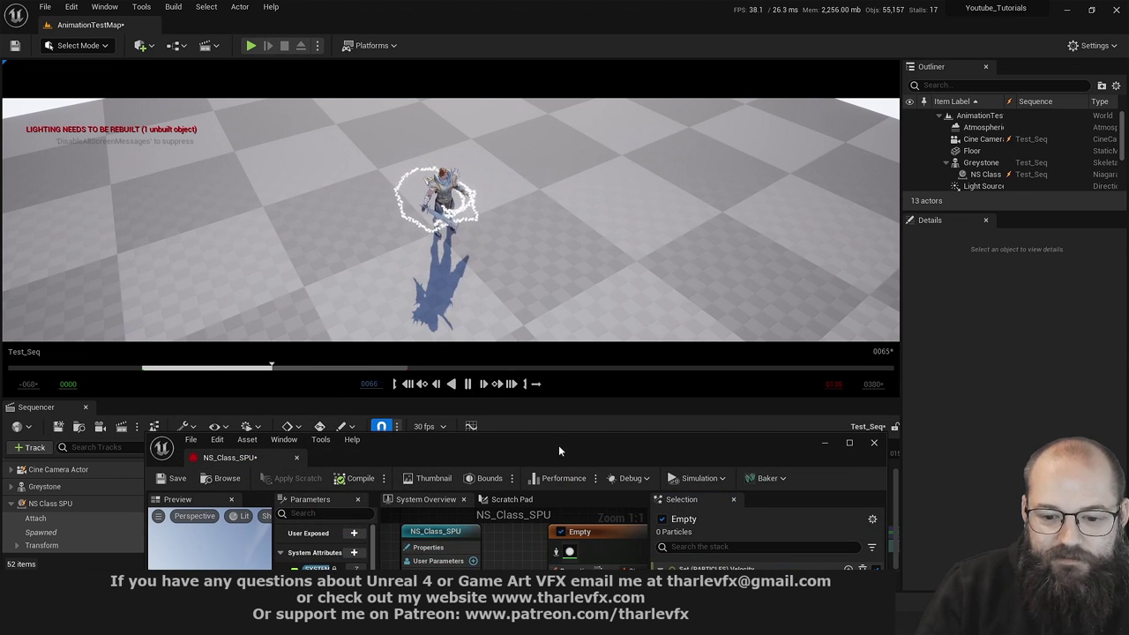
Change the Float multiplier to 75 and move the Niagara editor down to reveal the viewport
{"action": "left_click_drag", "start_coordinate": [558, 445], "coordinate": [593, 127]}
{"action": "left_click", "coordinate": [805, 368]}
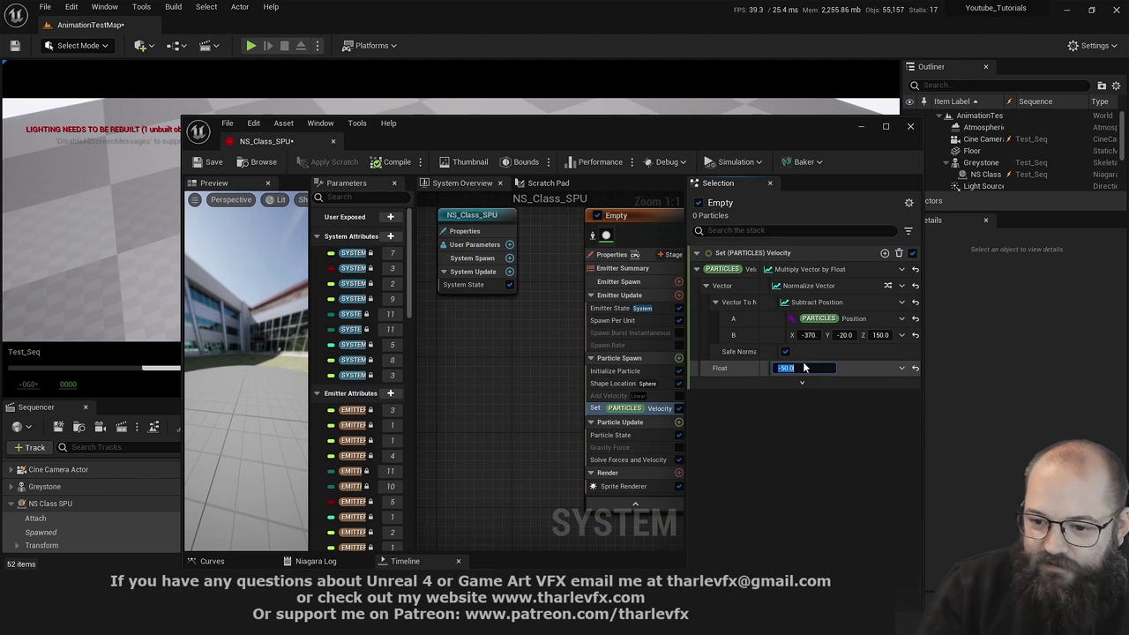
{"action": "type", "text": "50"}
{"action": "key", "text": "Return"}
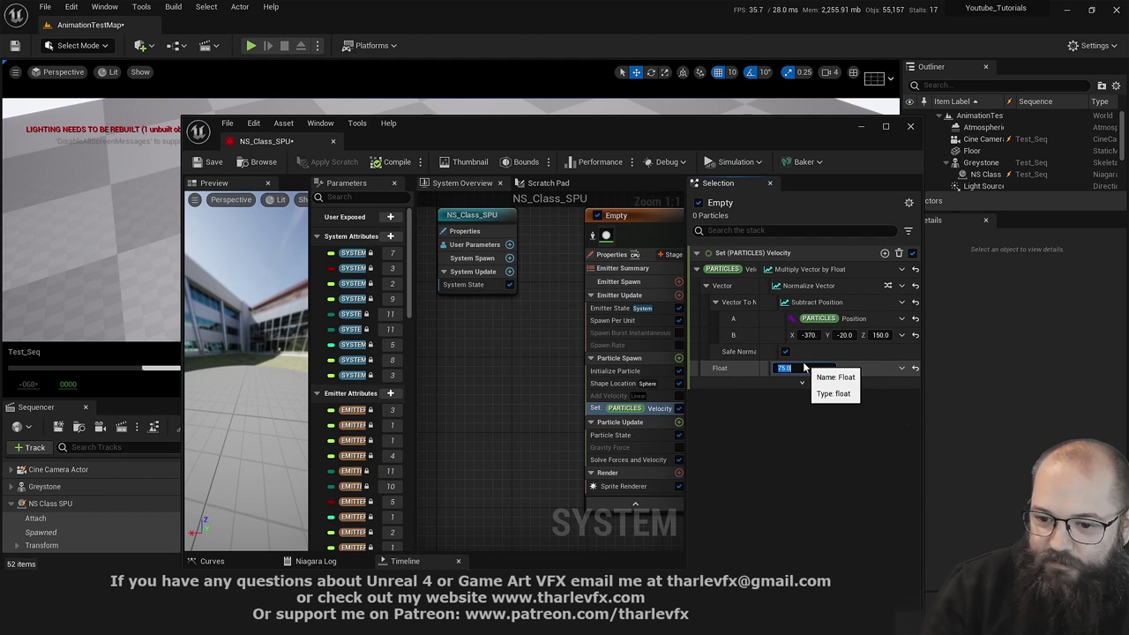
{"action": "left_click_drag", "start_coordinate": [706, 126], "coordinate": [643, 442]}
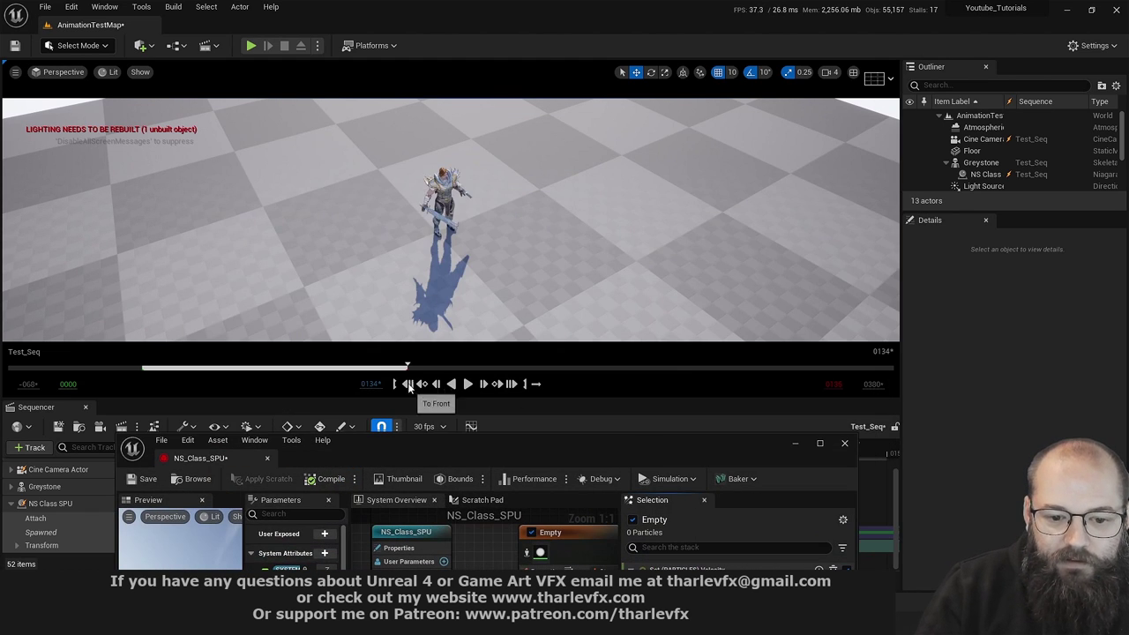
Replay Test_Seq, pausing at frame 58 and orbiting the view around the character
{"action": "left_click", "coordinate": [408, 383]}
{"action": "left_click", "coordinate": [467, 384]}
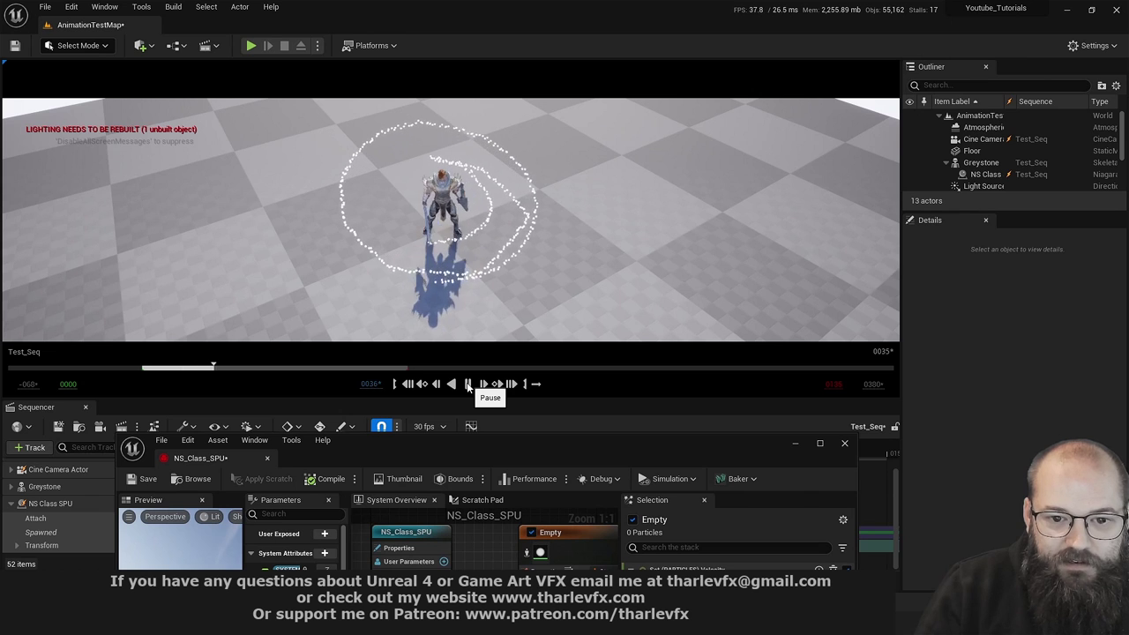
{"action": "left_click", "coordinate": [468, 384]}
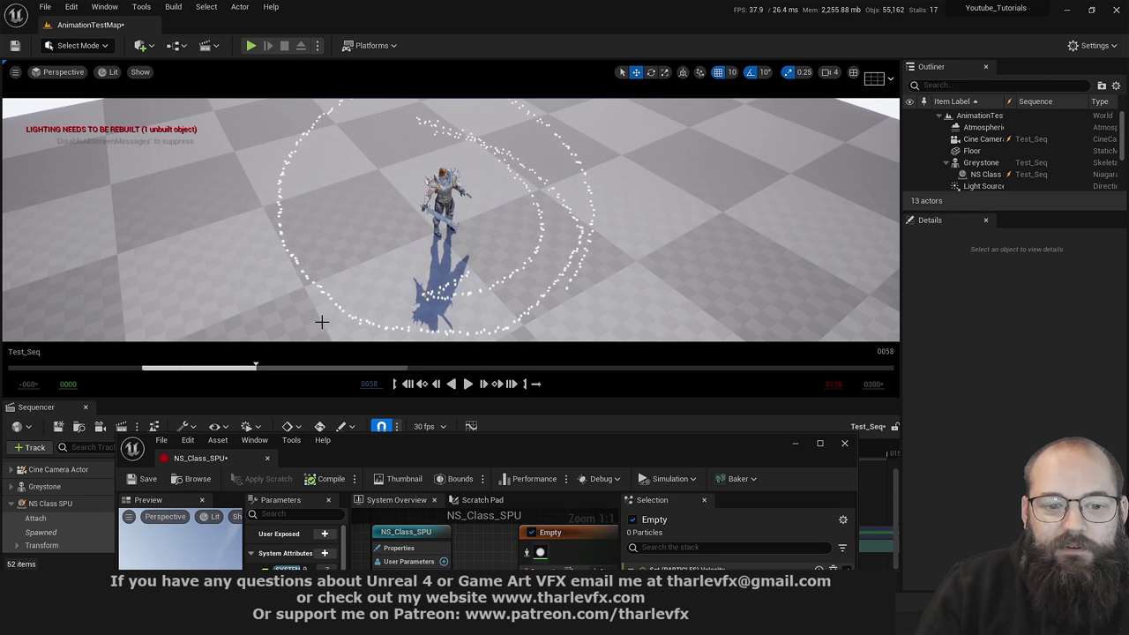
{"action": "mouse_move", "coordinate": [396, 219]}
{"action": "right_mouse_down"}
{"action": "mouse_move", "coordinate": [414, 216]}
{"action": "mouse_move", "coordinate": [403, 218]}
{"action": "right_mouse_up"}
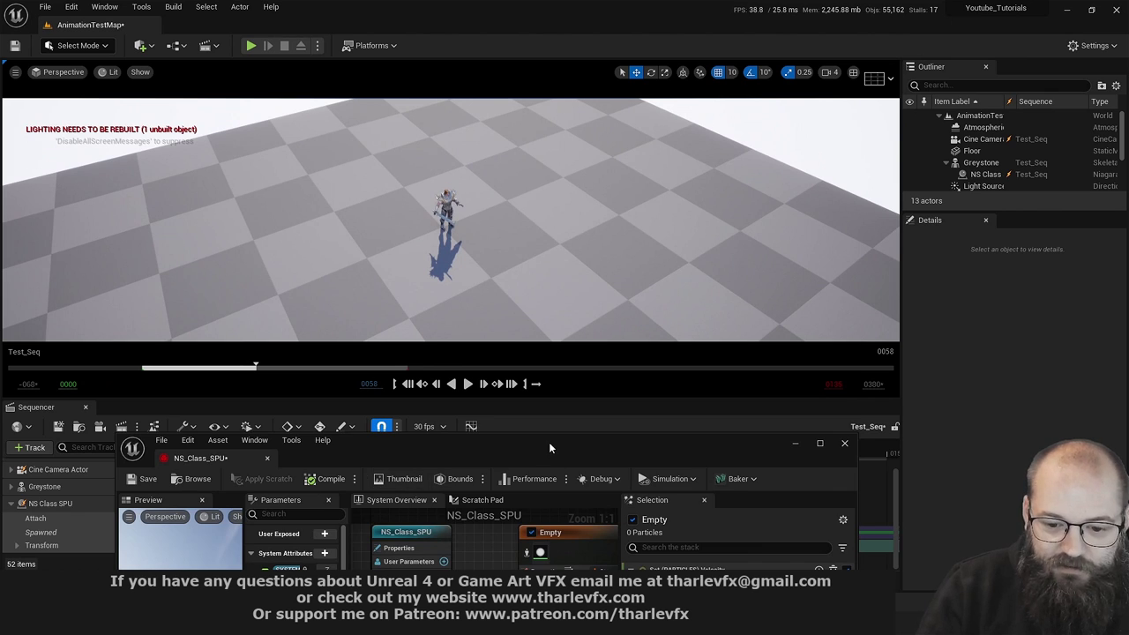
{"action": "left_click_drag", "start_coordinate": [549, 446], "coordinate": [459, 509]}
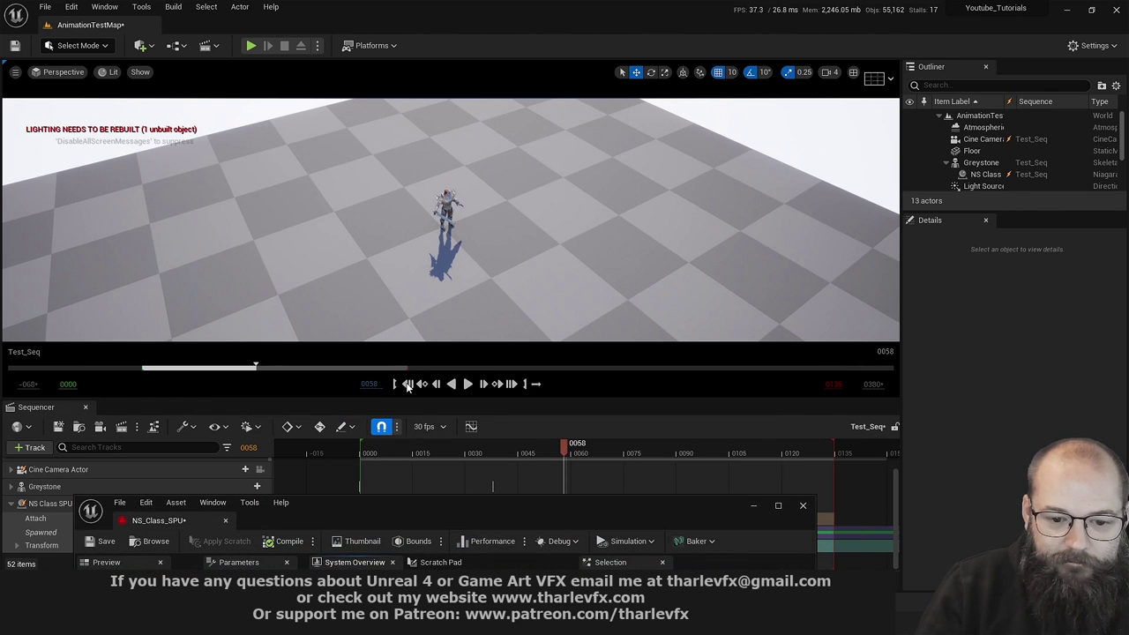
Replay to frame 84, then scrub the timeline around frame 30 to inspect the expanding ring
{"action": "left_click", "coordinate": [408, 384]}
{"action": "left_click", "coordinate": [467, 384]}
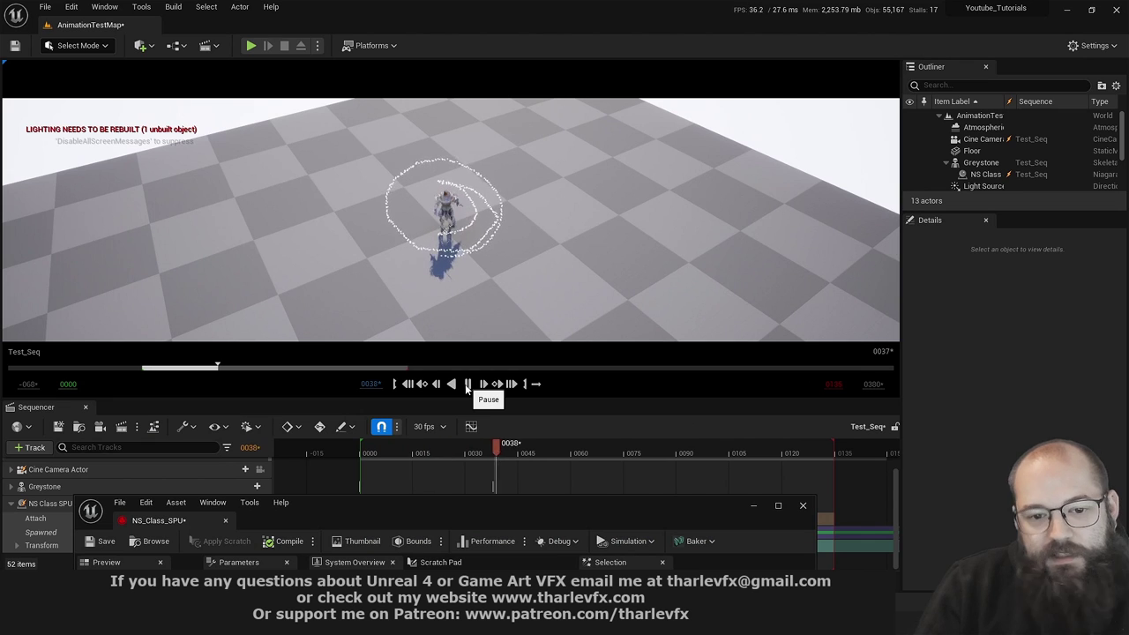
{"action": "left_click", "coordinate": [468, 384]}
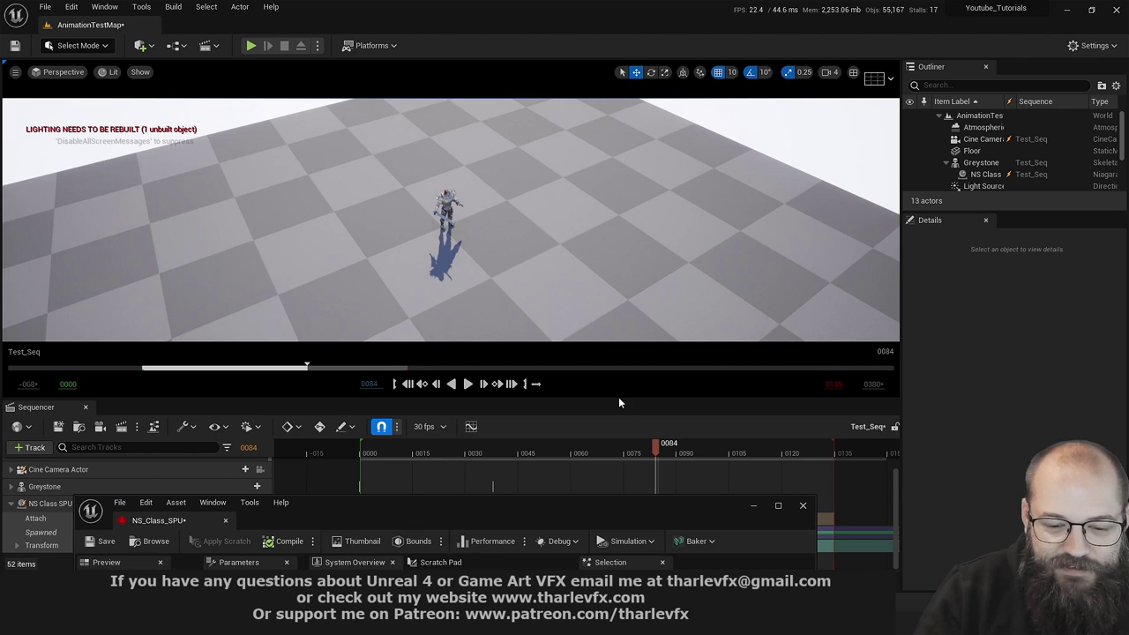
{"action": "left_click_drag", "start_coordinate": [570, 508], "coordinate": [595, 487]}
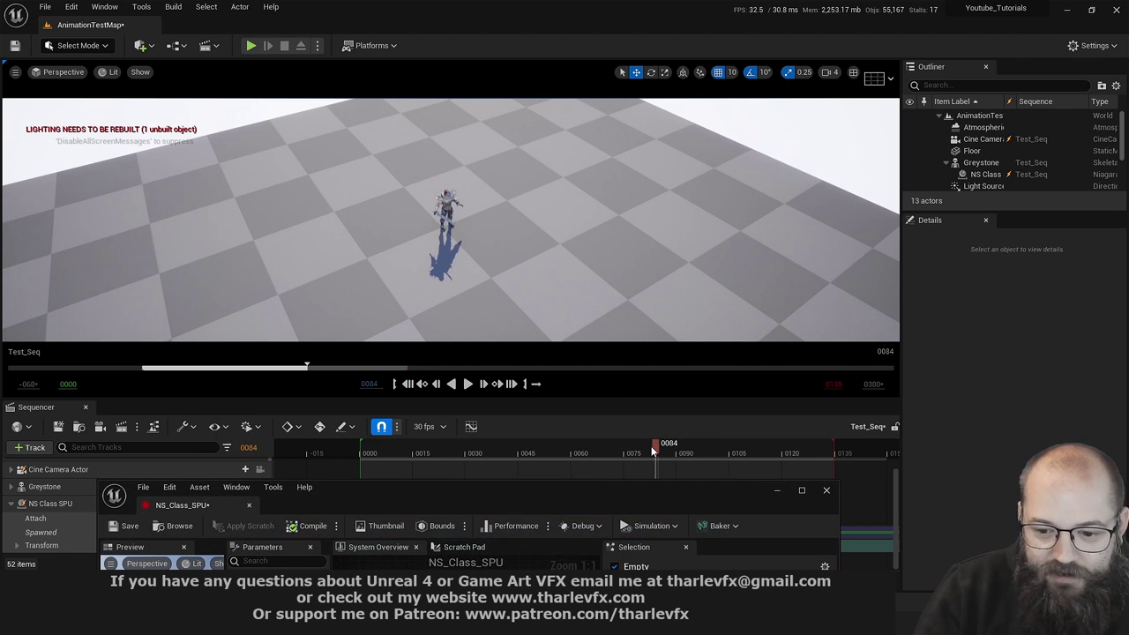
{"action": "left_click", "coordinate": [574, 447]}
{"action": "left_click_drag", "start_coordinate": [560, 441], "coordinate": [487, 438]}
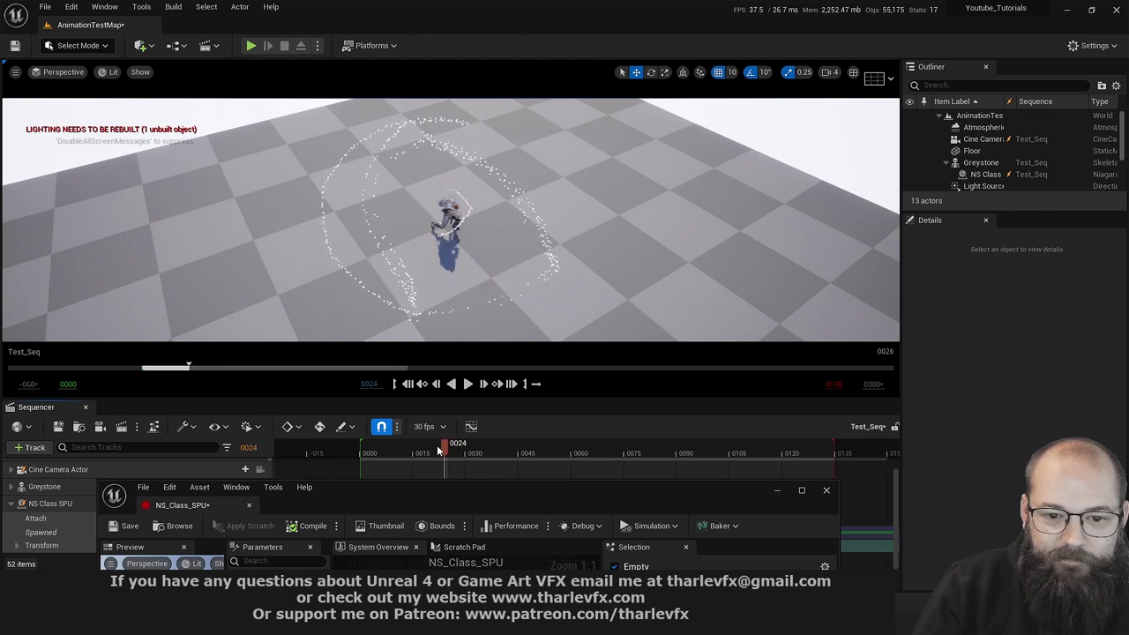
{"action": "left_click_drag", "start_coordinate": [395, 444], "coordinate": [451, 445]}
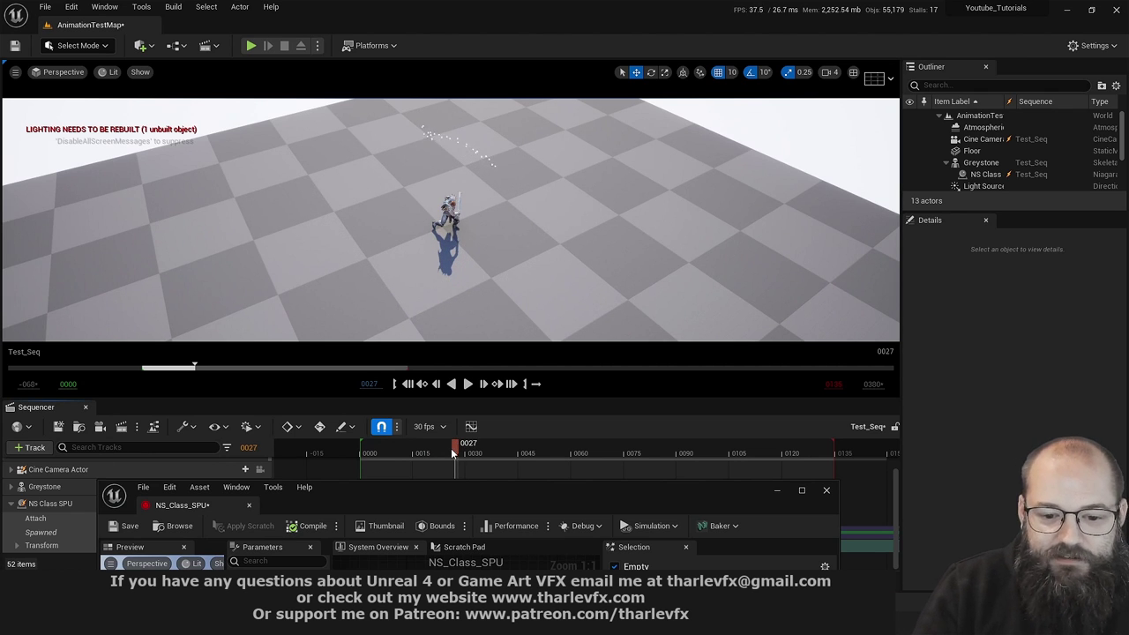
{"action": "left_click_drag", "start_coordinate": [454, 450], "coordinate": [422, 452]}
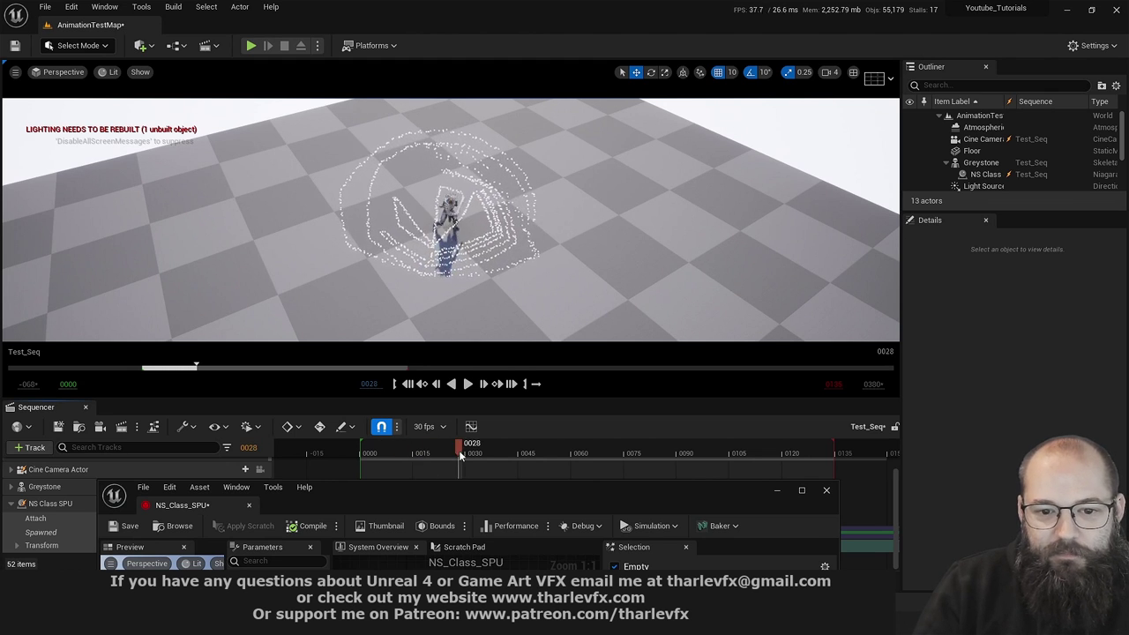
{"action": "left_click_drag", "start_coordinate": [430, 453], "coordinate": [487, 443]}
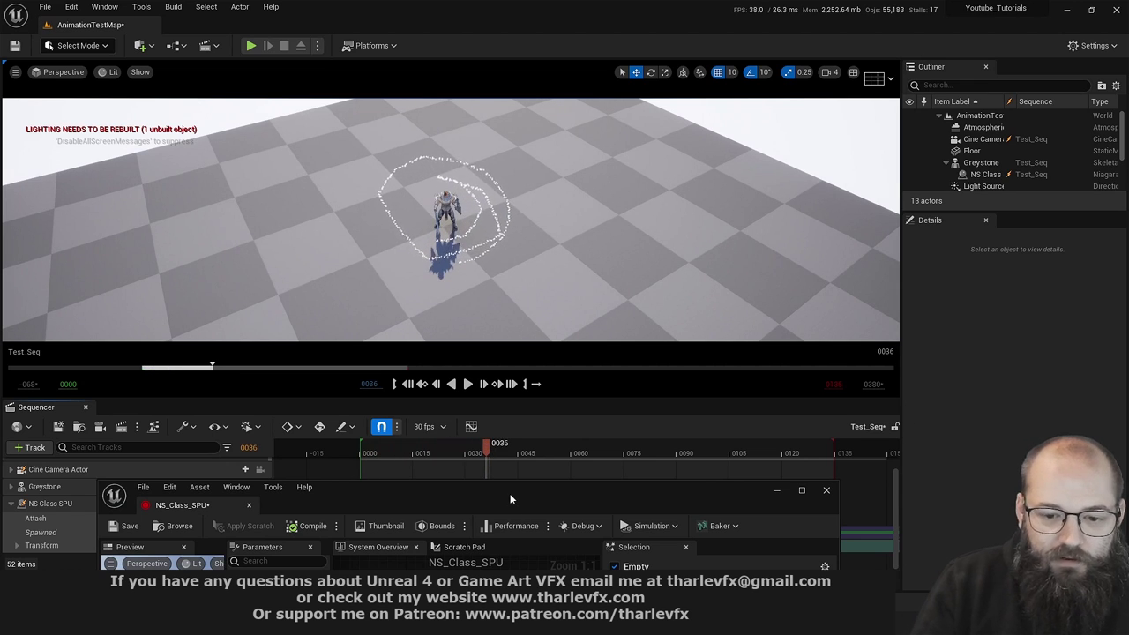
{"action": "left_click_drag", "start_coordinate": [510, 492], "coordinate": [592, 291]}
{"action": "mouse_move", "coordinate": [616, 290]}
{"action": "left_mouse_down"}
{"action": "mouse_move", "coordinate": [597, 289]}
{"action": "mouse_move", "coordinate": [564, 345]}
{"action": "mouse_move", "coordinate": [496, 362]}
{"action": "mouse_move", "coordinate": [498, 441]}
{"action": "left_mouse_up"}
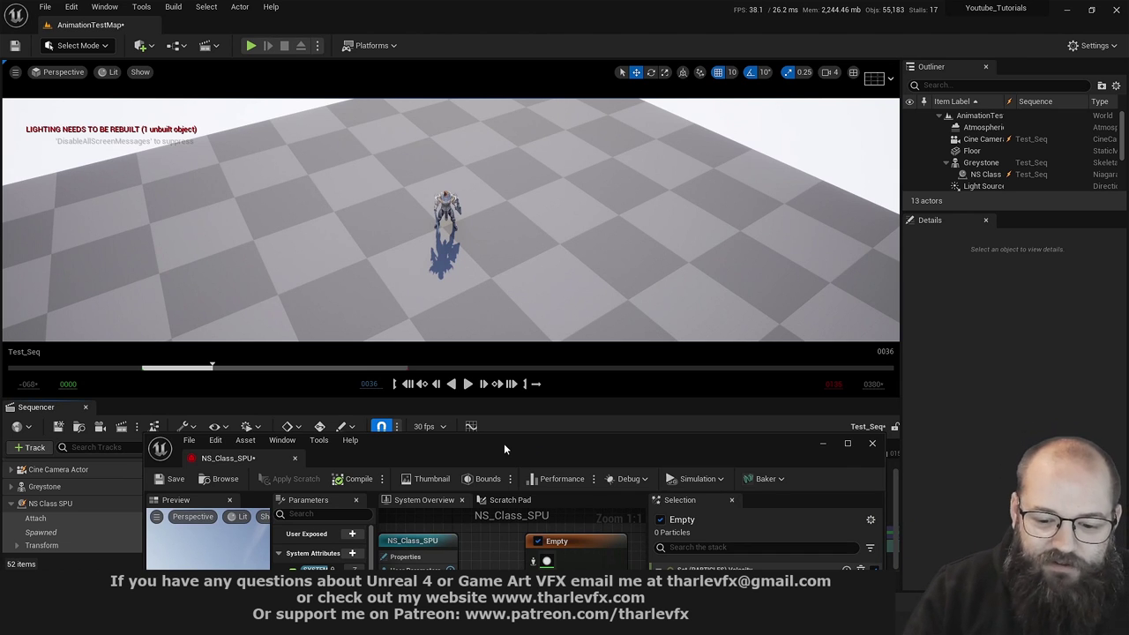
Maximize the NS_Class_SPU editor window, then switch over to the Photoshop sketch
{"action": "double_click", "coordinate": [504, 443]}
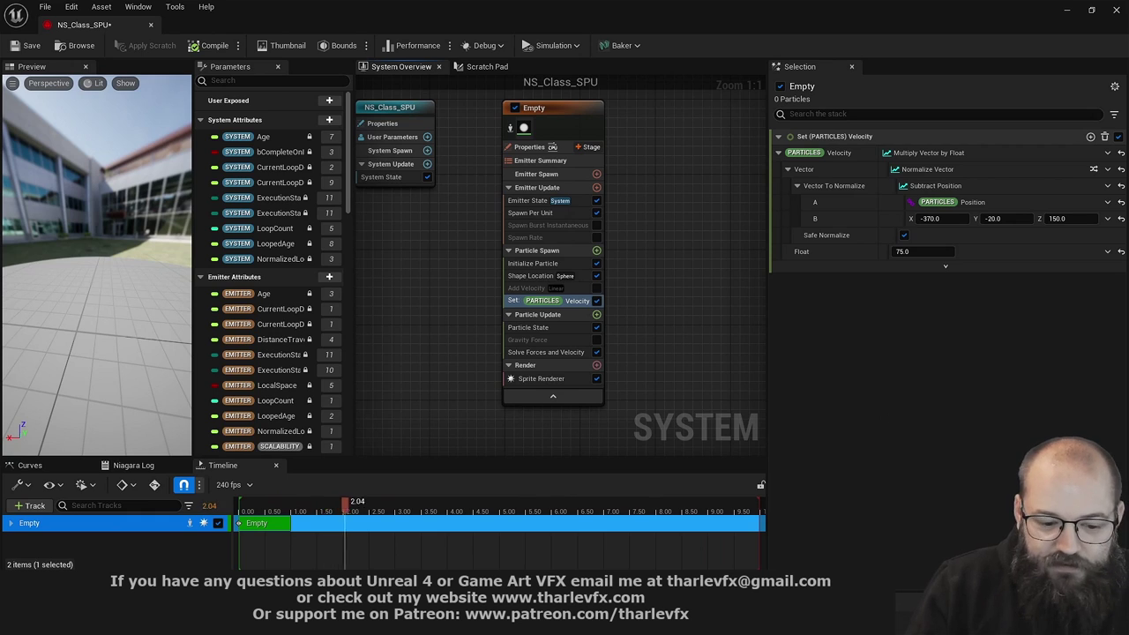
{"action": "key", "text": "alt+Tab"}
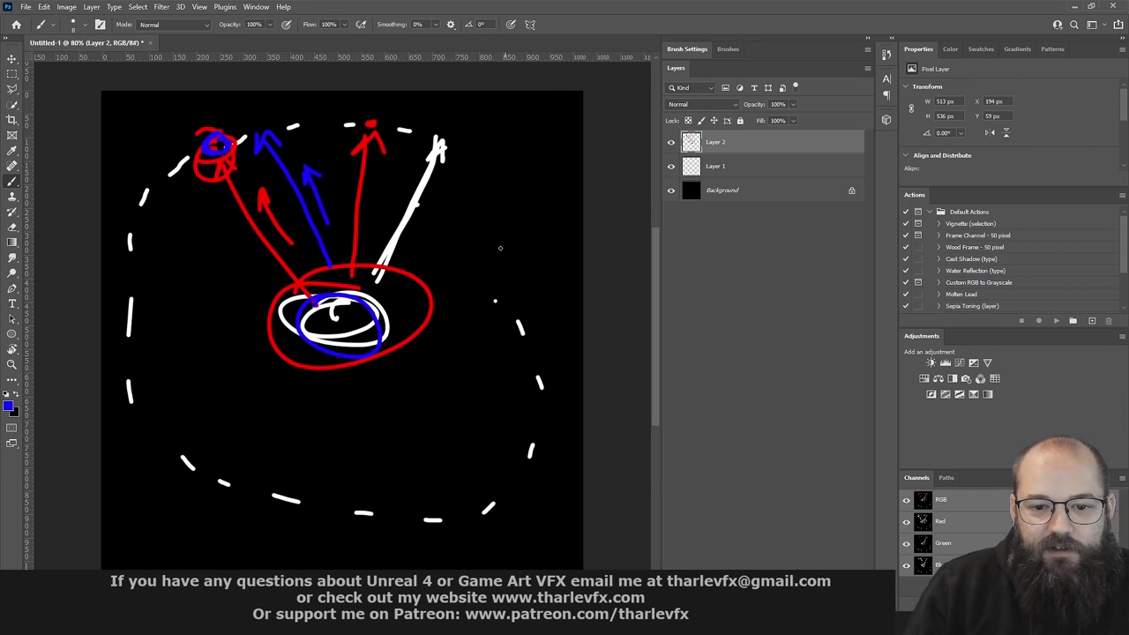
Hide the previous sketch layer, add a new empty layer, and set the foreground colour to white (ffffff)
{"action": "left_click", "coordinate": [670, 165]}
{"action": "key", "text": "ctrl+shift+alt+n"}
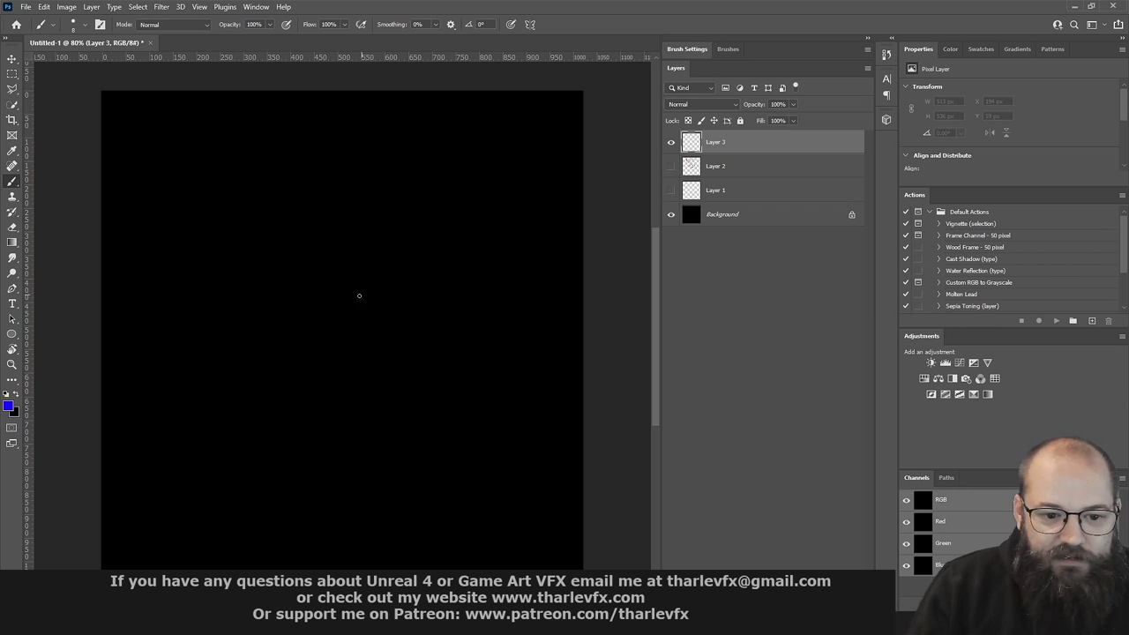
{"action": "left_click", "coordinate": [8, 406]}
{"action": "type", "text": "ffffff"}
{"action": "key", "text": "Return"}
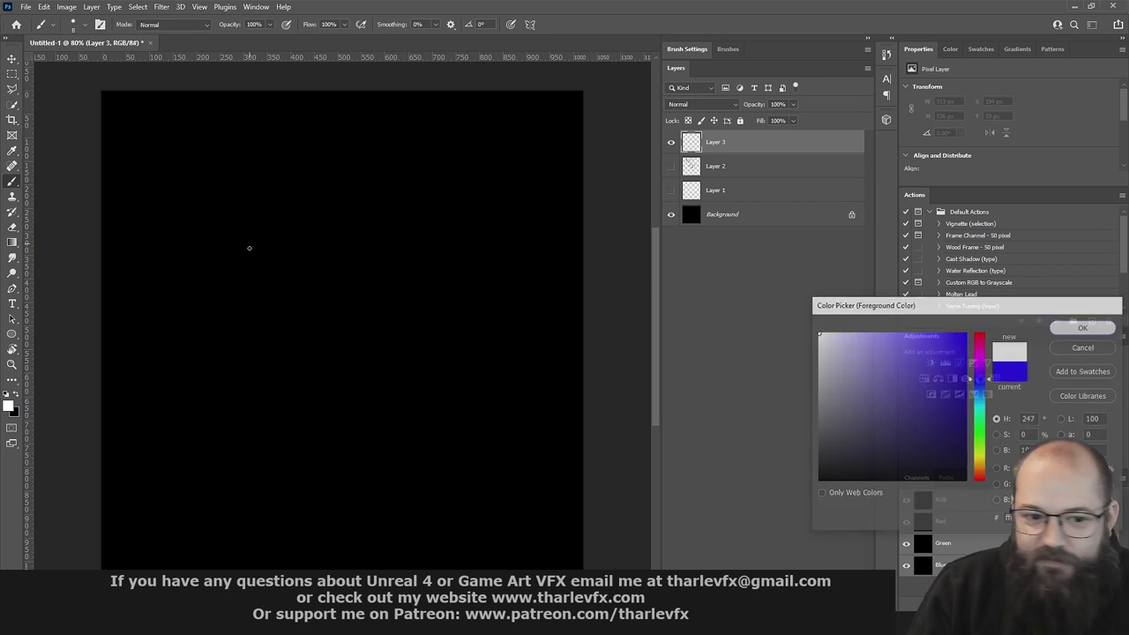
Brush-paint the white character sketch and a looping ring stroke around it
{"action": "key", "text": "b"}
{"action": "left_click_drag", "start_coordinate": [323, 313], "coordinate": [339, 328]}
{"action": "left_click_drag", "start_coordinate": [347, 265], "coordinate": [441, 360]}
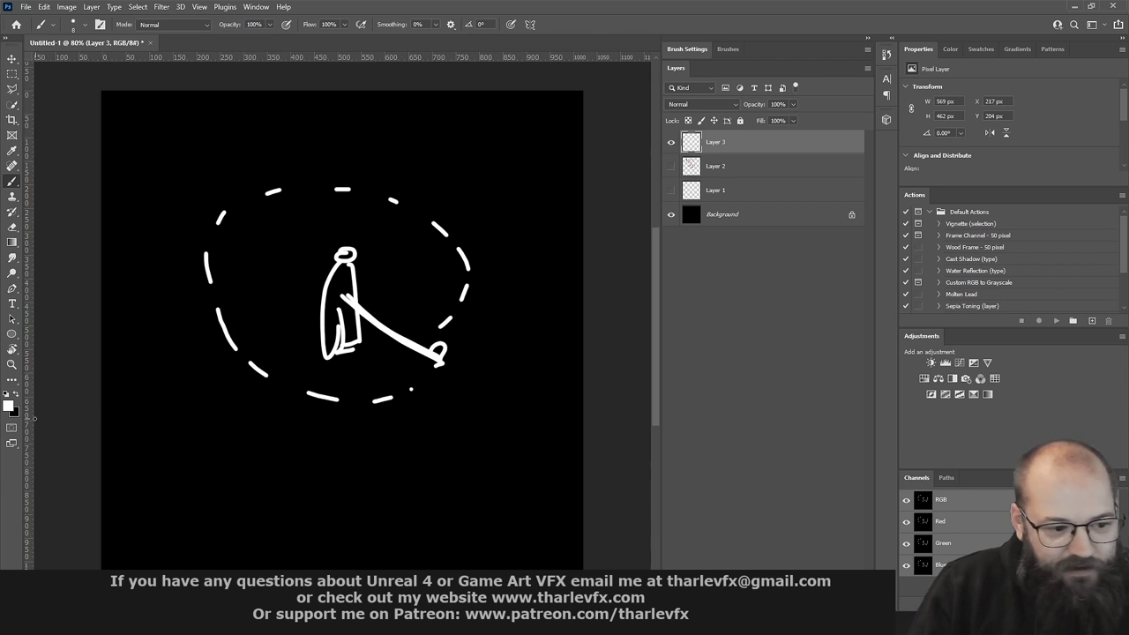
Change the foreground painting colour to a fully saturated red
{"action": "left_click", "coordinate": [9, 404]}
{"action": "left_click", "coordinate": [979, 333]}
{"action": "left_click", "coordinate": [965, 334]}
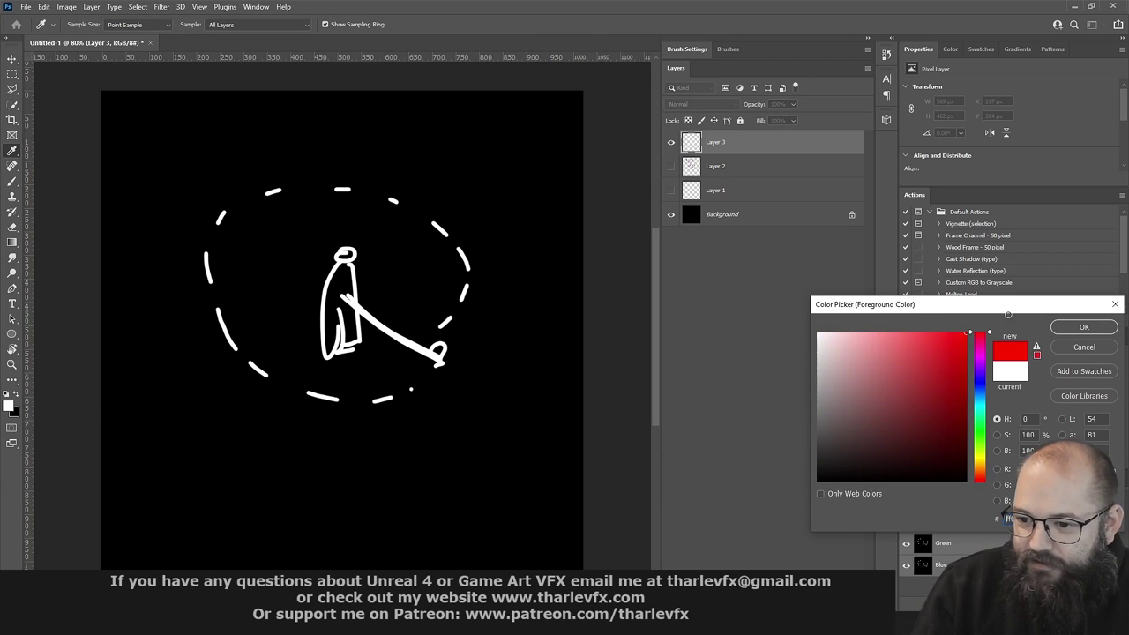
{"action": "left_click", "coordinate": [1084, 326]}
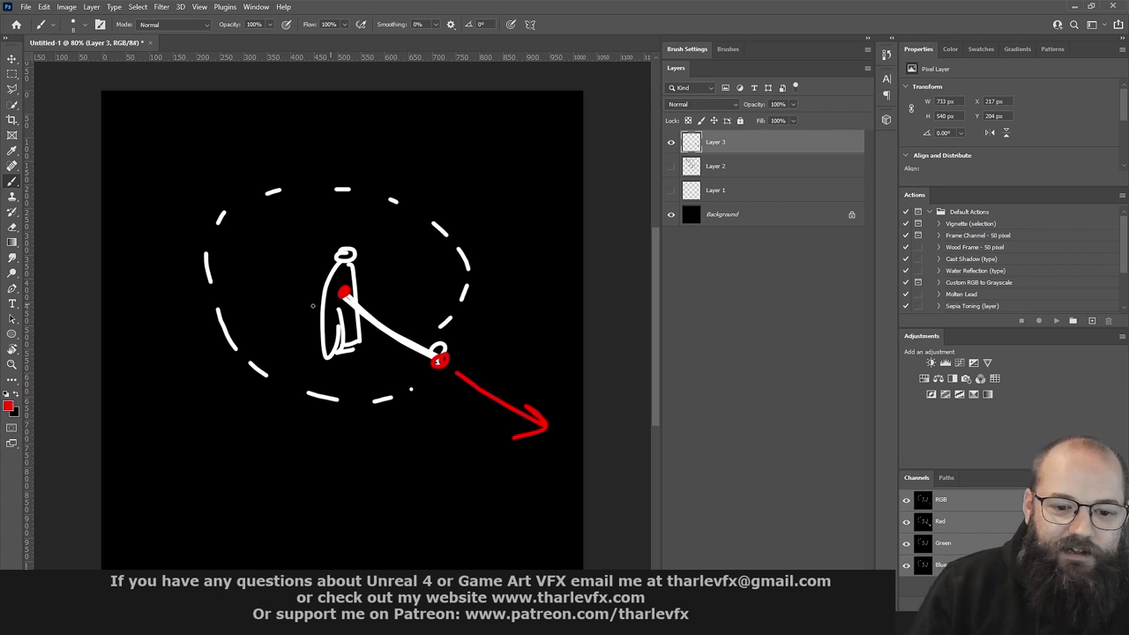
Change the foreground painting colour to blue
{"action": "left_click", "coordinate": [7, 405]}
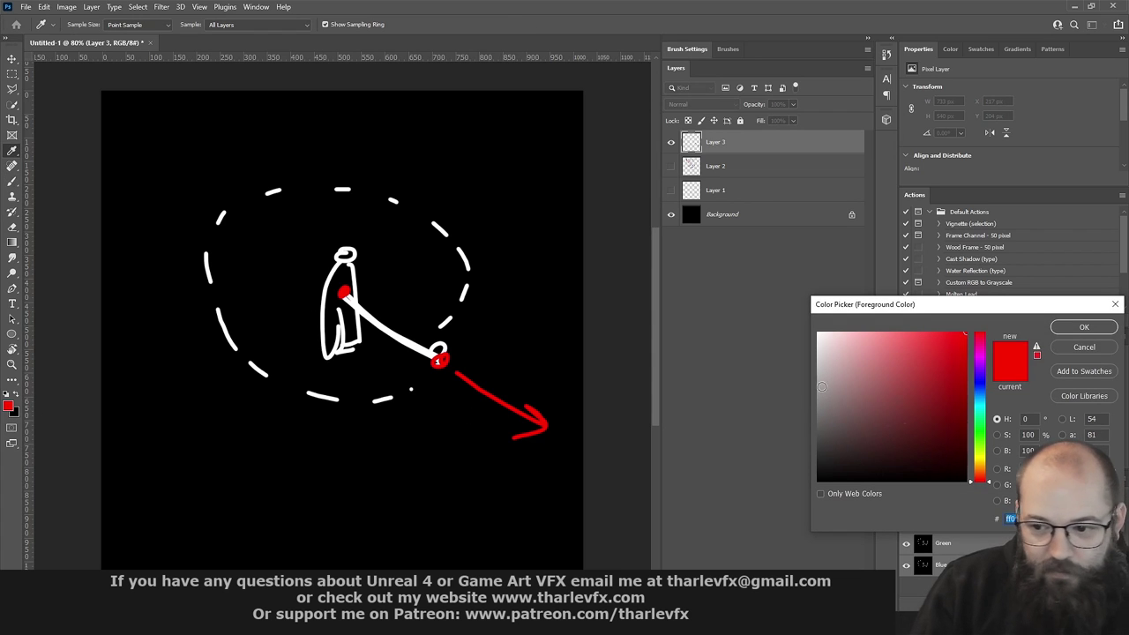
{"action": "left_click", "coordinate": [981, 380]}
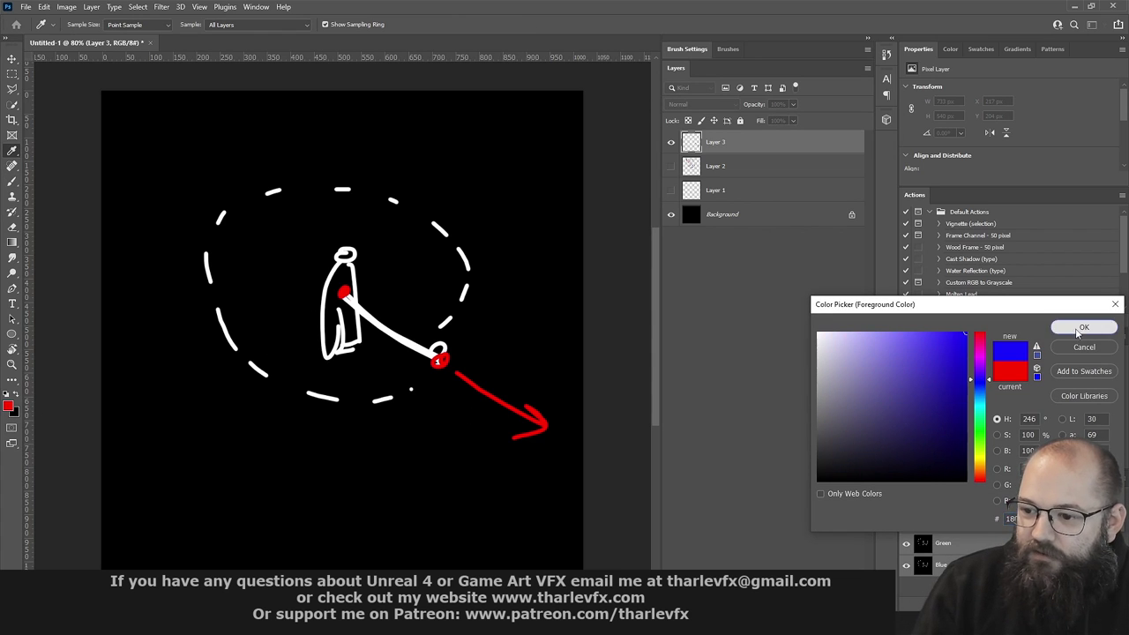
{"action": "left_click", "coordinate": [1108, 329]}
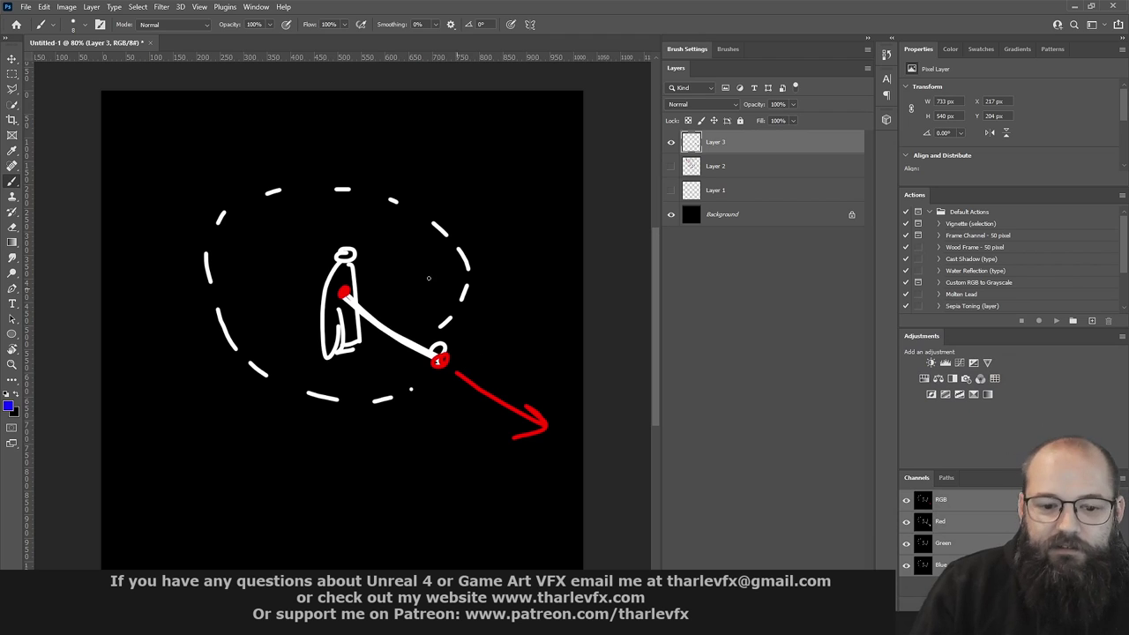
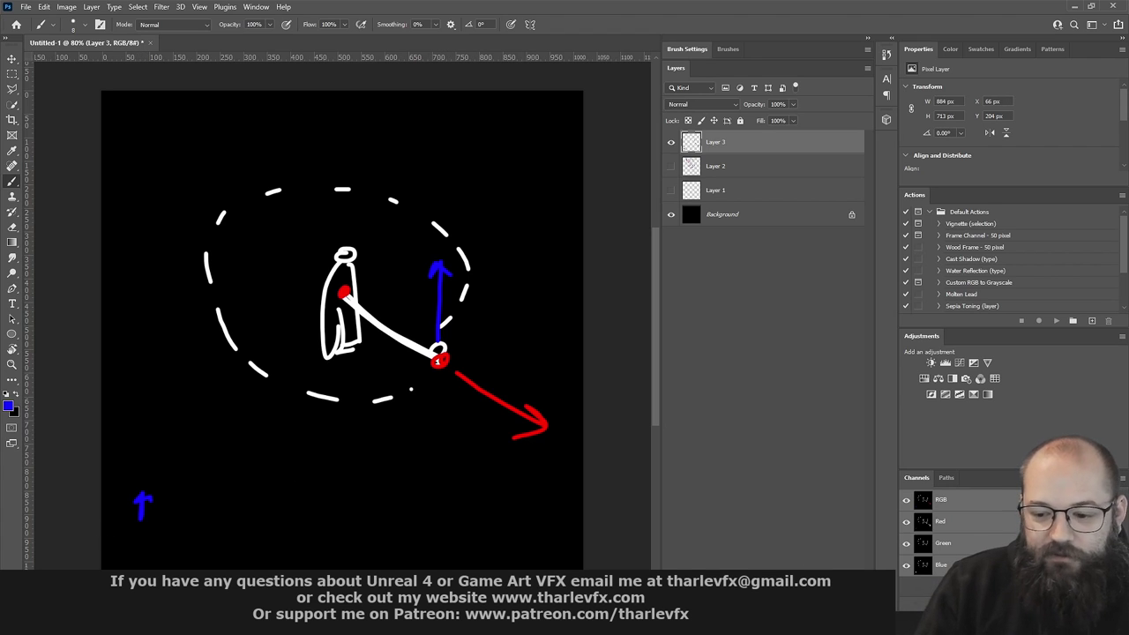
Switch the foreground colour to green and paint green arrows leading away from the red circle
{"action": "left_click", "coordinate": [9, 406]}
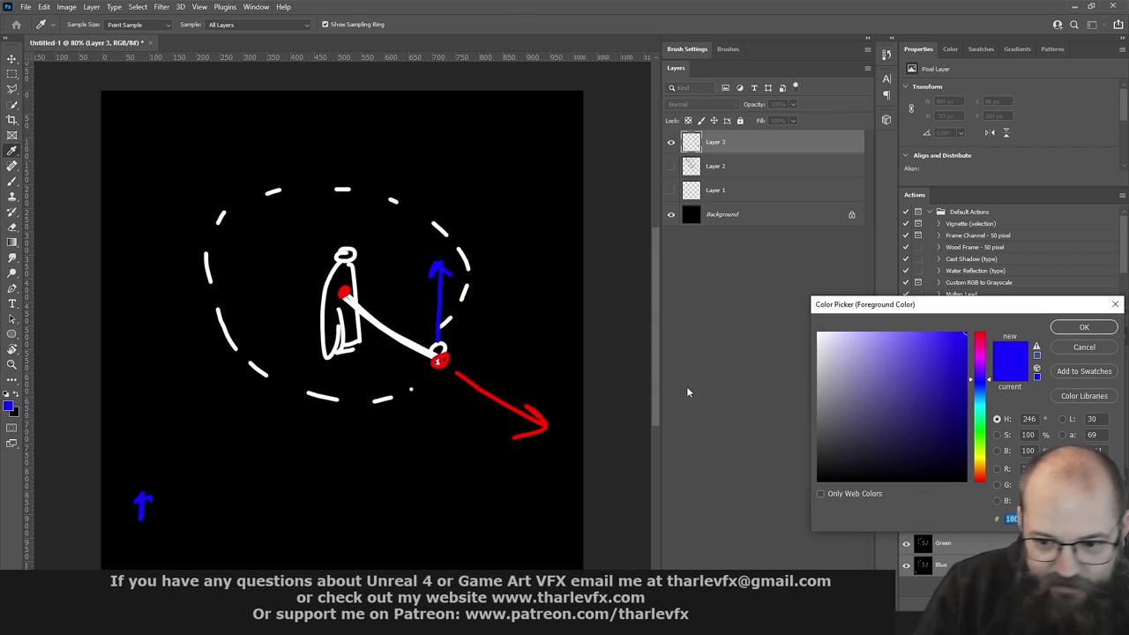
{"action": "left_click", "coordinate": [976, 438]}
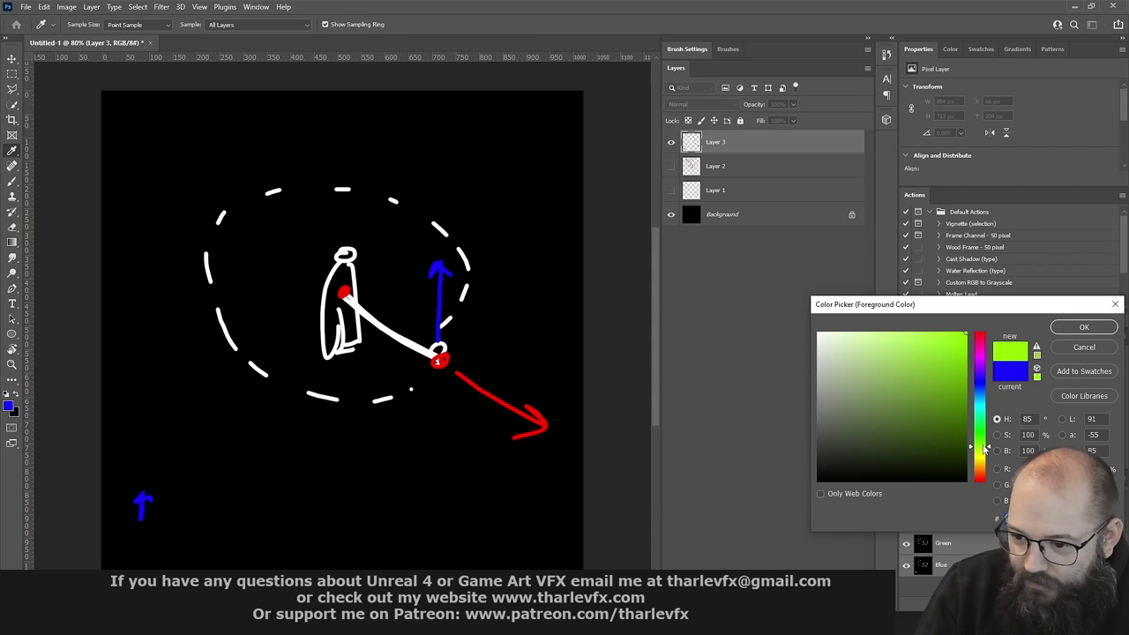
{"action": "left_click", "coordinate": [1084, 328]}
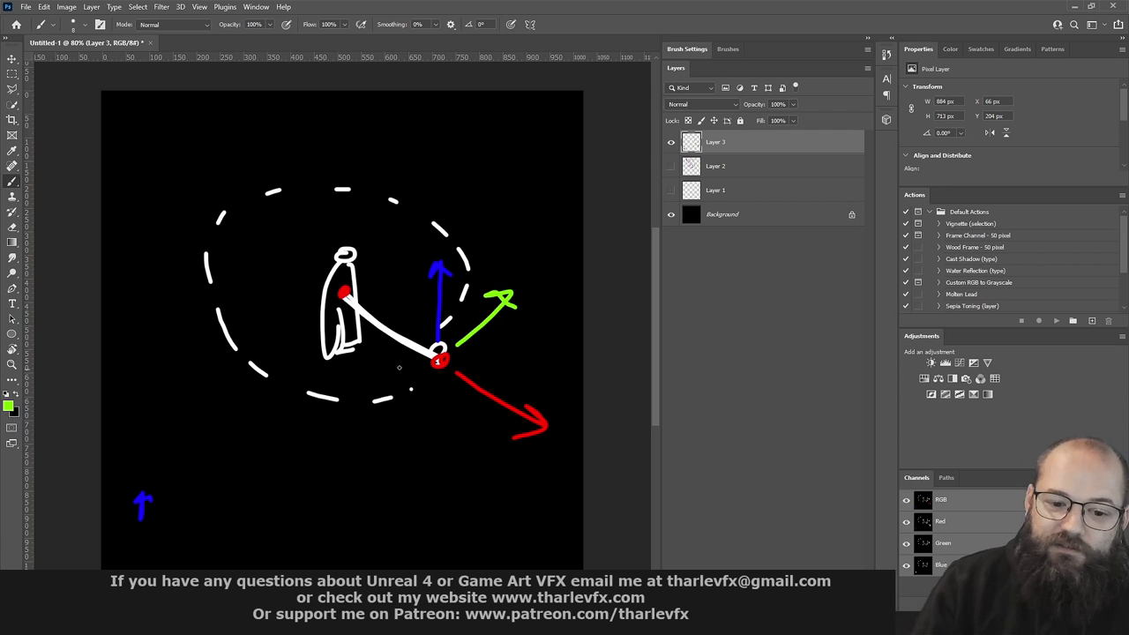
{"action": "left_click_drag", "start_coordinate": [424, 372], "coordinate": [386, 431]}
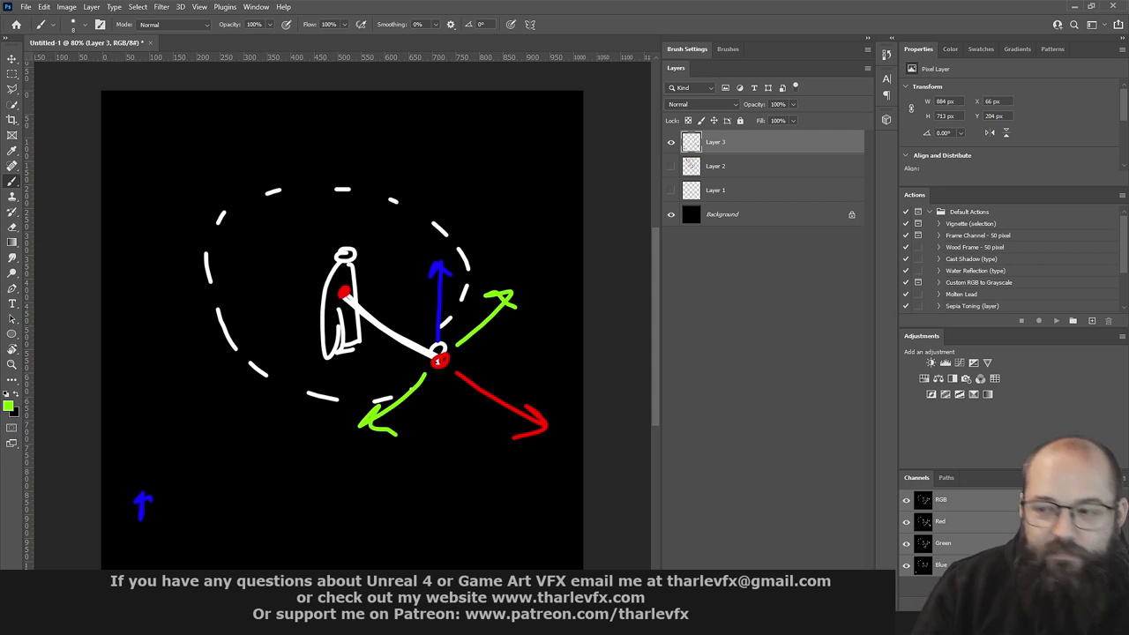
{"action": "left_click", "coordinate": [1075, 6]}
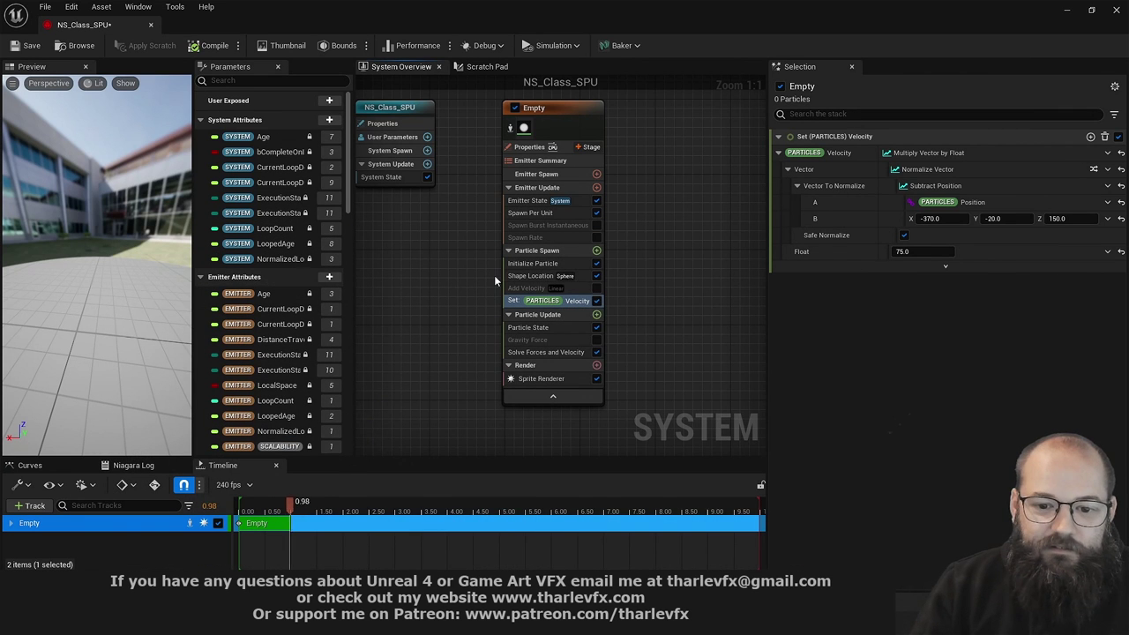
Copy the Set Velocity module into Particle Spawn and disable the original
{"action": "right_click", "coordinate": [572, 302]}
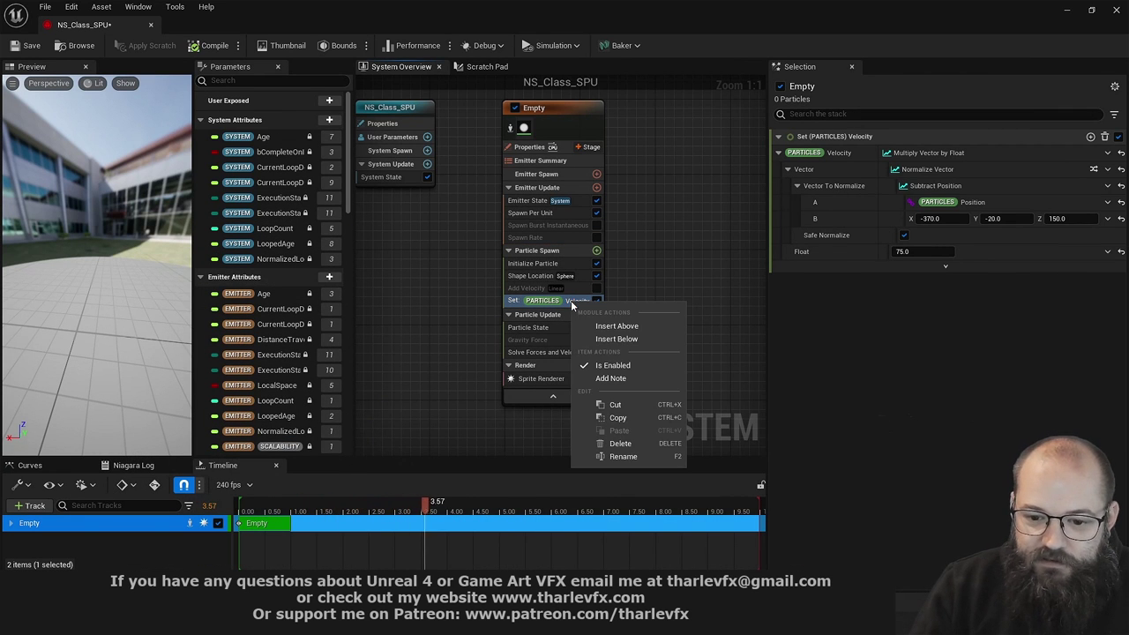
{"action": "left_click", "coordinate": [650, 418]}
{"action": "right_click", "coordinate": [540, 250]}
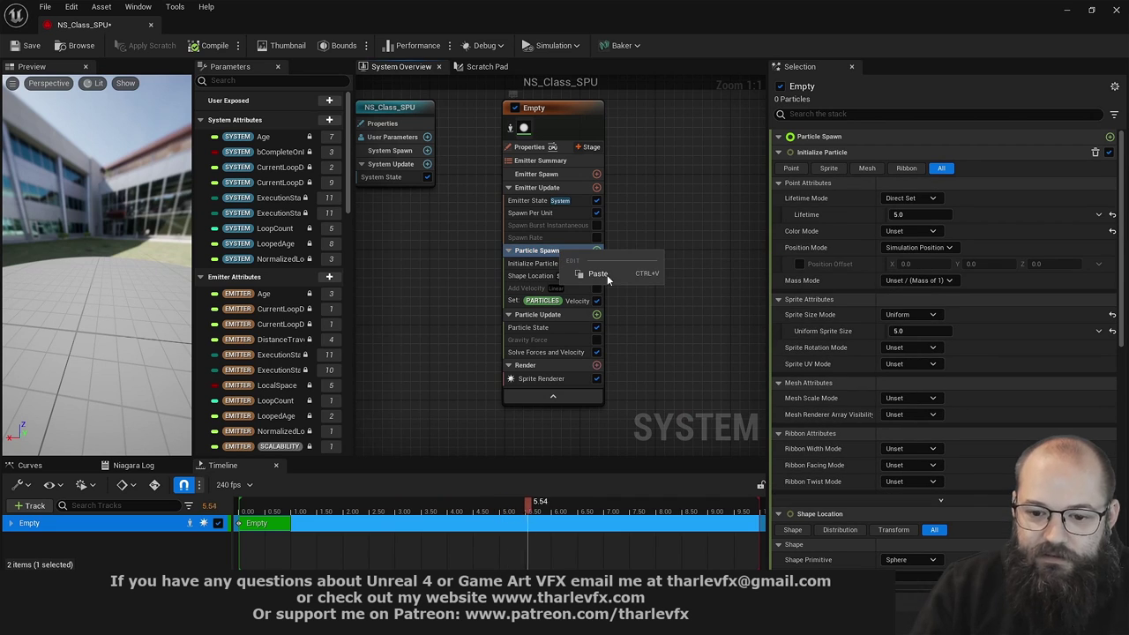
{"action": "left_click", "coordinate": [610, 278]}
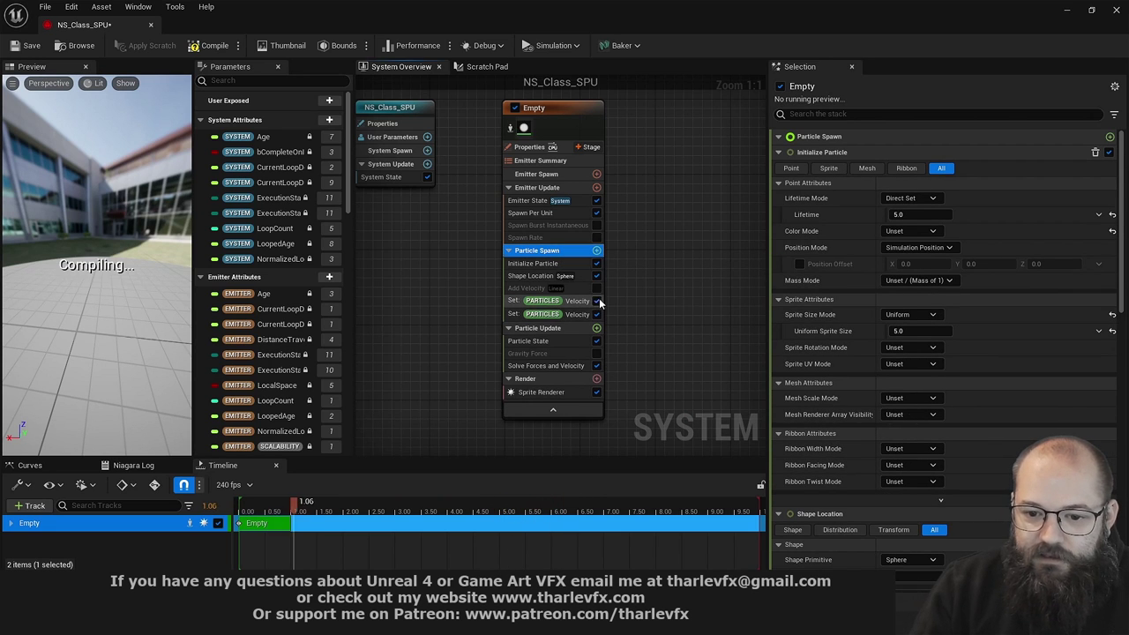
{"action": "left_click", "coordinate": [577, 315]}
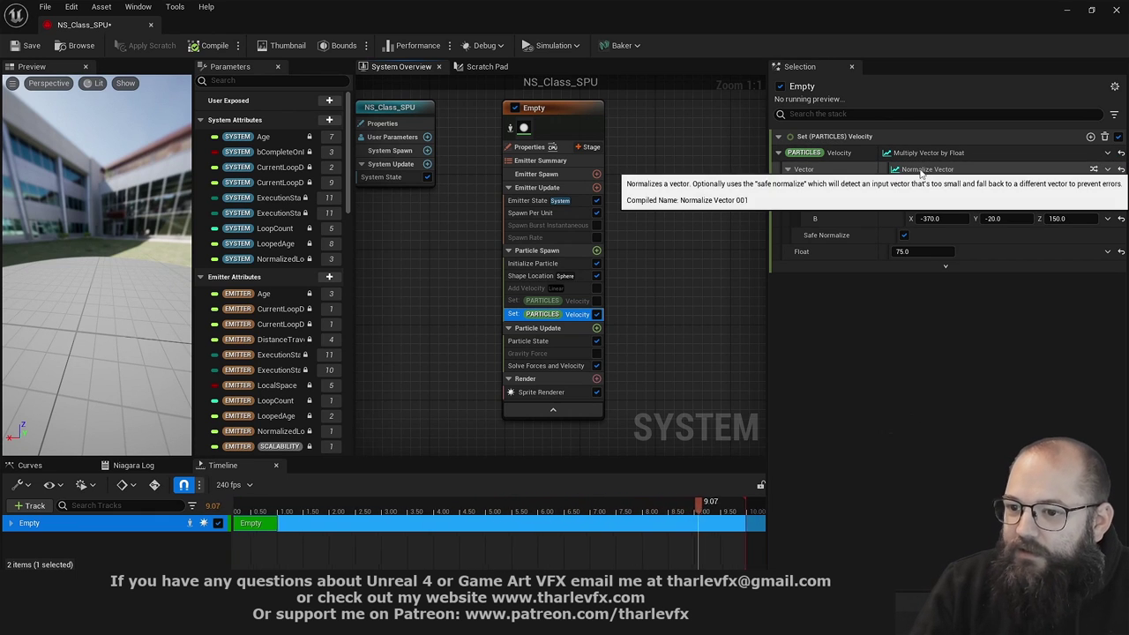
Make Velocity a Cross Product, moving the Normalize Vector input into its Vector B
{"action": "right_click", "coordinate": [928, 171]}
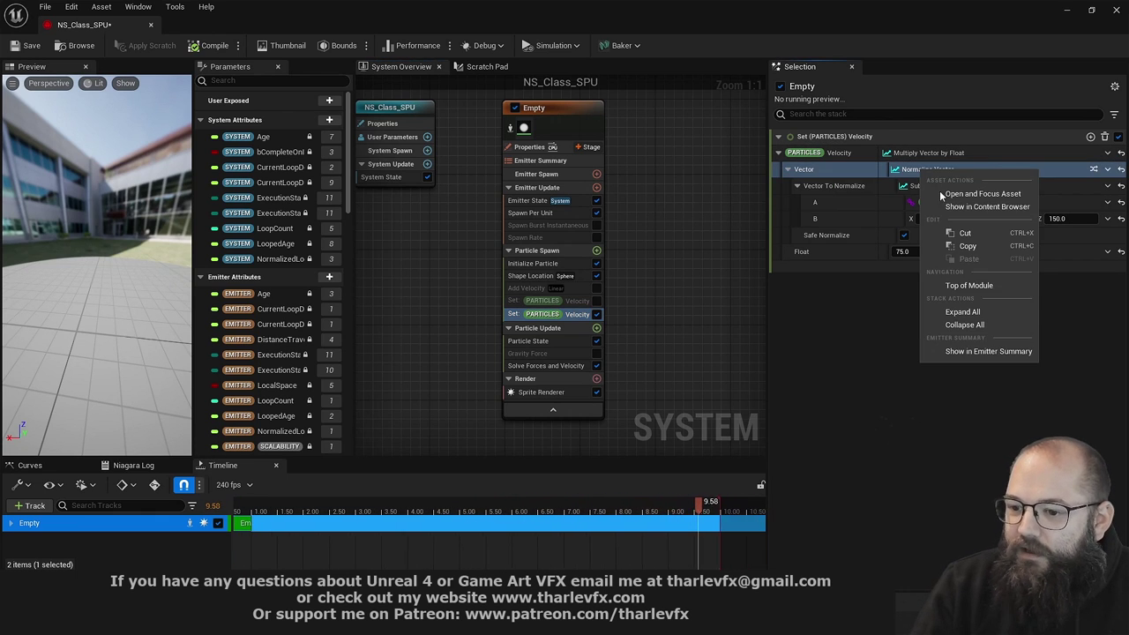
{"action": "left_click", "coordinate": [970, 232]}
{"action": "left_click", "coordinate": [1108, 169]}
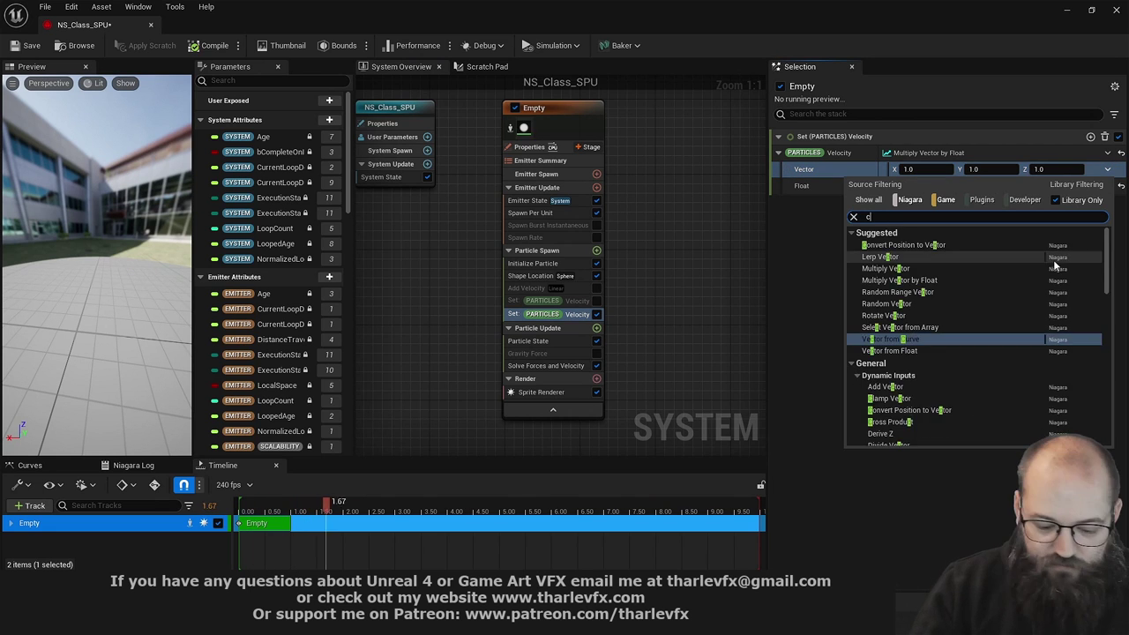
{"action": "type", "text": "cross"}
{"action": "left_click", "coordinate": [907, 244]}
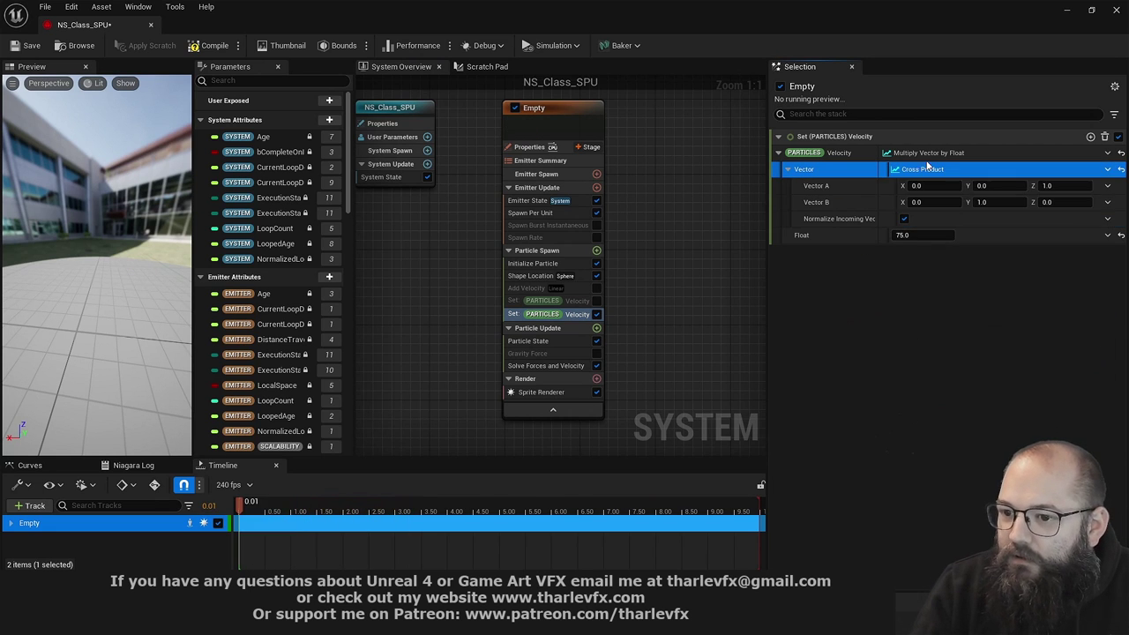
{"action": "right_click", "coordinate": [841, 203]}
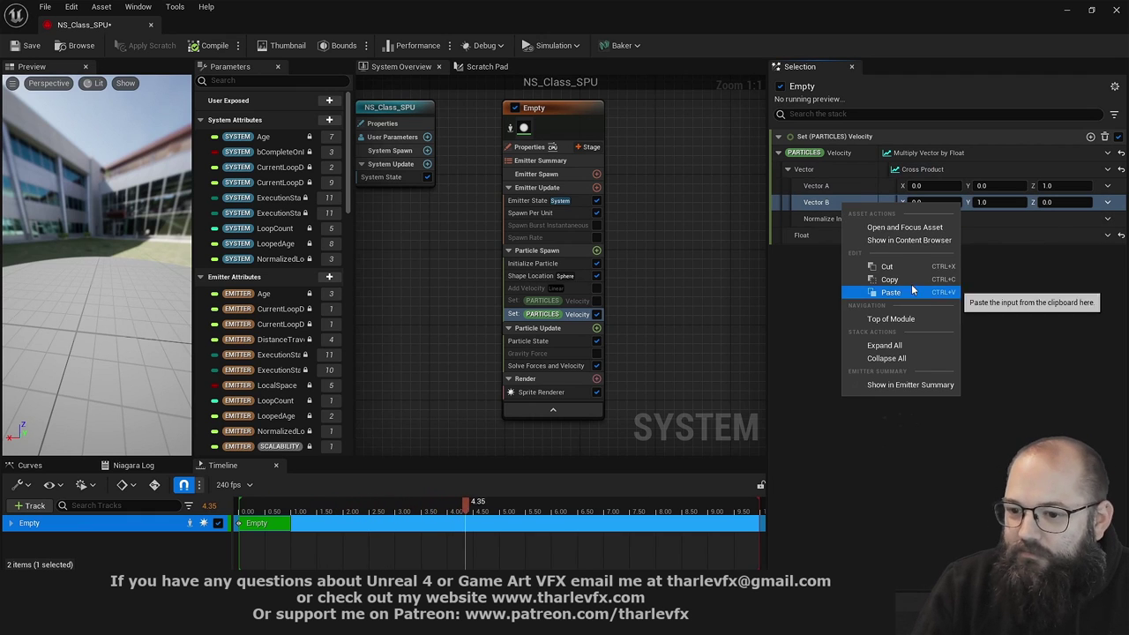
{"action": "left_click", "coordinate": [854, 292]}
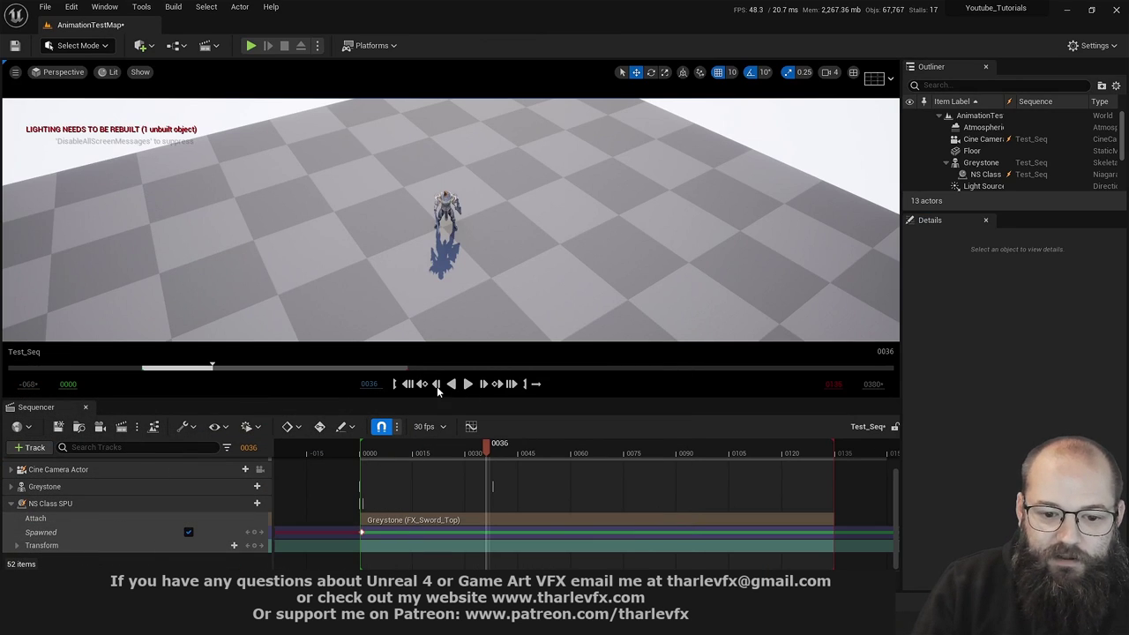
{"action": "left_click", "coordinate": [408, 383]}
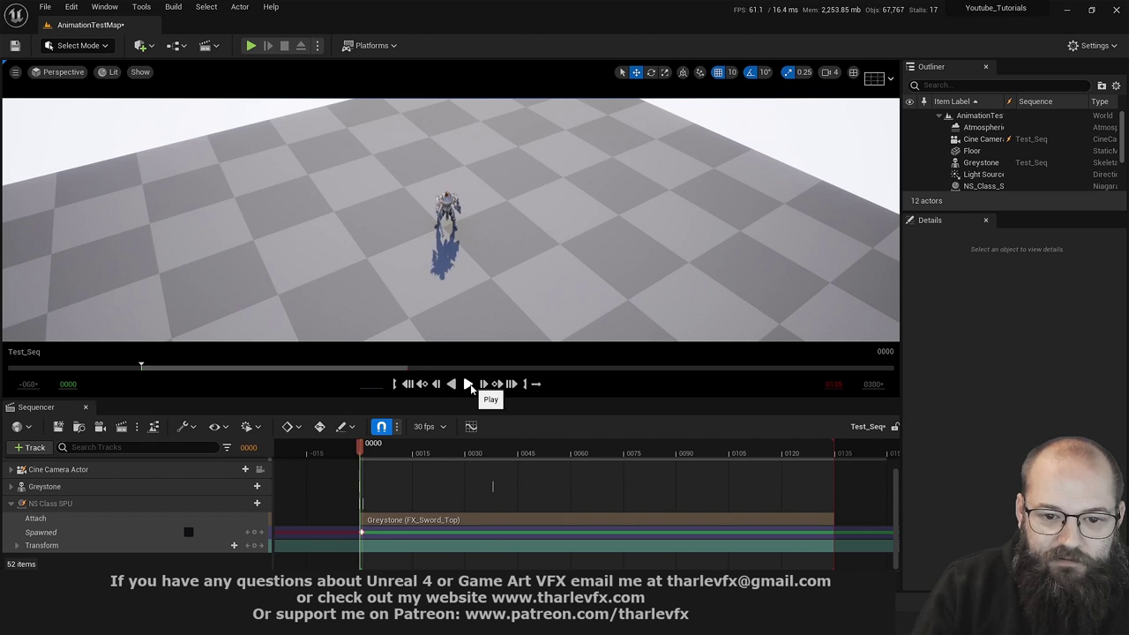
Play the sequence, then set the velocity multiplier Float to -75
{"action": "left_click", "coordinate": [468, 384]}
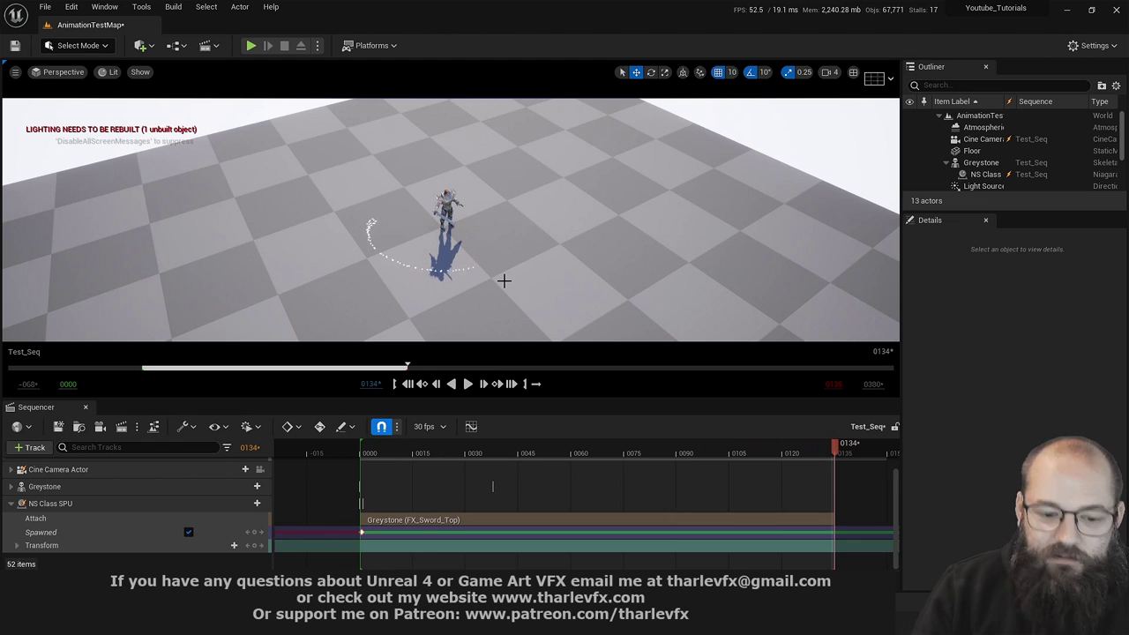
{"action": "key", "text": "alt+Tab"}
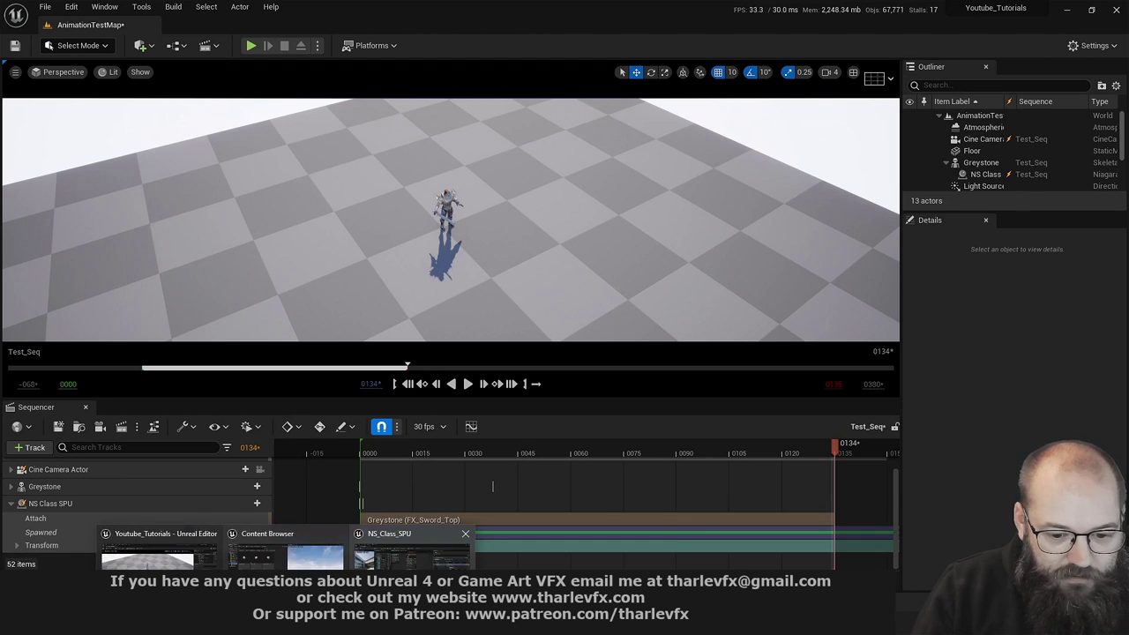
{"action": "left_click", "coordinate": [412, 548]}
{"action": "left_click", "coordinate": [925, 301]}
{"action": "type", "text": "-75"}
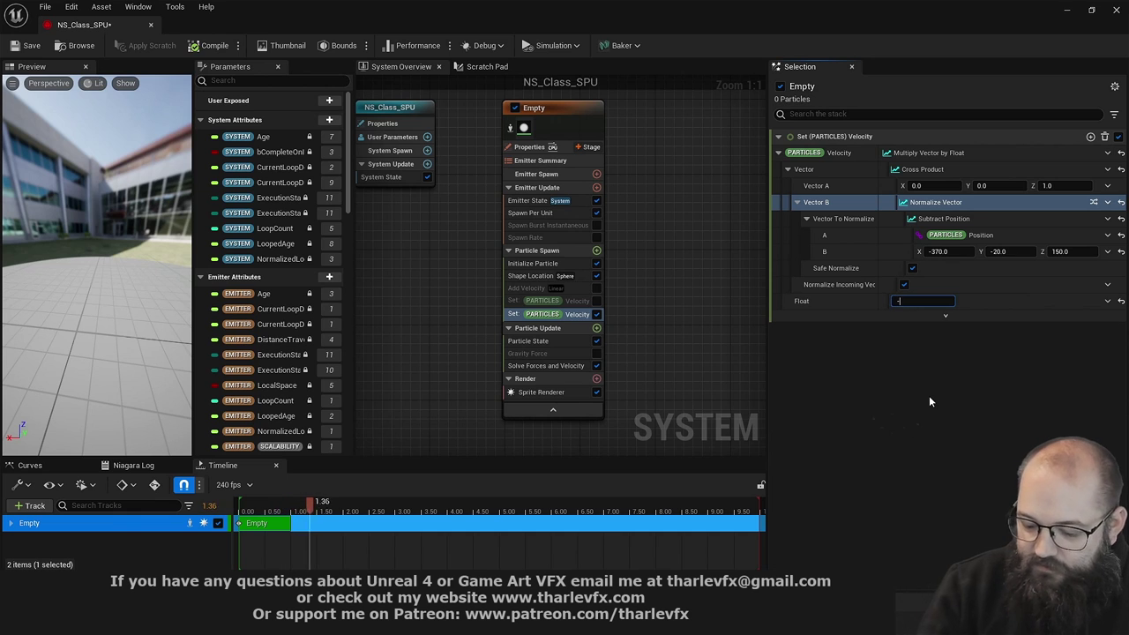
{"action": "key", "text": "Return"}
{"action": "left_click", "coordinate": [1066, 11]}
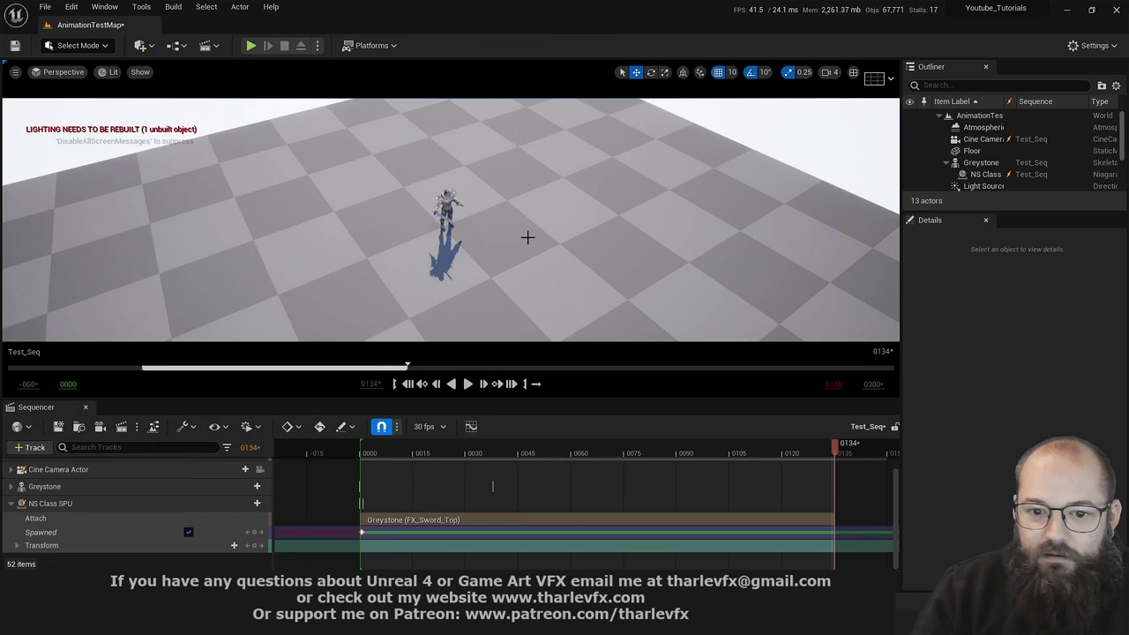
Rewind and replay the Sequencer to watch the particle ring swirl around the character
{"action": "left_click", "coordinate": [408, 384]}
{"action": "left_click", "coordinate": [468, 384]}
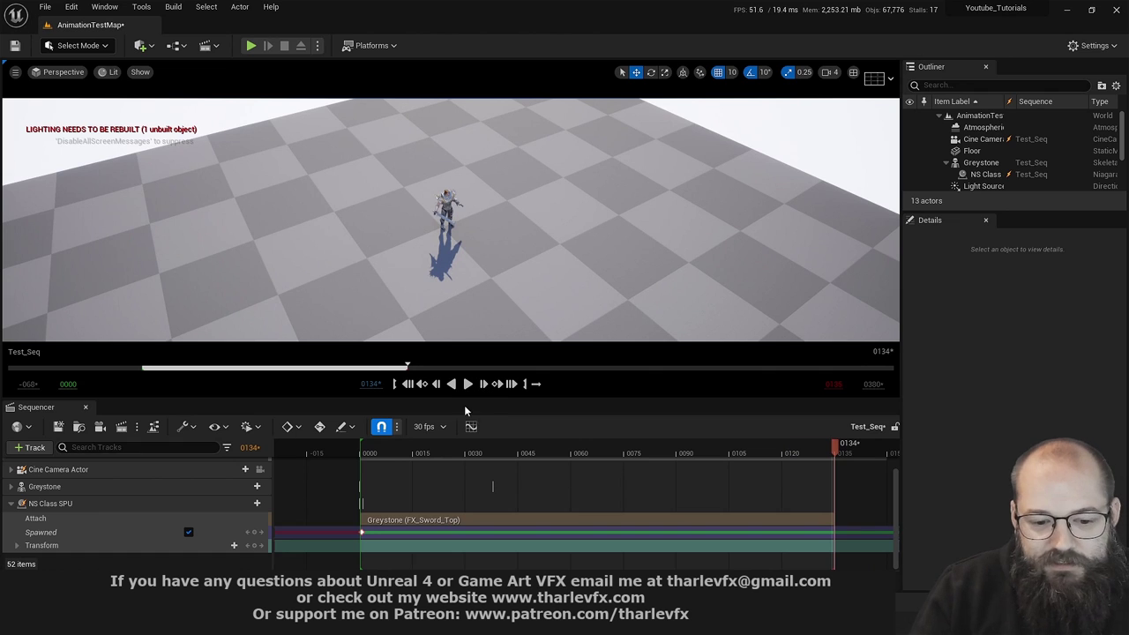
{"action": "left_click_drag", "start_coordinate": [476, 453], "coordinate": [344, 453]}
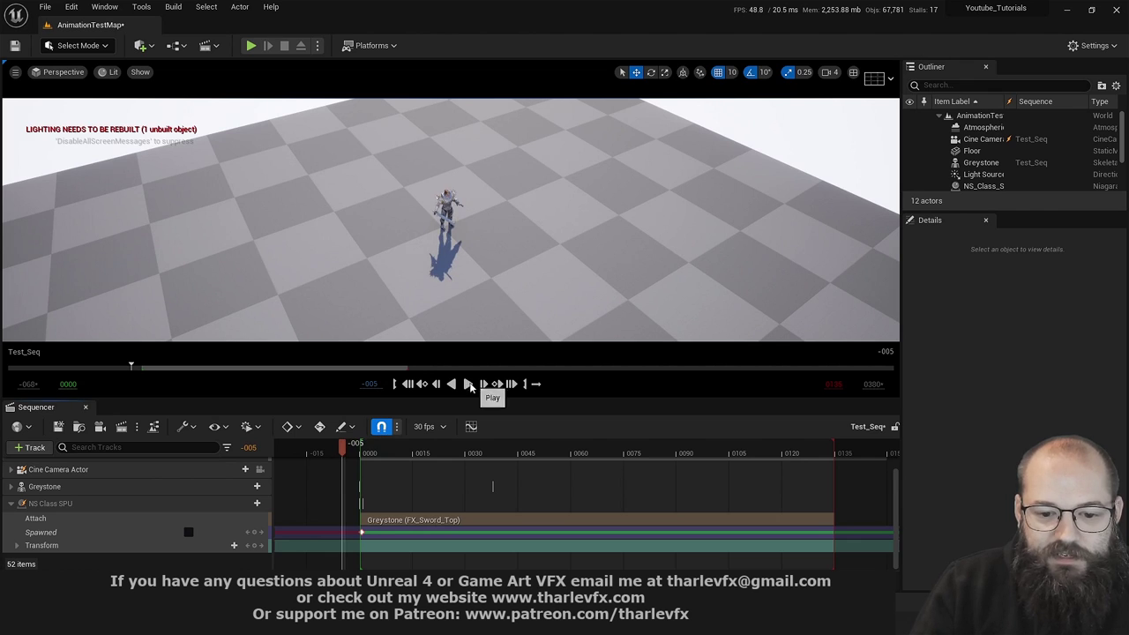
{"action": "left_click", "coordinate": [468, 383]}
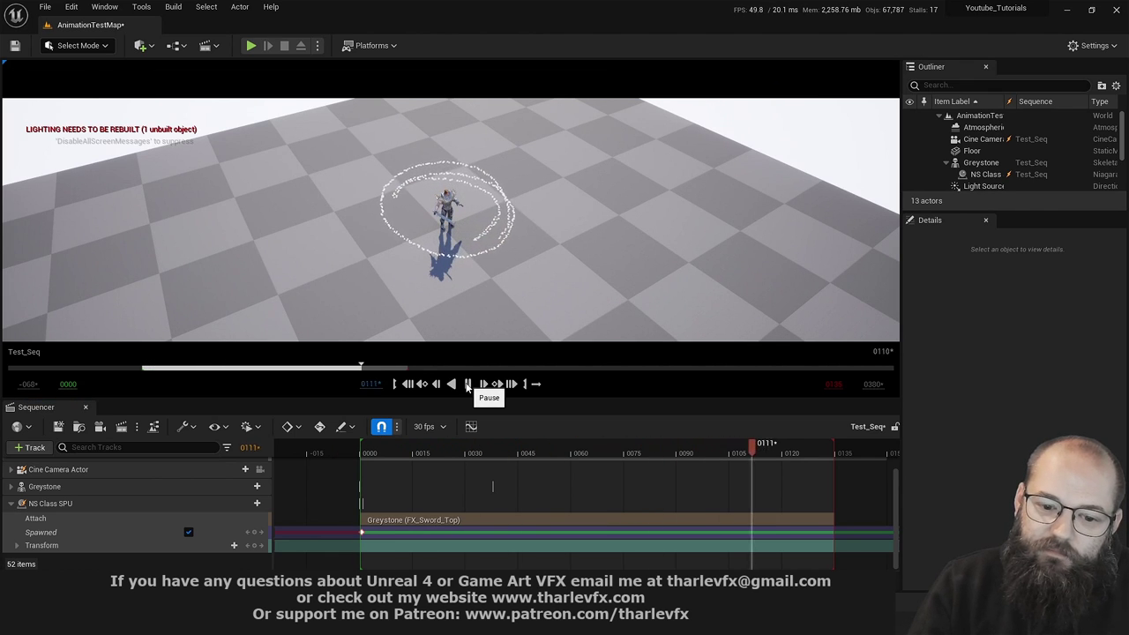
{"action": "key", "text": "alt+Tab"}
{"action": "key", "text": "alt+Tab"}
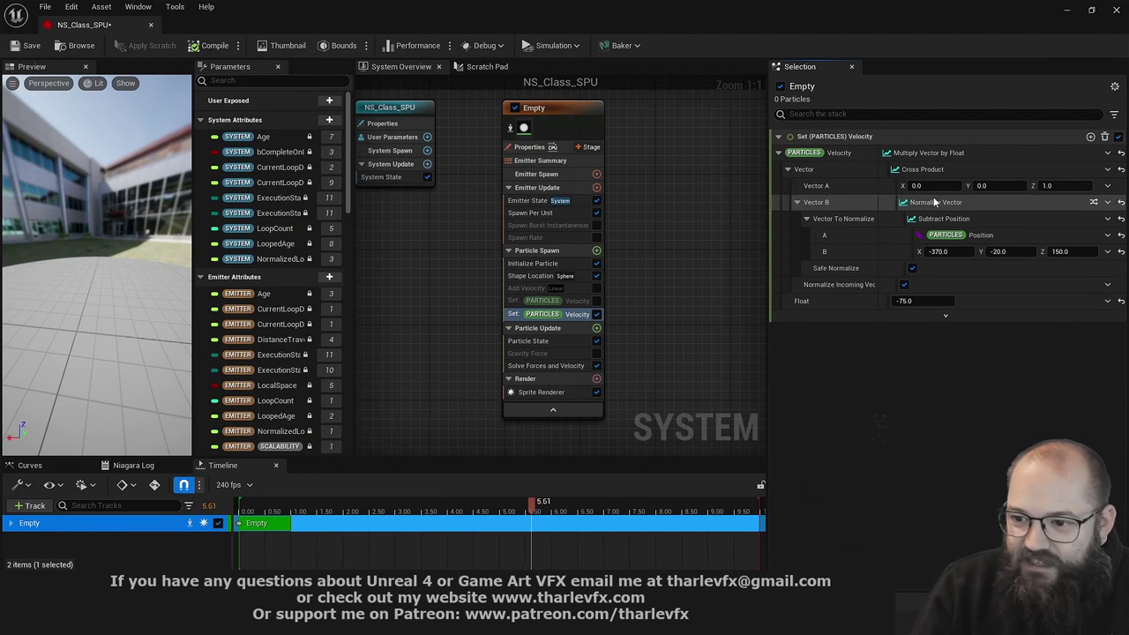
Set the velocity multiplier back to 75, make Vector A (0, 0, -1), and replay the sequence
{"action": "left_click", "coordinate": [918, 300]}
{"action": "type", "text": "75"}
{"action": "key", "text": "Return"}
{"action": "left_click", "coordinate": [1059, 185]}
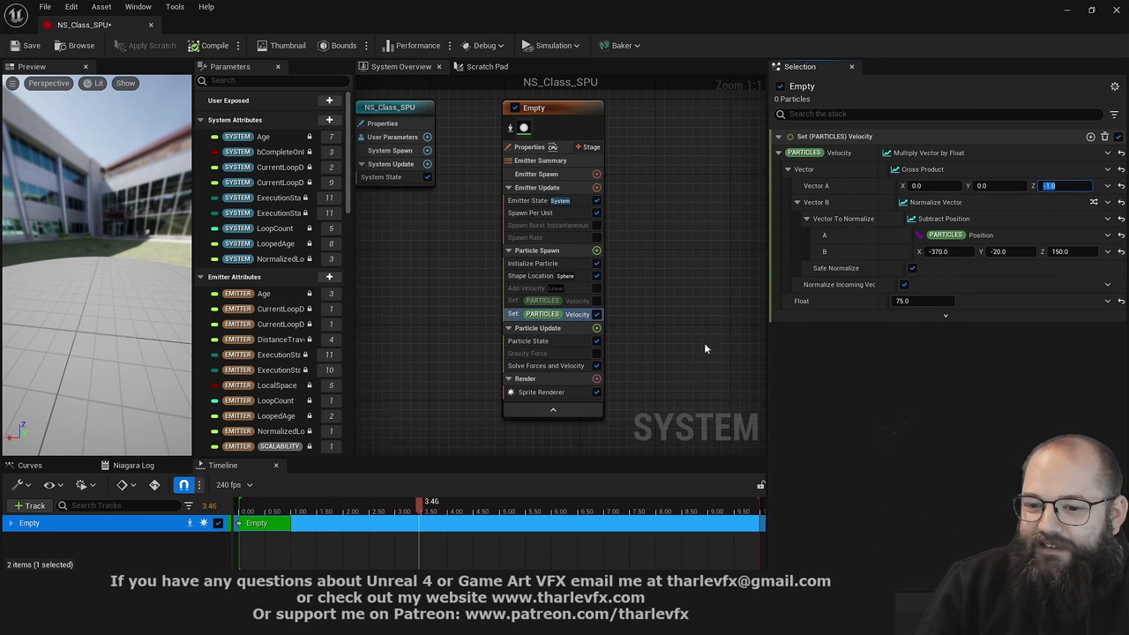
{"action": "left_click", "coordinate": [1067, 10]}
{"action": "left_click", "coordinate": [468, 384]}
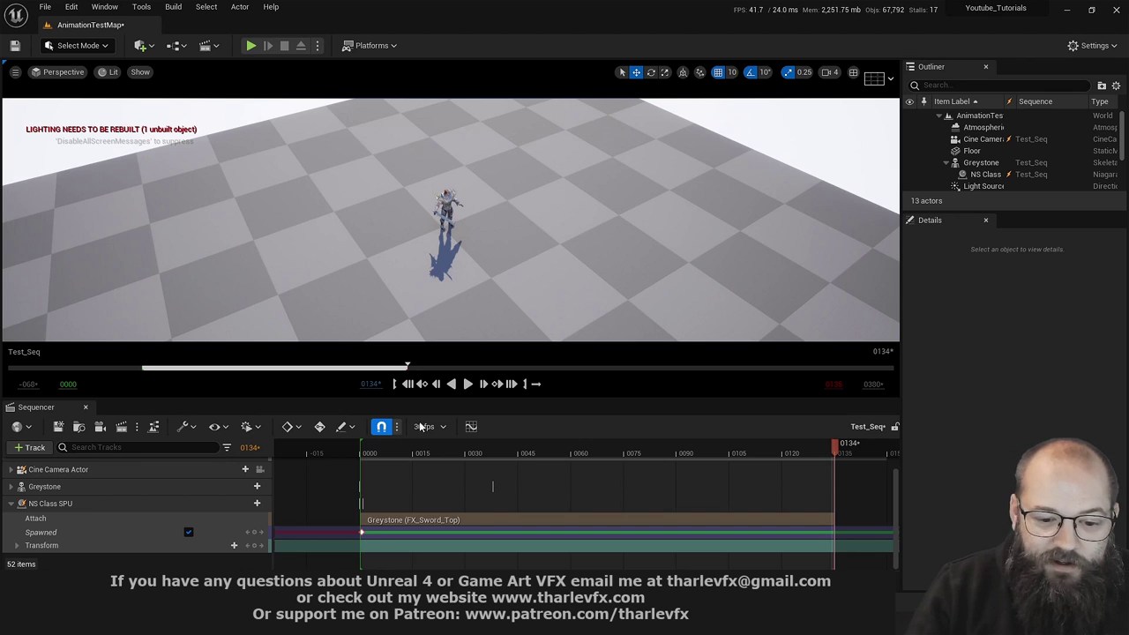
{"action": "left_click_drag", "start_coordinate": [366, 451], "coordinate": [392, 447]}
{"action": "mouse_move", "coordinate": [410, 453]}
{"action": "left_mouse_down"}
{"action": "mouse_move", "coordinate": [429, 453]}
{"action": "mouse_move", "coordinate": [370, 452]}
{"action": "mouse_move", "coordinate": [432, 452]}
{"action": "mouse_move", "coordinate": [368, 452]}
{"action": "mouse_move", "coordinate": [394, 452]}
{"action": "left_mouse_up"}
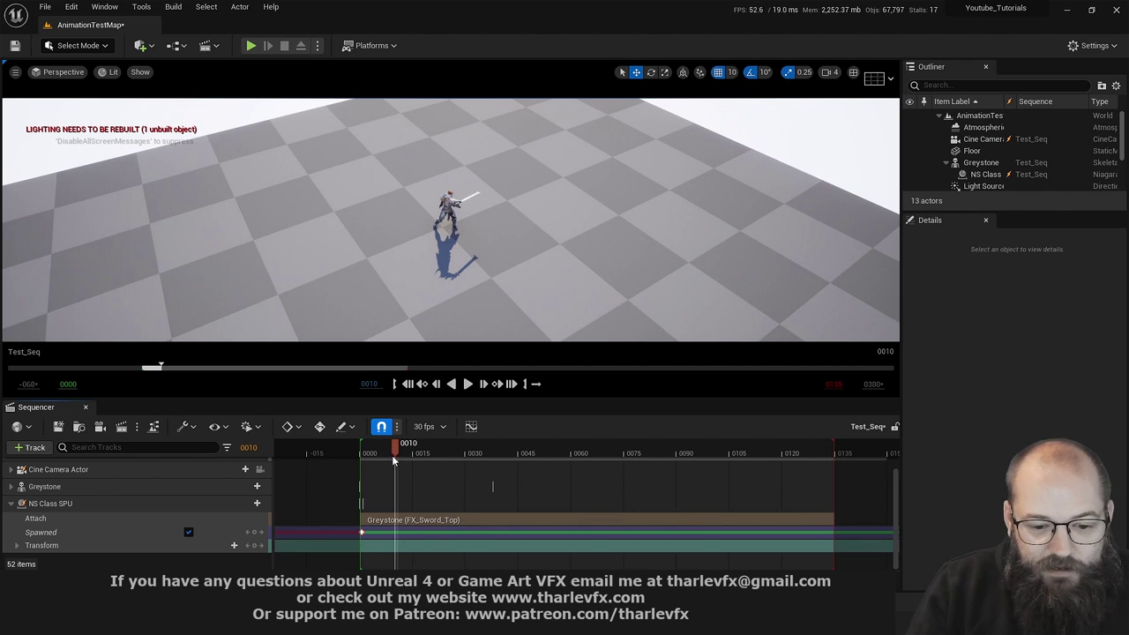
{"action": "left_click_drag", "start_coordinate": [391, 455], "coordinate": [444, 451]}
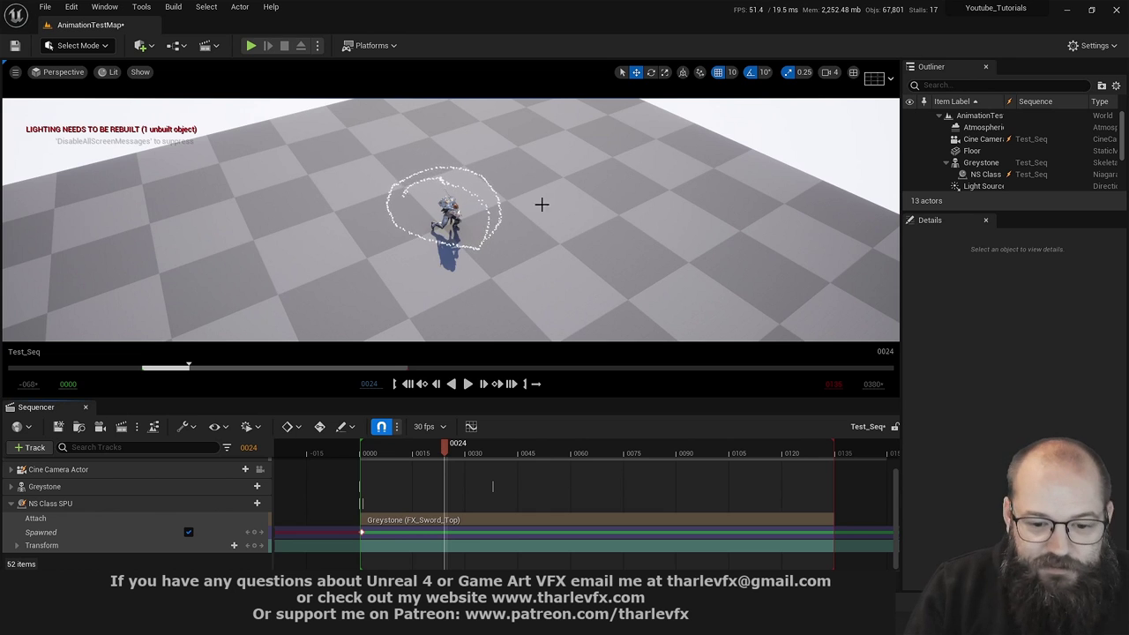
{"action": "right_click_drag", "start_coordinate": [497, 244], "coordinate": [450, 231]}
{"action": "mouse_move", "coordinate": [380, 242]}
{"action": "right_mouse_down"}
{"action": "mouse_move", "coordinate": [380, 218]}
{"action": "mouse_move", "coordinate": [380, 242]}
{"action": "right_mouse_up"}
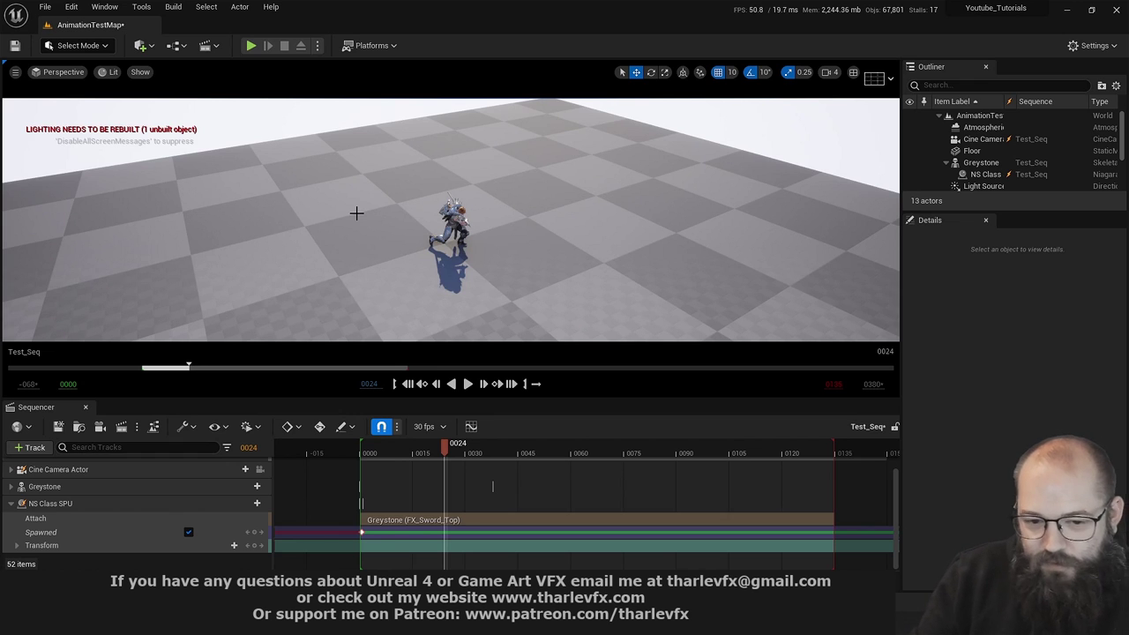
Collapse the NS Class SPU track, briefly filter the details for 'vis', then deselect everything
{"action": "left_click", "coordinate": [123, 506]}
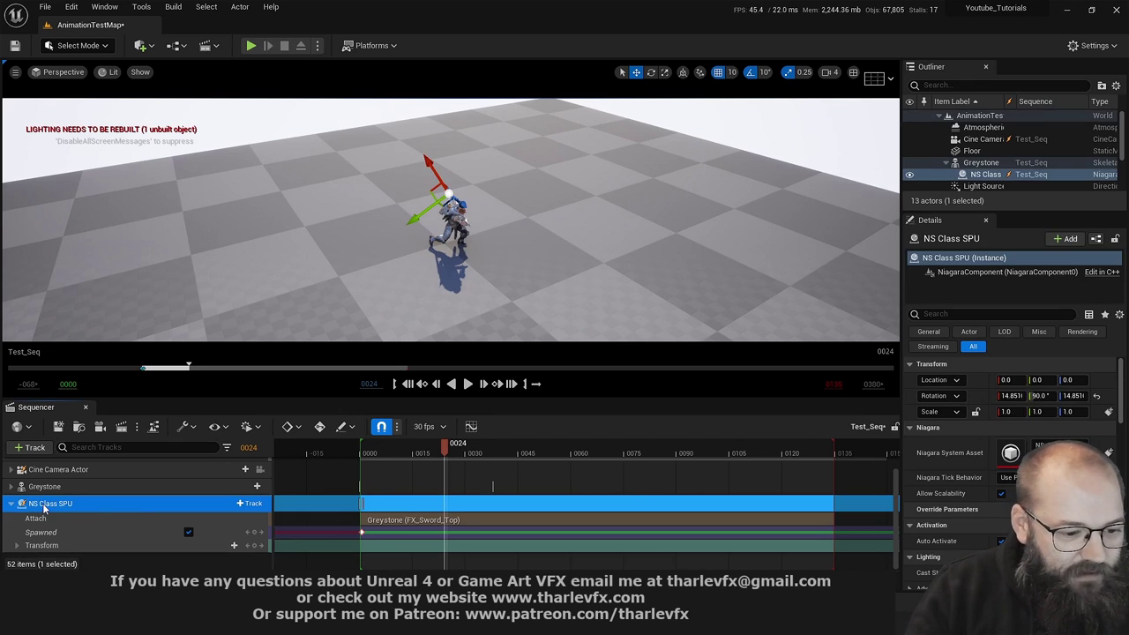
{"action": "left_click", "coordinate": [11, 504]}
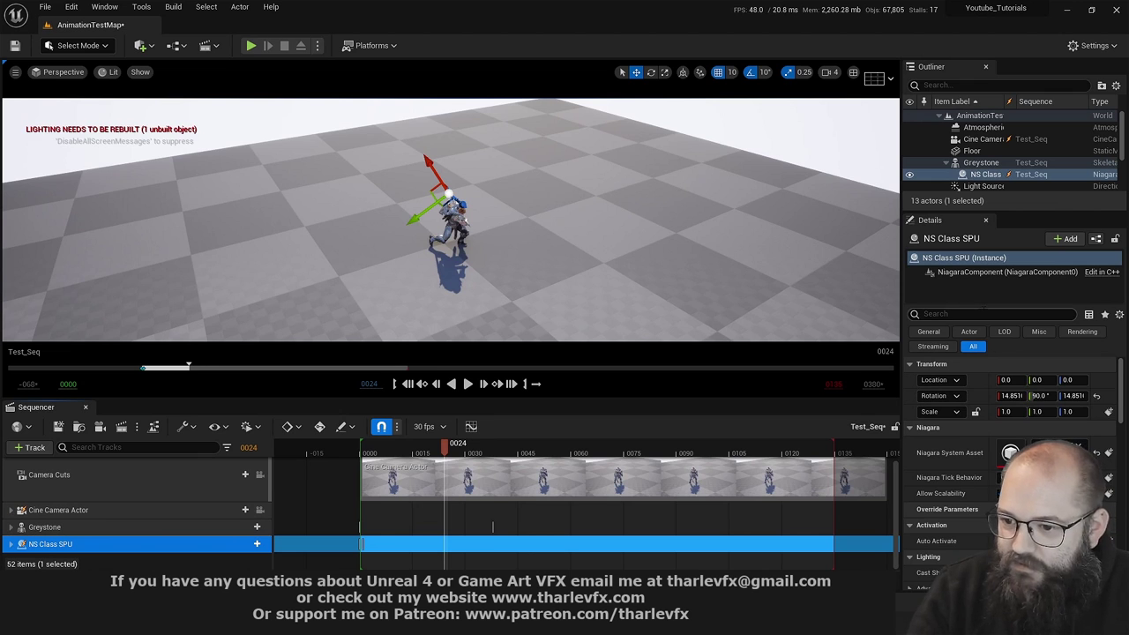
{"action": "left_click", "coordinate": [970, 314]}
{"action": "type", "text": "vis"}
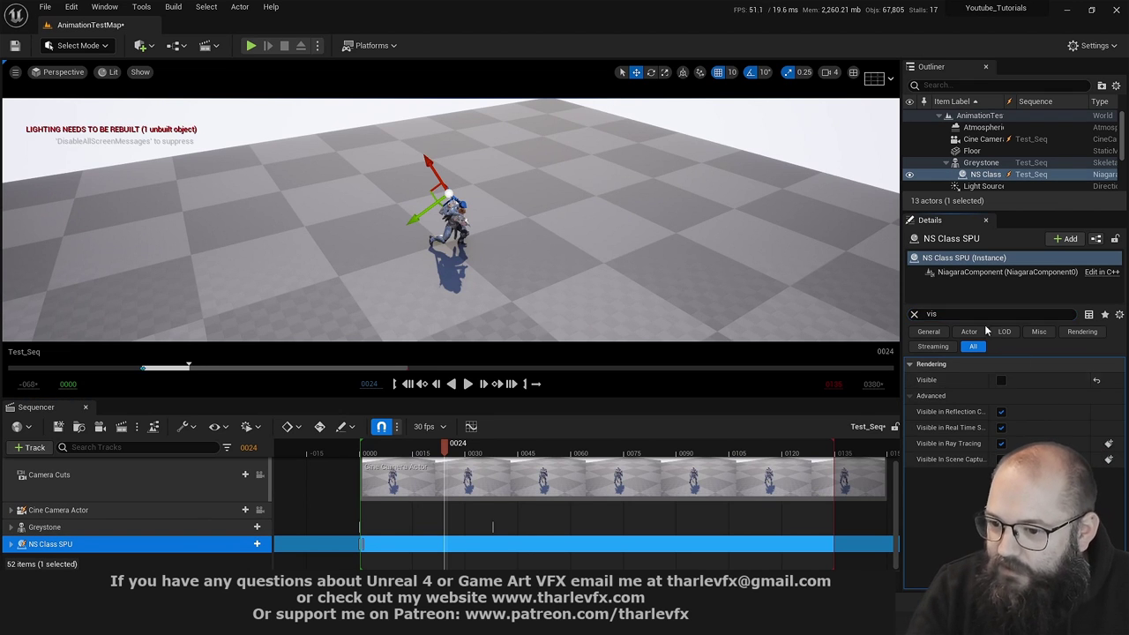
{"action": "left_click", "coordinate": [913, 314]}
{"action": "left_click", "coordinate": [544, 254]}
{"action": "key", "text": "Escape"}
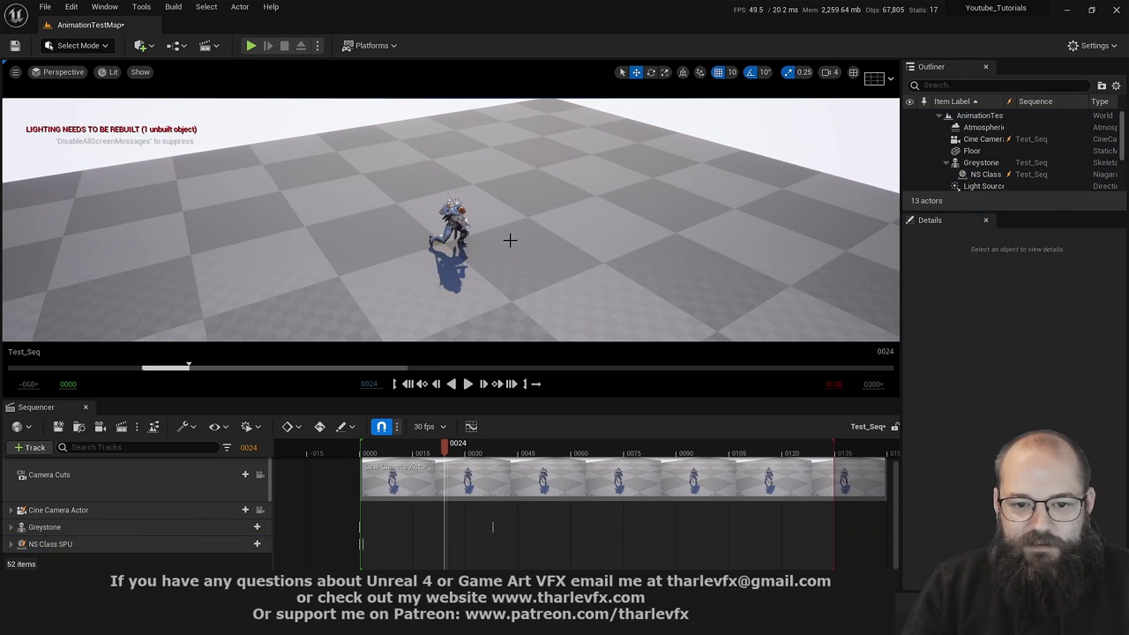
Create Niagara system NS_Class_BurstRelease in SpawnPerUnit from the Empty emitter template and open it
{"action": "key", "text": "ctrl+space"}
{"action": "left_click", "coordinate": [575, 429]}
{"action": "right_click", "coordinate": [575, 428]}
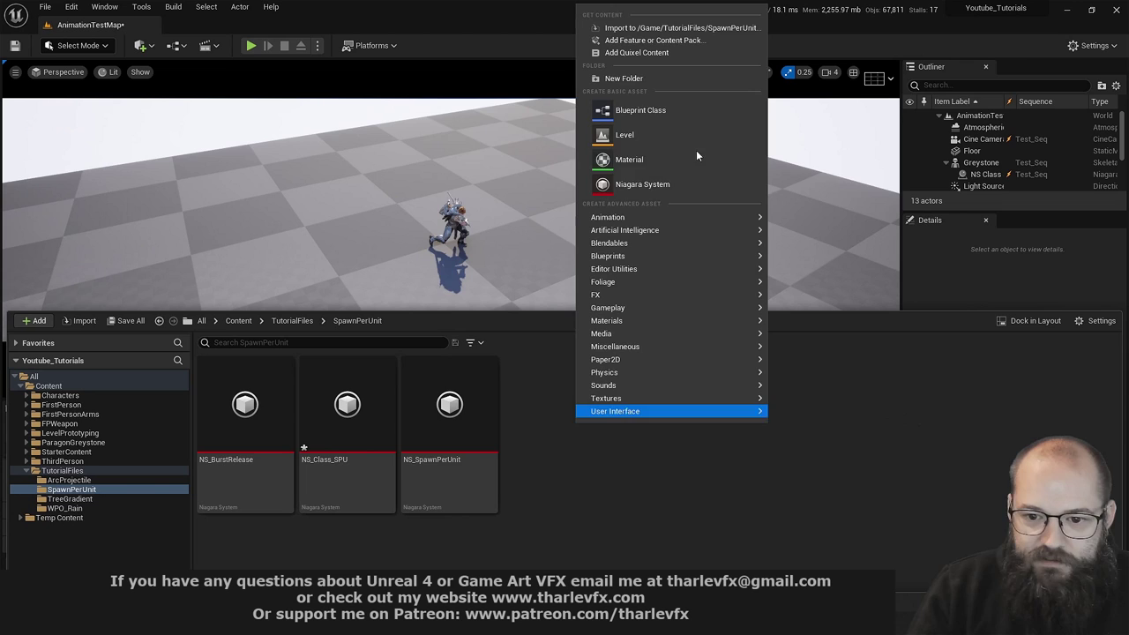
{"action": "left_click", "coordinate": [660, 186]}
{"action": "left_click", "coordinate": [569, 479]}
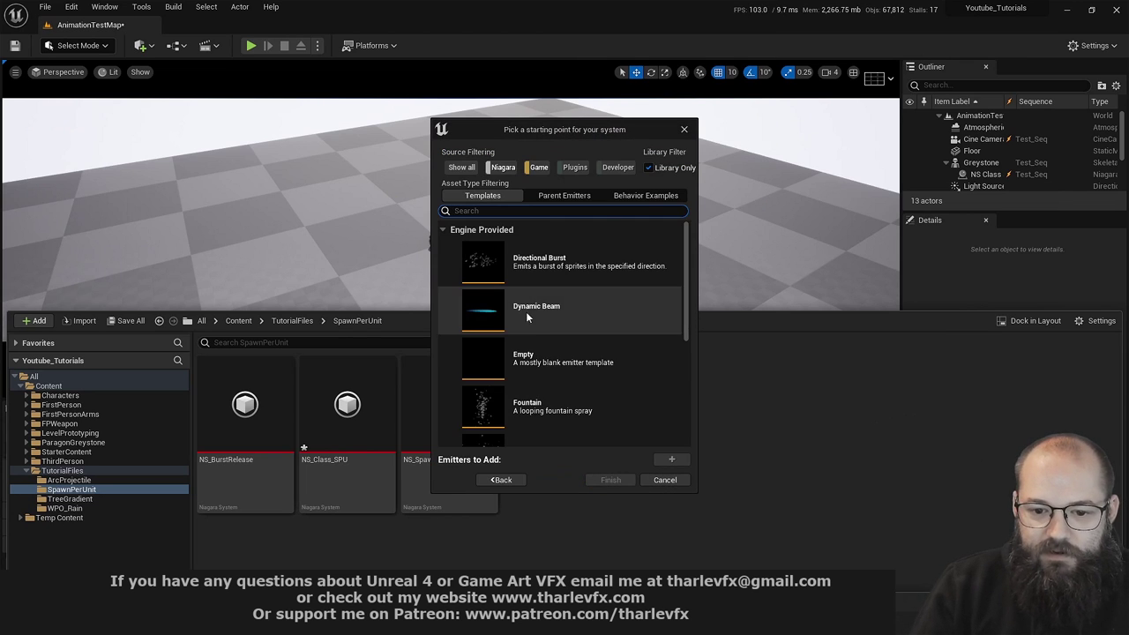
{"action": "left_click", "coordinate": [564, 358]}
{"action": "left_click", "coordinate": [672, 459]}
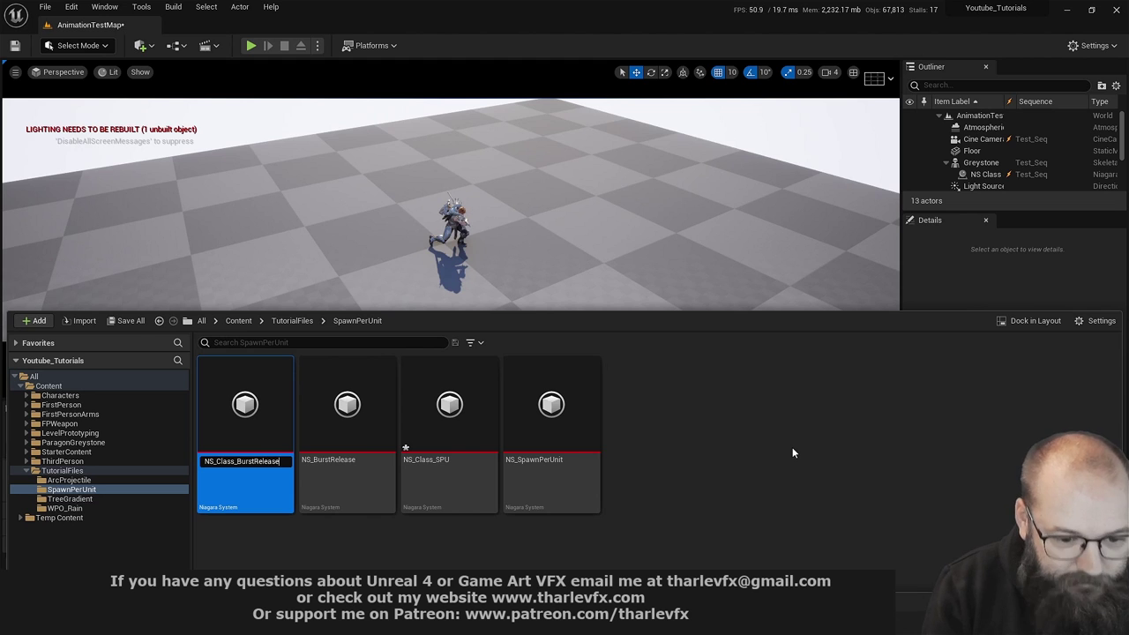
{"action": "key", "text": "Return"}
{"action": "double_click", "coordinate": [358, 429]}
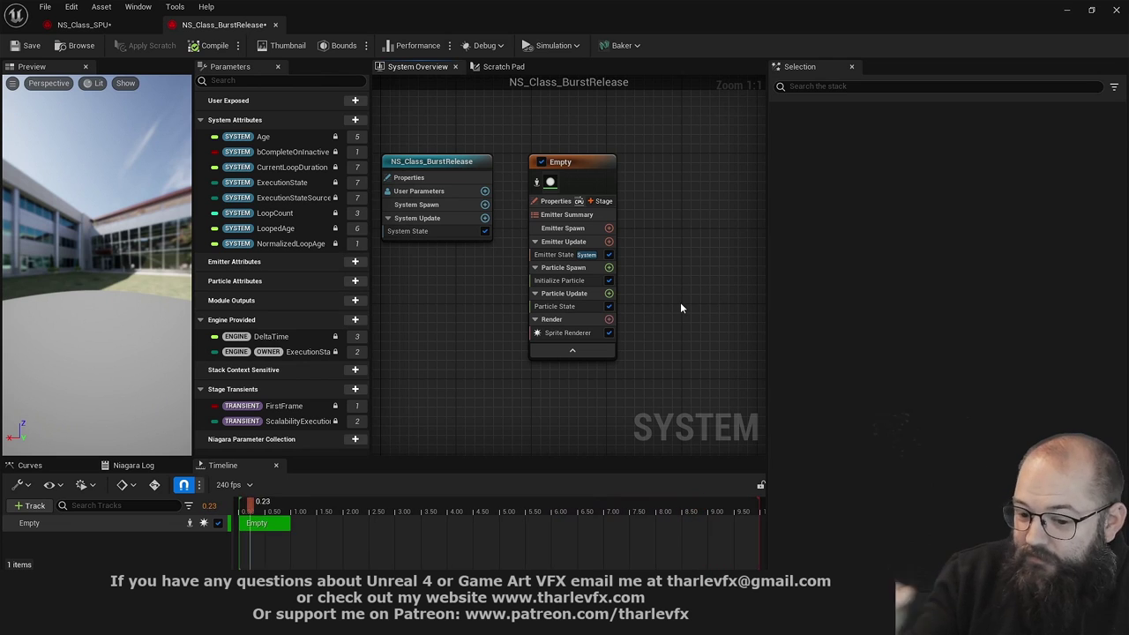
Add a Spawn Burst Instantaneous module to Emitter Update with Spawn Count 250
{"action": "left_click", "coordinate": [608, 241]}
{"action": "left_click", "coordinate": [547, 335]}
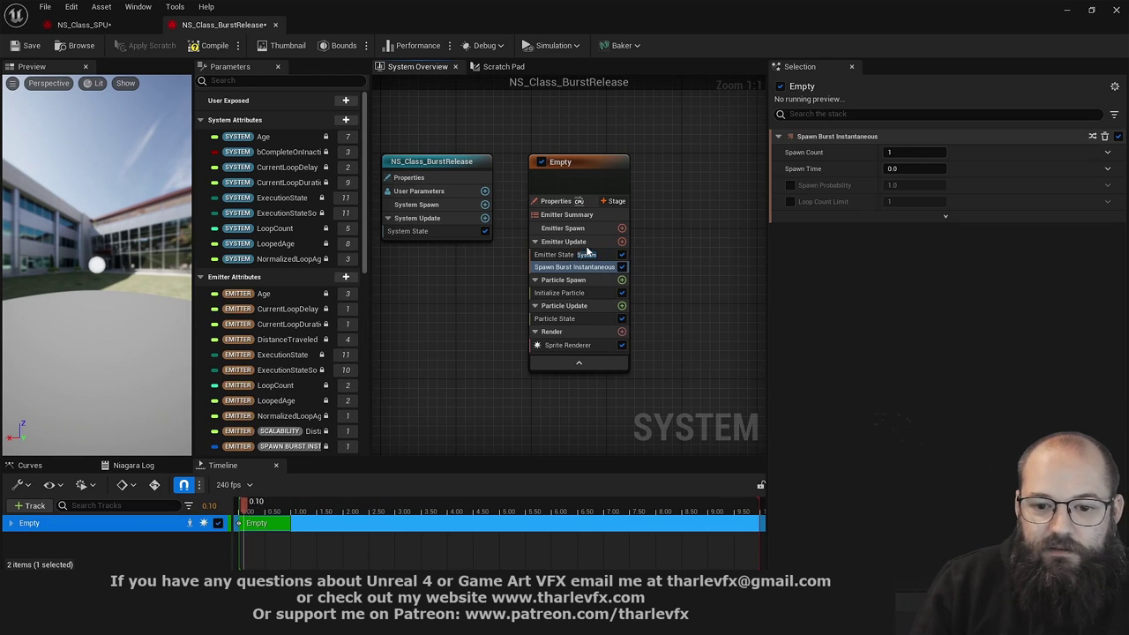
{"action": "left_click", "coordinate": [914, 152]}
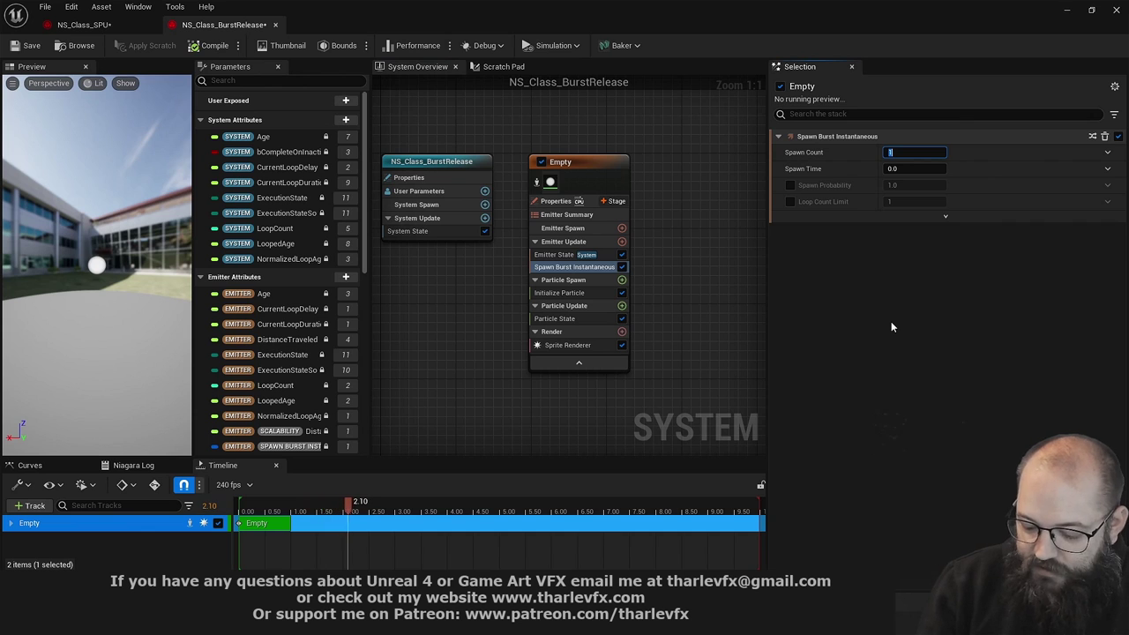
{"action": "type", "text": "250"}
{"action": "key", "text": "Return"}
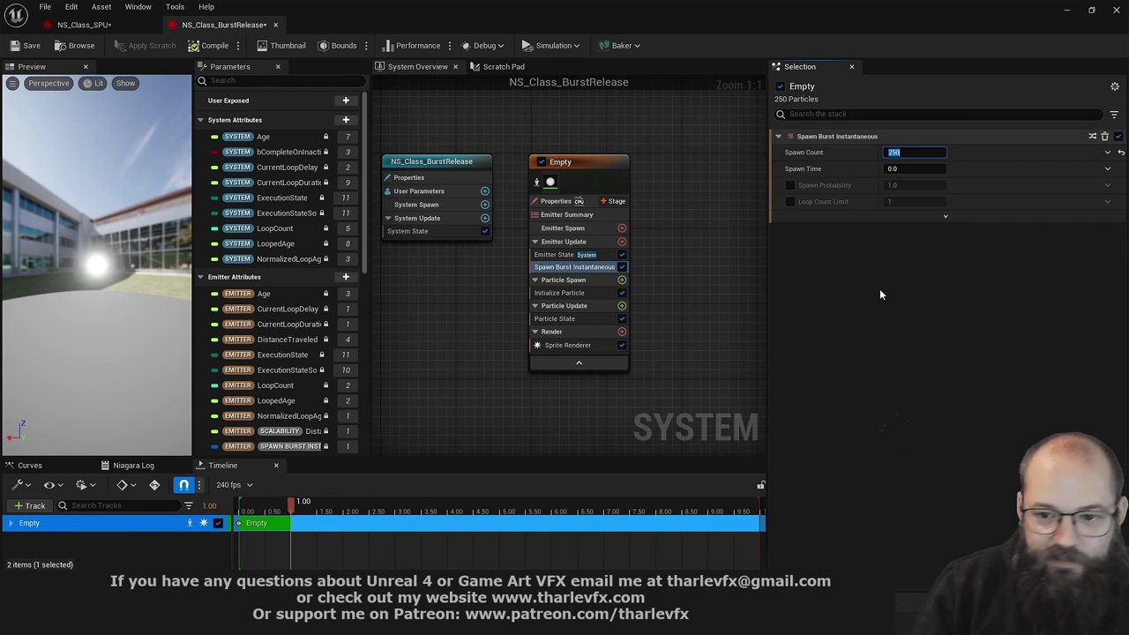
In Initialize Particle, set Sprite Size Mode to Uniform with a size of 5.0
{"action": "left_click", "coordinate": [565, 292]}
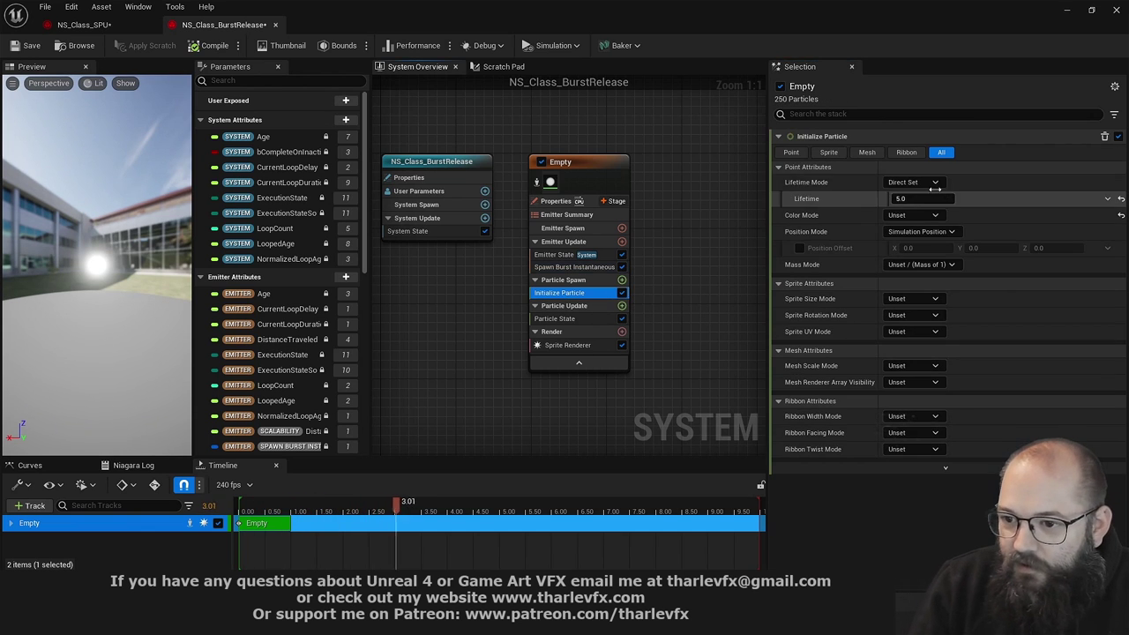
{"action": "left_click", "coordinate": [912, 298]}
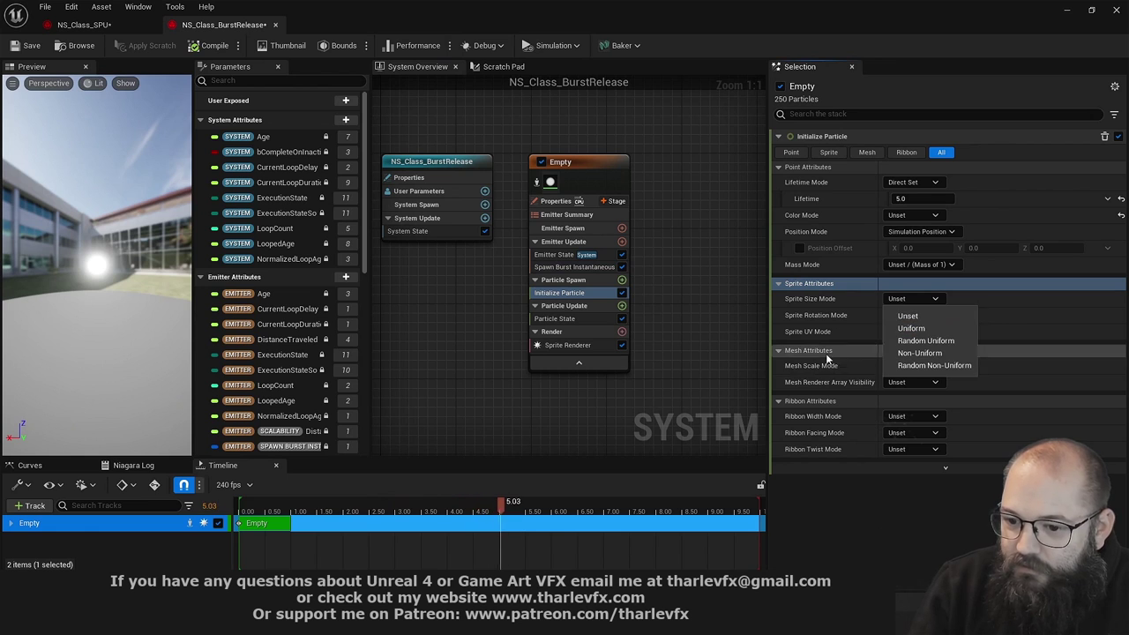
{"action": "left_click", "coordinate": [827, 364]}
{"action": "left_click", "coordinate": [911, 299]}
{"action": "left_click", "coordinate": [911, 328]}
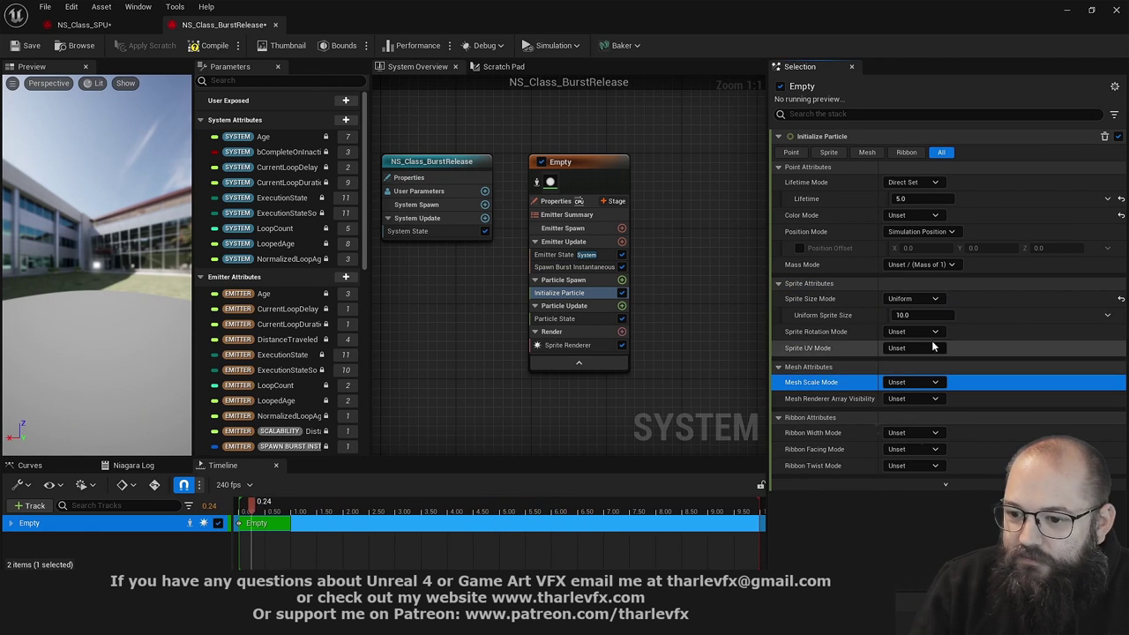
{"action": "left_click", "coordinate": [908, 315]}
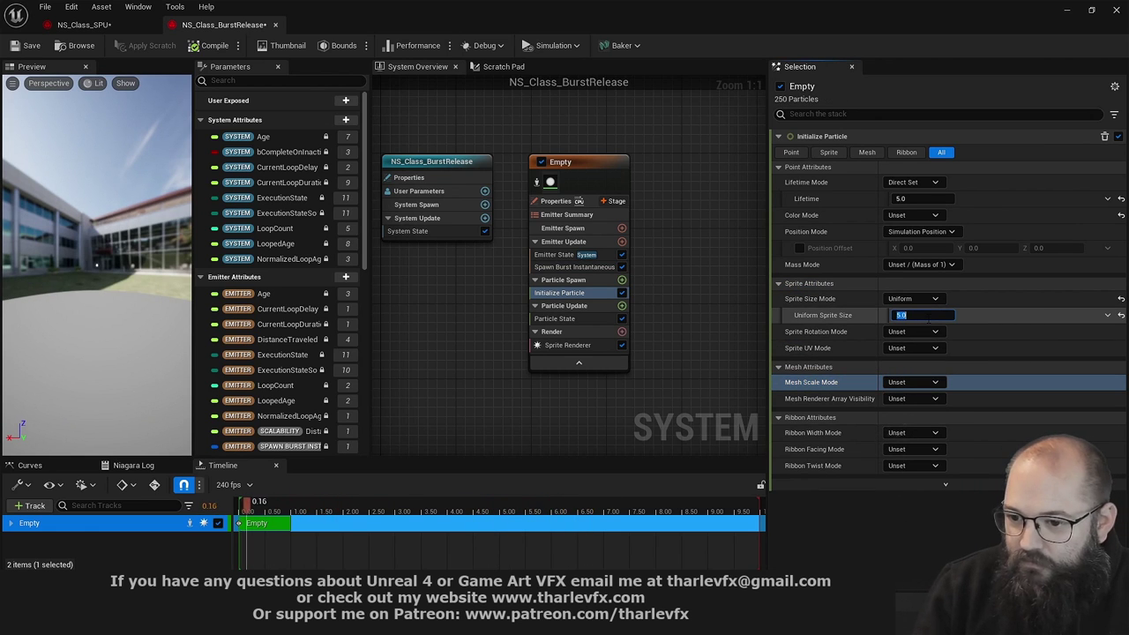
{"action": "type", "text": "5"}
{"action": "key", "text": "Return"}
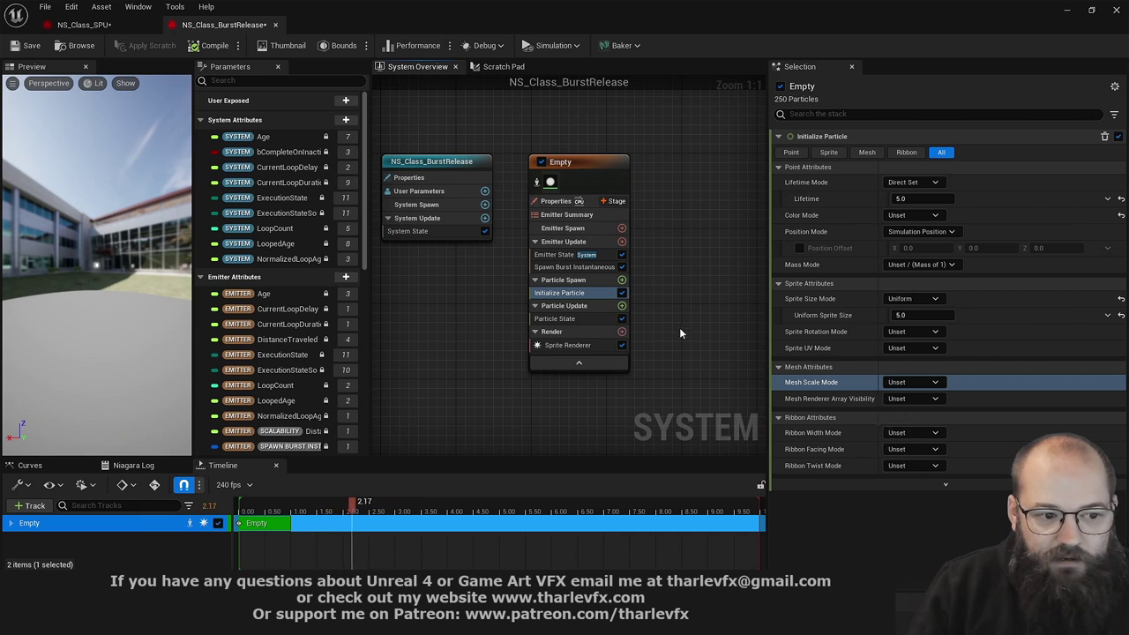
{"action": "right_click_drag", "start_coordinate": [677, 304], "coordinate": [649, 302]}
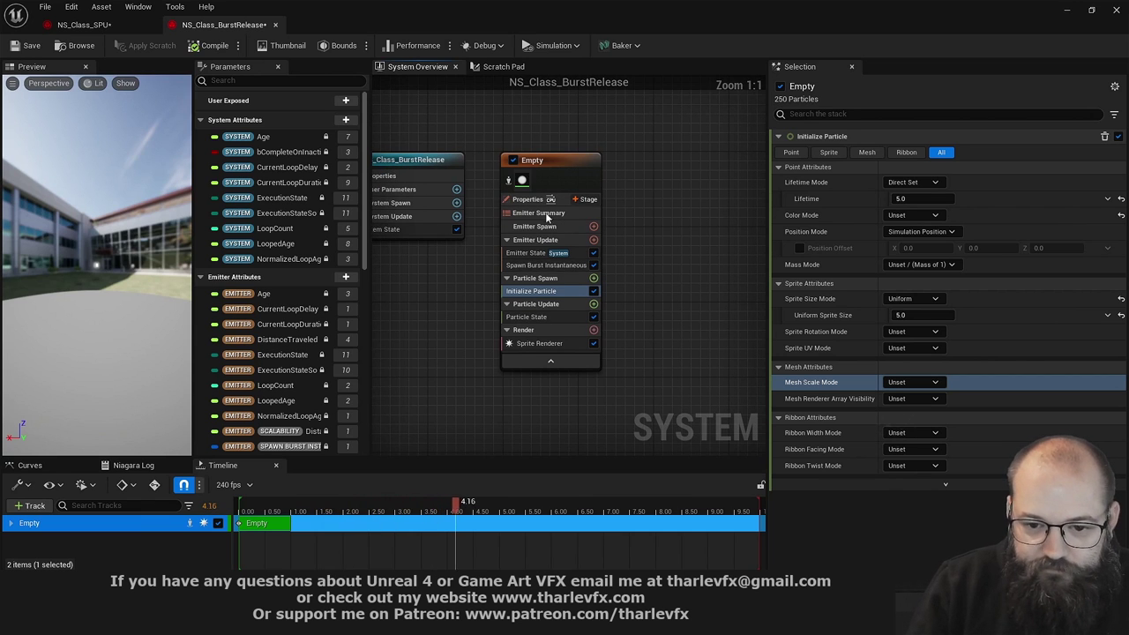
{"action": "left_click", "coordinate": [547, 265]}
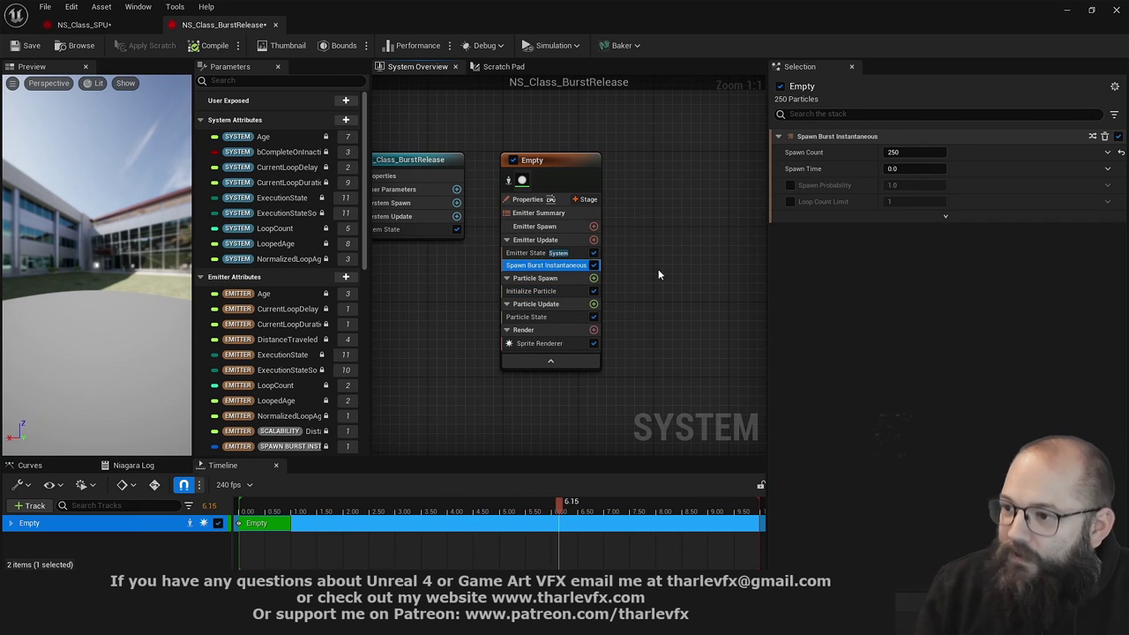
Add a Set Parameters module to Emitter Update and create a New bool emitter parameter in it
{"action": "left_click", "coordinate": [594, 240]}
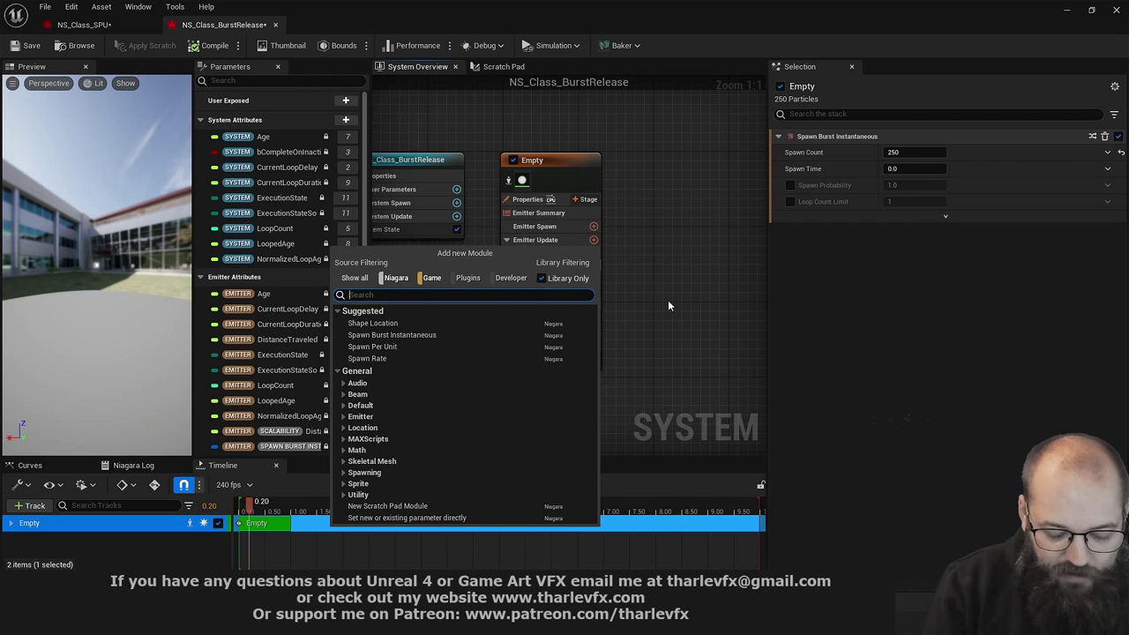
{"action": "type", "text": "state"}
{"action": "key", "text": "Return"}
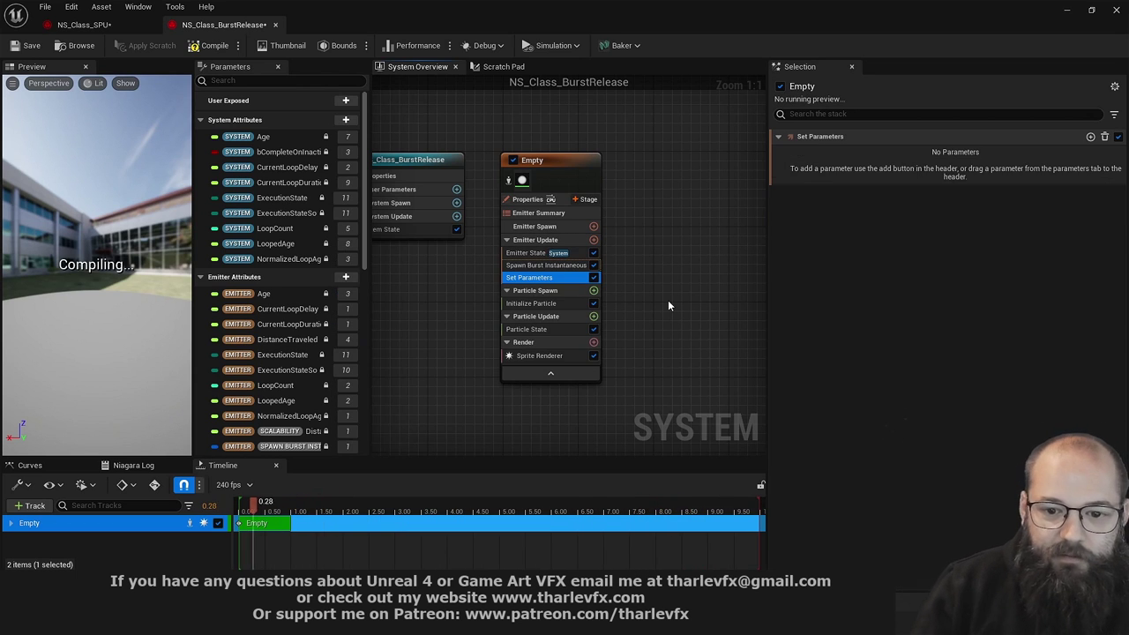
{"action": "left_click", "coordinate": [1090, 138]}
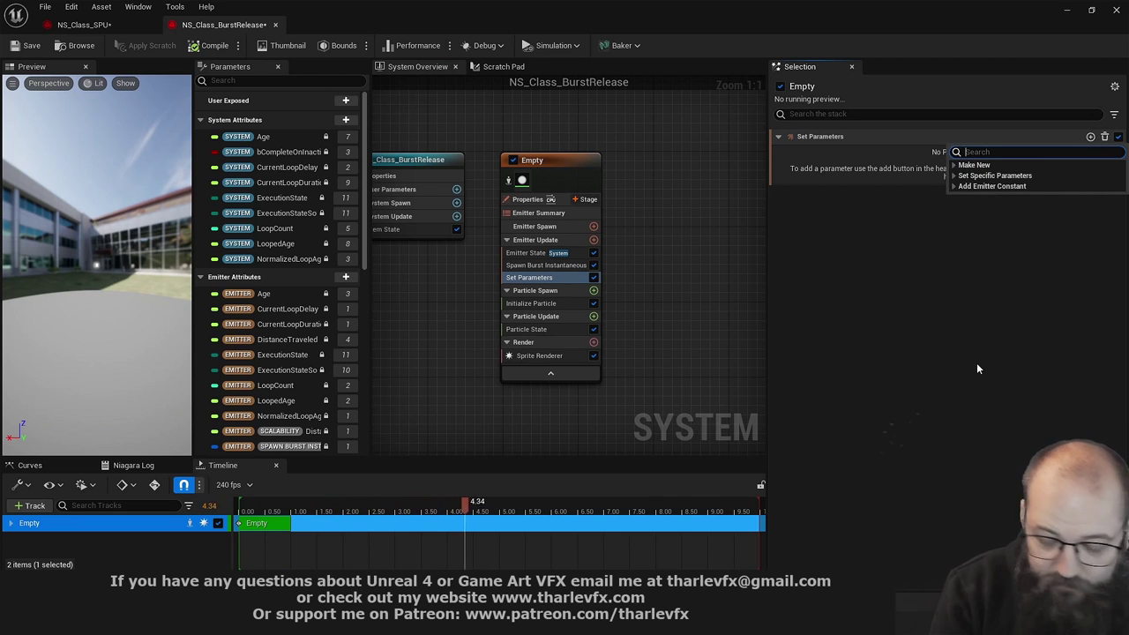
{"action": "type", "text": "bool"}
{"action": "key", "text": "Return"}
{"action": "key", "text": "Return"}
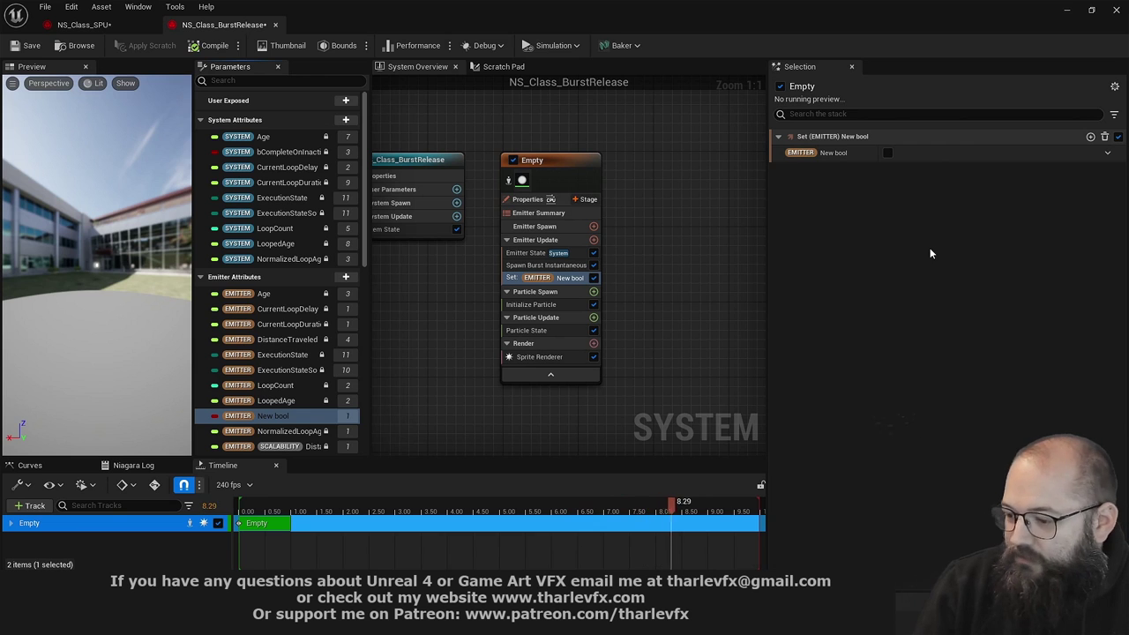
{"action": "left_click", "coordinate": [846, 155]}
{"action": "left_click", "coordinate": [874, 256]}
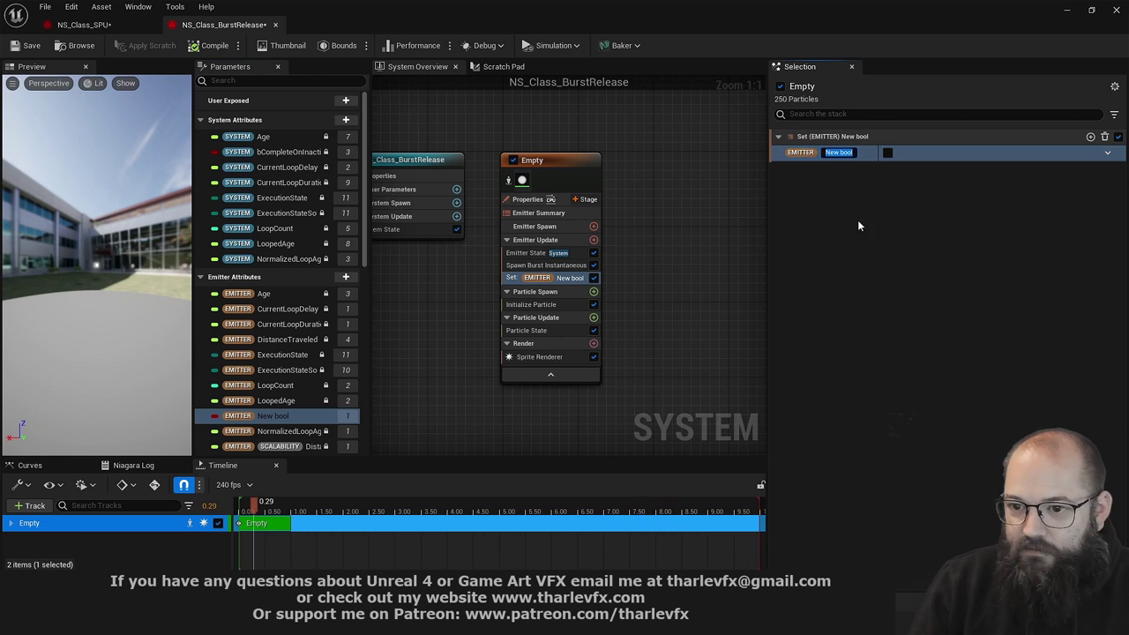
Delete the emitter-level Set Parameters module and add a Set Parameters module to Particle Spawn
{"action": "key", "text": "Delete"}
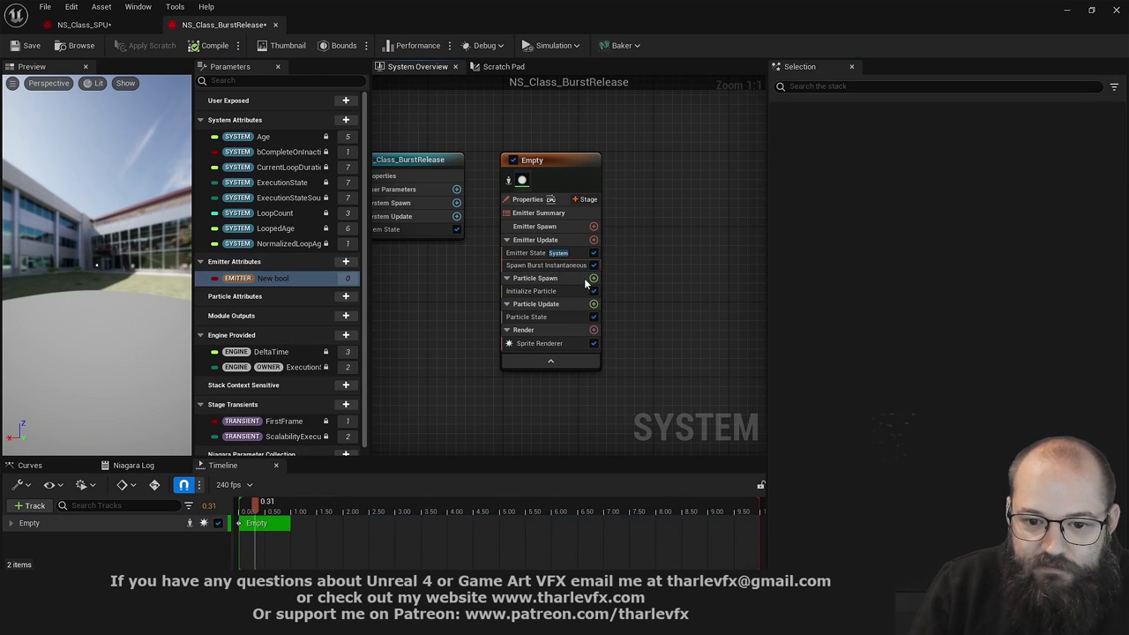
{"action": "left_click", "coordinate": [584, 277]}
{"action": "left_click", "coordinate": [594, 278]}
{"action": "left_click", "coordinate": [565, 279]}
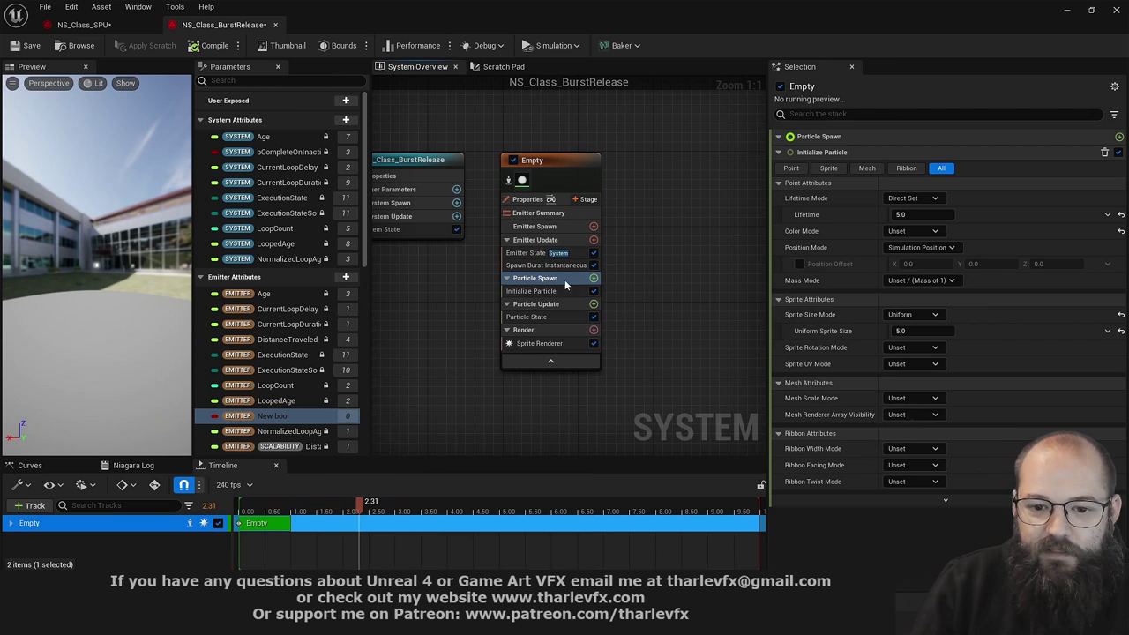
{"action": "left_click", "coordinate": [594, 278]}
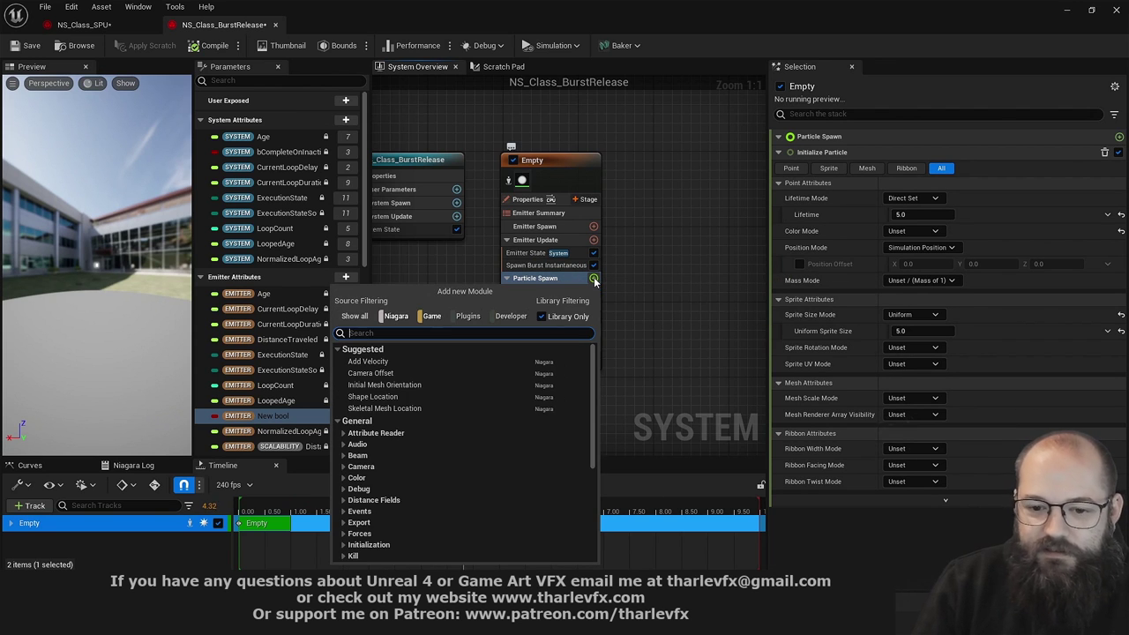
{"action": "type", "text": "set"}
{"action": "key", "text": "Return"}
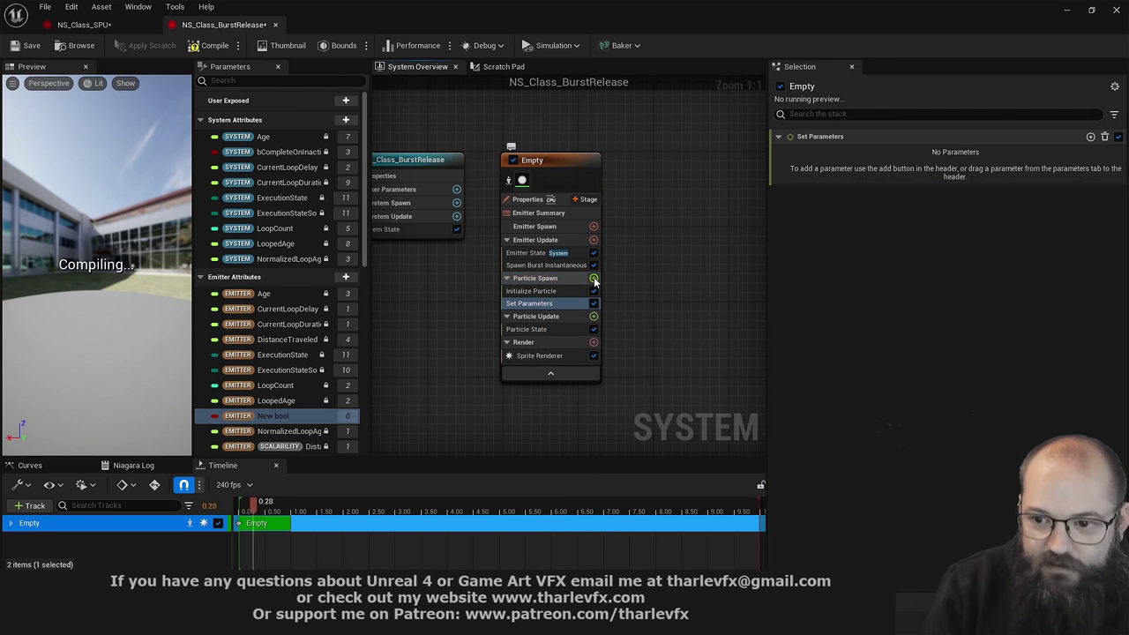
Add a new particle bool to the spawn Set module and name it HasReleased
{"action": "left_click", "coordinate": [1091, 137]}
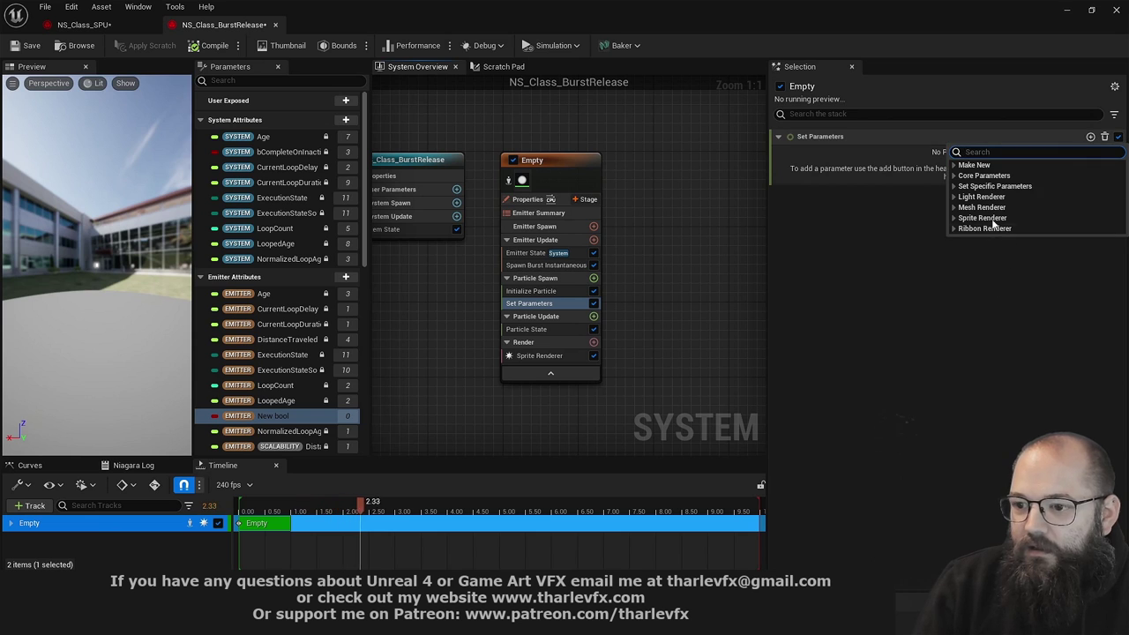
{"action": "type", "text": "bool"}
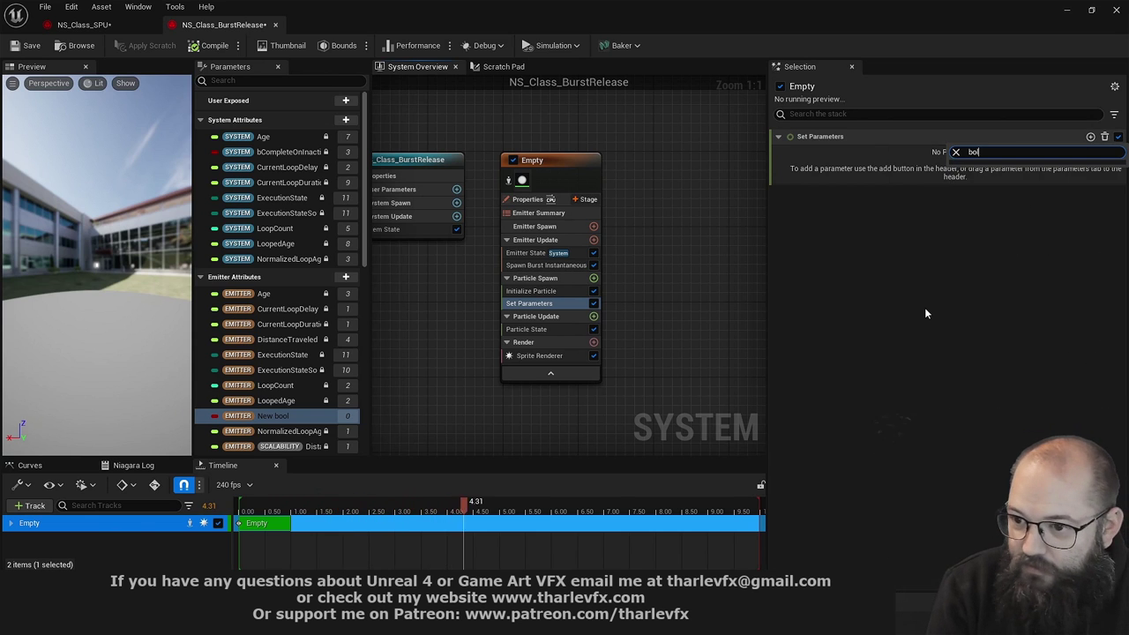
{"action": "key", "text": "Return"}
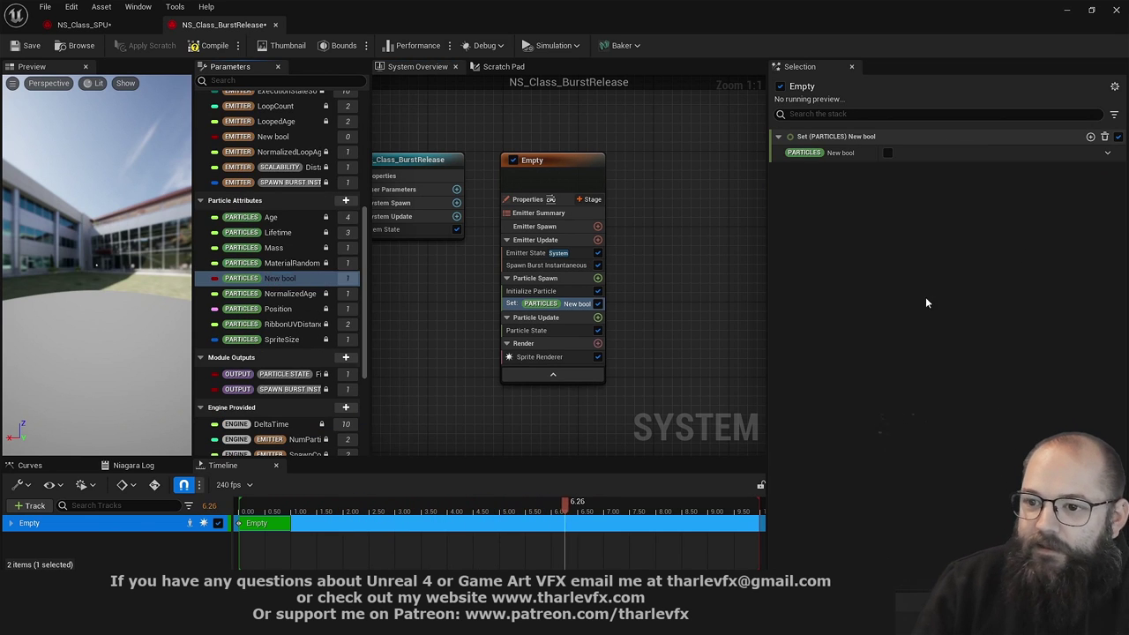
{"action": "double_click", "coordinate": [852, 152]}
{"action": "type", "text": "HasRelease"}
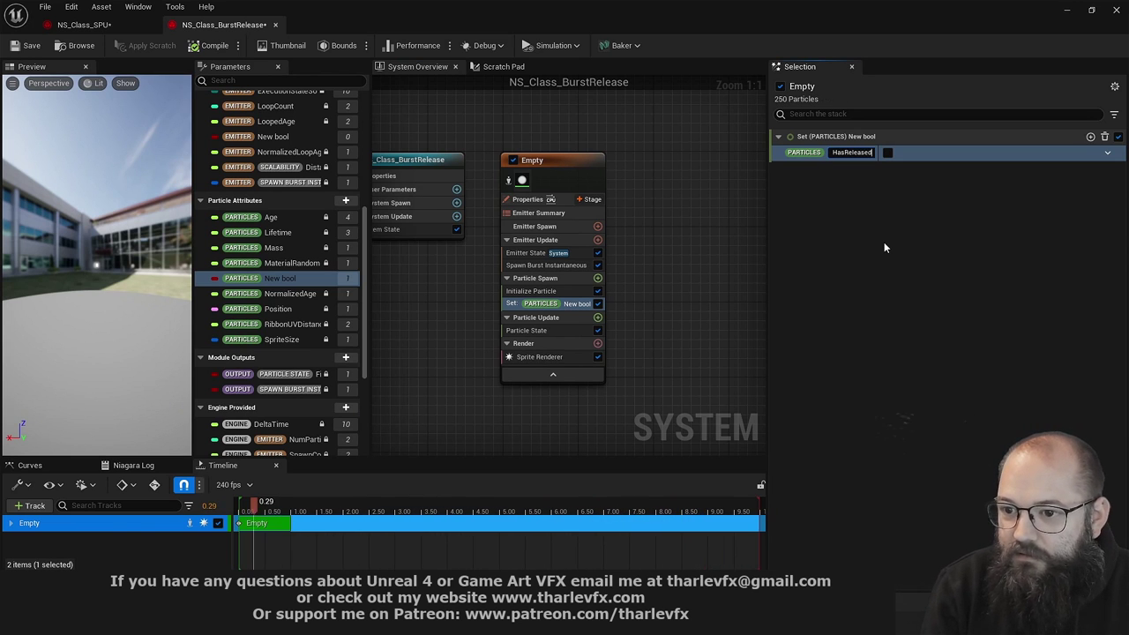
{"action": "type", "text": "d"}
{"action": "key", "text": "Return"}
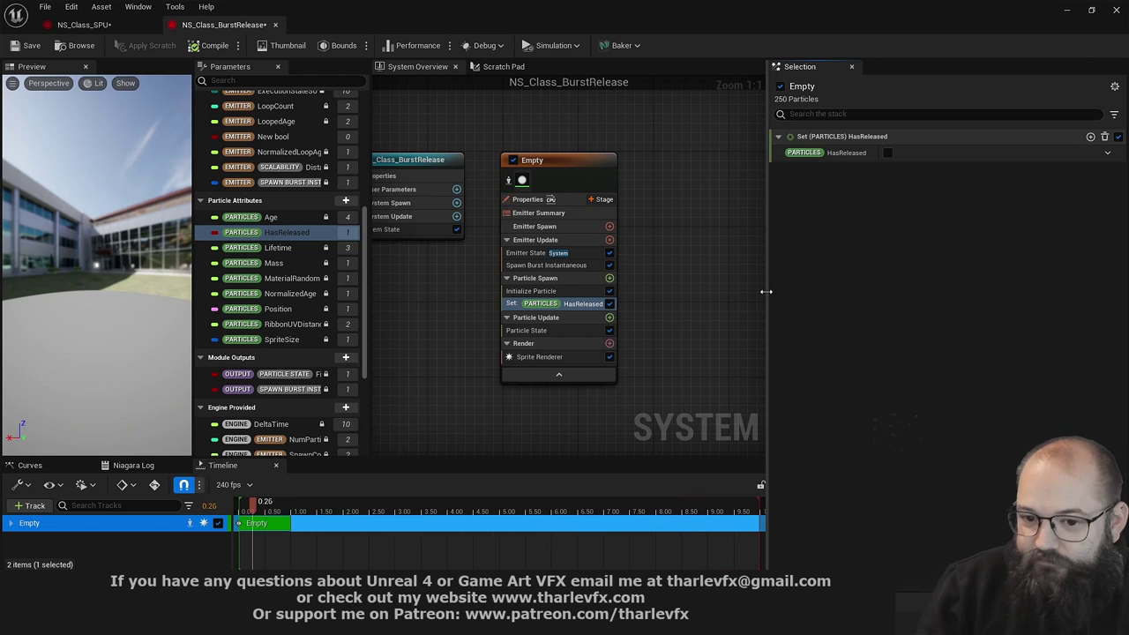
{"action": "right_click_drag", "start_coordinate": [667, 326], "coordinate": [653, 312]}
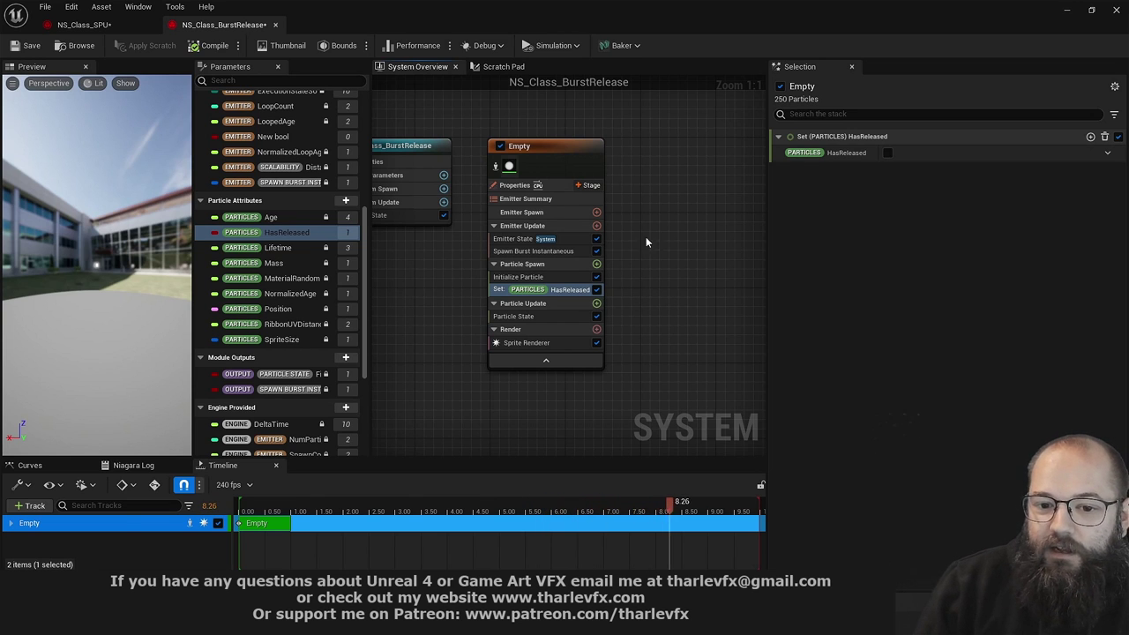
Add a New float parameter to the spawn Set module, driven by Multiply Float
{"action": "left_click", "coordinate": [1107, 153]}
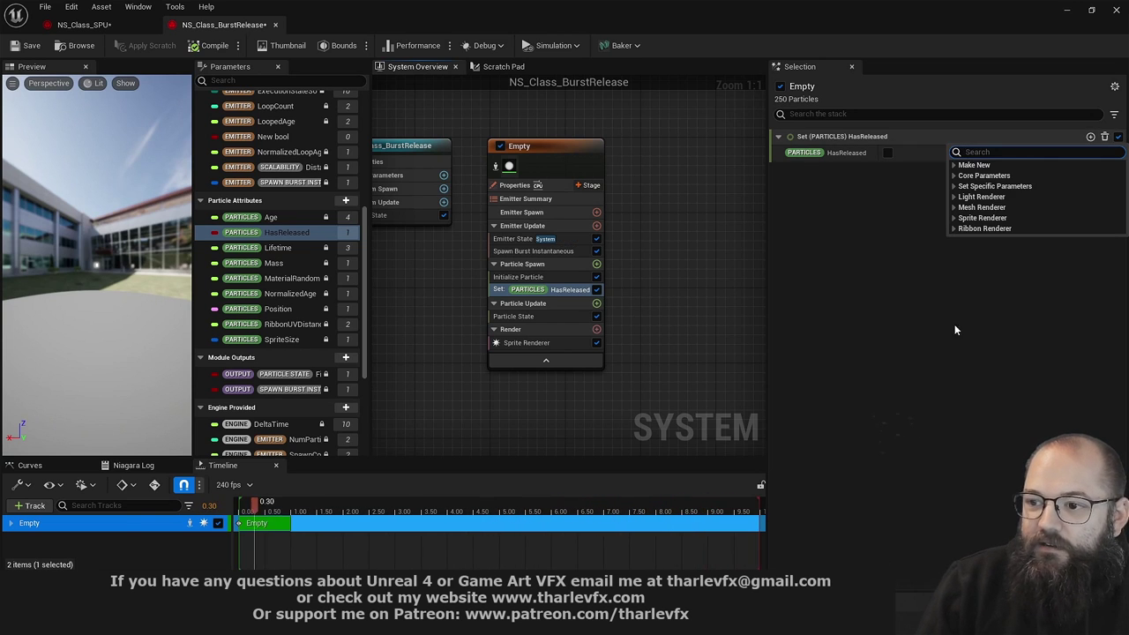
{"action": "type", "text": "float"}
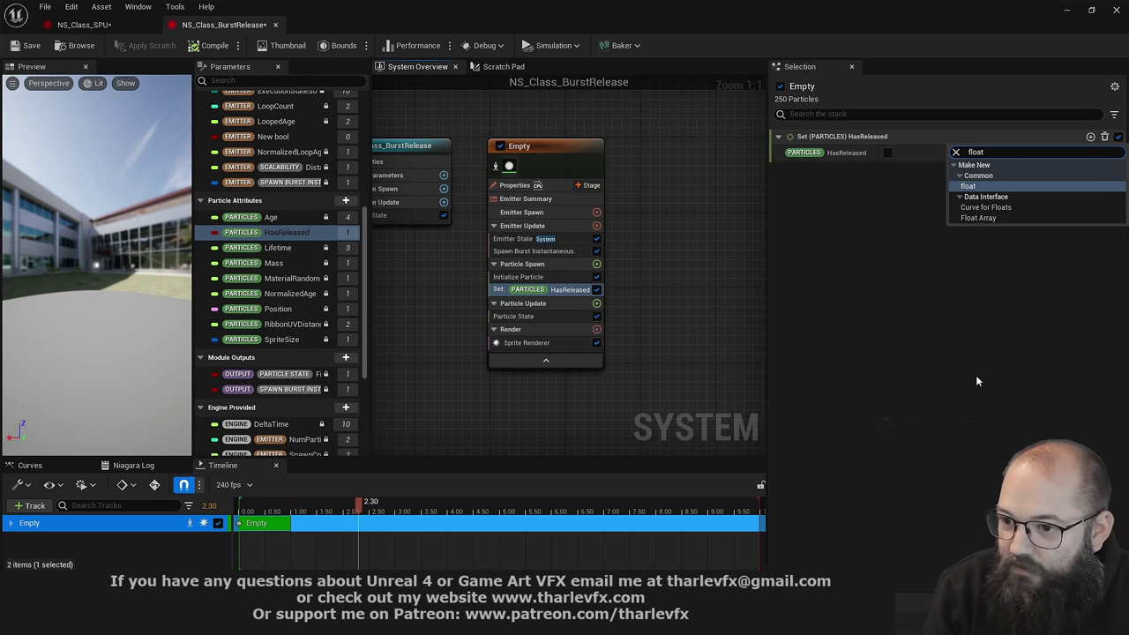
{"action": "key", "text": "Return"}
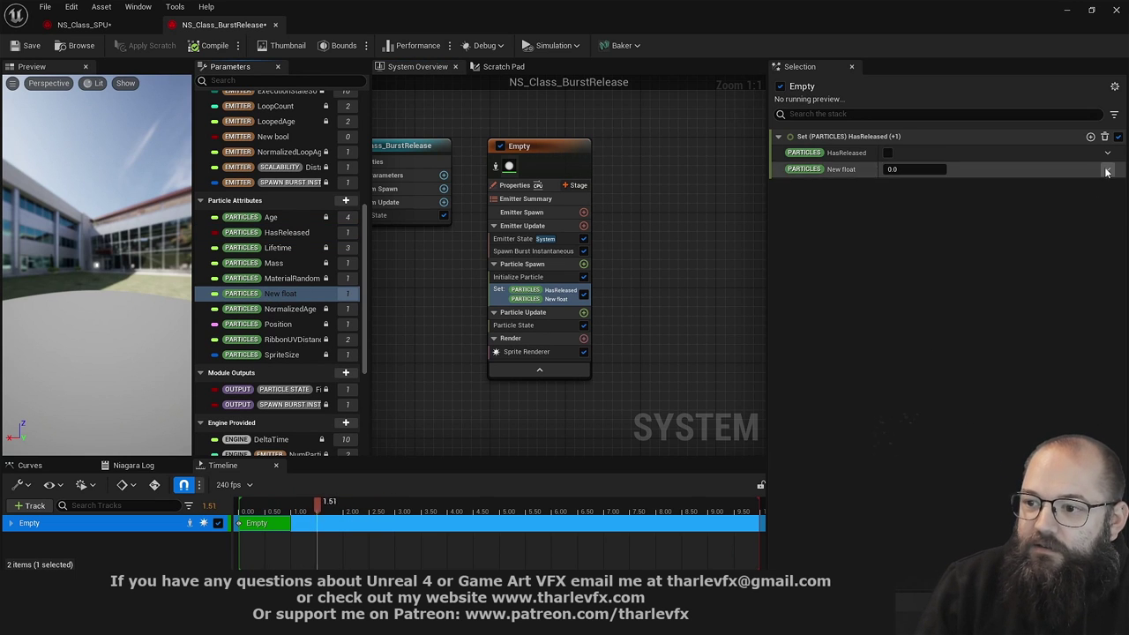
{"action": "left_click", "coordinate": [1108, 170]}
{"action": "type", "text": "mul"}
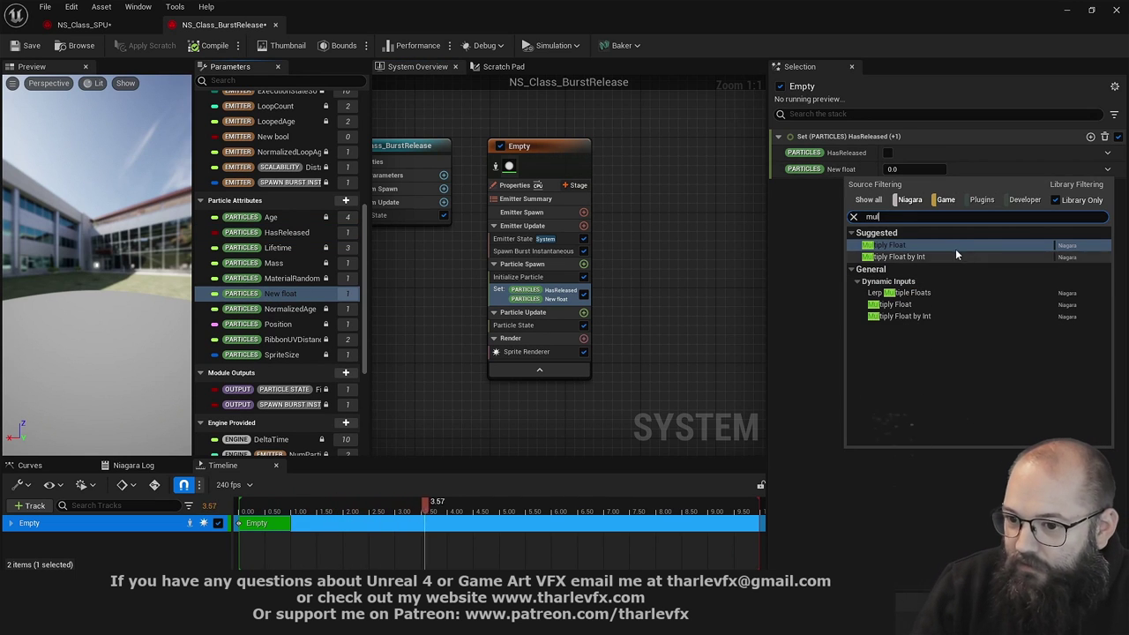
{"action": "left_click", "coordinate": [899, 244]}
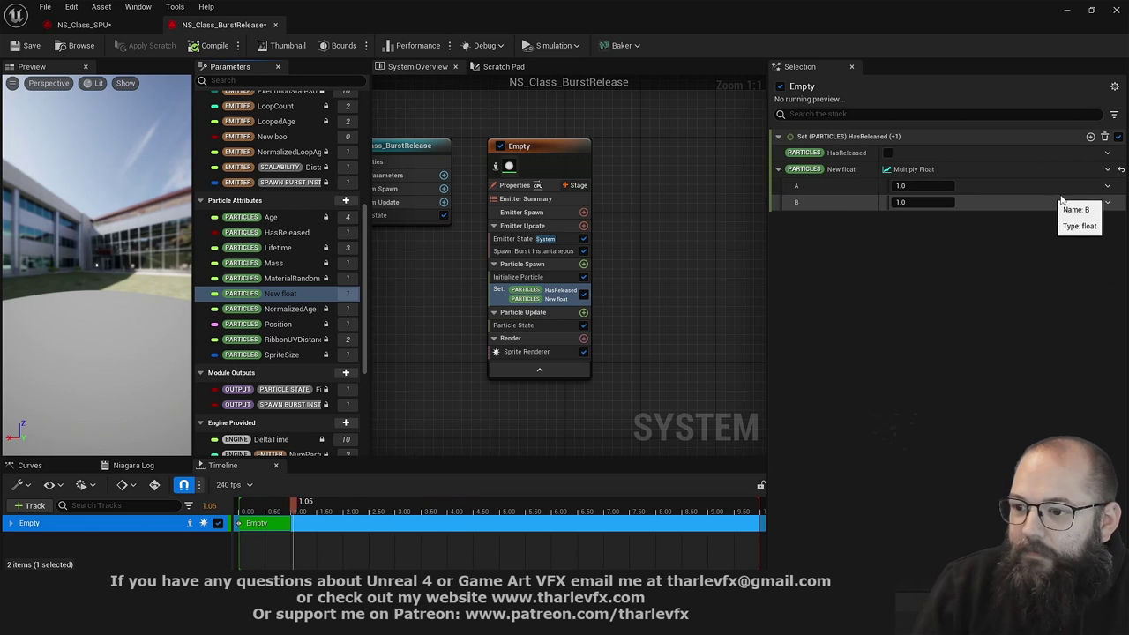
Switch New float to Multiply Float by Int and search for a unique ID for Integer
{"action": "left_click", "coordinate": [1108, 202]}
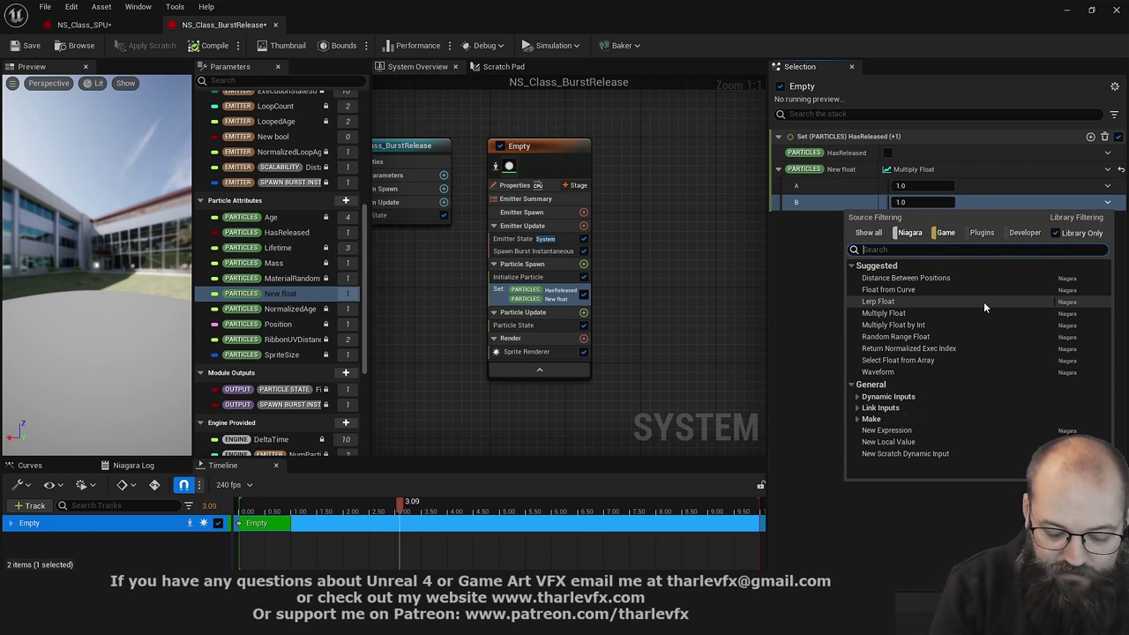
{"action": "type", "text": "part"}
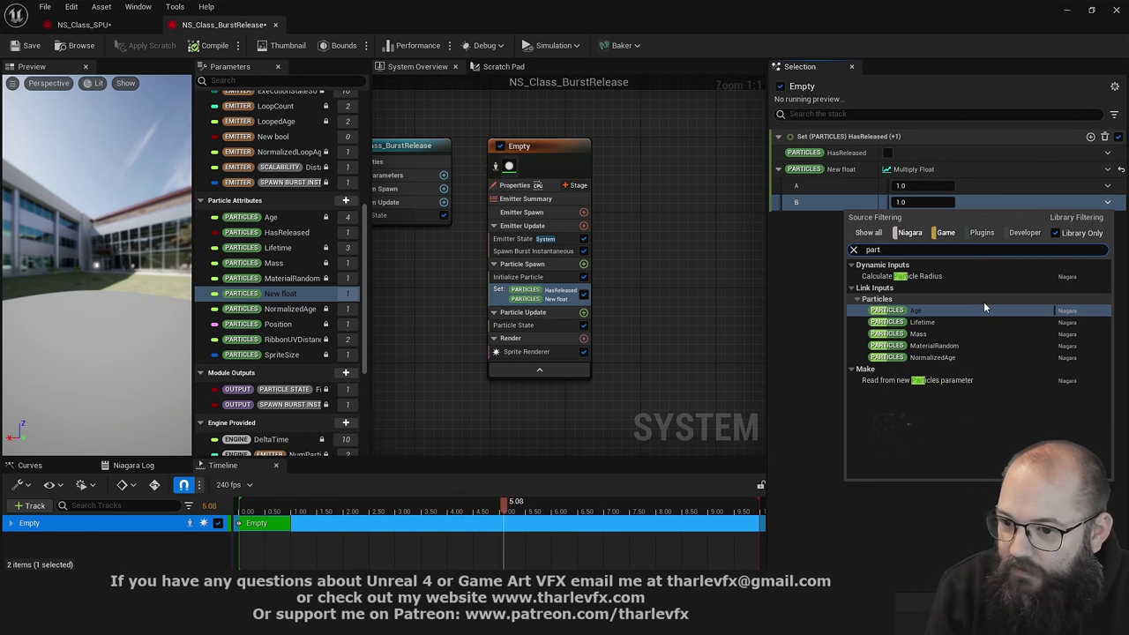
{"action": "left_click", "coordinate": [799, 261]}
{"action": "left_click", "coordinate": [1108, 168]}
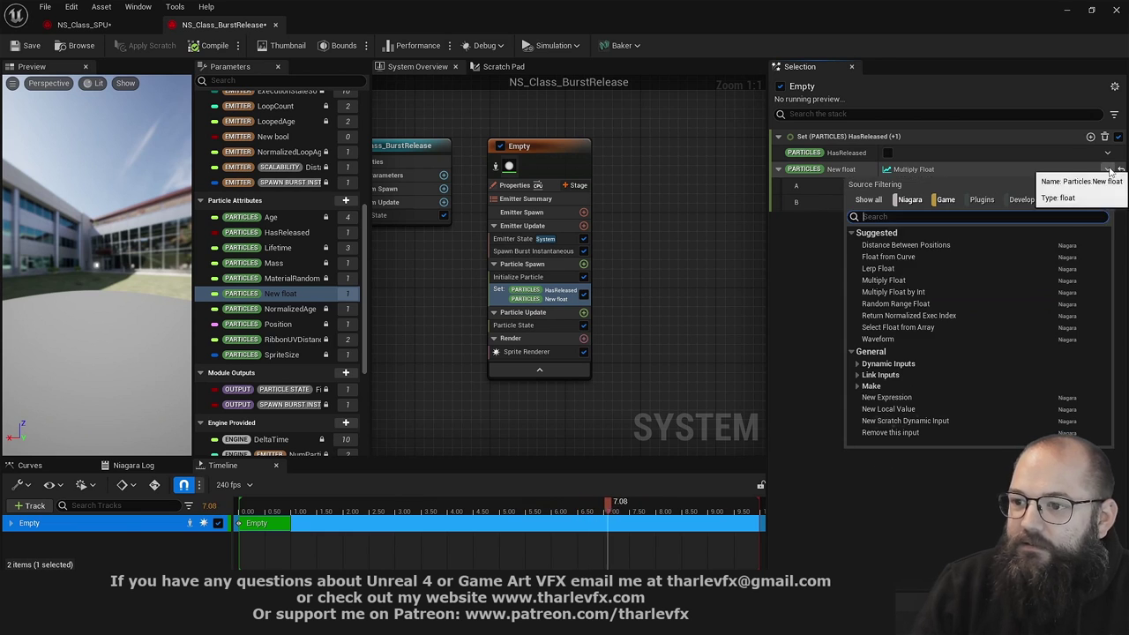
{"action": "type", "text": "mul"}
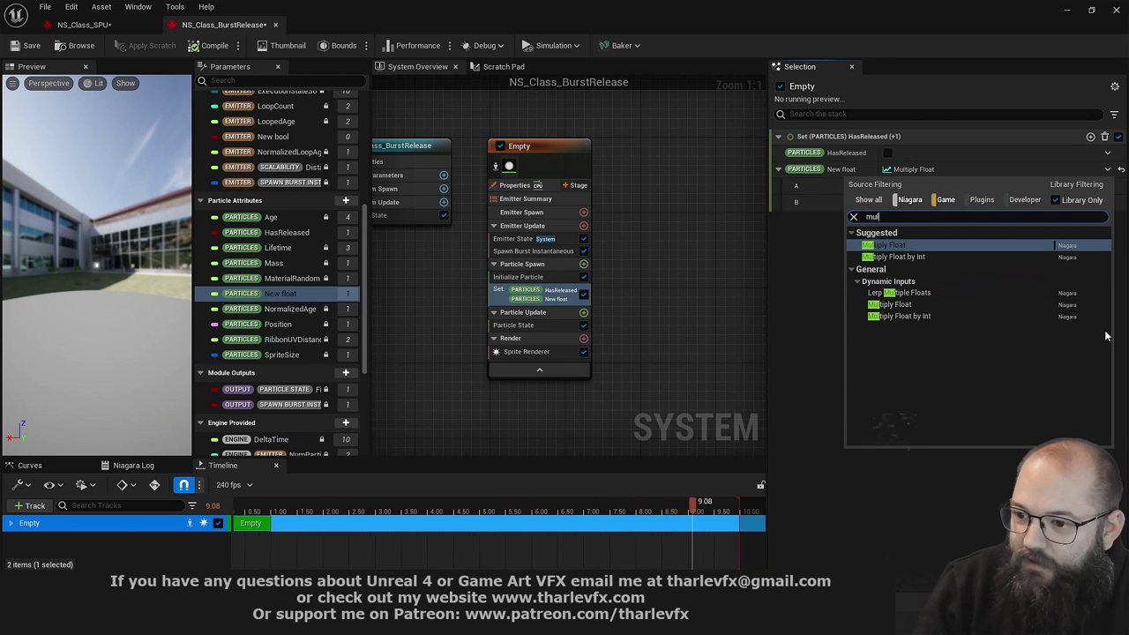
{"action": "left_click", "coordinate": [917, 257]}
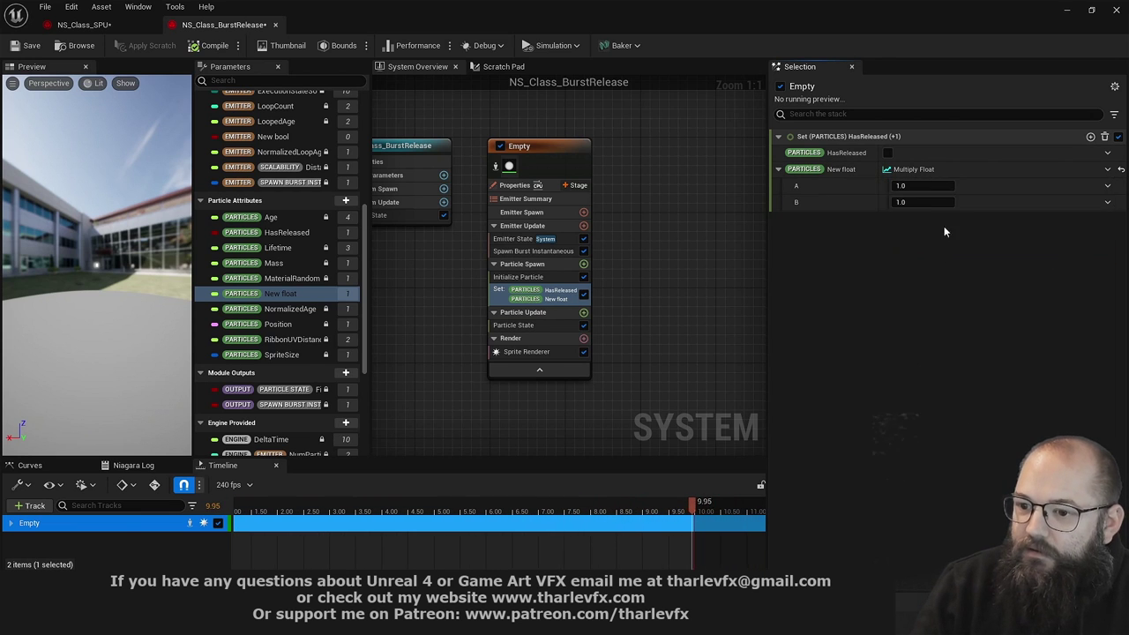
{"action": "left_click", "coordinate": [1107, 202]}
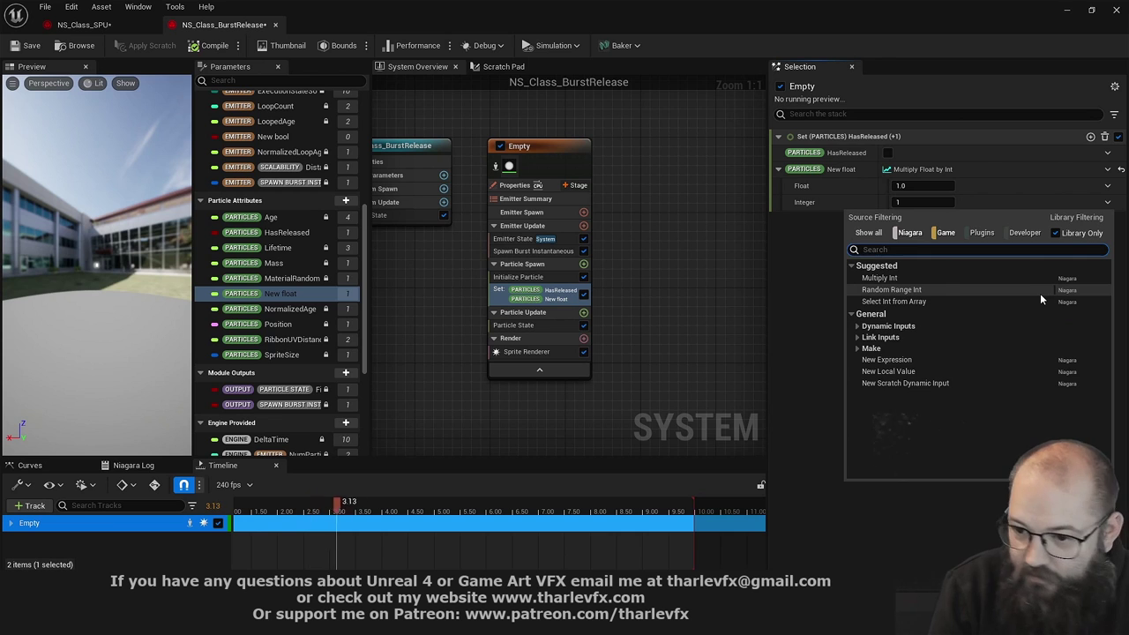
{"action": "type", "text": "uni"}
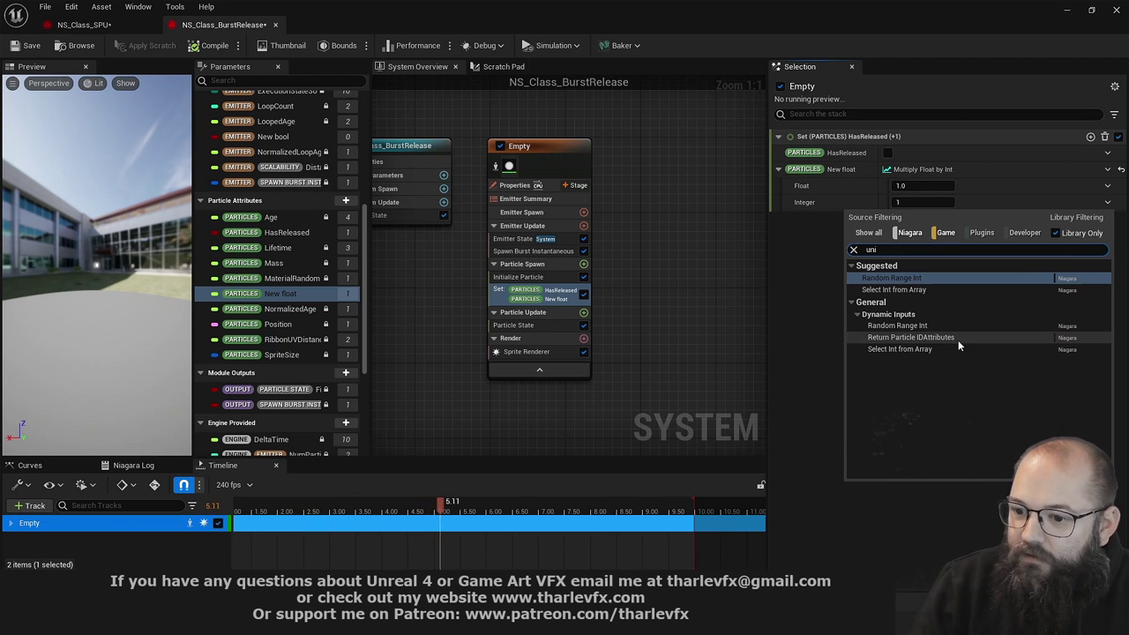
{"action": "mouse_move", "coordinate": [955, 341]}
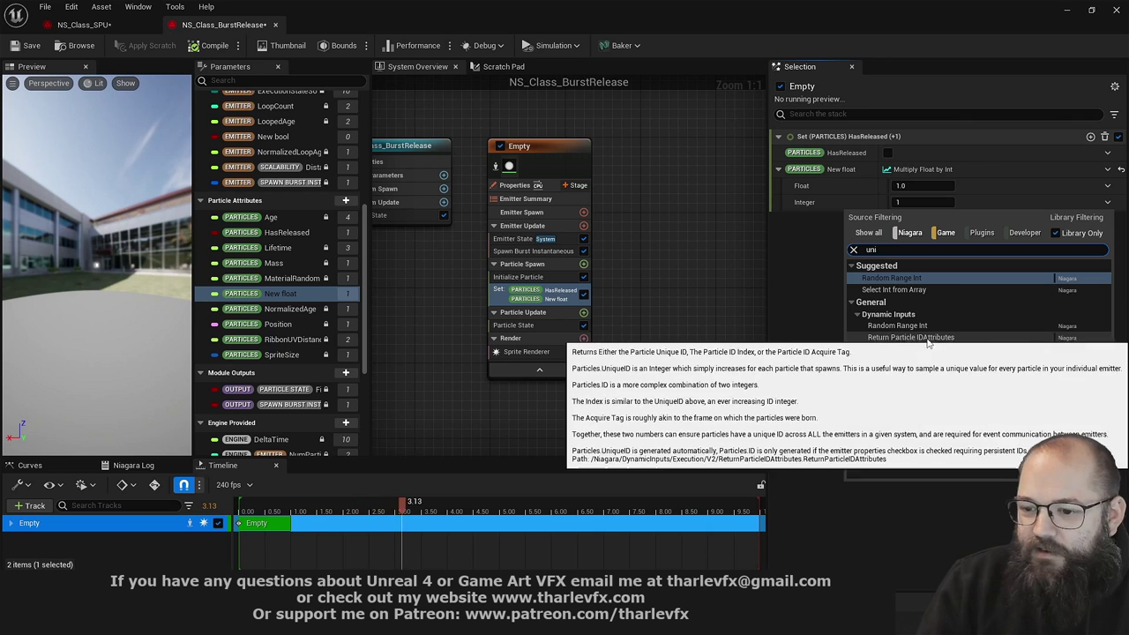
Feed the Integer from the particle's UniqueID and set the Float multiplier to 0.05
{"action": "left_click", "coordinate": [942, 338]}
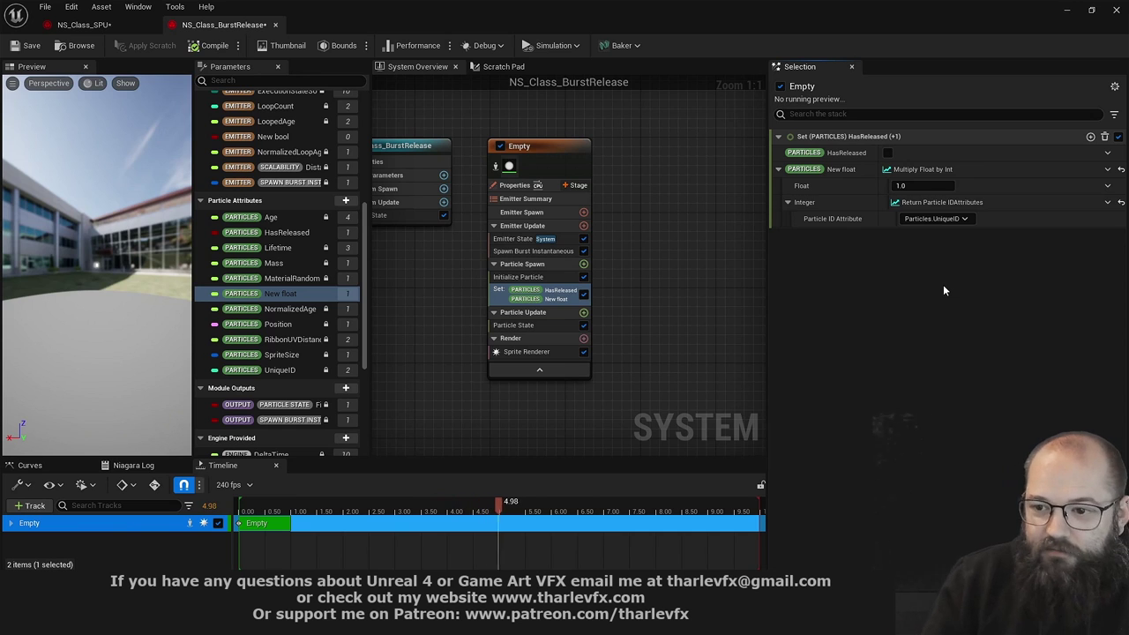
{"action": "left_click", "coordinate": [917, 185]}
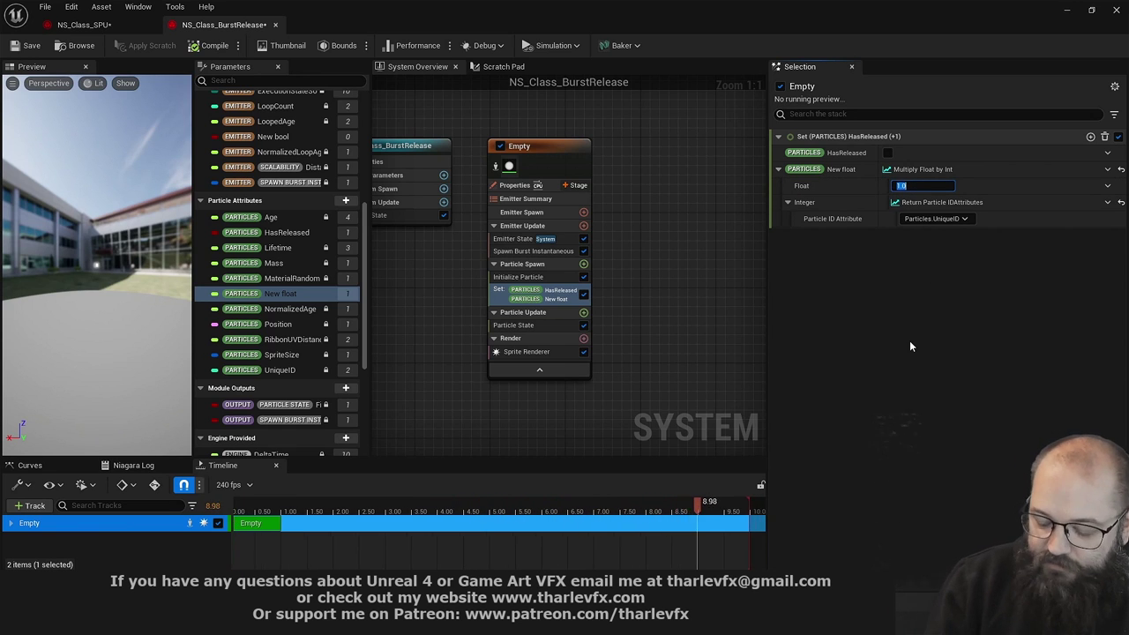
{"action": "type", "text": ".05"}
{"action": "key", "text": "Return"}
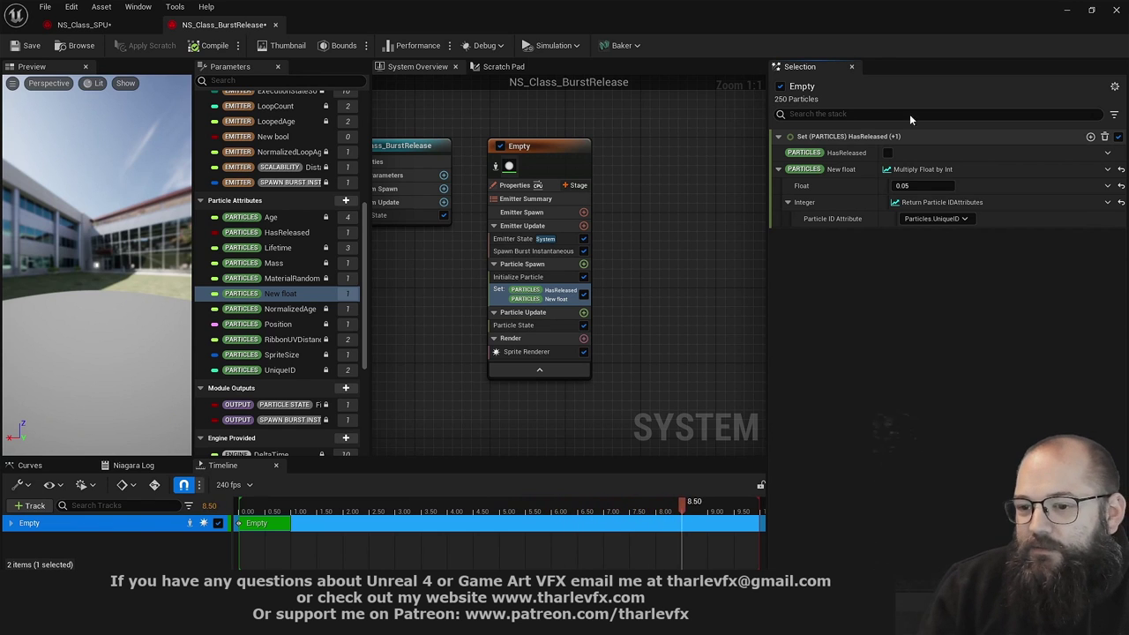
Rename the New float parameter to TimeToRelease
{"action": "left_click", "coordinate": [532, 253]}
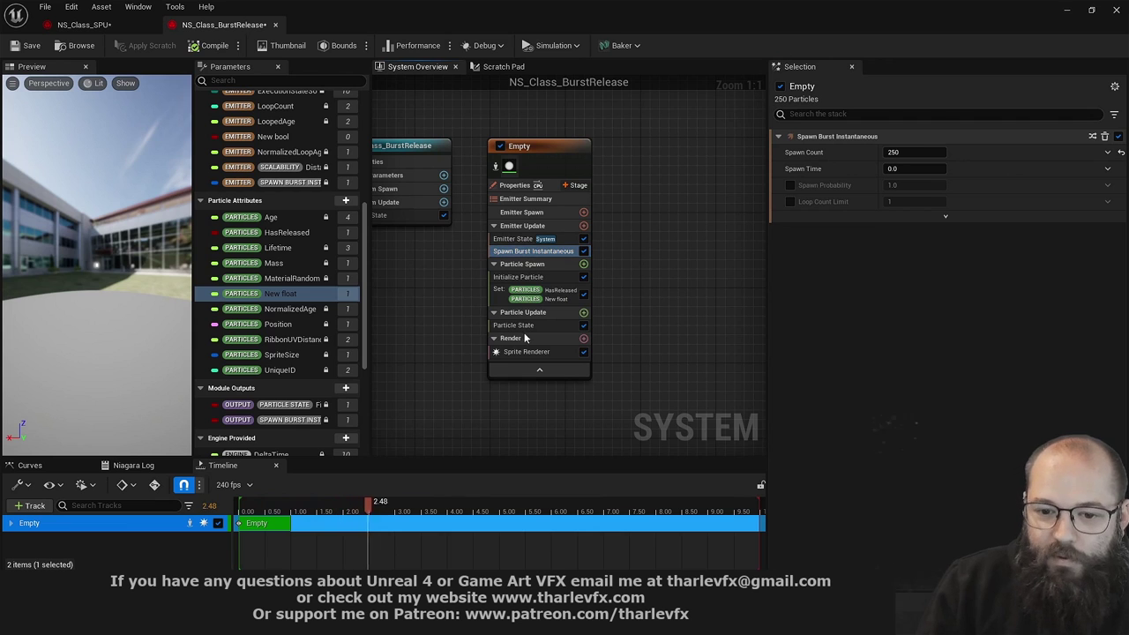
{"action": "left_click", "coordinate": [530, 294]}
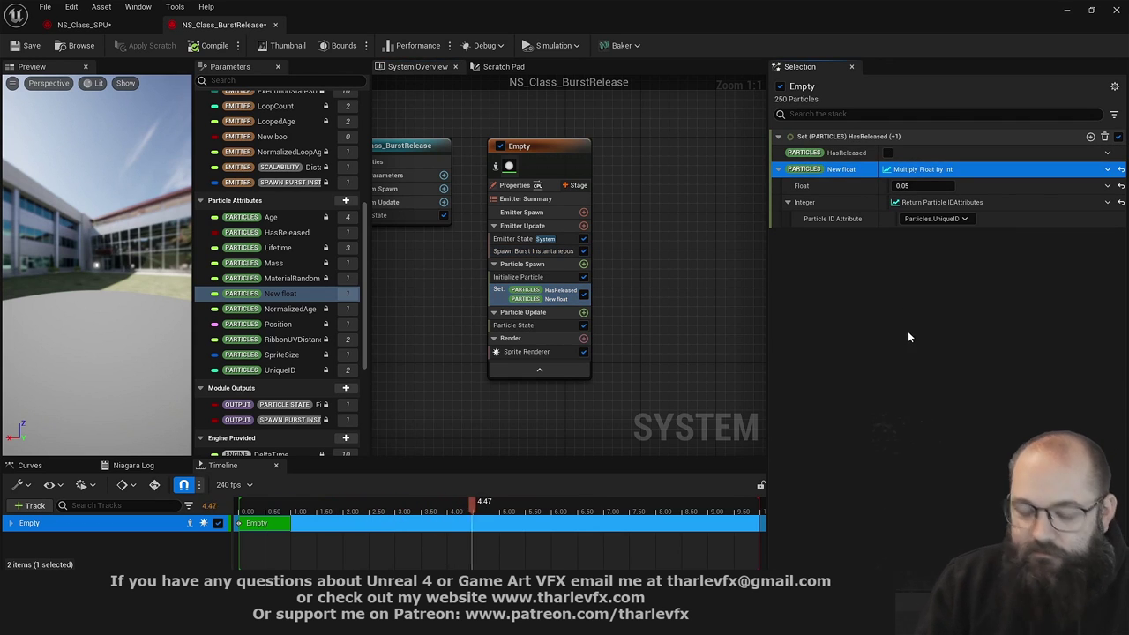
{"action": "key", "text": "F2"}
{"action": "type", "text": "Time"}
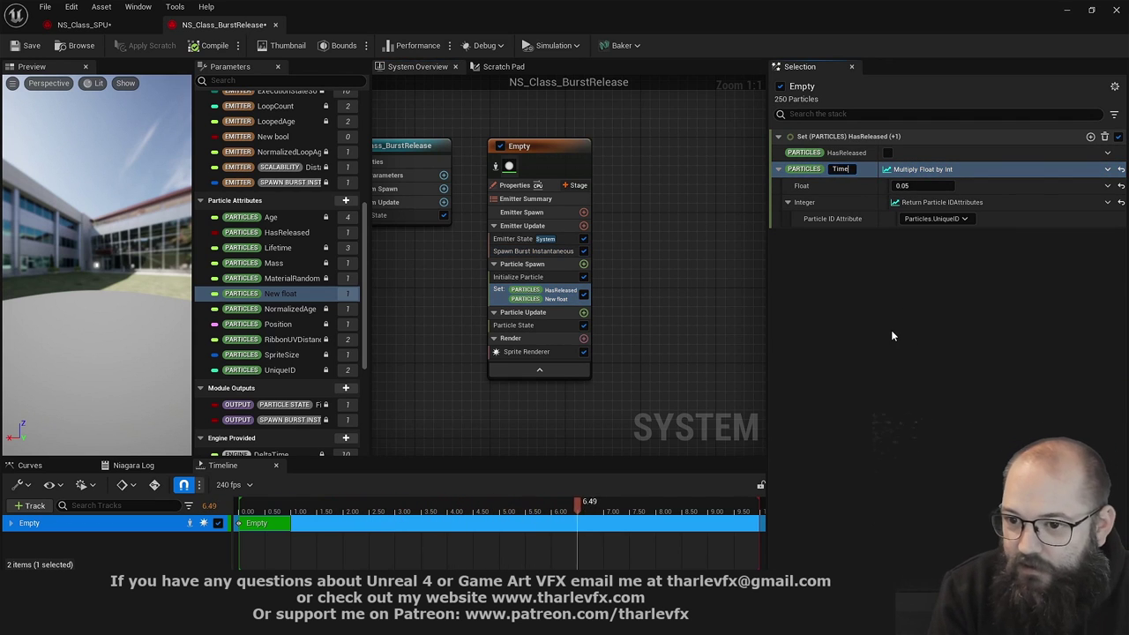
{"action": "type", "text": "ToRel"}
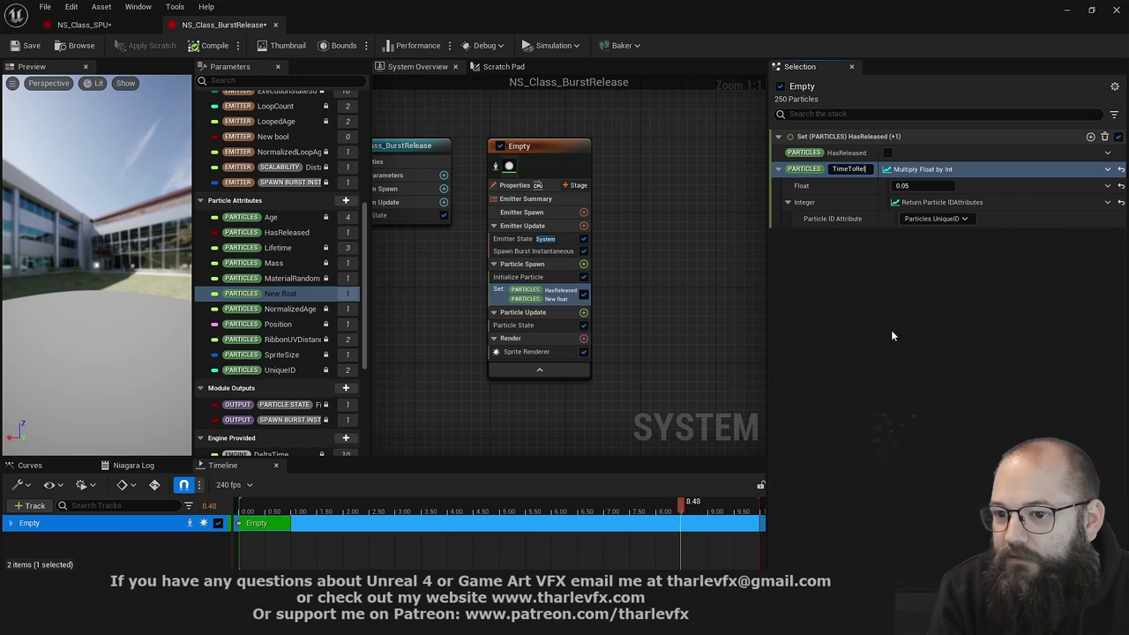
{"action": "type", "text": "ease"}
{"action": "key", "text": "Return"}
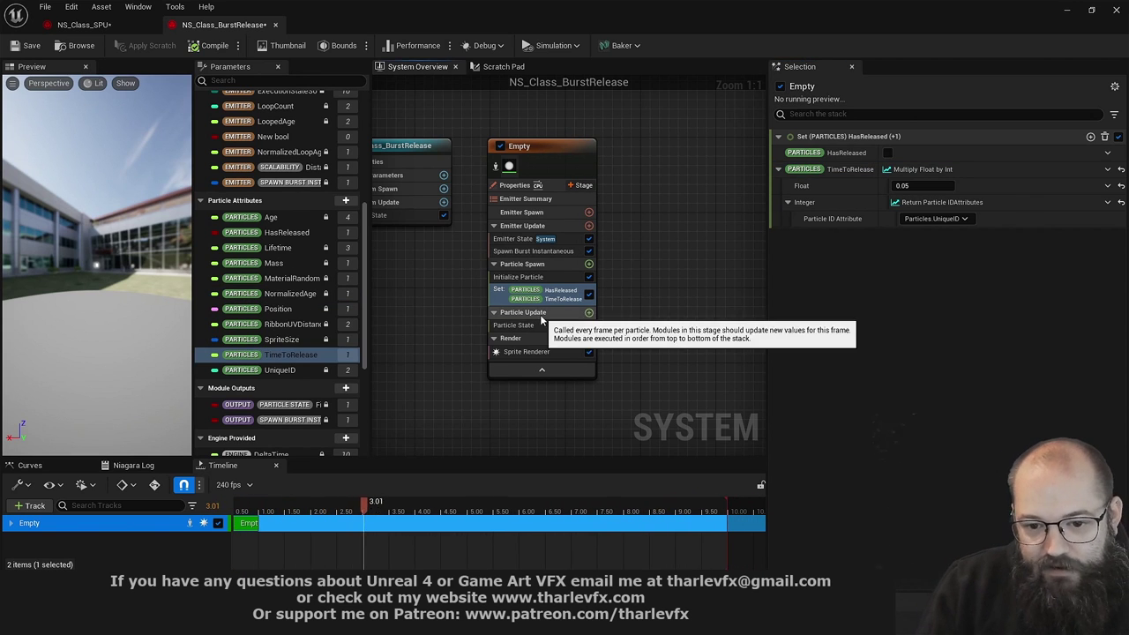
{"action": "left_click", "coordinate": [574, 313]}
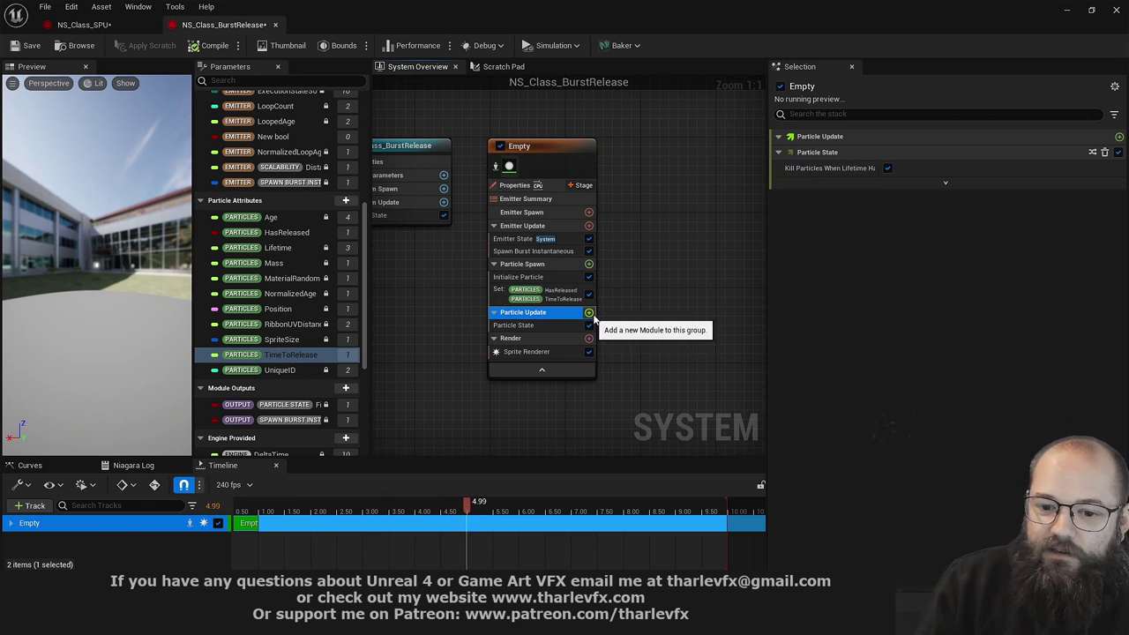
Add a Set Parameters module to Particle Update that sets HasReleased
{"action": "left_click", "coordinate": [589, 314]}
{"action": "type", "text": "set new"}
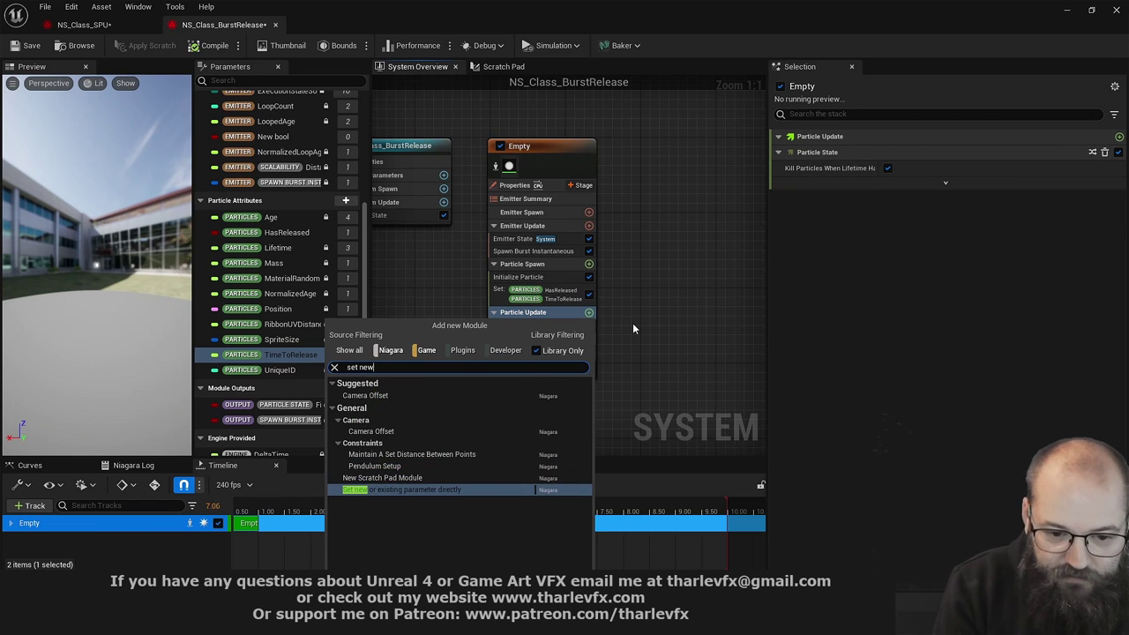
{"action": "key", "text": "Return"}
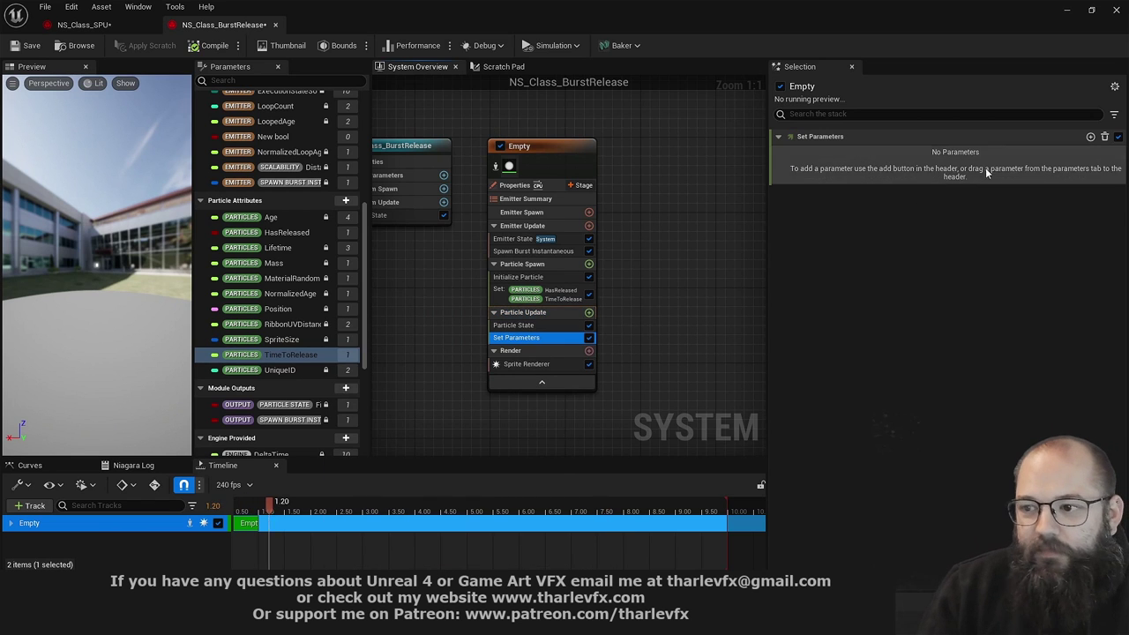
{"action": "left_click", "coordinate": [1091, 137]}
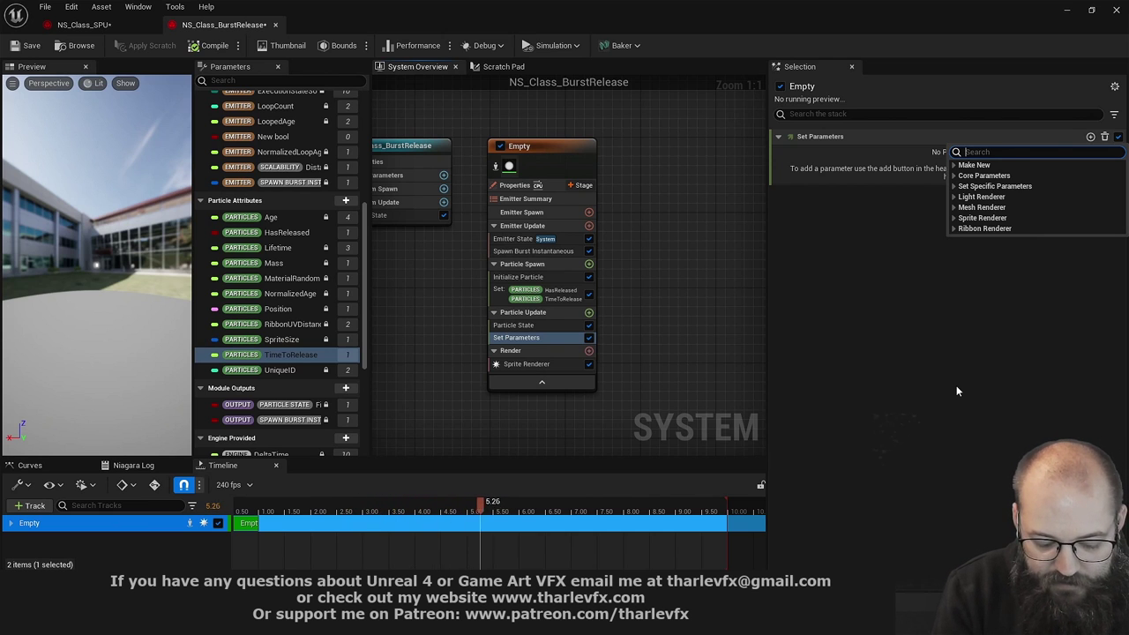
{"action": "type", "text": "has"}
{"action": "key", "text": "Return"}
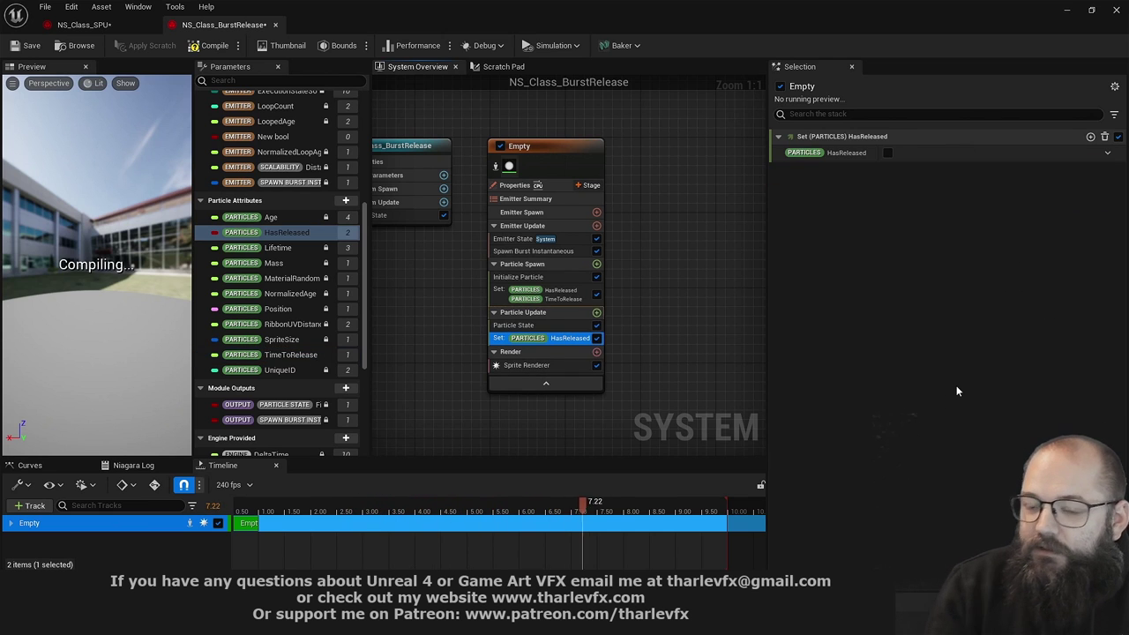
Drive HasReleased with Set Bool by Float Comparison: A = Particles.TimeToRelease, B = Emitter.Age
{"action": "left_click", "coordinate": [1108, 154]}
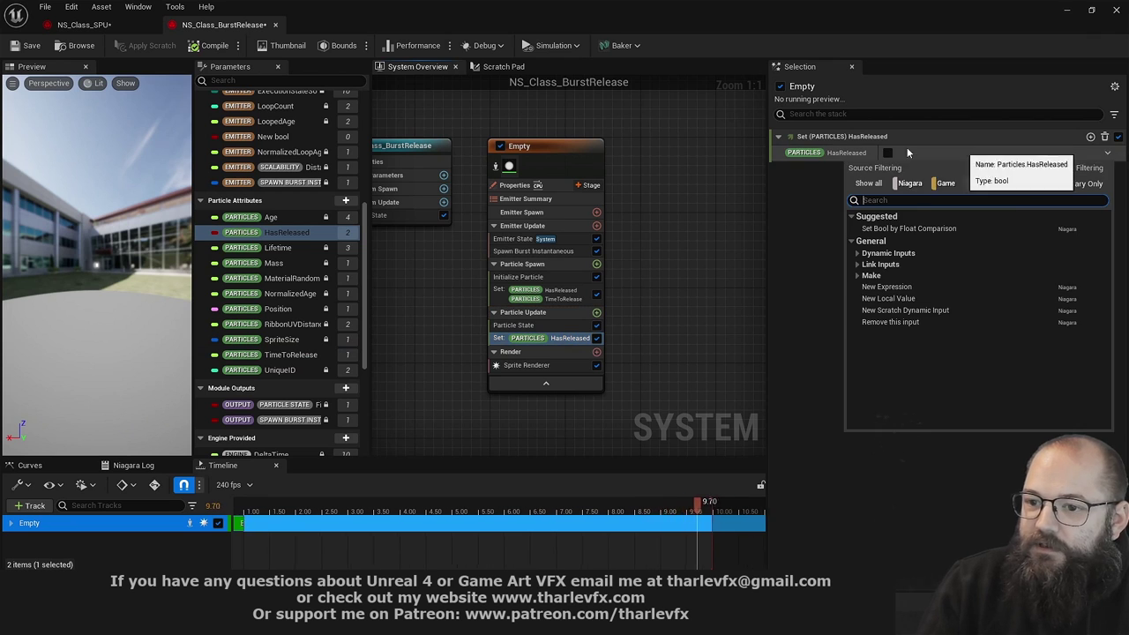
{"action": "left_click", "coordinate": [908, 229]}
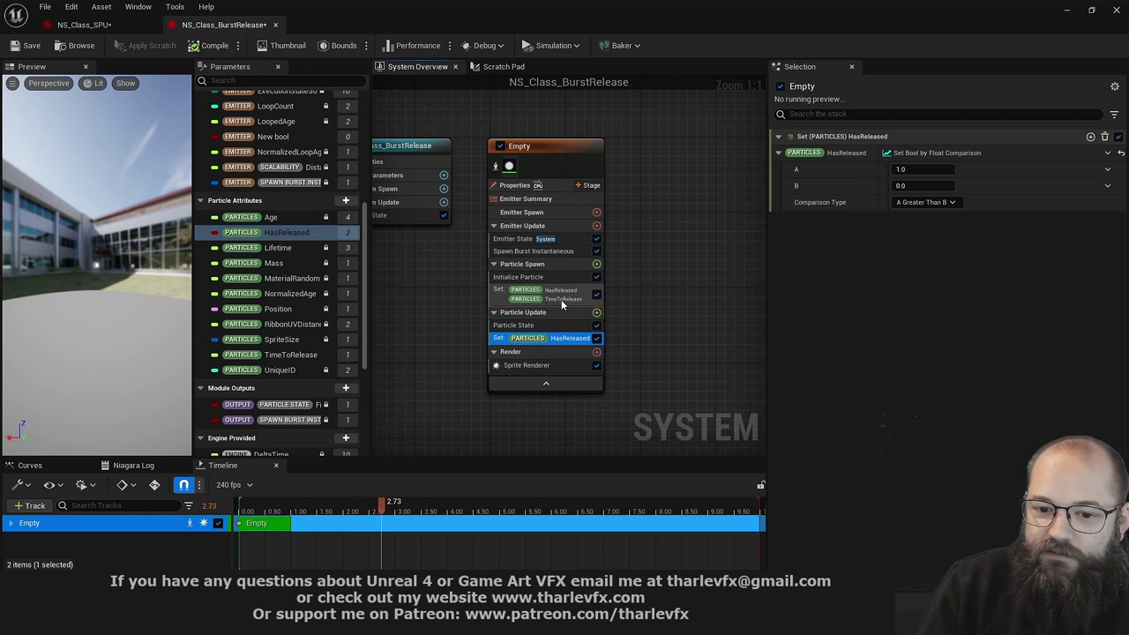
{"action": "left_click", "coordinate": [1107, 170]}
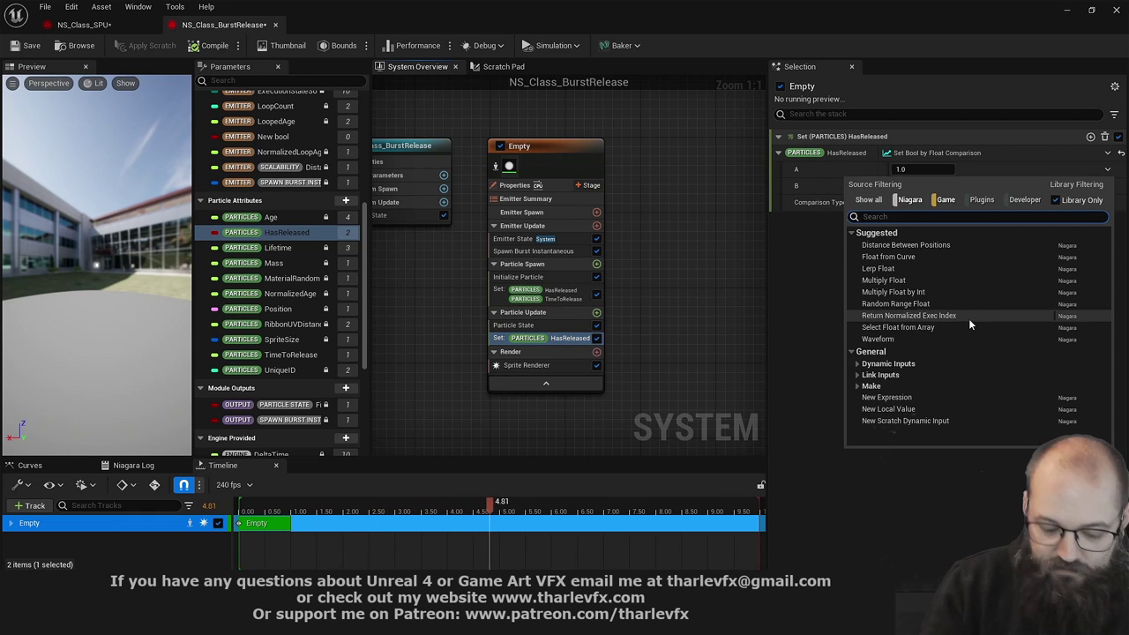
{"action": "type", "text": "timeto"}
{"action": "left_click", "coordinate": [944, 266]}
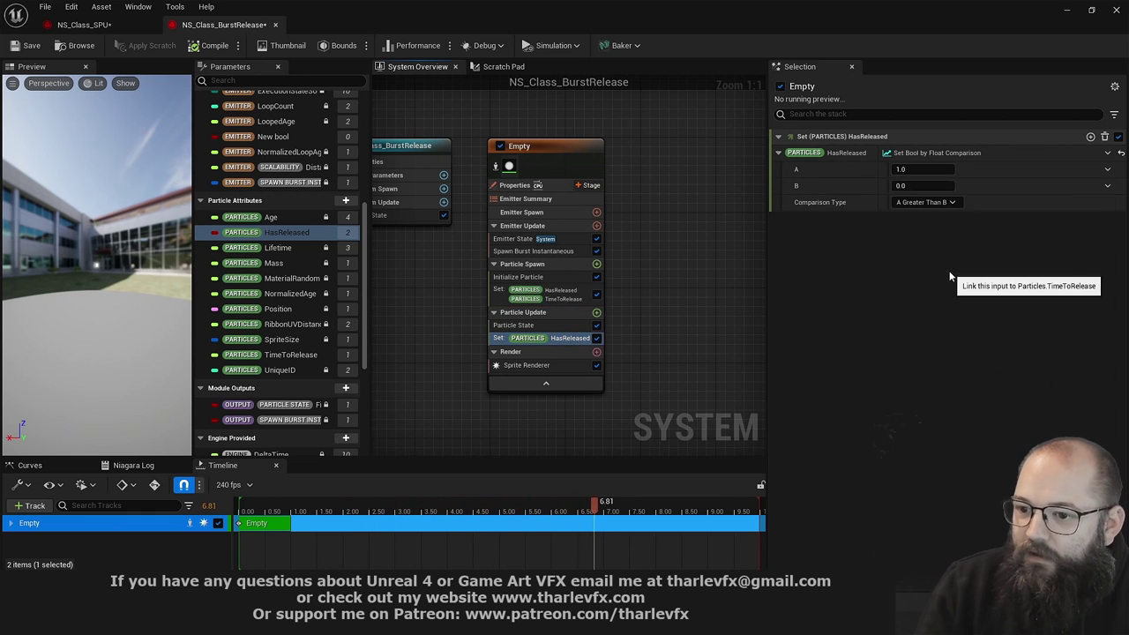
{"action": "left_click", "coordinate": [1107, 185]}
{"action": "type", "text": "age"}
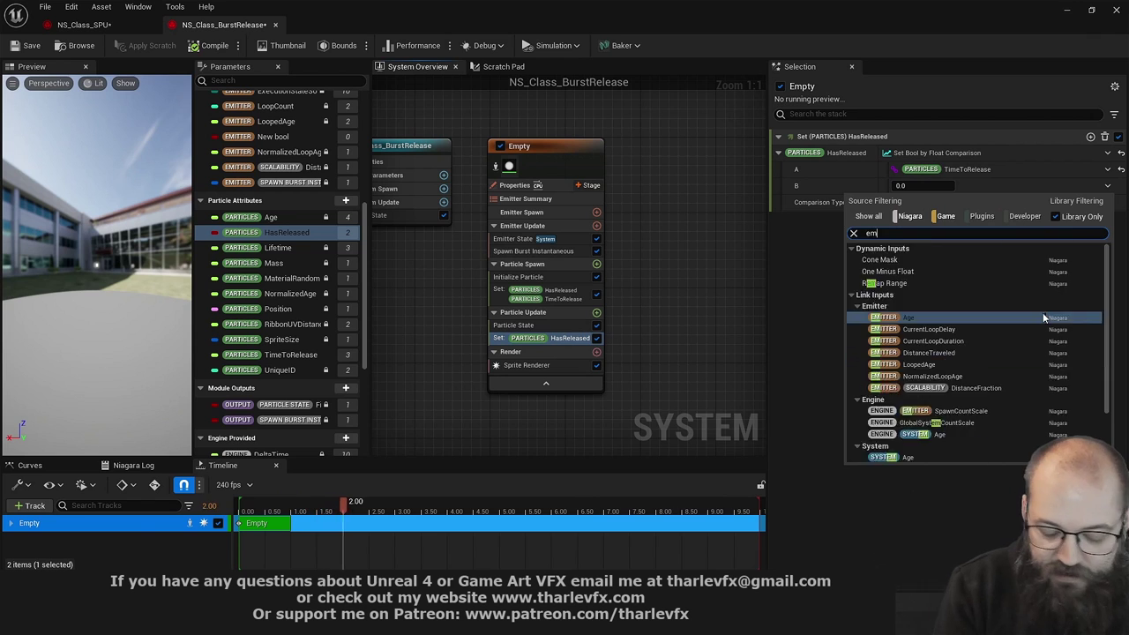
{"action": "left_click", "coordinate": [1042, 312]}
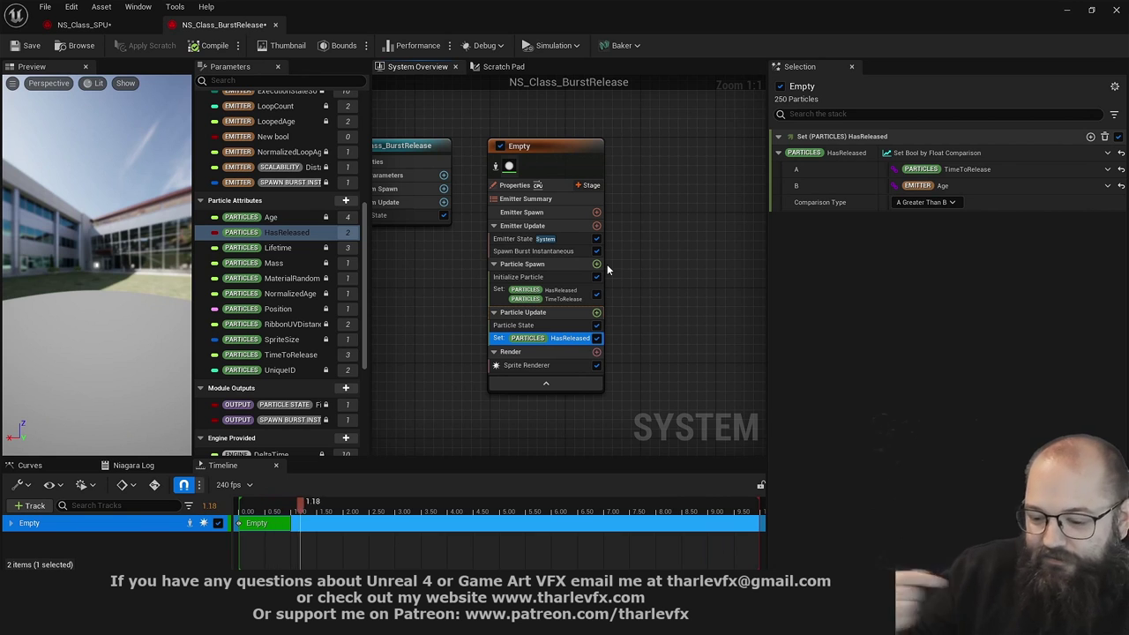
Review the Particle Update modules, then return to the Set HasReleased module
{"action": "left_click", "coordinate": [547, 325]}
{"action": "left_click", "coordinate": [547, 313]}
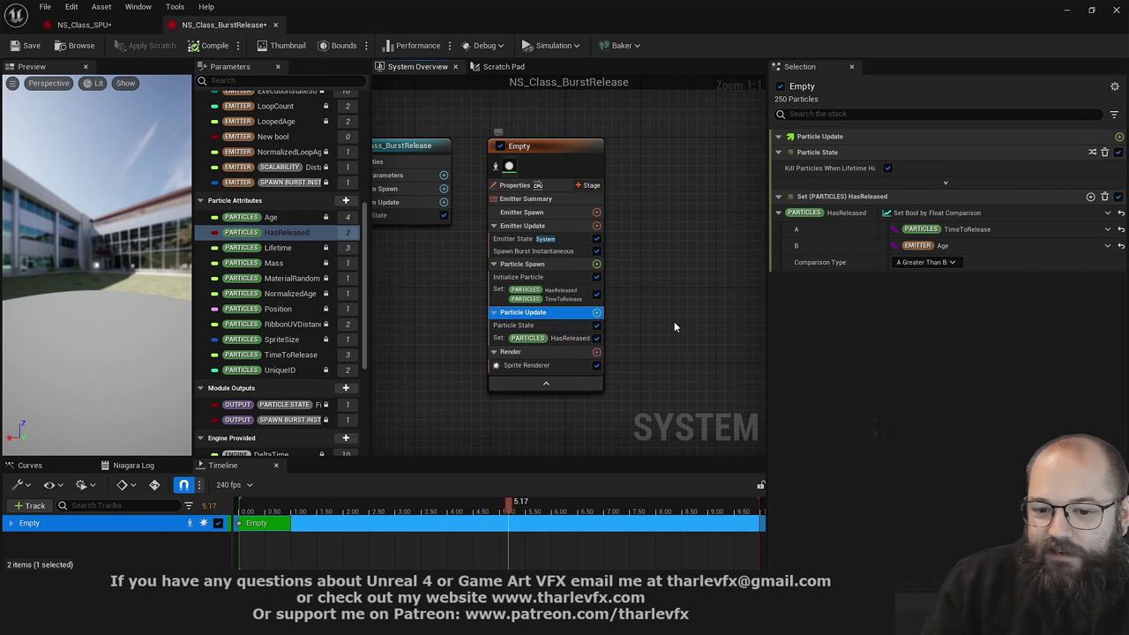
{"action": "left_click", "coordinate": [555, 339]}
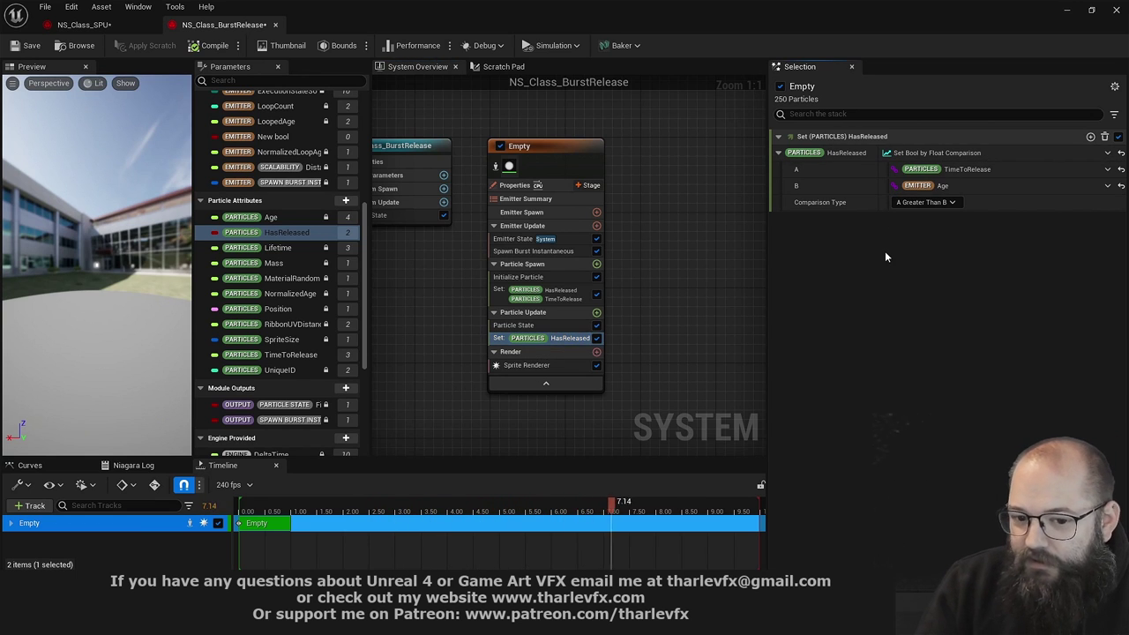
{"action": "left_click", "coordinate": [1090, 136]}
Add Particles.Position to the Set module and drive it with Lerp Position
{"action": "type", "text": "particl pos"}
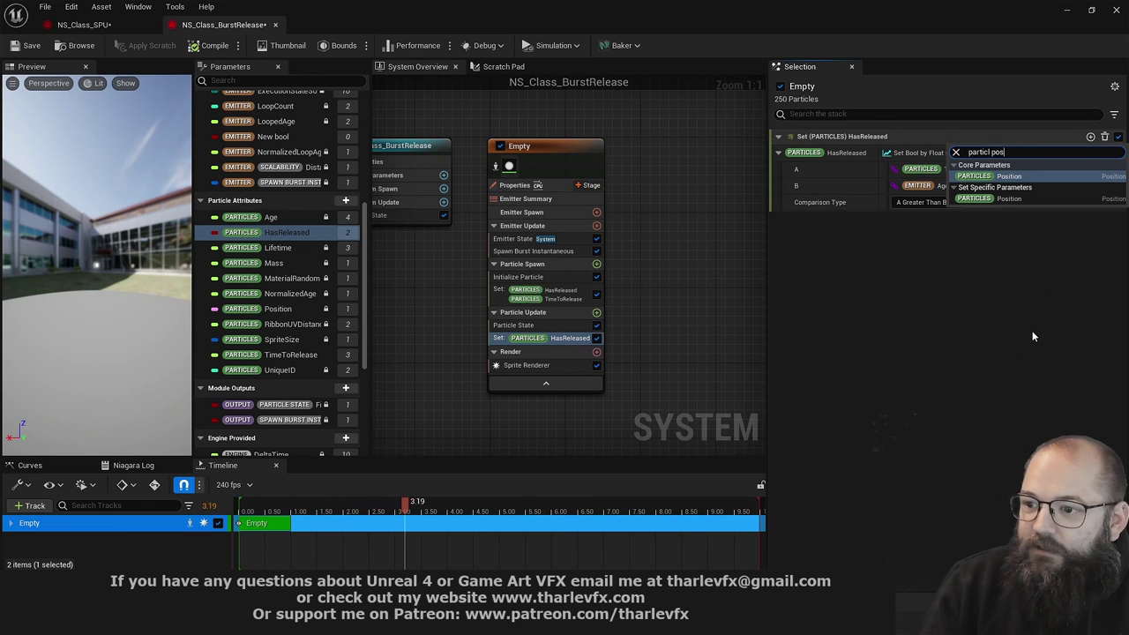
{"action": "left_click", "coordinate": [992, 175]}
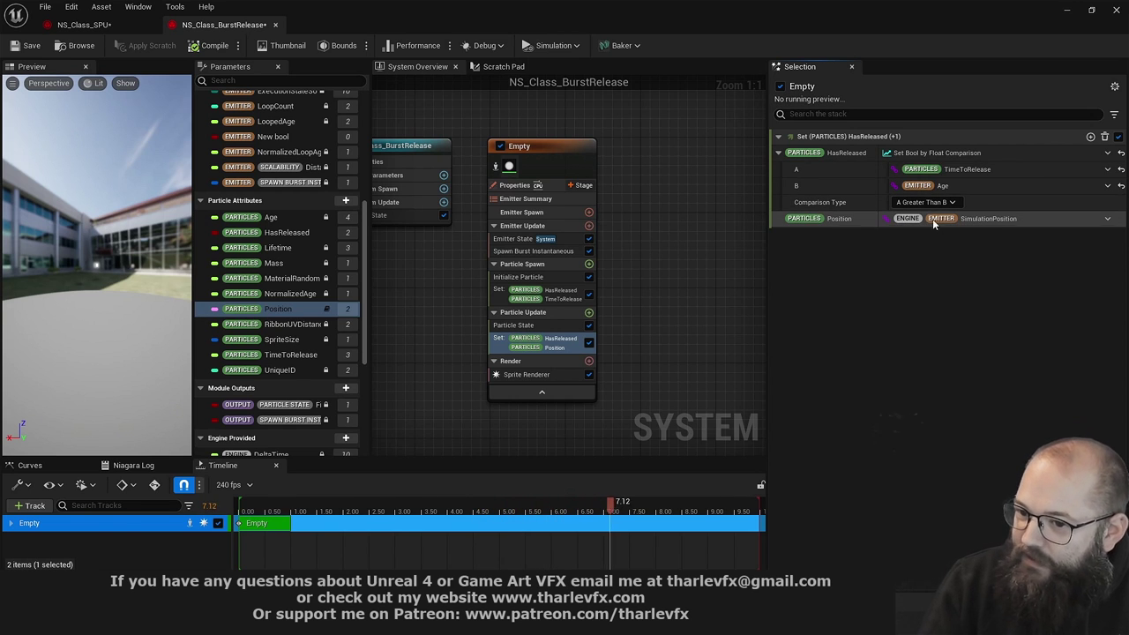
{"action": "left_click", "coordinate": [1107, 220]}
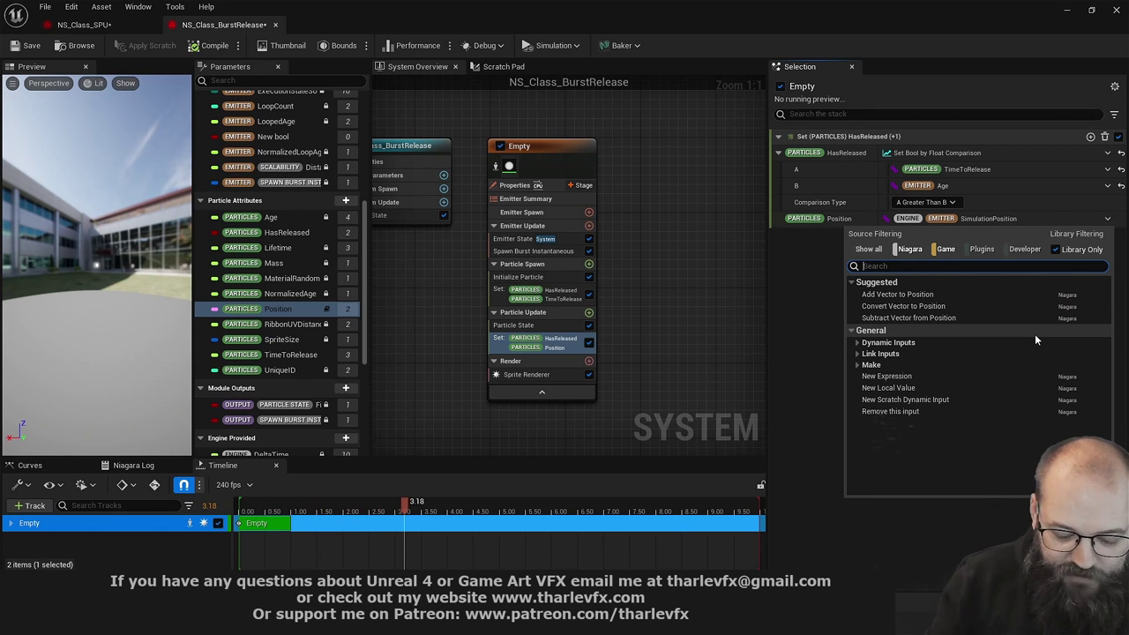
{"action": "type", "text": "lerp"}
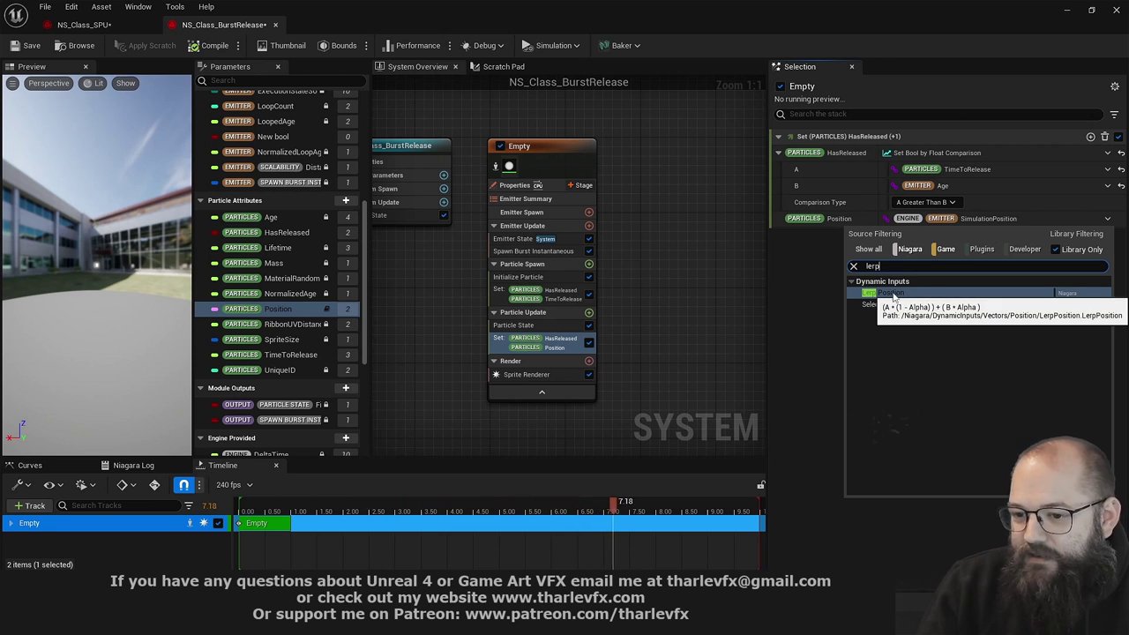
{"action": "left_click", "coordinate": [923, 292]}
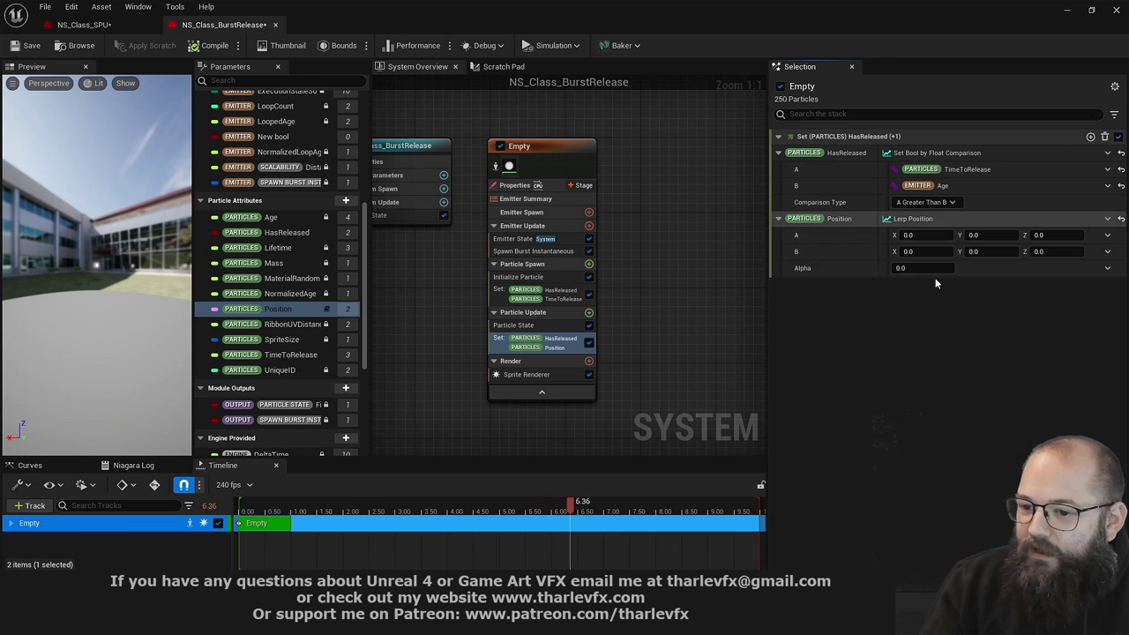
Make Alpha a Make Custom Float from Bool linked to Particles.HasReleased, True Float 1.0
{"action": "left_click", "coordinate": [1108, 267]}
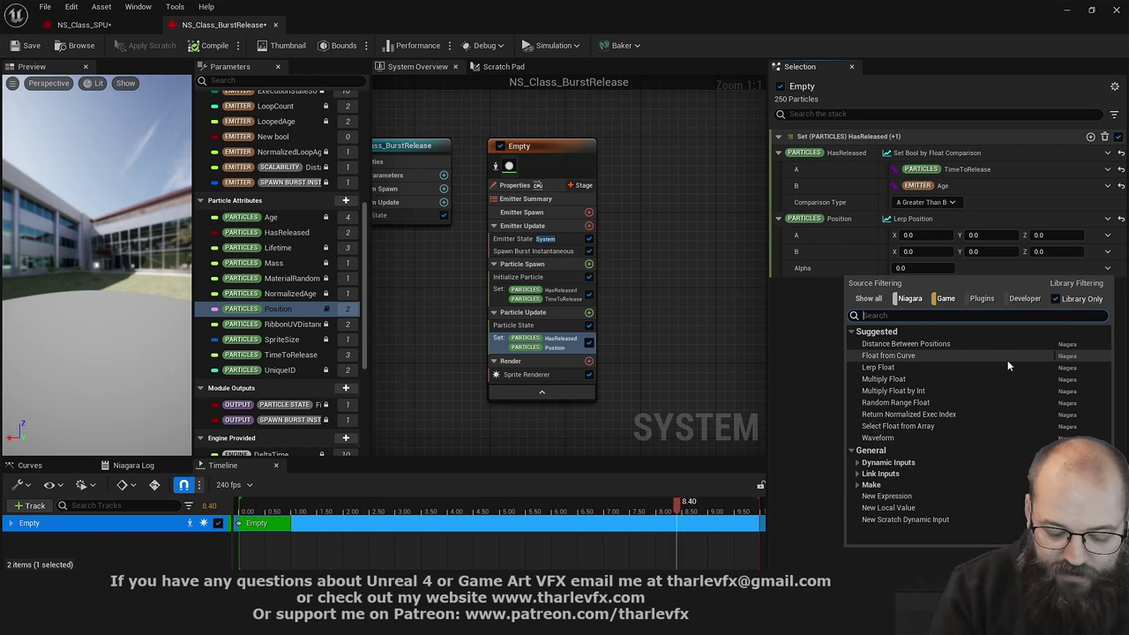
{"action": "type", "text": "bool"}
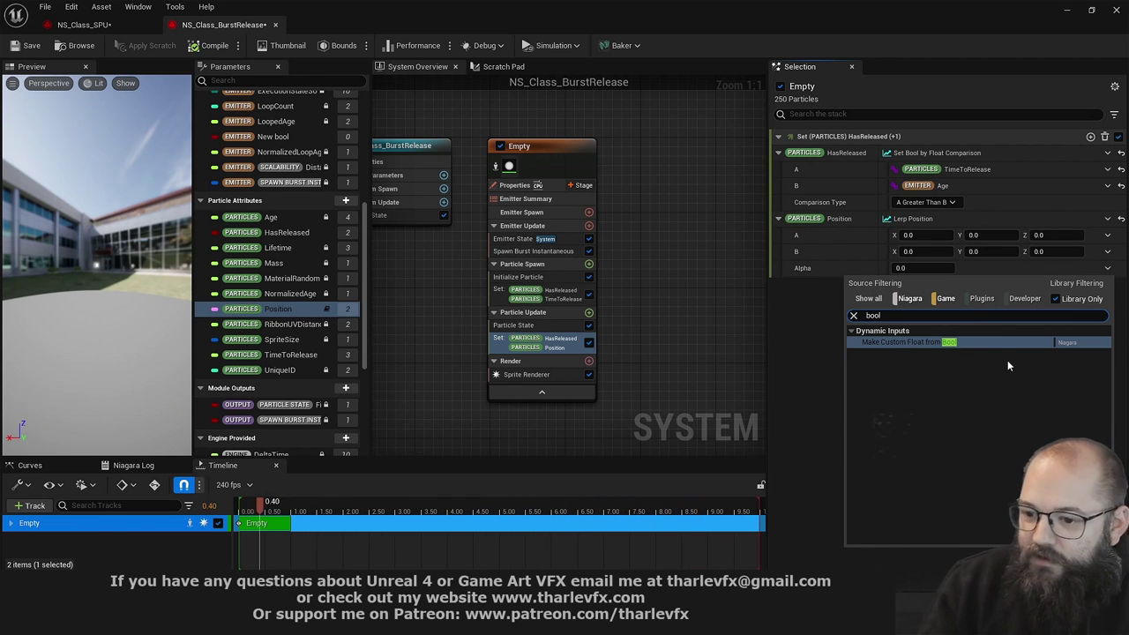
{"action": "left_click", "coordinate": [970, 342]}
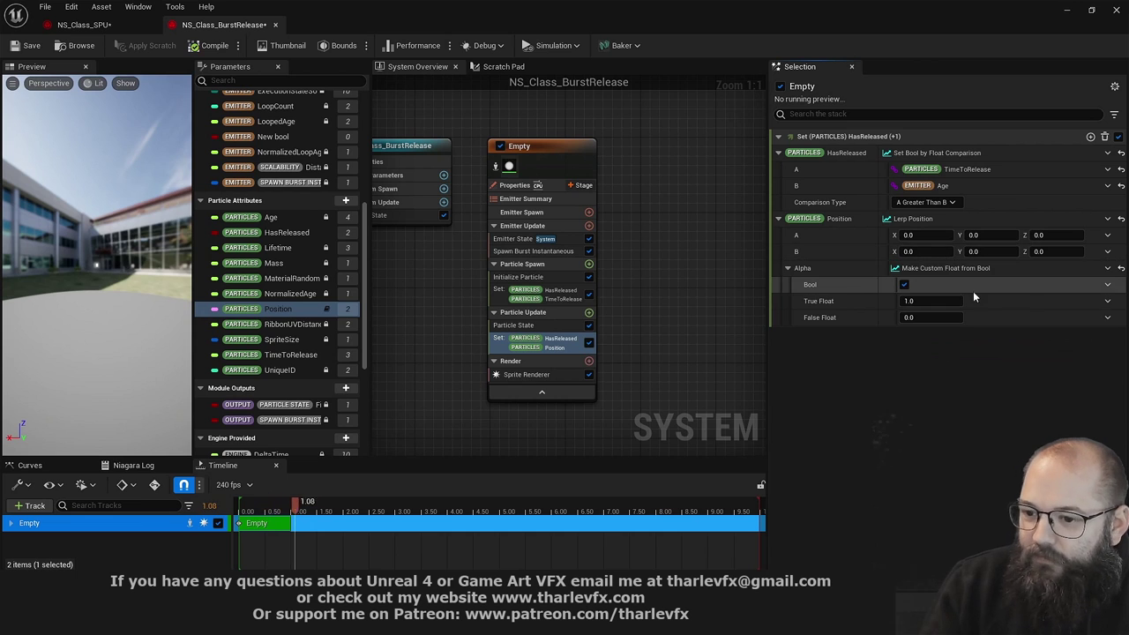
{"action": "left_click", "coordinate": [1108, 284]}
{"action": "type", "text": "has "}
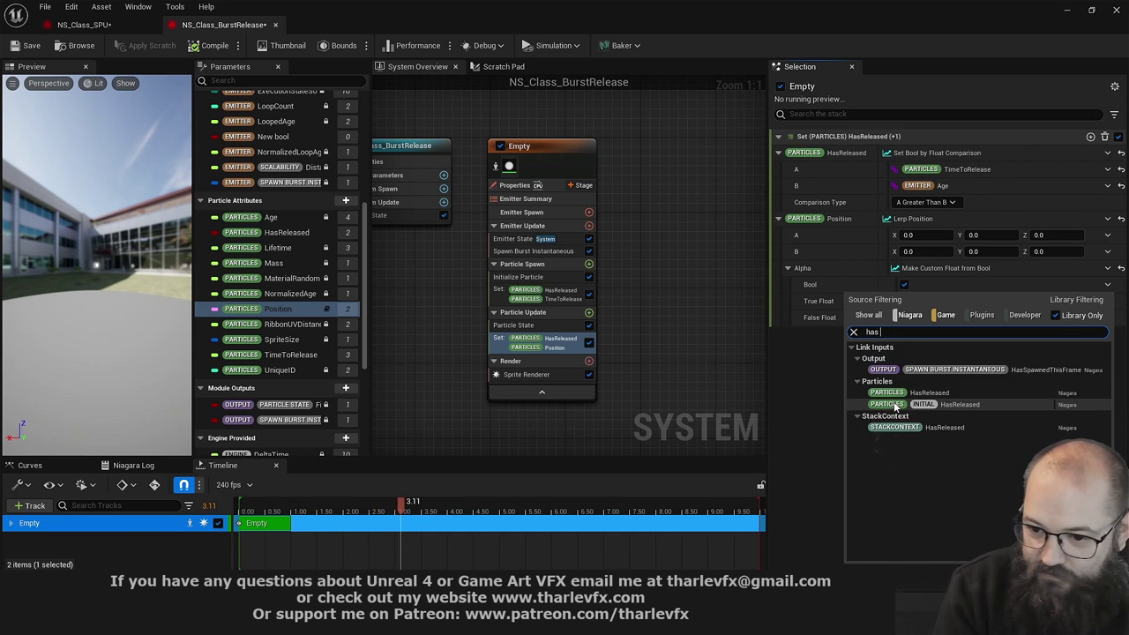
{"action": "type", "text": "re"}
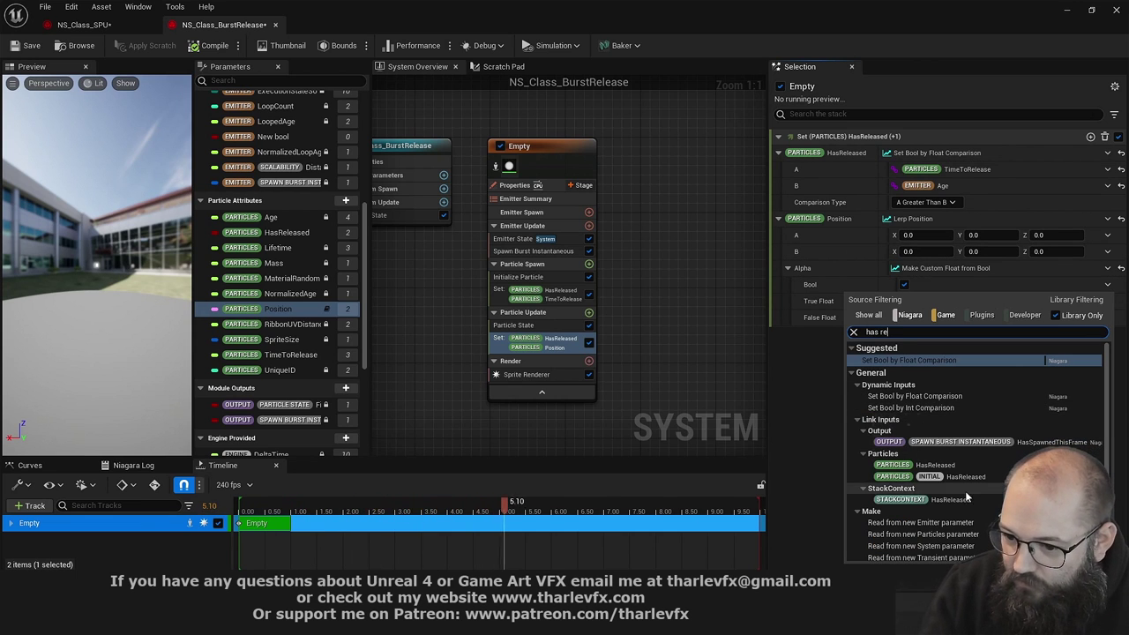
{"action": "scroll", "coordinate": [966, 501], "scroll_direction": "down", "scroll_amount": 1}
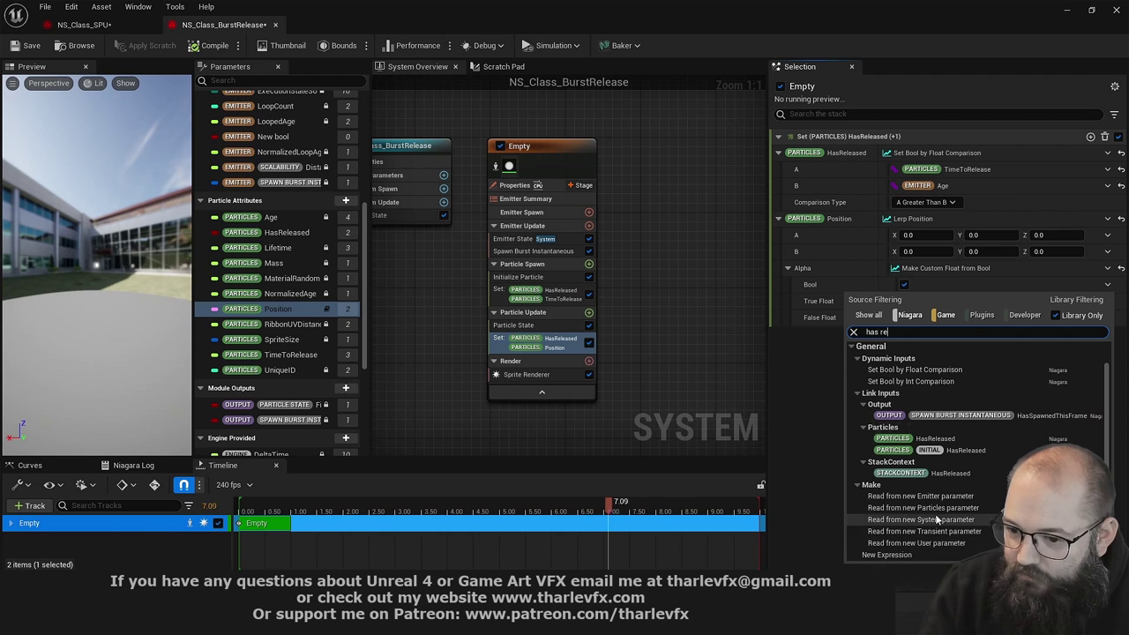
{"action": "left_click", "coordinate": [922, 438]}
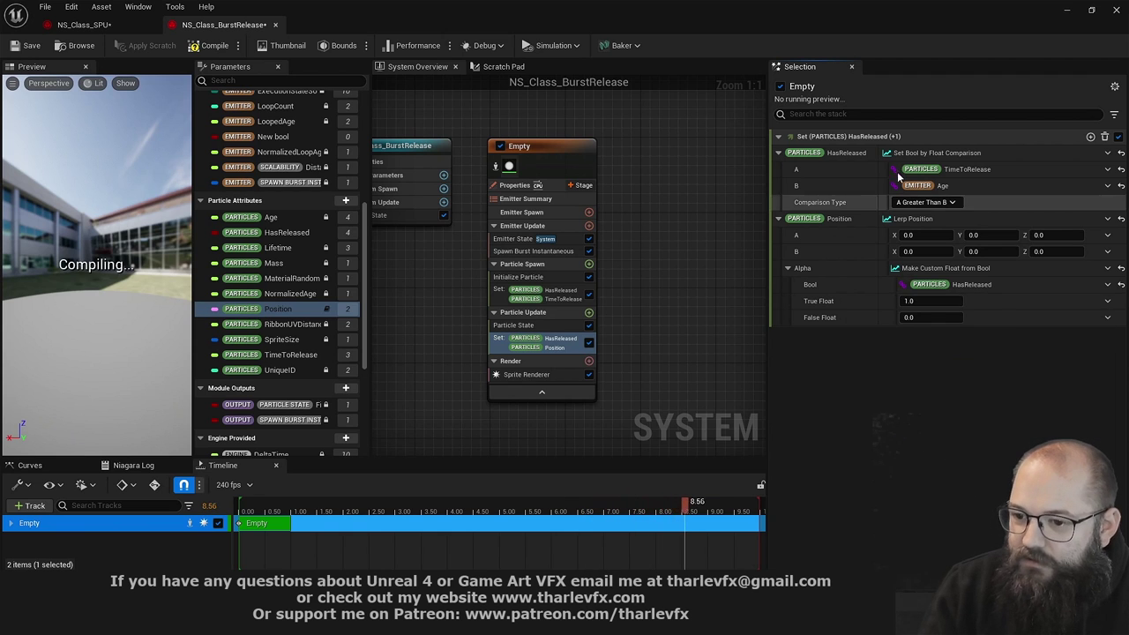
{"action": "left_click", "coordinate": [906, 301]}
{"action": "type", "text": "1"}
{"action": "key", "text": "Return"}
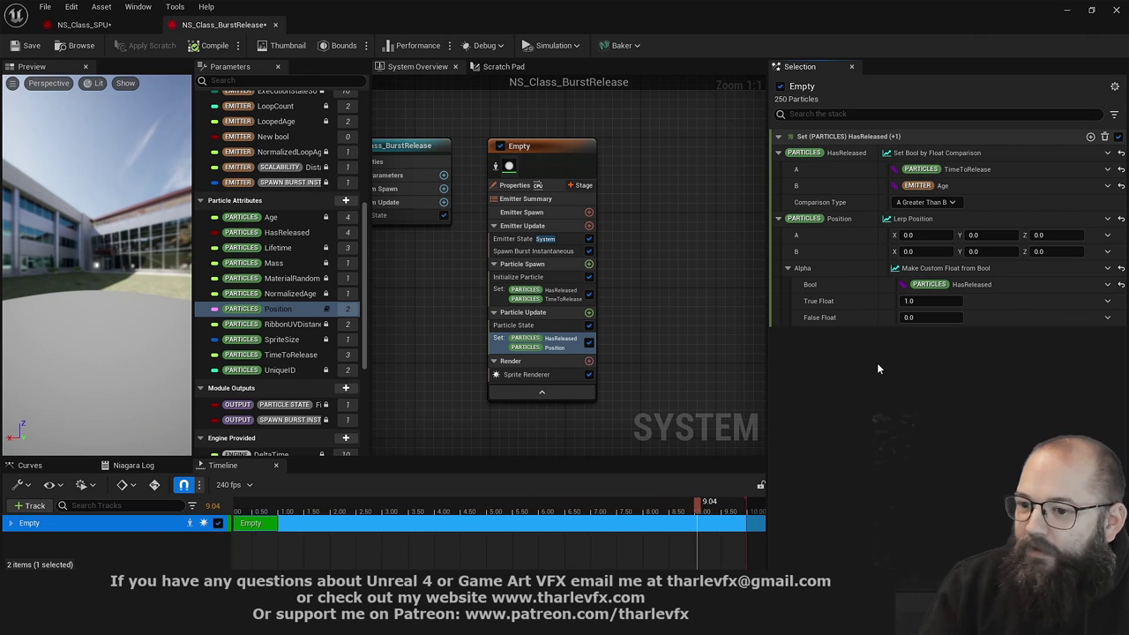
Search Position's inputs for if/branch/switch, leave it unchanged, and collapse the Alpha row
{"action": "left_click", "coordinate": [1108, 220]}
{"action": "type", "text": "if"}
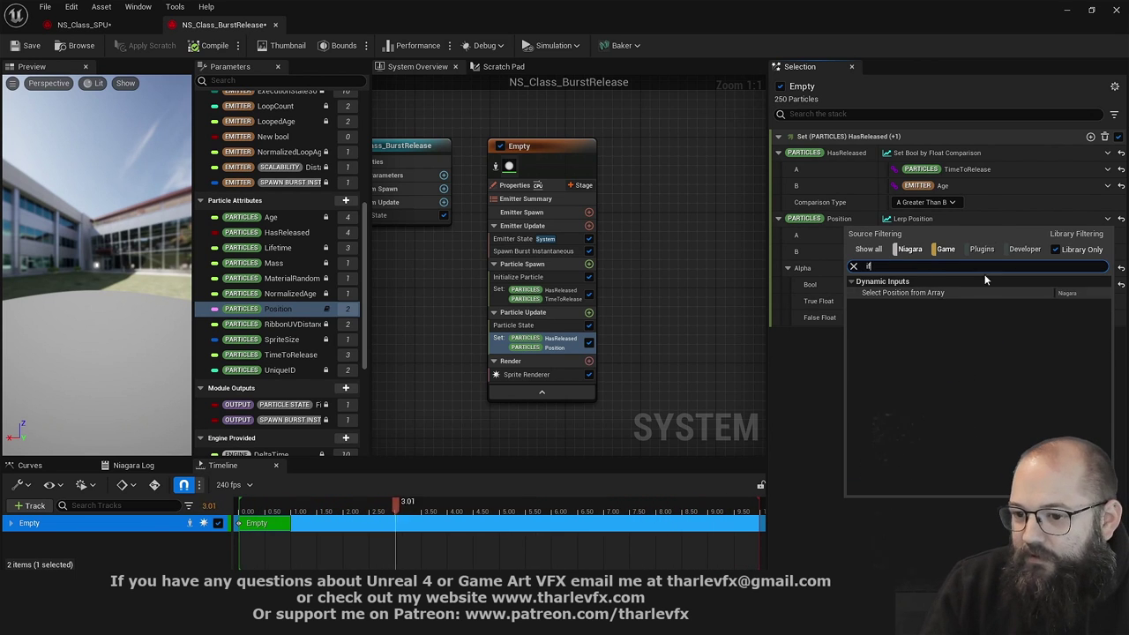
{"action": "key", "text": "BackSpace"}
{"action": "key", "text": "BackSpace"}
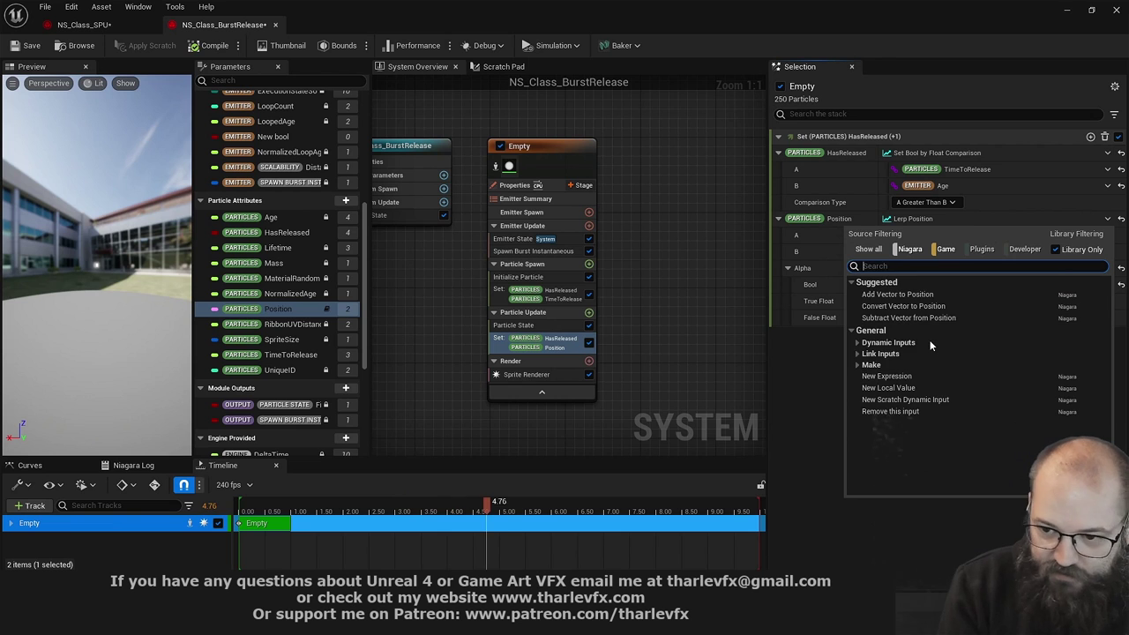
{"action": "type", "text": "bra"}
{"action": "key", "text": "BackSpace"}
{"action": "key", "text": "BackSpace"}
{"action": "key", "text": "BackSpace"}
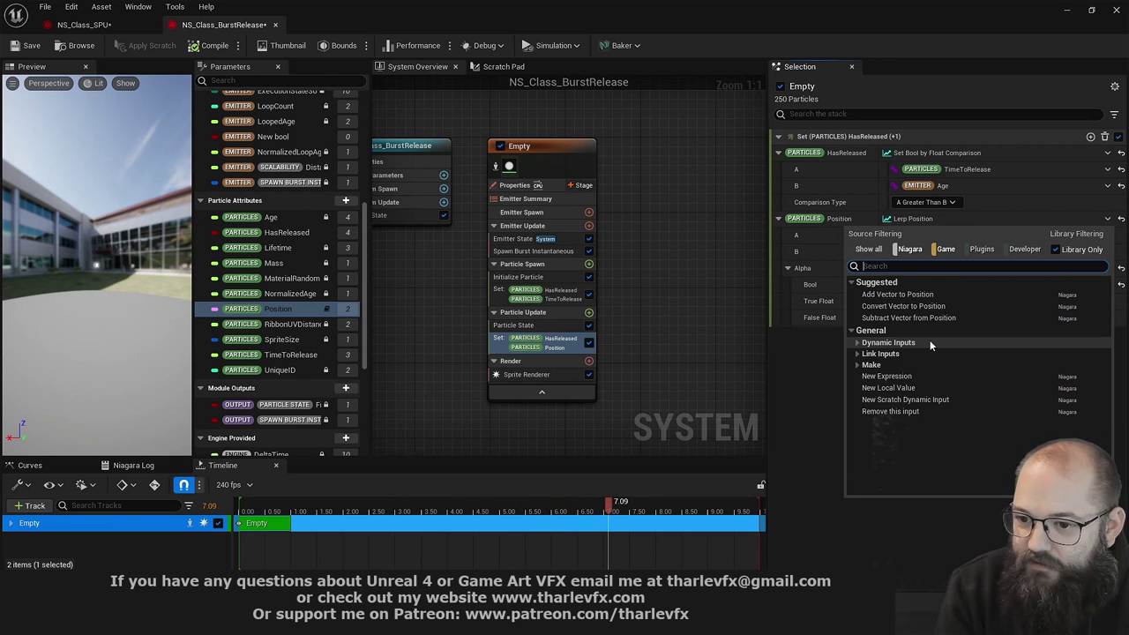
{"action": "type", "text": "swi"}
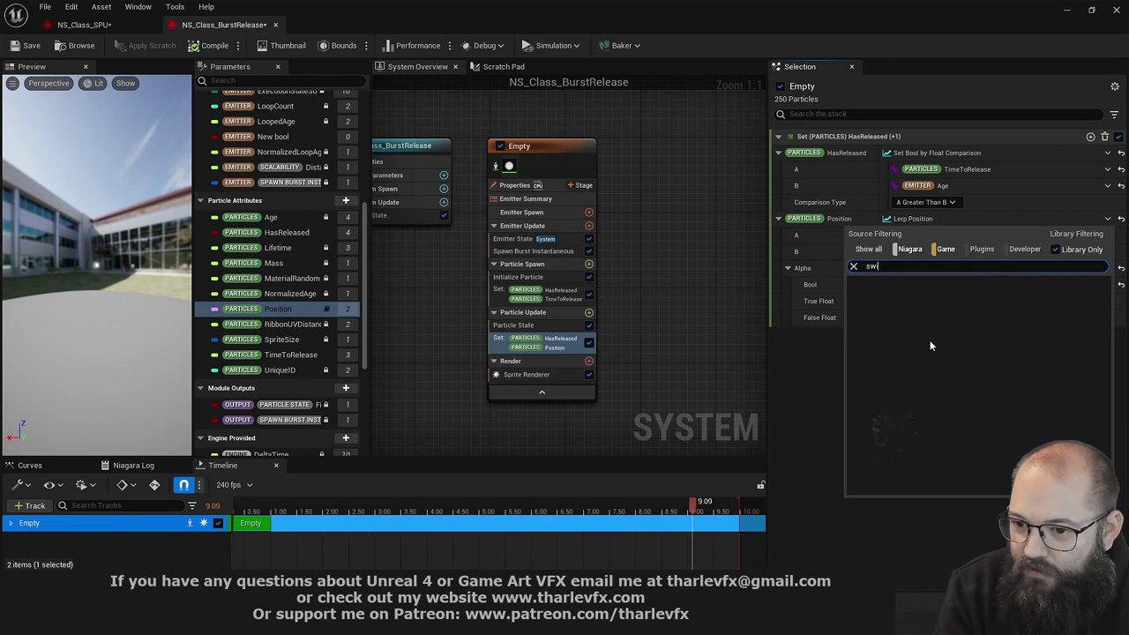
{"action": "key", "text": "BackSpace"}
{"action": "key", "text": "BackSpace"}
{"action": "type", "text": "if"}
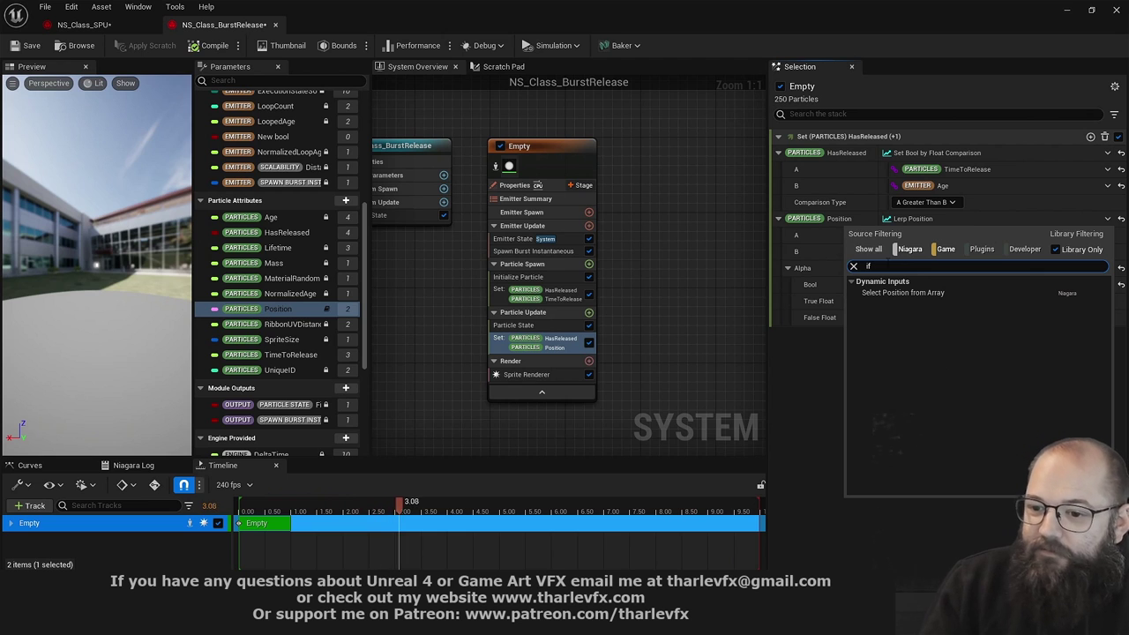
{"action": "left_click", "coordinate": [854, 267]}
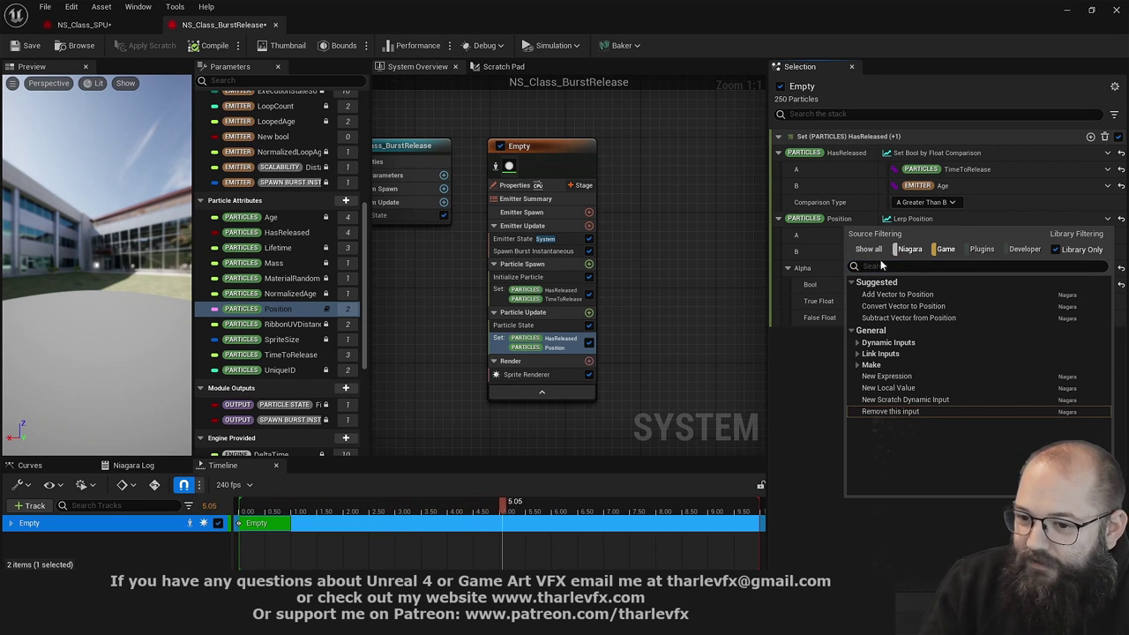
{"action": "left_click", "coordinate": [818, 381]}
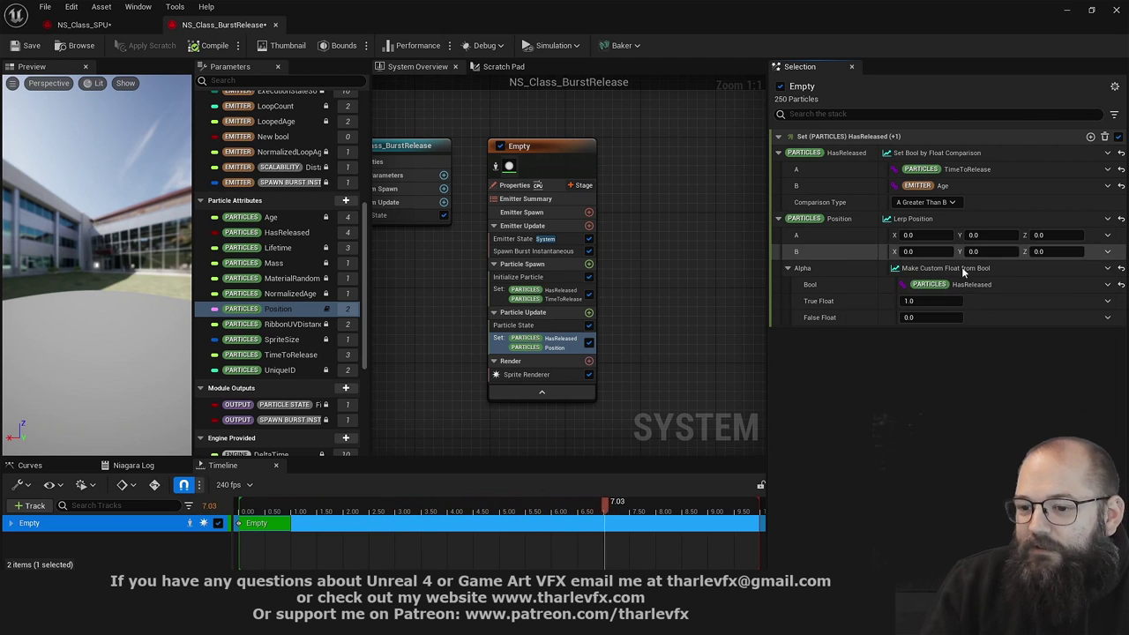
{"action": "right_click", "coordinate": [807, 279]}
{"action": "left_click", "coordinate": [816, 277]}
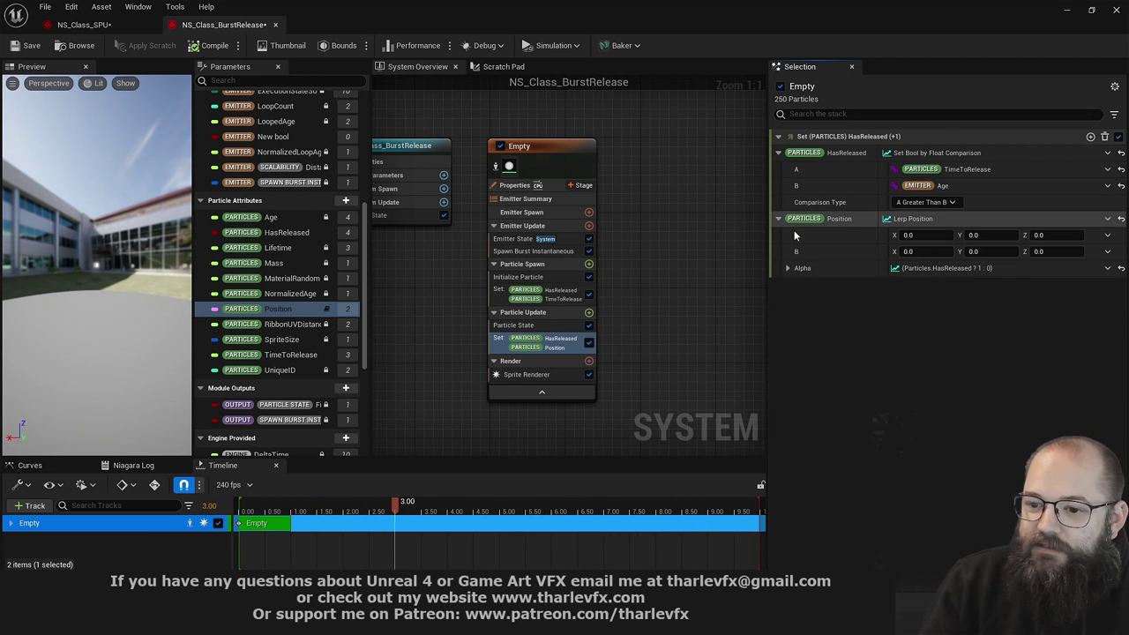
Set Lerp Position A to Emitter SimulationPosition and B to Particles Position
{"action": "left_click", "coordinate": [1108, 235]}
{"action": "type", "text": "emitter"}
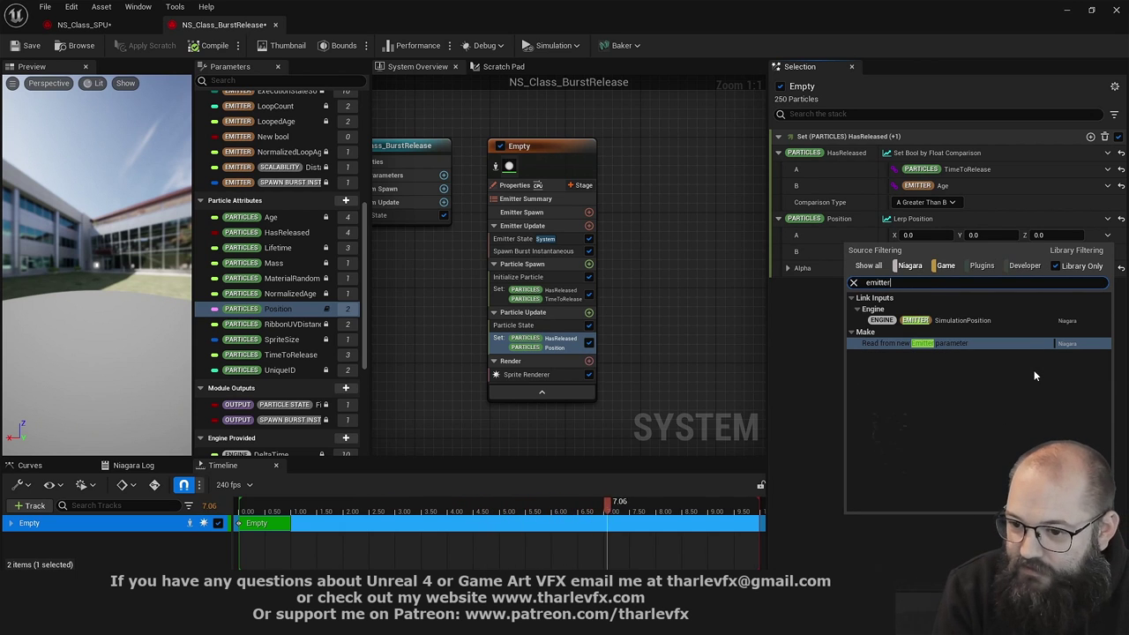
{"action": "left_click", "coordinate": [963, 321]}
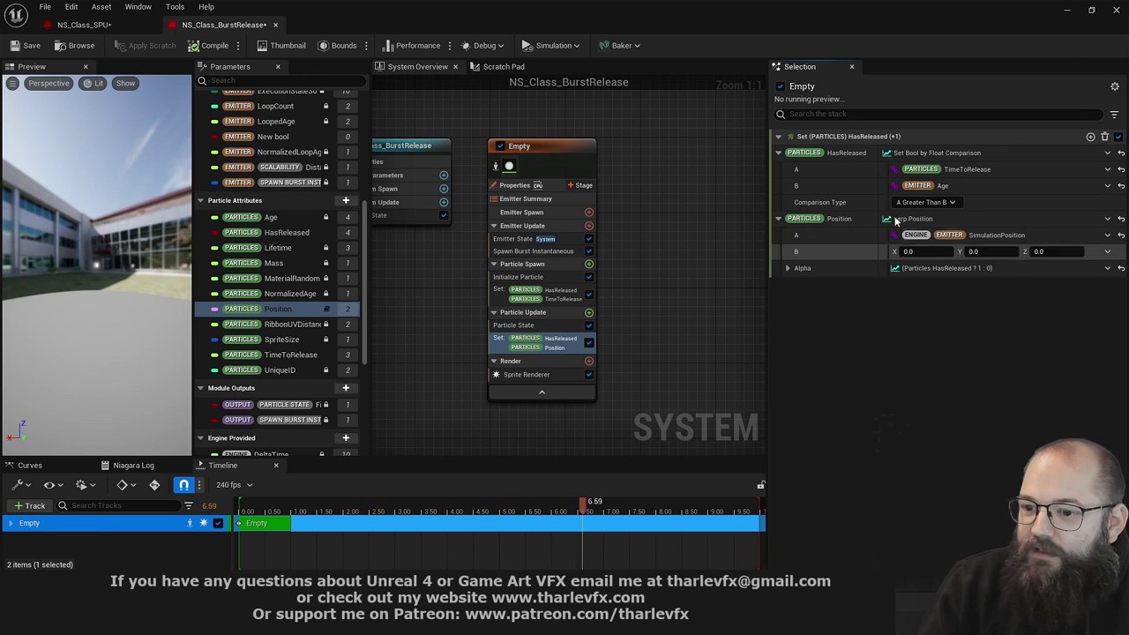
{"action": "left_click", "coordinate": [1108, 251]}
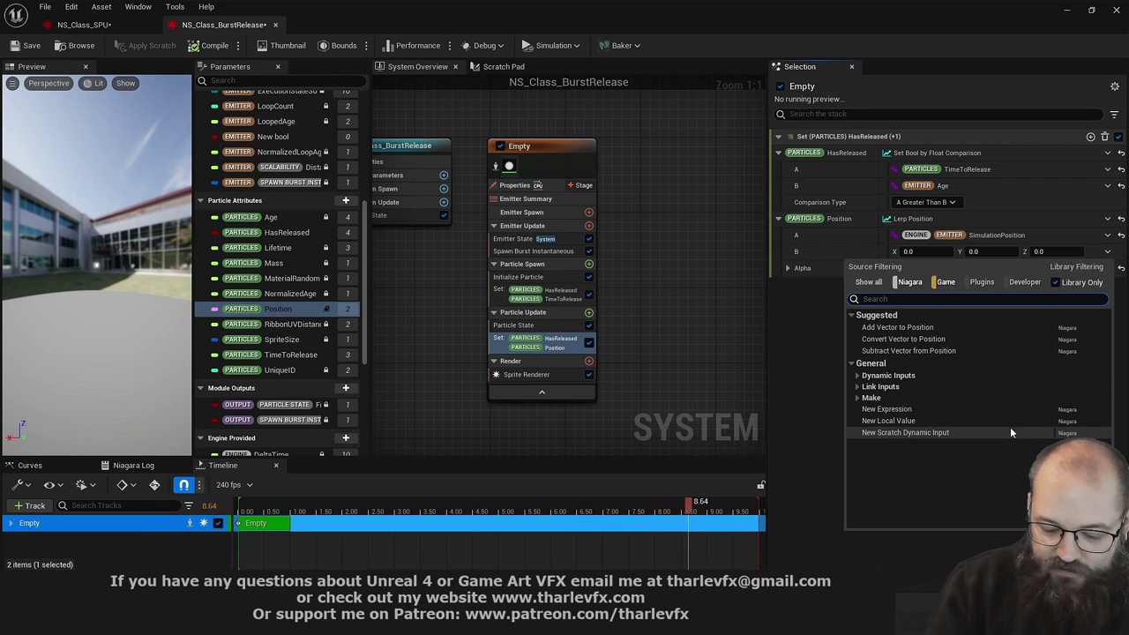
{"action": "type", "text": "position"}
{"action": "key", "text": "Escape"}
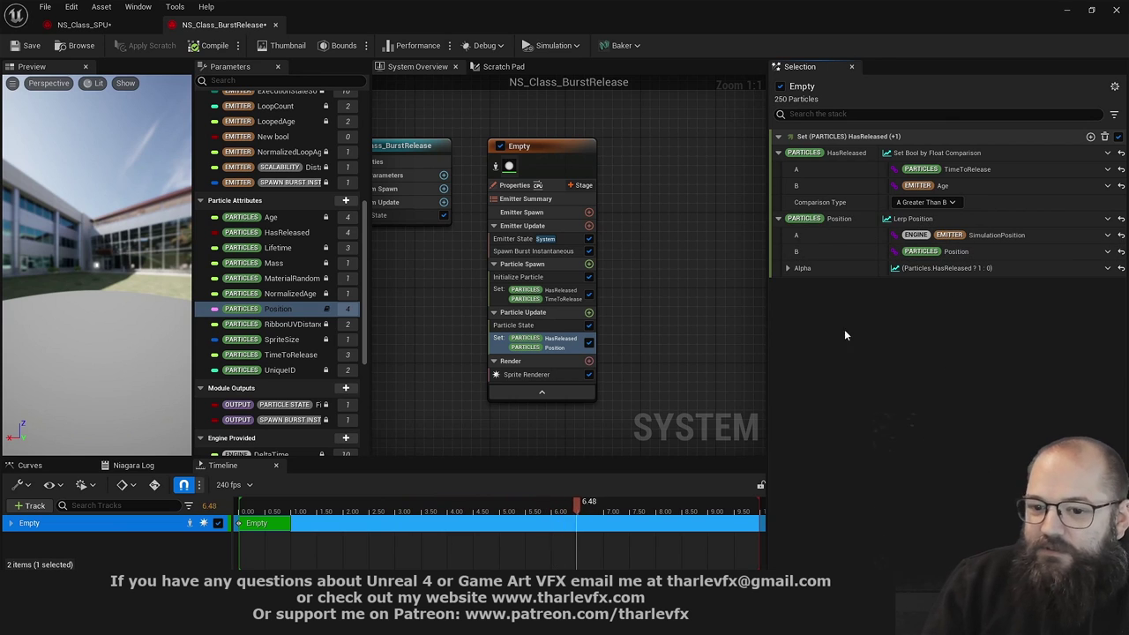
Back in the level, add NS_Class_BurstRelease from the Content Drawer as a Sequencer track
{"action": "left_click", "coordinate": [1068, 12]}
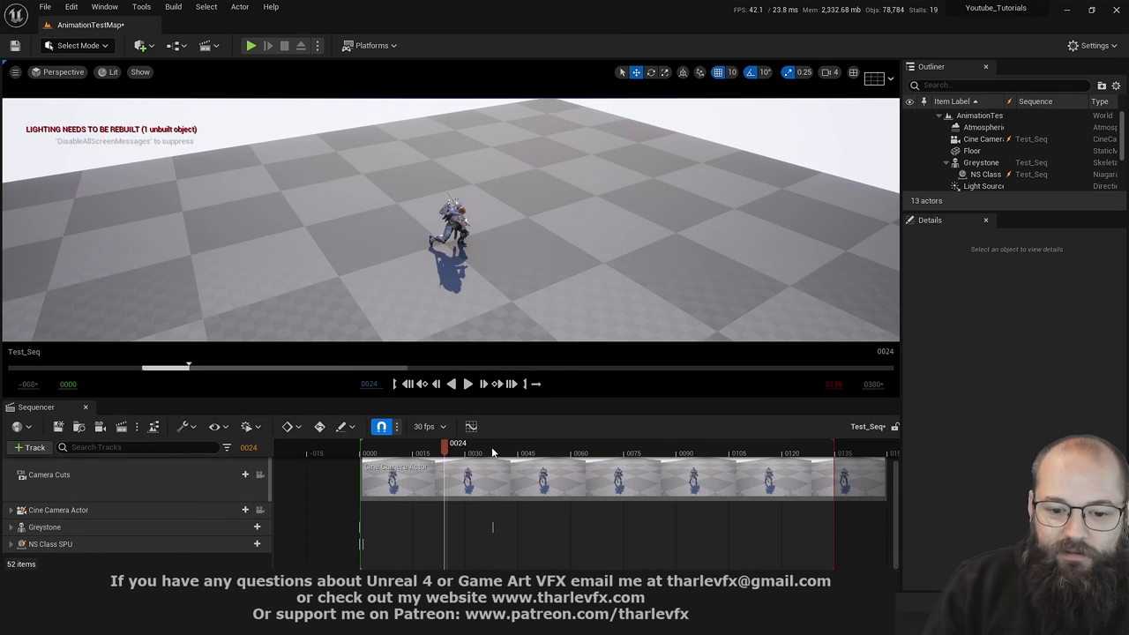
{"action": "left_click", "coordinate": [409, 384]}
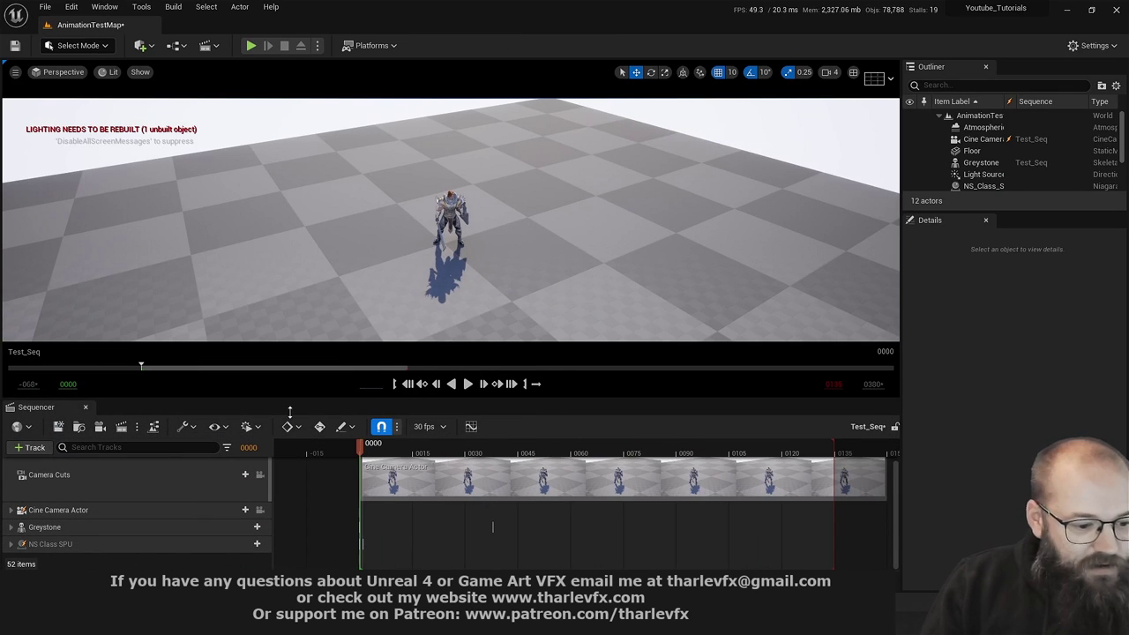
{"action": "key", "text": "ctrl+space"}
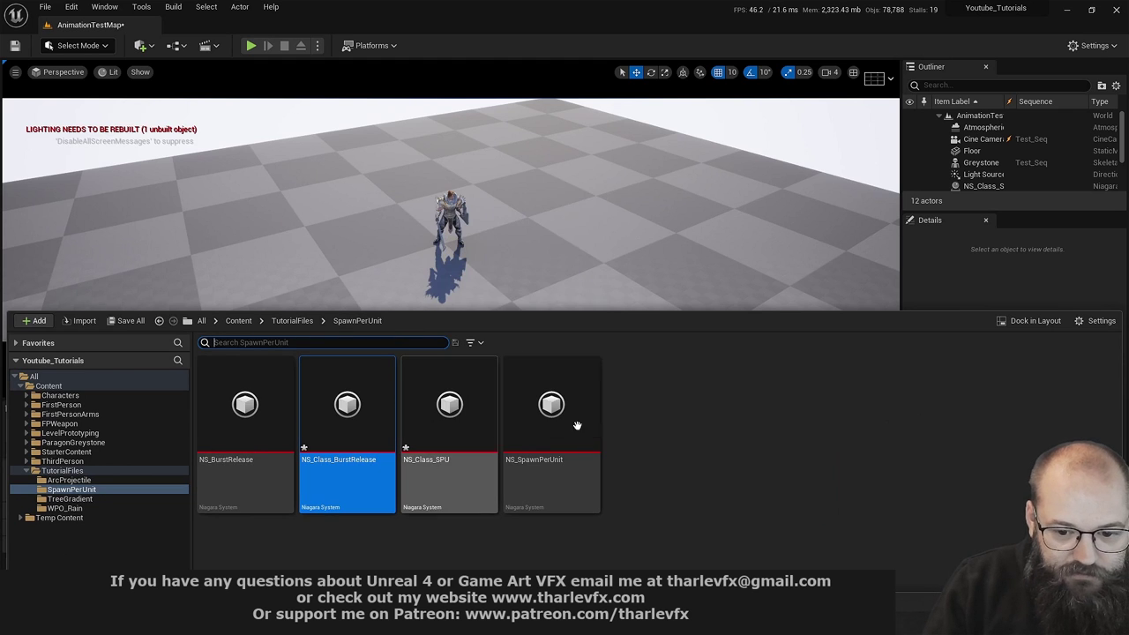
{"action": "left_click_drag", "start_coordinate": [346, 414], "coordinate": [209, 504]}
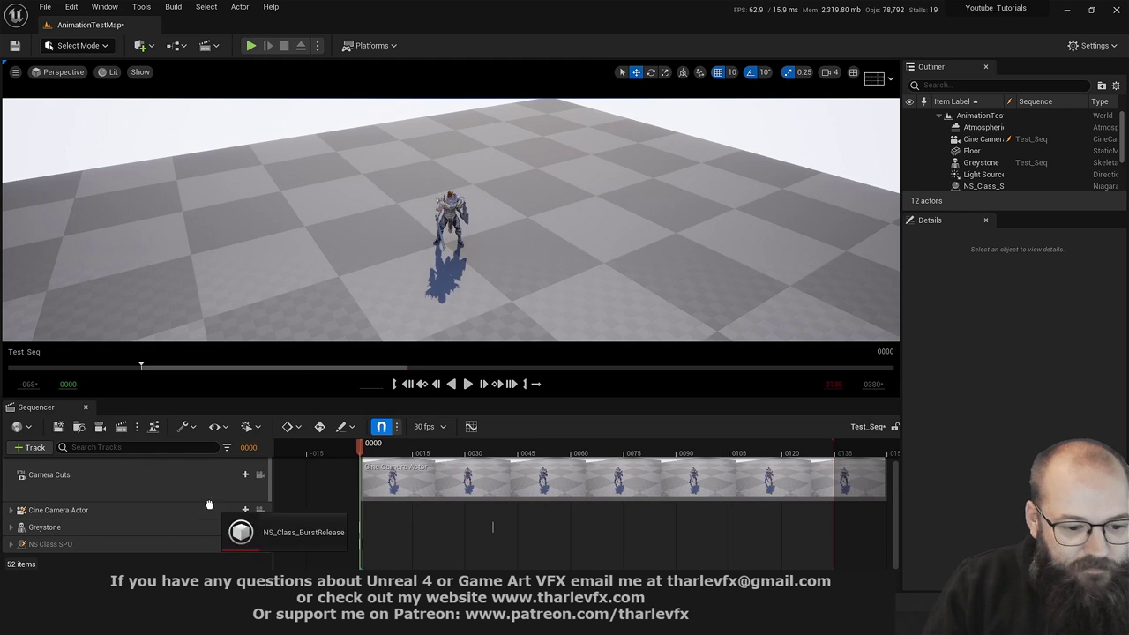
{"action": "left_click_drag", "start_coordinate": [135, 562], "coordinate": [191, 485]}
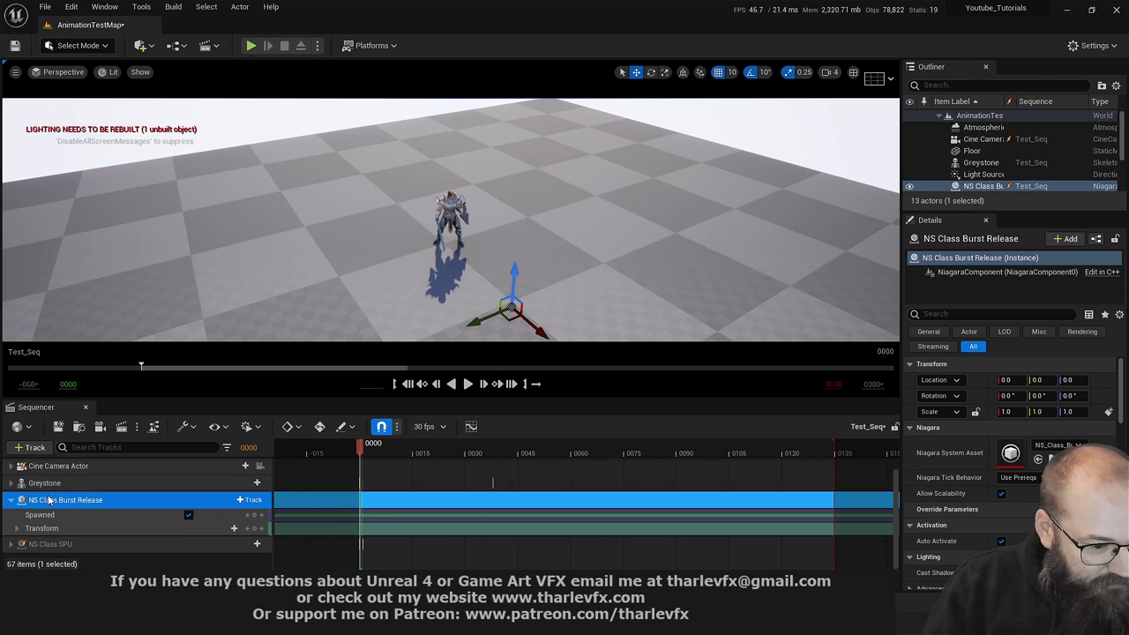
Copy NS Class SPU's Attach track onto NS Class Burst Release
{"action": "left_click", "coordinate": [16, 544]}
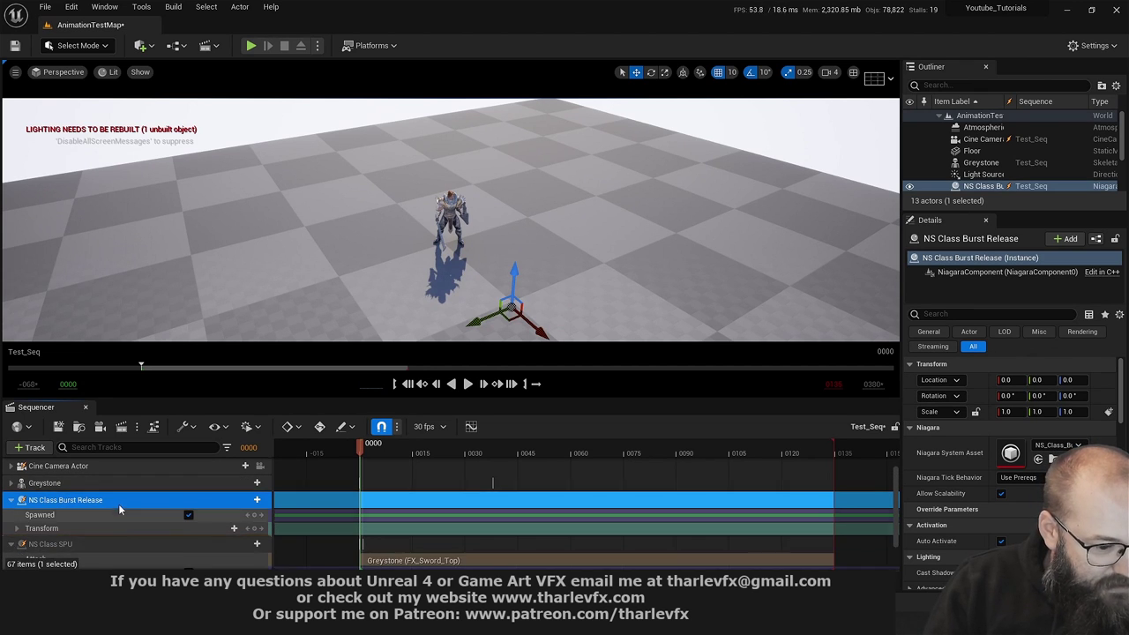
{"action": "scroll", "coordinate": [118, 503], "scroll_direction": "down", "scroll_amount": 2}
{"action": "left_click", "coordinate": [62, 521]}
{"action": "left_click_drag", "start_coordinate": [61, 518], "coordinate": [75, 476]}
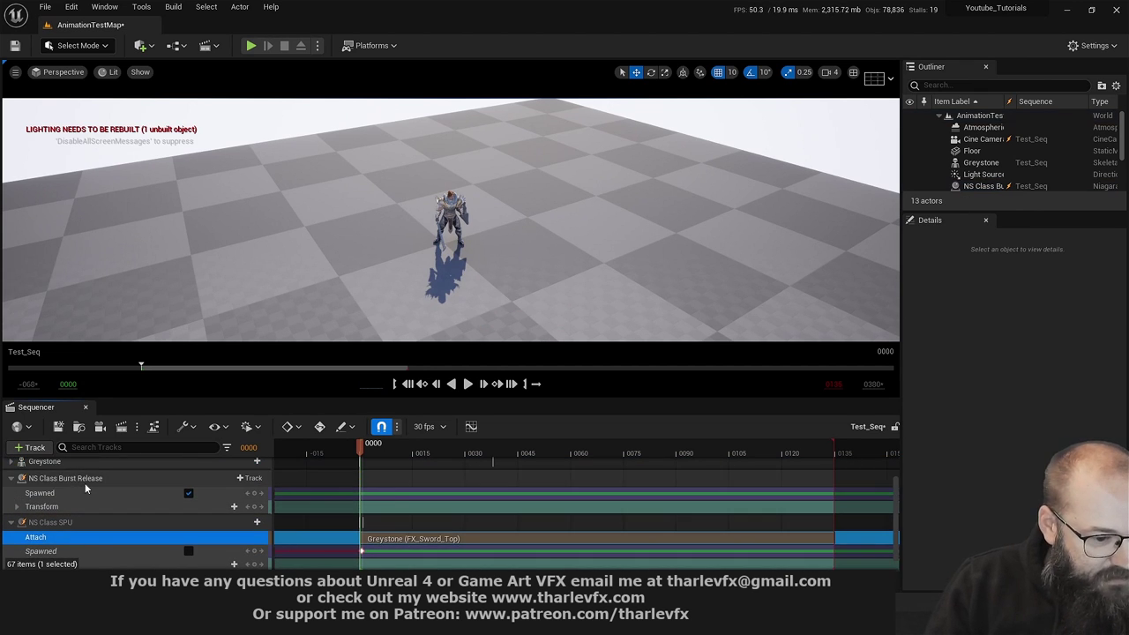
{"action": "left_click", "coordinate": [85, 480]}
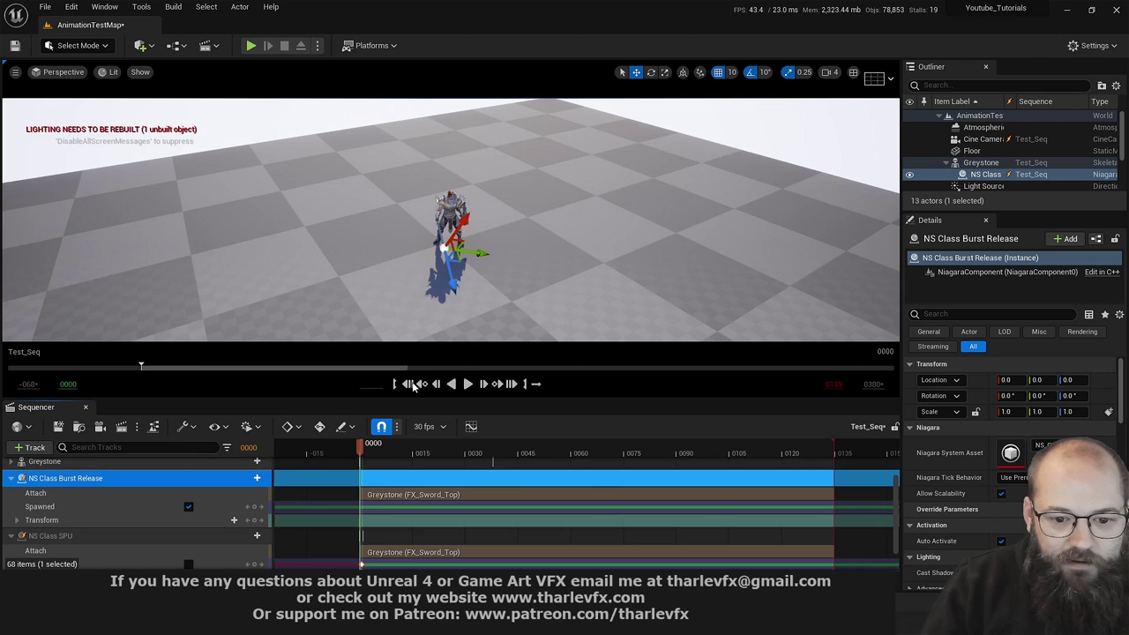
Play and scrub Test_Seq around frame 0015 to preview the burst
{"action": "left_click", "coordinate": [399, 287]}
{"action": "left_click", "coordinate": [468, 384]}
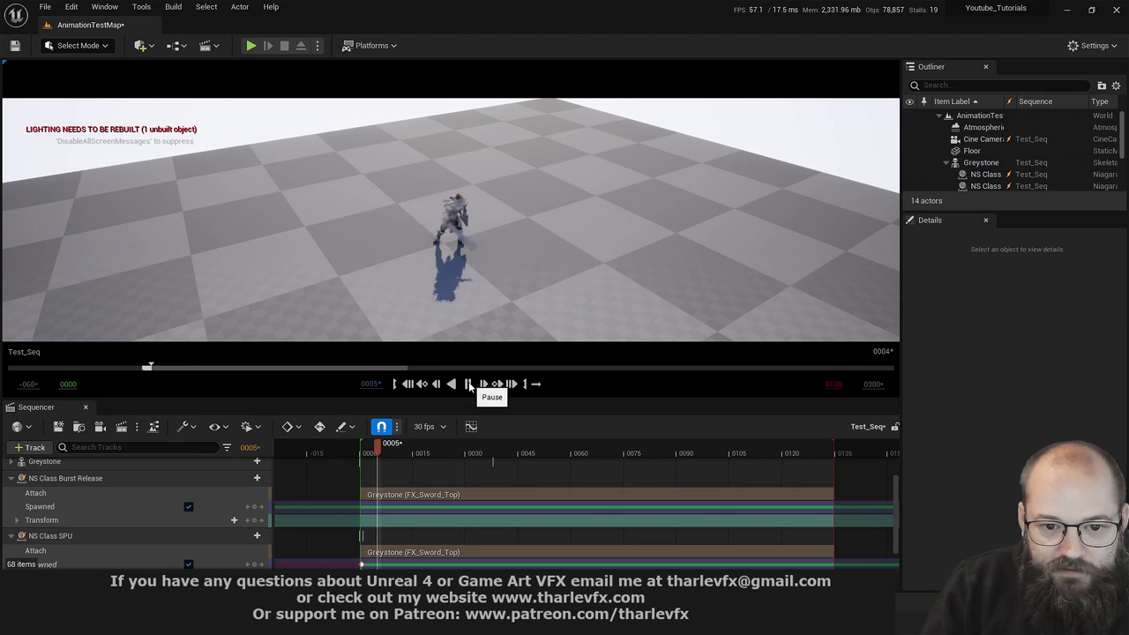
{"action": "left_click", "coordinate": [111, 481]}
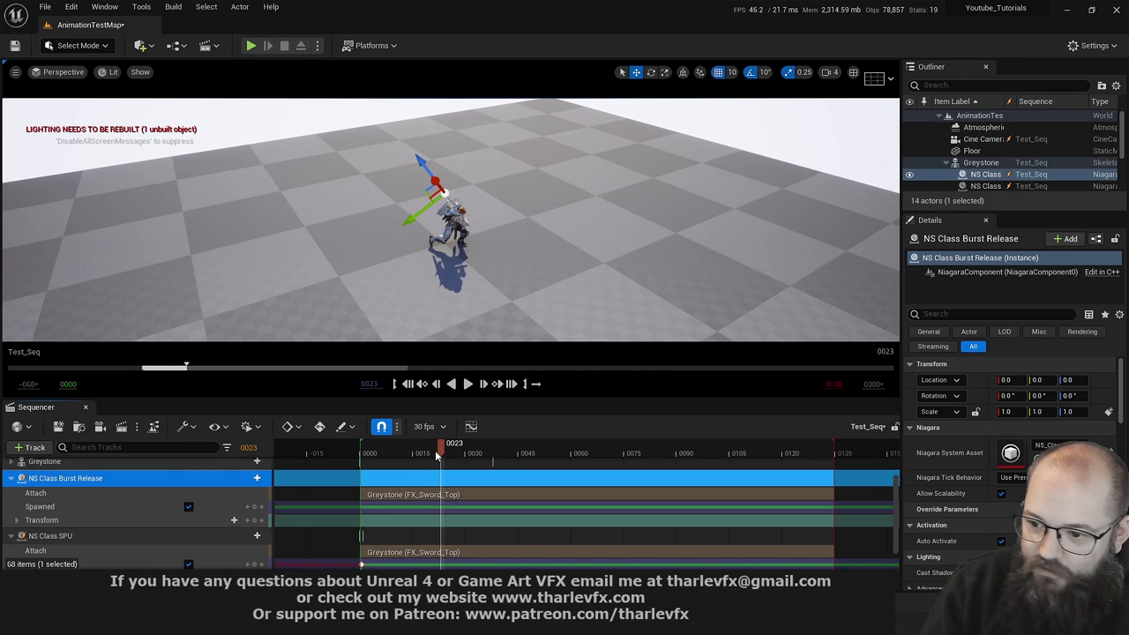
{"action": "left_click_drag", "start_coordinate": [441, 448], "coordinate": [408, 451]}
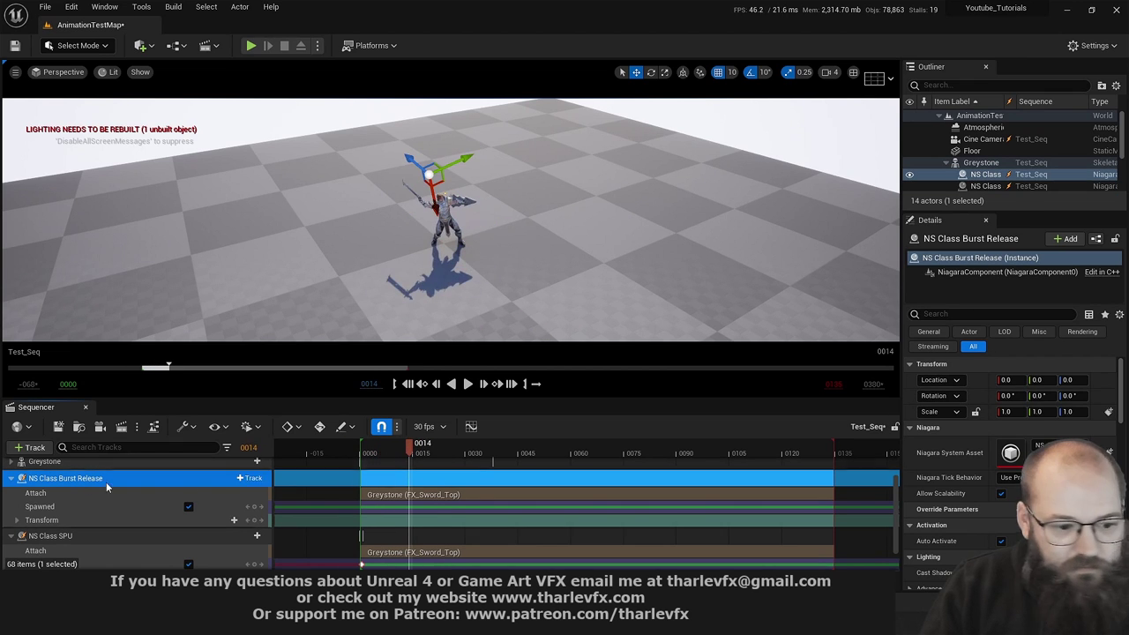
{"action": "left_click", "coordinate": [67, 535]}
{"action": "left_click", "coordinate": [198, 479]}
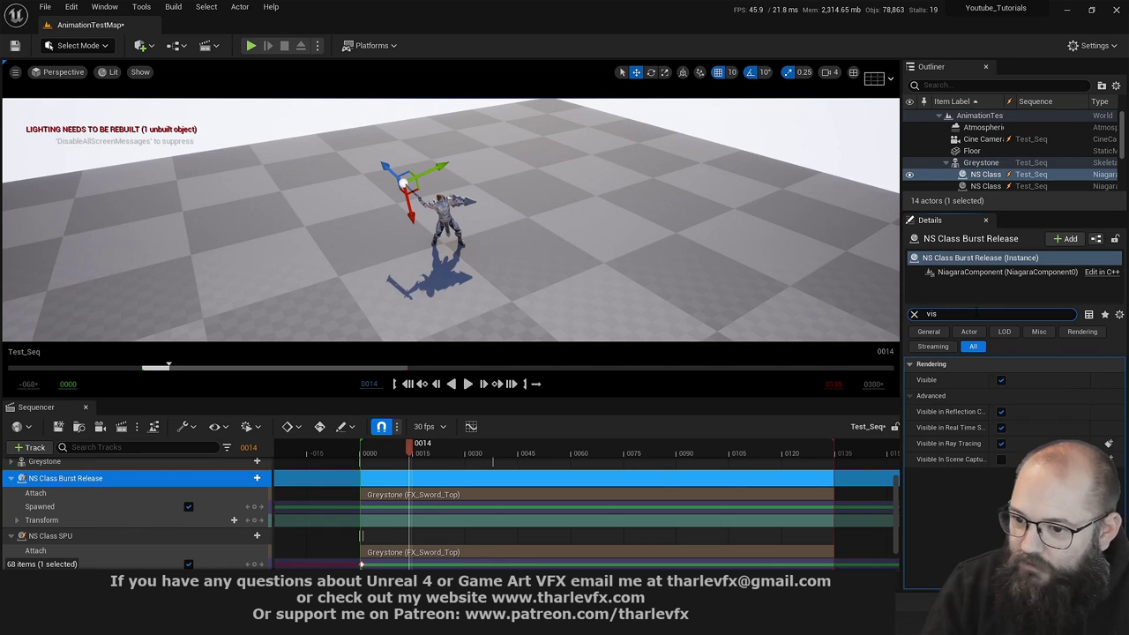
{"action": "mouse_move", "coordinate": [409, 452]}
{"action": "left_mouse_down"}
{"action": "mouse_move", "coordinate": [424, 452]}
{"action": "mouse_move", "coordinate": [406, 450]}
{"action": "left_mouse_up"}
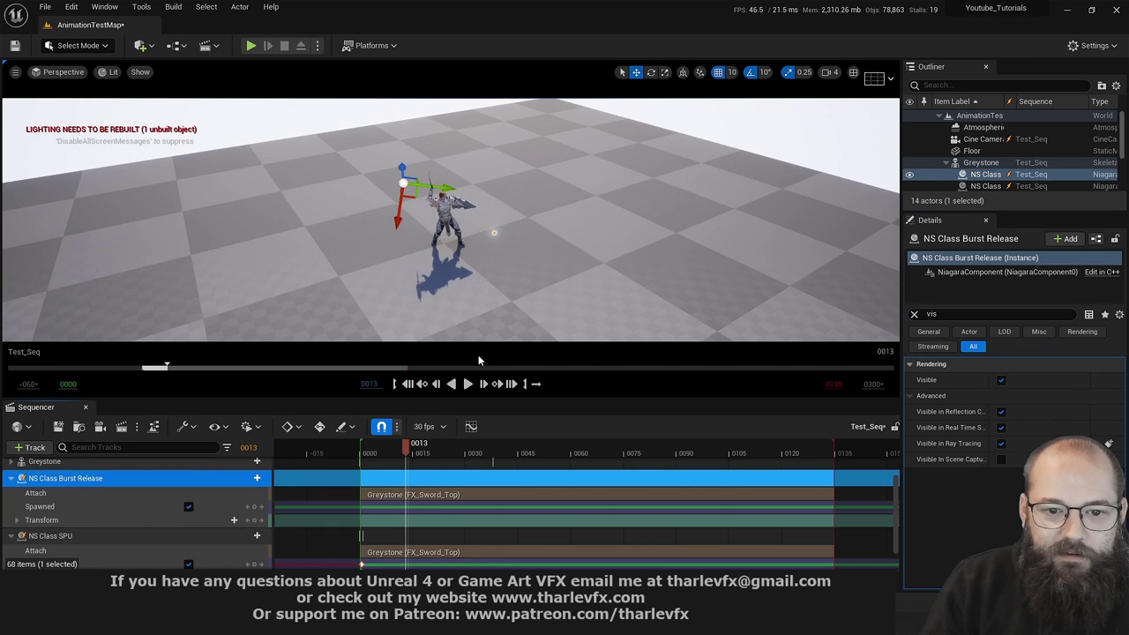
{"action": "scroll", "coordinate": [476, 271], "scroll_direction": "up", "scroll_amount": 5}
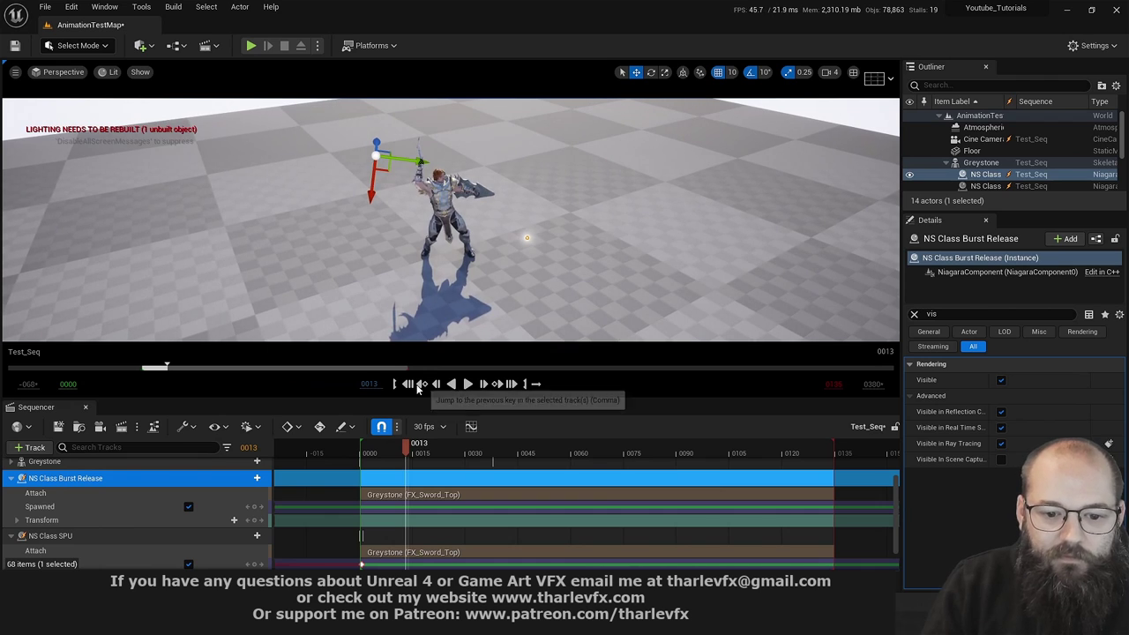
{"action": "left_click", "coordinate": [467, 383]}
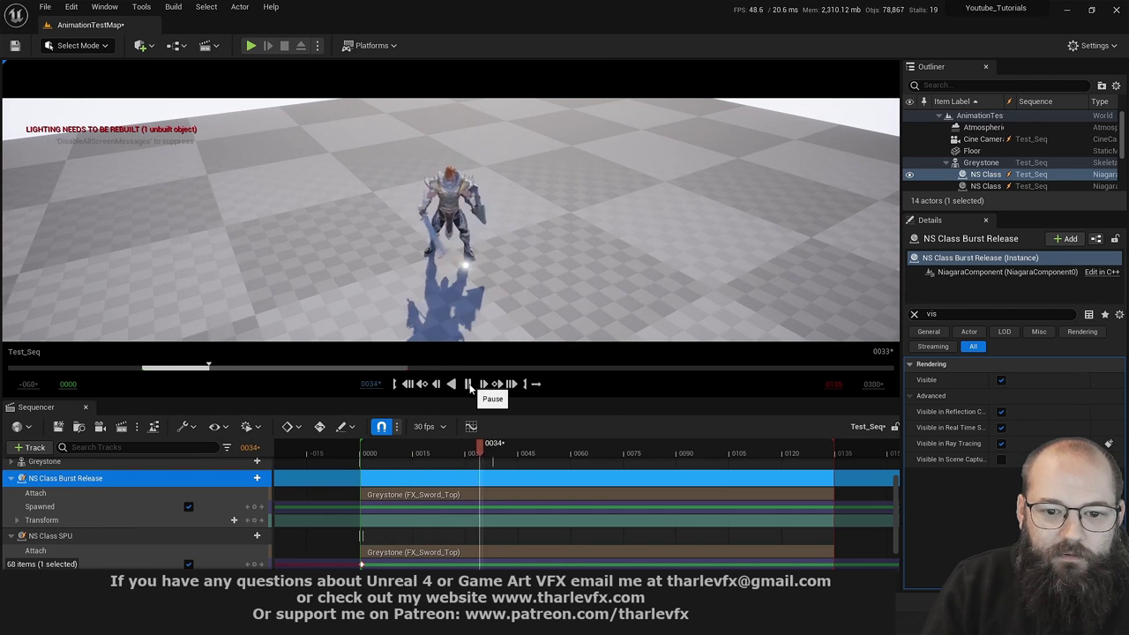
{"action": "key", "text": "alt+Tab"}
{"action": "key", "text": "alt+Tab"}
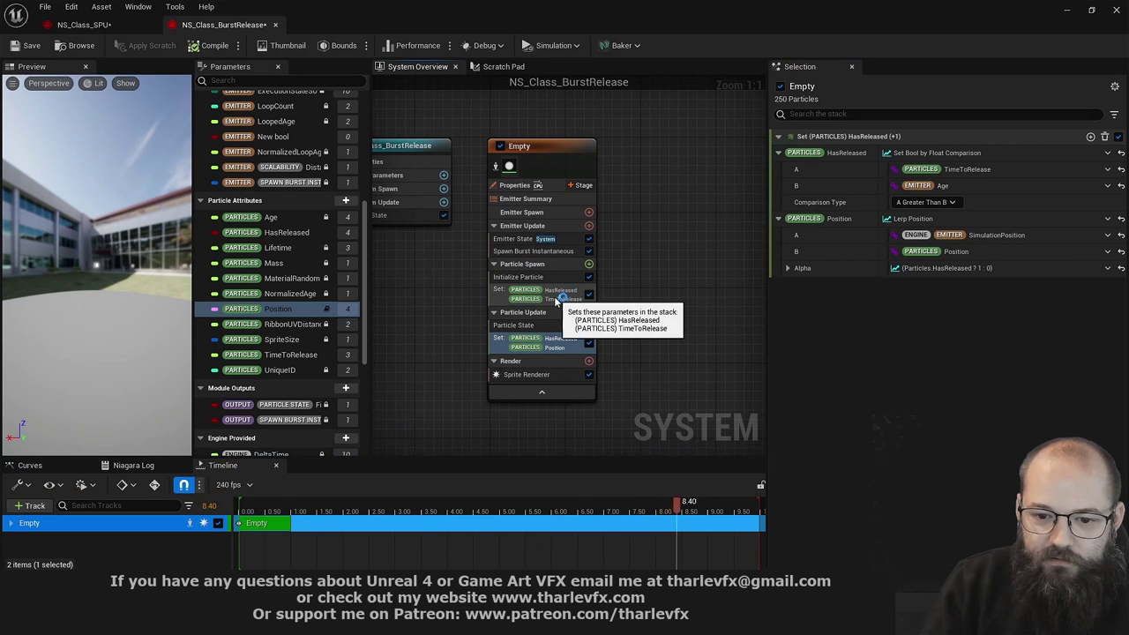
Compare the Spawn and Update set modules against those in NS_BurstRelease
{"action": "right_click_drag", "start_coordinate": [627, 349], "coordinate": [651, 330]}
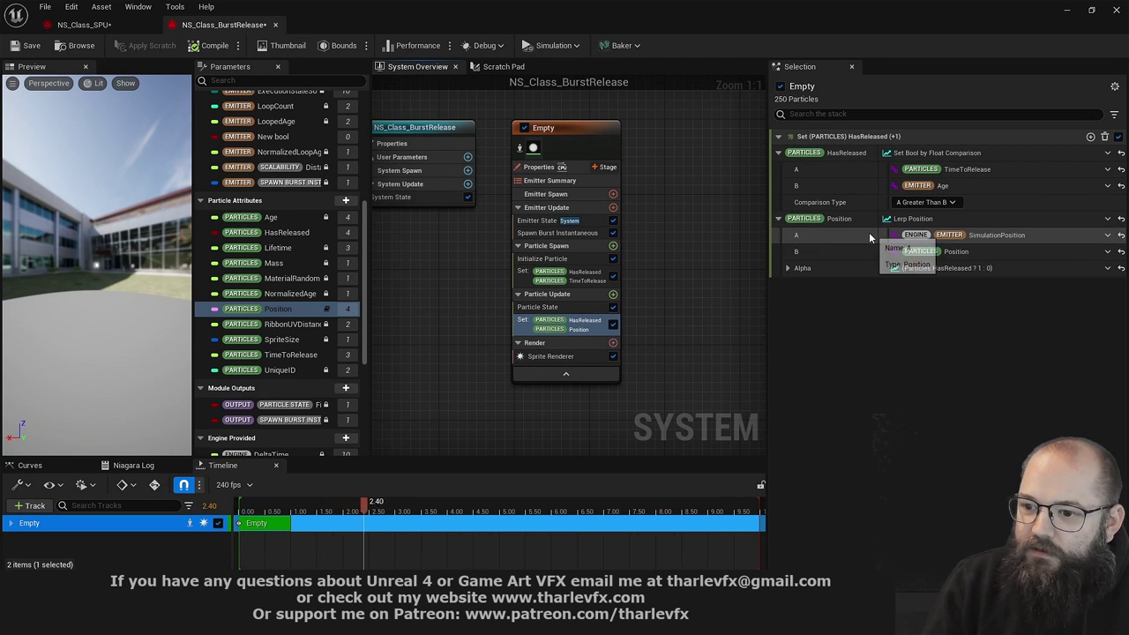
{"action": "left_click", "coordinate": [584, 280]}
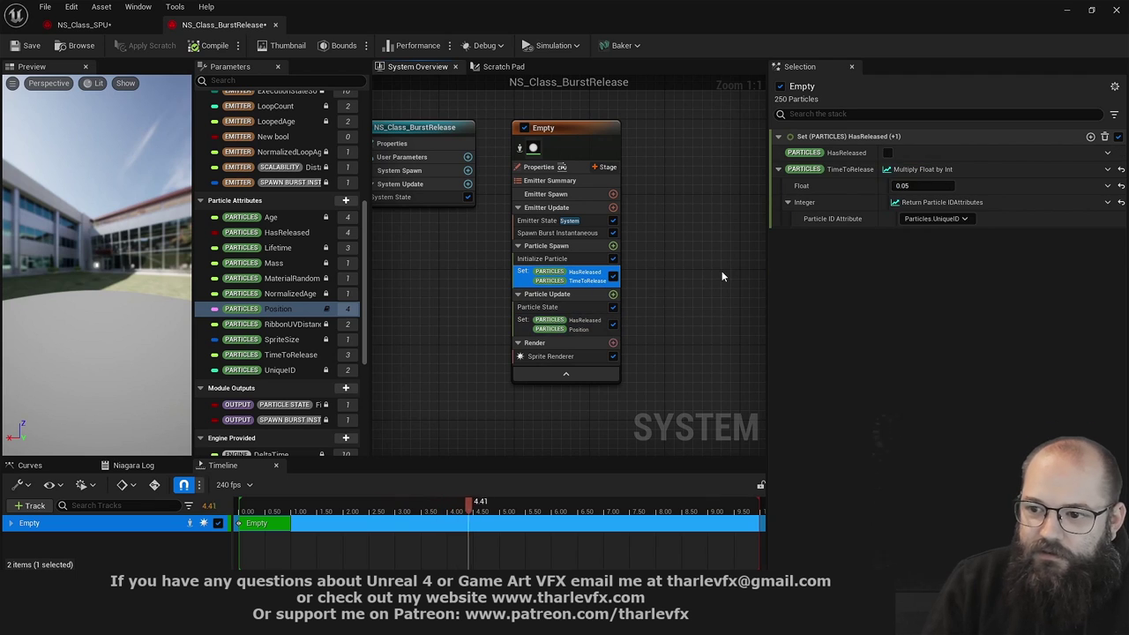
{"action": "left_click", "coordinate": [582, 322]}
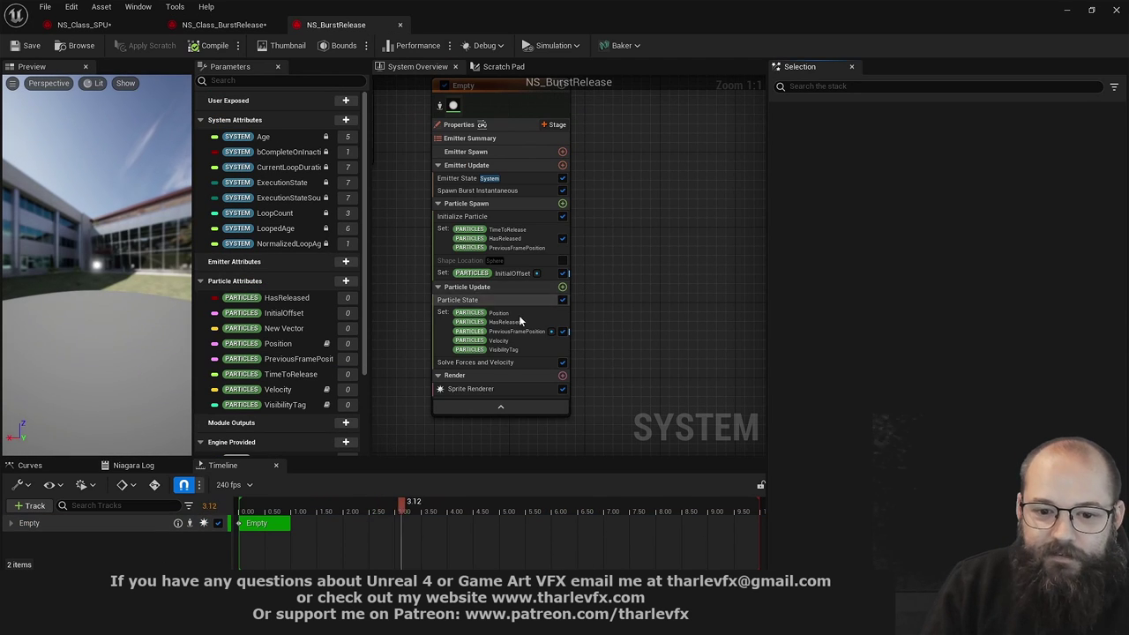
{"action": "left_click", "coordinate": [510, 238]}
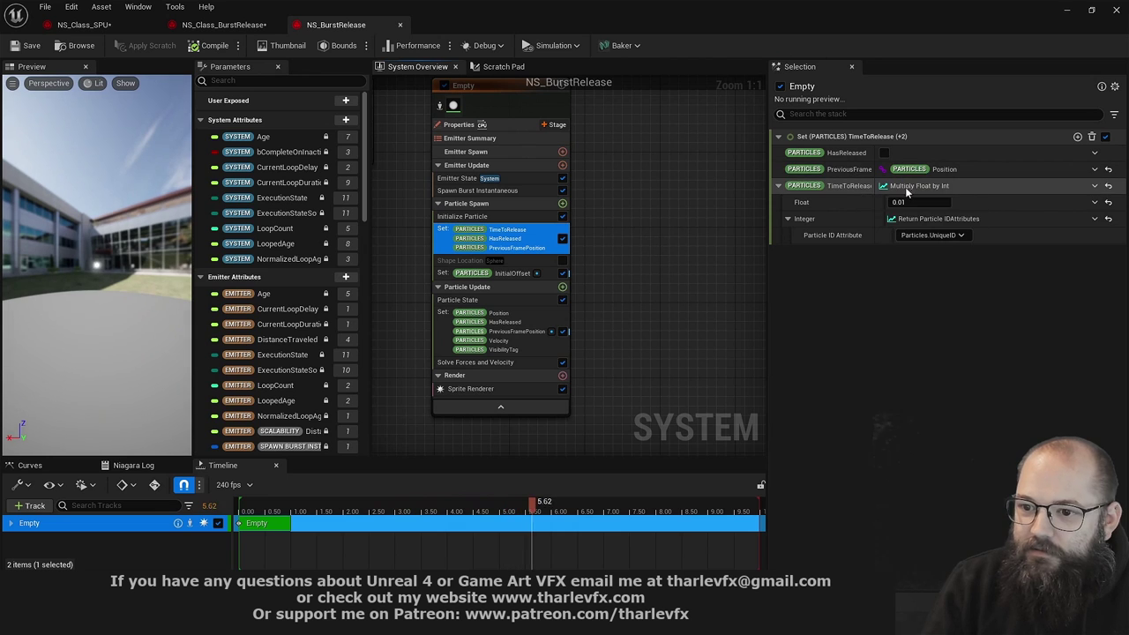
{"action": "left_click", "coordinate": [473, 335]}
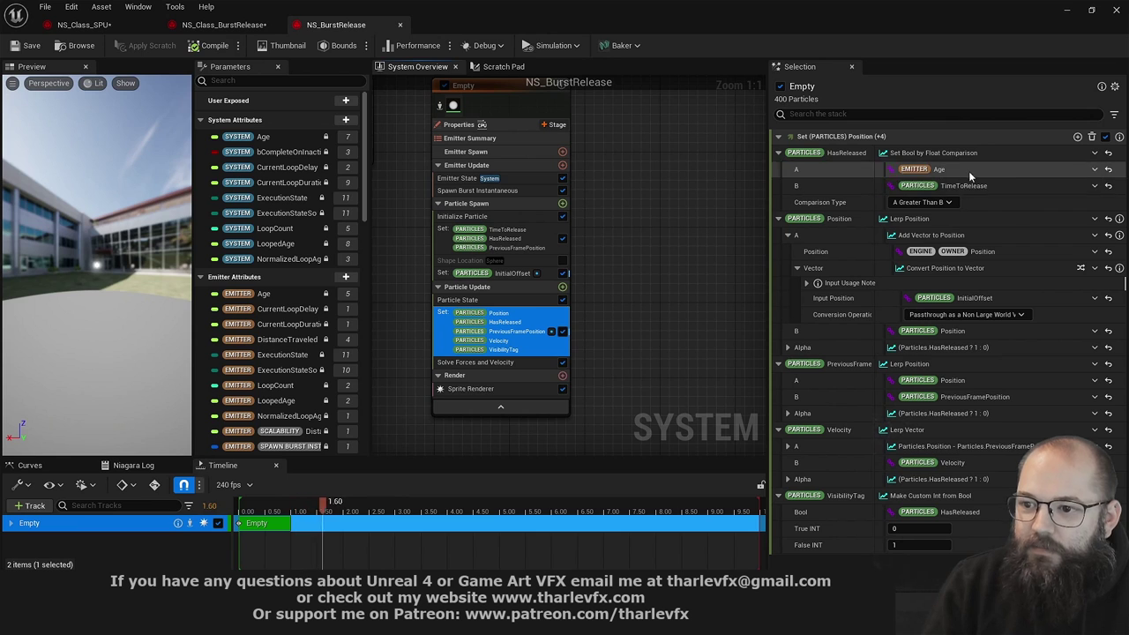
In NS_Class_BurstRelease, set the HasReleased comparison type to A Less Than B
{"action": "left_click", "coordinate": [216, 26]}
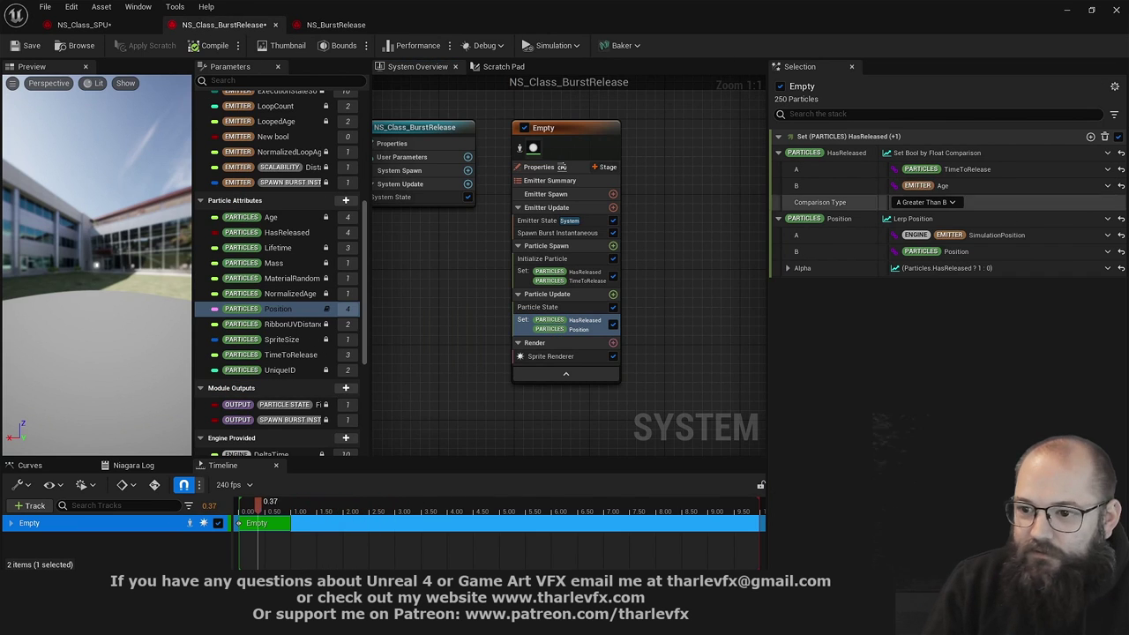
{"action": "left_click", "coordinate": [940, 203]}
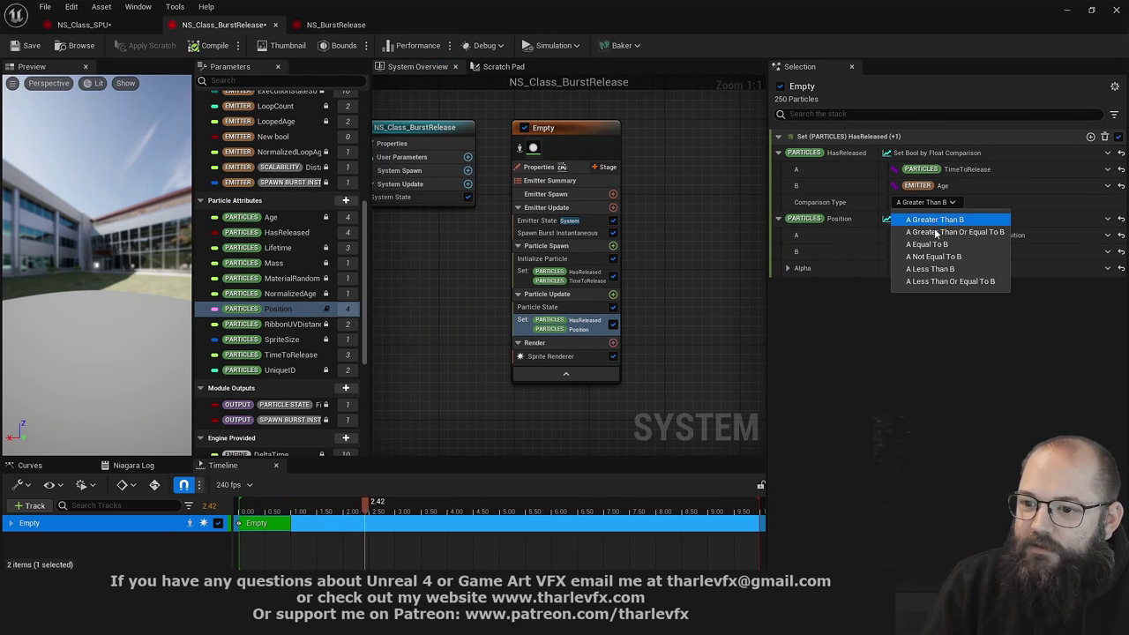
{"action": "left_click", "coordinate": [951, 272]}
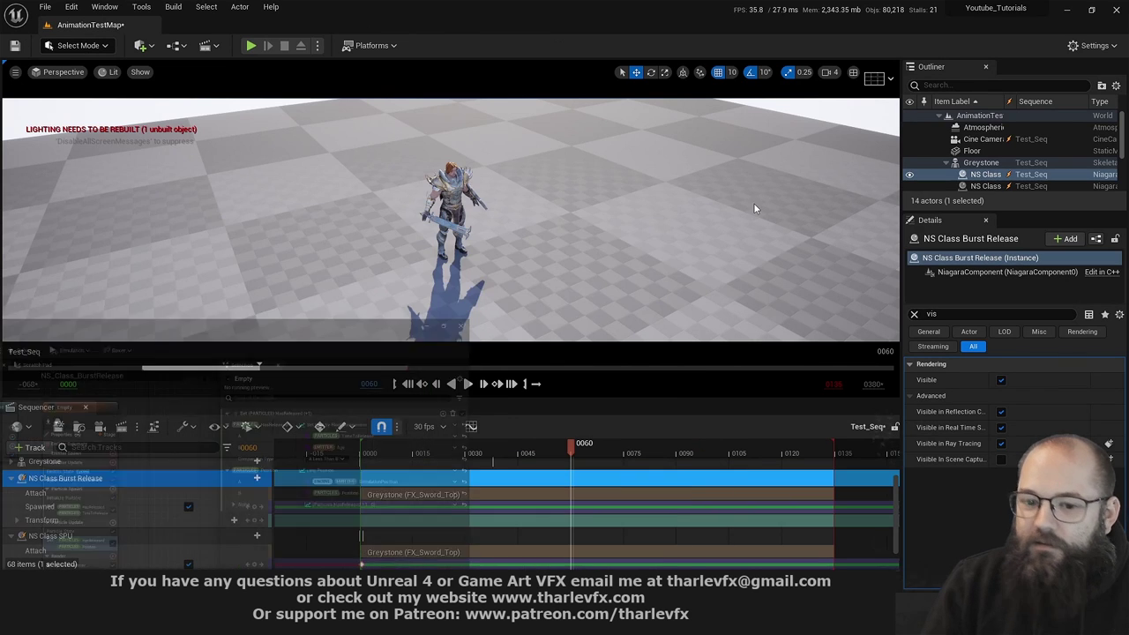
Rewind Test_Seq to 0000, play it to preview the burst, then stop
{"action": "left_click", "coordinate": [410, 385]}
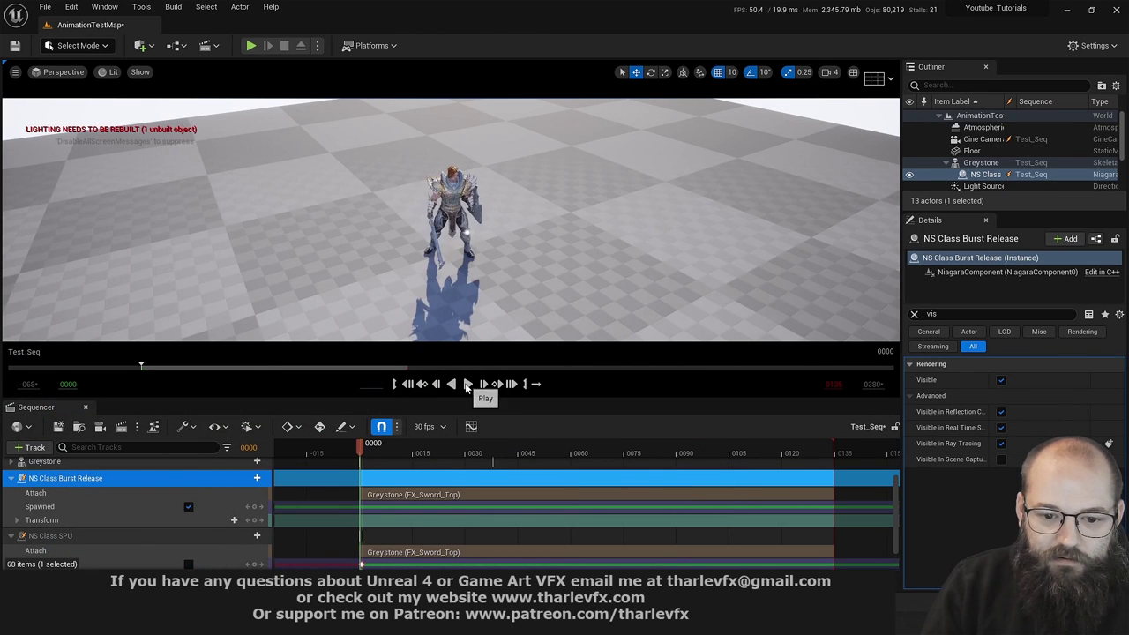
{"action": "left_click", "coordinate": [468, 385]}
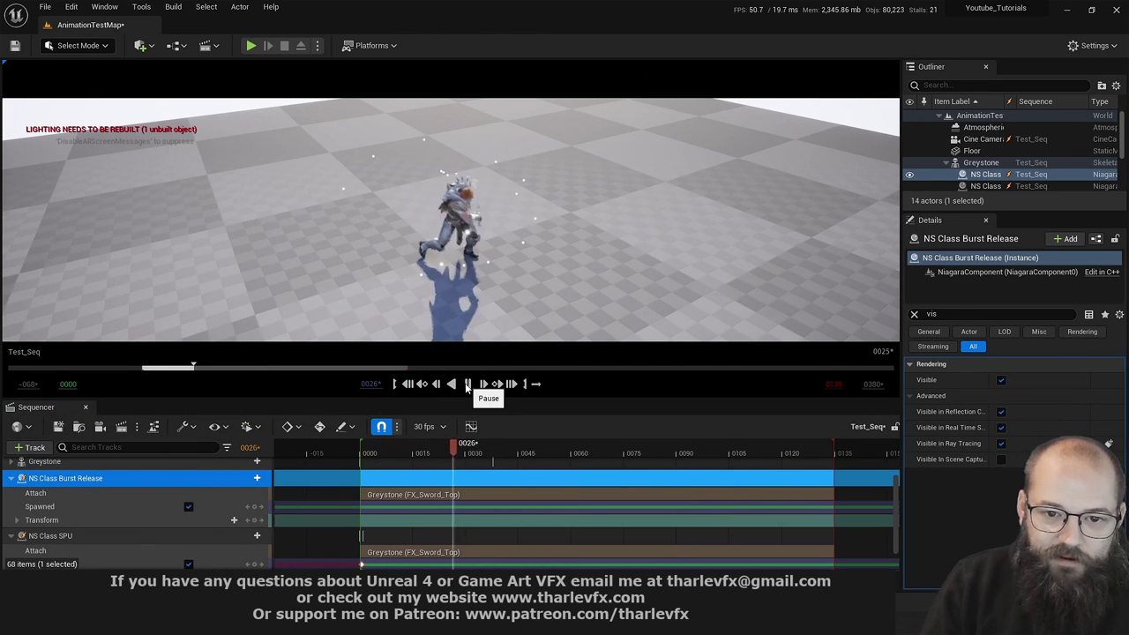
{"action": "left_click", "coordinate": [468, 384]}
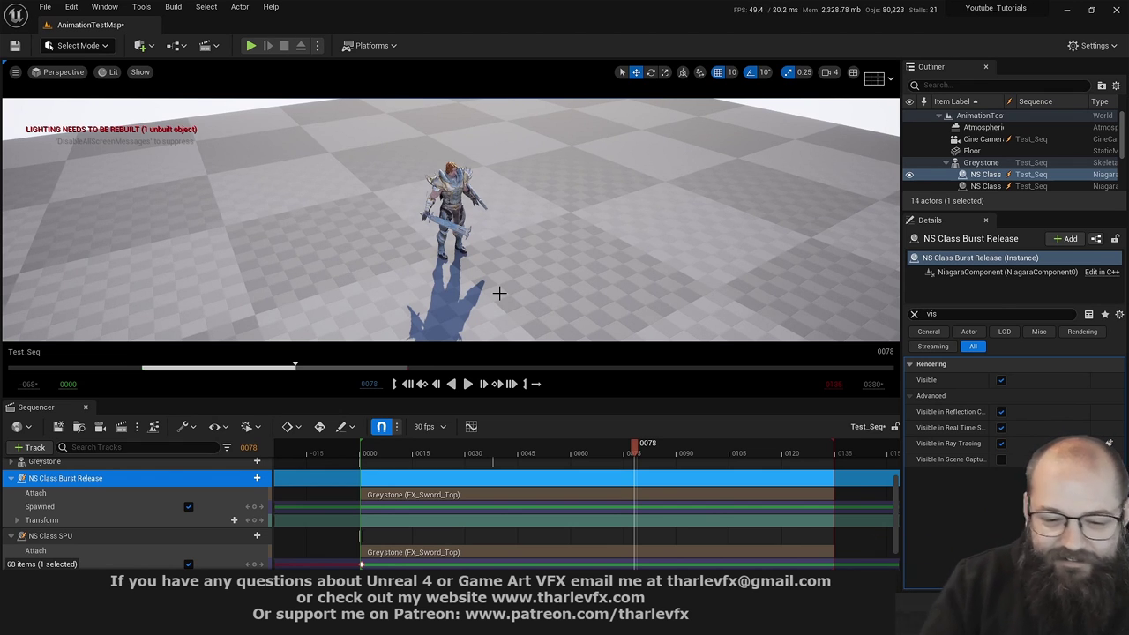
{"action": "key", "text": "alt+Tab"}
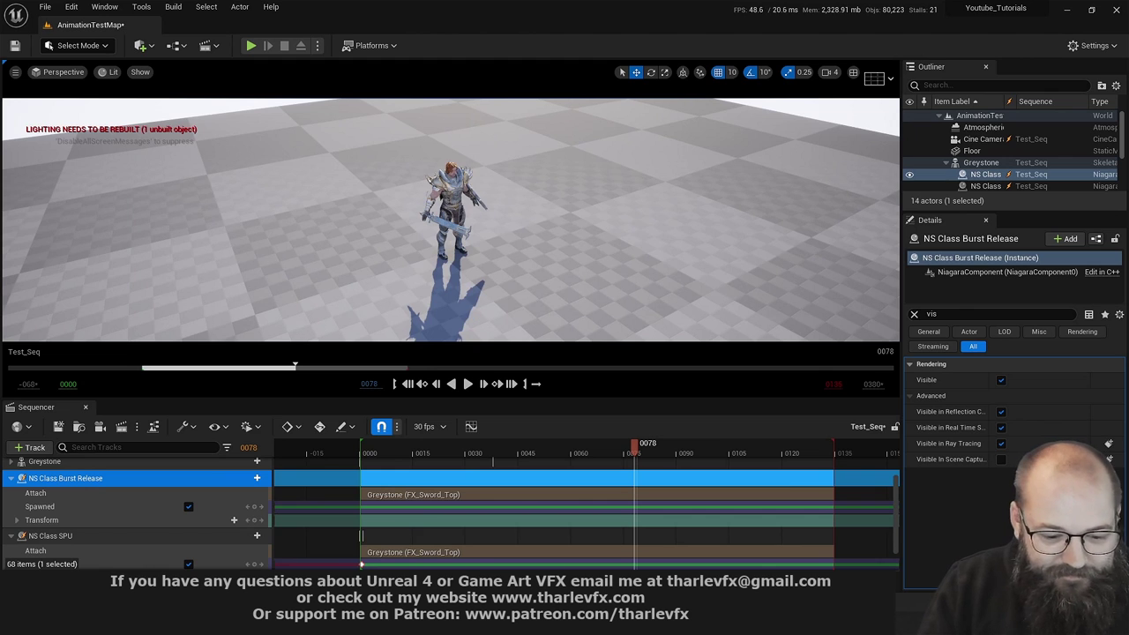
{"action": "key", "text": "alt+Tab"}
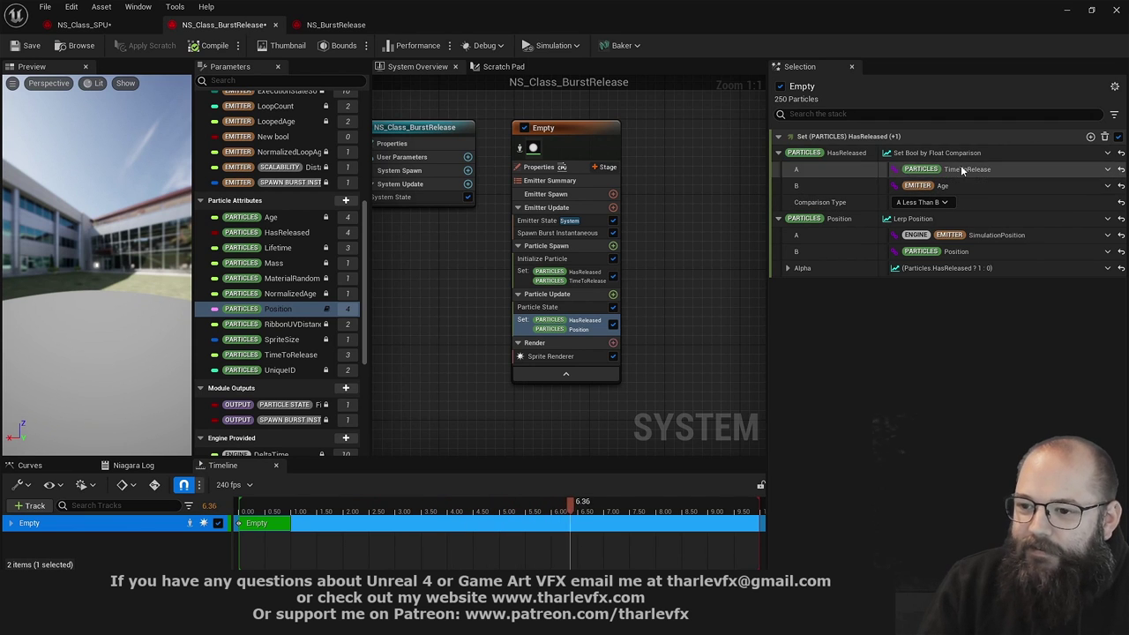
Back in the level, scrub and replay Test_Seq from the start, then rewind to 0000
{"action": "left_click", "coordinate": [1067, 9]}
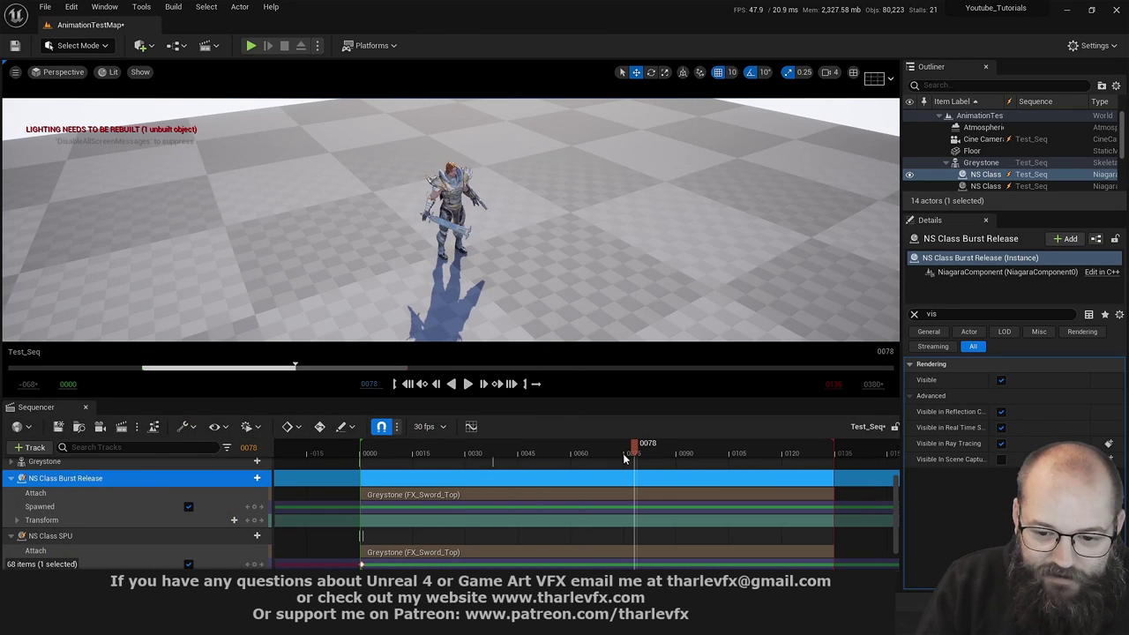
{"action": "left_click_drag", "start_coordinate": [625, 458], "coordinate": [348, 447]}
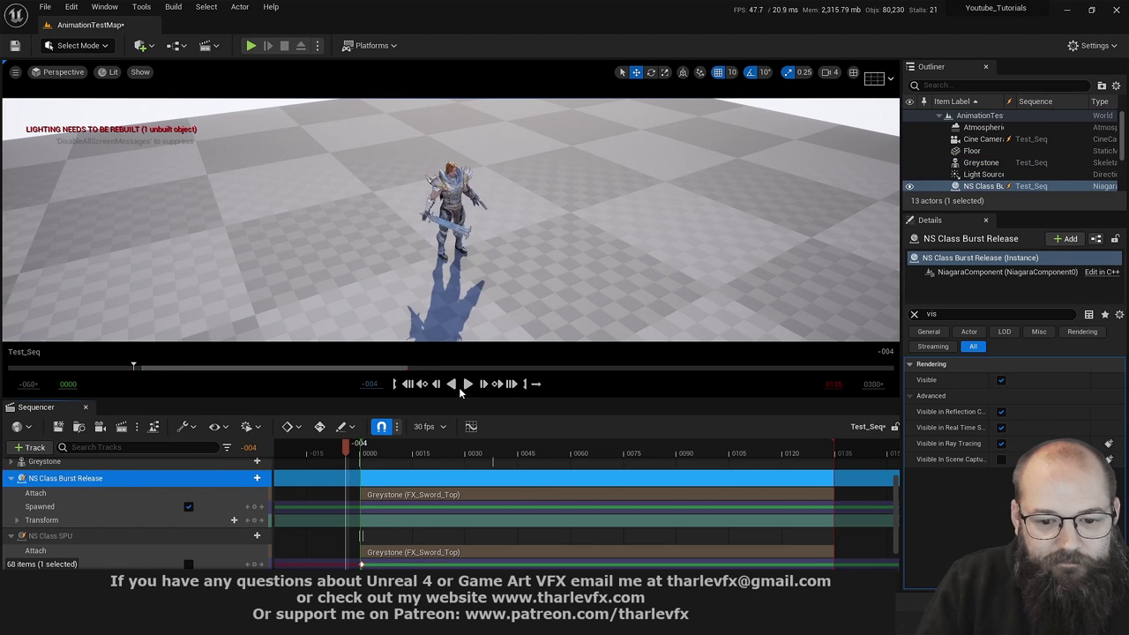
{"action": "left_click", "coordinate": [468, 385]}
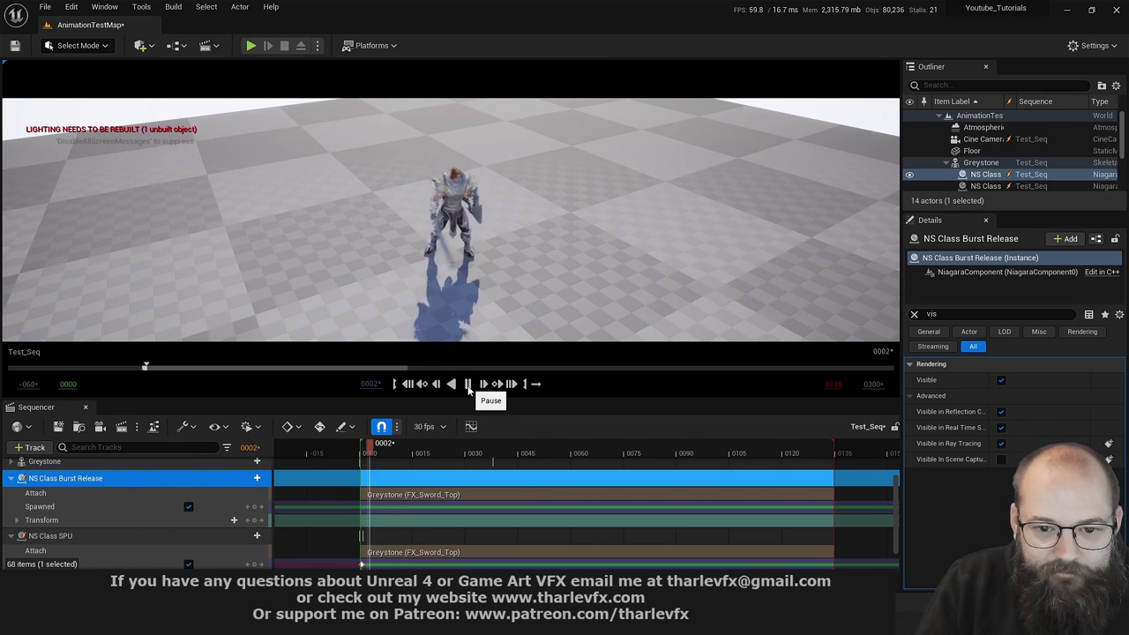
{"action": "left_click", "coordinate": [407, 383]}
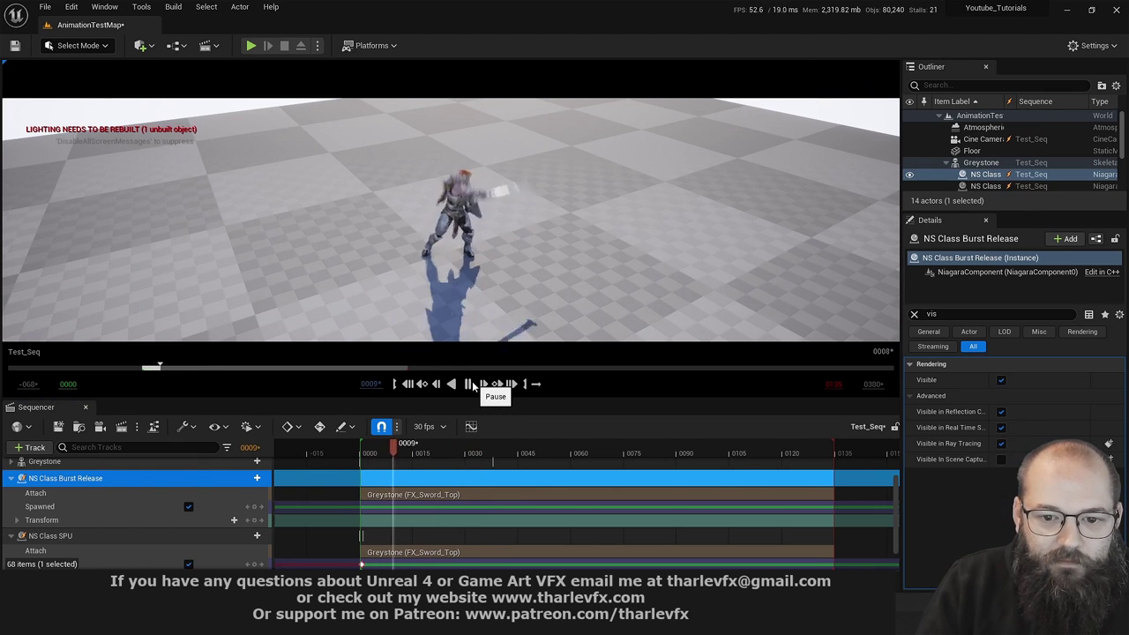
{"action": "left_click", "coordinate": [401, 386]}
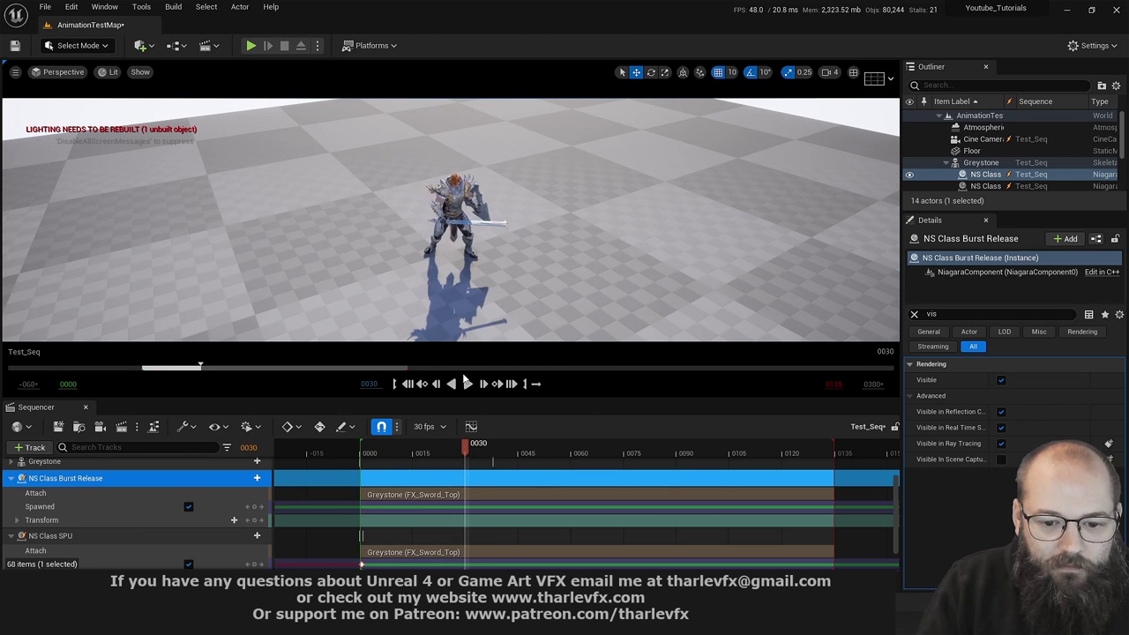
{"action": "left_click", "coordinate": [436, 384]}
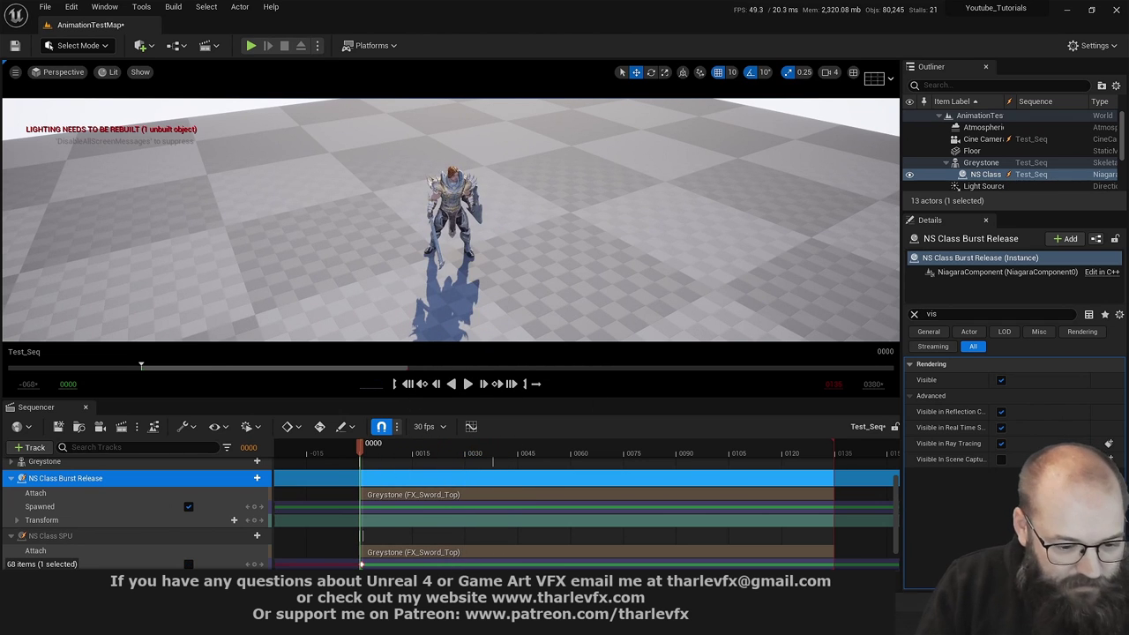
{"action": "left_click", "coordinate": [405, 600]}
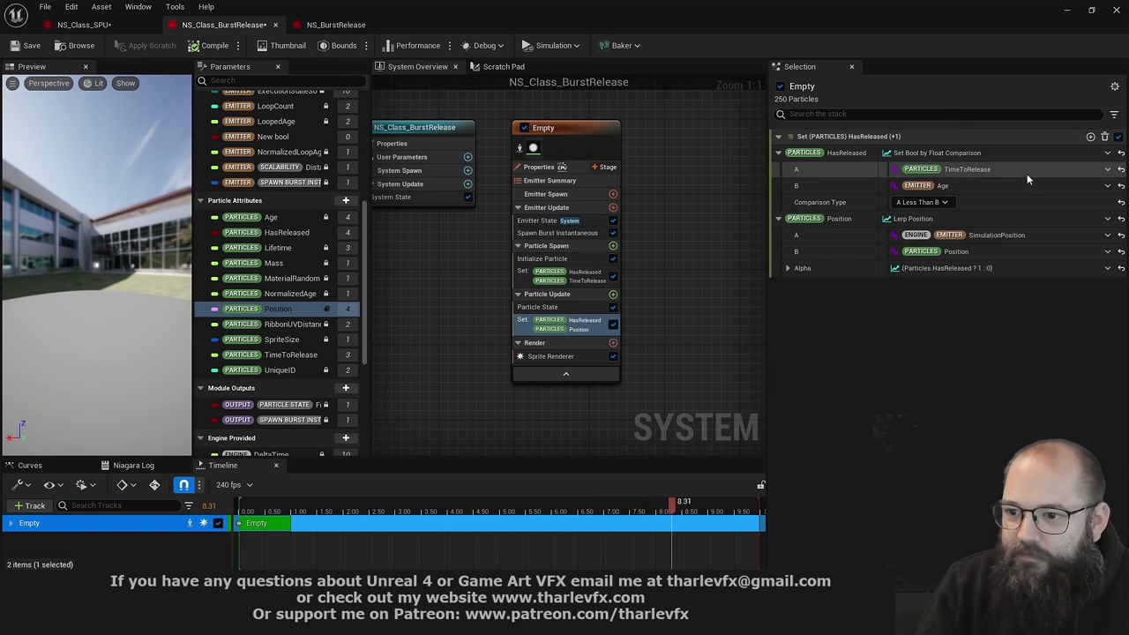
Link HasReleased A to Emitter Age, B to Particles TimeToRelease, comparison A Greater Than B
{"action": "left_click", "coordinate": [355, 27]}
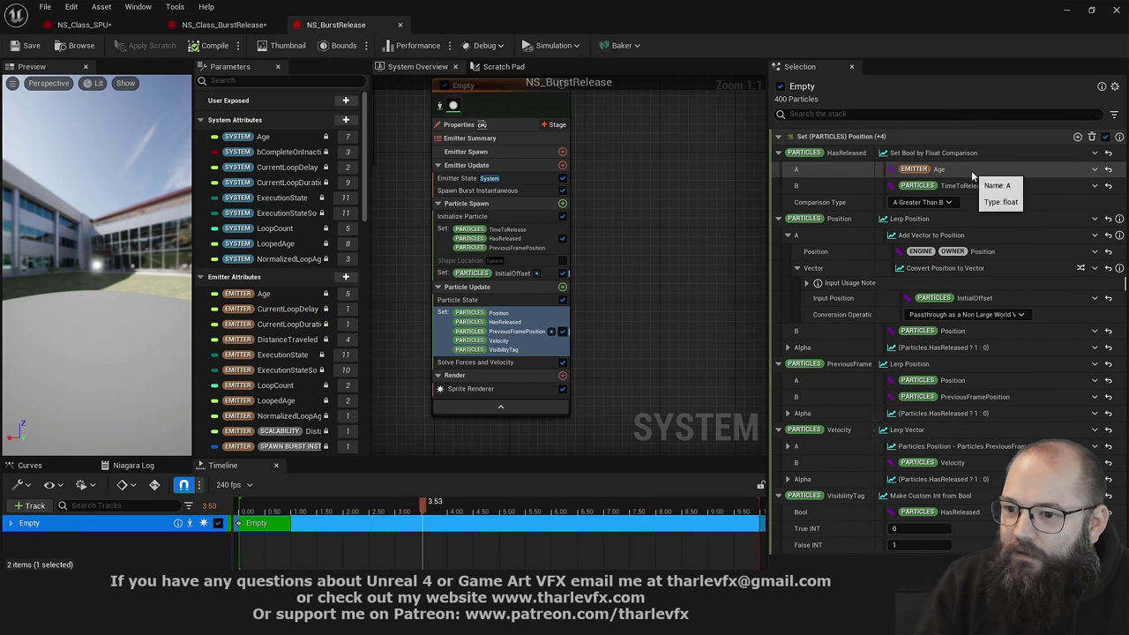
{"action": "left_click", "coordinate": [256, 27]}
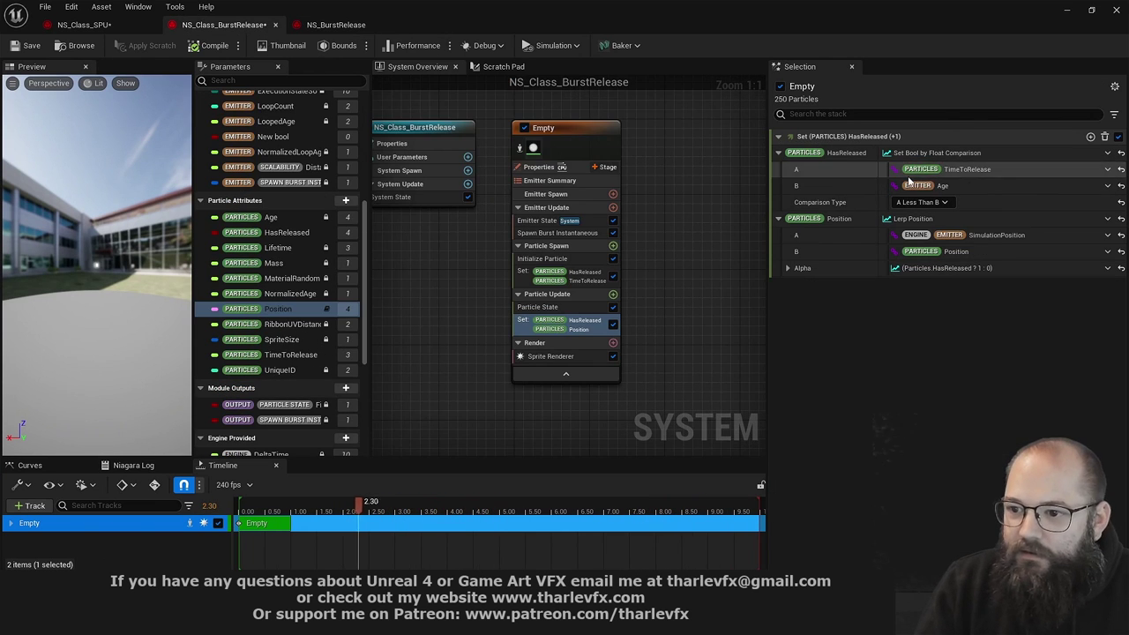
{"action": "left_click", "coordinate": [1108, 170]}
{"action": "type", "text": "age"}
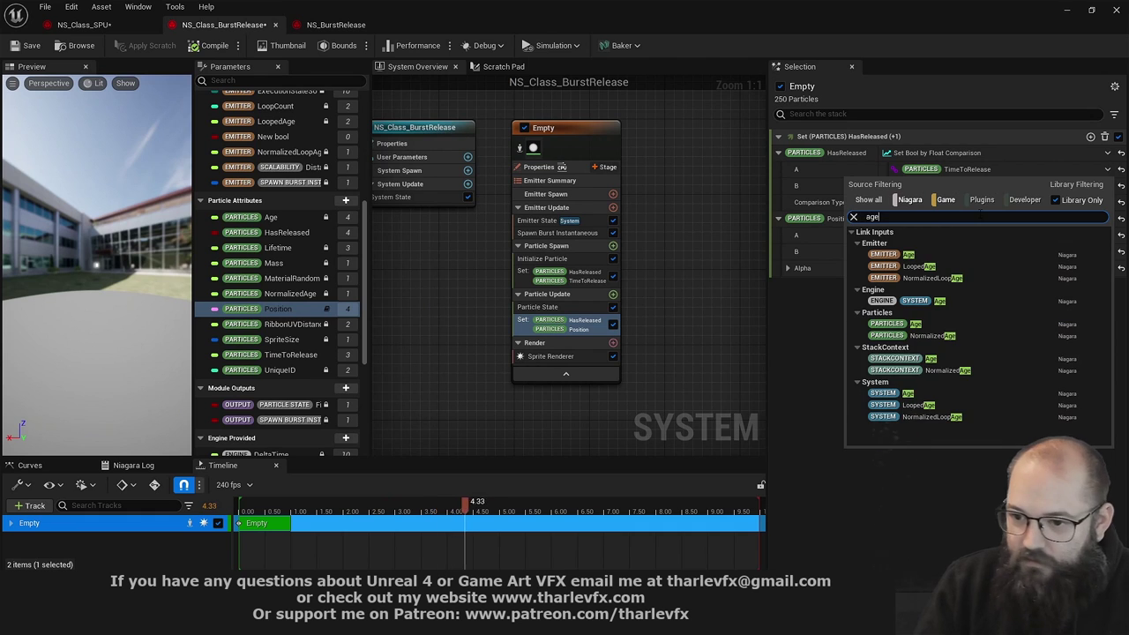
{"action": "left_click", "coordinate": [936, 255]}
{"action": "left_click", "coordinate": [1106, 187]}
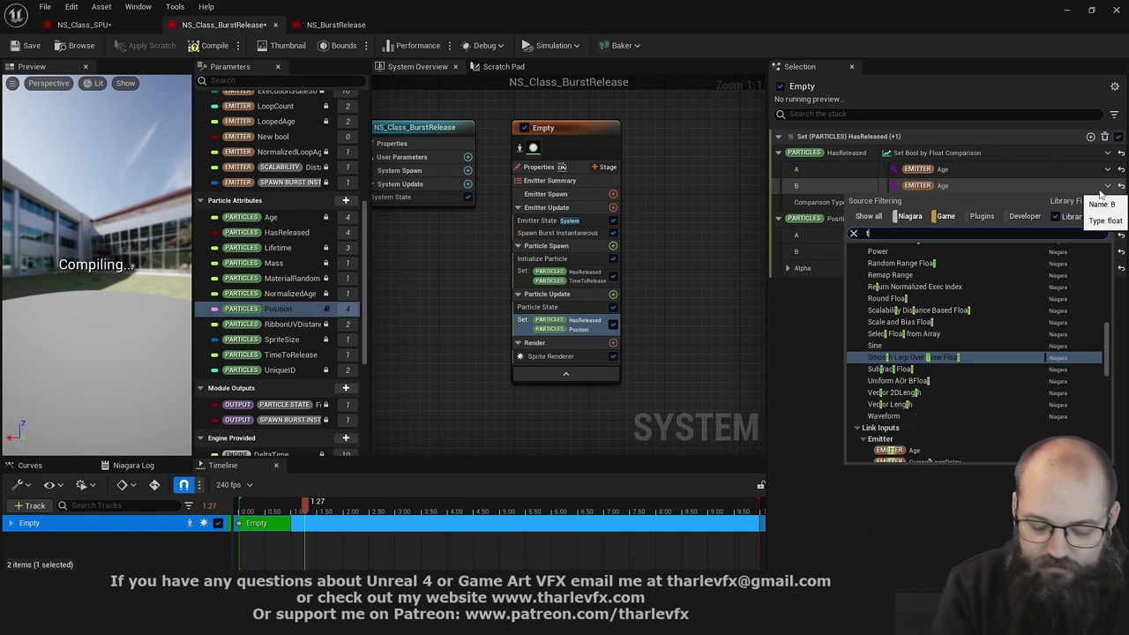
{"action": "type", "text": "time"}
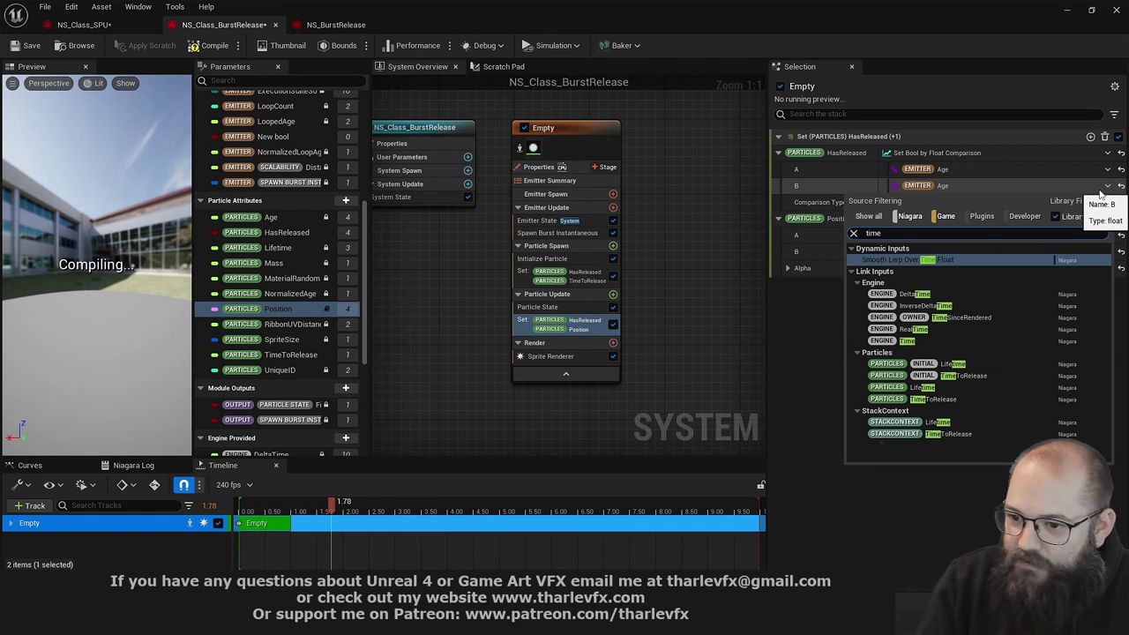
{"action": "left_click", "coordinate": [935, 399]}
{"action": "left_click", "coordinate": [922, 202]}
{"action": "left_click", "coordinate": [933, 217]}
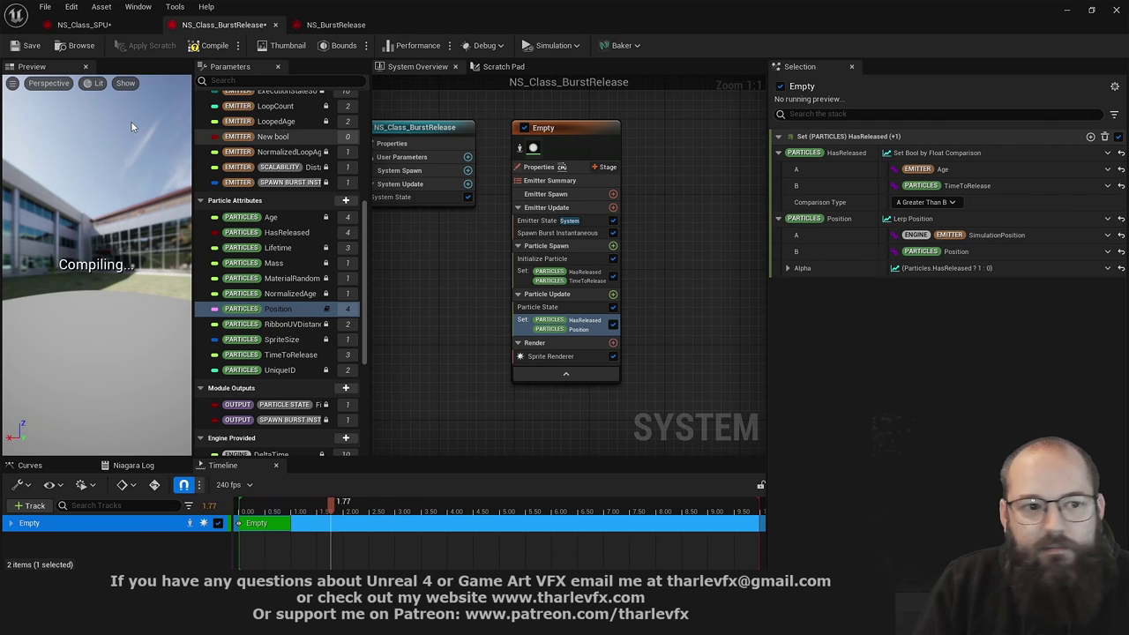
{"action": "left_click", "coordinate": [1065, 12]}
Play and restart Test_Seq to test the change, then rewind it
{"action": "left_click", "coordinate": [468, 385]}
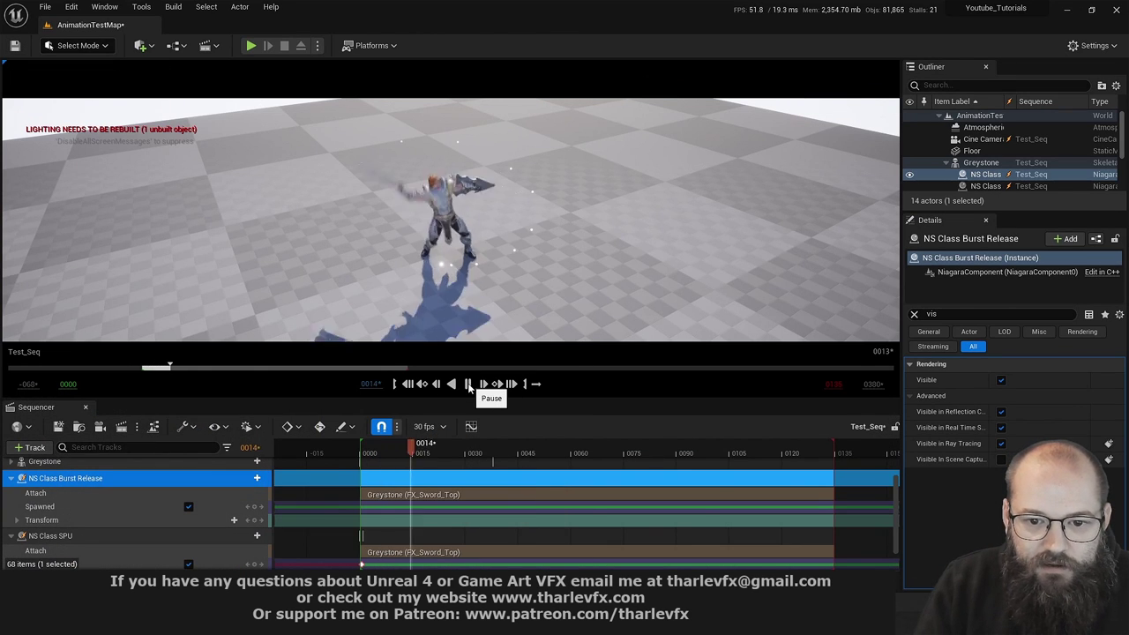
{"action": "left_click", "coordinate": [410, 385]}
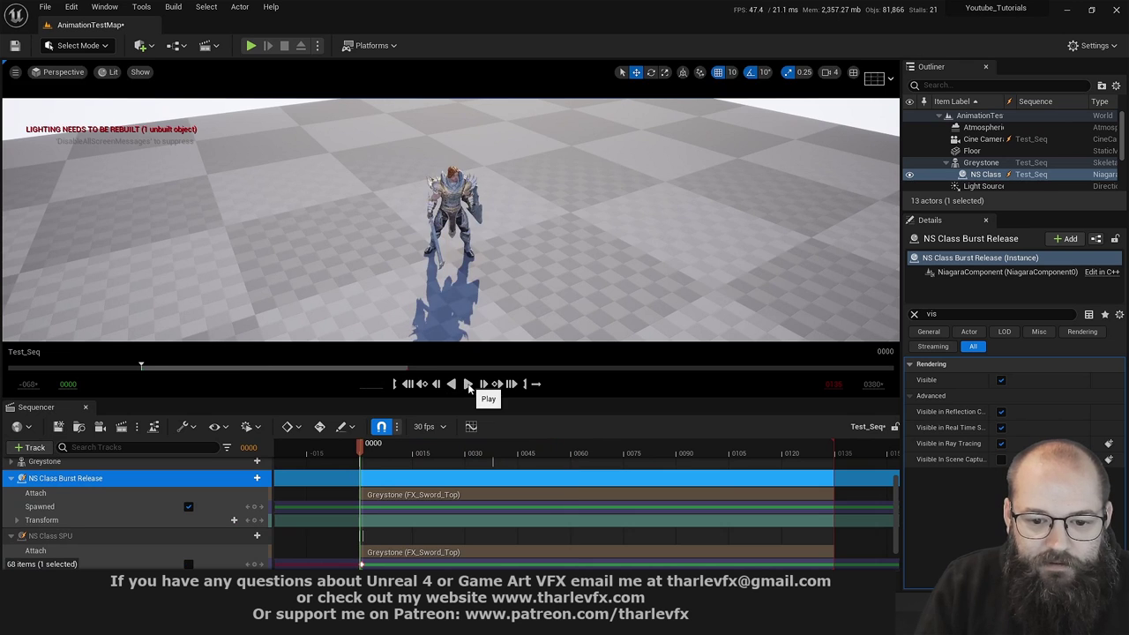
{"action": "left_click", "coordinate": [469, 385]}
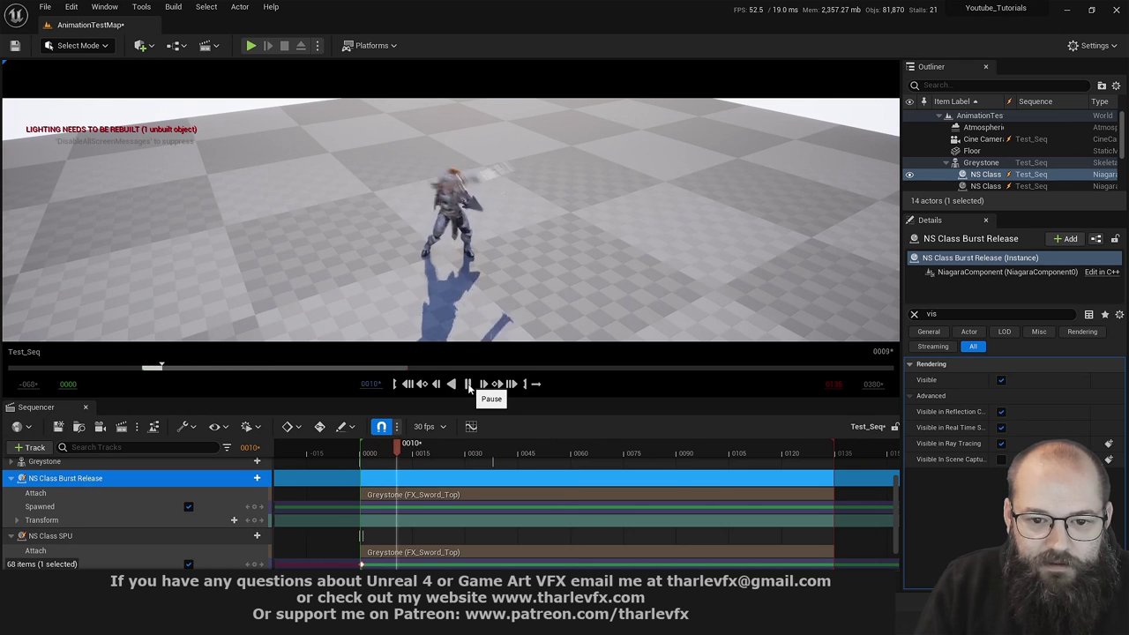
{"action": "left_click", "coordinate": [395, 385]}
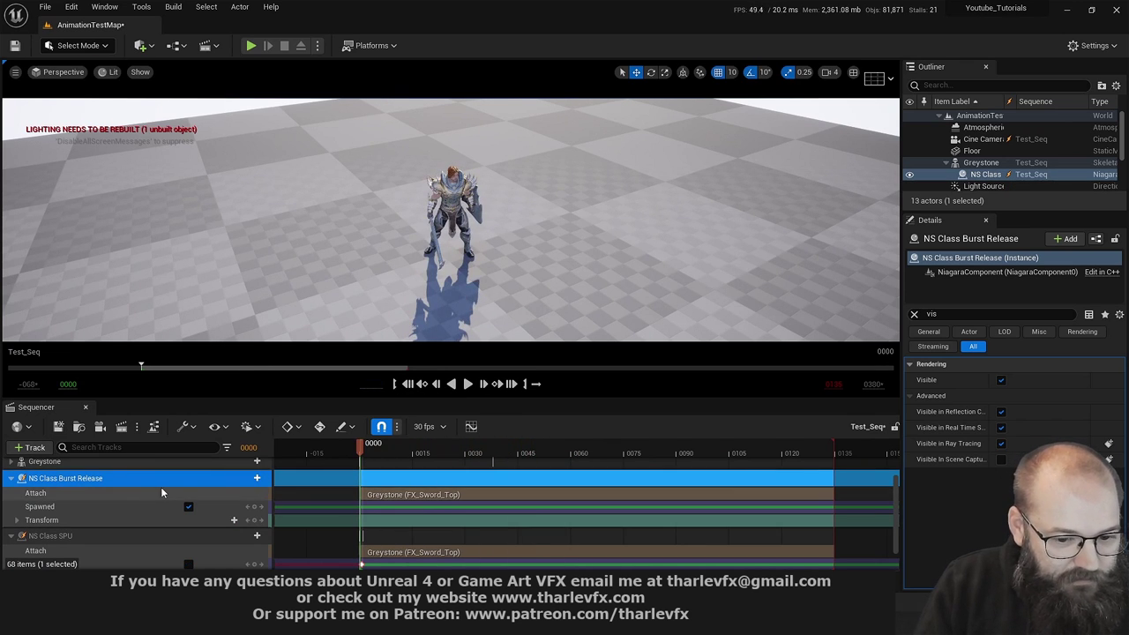
{"action": "scroll", "coordinate": [161, 487], "scroll_direction": "down", "scroll_amount": 1}
{"action": "scroll", "coordinate": [150, 502], "scroll_direction": "up", "scroll_amount": 1}
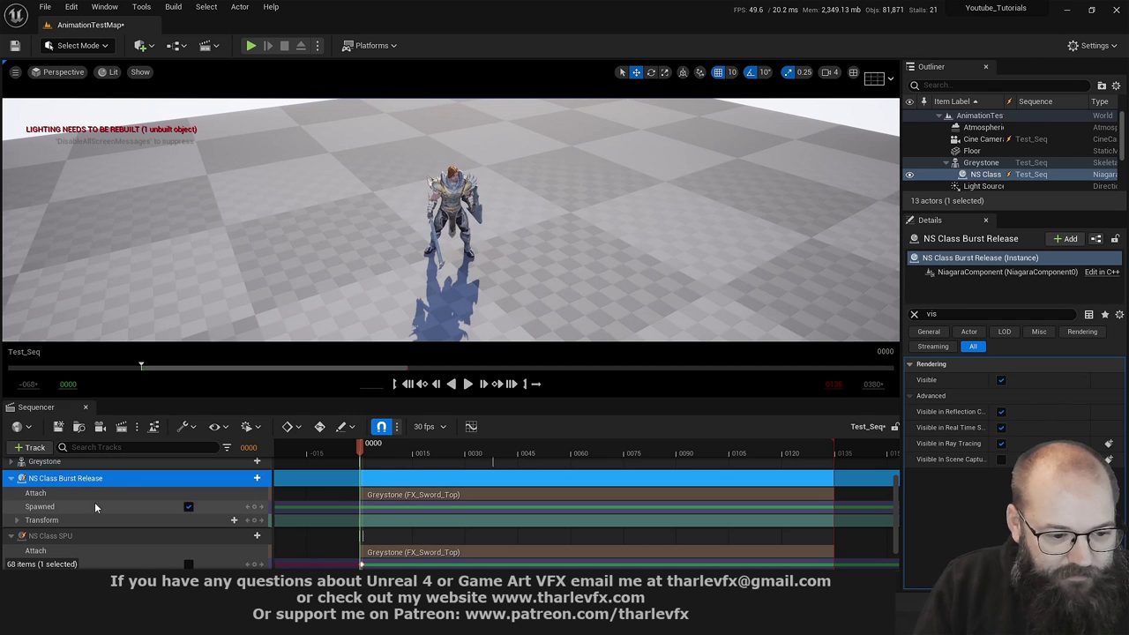
Add a NiagaraComponent0 track to NS Class Burst Release with a Niagara System Life Cycle Track
{"action": "left_click", "coordinate": [258, 479]}
{"action": "mouse_move", "coordinate": [287, 307]}
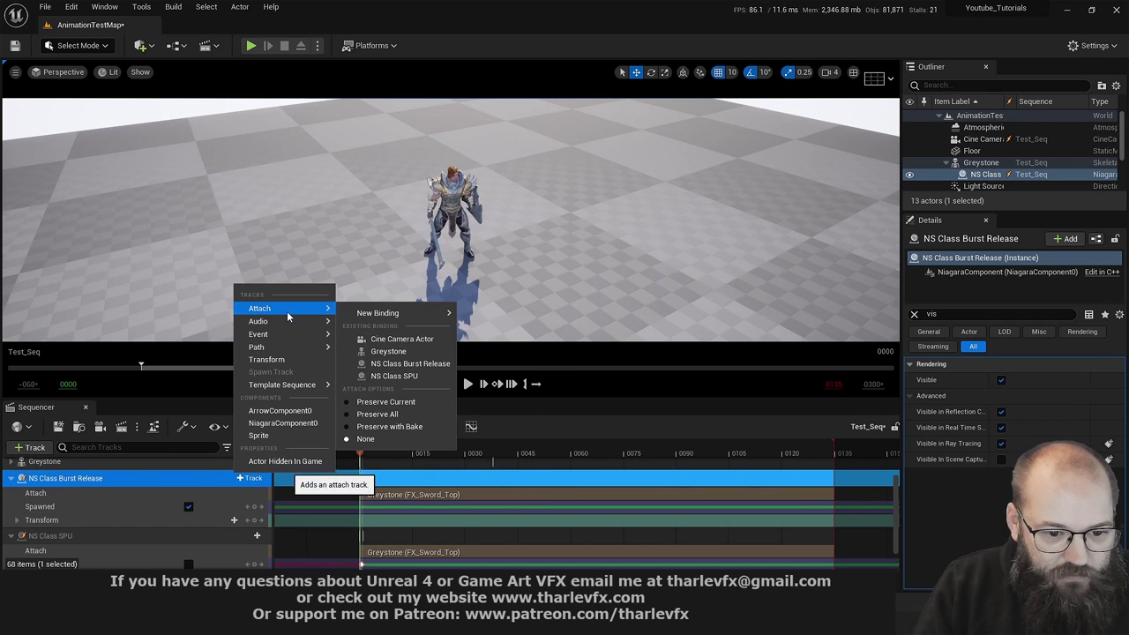
{"action": "left_click", "coordinate": [282, 422]}
{"action": "left_click", "coordinate": [250, 496]}
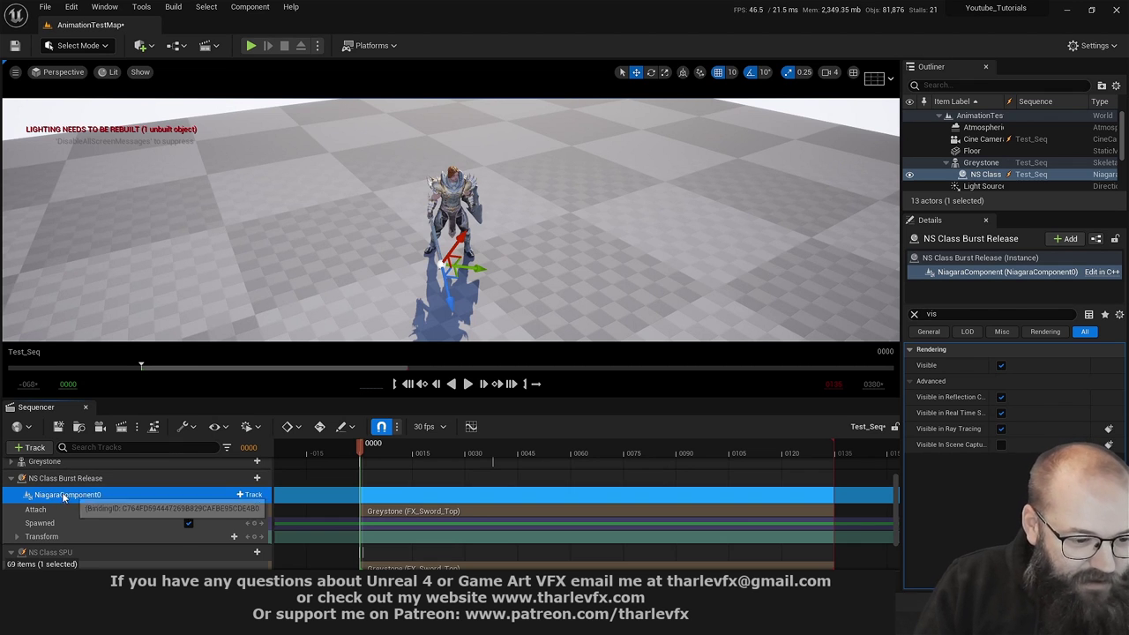
{"action": "left_click", "coordinate": [249, 495]}
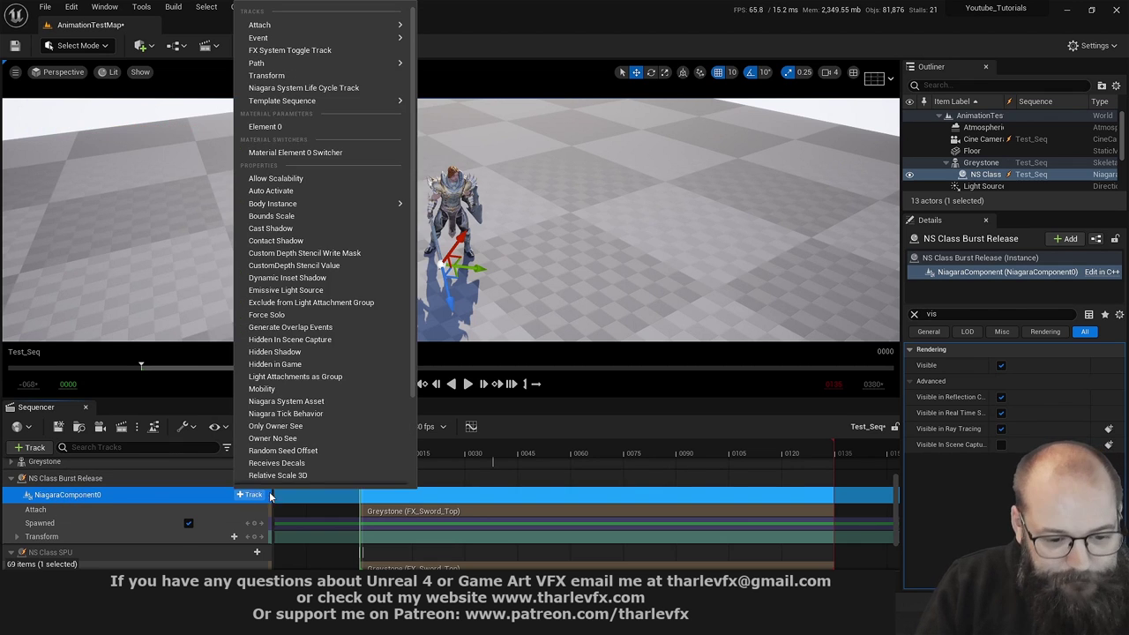
{"action": "left_click", "coordinate": [335, 88]}
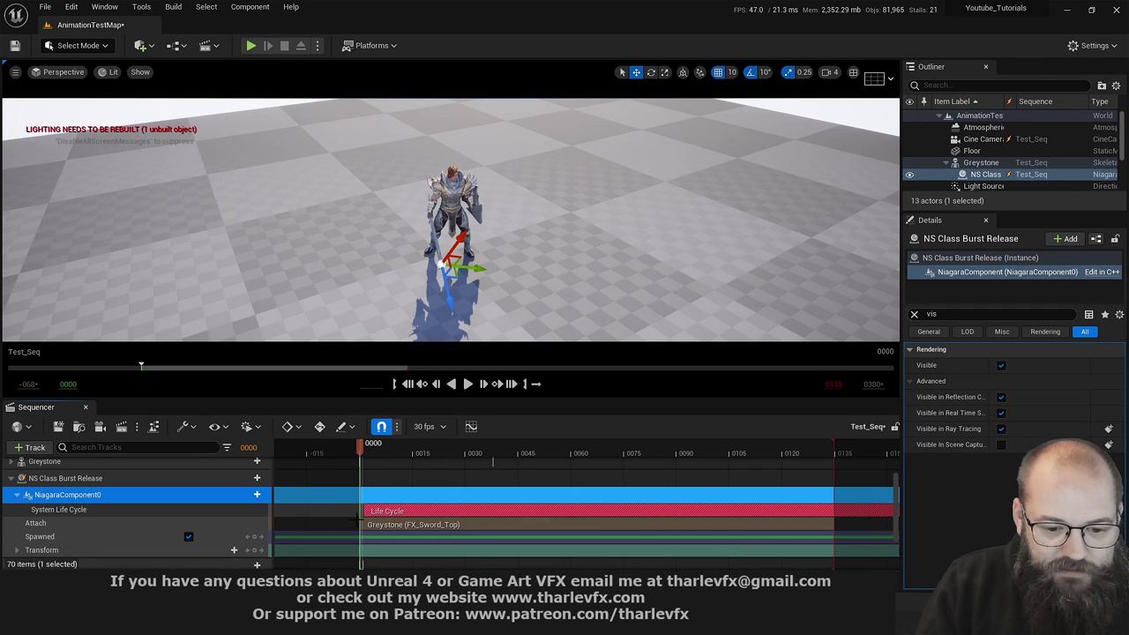
Scrub Test_Seq from frame 0003 to 0030 to view particles, then open NS_Class_BurstRelease
{"action": "left_click", "coordinate": [371, 450]}
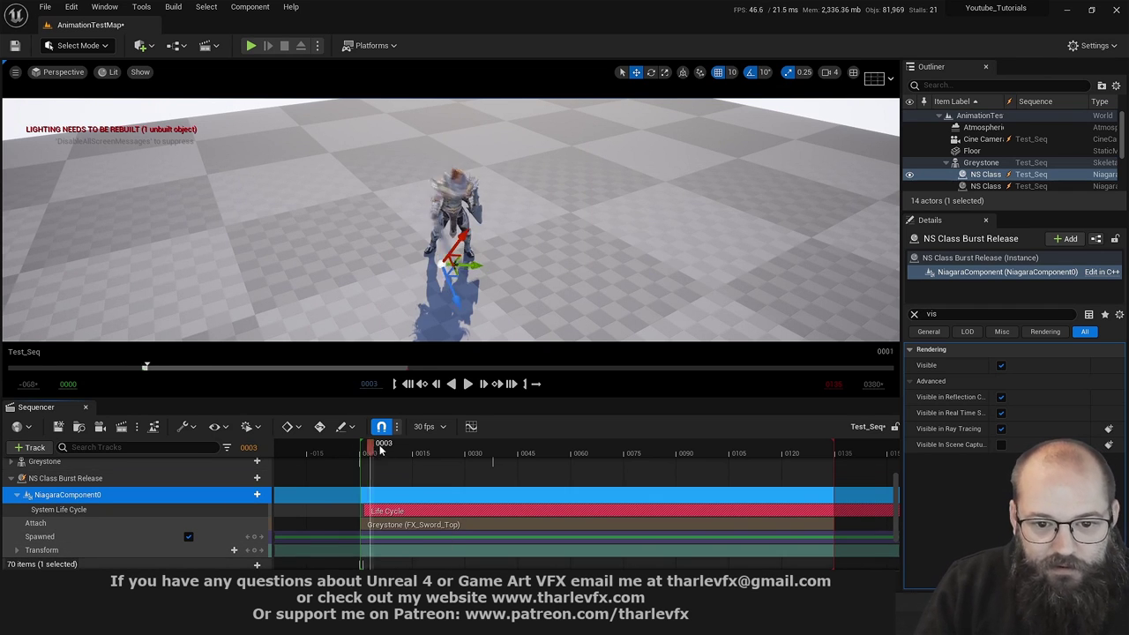
{"action": "left_click_drag", "start_coordinate": [381, 450], "coordinate": [459, 452]}
{"action": "left_click_drag", "start_coordinate": [412, 453], "coordinate": [359, 452]}
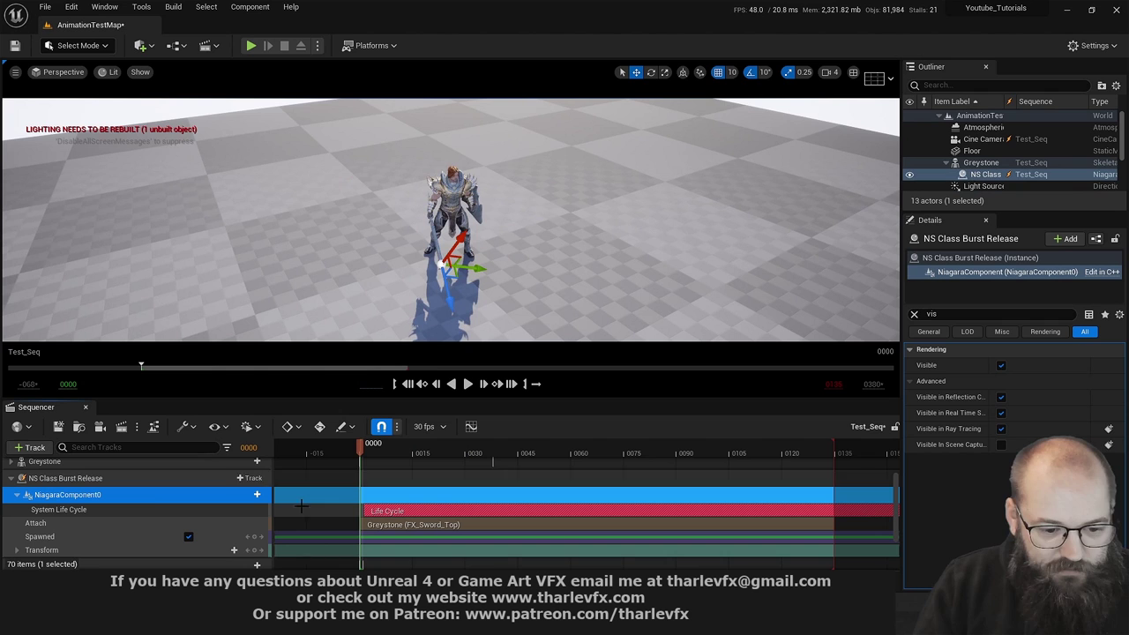
{"action": "double_click", "coordinate": [157, 478]}
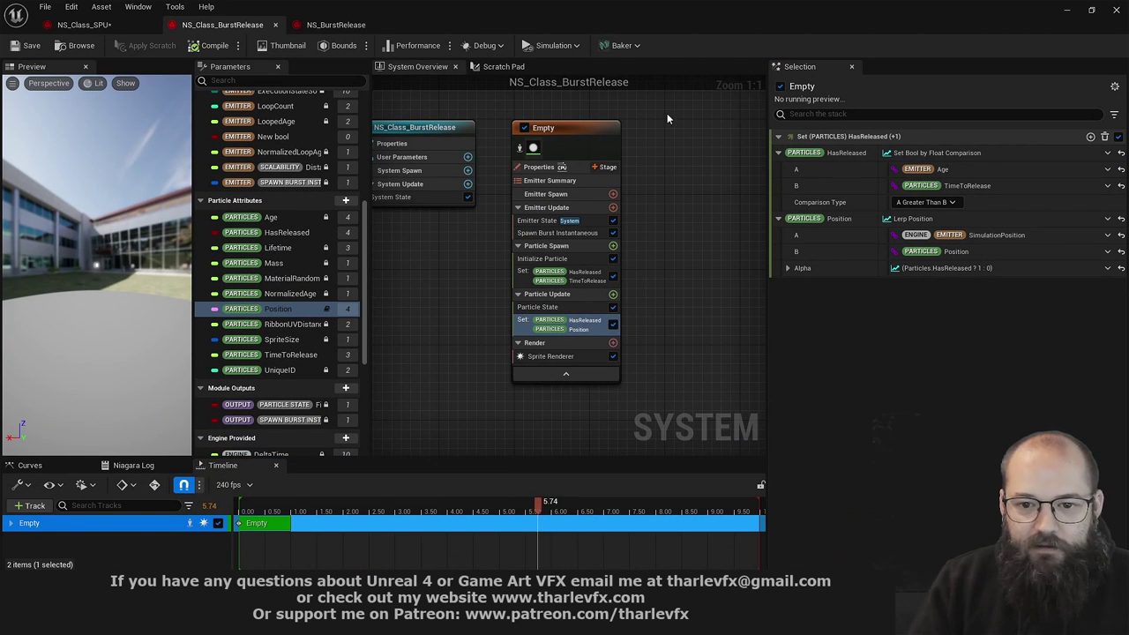
Set Initialize Particle's Uniform Sprite Size to 10
{"action": "left_click", "coordinate": [547, 258]}
{"action": "left_click", "coordinate": [917, 315]}
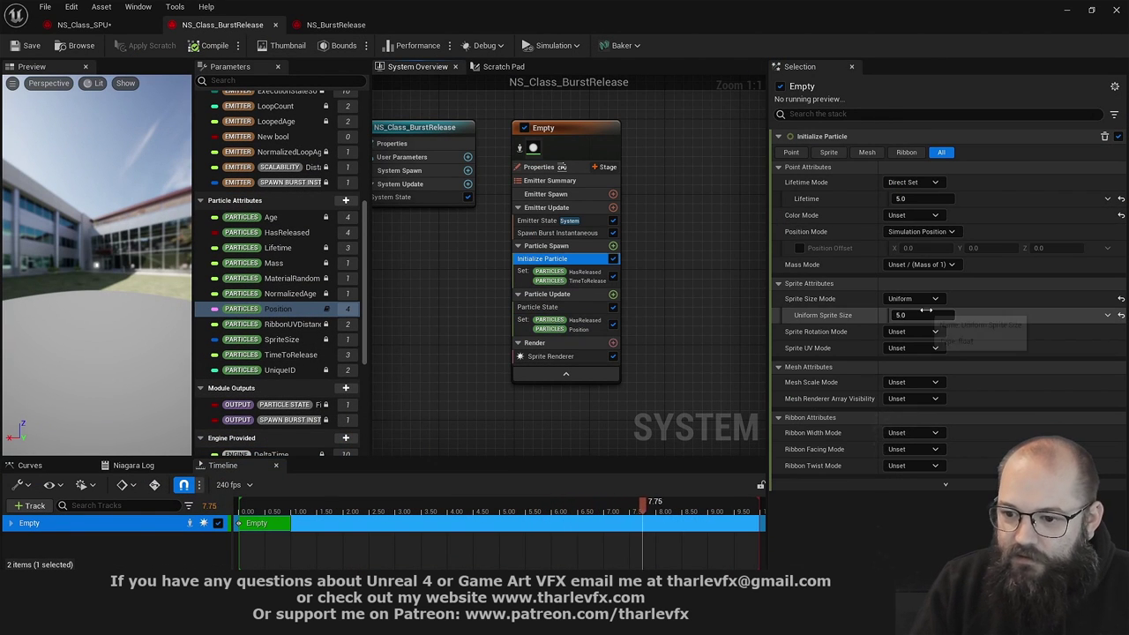
{"action": "type", "text": "10"}
{"action": "key", "text": "Return"}
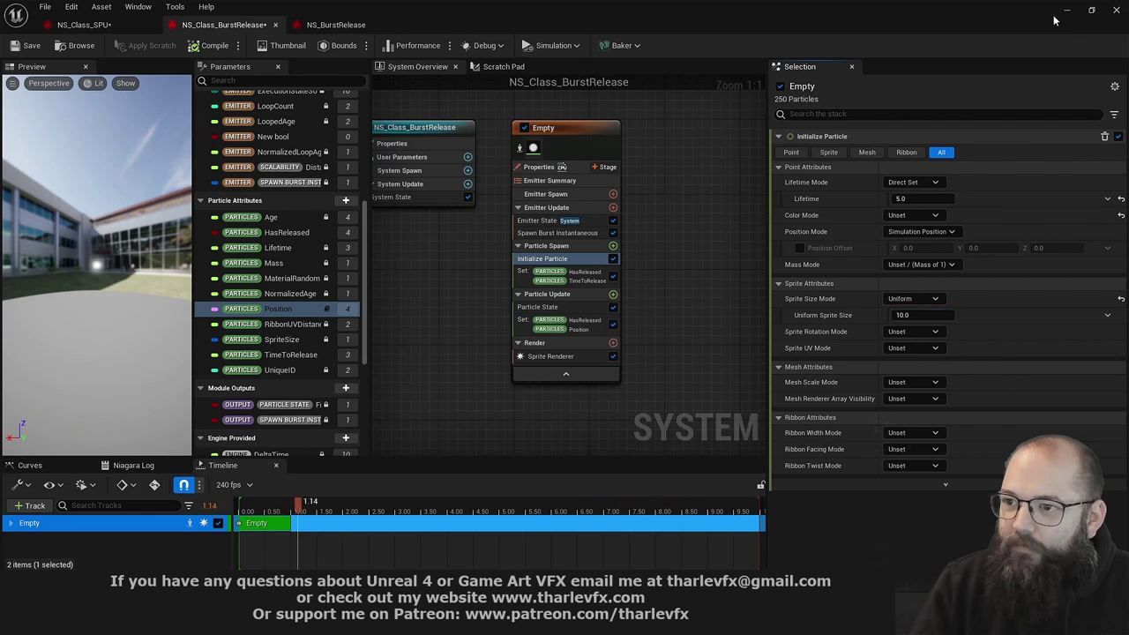
Back in the level, play, pause and scrub Test_Seq to review the bigger particles
{"action": "left_click", "coordinate": [1066, 9]}
{"action": "left_click", "coordinate": [468, 384]}
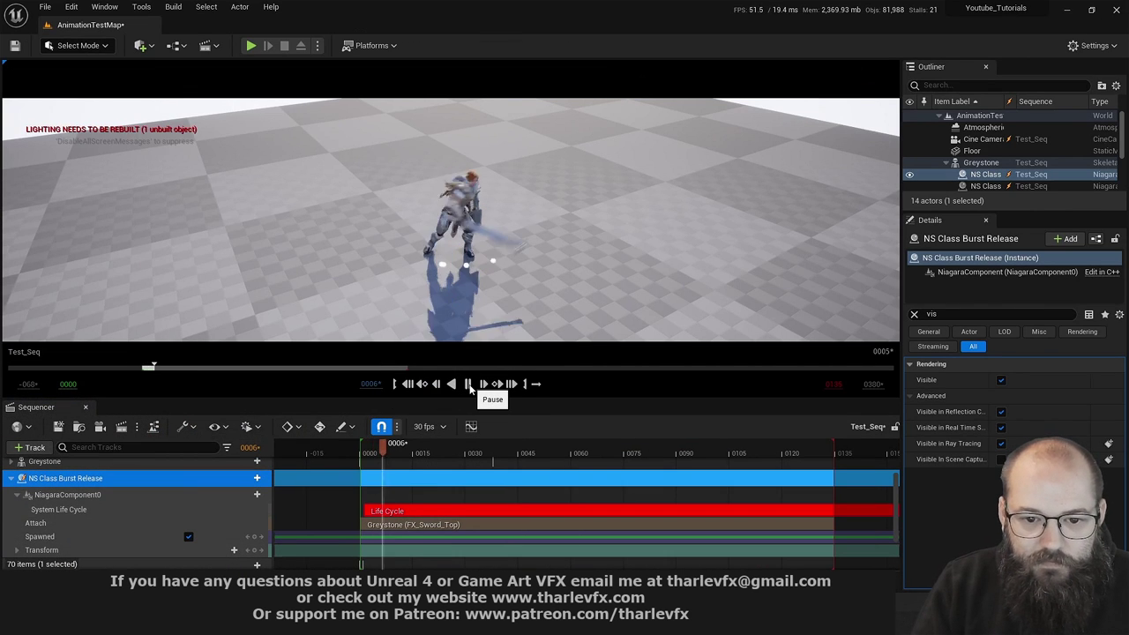
{"action": "left_click", "coordinate": [468, 384]}
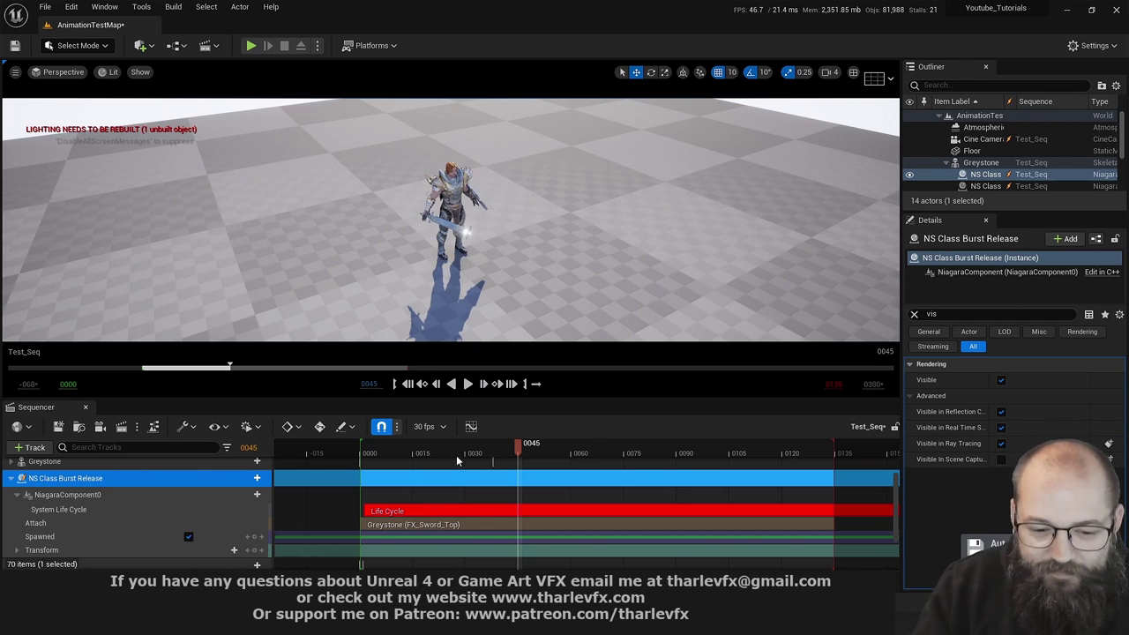
{"action": "mouse_move", "coordinate": [361, 451]}
{"action": "left_mouse_down"}
{"action": "mouse_move", "coordinate": [443, 454]}
{"action": "mouse_move", "coordinate": [363, 450]}
{"action": "mouse_move", "coordinate": [426, 444]}
{"action": "mouse_move", "coordinate": [369, 452]}
{"action": "mouse_move", "coordinate": [422, 455]}
{"action": "mouse_move", "coordinate": [345, 452]}
{"action": "mouse_move", "coordinate": [472, 452]}
{"action": "mouse_move", "coordinate": [359, 455]}
{"action": "left_mouse_up"}
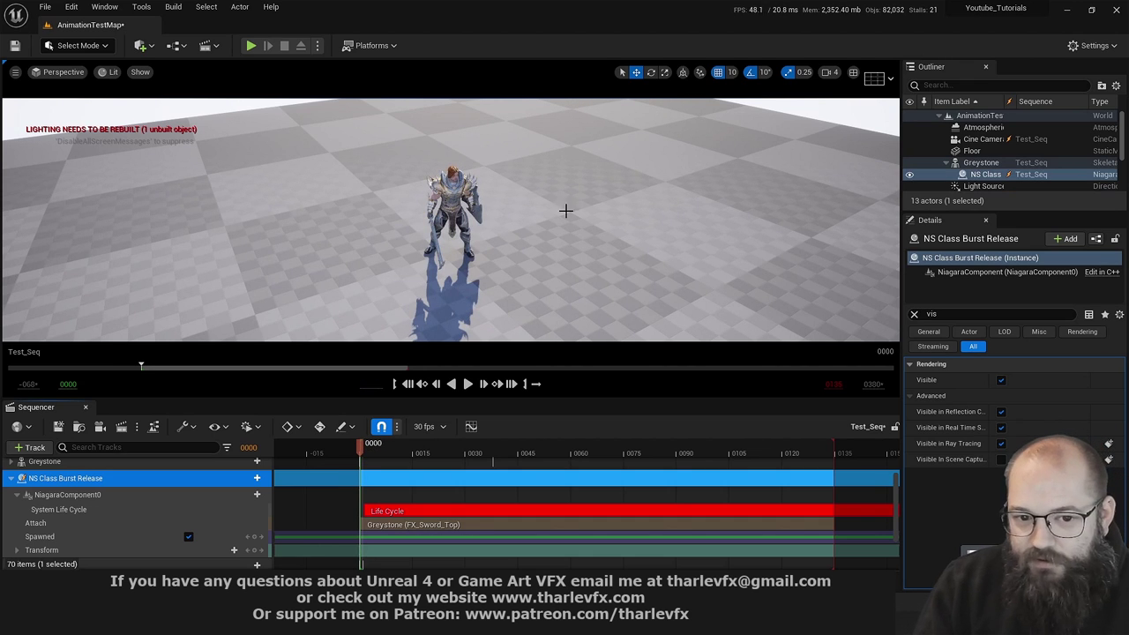
{"action": "key", "text": "alt+Tab"}
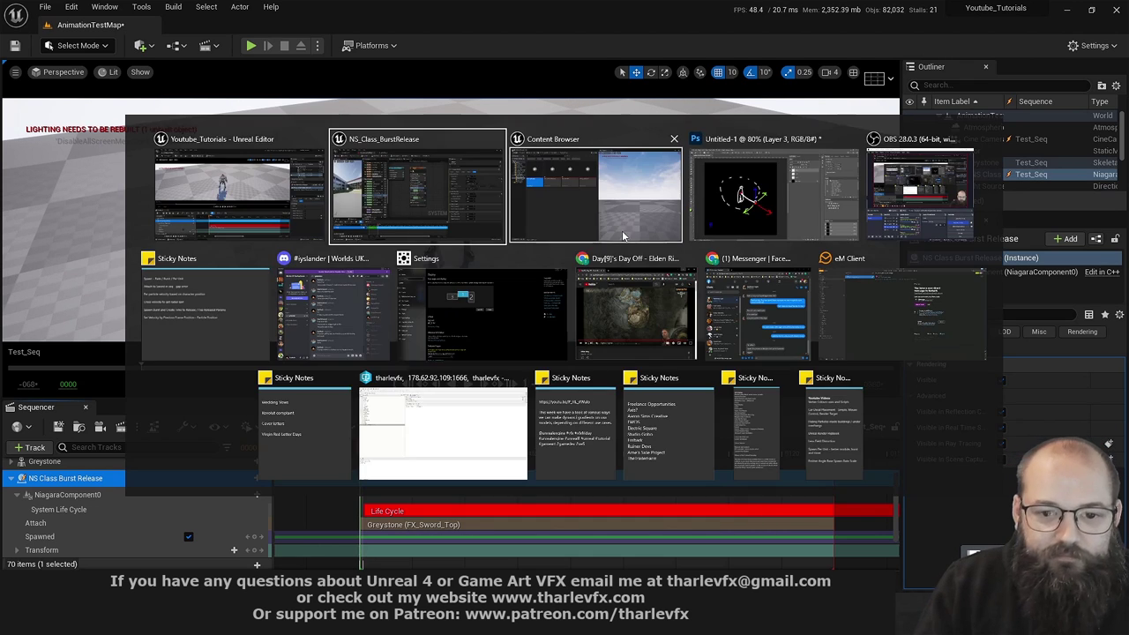
{"action": "left_click", "coordinate": [558, 228]}
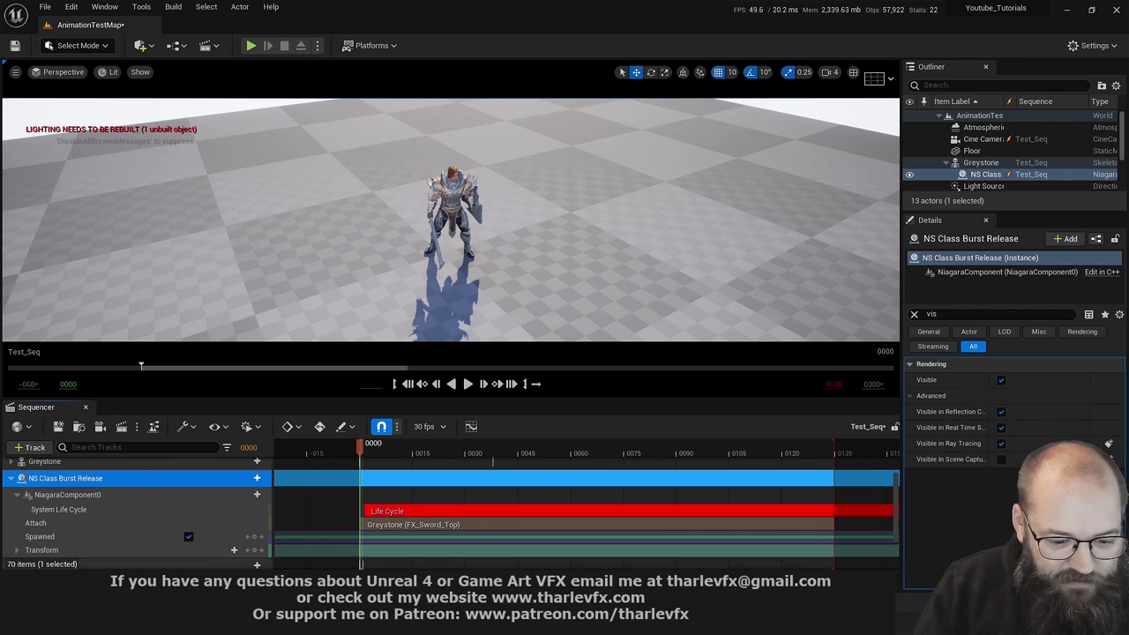
Bring back the NS_Class_BurstRelease editor and review the Particle Update and Particle Spawn Set modules
{"action": "double_click", "coordinate": [67, 495]}
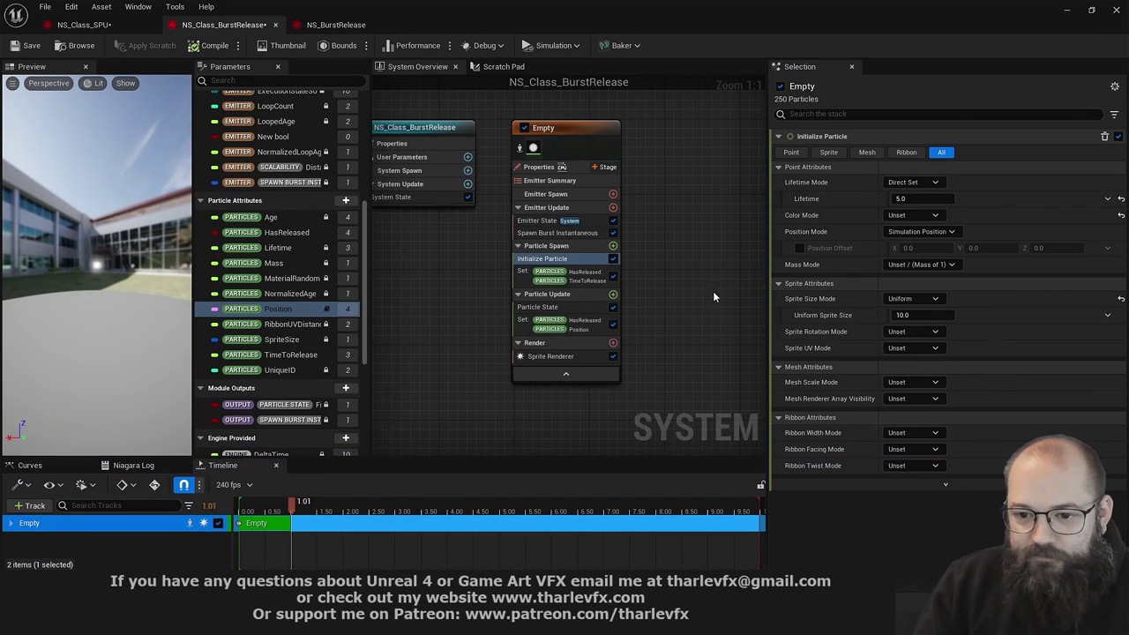
{"action": "left_click", "coordinate": [556, 321]}
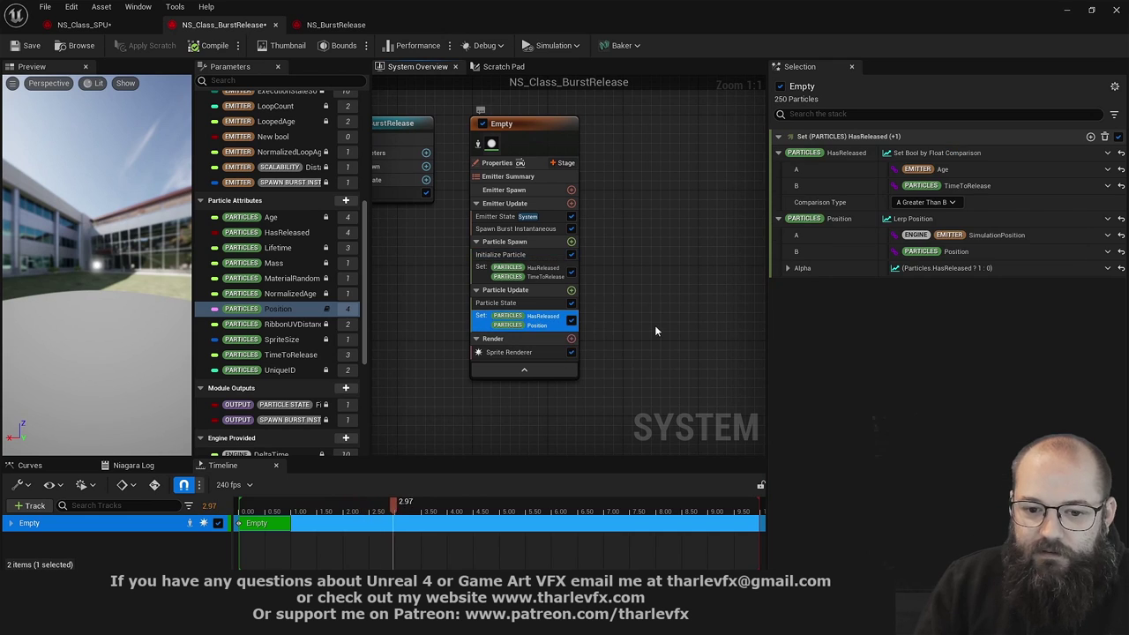
{"action": "right_click_drag", "start_coordinate": [655, 325], "coordinate": [626, 322]}
{"action": "left_click", "coordinate": [516, 270]}
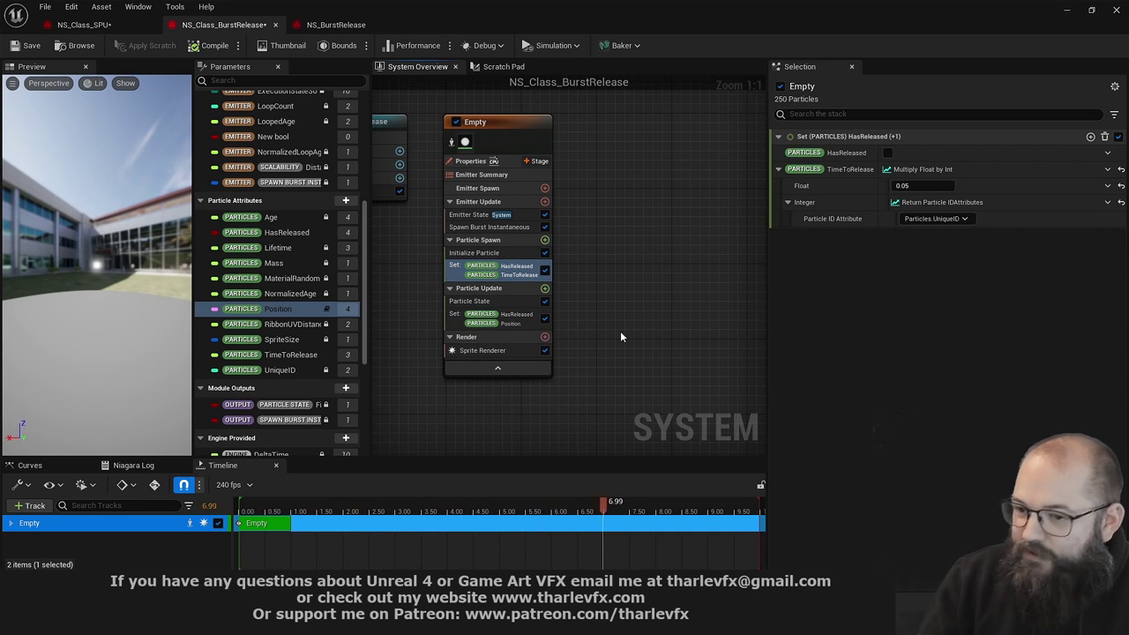
{"action": "left_click", "coordinate": [1090, 137]}
{"action": "left_click", "coordinate": [1007, 361]}
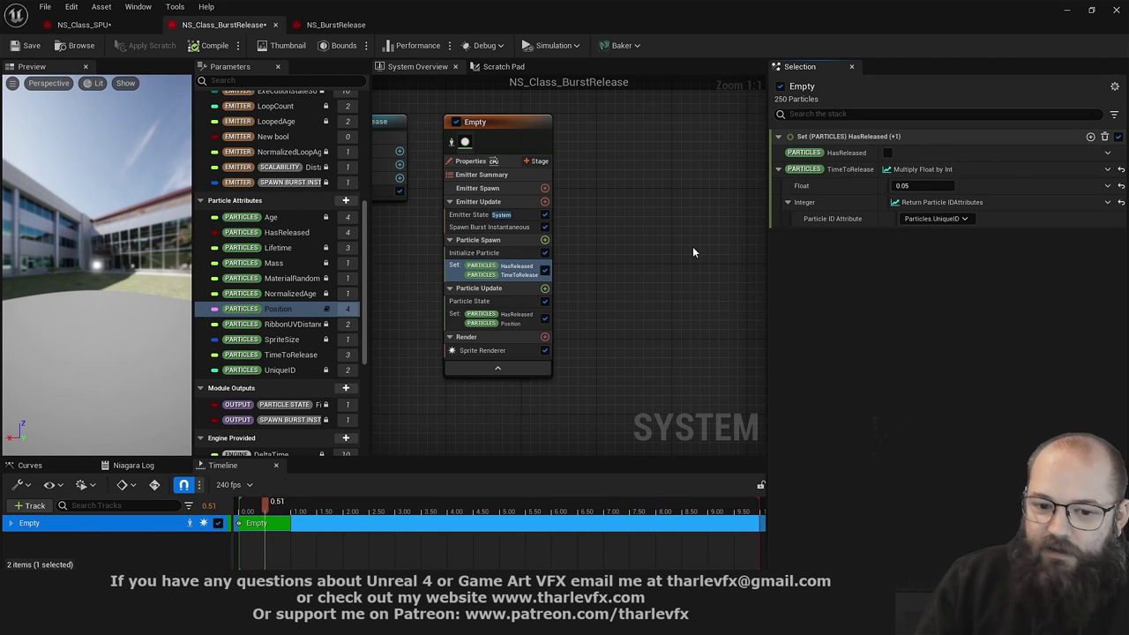
Add a Position parameter to the Particle Update Set module and rename it PreviousFramePosition
{"action": "left_click", "coordinate": [521, 318]}
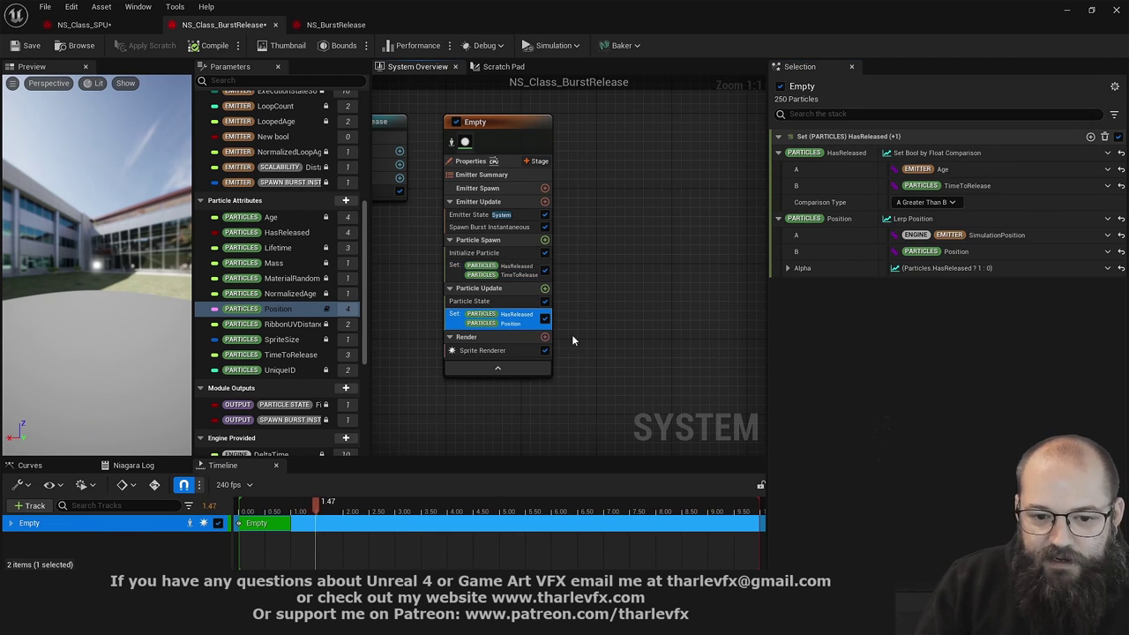
{"action": "left_click", "coordinate": [1090, 137]}
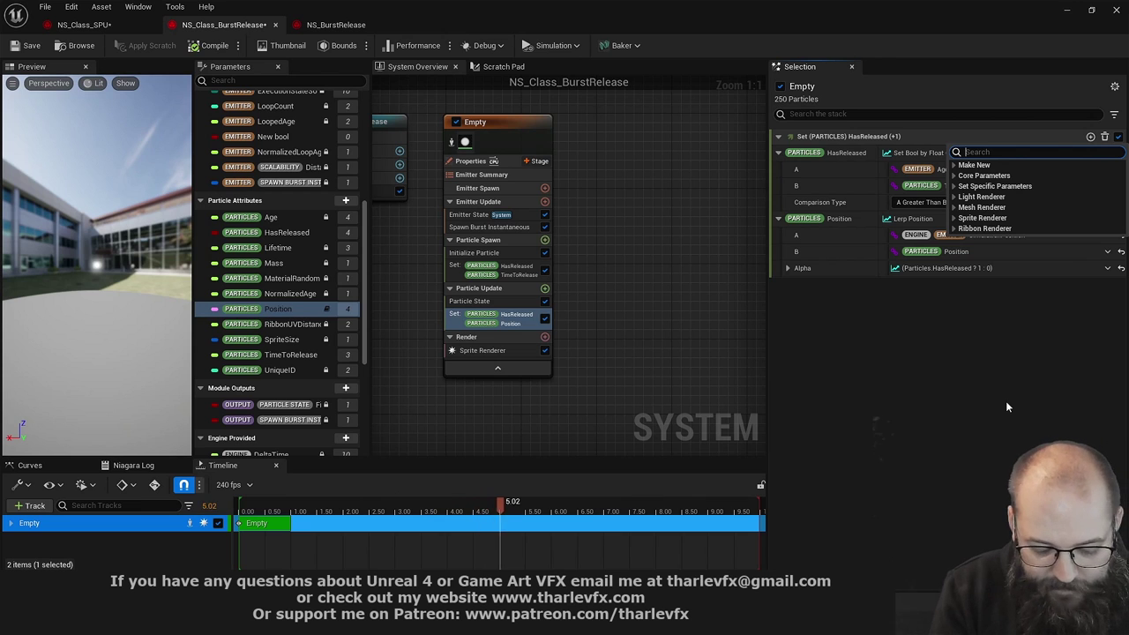
{"action": "type", "text": "vec"}
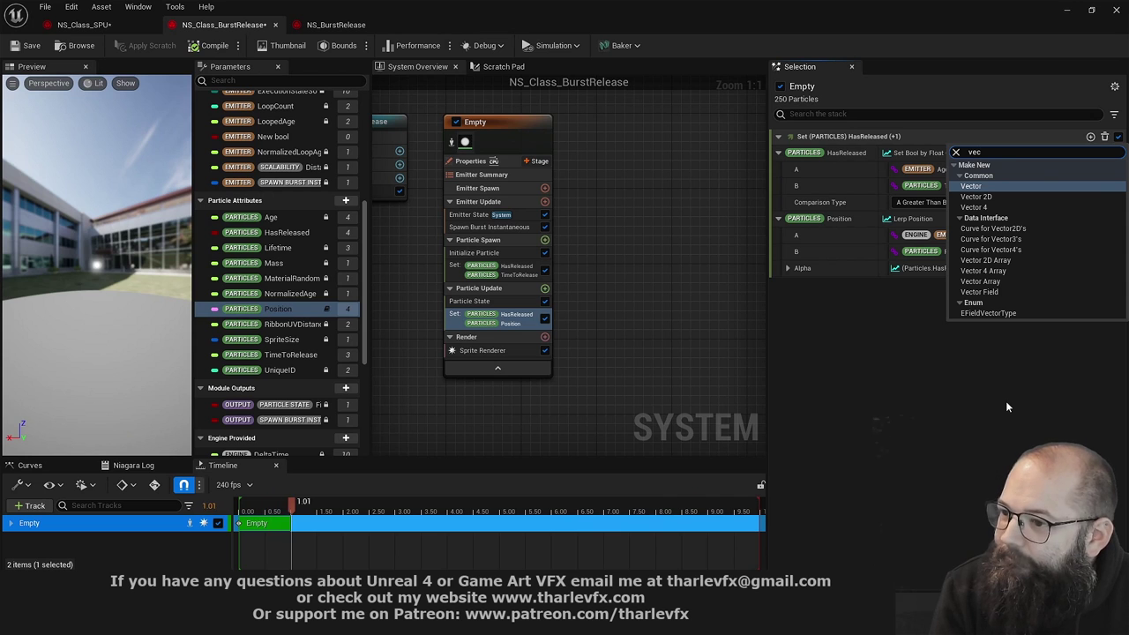
{"action": "key", "text": "BackSpace"}
{"action": "key", "text": "BackSpace"}
{"action": "key", "text": "BackSpace"}
{"action": "type", "text": "pos"}
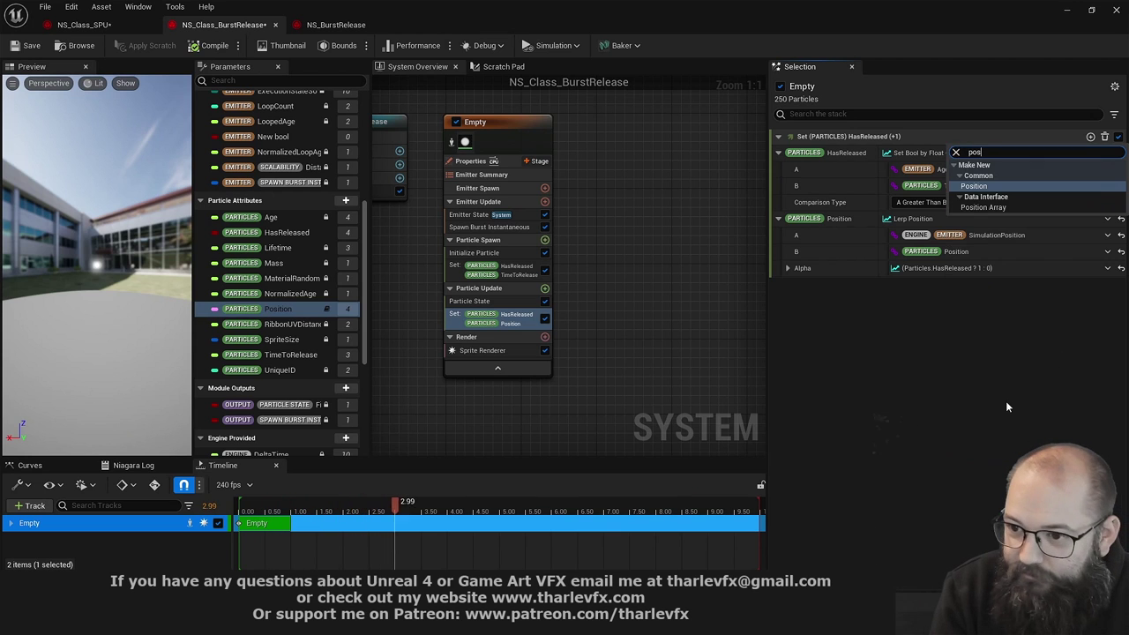
{"action": "key", "text": "Return"}
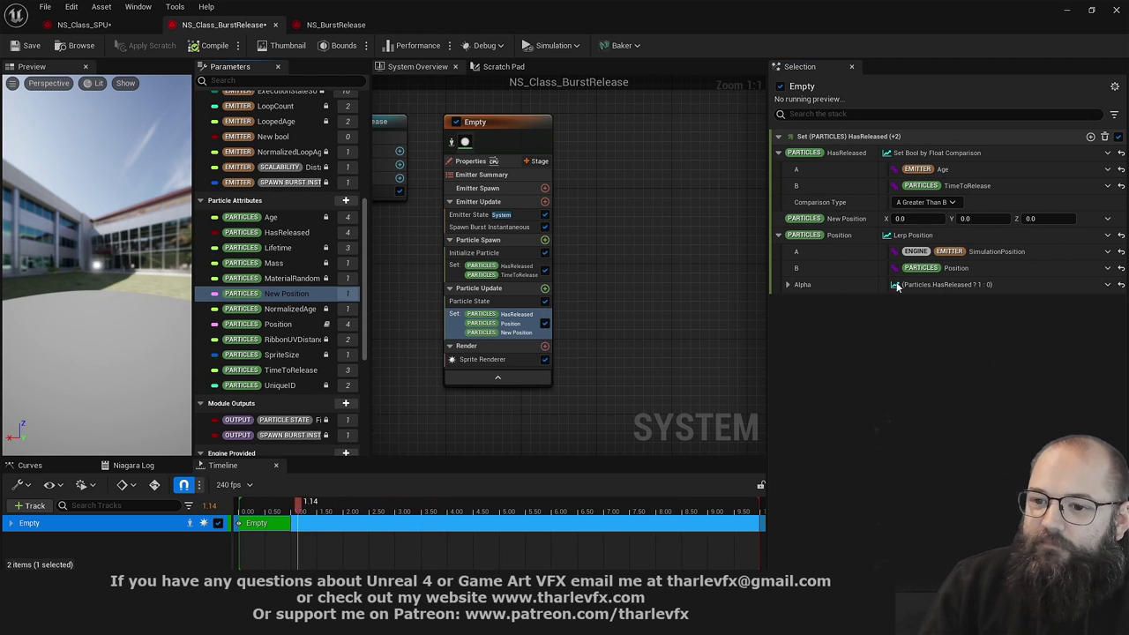
{"action": "double_click", "coordinate": [849, 218]}
{"action": "type", "text": "P"}
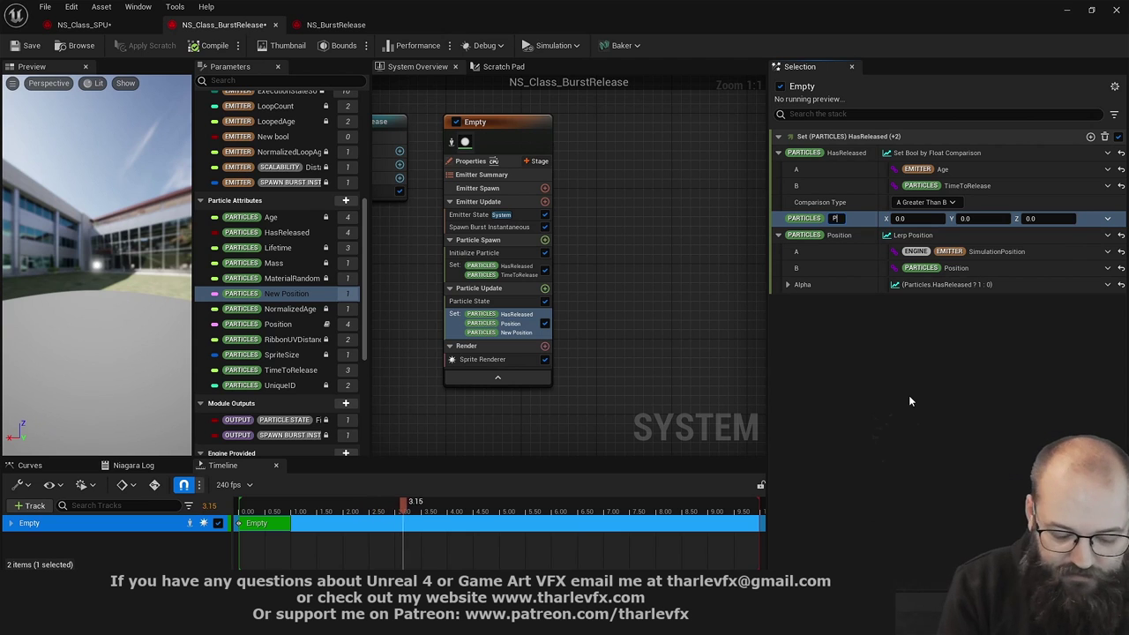
{"action": "type", "text": "reviousFramePosition"}
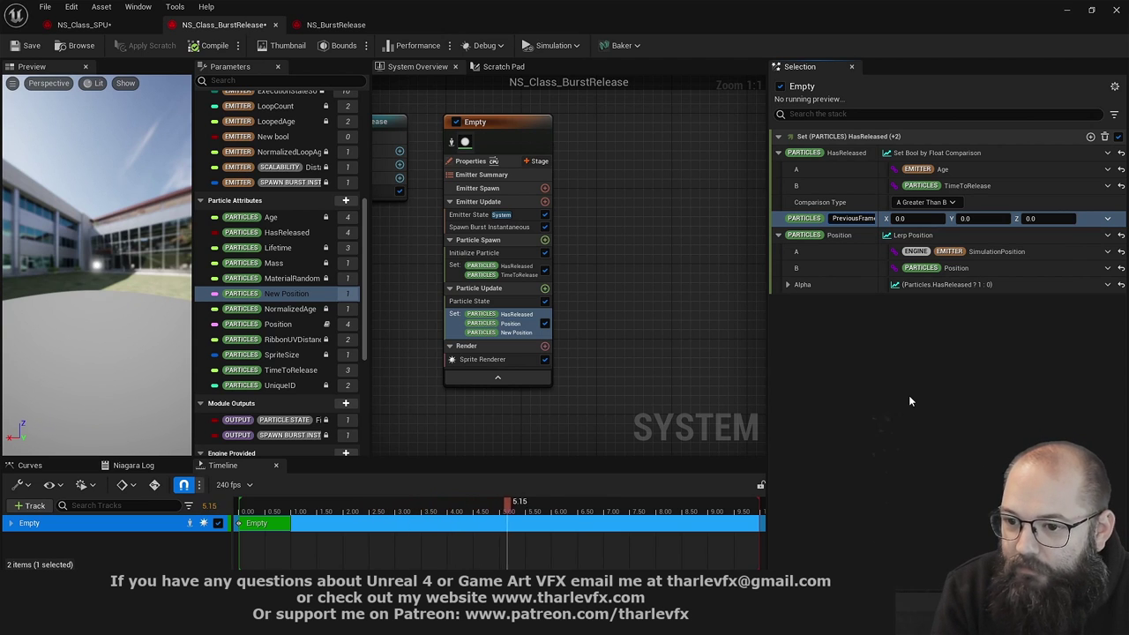
{"action": "key", "text": "Return"}
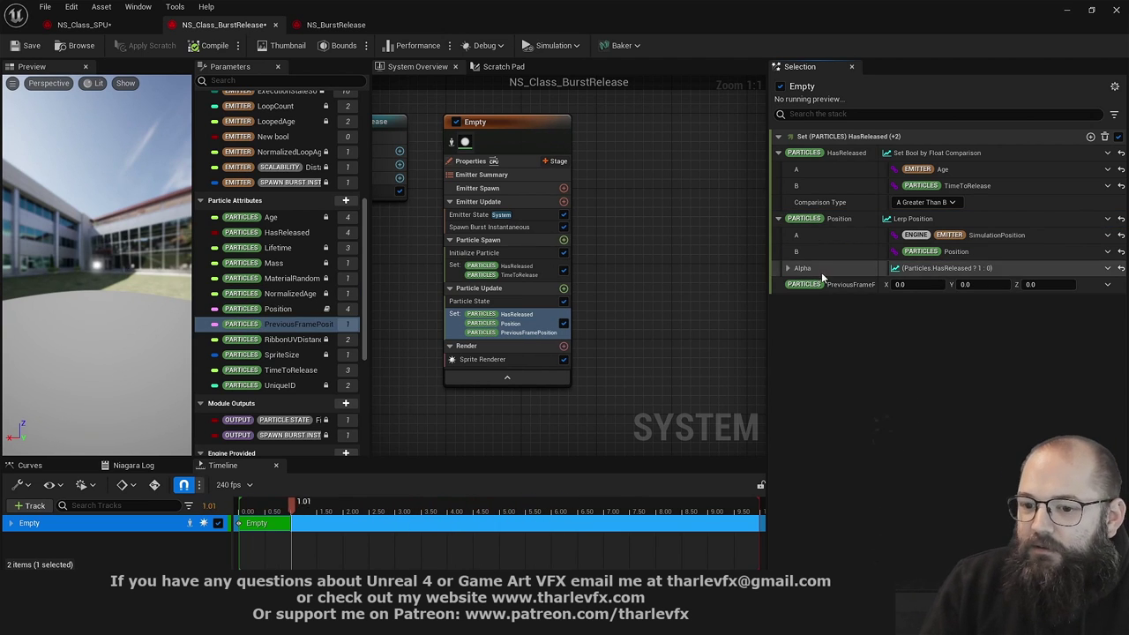
{"action": "left_click_drag", "start_coordinate": [767, 288], "coordinate": [717, 289]}
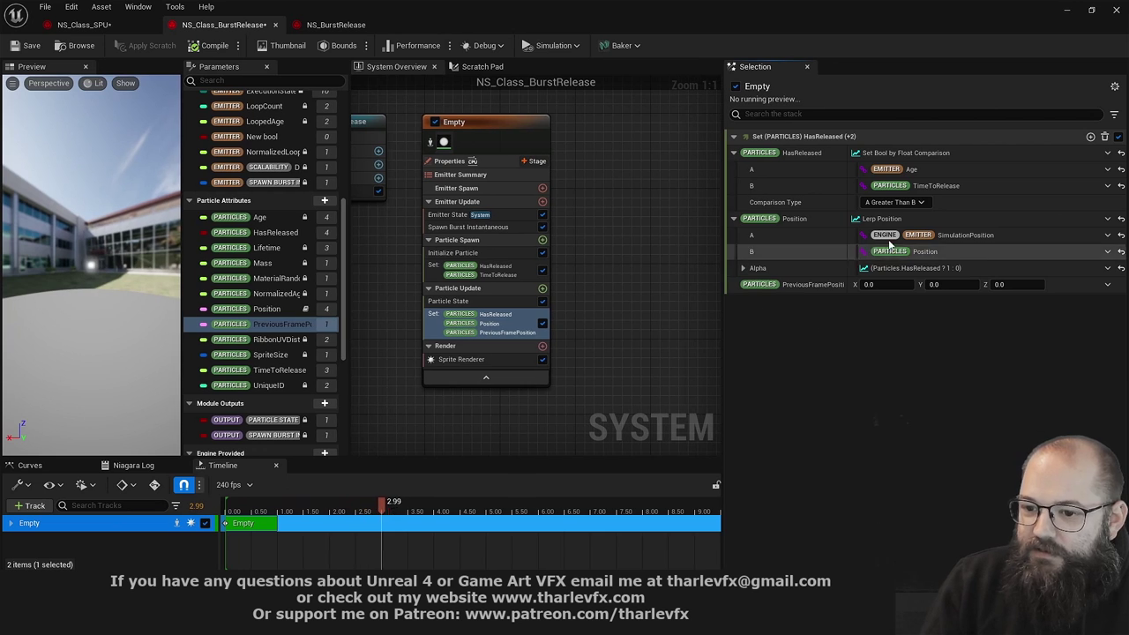
Set PreviousFramePosition to Lerp Position, its Alpha a custom float from the Particles.HasReleased bool
{"action": "left_click", "coordinate": [1108, 284]}
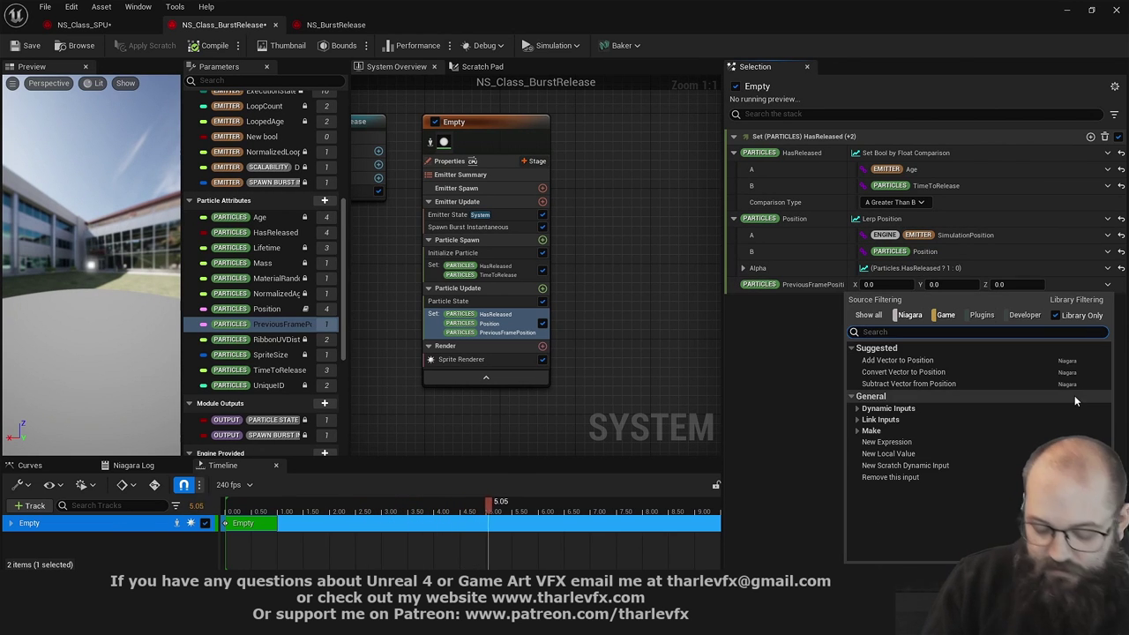
{"action": "type", "text": "lerp"}
{"action": "key", "text": "Return"}
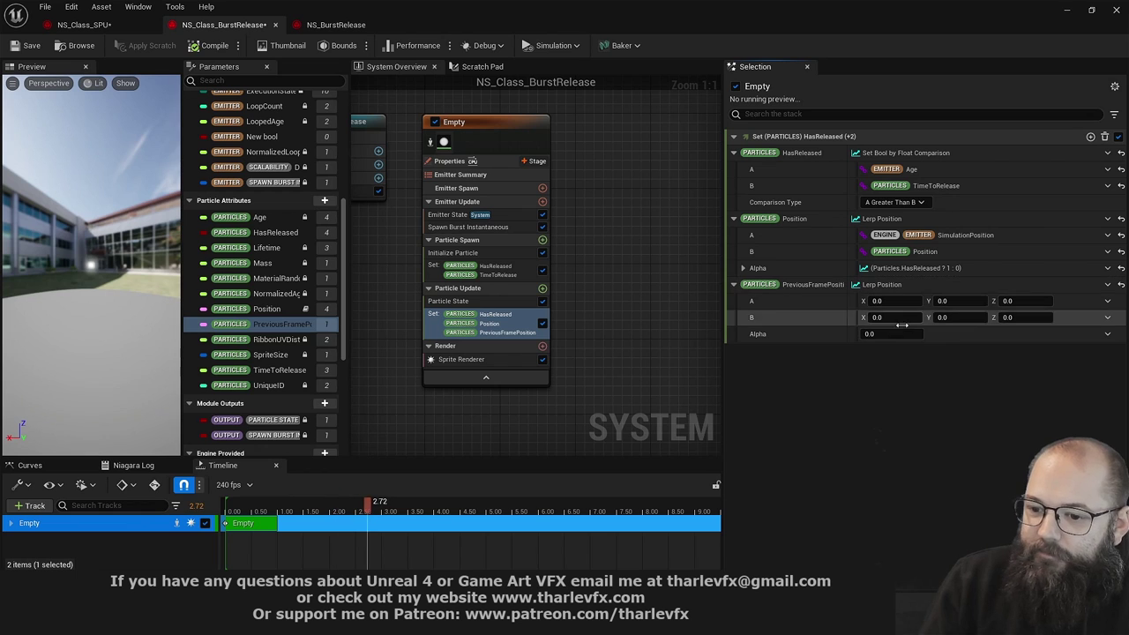
{"action": "left_click", "coordinate": [1108, 334]}
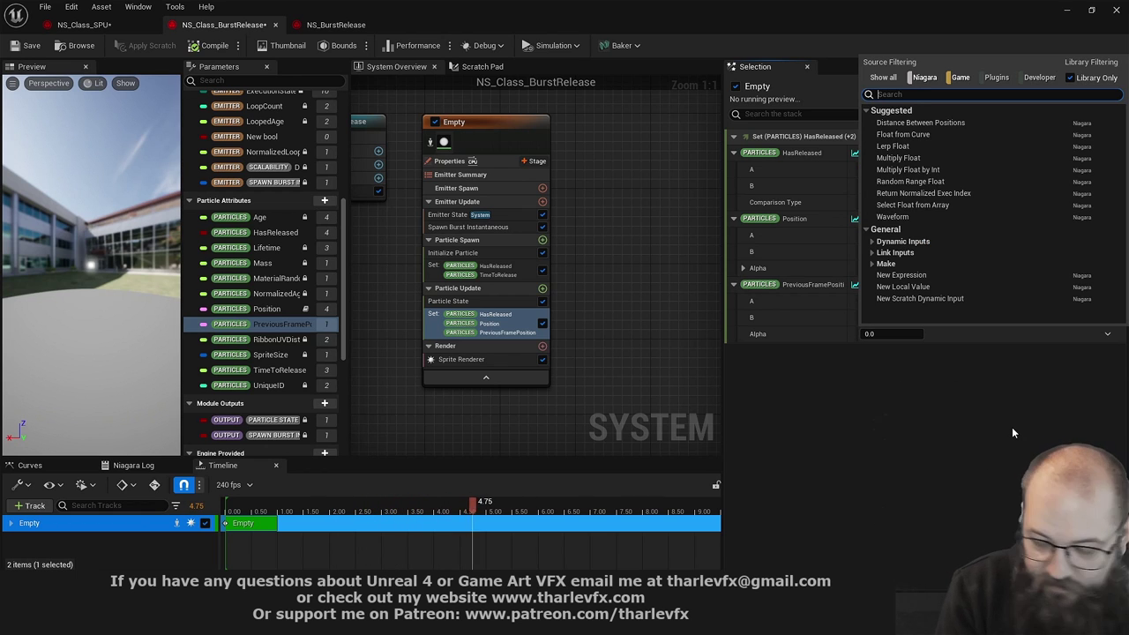
{"action": "type", "text": "bool"}
{"action": "key", "text": "Return"}
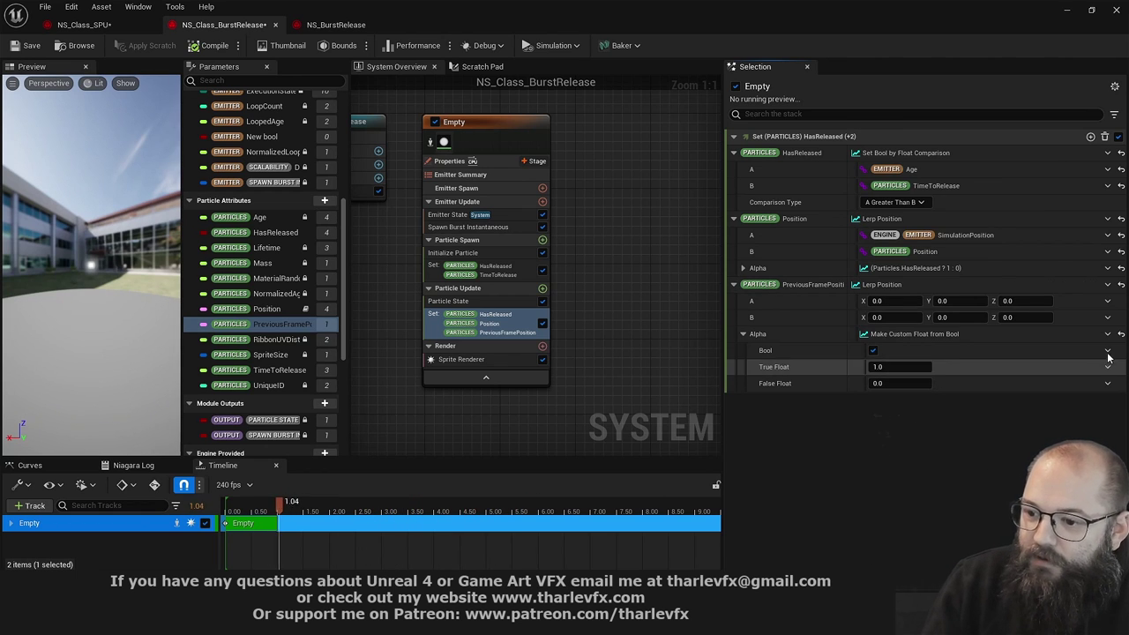
{"action": "left_click", "coordinate": [1108, 366]}
{"action": "type", "text": "has rele"}
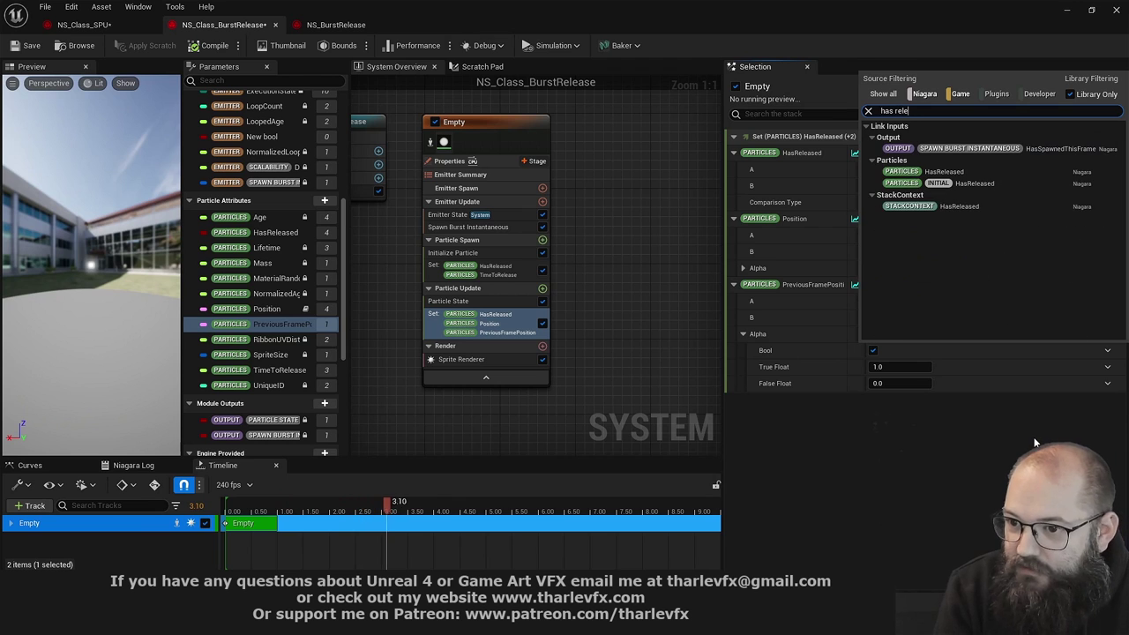
{"action": "left_click", "coordinate": [980, 176]}
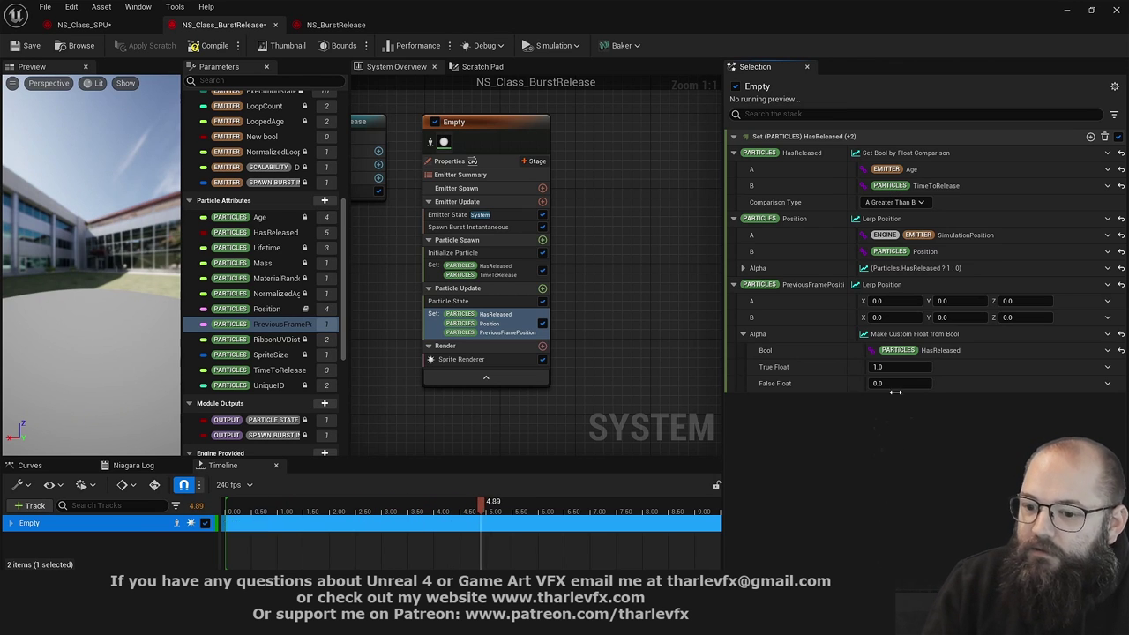
{"action": "left_click", "coordinate": [741, 333]}
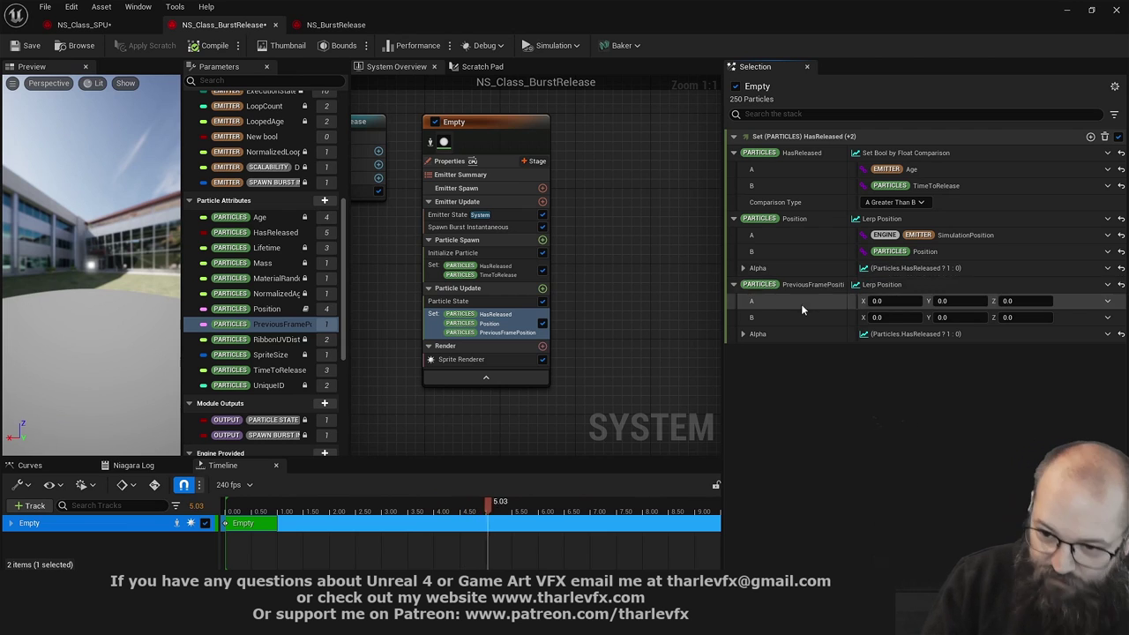
Feed Particles Position into the lerp's A input and PreviousFramePosition into its B input
{"action": "left_click", "coordinate": [1107, 301]}
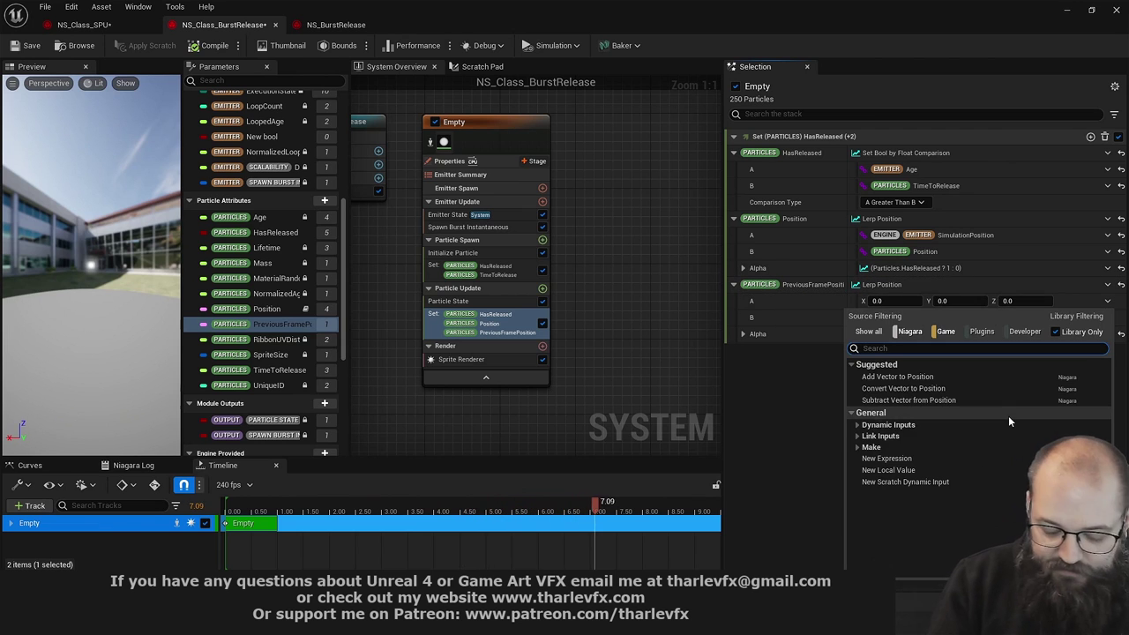
{"action": "type", "text": "parti"}
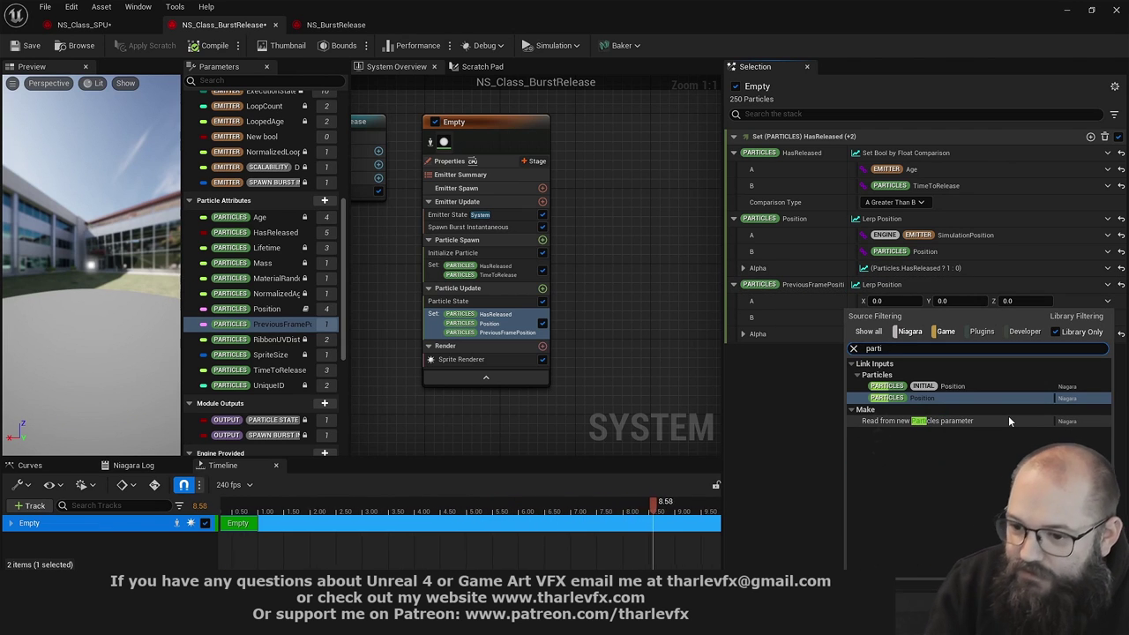
{"action": "left_click", "coordinate": [961, 398]}
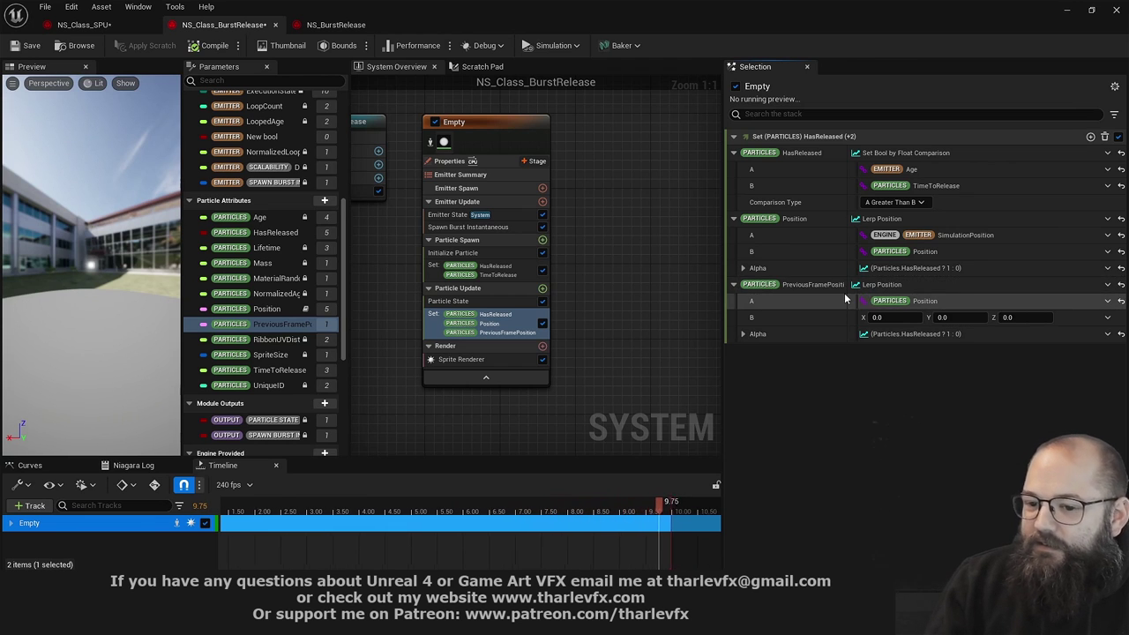
{"action": "left_click", "coordinate": [1108, 317]}
{"action": "type", "text": "prev"}
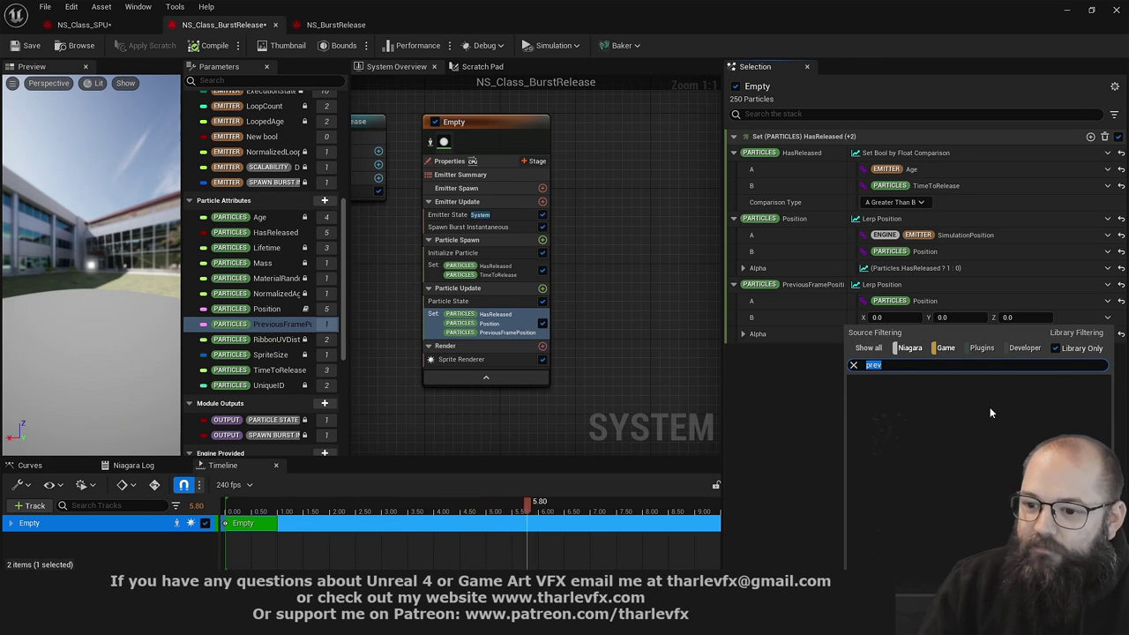
{"action": "key", "text": "Escape"}
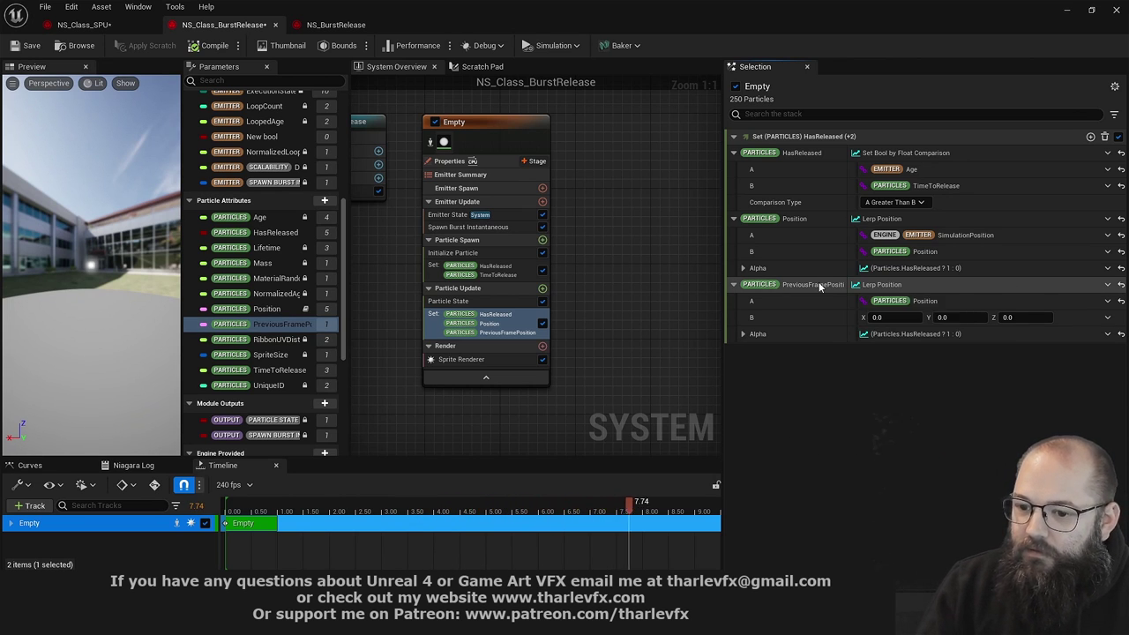
{"action": "left_click_drag", "start_coordinate": [268, 325], "coordinate": [900, 317]}
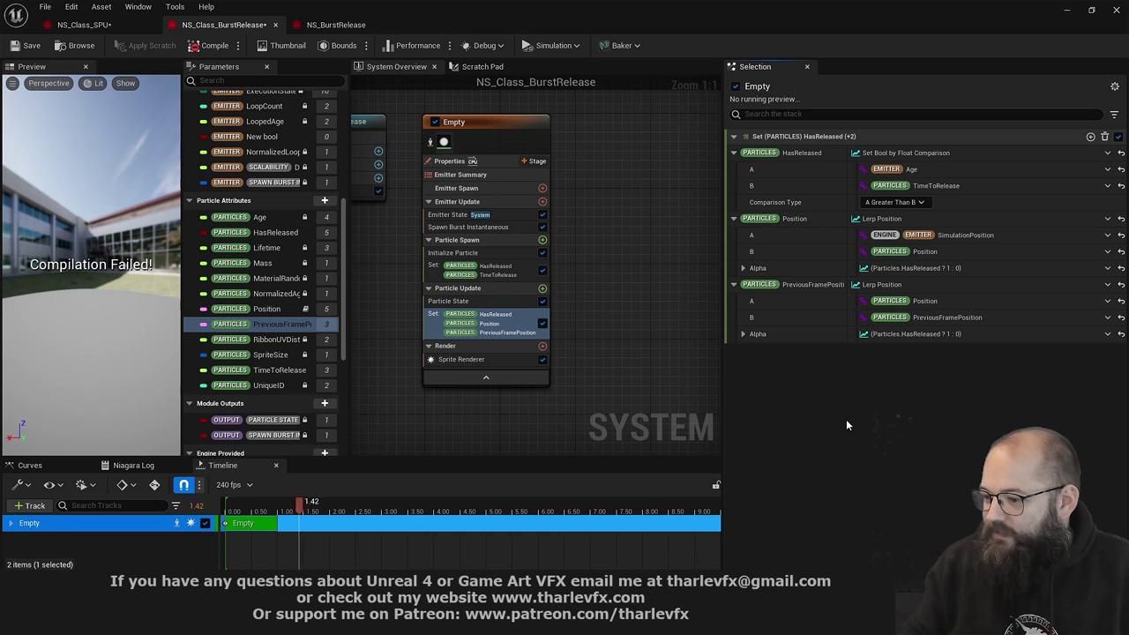
Check the Niagara Log errors reporting Particles.PreviousFramePosition is read before being set
{"action": "left_click", "coordinate": [814, 285]}
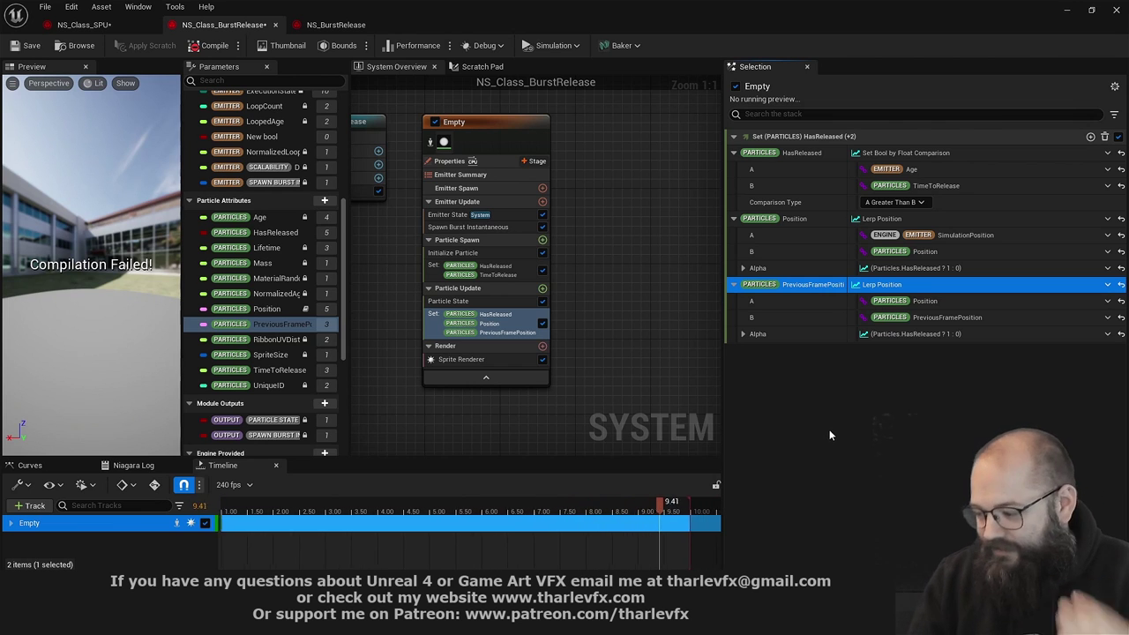
{"action": "left_click", "coordinate": [860, 429]}
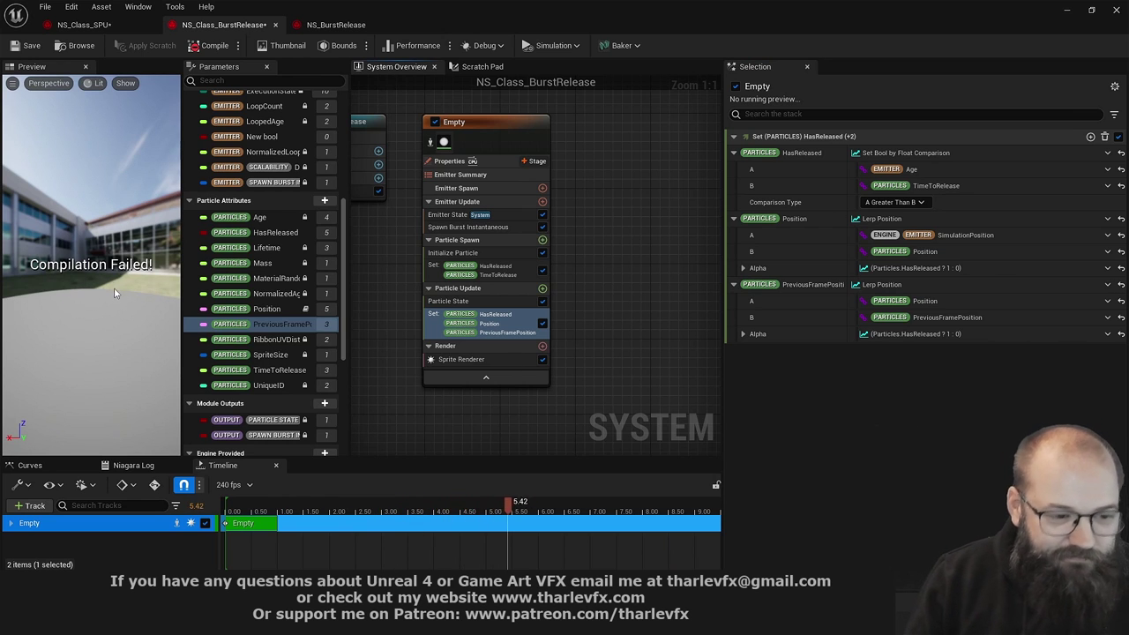
{"action": "left_click", "coordinate": [146, 468]}
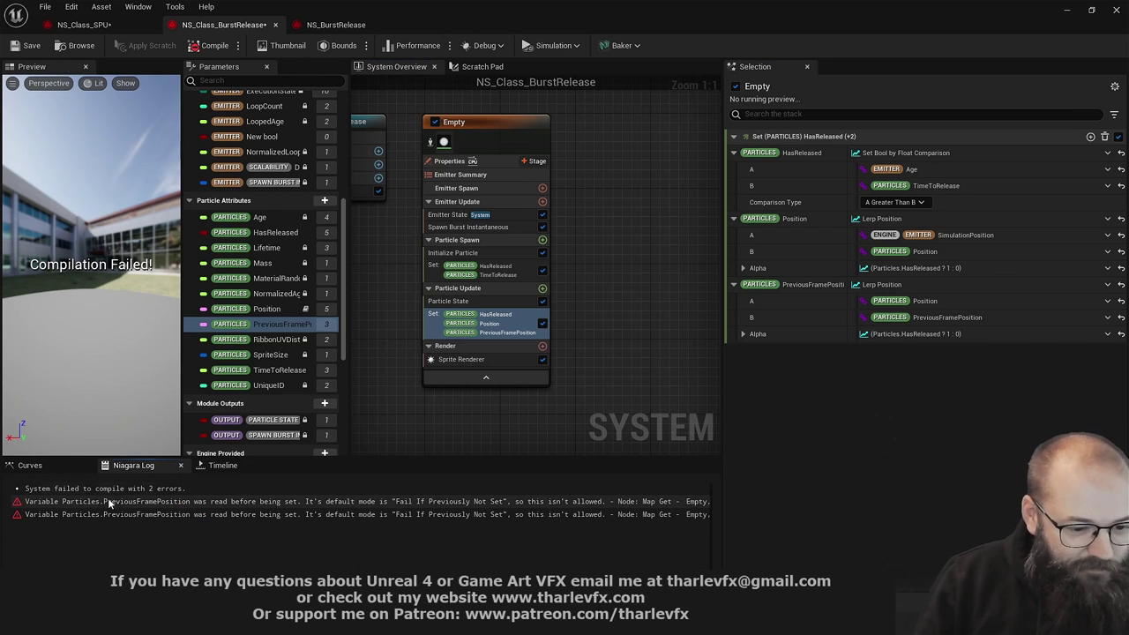
{"action": "left_click", "coordinate": [64, 503]}
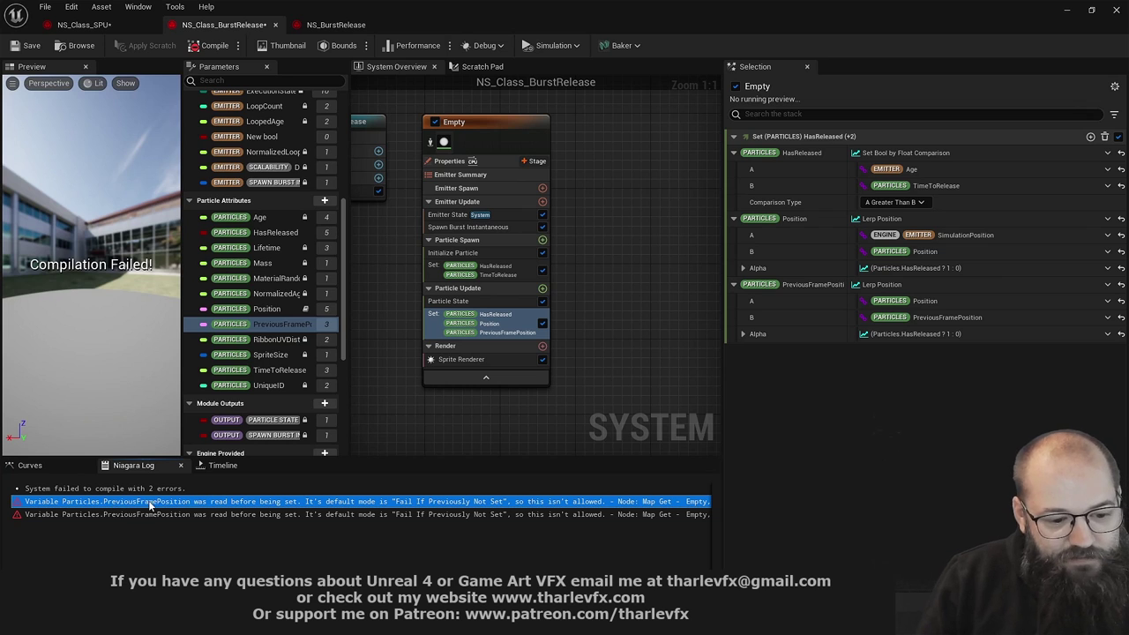
{"action": "left_click", "coordinate": [641, 395]}
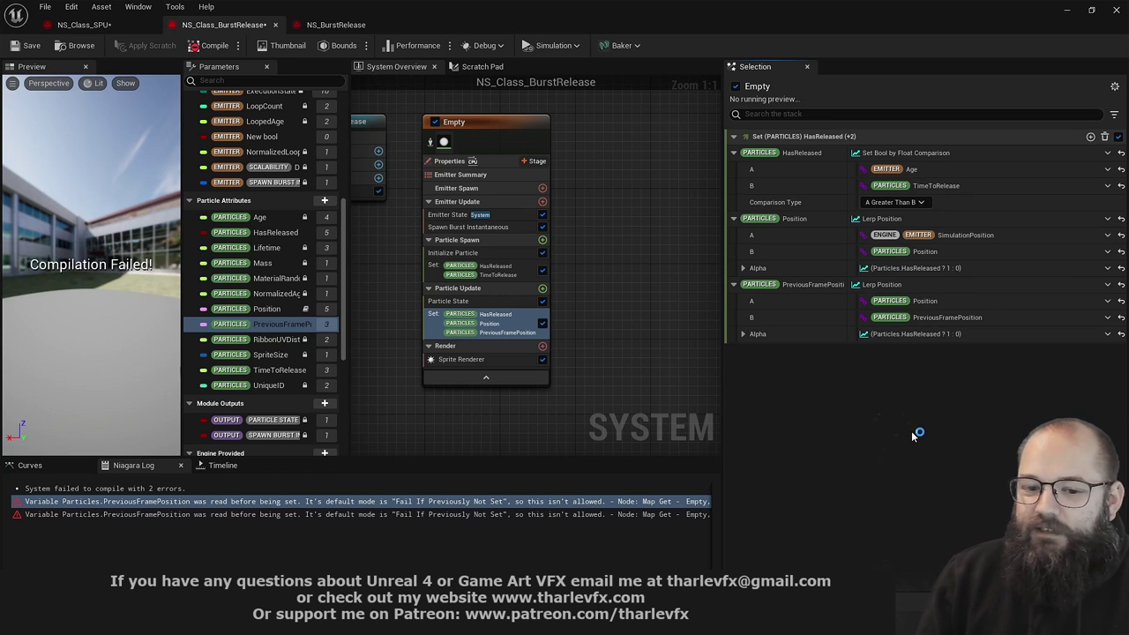
Add PreviousFramePosition to the Particle Spawn Set module, initialised from Particles.Position
{"action": "left_click", "coordinate": [498, 272]}
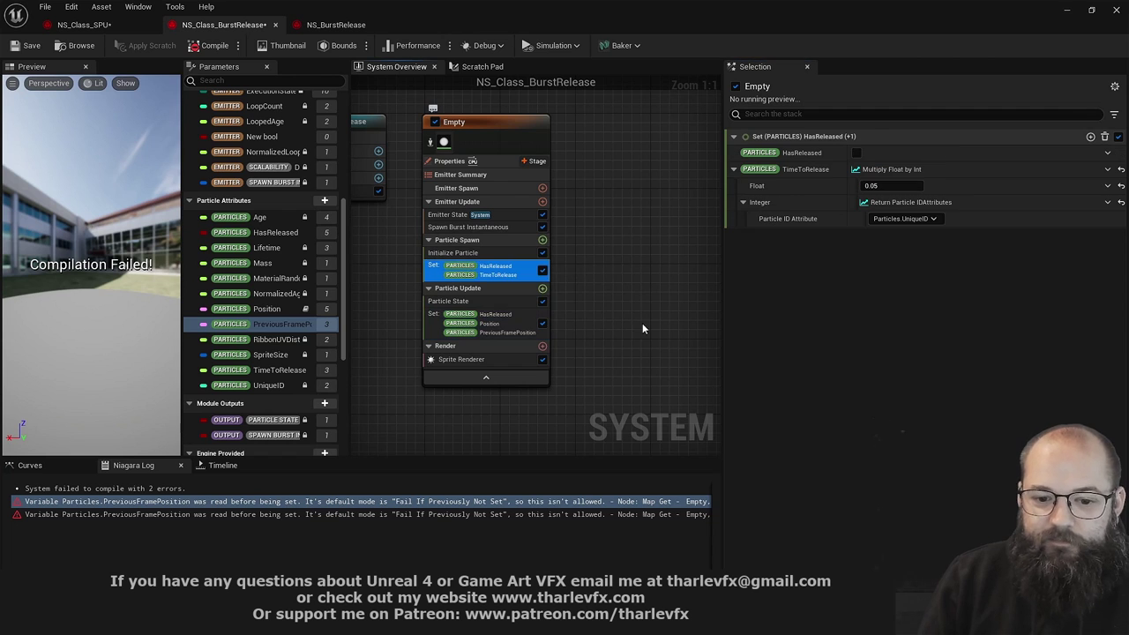
{"action": "left_click", "coordinate": [1090, 137]}
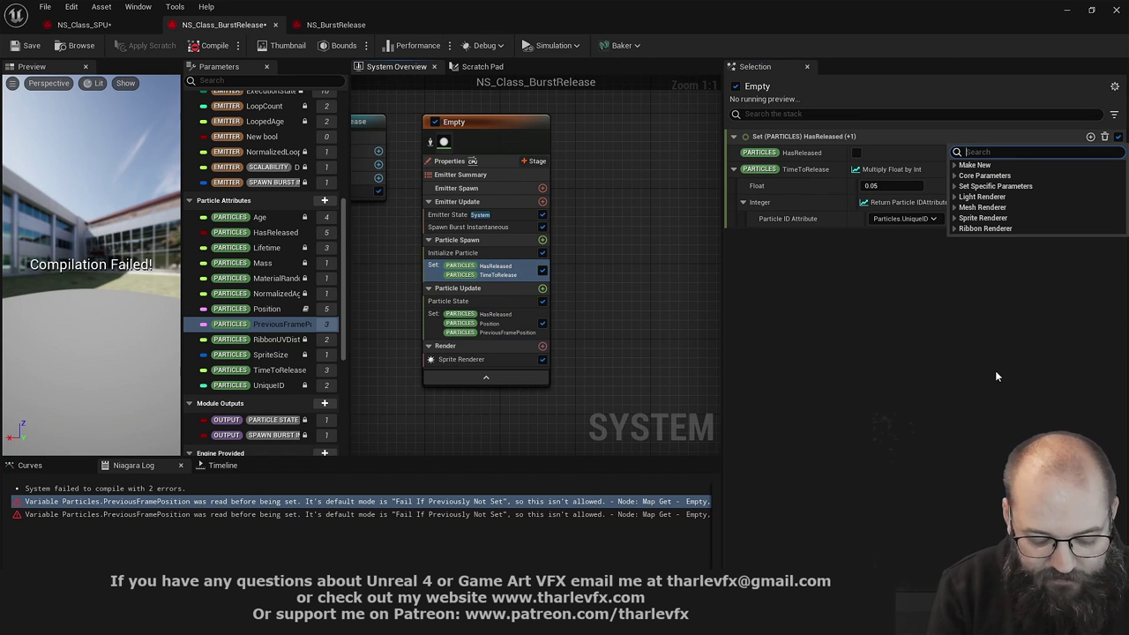
{"action": "type", "text": "previ"}
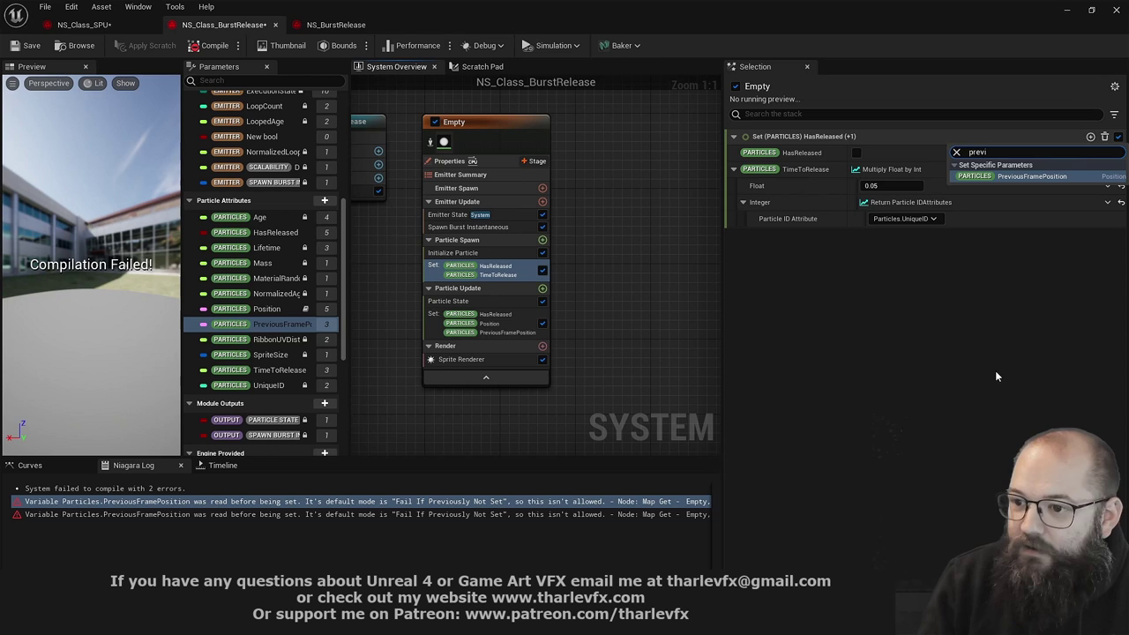
{"action": "left_click", "coordinate": [1031, 177]}
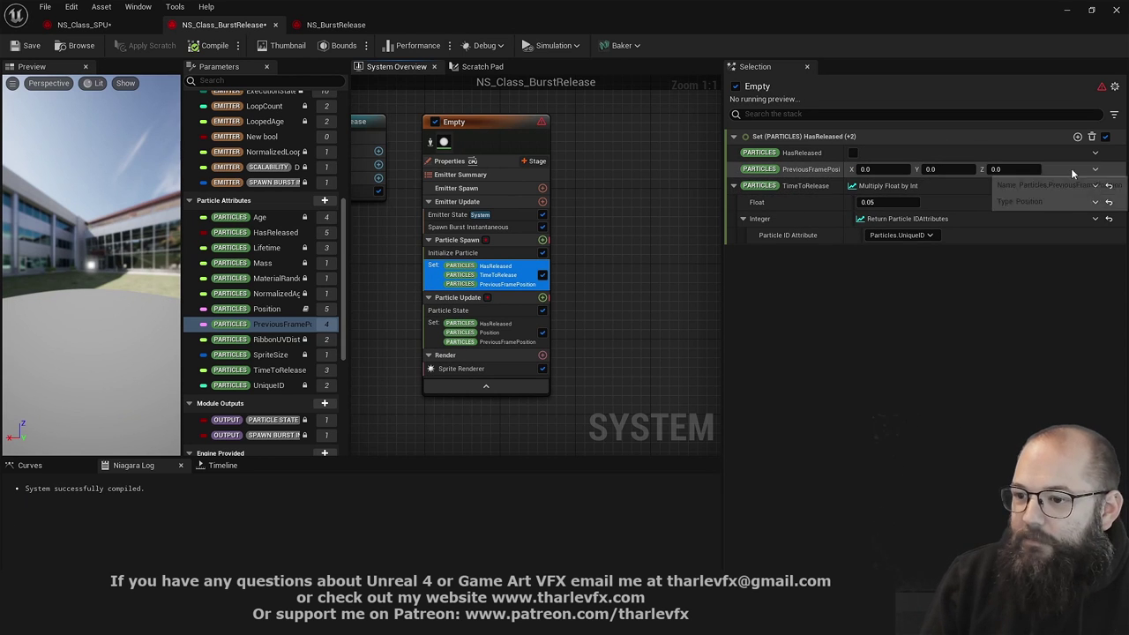
{"action": "left_click", "coordinate": [1095, 168]}
{"action": "type", "text": "particle"}
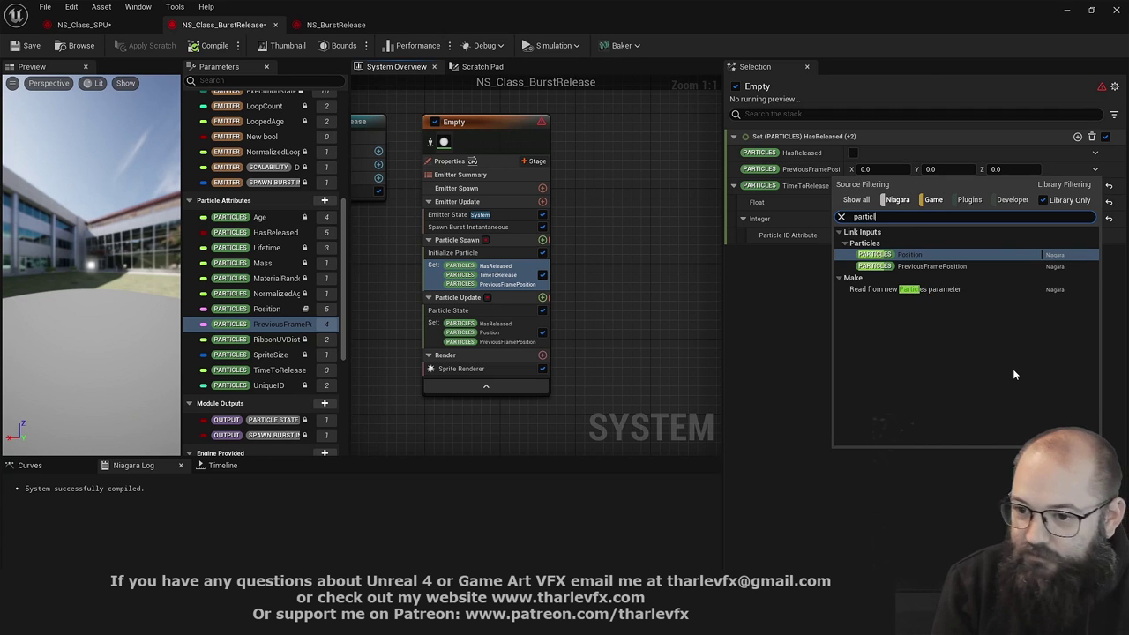
{"action": "key", "text": "Escape"}
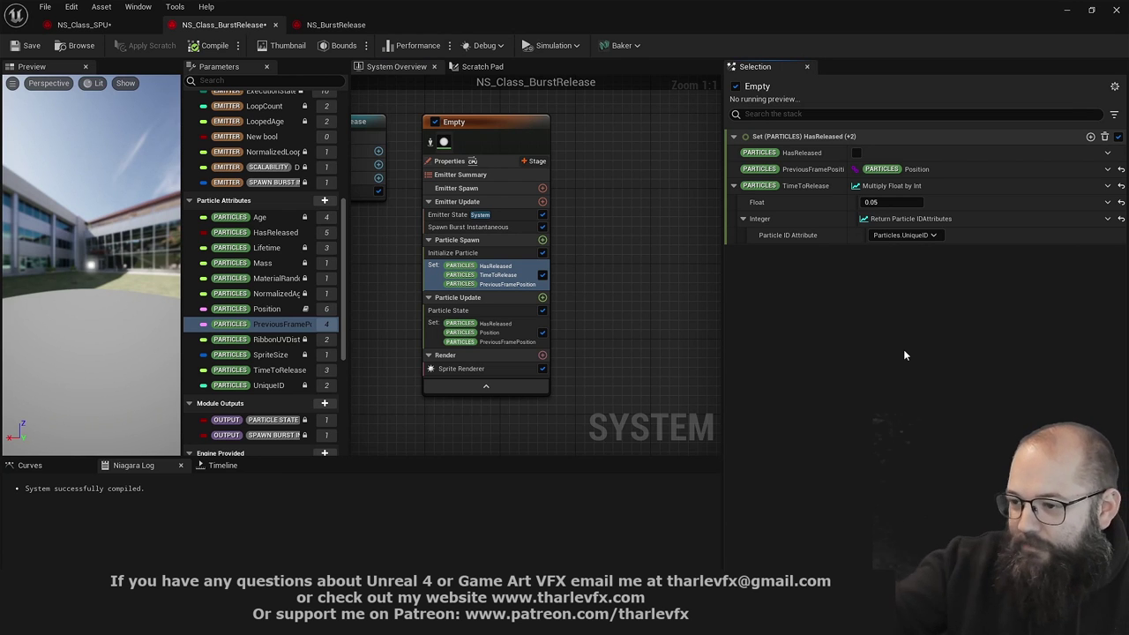
Add Particles Velocity, left at 0,0,0, to the Particle Update Set module
{"action": "left_click", "coordinate": [476, 343]}
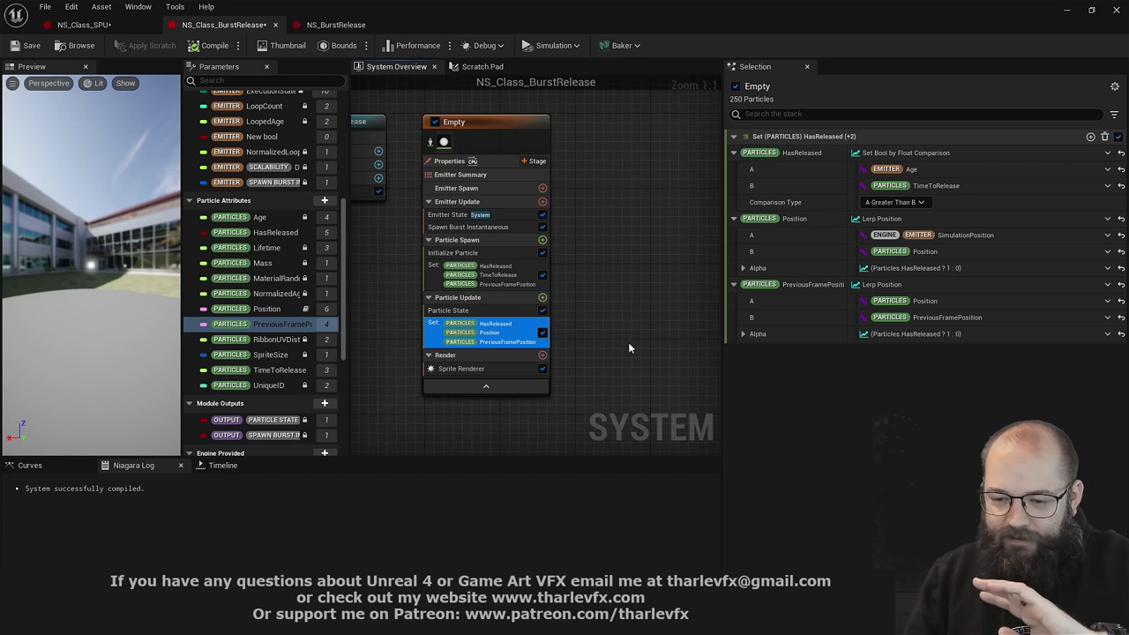
{"action": "left_click", "coordinate": [761, 363]}
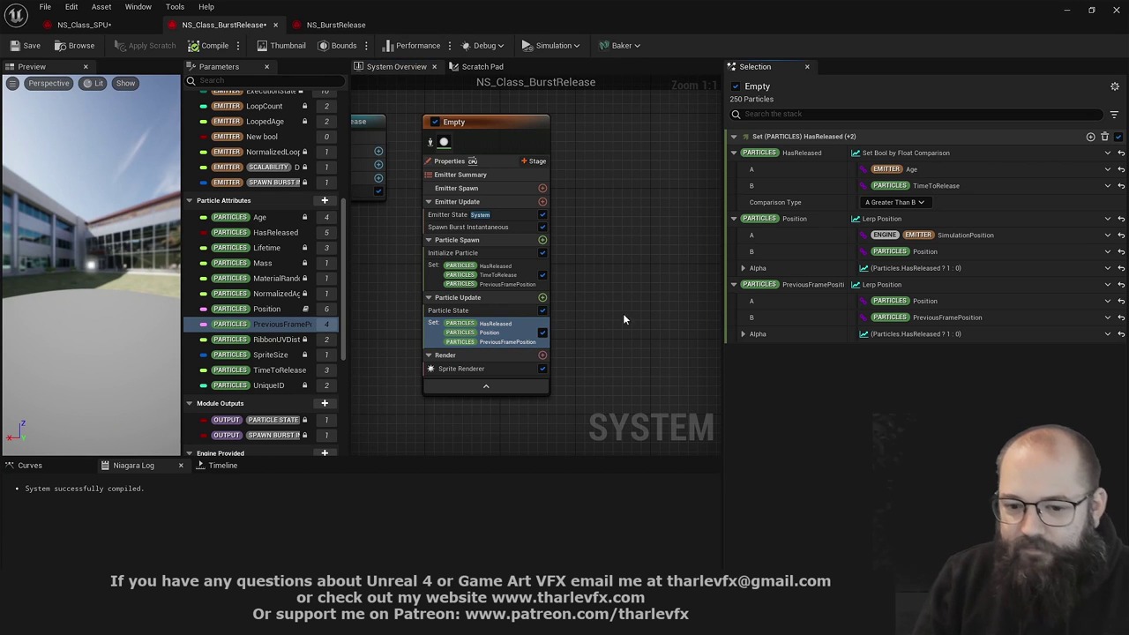
{"action": "left_click", "coordinate": [542, 299]}
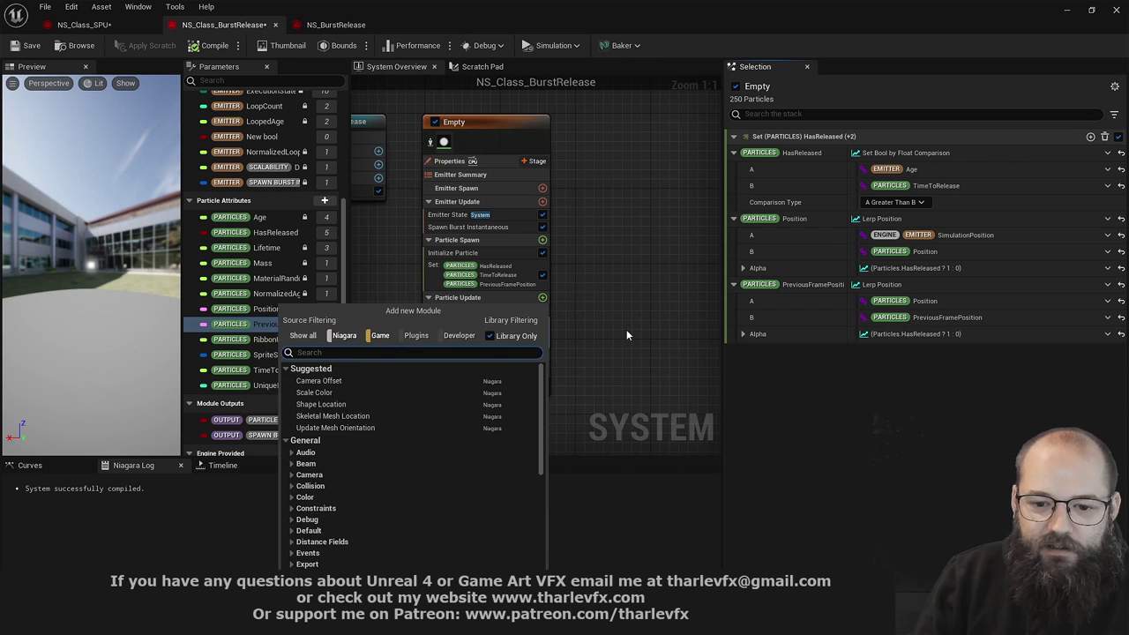
{"action": "left_click", "coordinate": [626, 329]}
{"action": "left_click", "coordinate": [447, 325]}
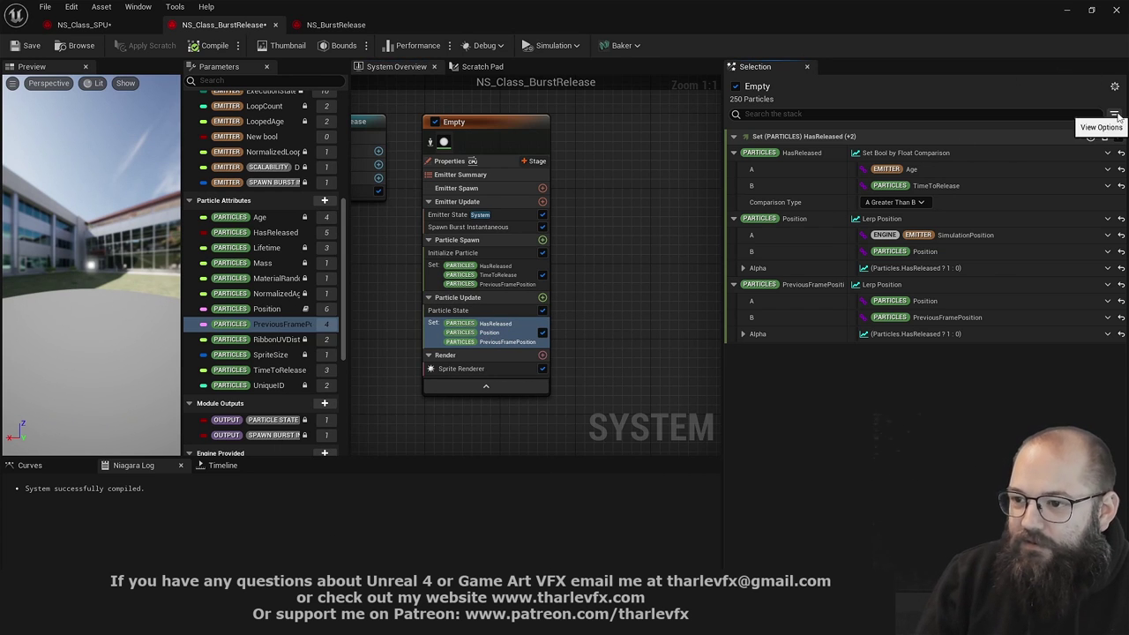
{"action": "left_click", "coordinate": [1090, 137]}
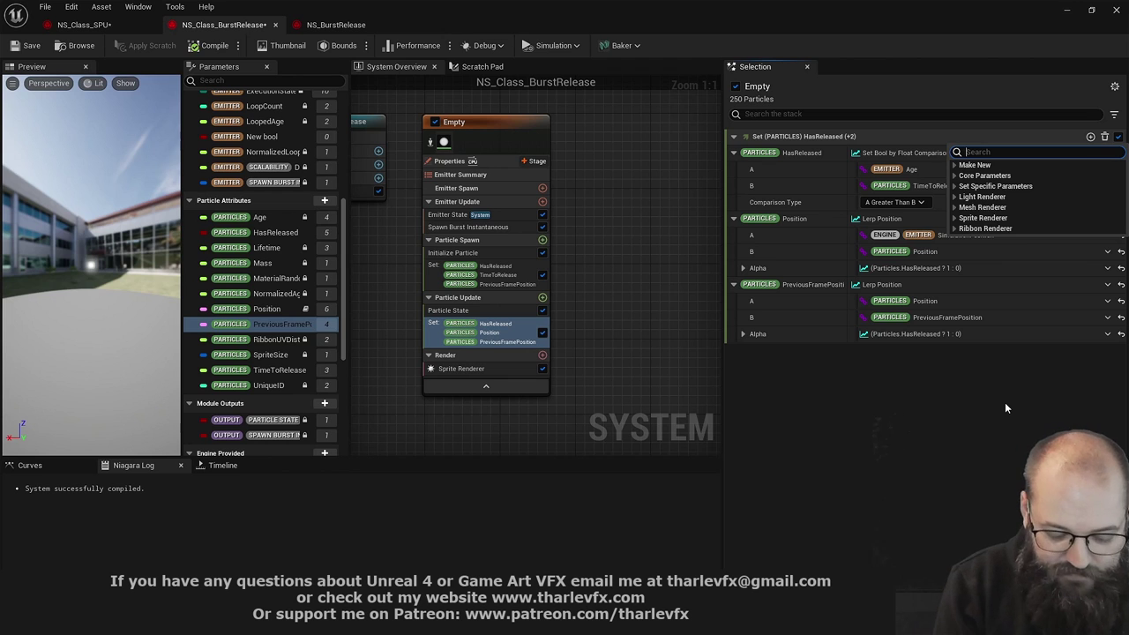
{"action": "type", "text": "vel"}
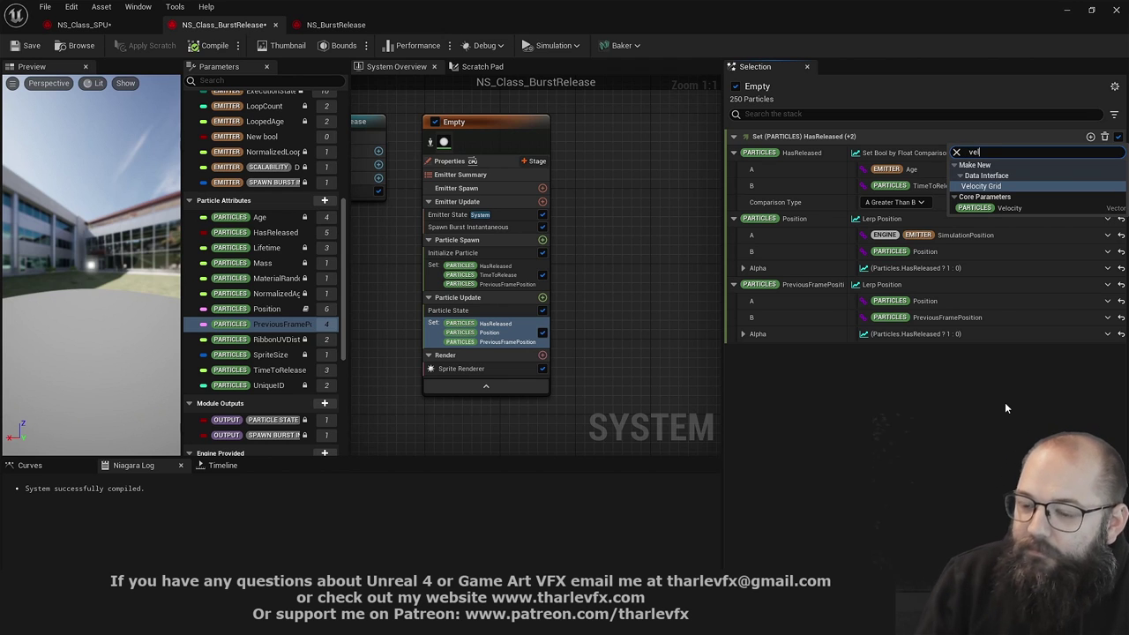
{"action": "left_click", "coordinate": [1006, 208]}
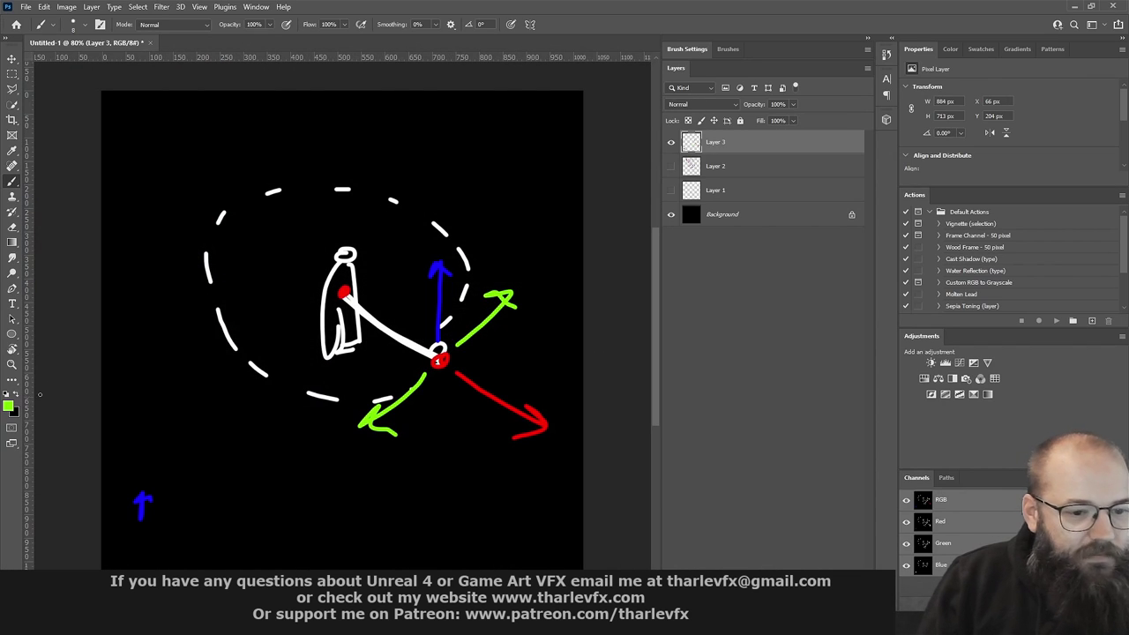
Change Photoshop's foreground paint colour to red in the Color Picker
{"action": "left_click", "coordinate": [9, 406]}
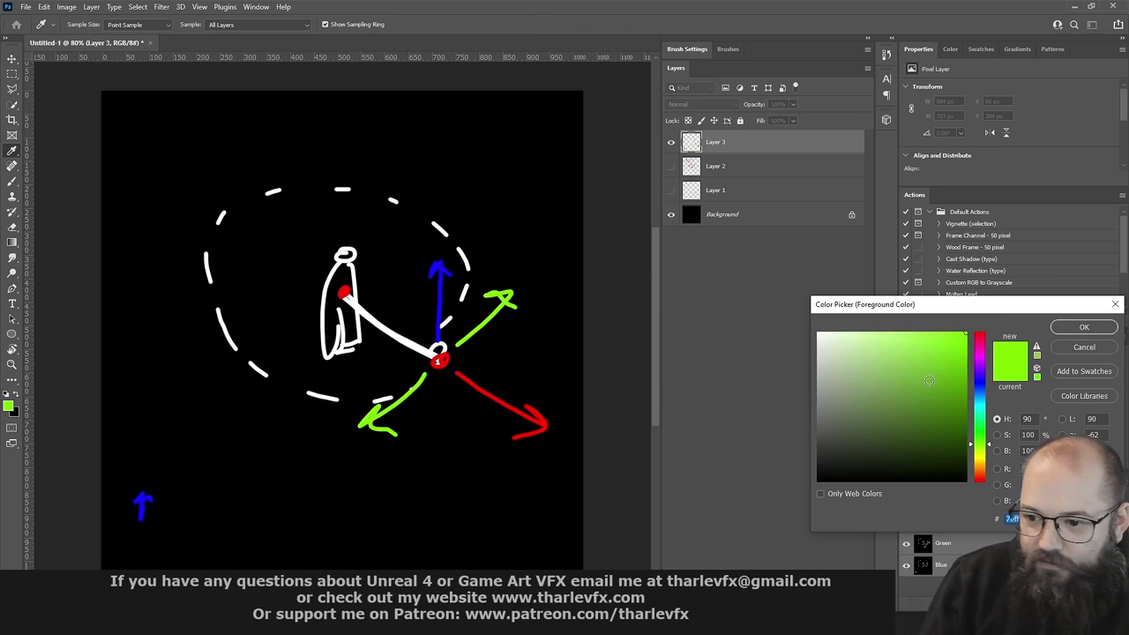
{"action": "left_click_drag", "start_coordinate": [981, 353], "coordinate": [980, 335]}
{"action": "left_click", "coordinate": [1084, 328]}
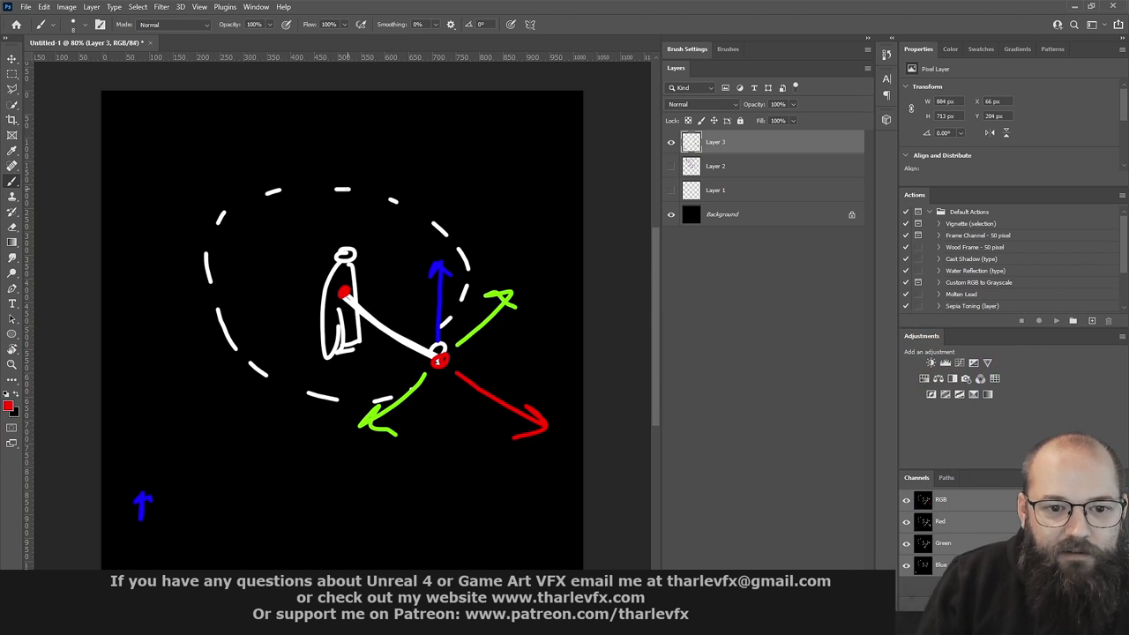
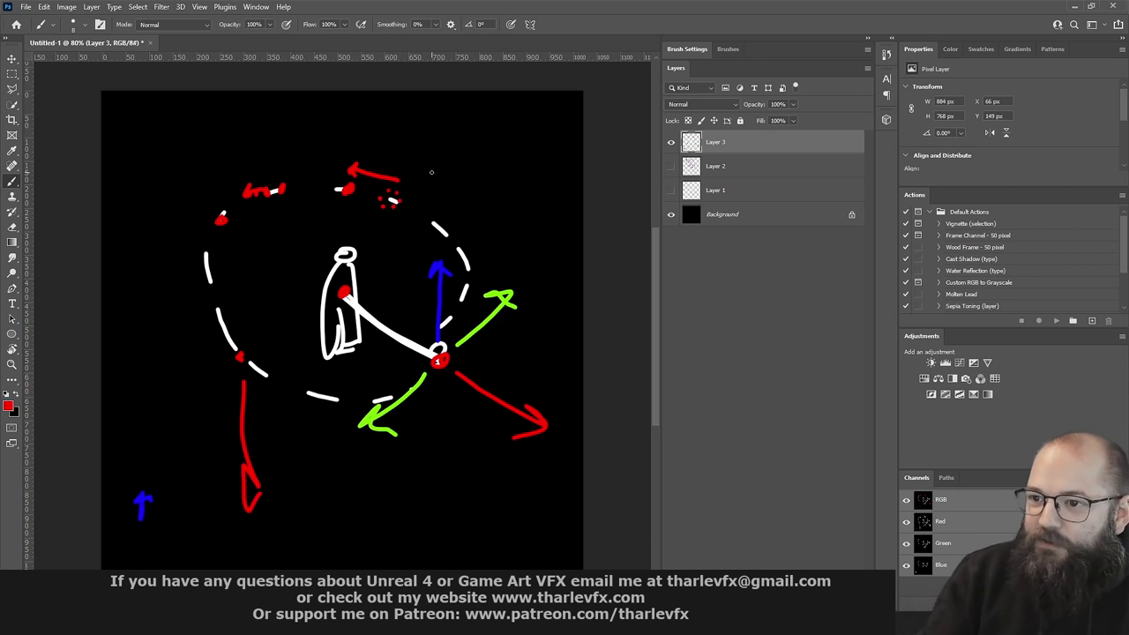
Minimize Photoshop to bring the Niagara editor's Set module back into view
{"action": "left_click", "coordinate": [1074, 7]}
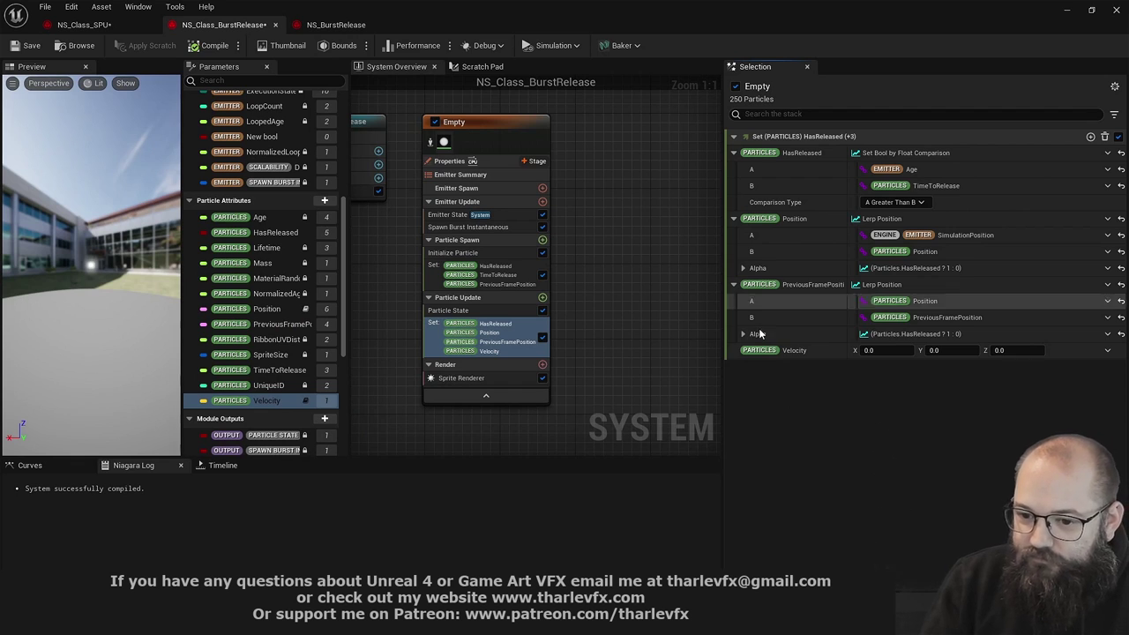
Replace the particle Velocity value with a Lerp Vector dynamic input
{"action": "left_click", "coordinate": [804, 350]}
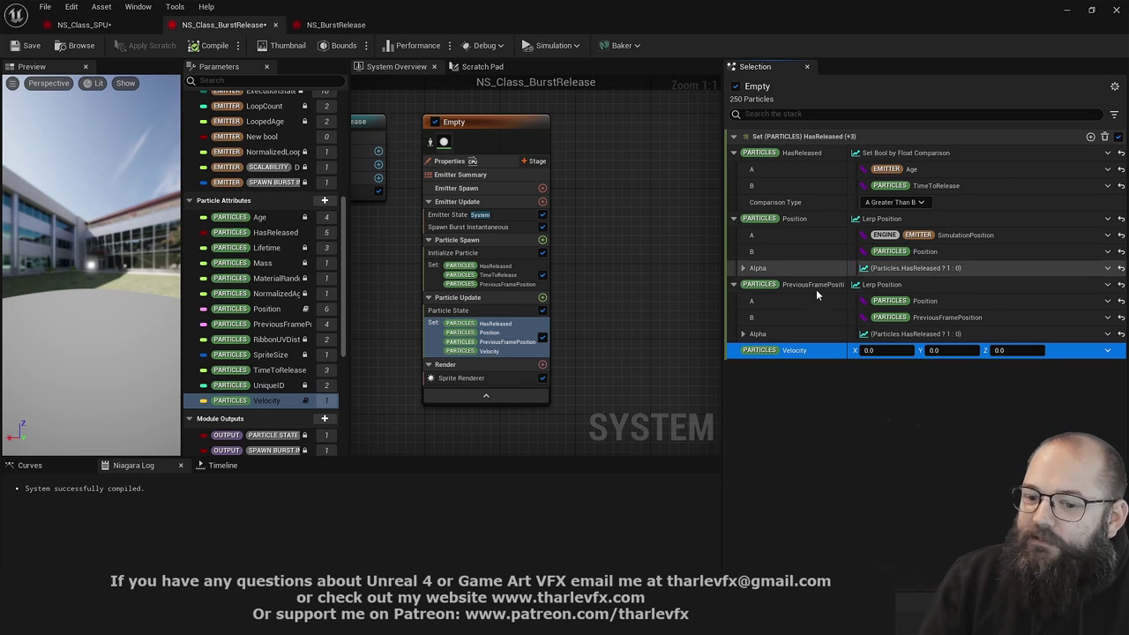
{"action": "left_click", "coordinate": [853, 448]}
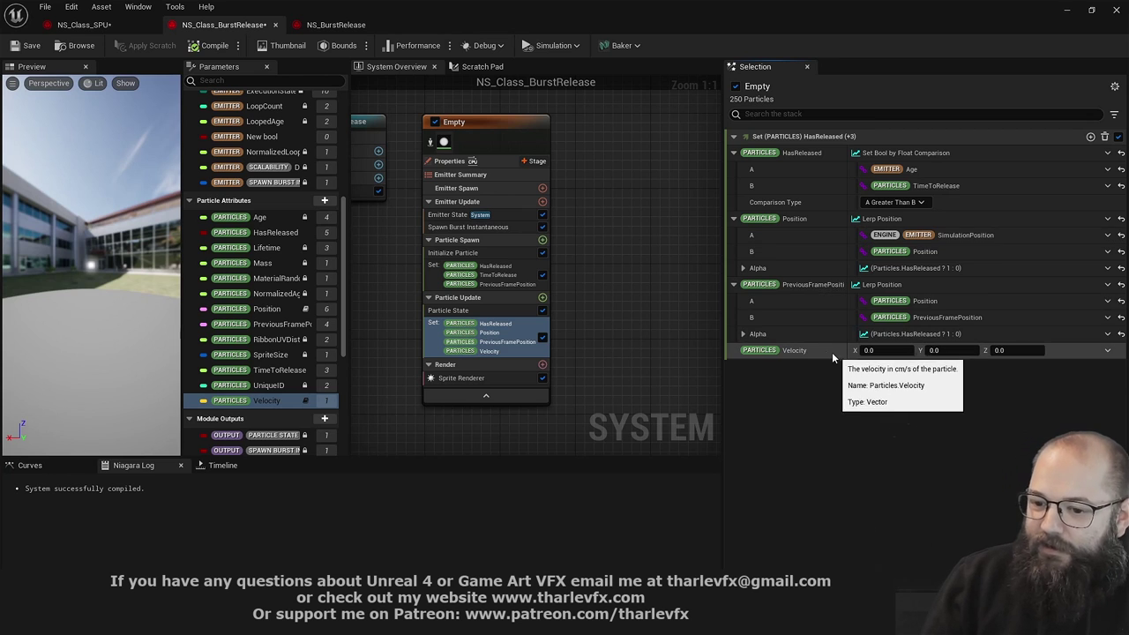
{"action": "left_click", "coordinate": [1108, 350]}
{"action": "type", "text": "lerp"}
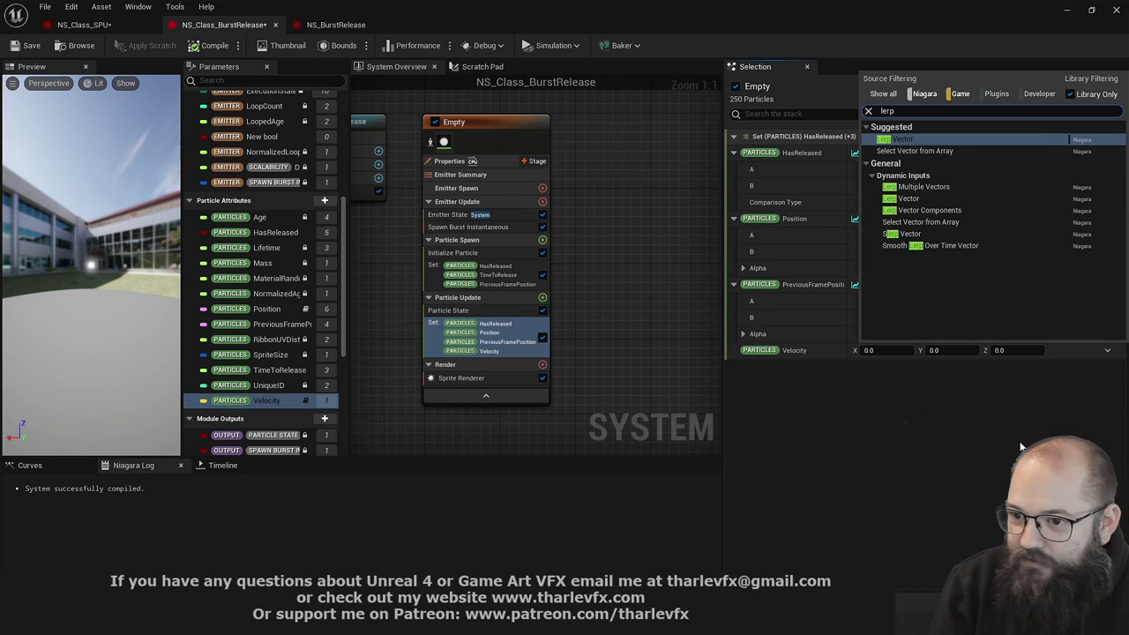
{"action": "key", "text": "Return"}
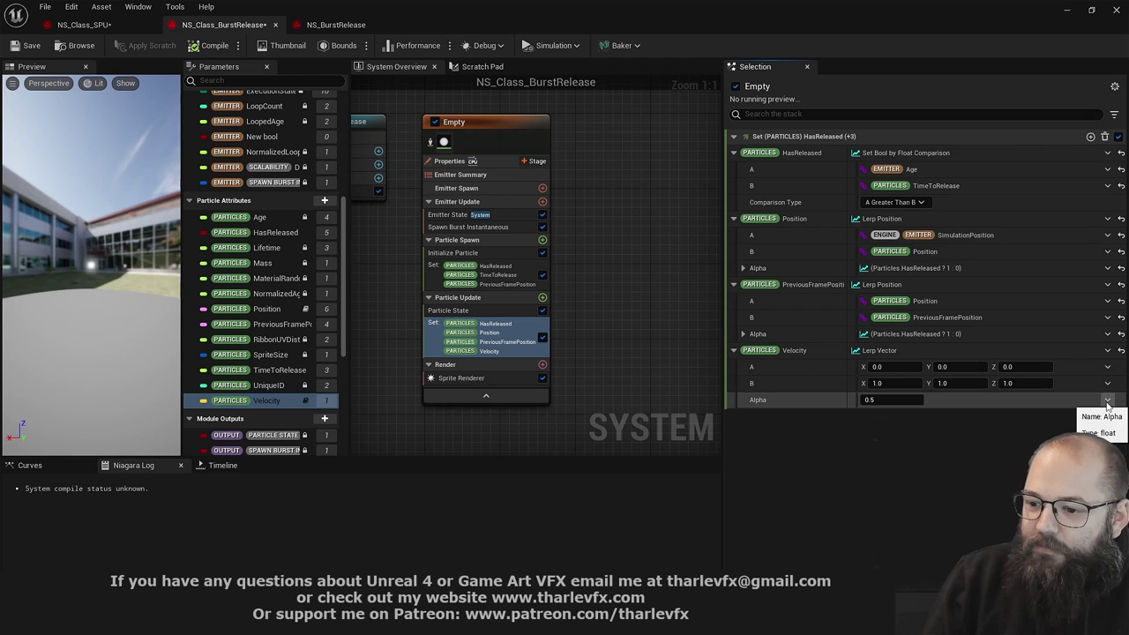
Drive the lerp's Alpha with Make Custom Float from Bool linked to Particles HasReleased
{"action": "left_click", "coordinate": [1108, 400]}
{"action": "type", "text": "bool"}
{"action": "key", "text": "Return"}
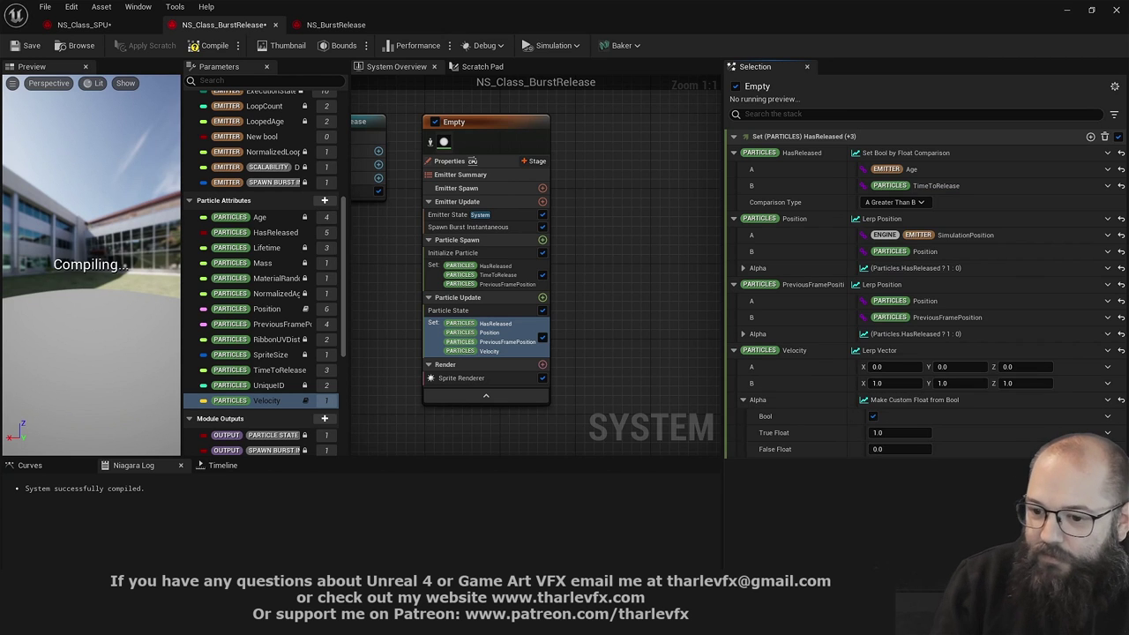
{"action": "left_click", "coordinate": [1108, 415]}
{"action": "type", "text": "has"}
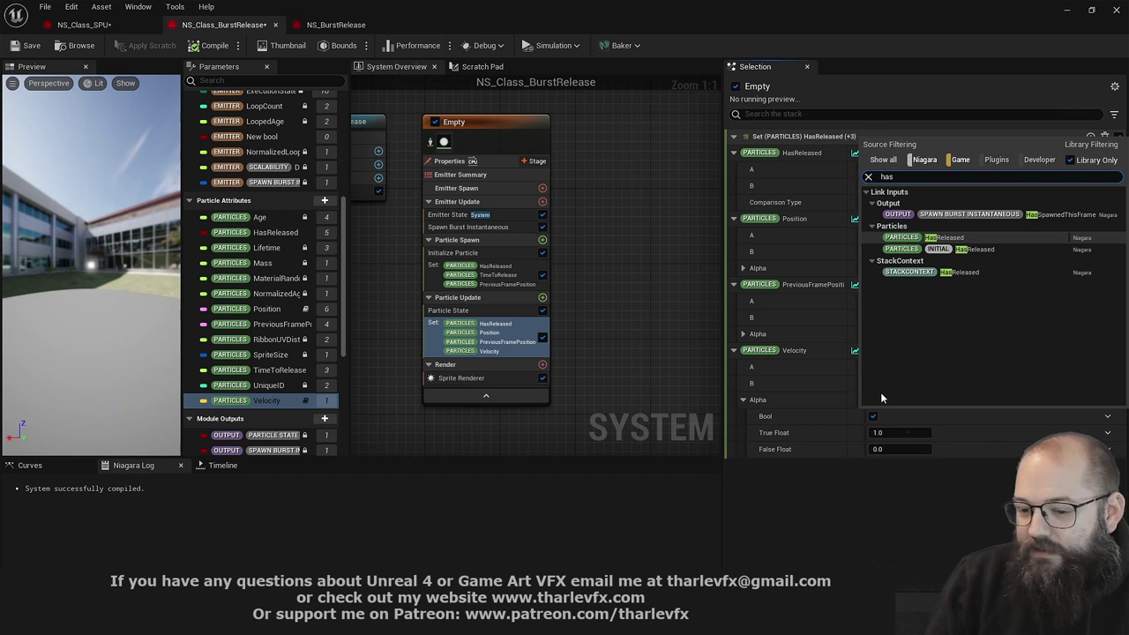
{"action": "left_click", "coordinate": [946, 237]}
{"action": "left_click", "coordinate": [743, 400]}
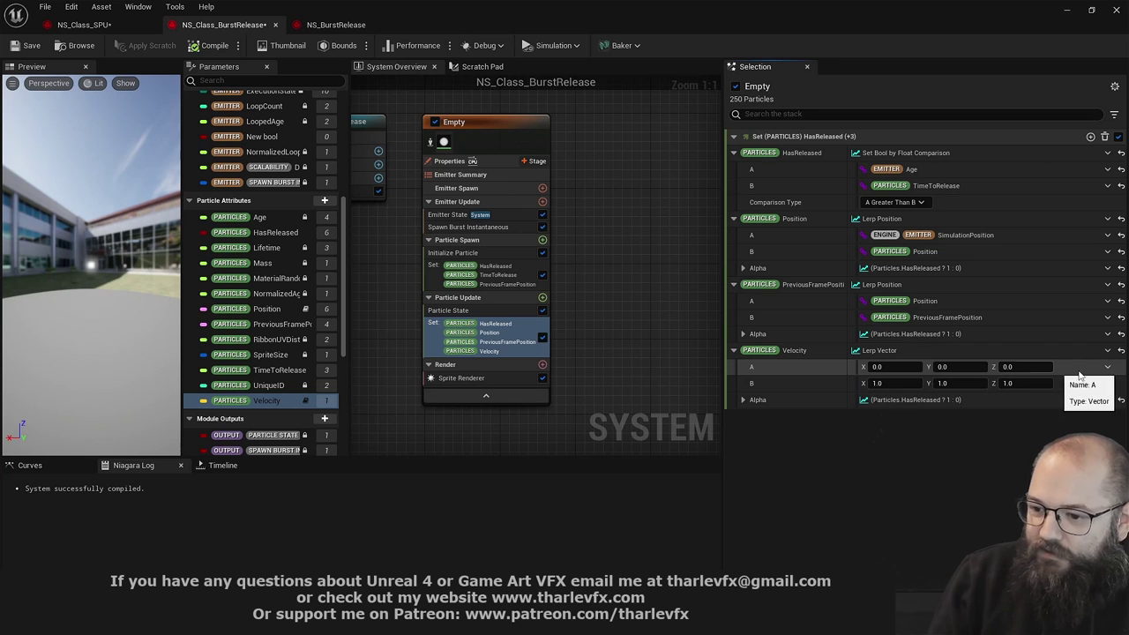
Set the lerp's A to Multiply Vector by Float using a Subtract Position vector
{"action": "left_click", "coordinate": [1108, 366]}
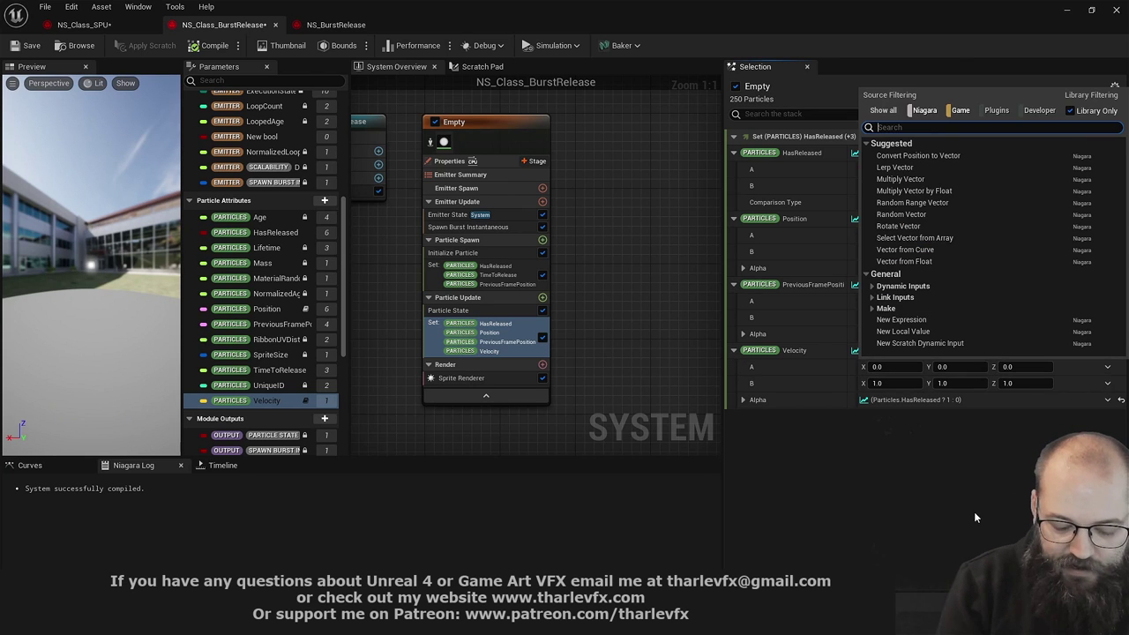
{"action": "type", "text": "mul"}
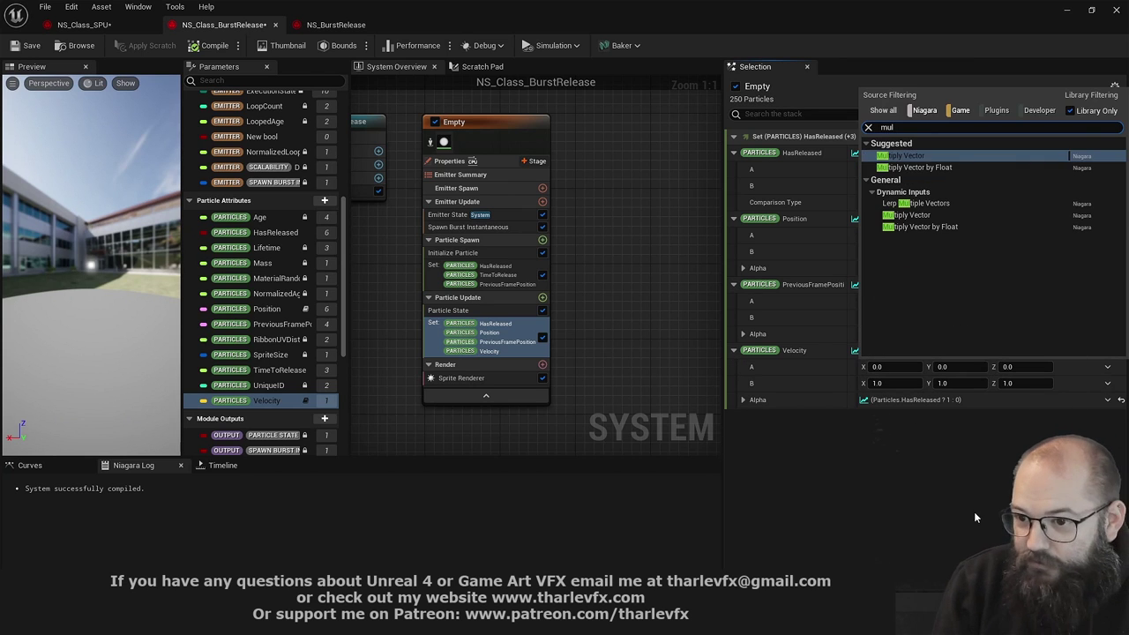
{"action": "key", "text": "Down"}
{"action": "key", "text": "Return"}
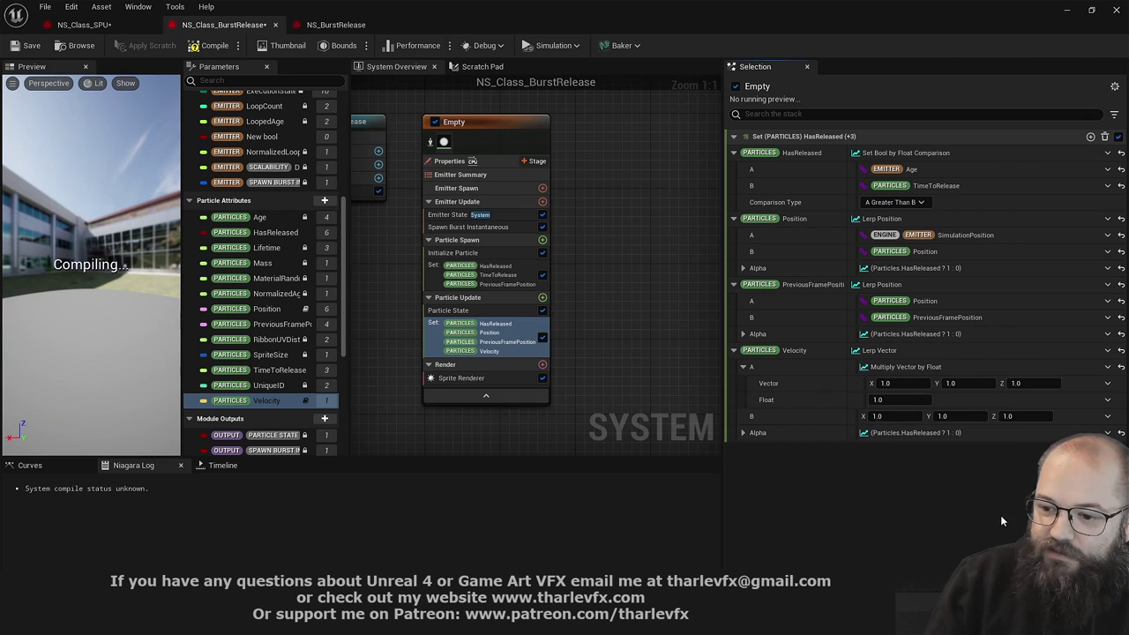
{"action": "left_click", "coordinate": [1107, 383]}
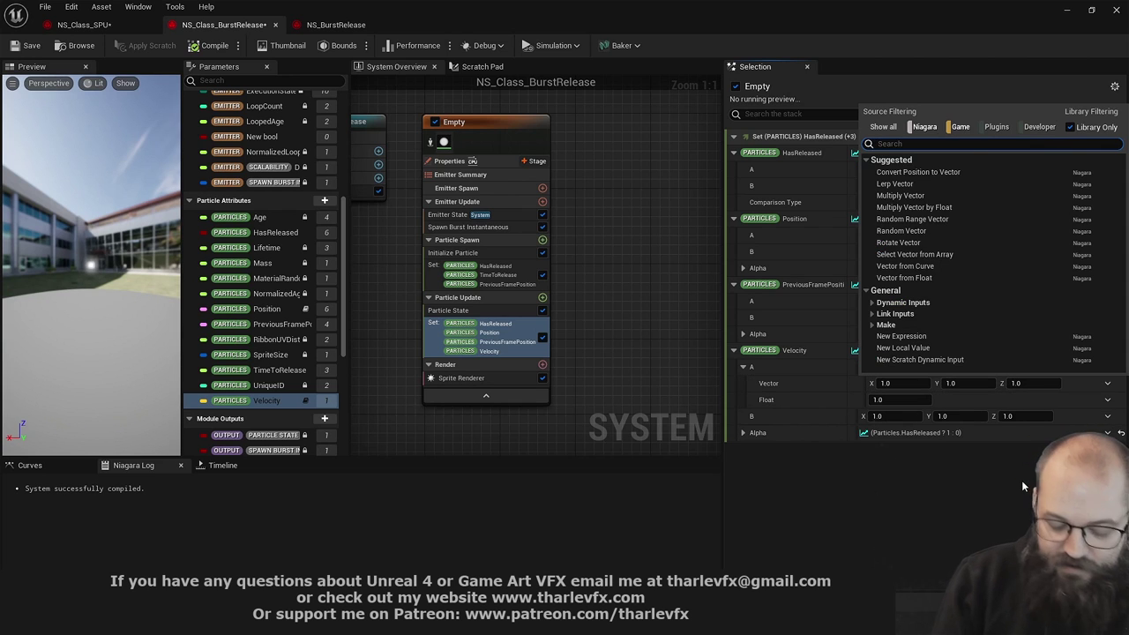
{"action": "type", "text": "subt"}
{"action": "key", "text": "Up"}
{"action": "key", "text": "Down"}
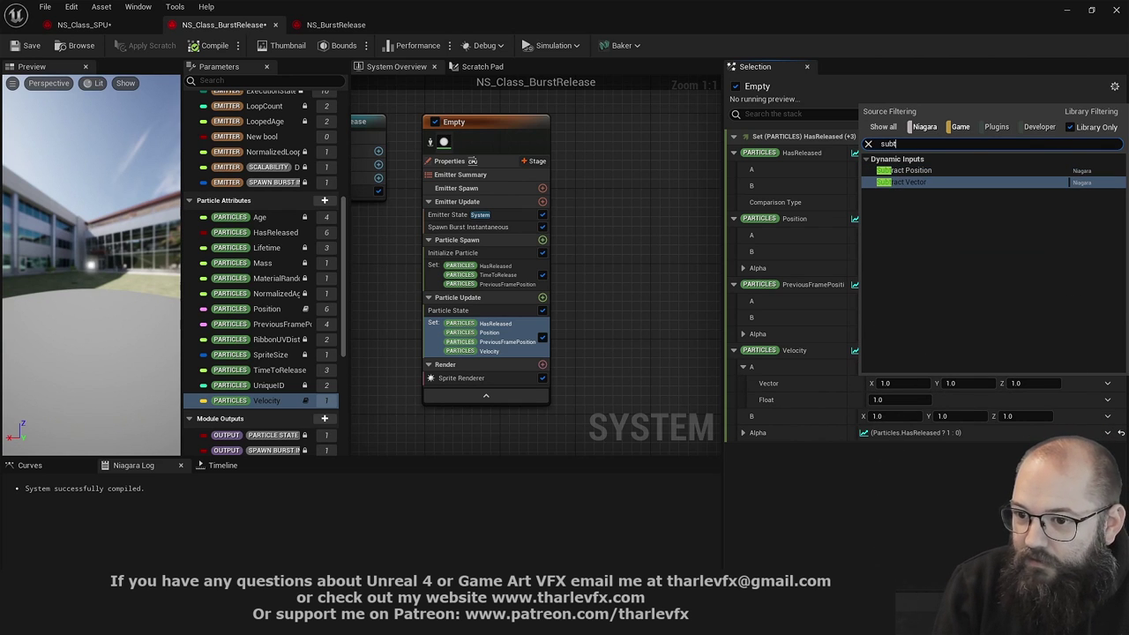
{"action": "key", "text": "Up"}
{"action": "key", "text": "Return"}
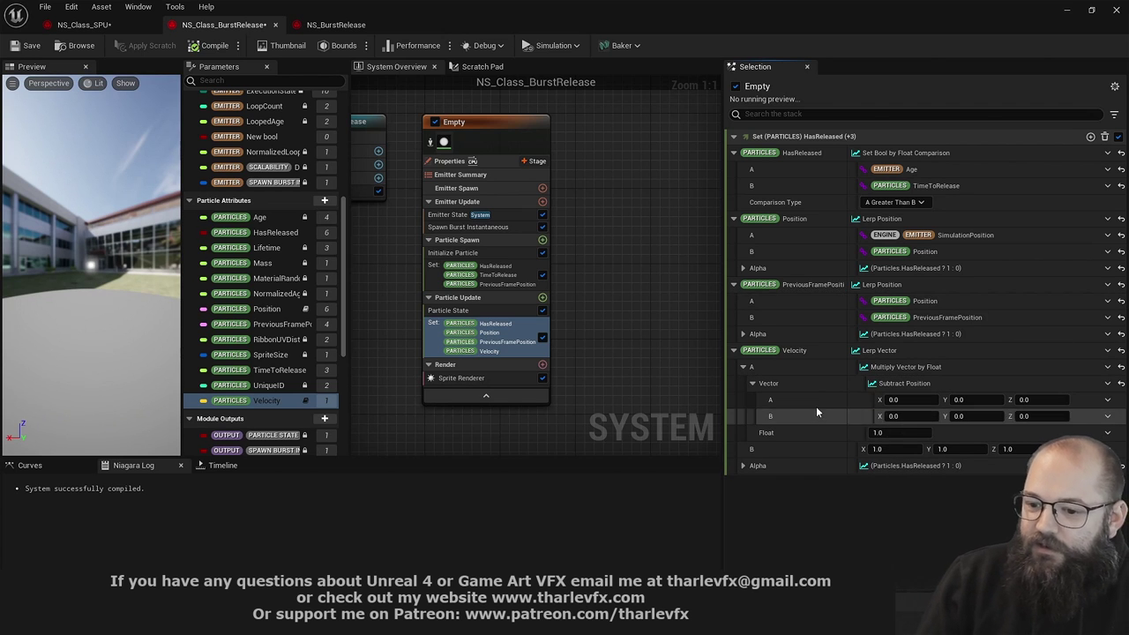
Subtract PreviousFramePosition from Particles Position and set the Float multiplier to 5.0
{"action": "left_click", "coordinate": [1108, 399]}
{"action": "type", "text": "position"}
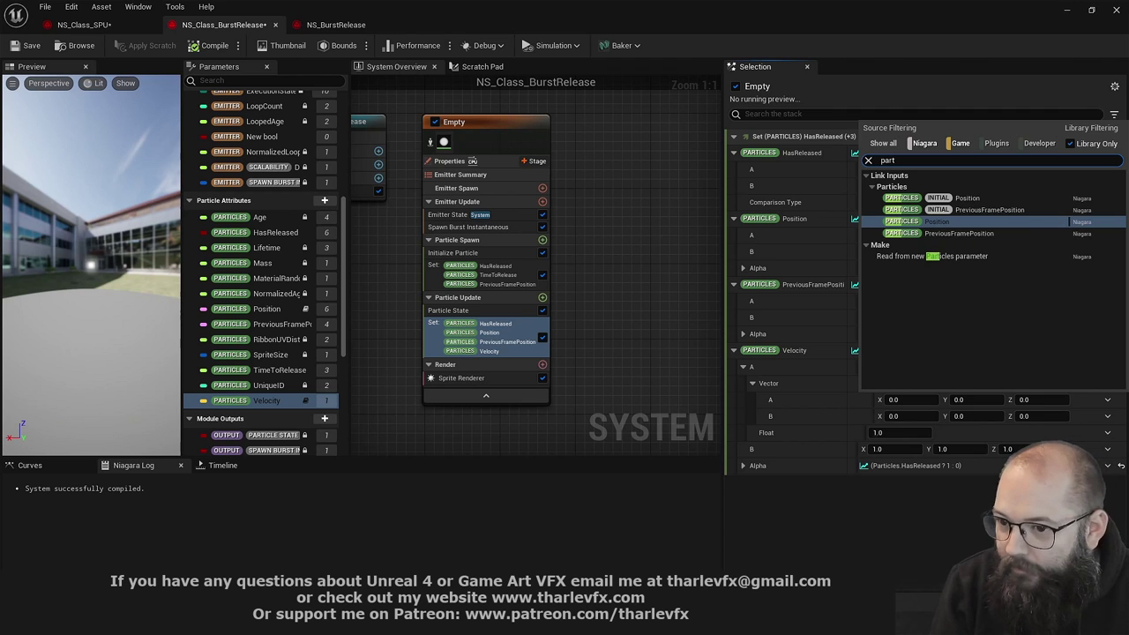
{"action": "key", "text": "Return"}
{"action": "left_click", "coordinate": [1108, 415]}
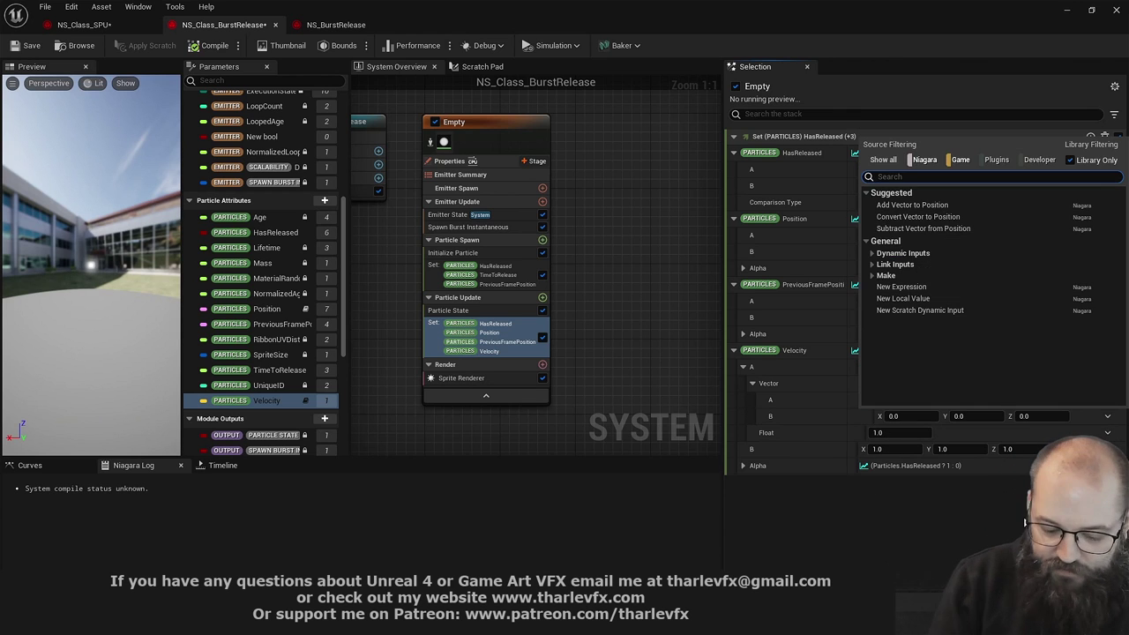
{"action": "type", "text": "prev"}
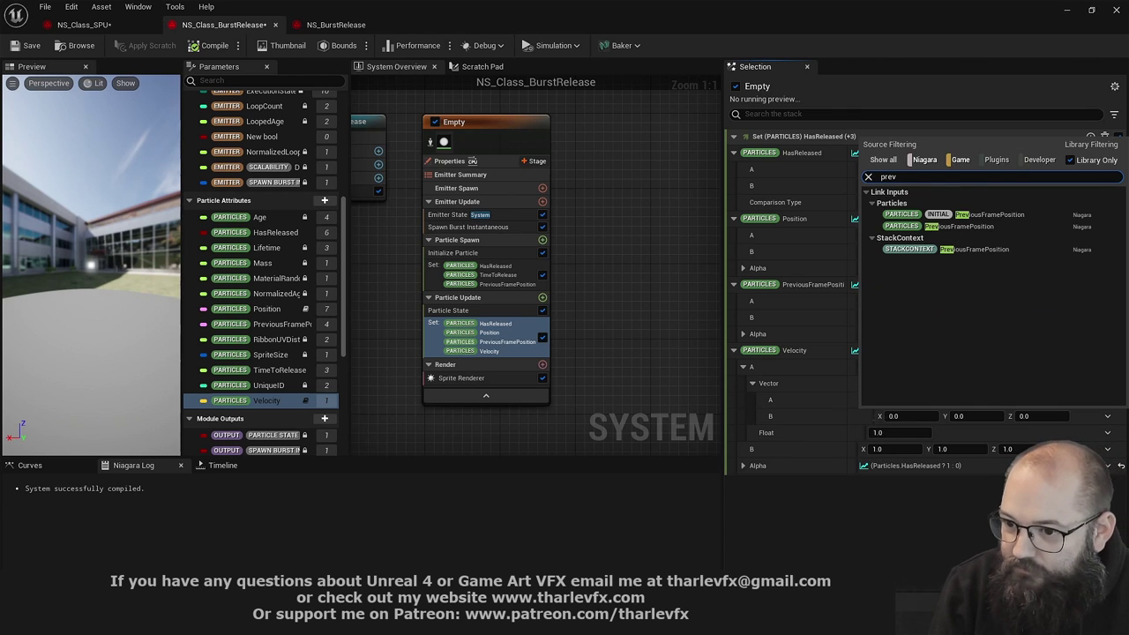
{"action": "left_click", "coordinate": [974, 226]}
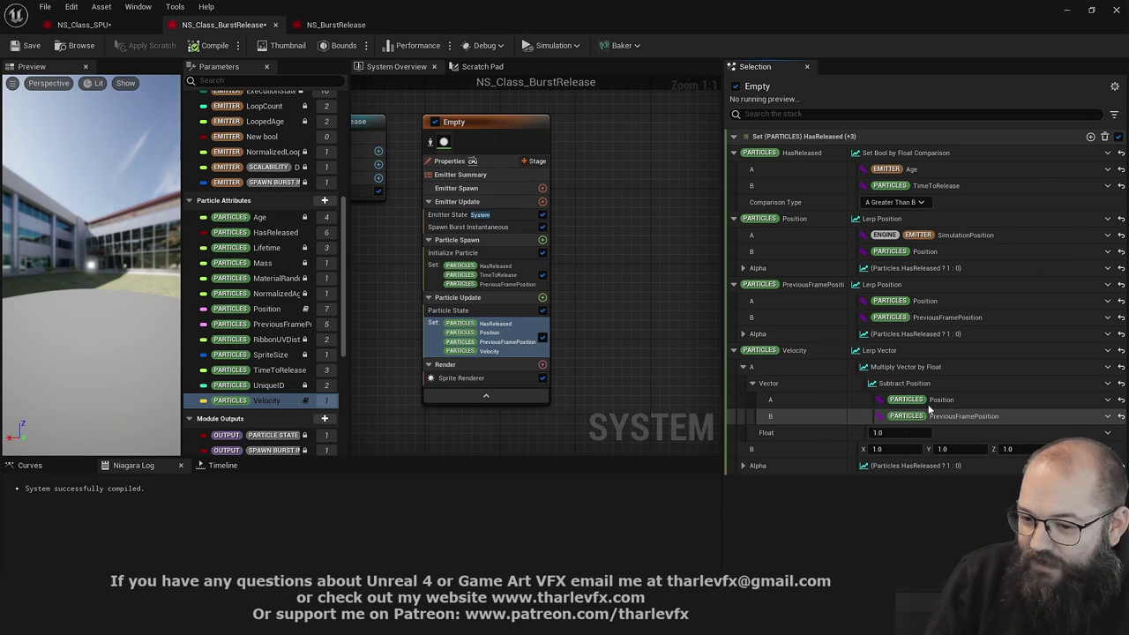
{"action": "left_click", "coordinate": [895, 433]}
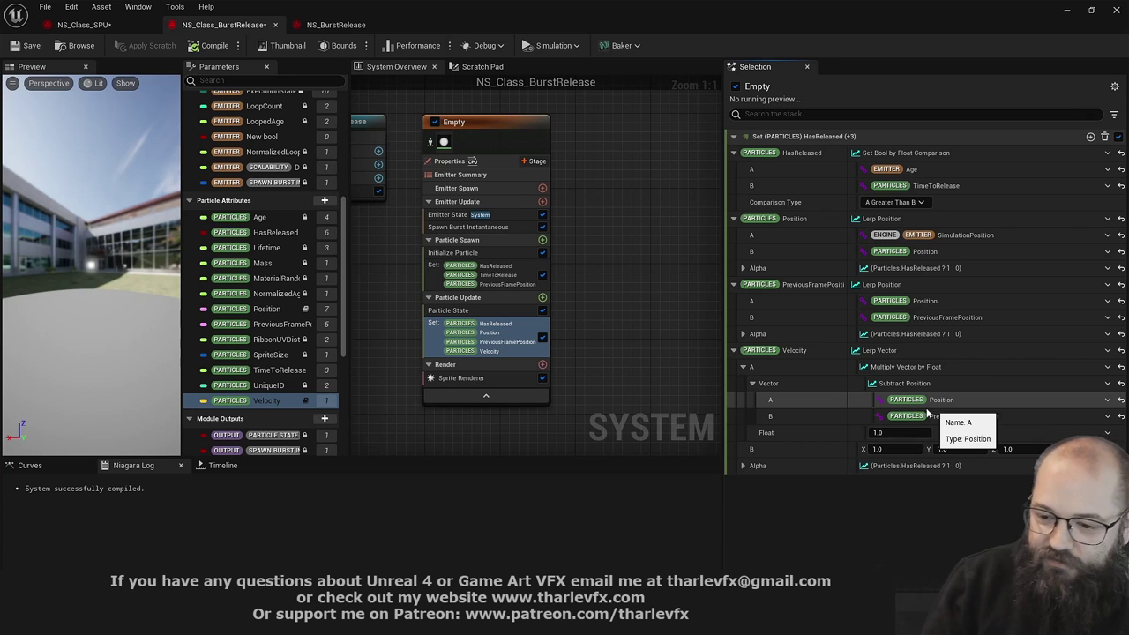
{"action": "type", "text": "5"}
{"action": "key", "text": "Return"}
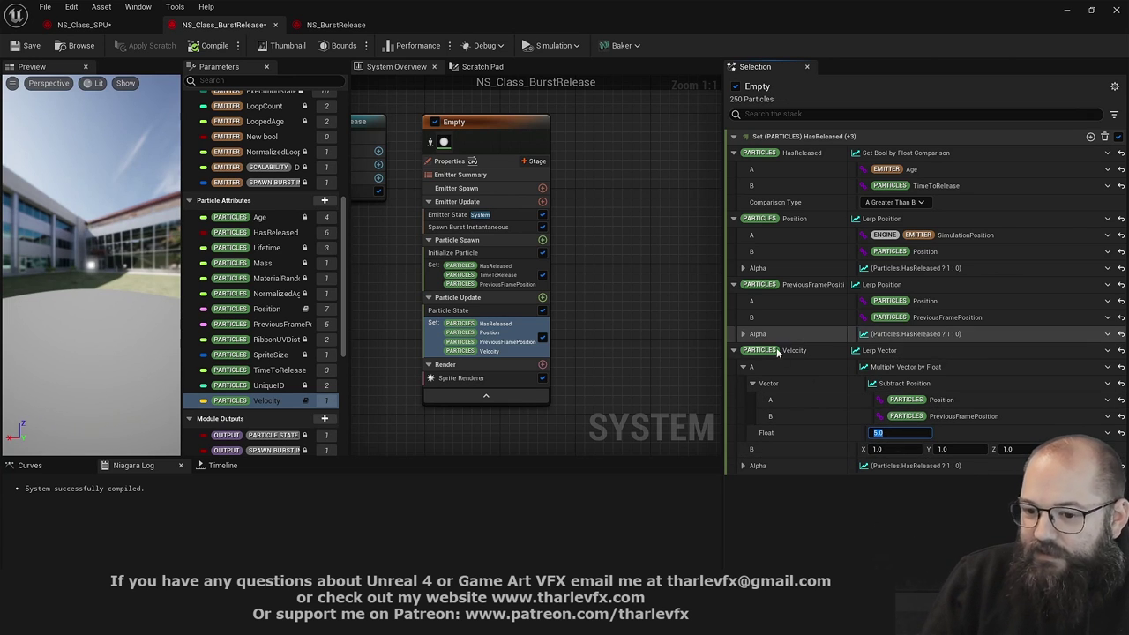
Link the lerp's B input to the existing Particles Velocity parameter
{"action": "left_click", "coordinate": [1107, 449]}
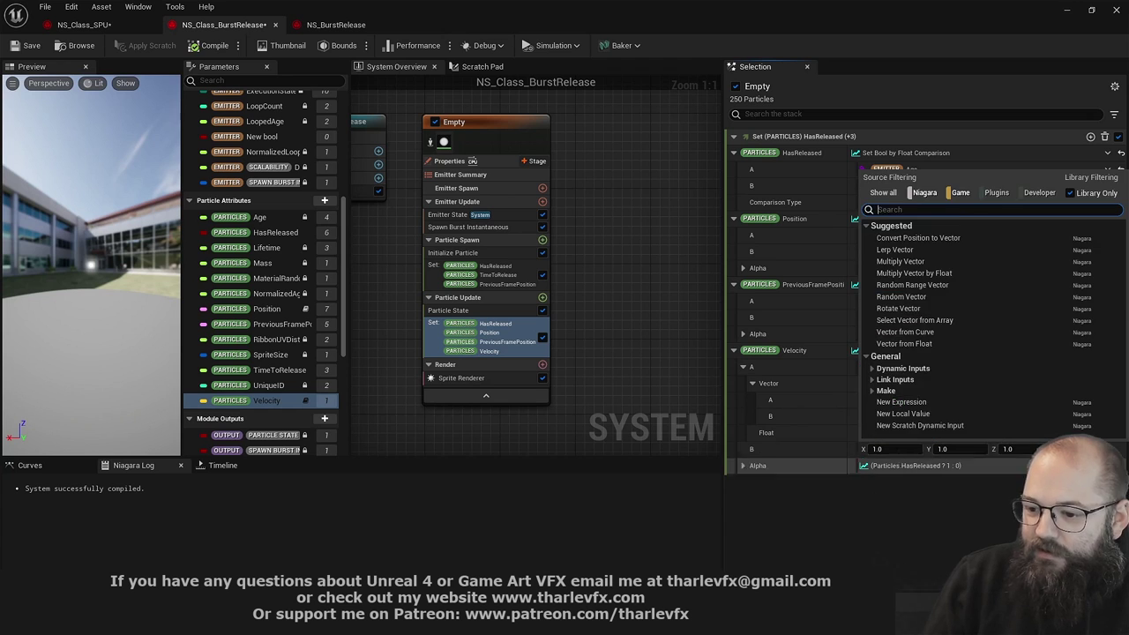
{"action": "type", "text": "vel"}
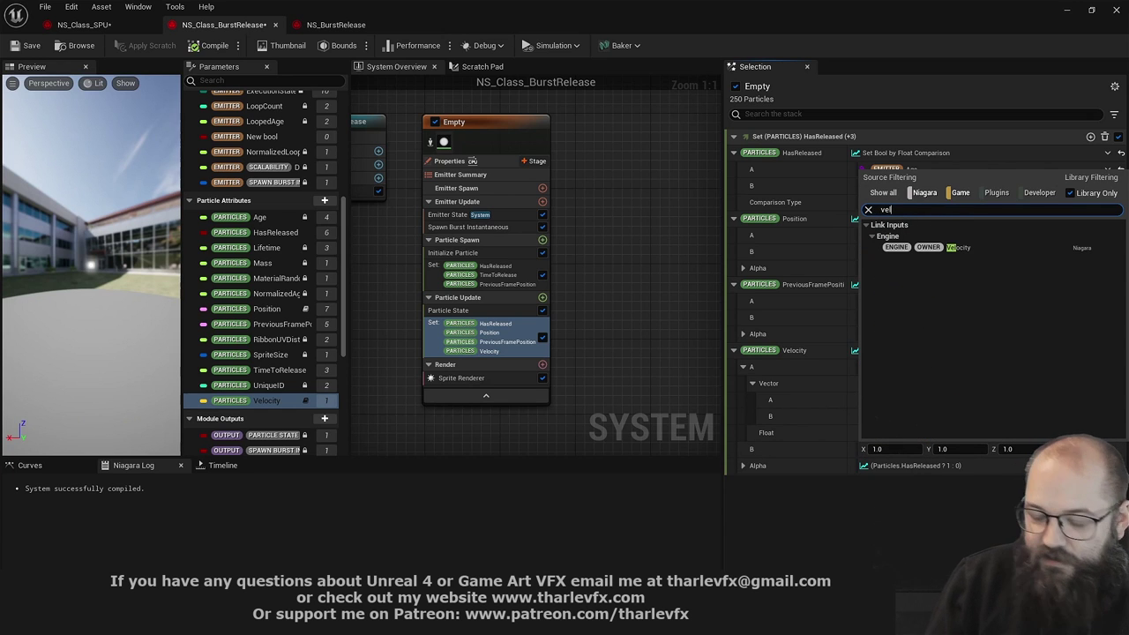
{"action": "left_click", "coordinate": [870, 524]}
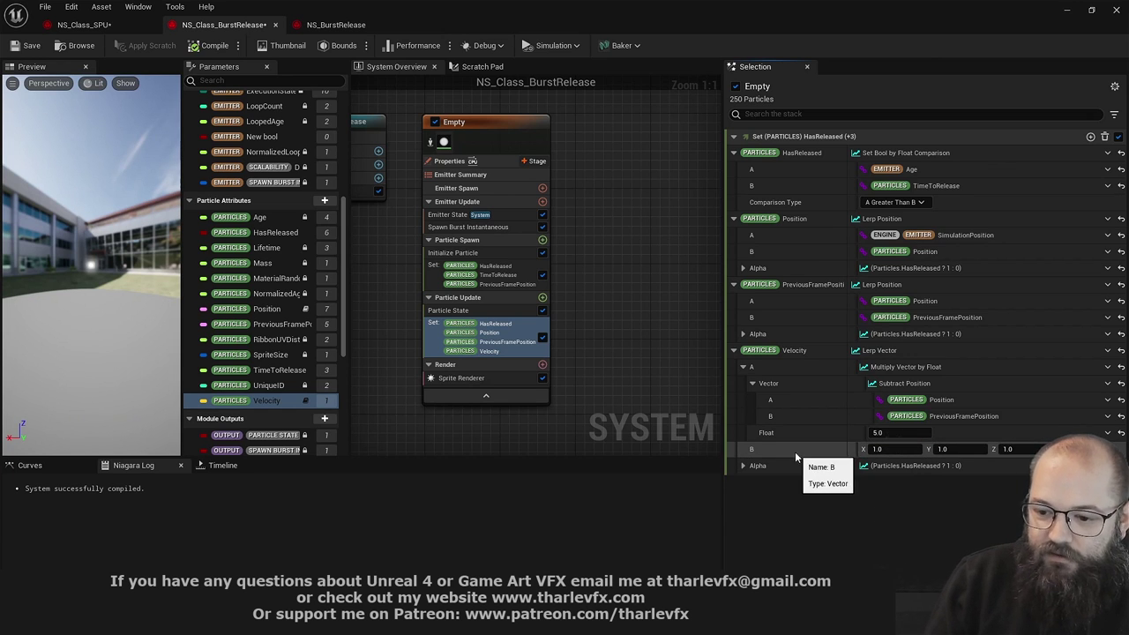
{"action": "left_click_drag", "start_coordinate": [321, 402], "coordinate": [897, 450]}
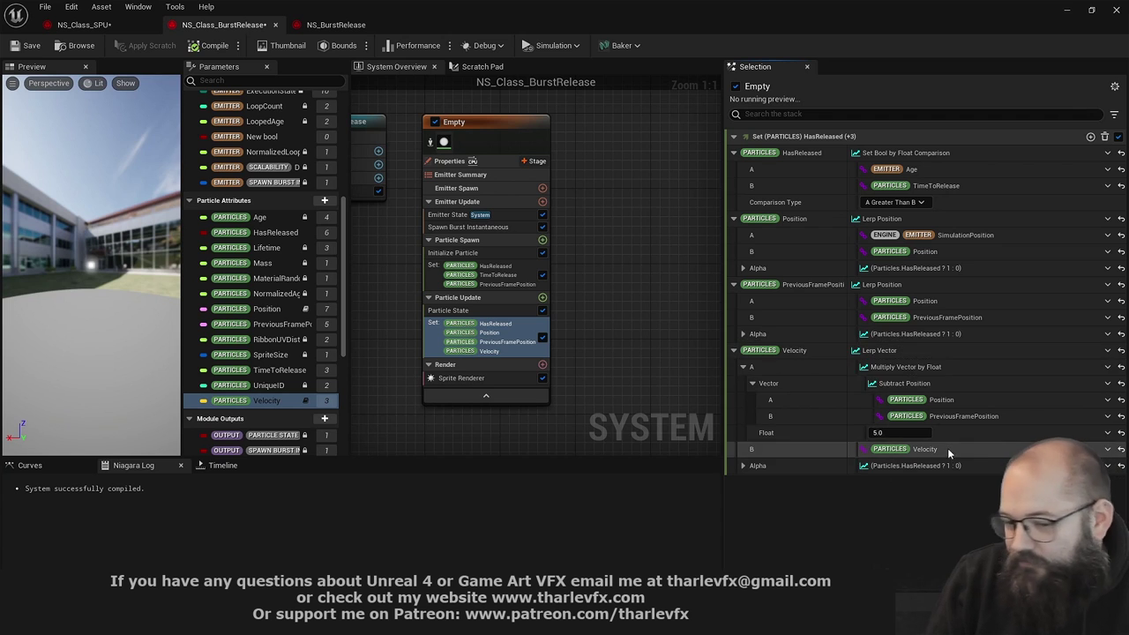
{"action": "left_click", "coordinate": [733, 350]}
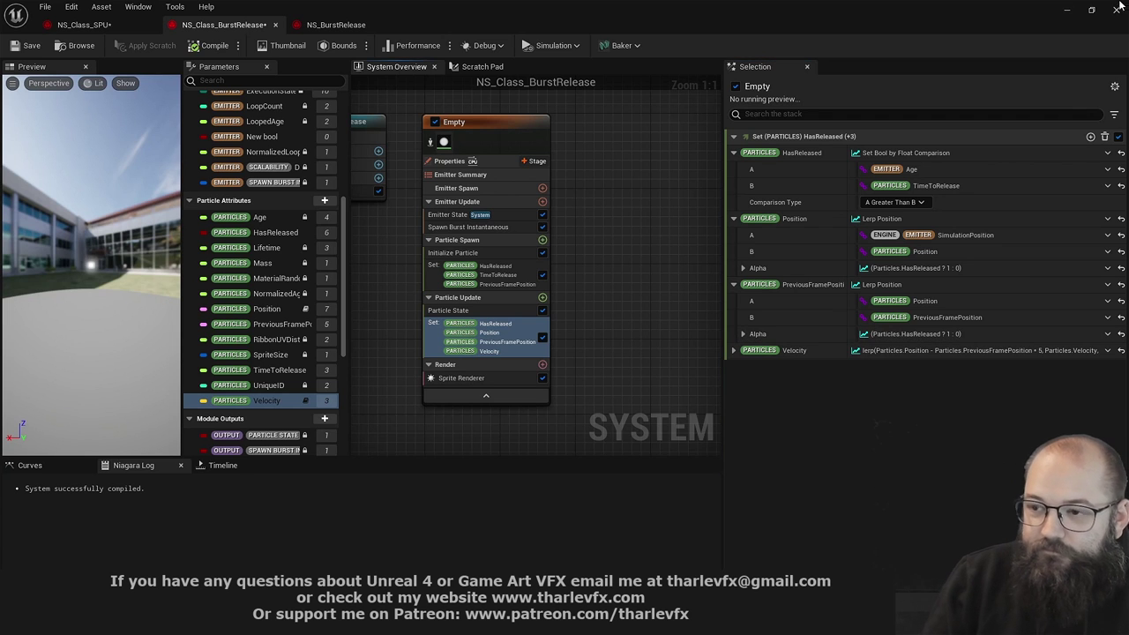
Play, restart and pause the sword sequence to preview the burst, then return to NS_Class_BurstRelease
{"action": "left_click", "coordinate": [1070, 12]}
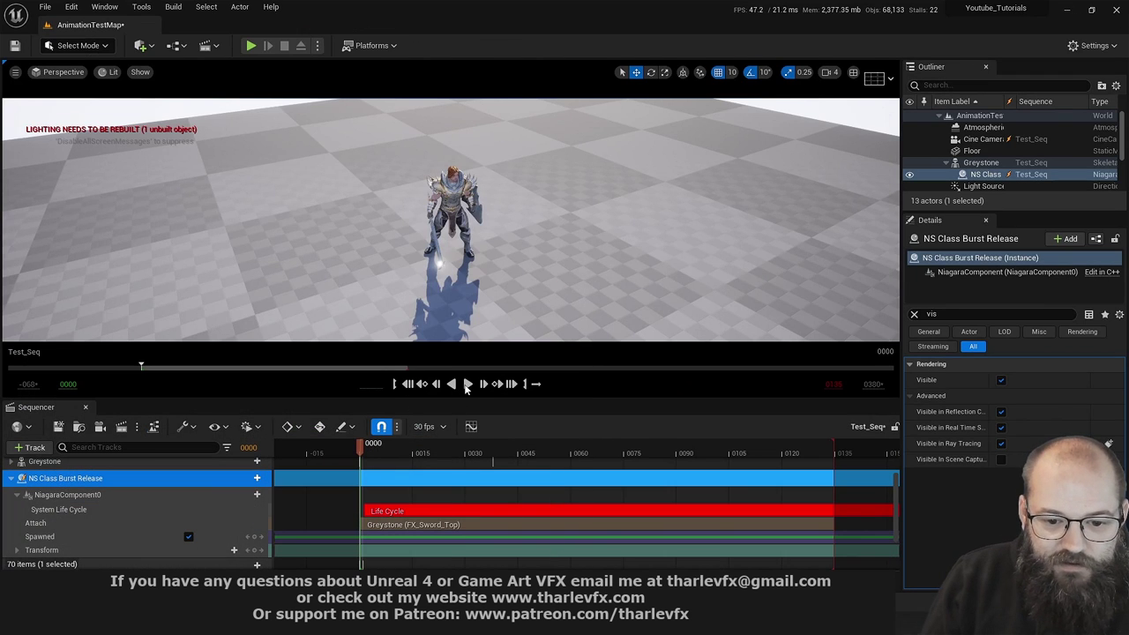
{"action": "left_click", "coordinate": [467, 385]}
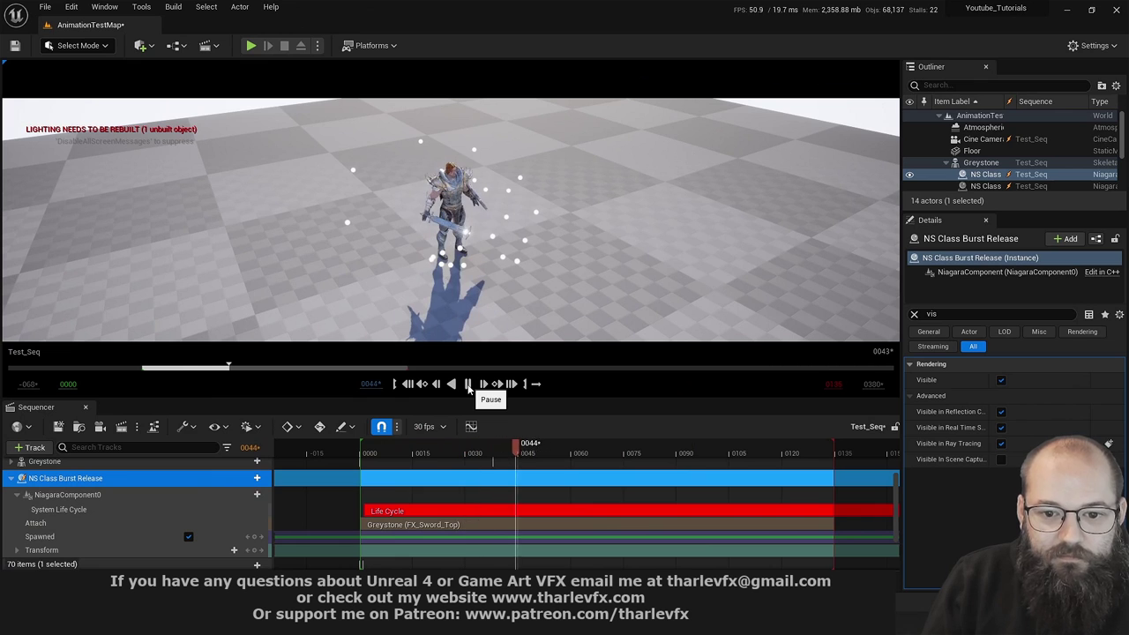
{"action": "left_click", "coordinate": [422, 384]}
{"action": "left_click", "coordinate": [467, 386]}
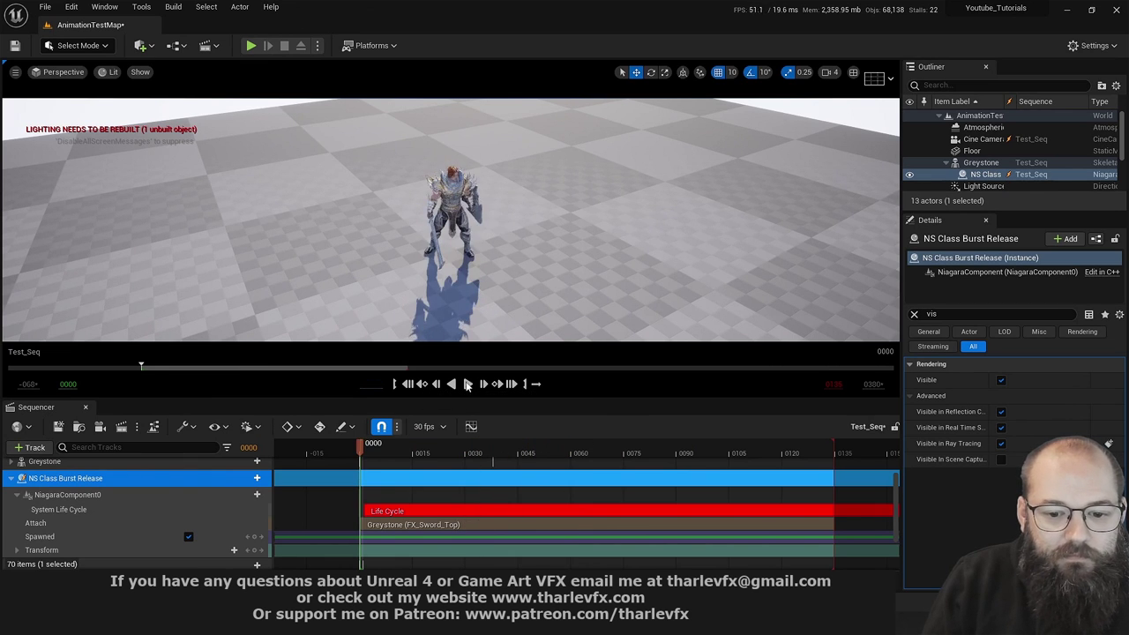
{"action": "left_click", "coordinate": [470, 385]}
{"action": "key", "text": "alt+Tab"}
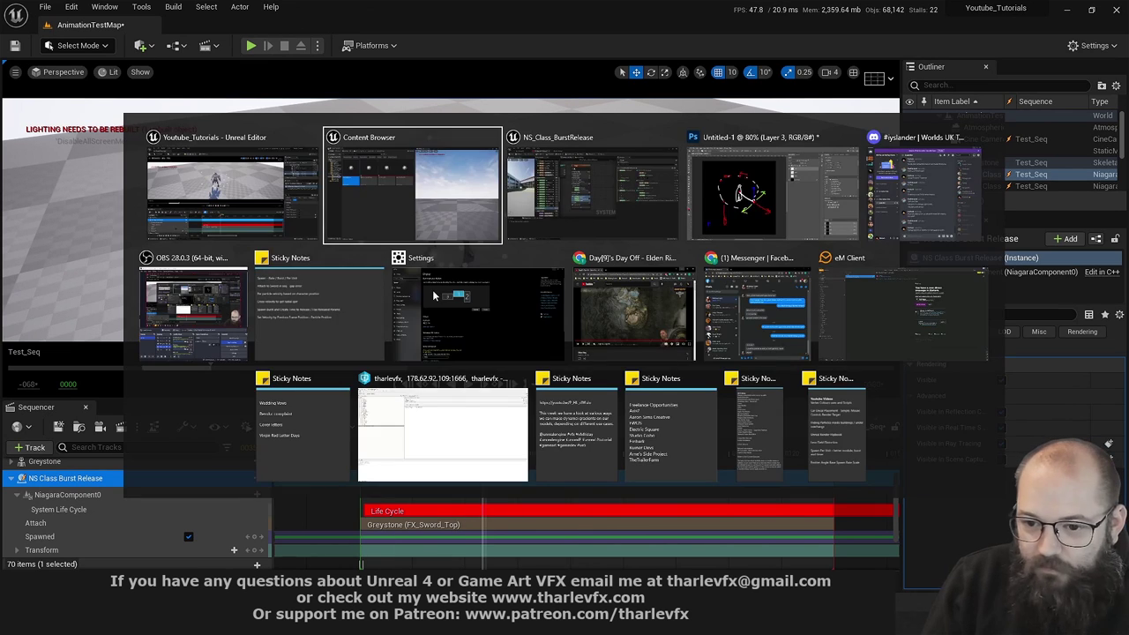
{"action": "key", "text": "alt+Tab"}
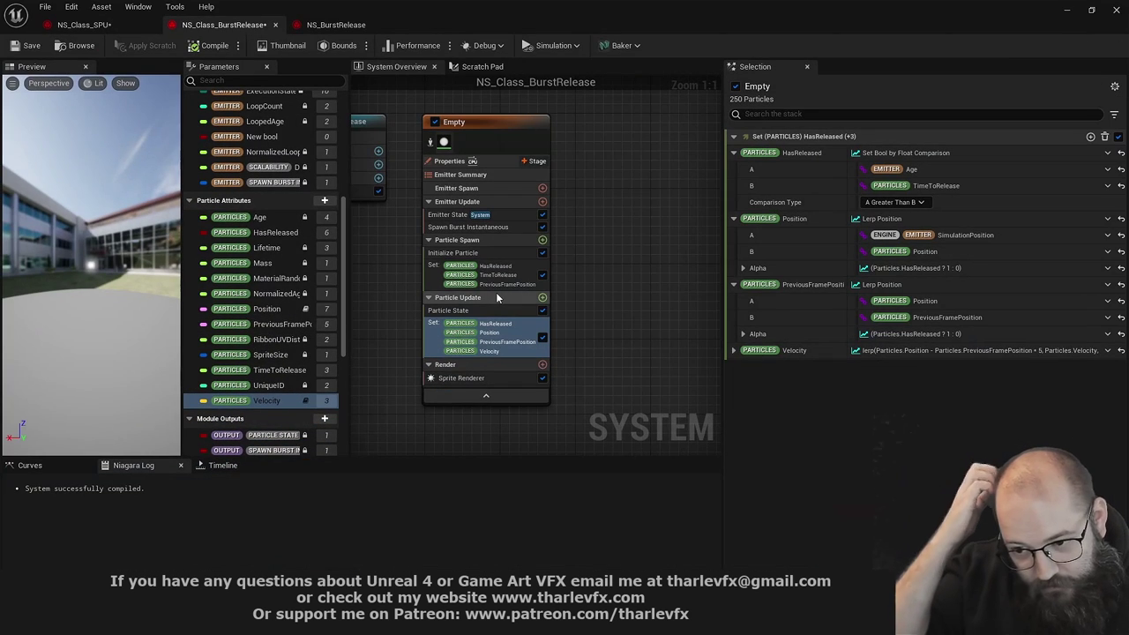
Compare the Velocity lerp against NS_BurstRelease's Subtract Position and PreviousFrame alpha inputs
{"action": "left_click", "coordinate": [736, 350]}
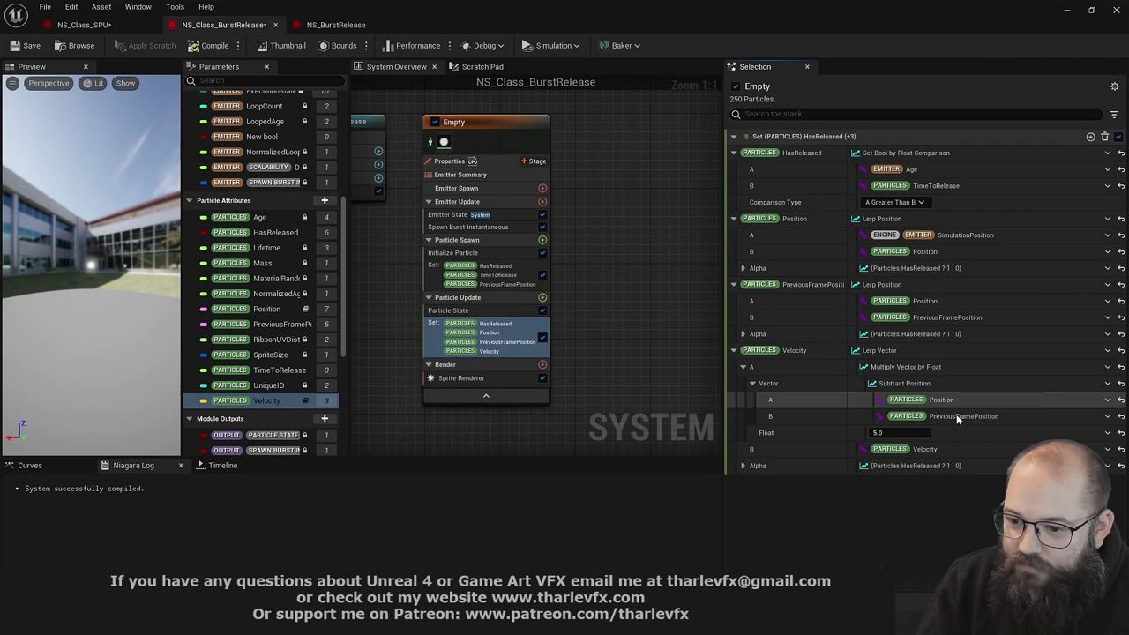
{"action": "left_click", "coordinate": [335, 25]}
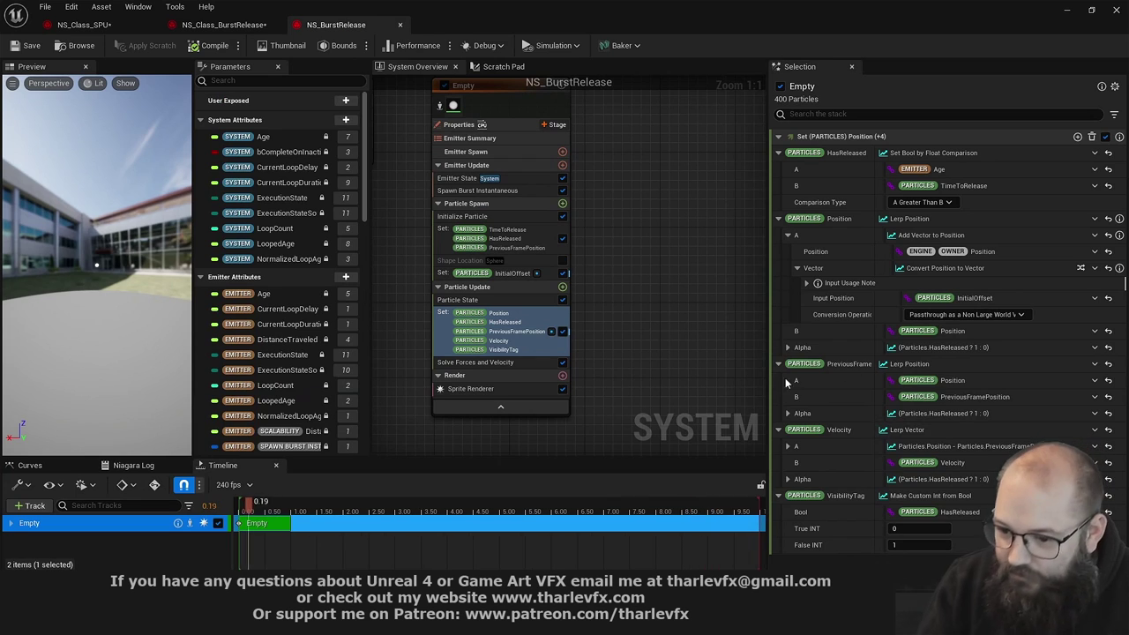
{"action": "left_click", "coordinate": [789, 446]}
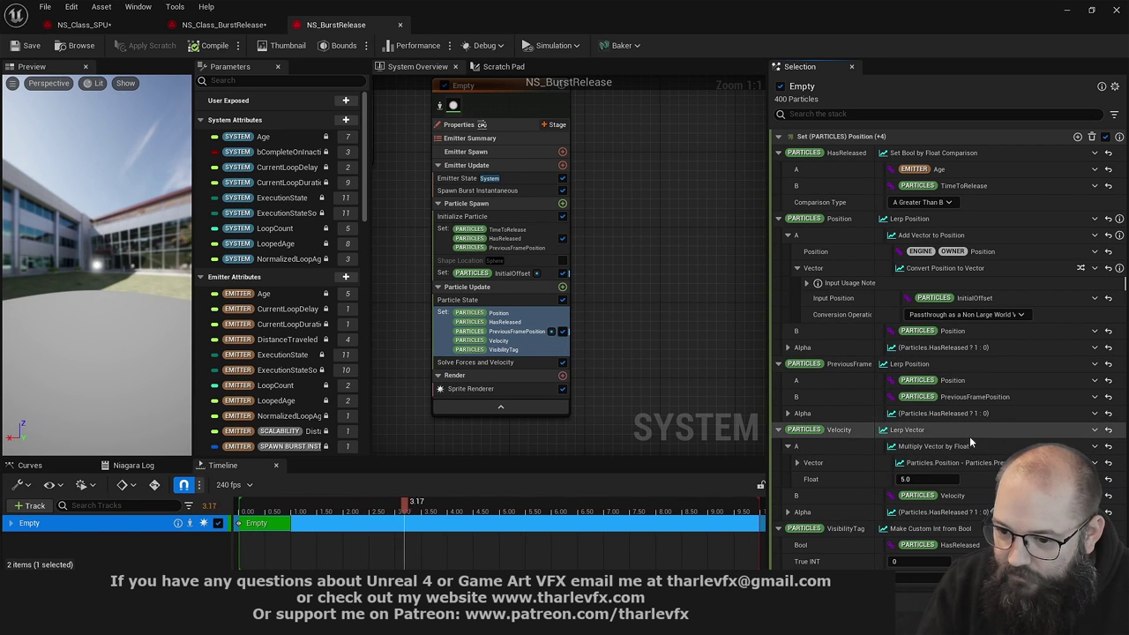
{"action": "left_click", "coordinate": [796, 462]}
{"action": "scroll", "coordinate": [794, 468], "scroll_direction": "down", "scroll_amount": 1}
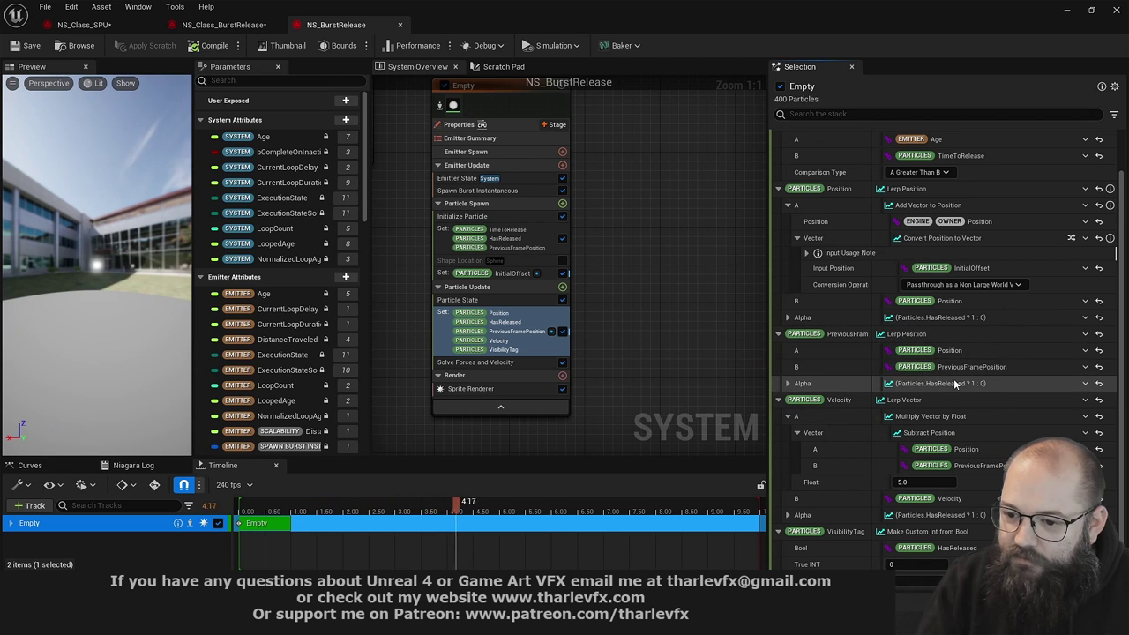
{"action": "left_click", "coordinate": [787, 383]}
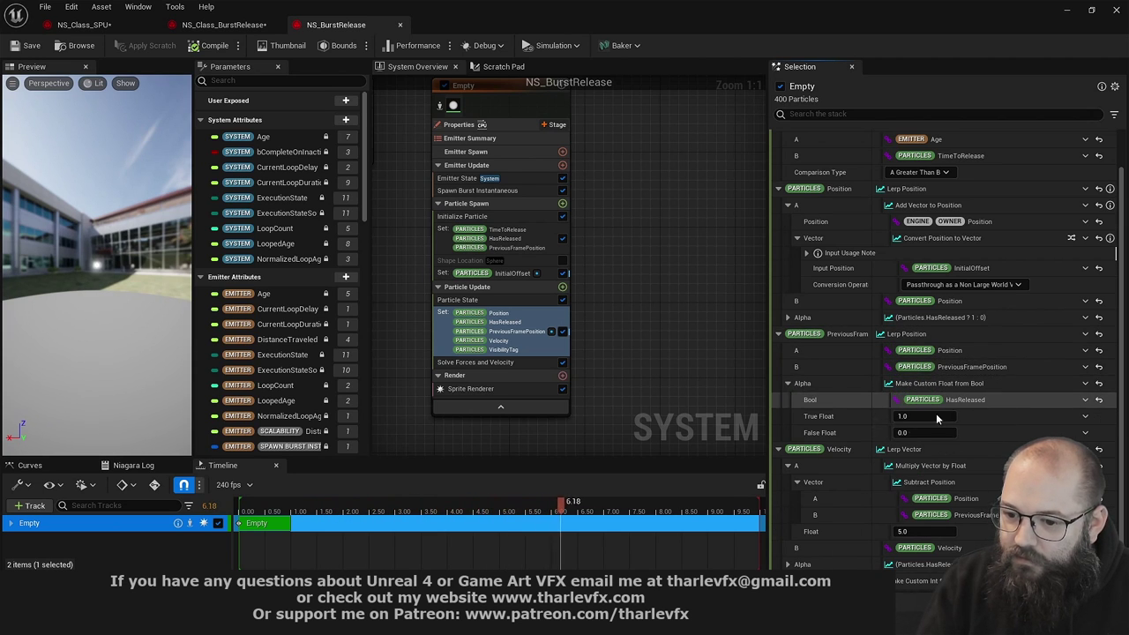
{"action": "left_click", "coordinate": [787, 383]}
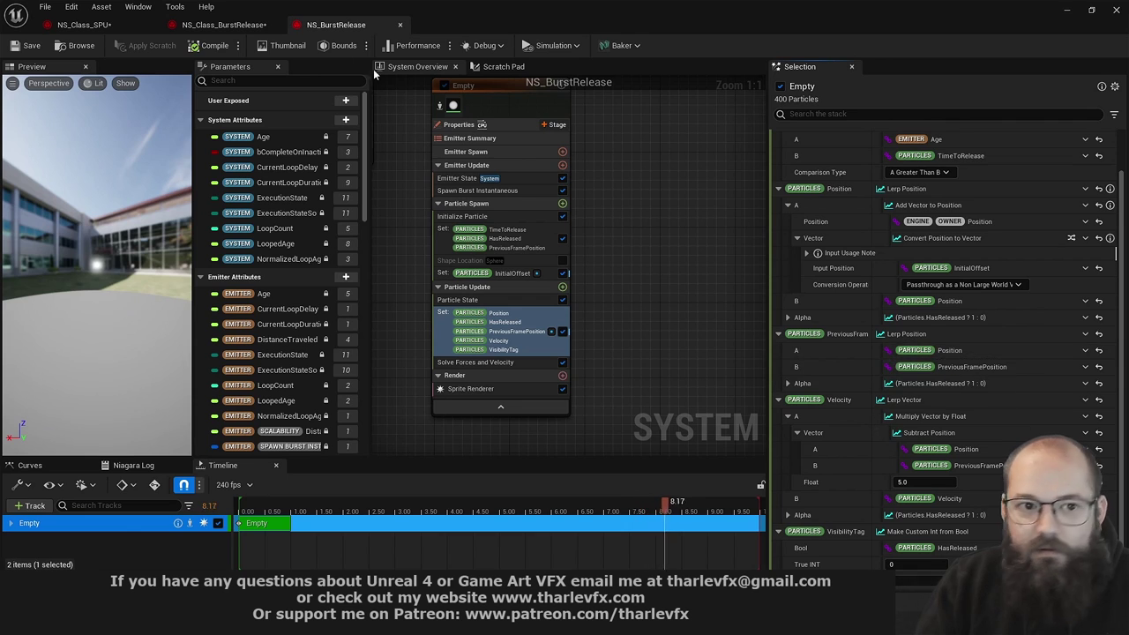
{"action": "left_click", "coordinate": [221, 25]}
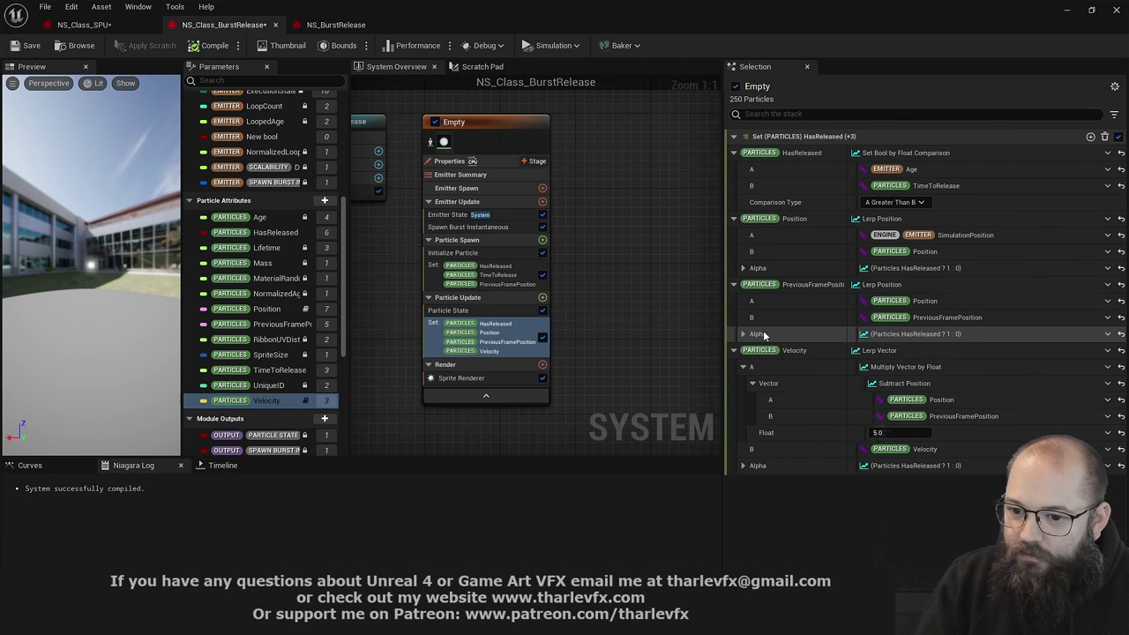
{"action": "left_click", "coordinate": [743, 367]}
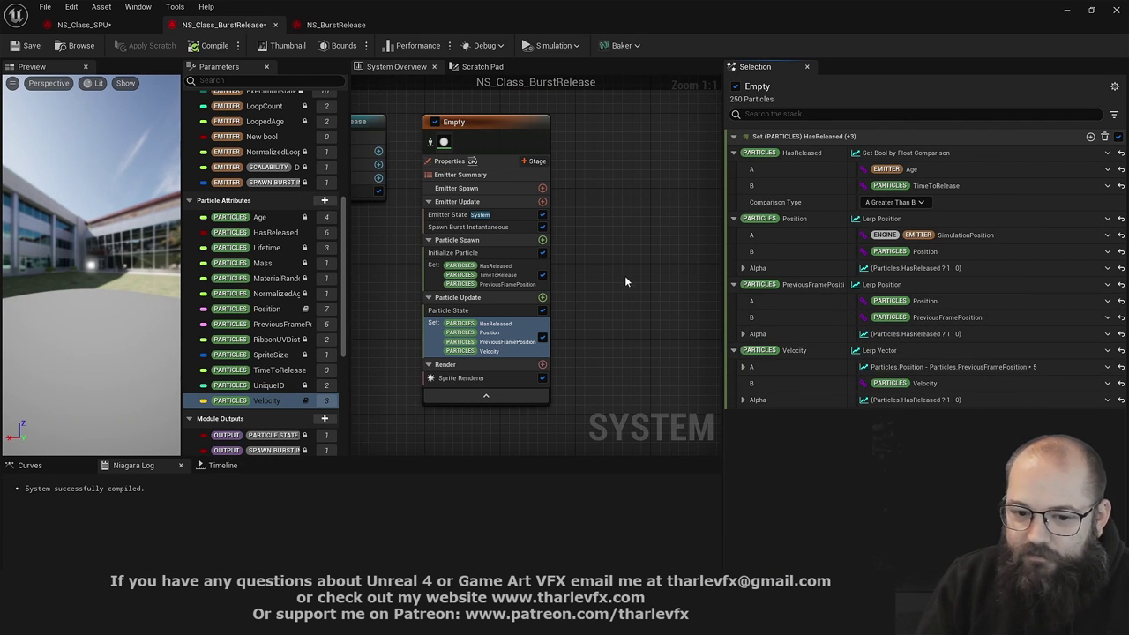
{"action": "left_click", "coordinate": [1079, 8]}
{"action": "left_click", "coordinate": [408, 222]}
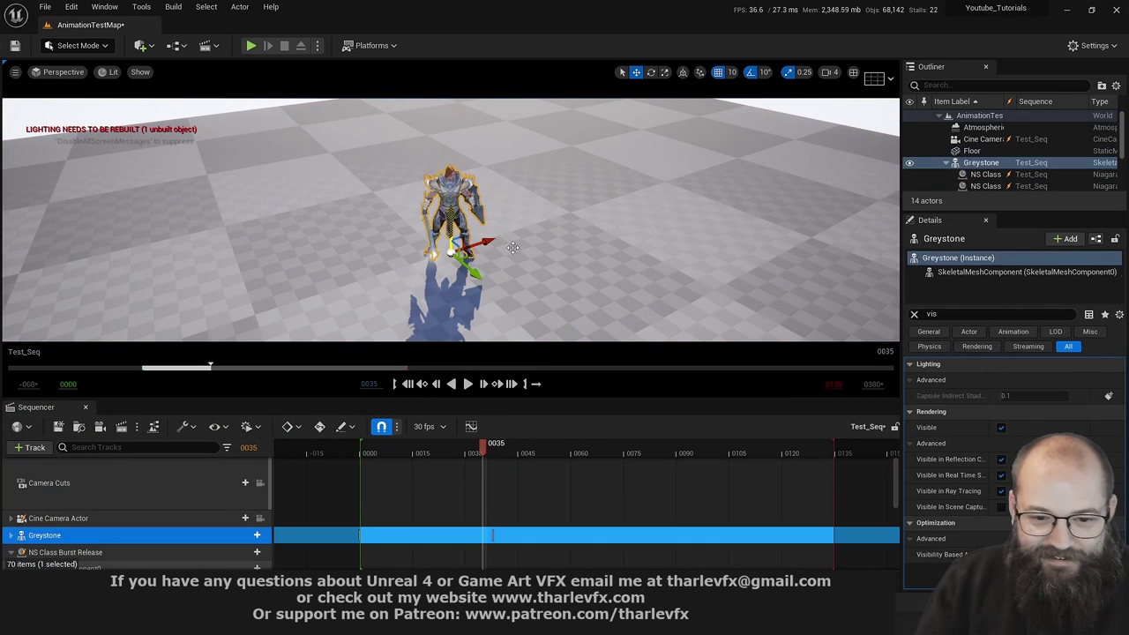
{"action": "left_click", "coordinate": [513, 247]}
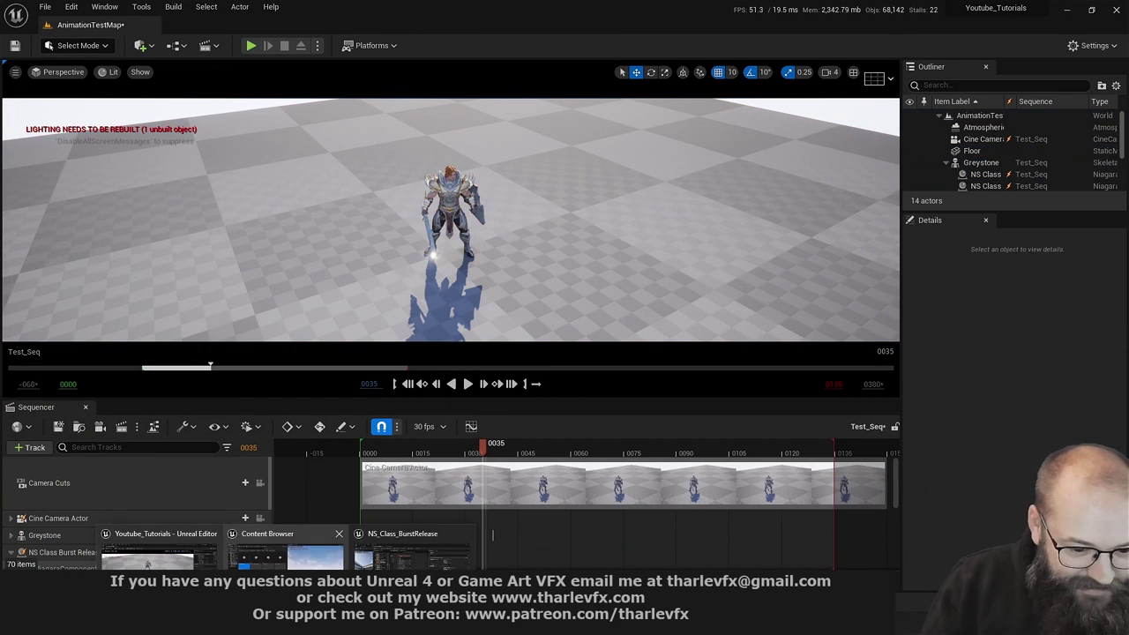
{"action": "left_click", "coordinate": [414, 549]}
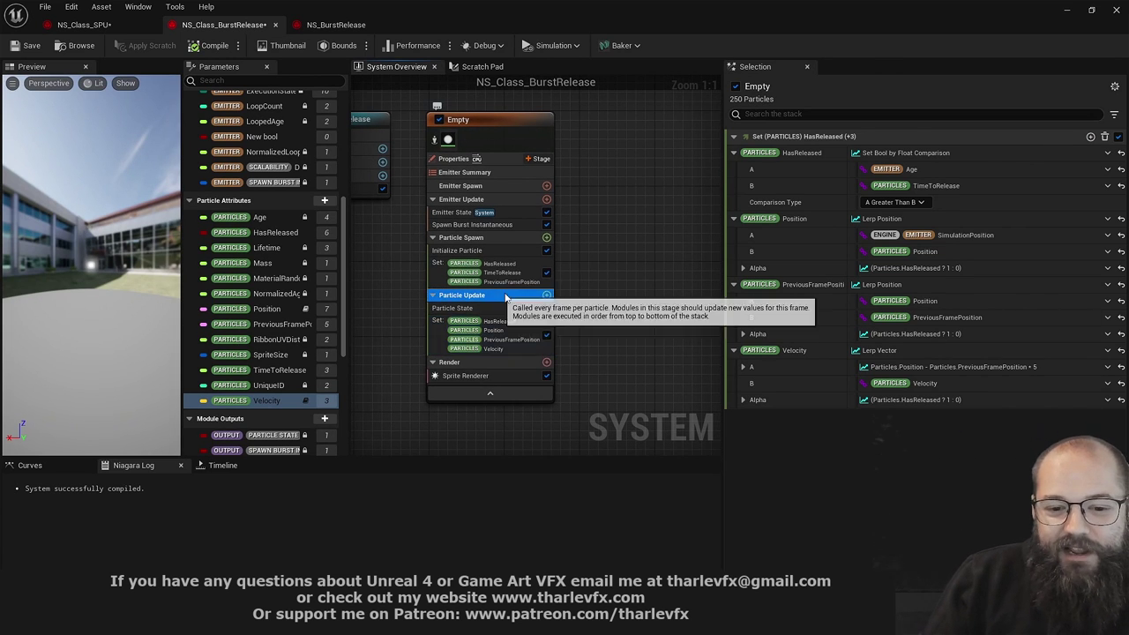
{"action": "left_click", "coordinate": [547, 294]}
{"action": "type", "text": "velo"}
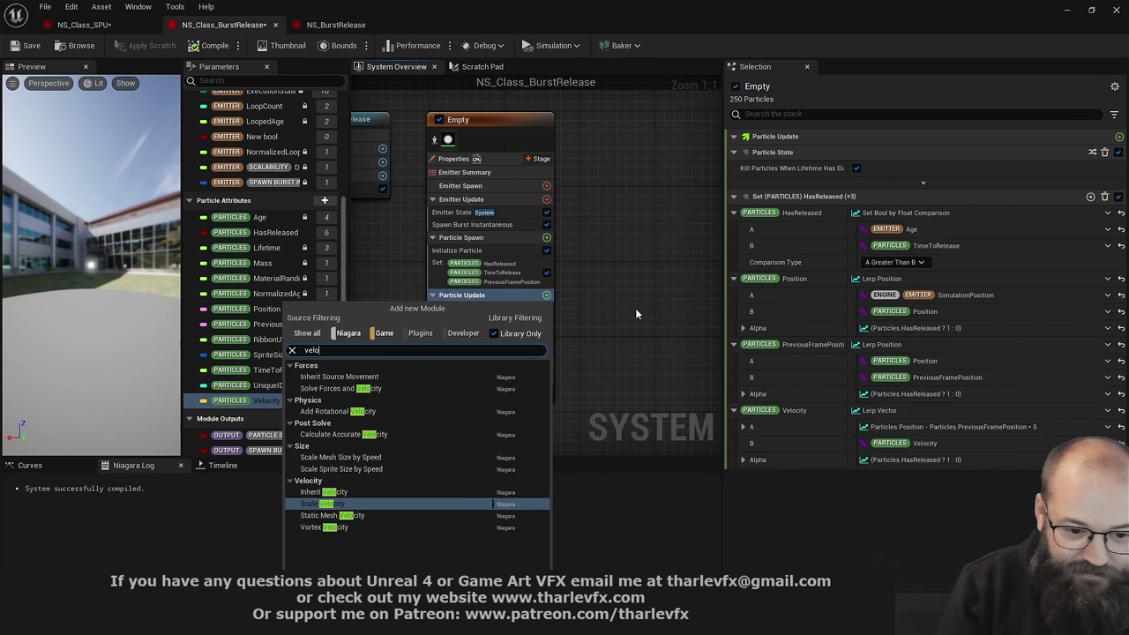
{"action": "key", "text": "Return"}
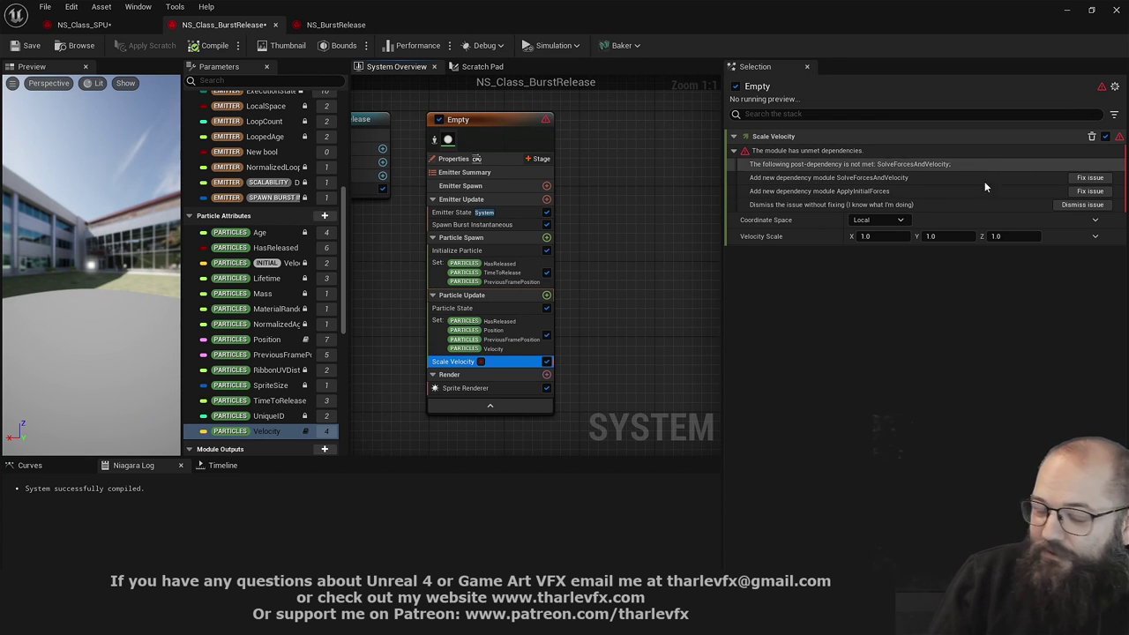
{"action": "key", "text": "Delete"}
{"action": "left_click", "coordinate": [520, 335]}
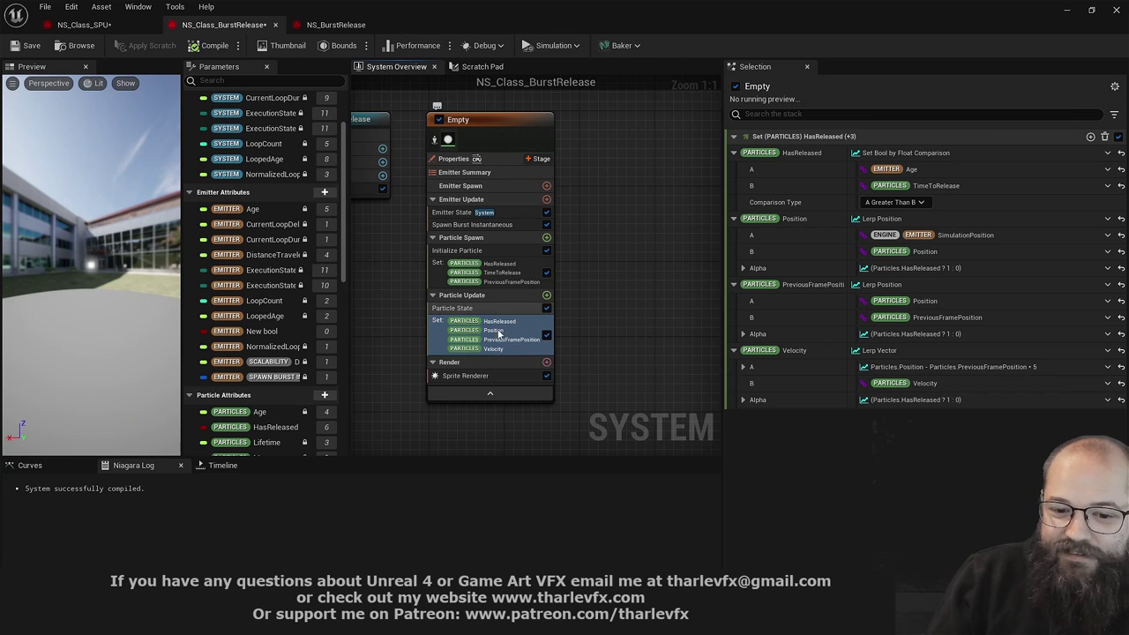
Glance at the level, then add a Solve Forces and Velocity module to Particle Update
{"action": "left_click", "coordinate": [1066, 11]}
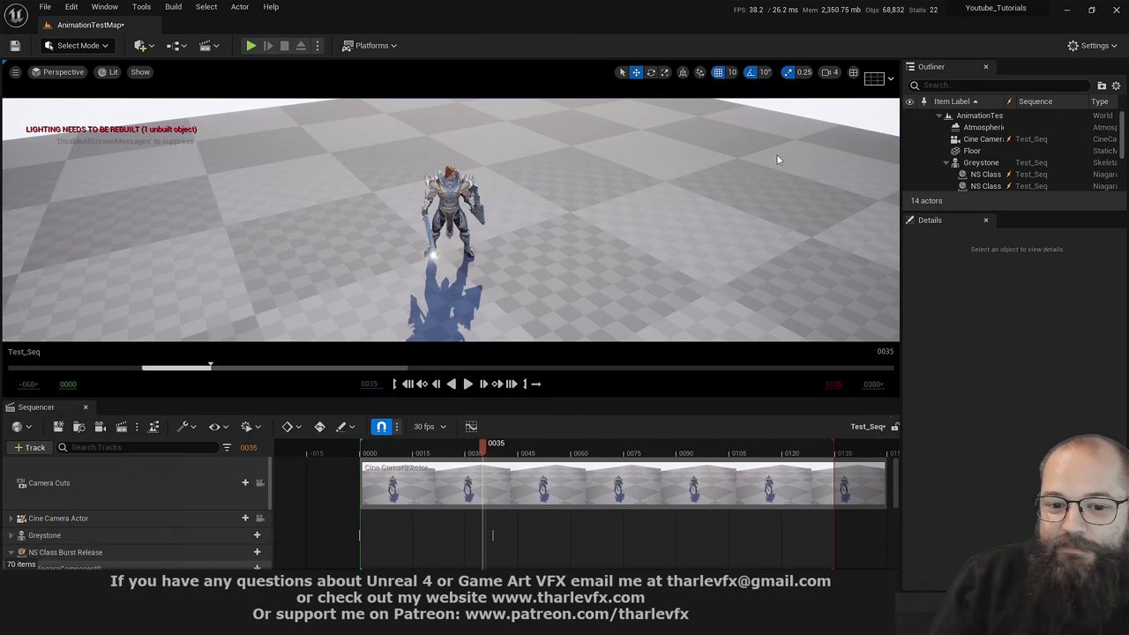
{"action": "key", "text": "alt+Tab"}
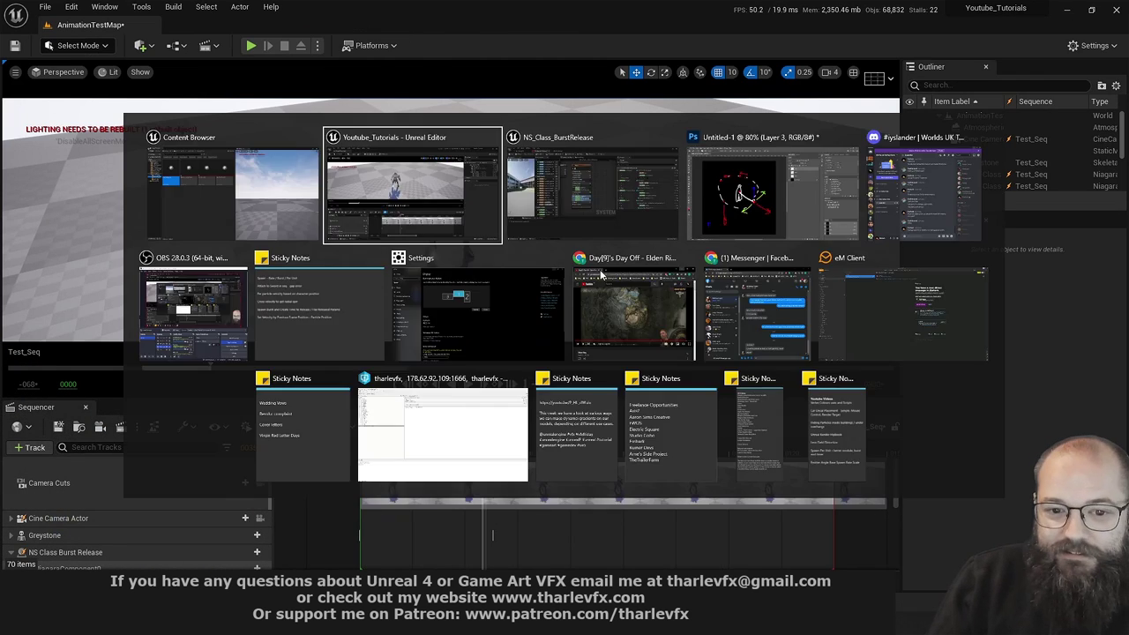
{"action": "key", "text": "alt+Tab"}
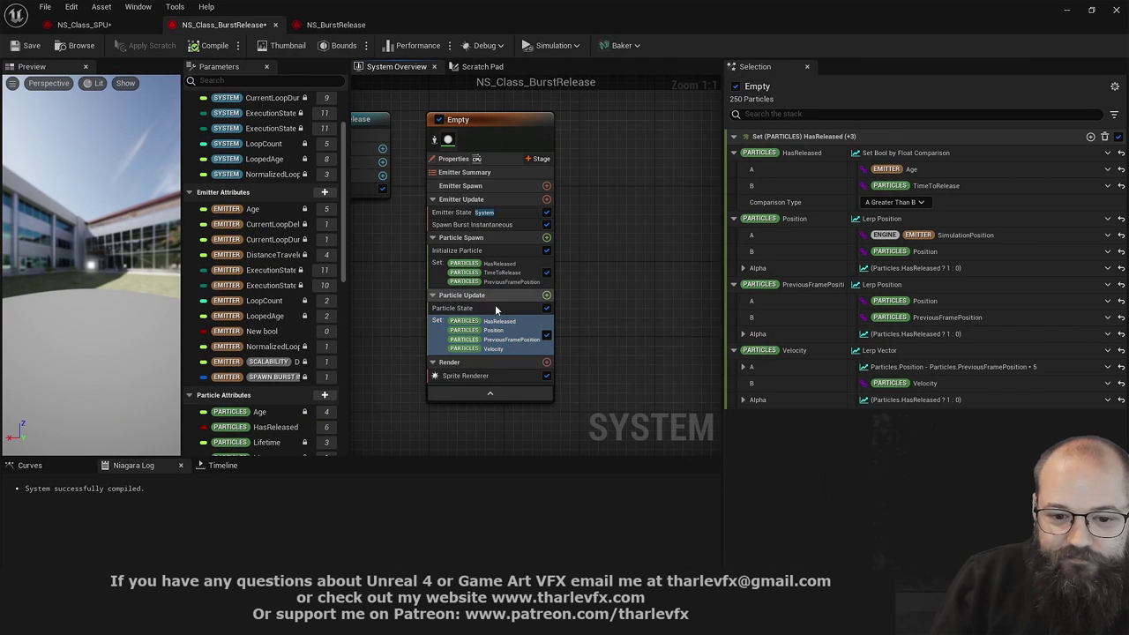
{"action": "left_click", "coordinate": [476, 295]}
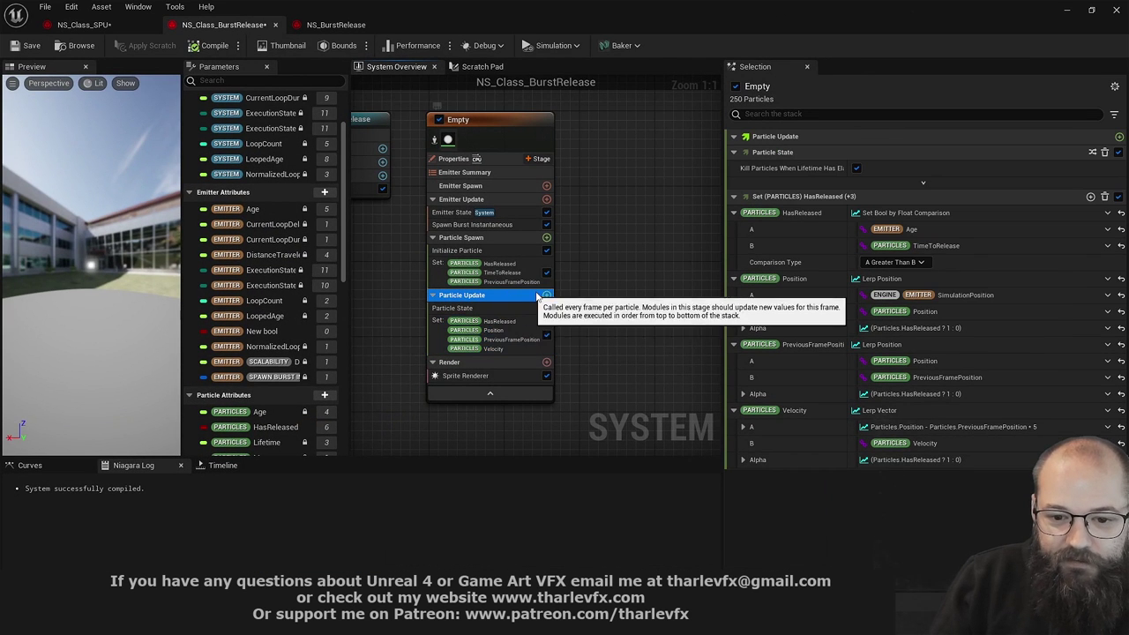
{"action": "left_click", "coordinate": [546, 294]}
{"action": "type", "text": "solve"}
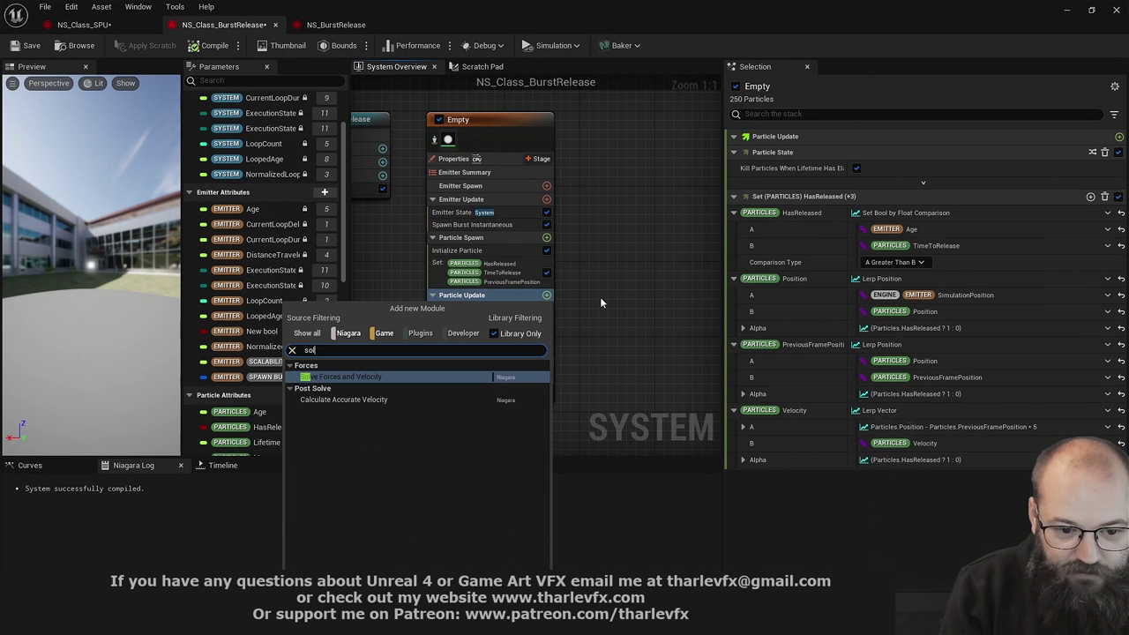
{"action": "key", "text": "Return"}
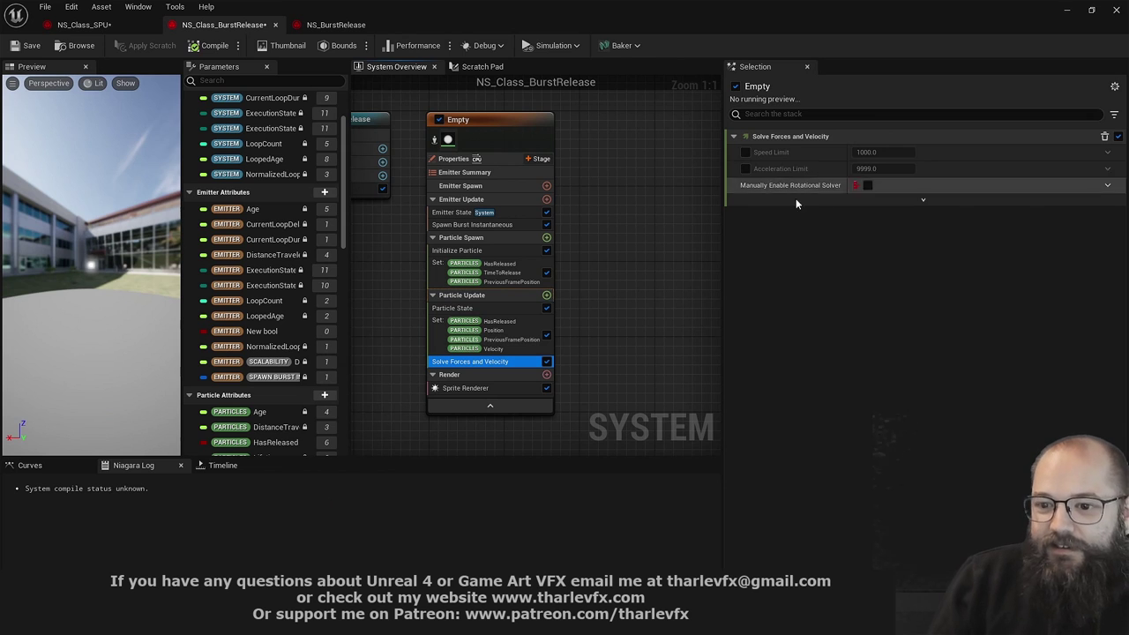
{"action": "left_click", "coordinate": [796, 198]}
Play, pause and scrub Test_Seq to review the sword particles, stopping at frame 0046
{"action": "left_click", "coordinate": [1069, 11]}
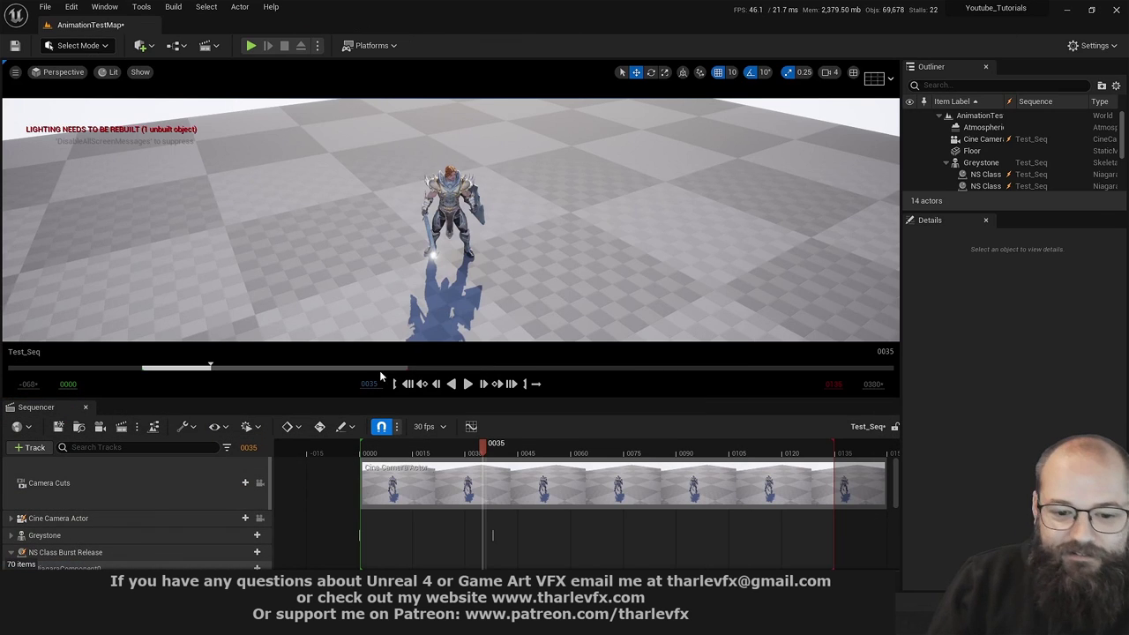
{"action": "left_click", "coordinate": [467, 384]}
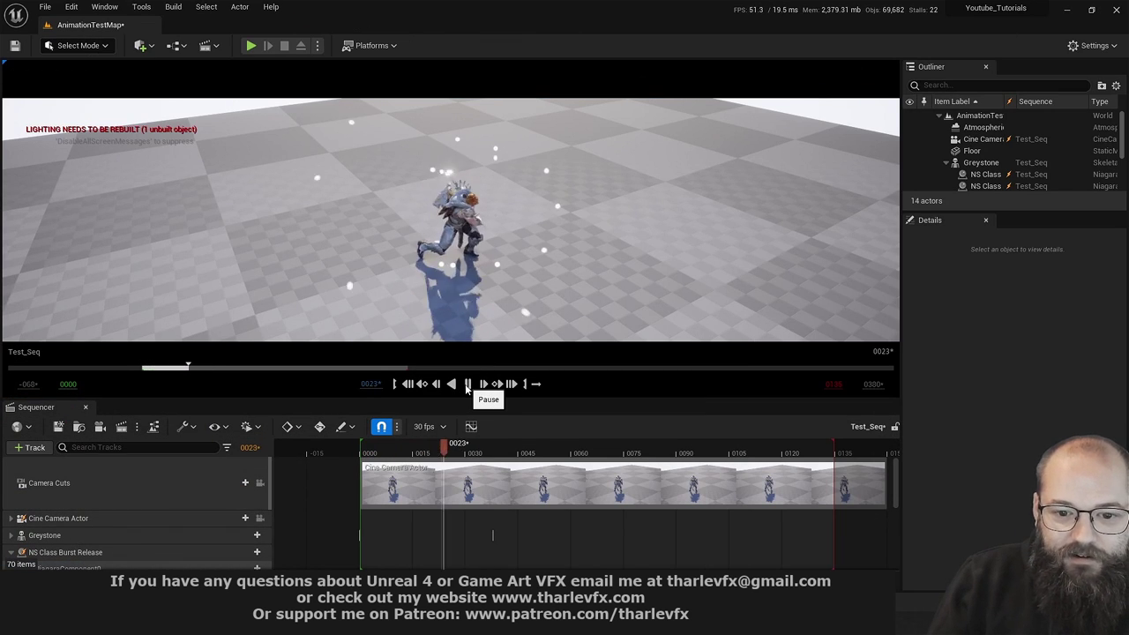
{"action": "left_click", "coordinate": [468, 385]}
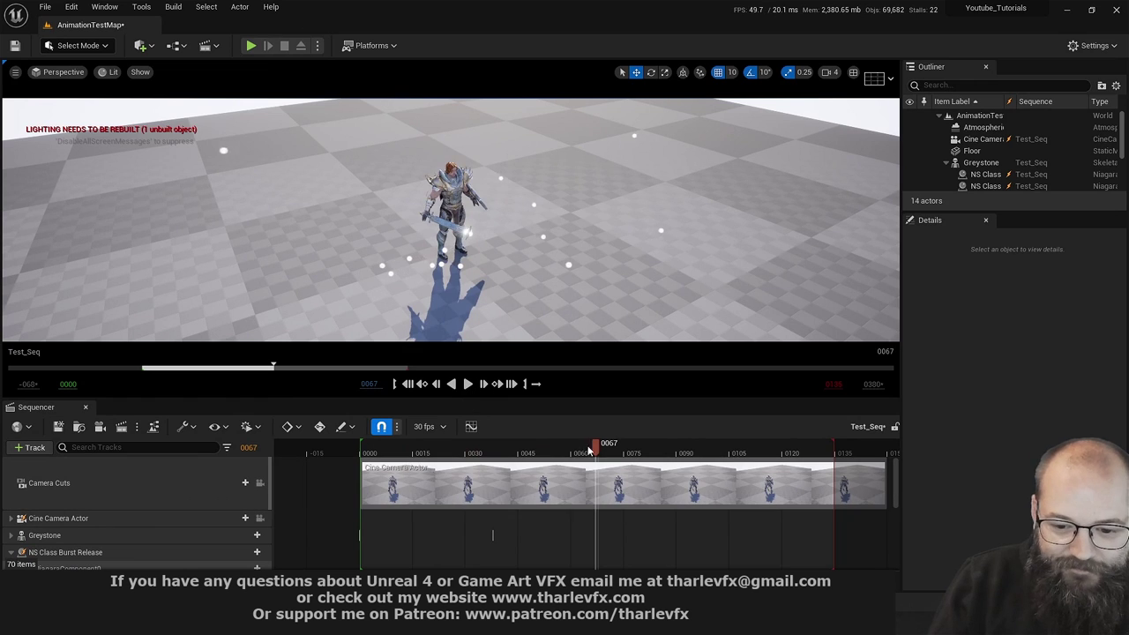
{"action": "left_click", "coordinate": [444, 448]}
{"action": "left_click_drag", "start_coordinate": [444, 447], "coordinate": [365, 443]}
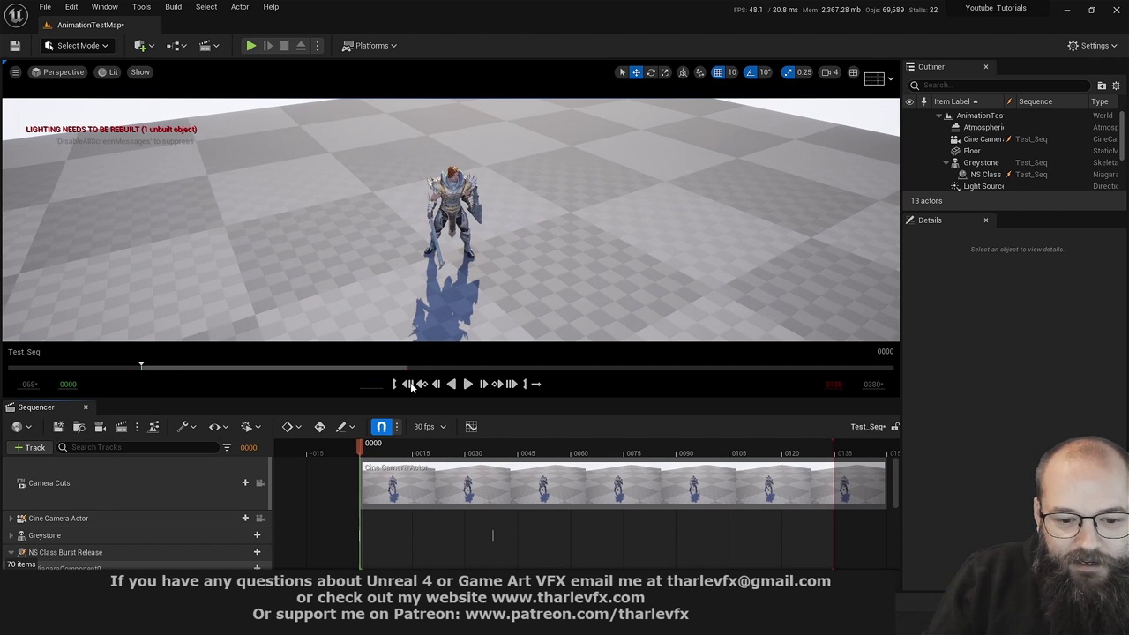
{"action": "left_click", "coordinate": [468, 384]}
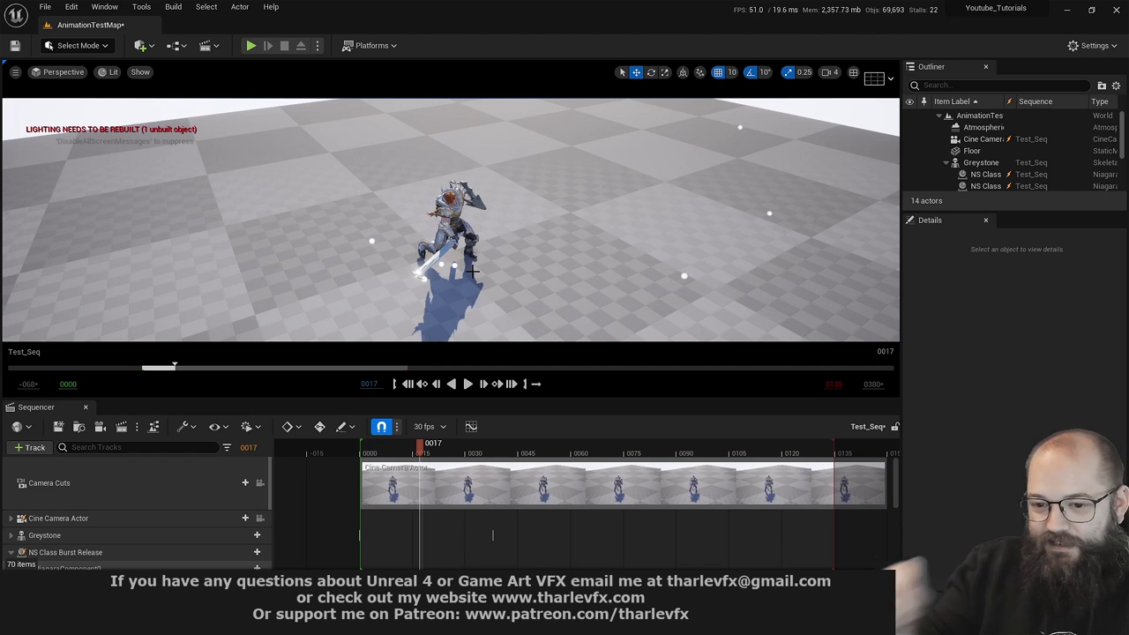
{"action": "left_click", "coordinate": [417, 385]}
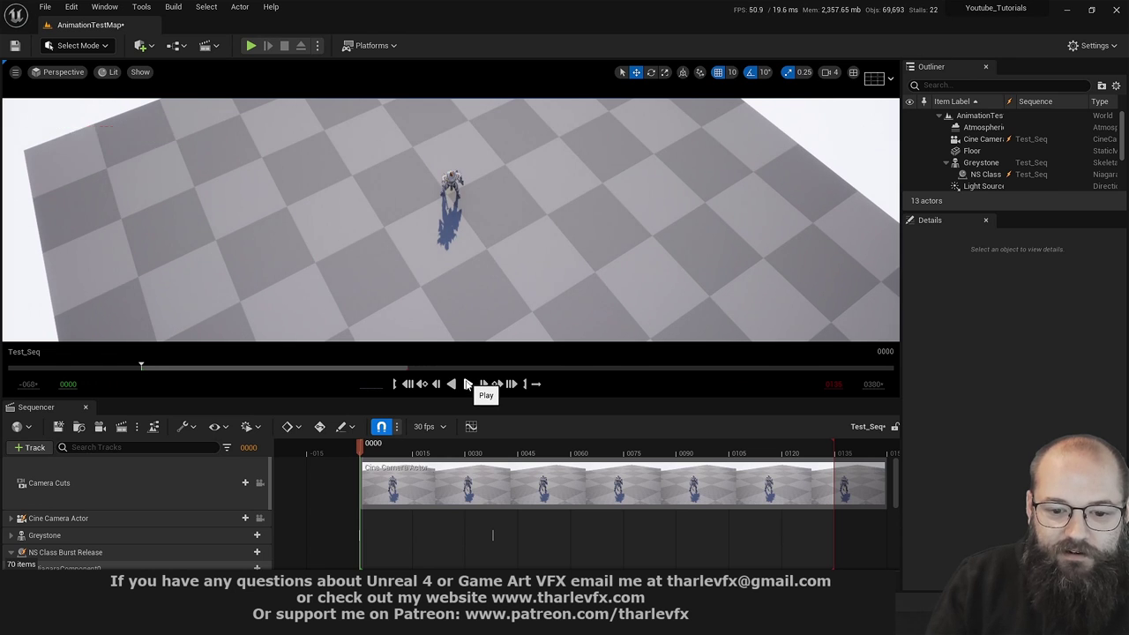
{"action": "left_click", "coordinate": [468, 385]}
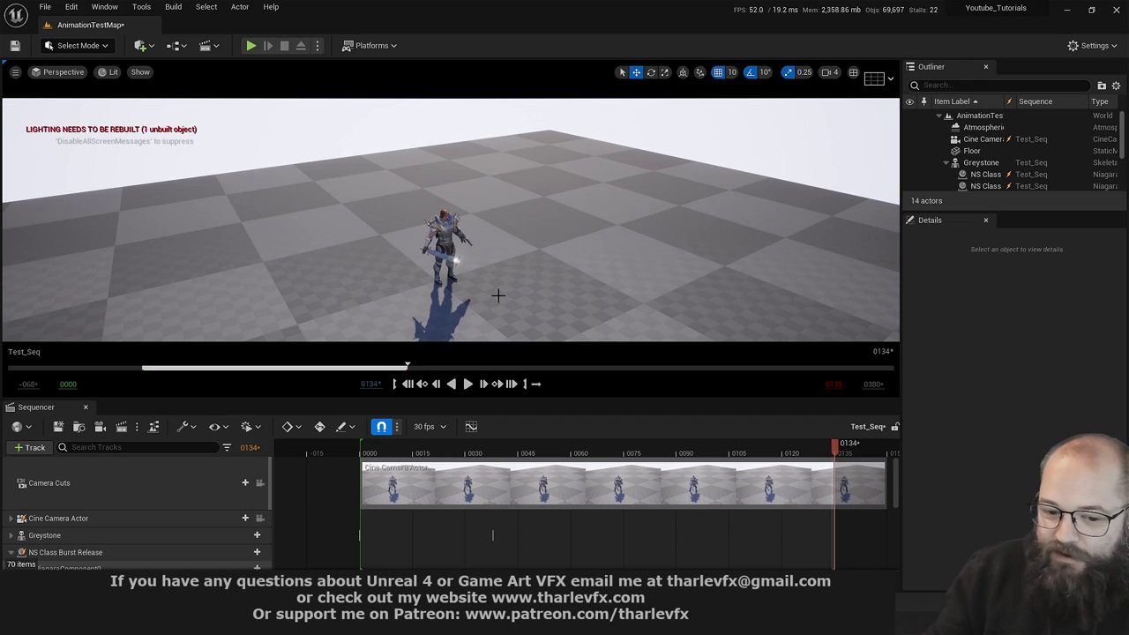
{"action": "left_click", "coordinate": [468, 384]}
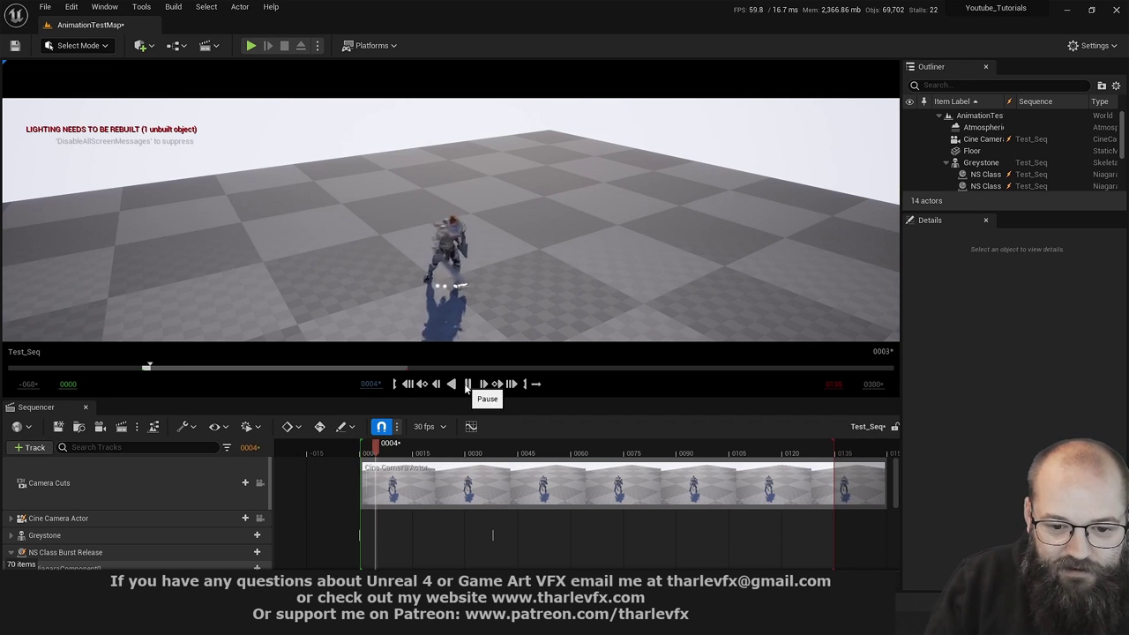
{"action": "left_click", "coordinate": [467, 384]}
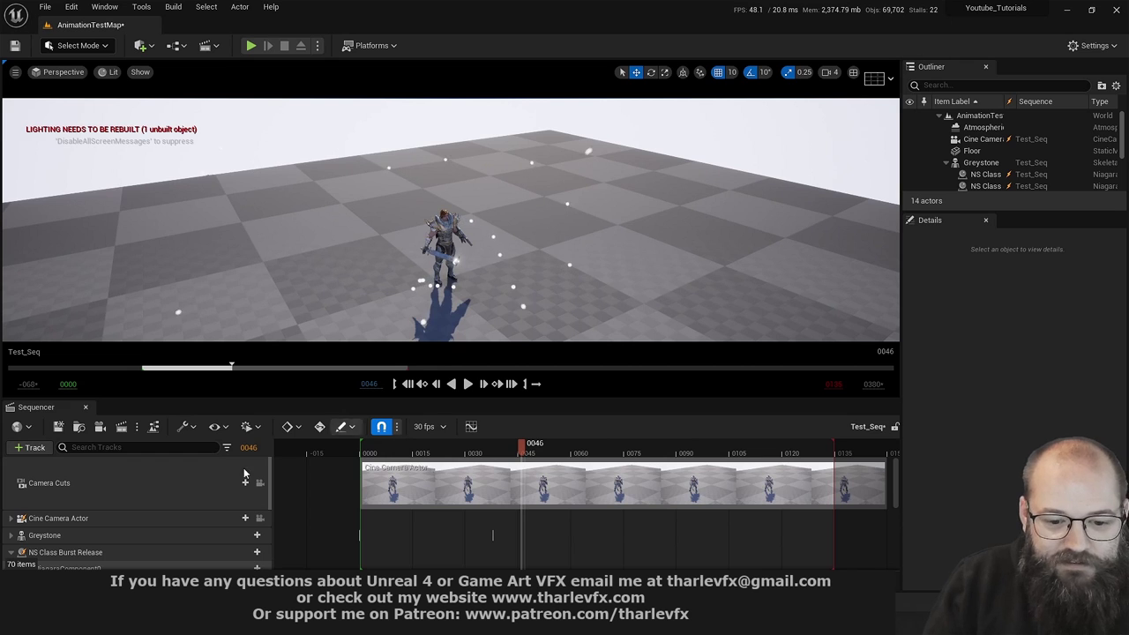
Expand Greystone in the Sequencer to reveal its Animation track
{"action": "scroll", "coordinate": [135, 502], "scroll_direction": "down", "scroll_amount": 3}
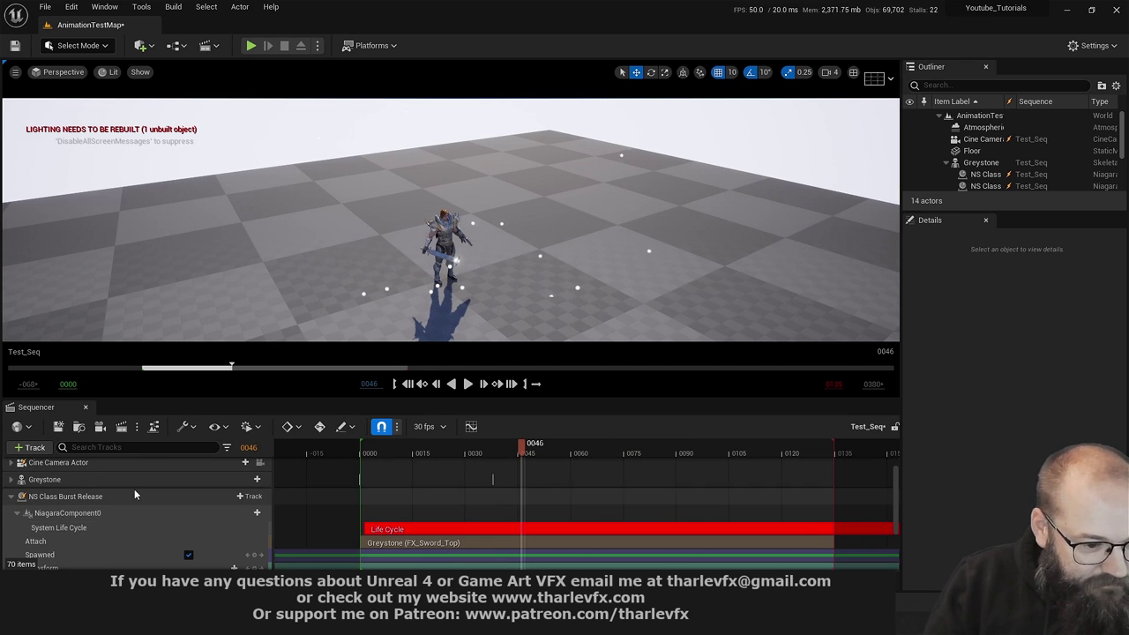
{"action": "scroll", "coordinate": [134, 494], "scroll_direction": "up", "scroll_amount": 1}
{"action": "left_click", "coordinate": [11, 498]}
Set the Ability_E animation section's Play Rate to 0.25
{"action": "left_click", "coordinate": [94, 512]}
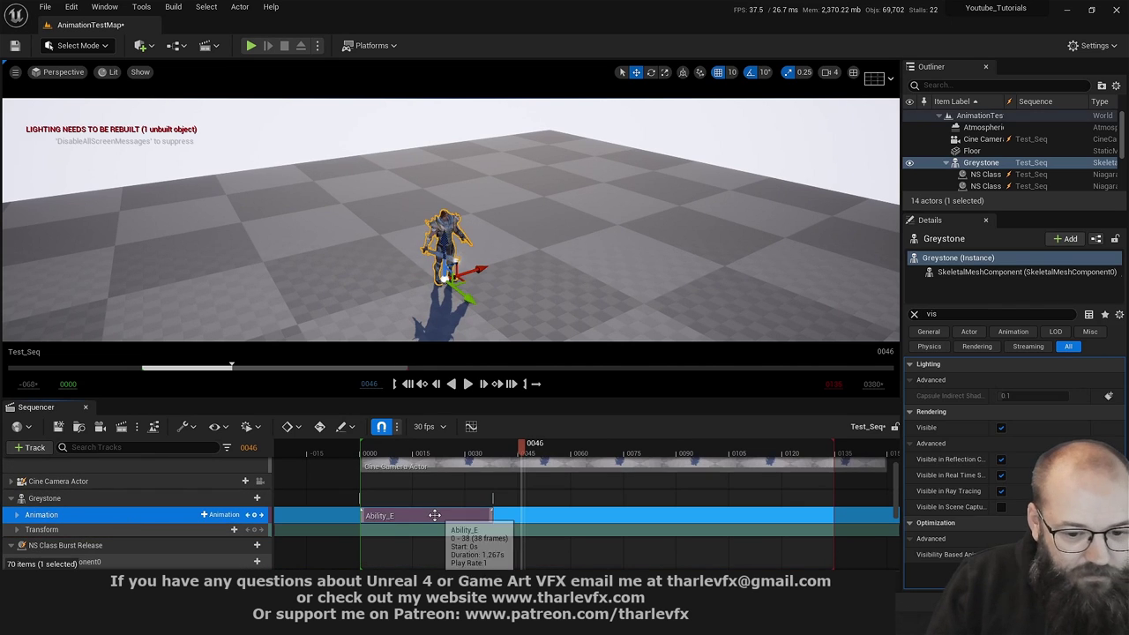
{"action": "right_click", "coordinate": [435, 515]}
{"action": "mouse_move", "coordinate": [492, 178]}
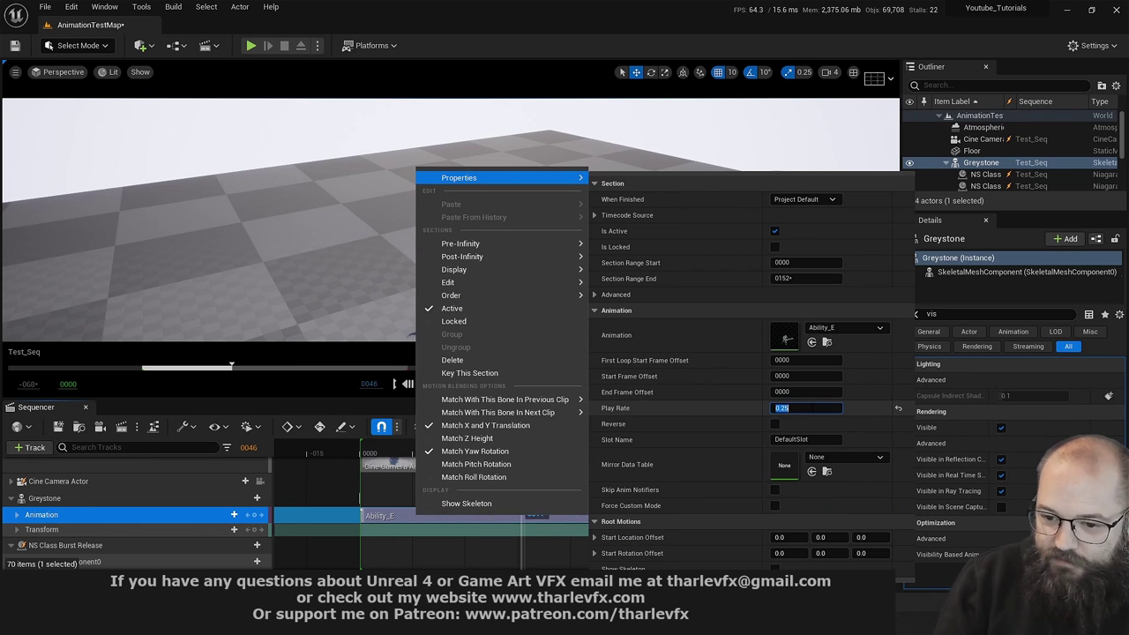
{"action": "left_click", "coordinate": [281, 388]}
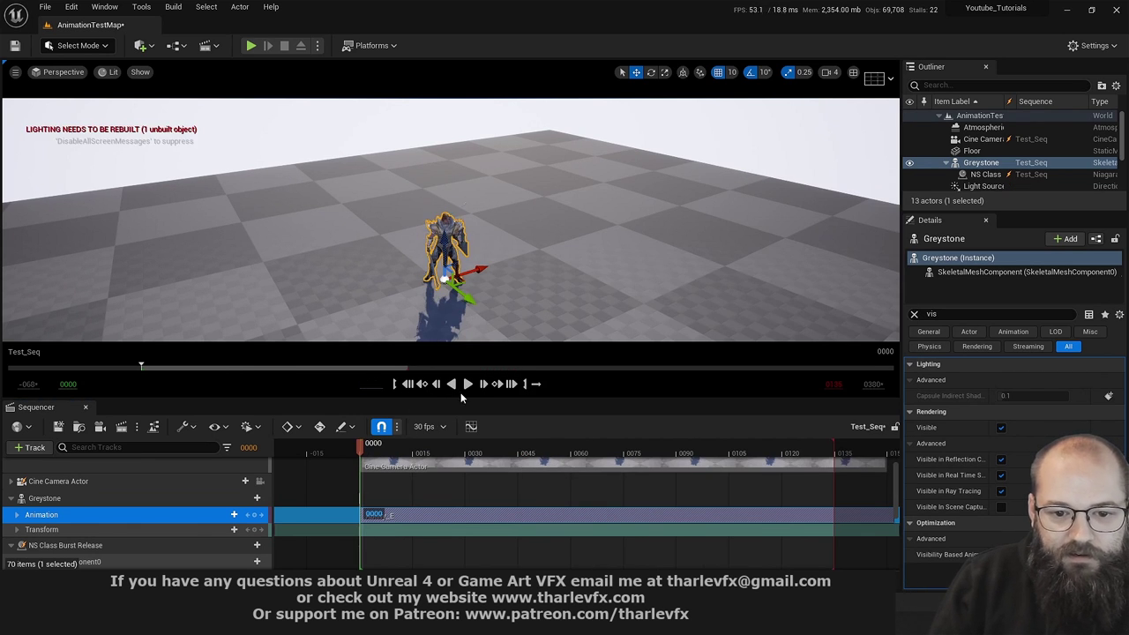
Replay the slowed burst several times, then open the Content Drawer on the SpawnPerUnit folder
{"action": "left_click", "coordinate": [468, 385]}
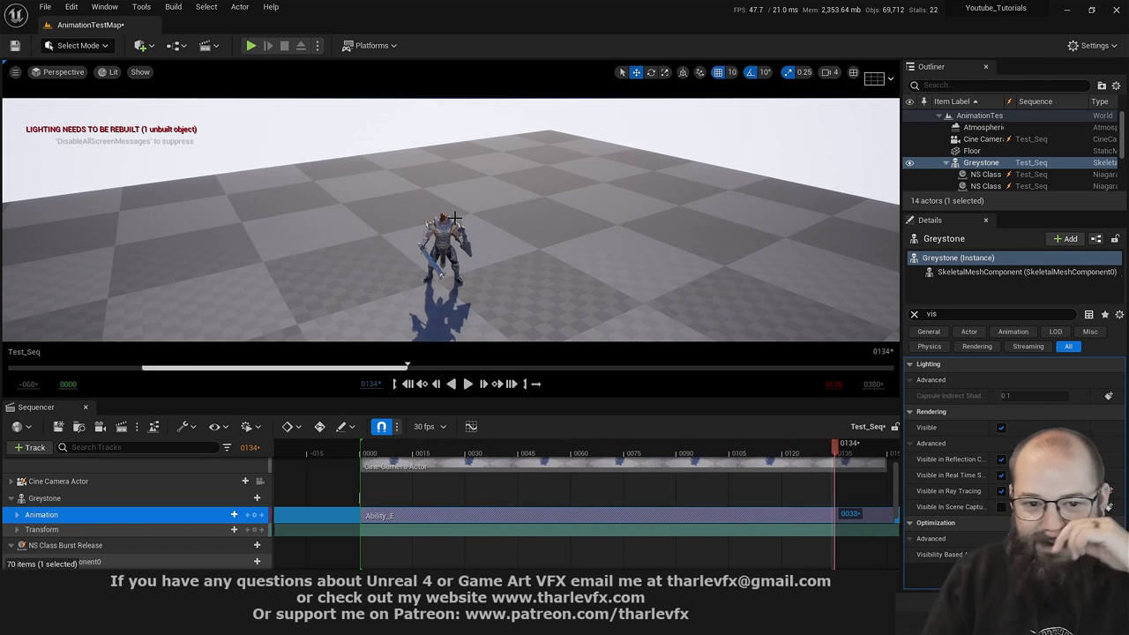
{"action": "left_click", "coordinate": [469, 385]}
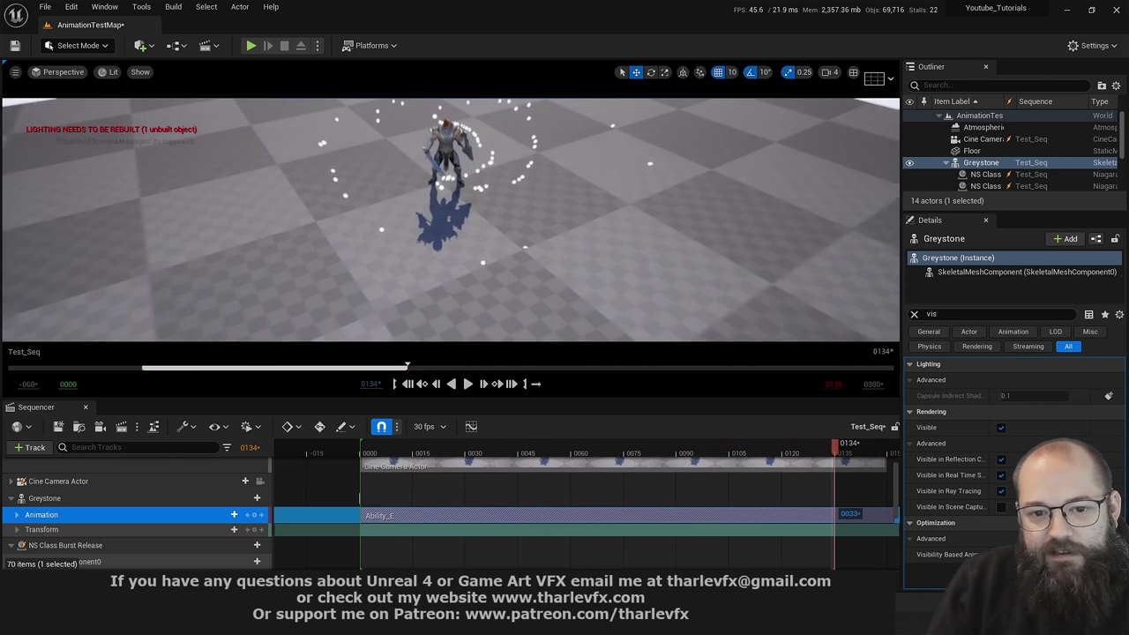
{"action": "left_click", "coordinate": [467, 385]}
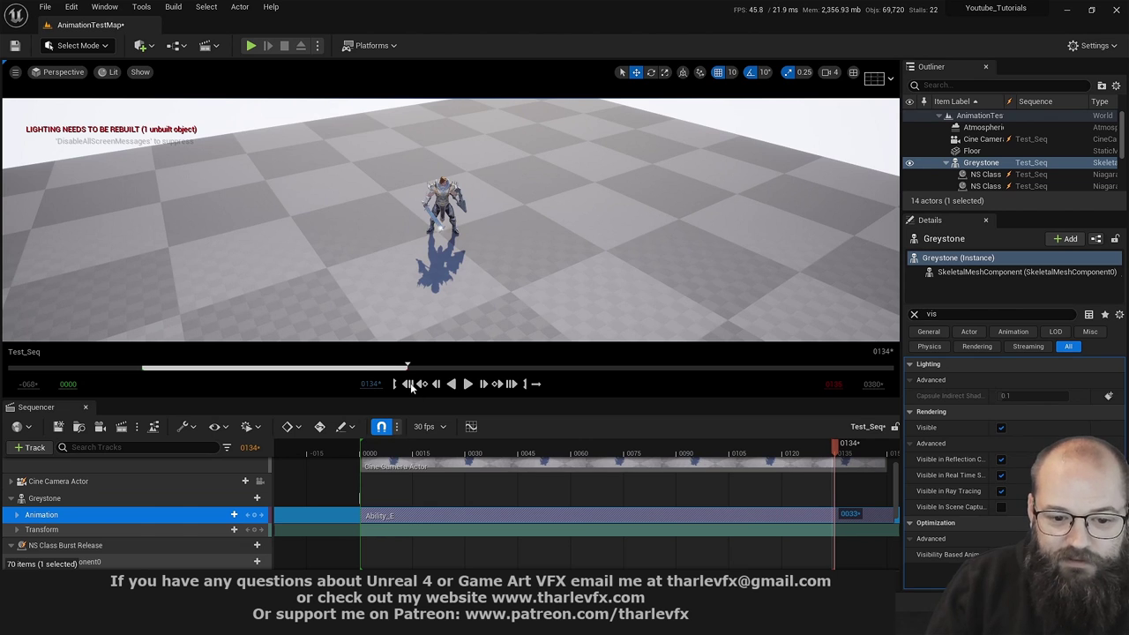
{"action": "left_click", "coordinate": [467, 383]}
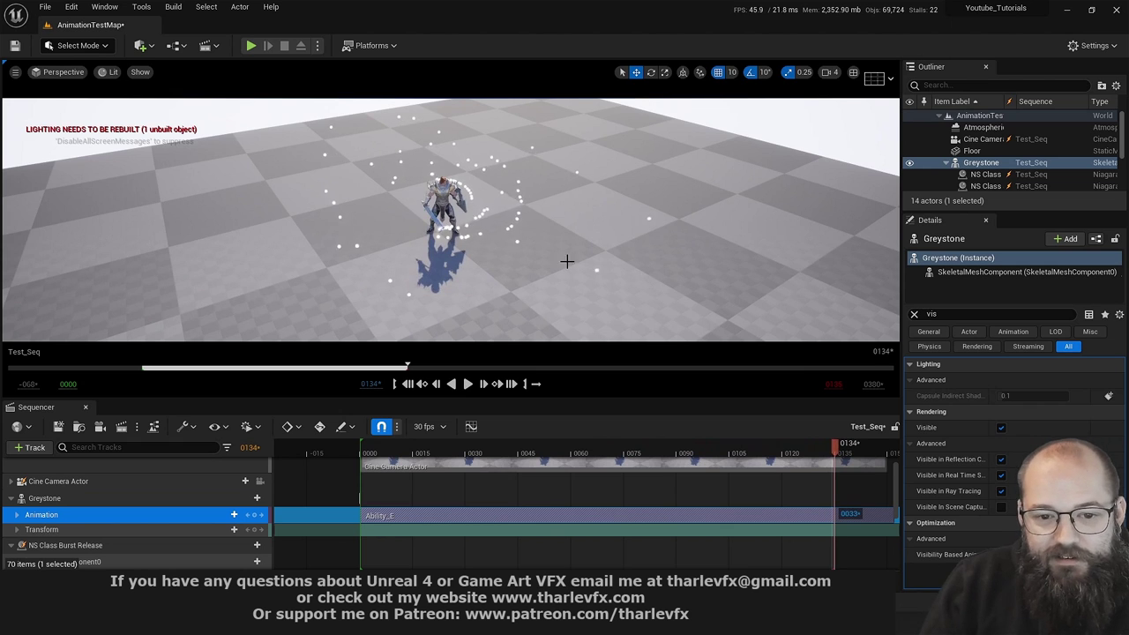
{"action": "mouse_move", "coordinate": [489, 236]}
{"action": "right_mouse_down"}
{"action": "mouse_move", "coordinate": [468, 235]}
{"action": "mouse_move", "coordinate": [481, 235]}
{"action": "right_mouse_up"}
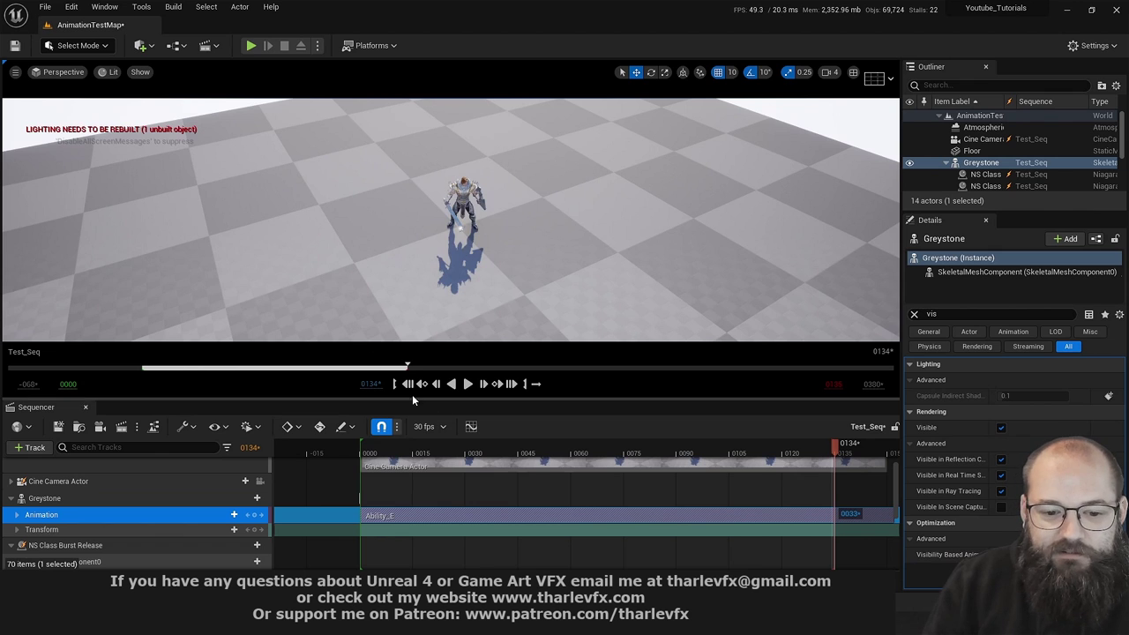
{"action": "key", "text": "Up"}
{"action": "left_click", "coordinate": [468, 384]}
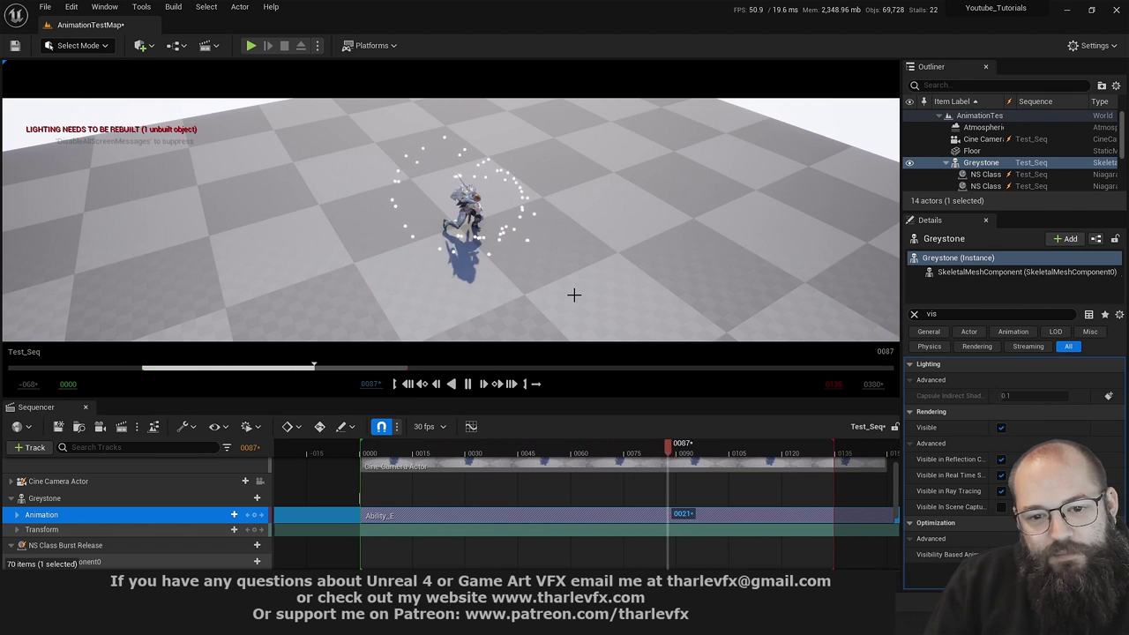
{"action": "left_click", "coordinate": [468, 384]}
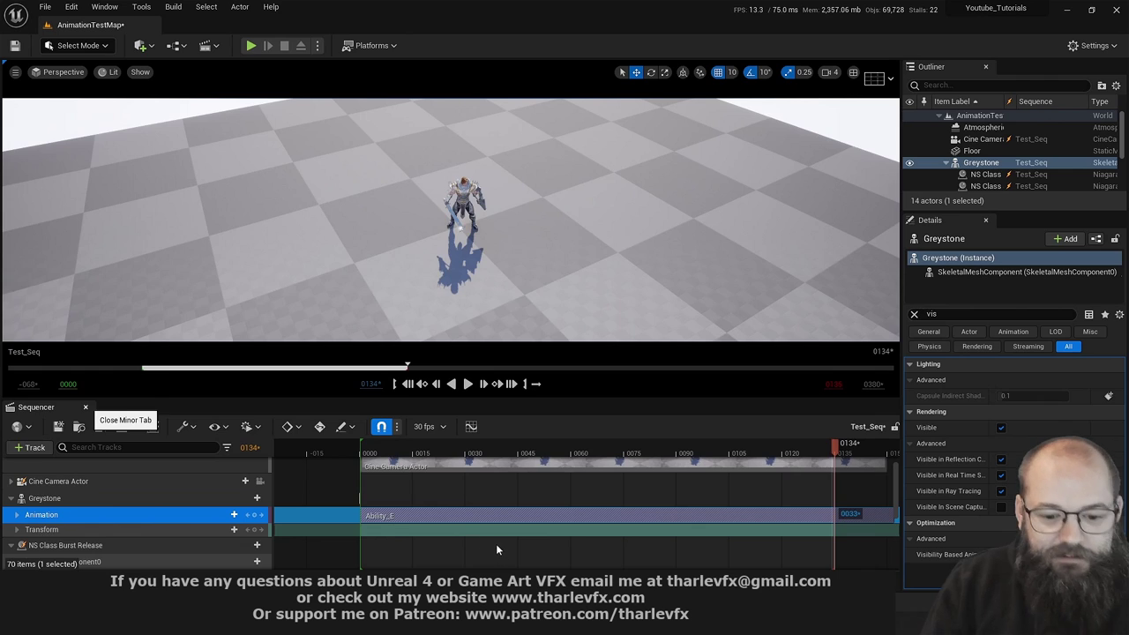
{"action": "key", "text": "ctrl+space"}
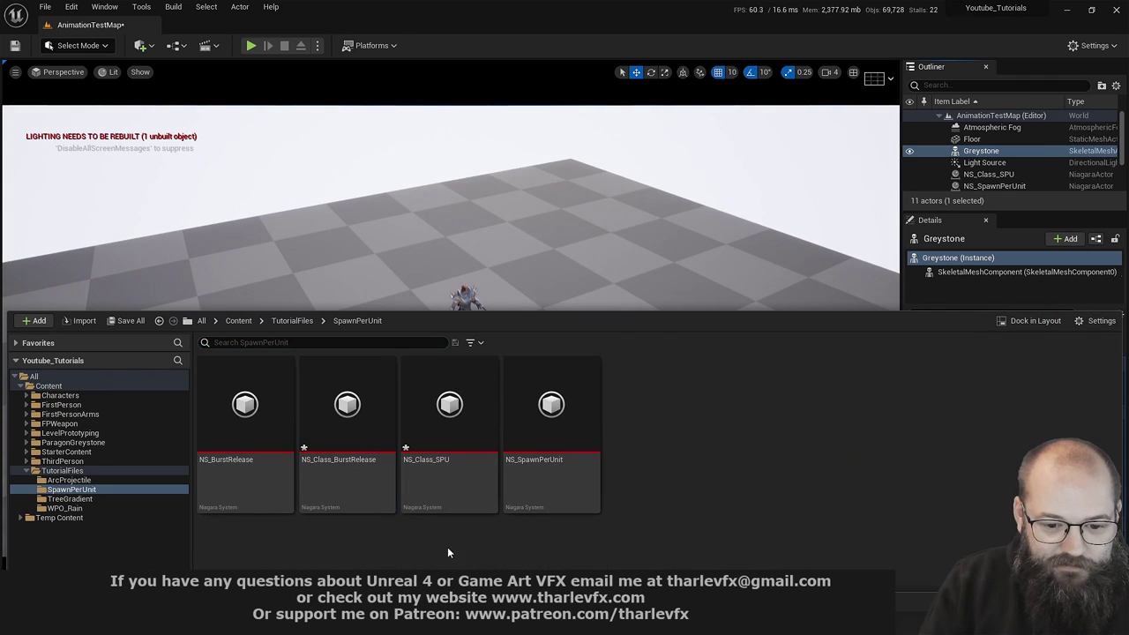
Open NS_Class_SPU and inspect the Spawn Per Unit module's Spawn Spacing setting
{"action": "double_click", "coordinate": [447, 426]}
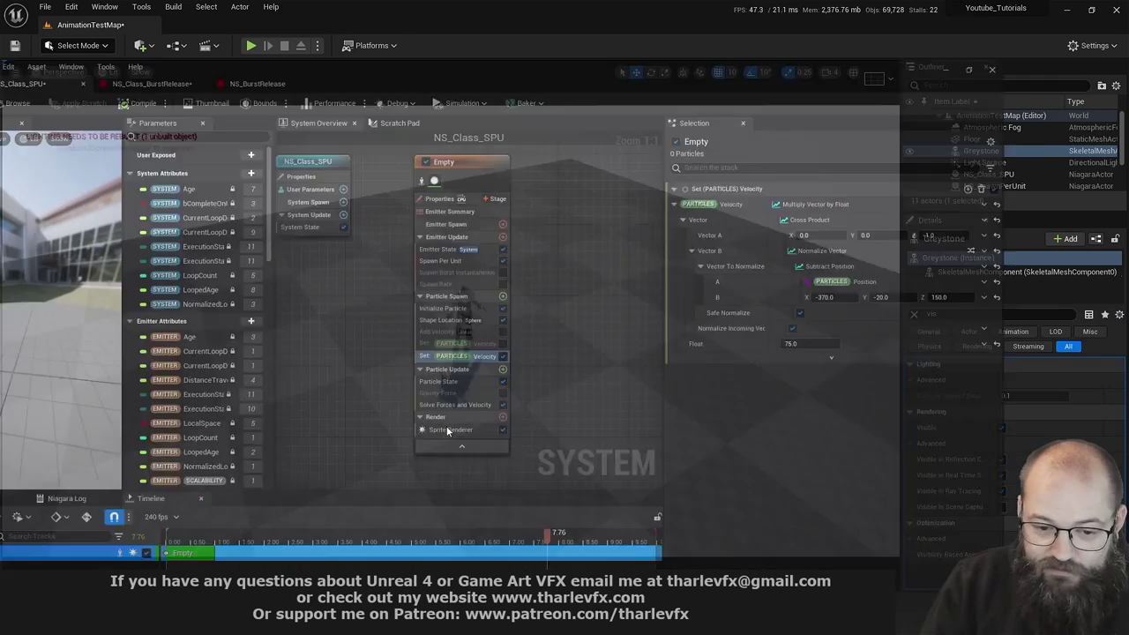
{"action": "left_click", "coordinate": [540, 214]}
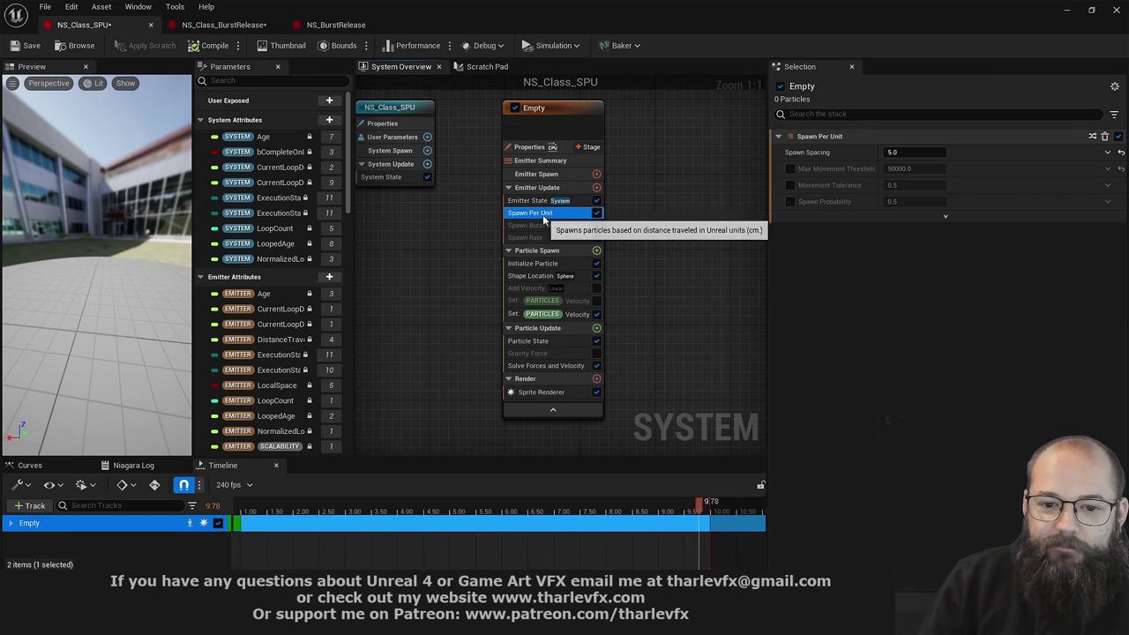
{"action": "right_click", "coordinate": [804, 155]}
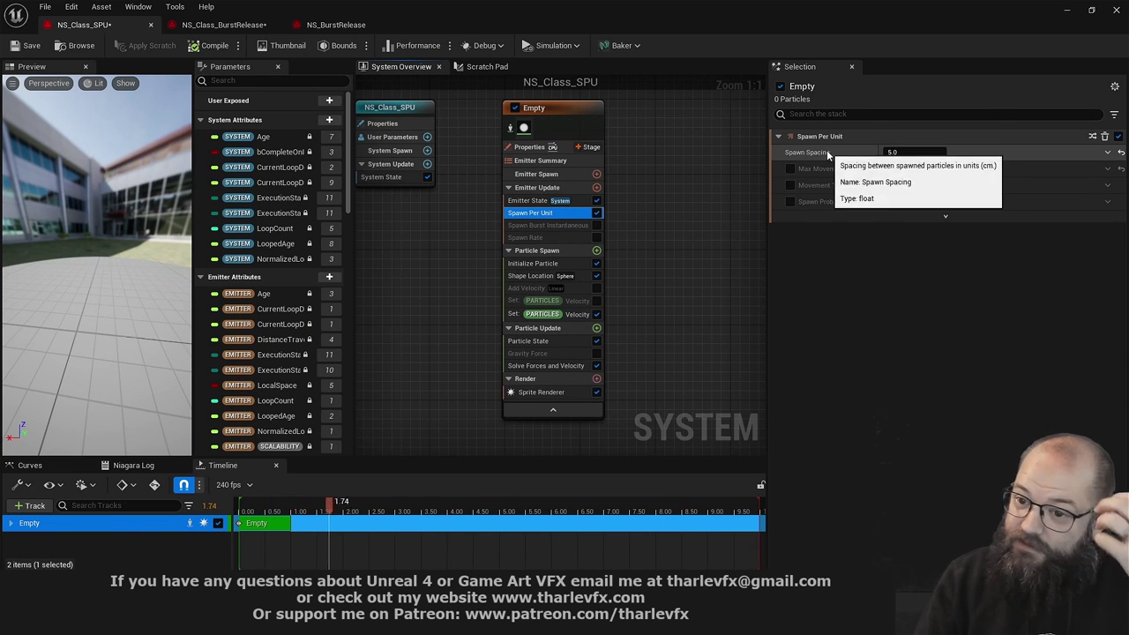
{"action": "left_click", "coordinate": [674, 295]}
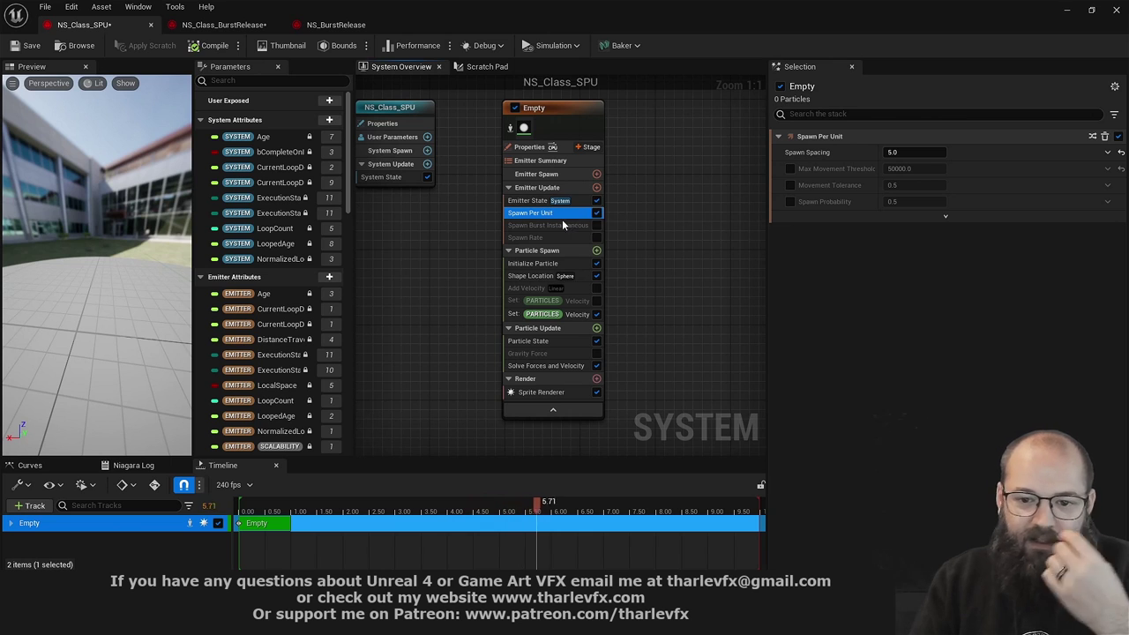
{"action": "left_click", "coordinate": [661, 315]}
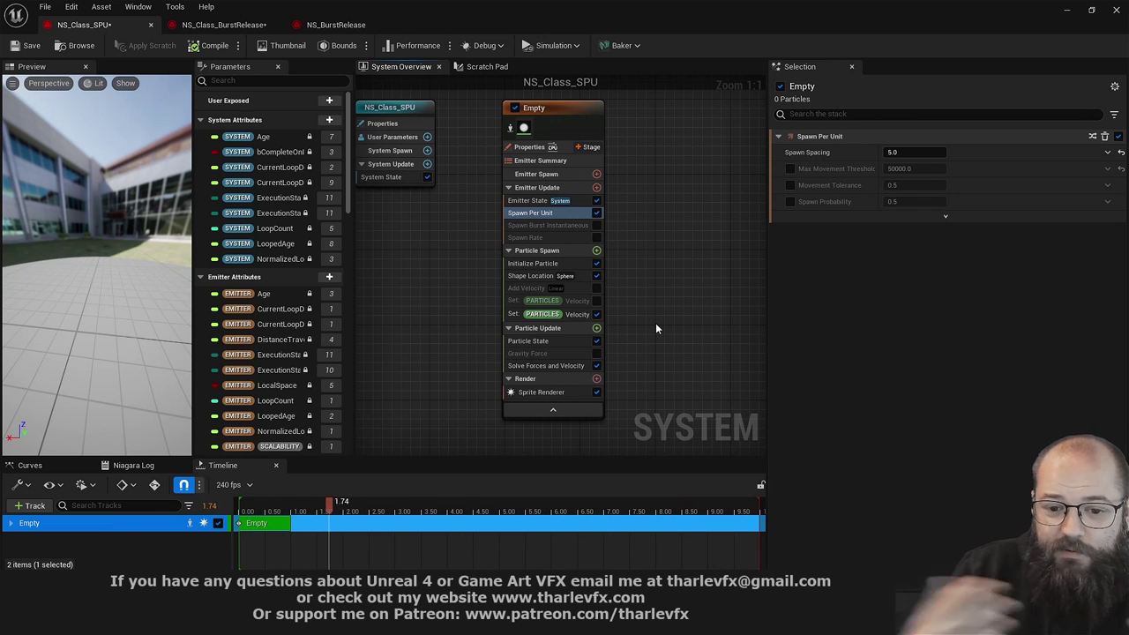
Inspect both Set Particles Velocity modules in NS_Class_SPU, then return to NS_Class_BurstRelease
{"action": "left_click", "coordinate": [578, 301]}
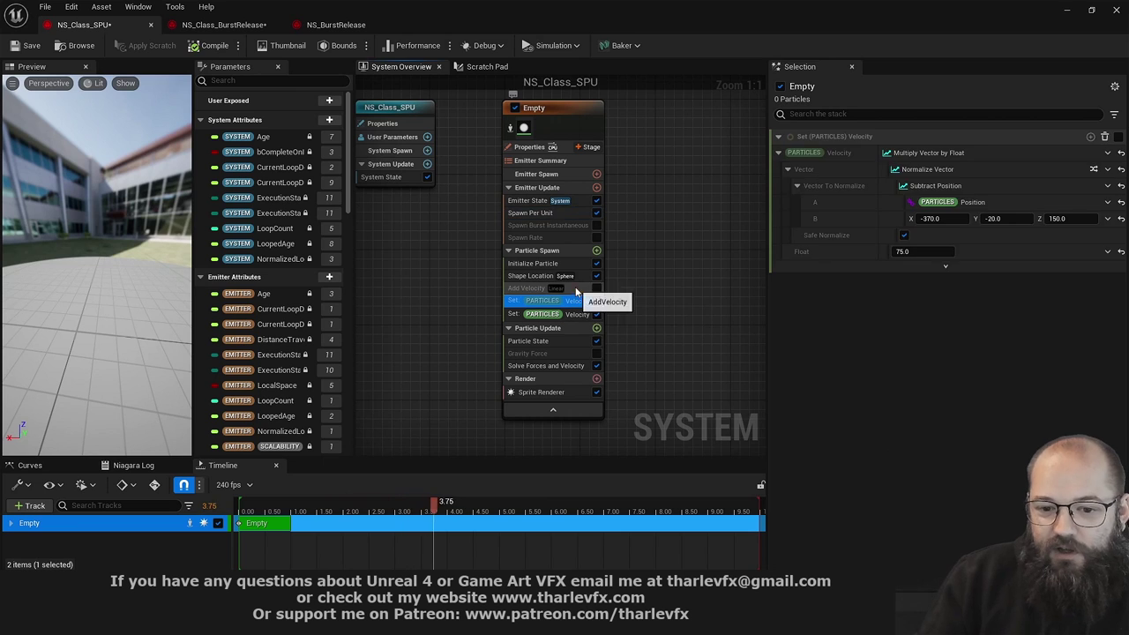
{"action": "left_click", "coordinate": [577, 314]}
{"action": "left_click", "coordinate": [583, 300]}
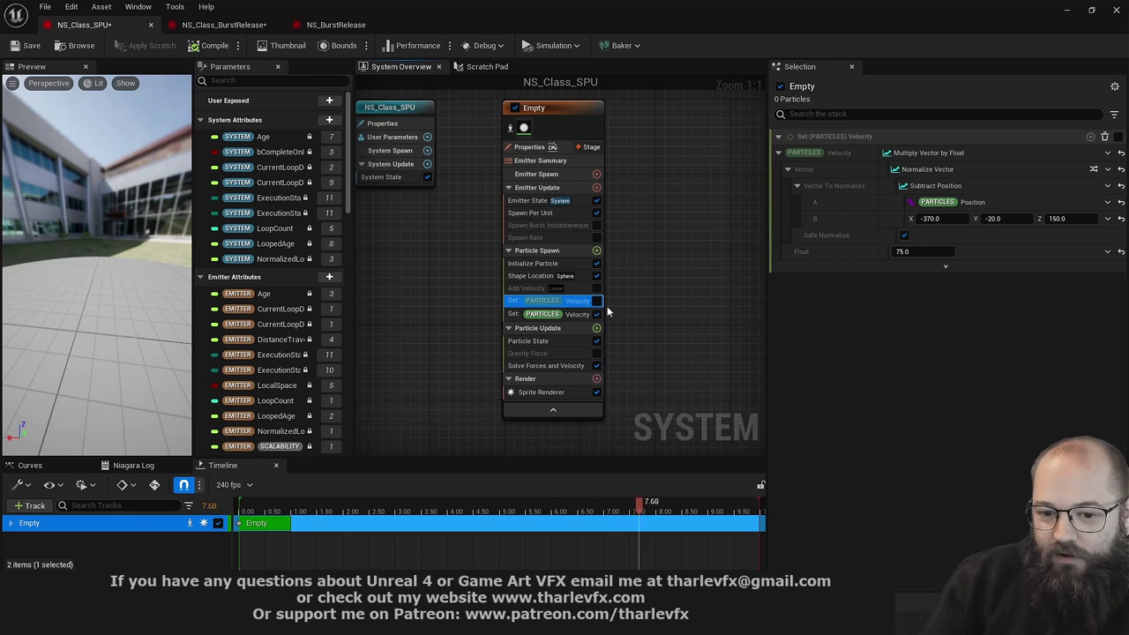
{"action": "left_click", "coordinate": [578, 314]}
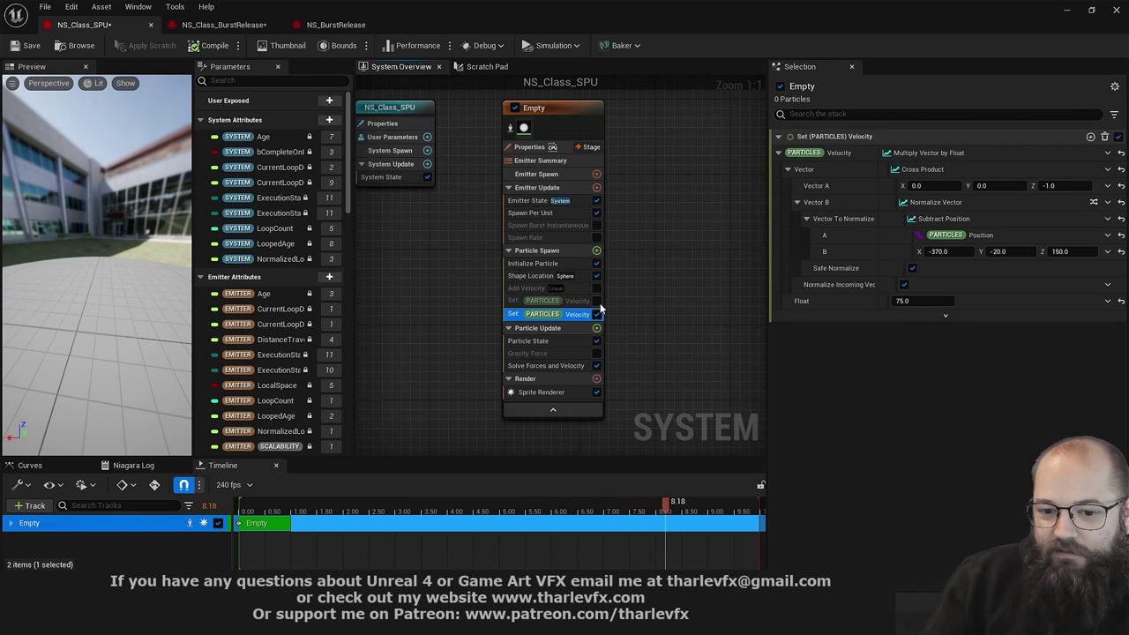
{"action": "left_click", "coordinate": [662, 326]}
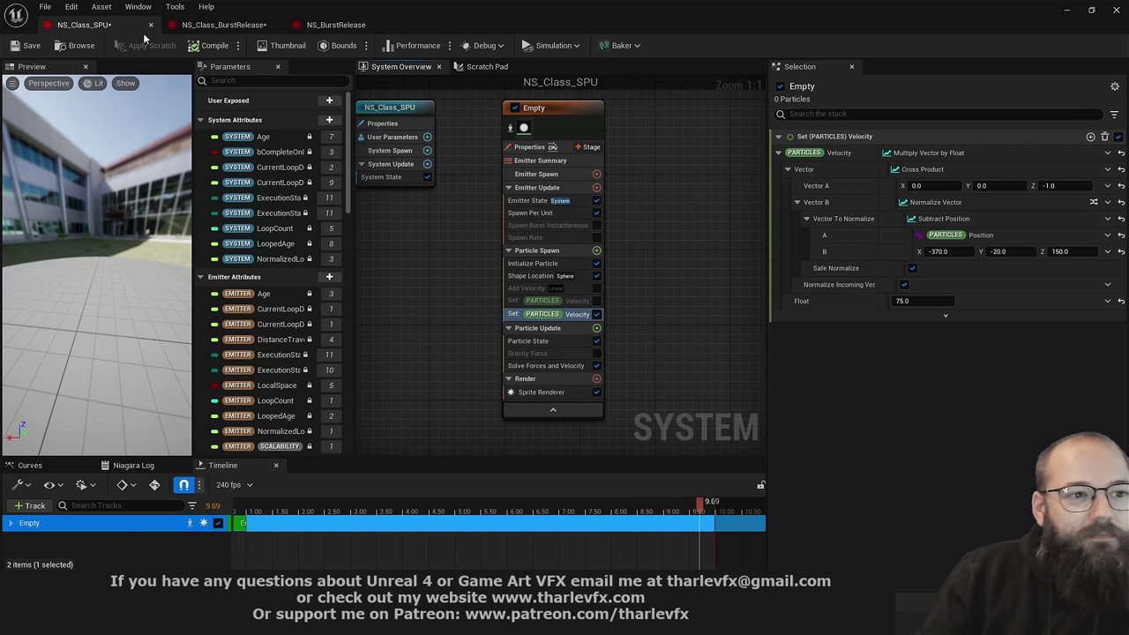
{"action": "left_click", "coordinate": [223, 25]}
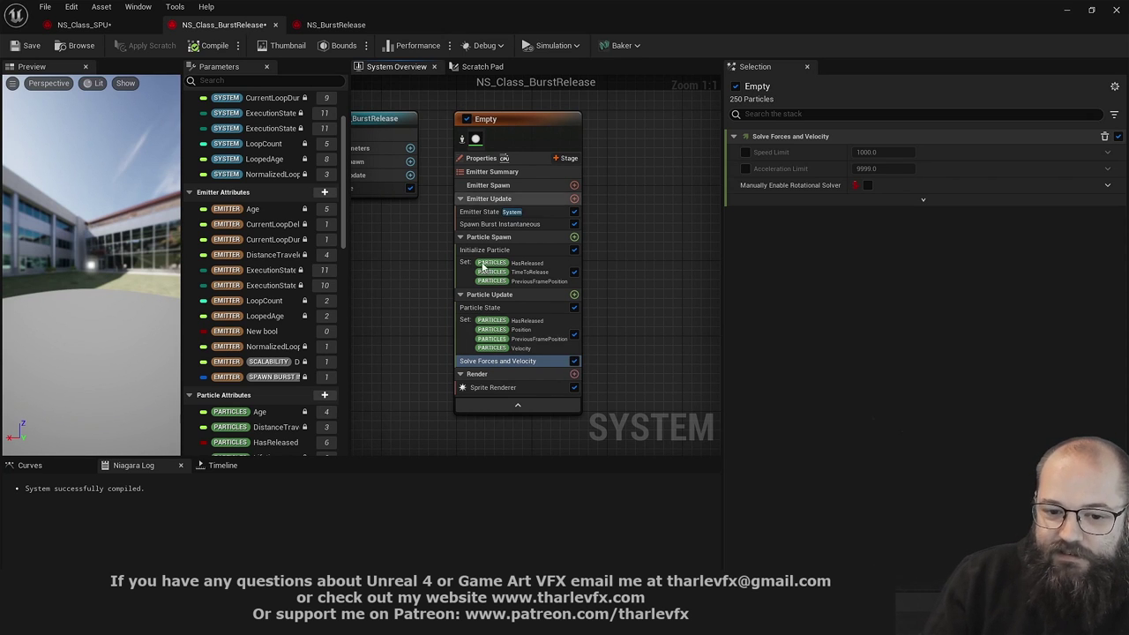
Review the spawn and Particle Update Set modules in NS_Class_BurstRelease
{"action": "left_click", "coordinate": [540, 277]}
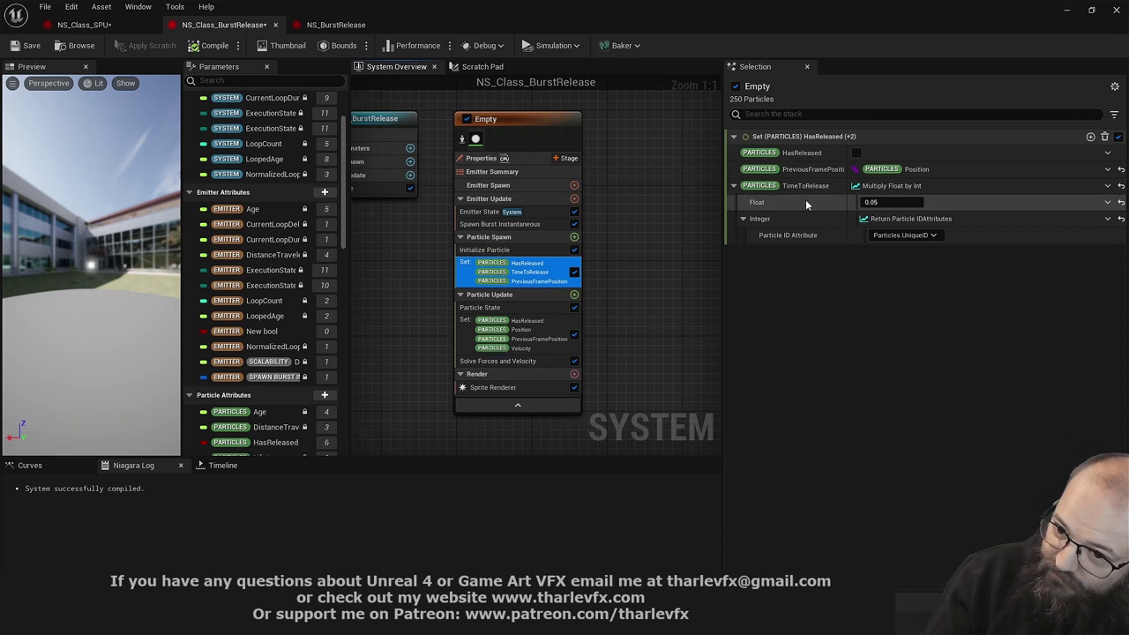
{"action": "left_click", "coordinate": [534, 335]}
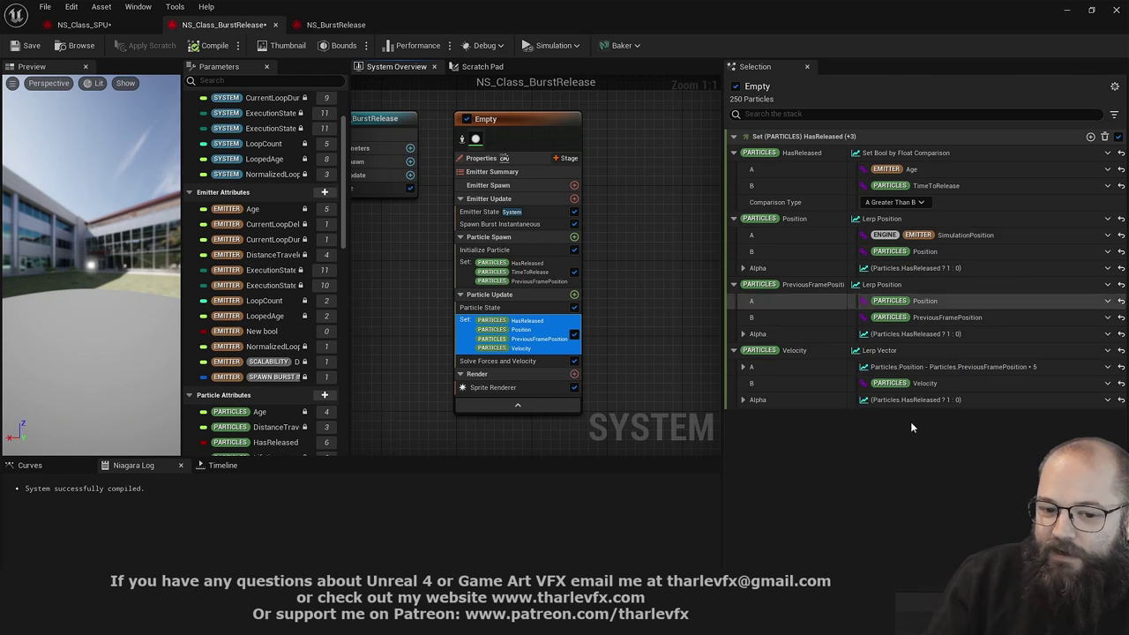
{"action": "left_click", "coordinate": [667, 341]}
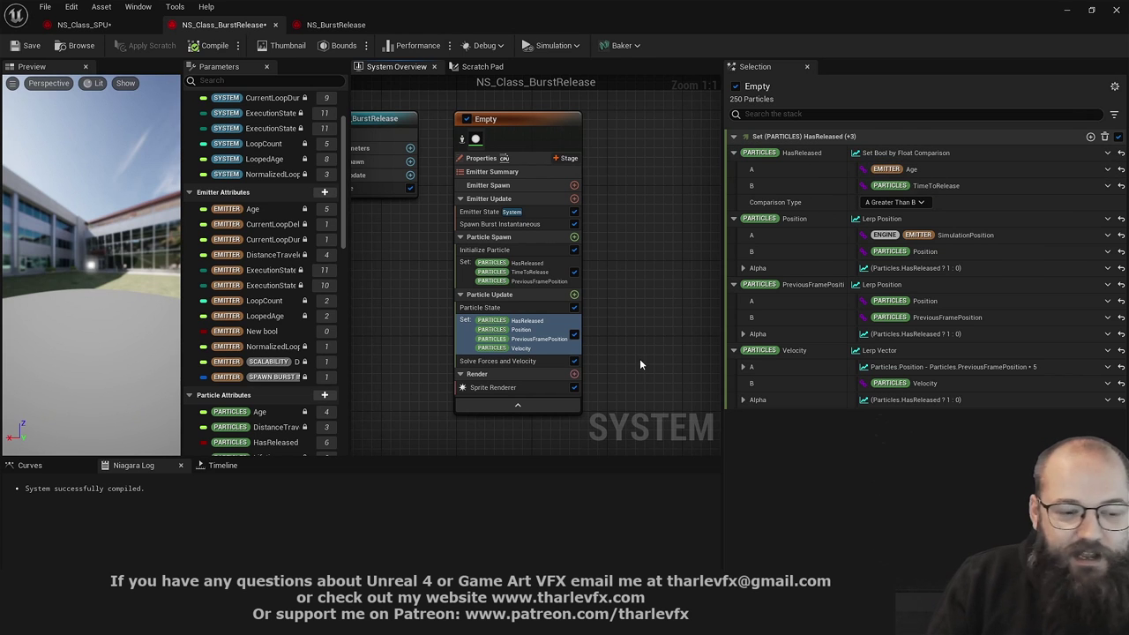
Open Test_Seq from the Cinematics list and play it from frame 0000, pausing at 0055
{"action": "left_click", "coordinate": [1065, 11]}
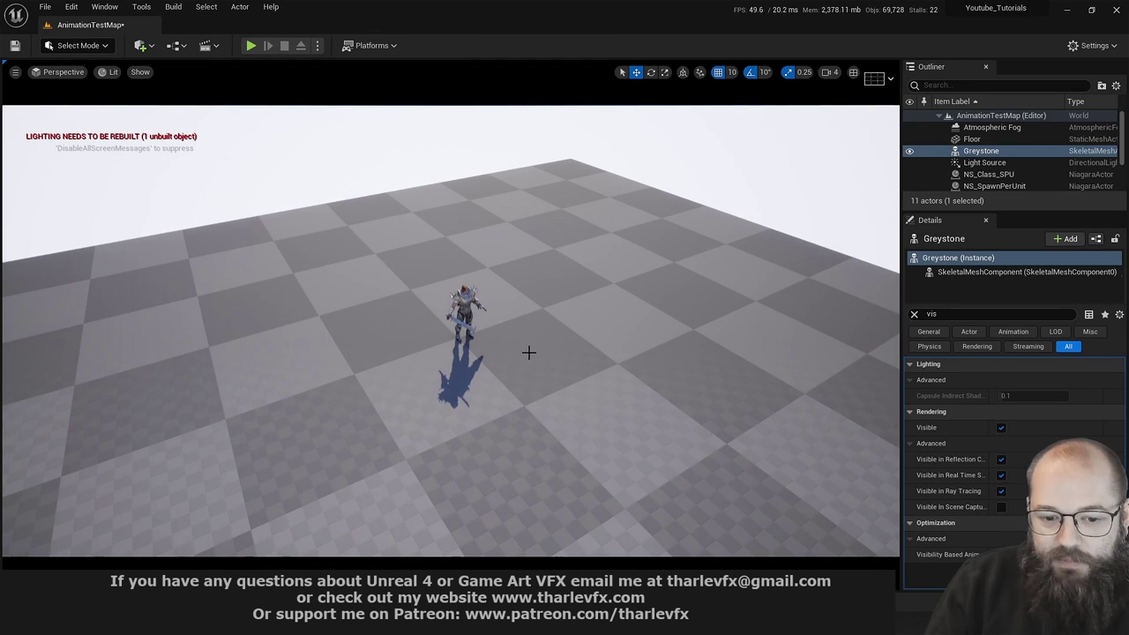
{"action": "left_click", "coordinate": [206, 45]}
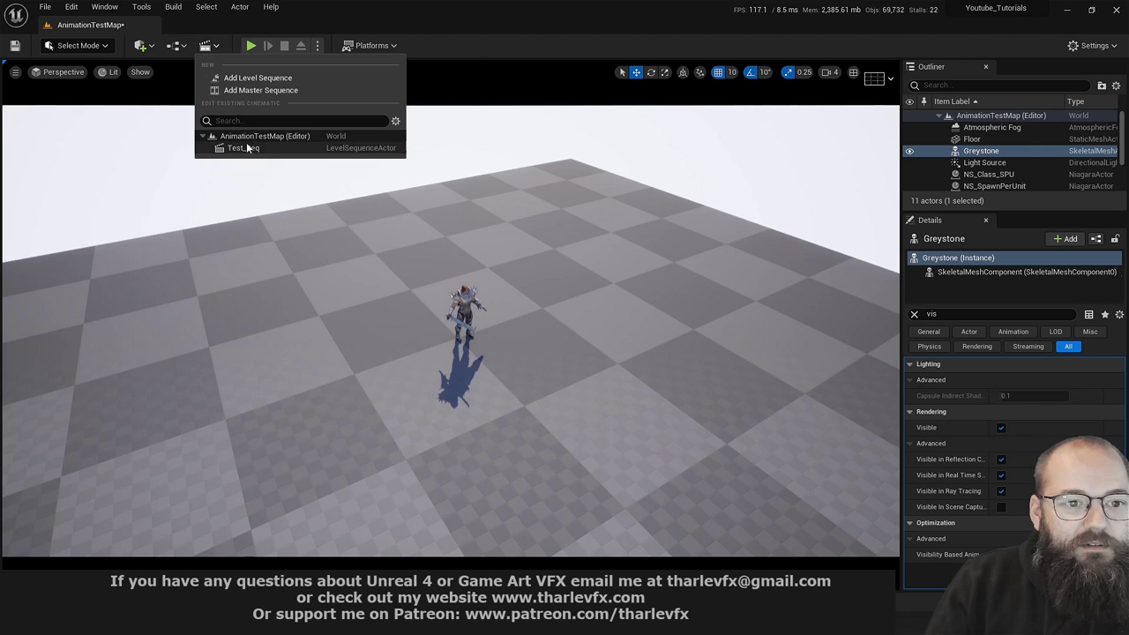
{"action": "left_click", "coordinate": [243, 149]}
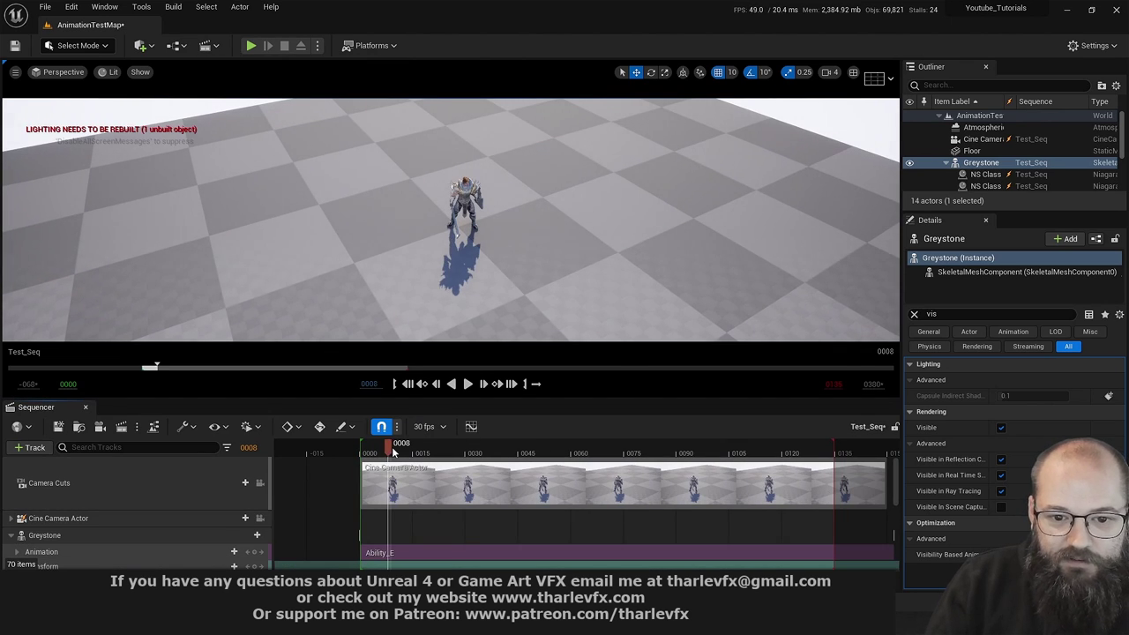
{"action": "left_click", "coordinate": [406, 386]}
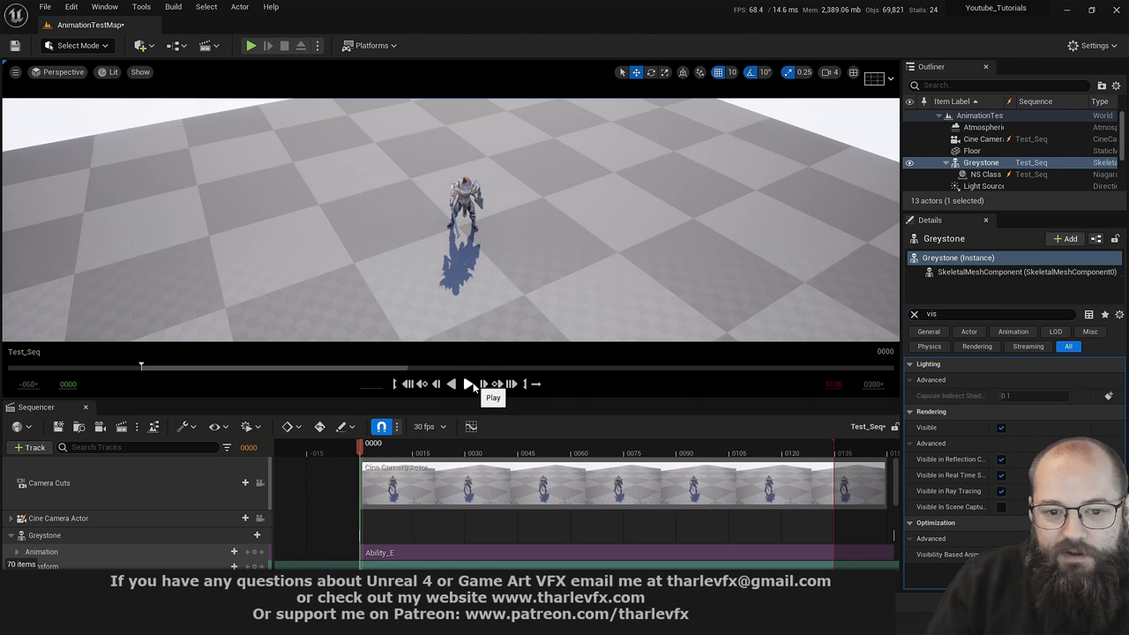
{"action": "left_click", "coordinate": [468, 384]}
{"action": "left_click", "coordinate": [468, 384]}
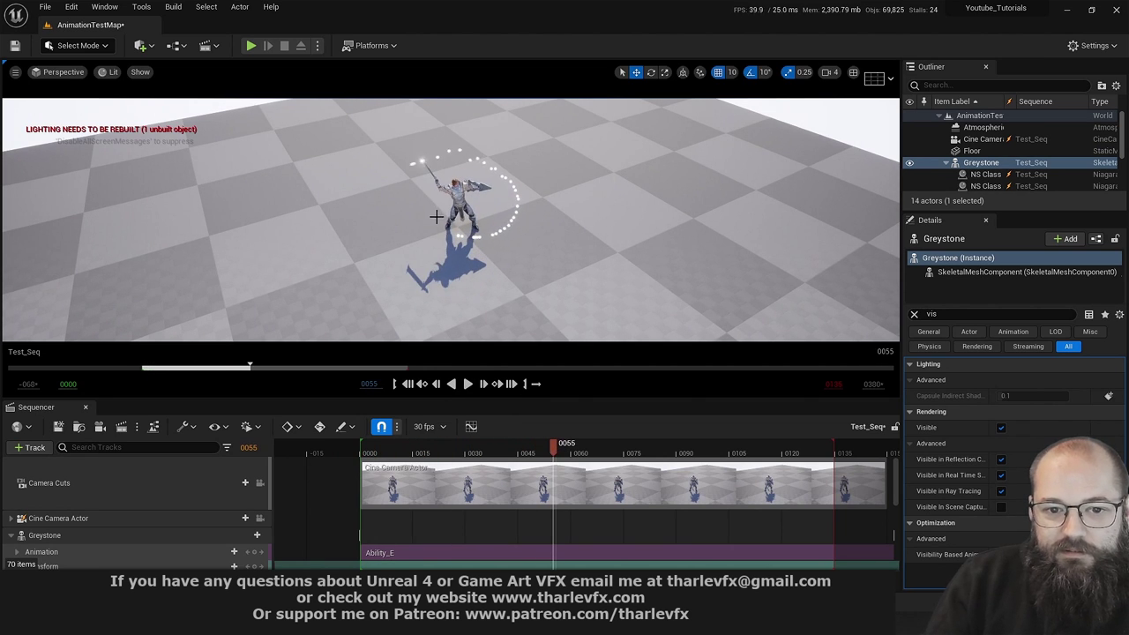
{"action": "right_click_drag", "start_coordinate": [491, 258], "coordinate": [491, 259]}
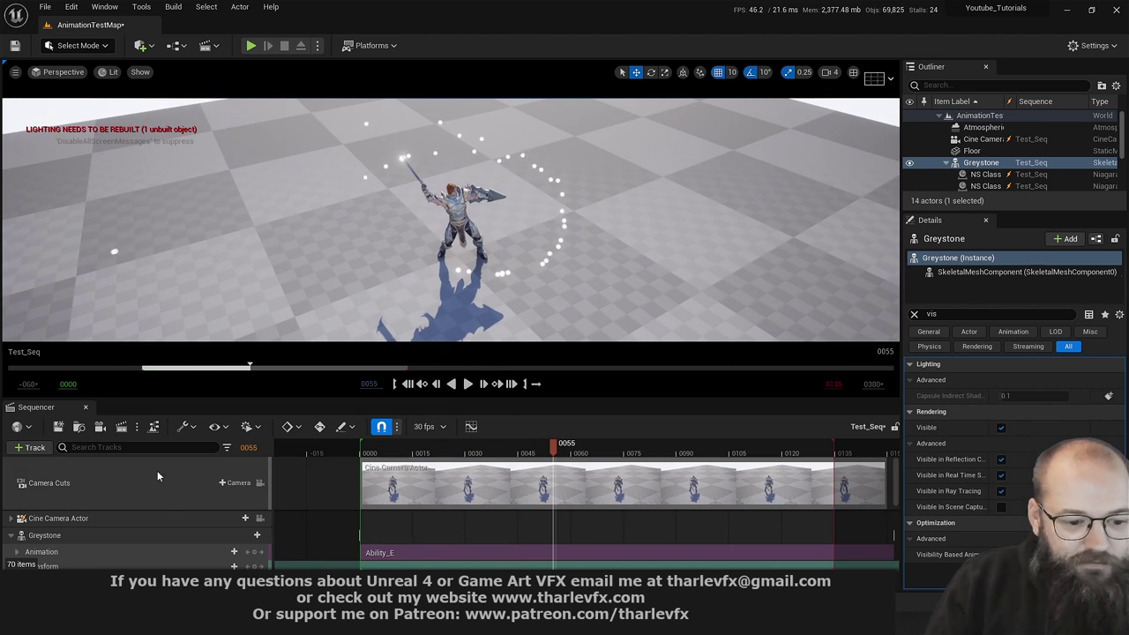
{"action": "key", "text": "alt+Tab"}
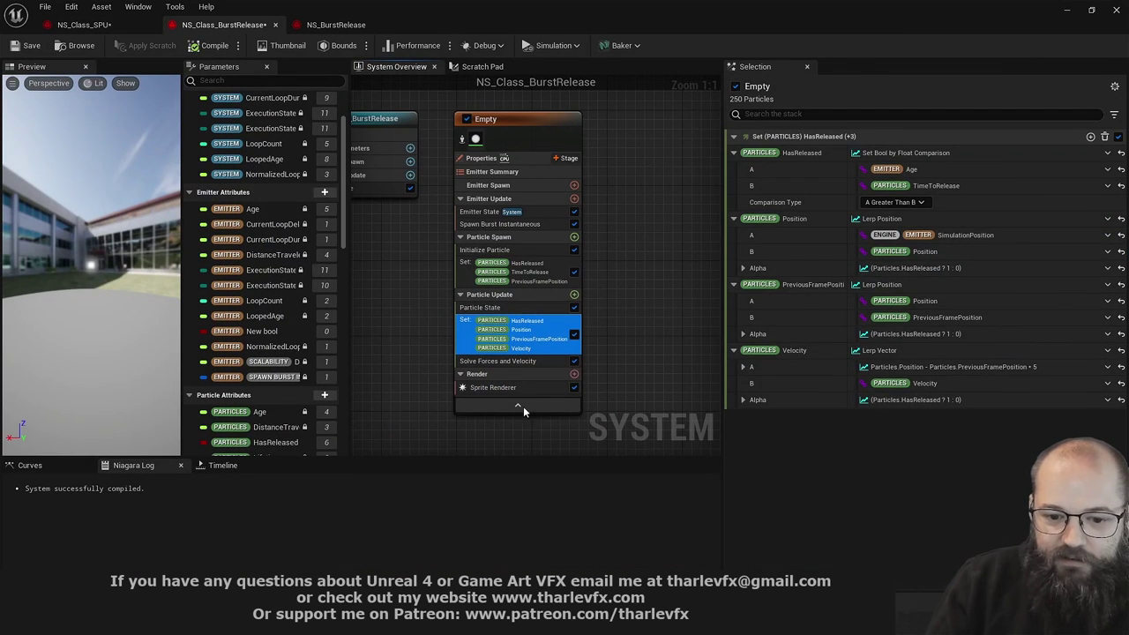
Check that the sprite renderer's Renderer Visibility Tag Binding reads Particles VisibilityTag
{"action": "left_click", "coordinate": [519, 387]}
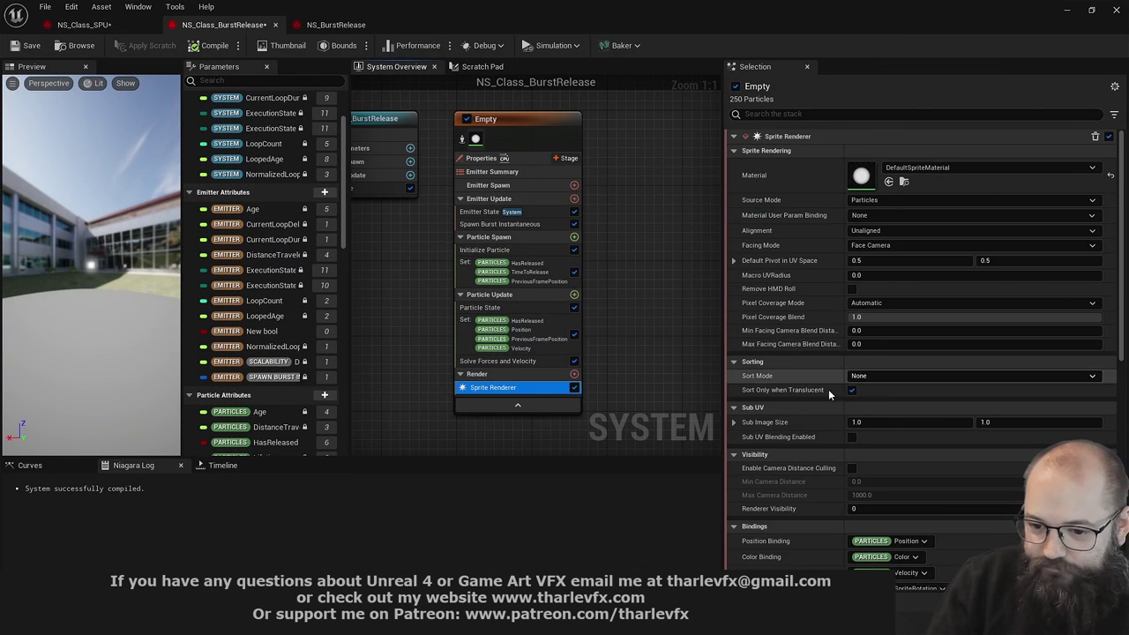
{"action": "scroll", "coordinate": [791, 400], "scroll_direction": "down", "scroll_amount": 10}
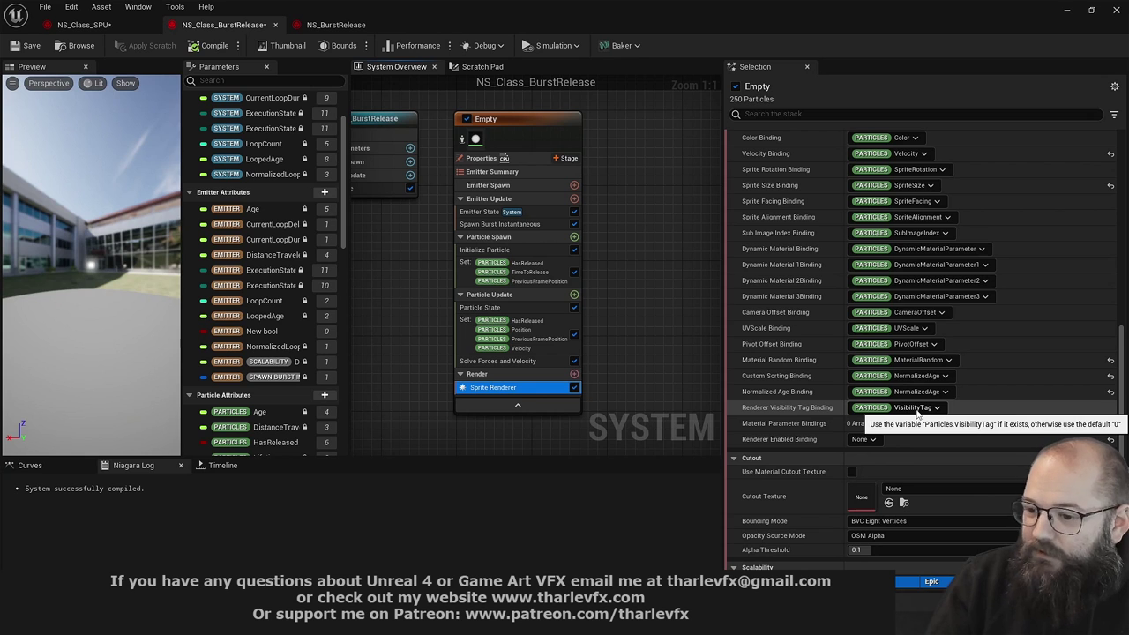
{"action": "scroll", "coordinate": [809, 353], "scroll_direction": "up", "scroll_amount": 10}
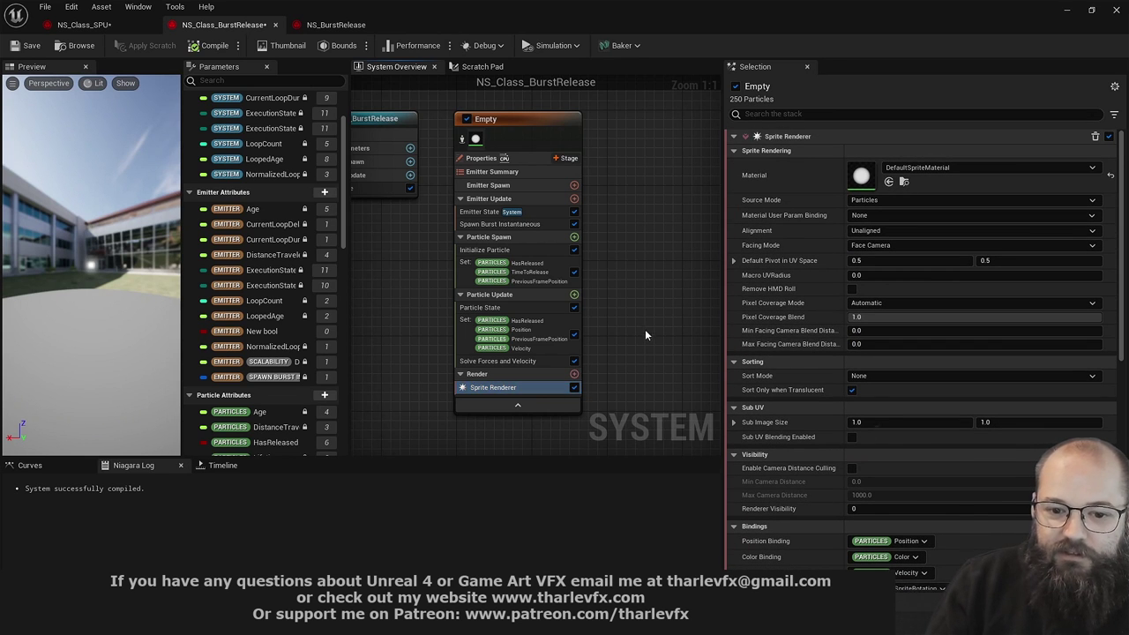
Search the Particle Update Set module's add-parameter list for 'set' entries
{"action": "left_click", "coordinate": [529, 330]}
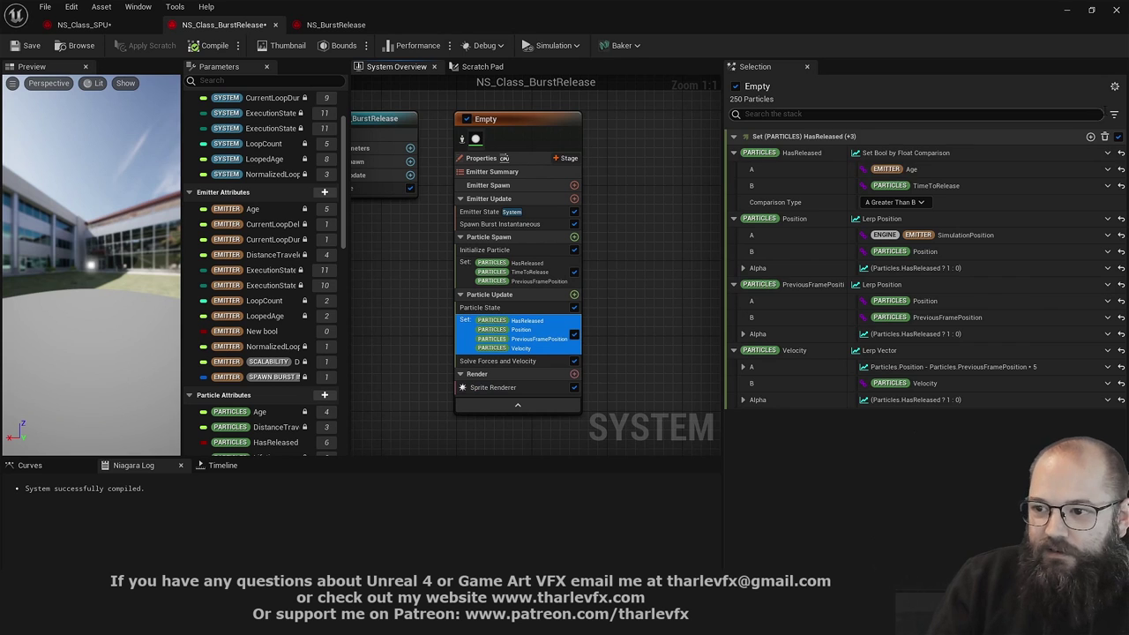
{"action": "left_click", "coordinate": [1091, 137]}
{"action": "type", "text": "set vi"}
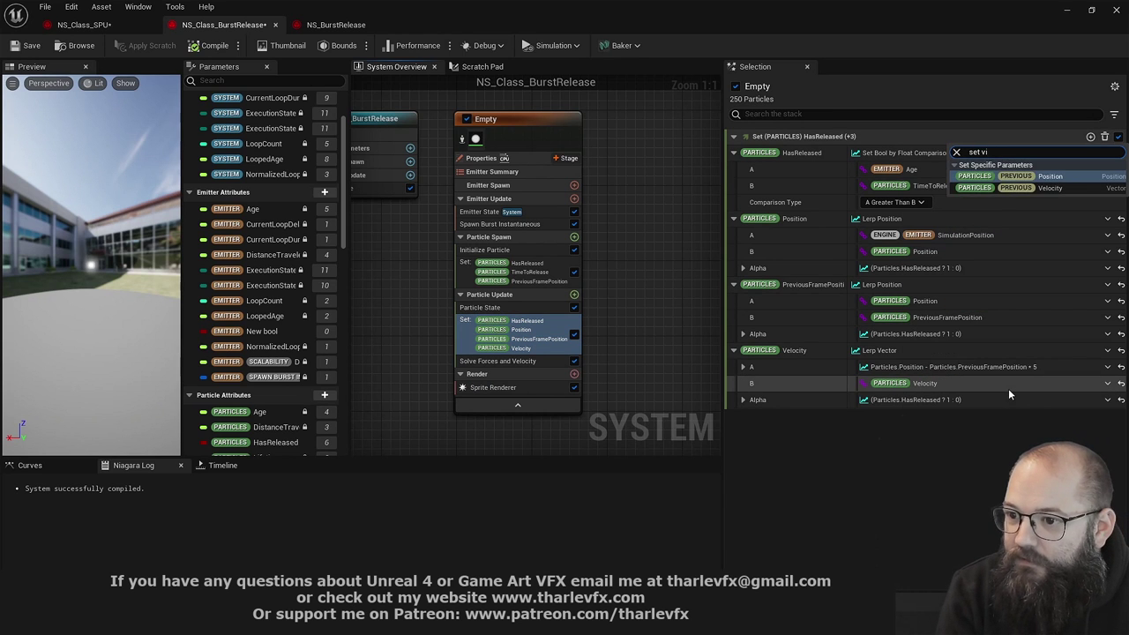
{"action": "key", "text": "BackSpace"}
{"action": "key", "text": "BackSpace"}
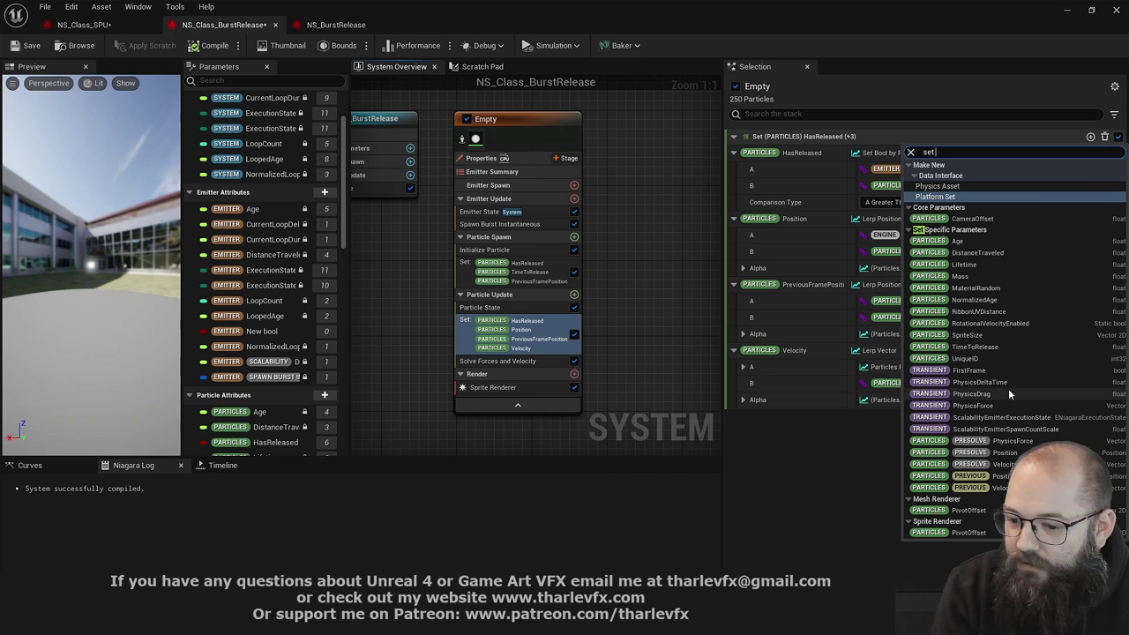
Recheck the sprite renderer's bindings, then reselect the Particle Update Set module
{"action": "left_click", "coordinate": [544, 391]}
{"action": "scroll", "coordinate": [935, 481], "scroll_direction": "down", "scroll_amount": 10}
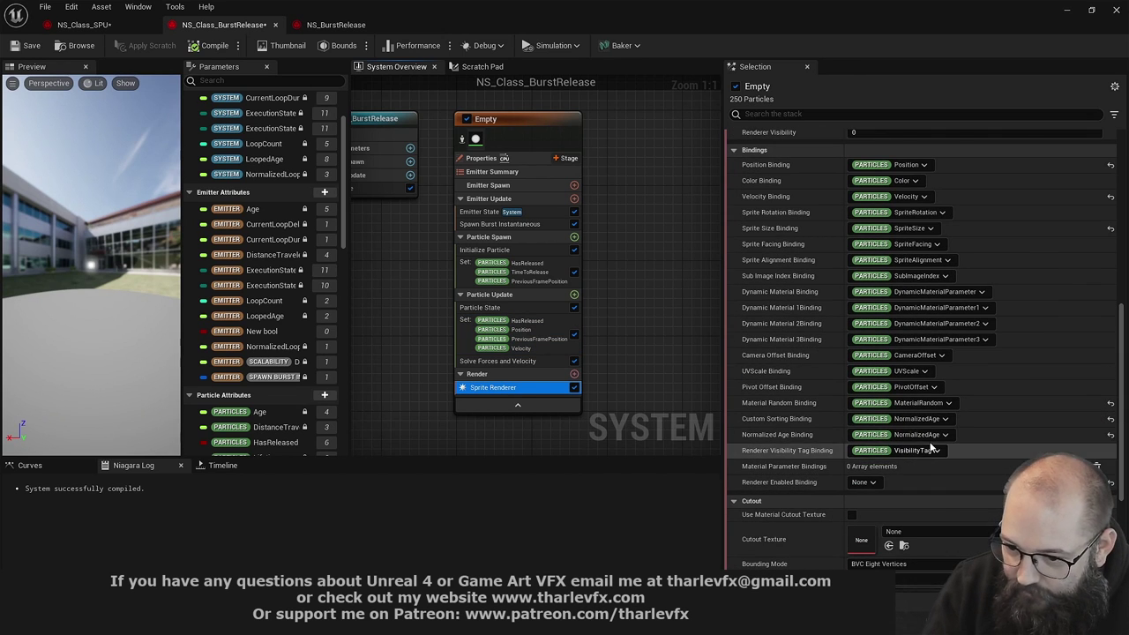
{"action": "left_click", "coordinate": [514, 338]}
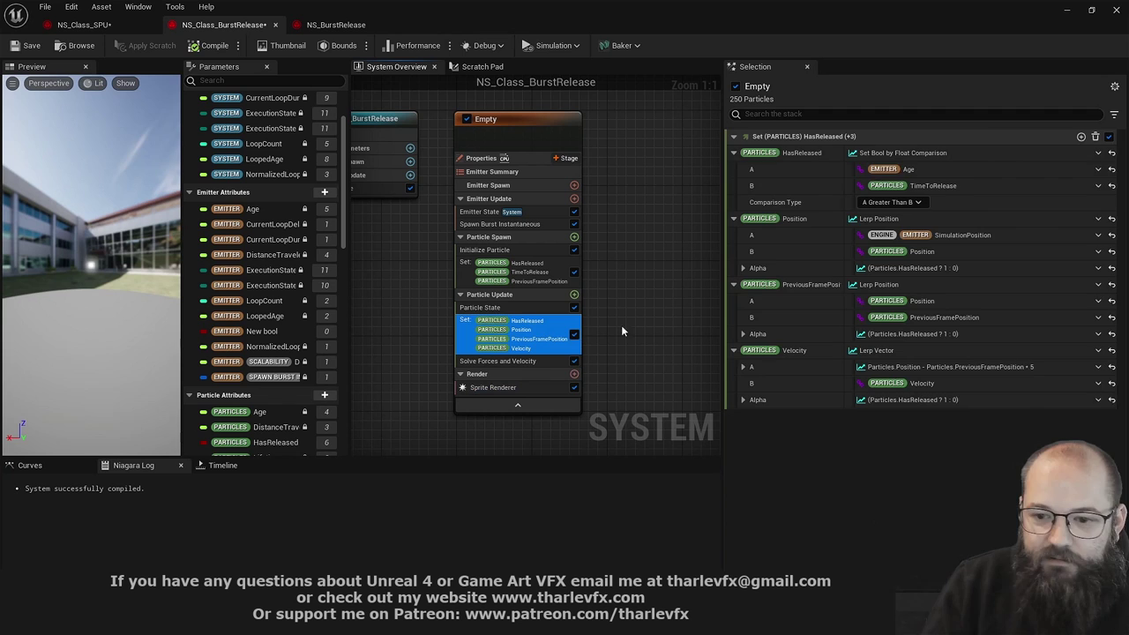
Add VisibilityTag to the Set module and drive it with Make Custom Int from Bool
{"action": "left_click", "coordinate": [1081, 136]}
{"action": "type", "text": "vis"}
{"action": "key", "text": "Return"}
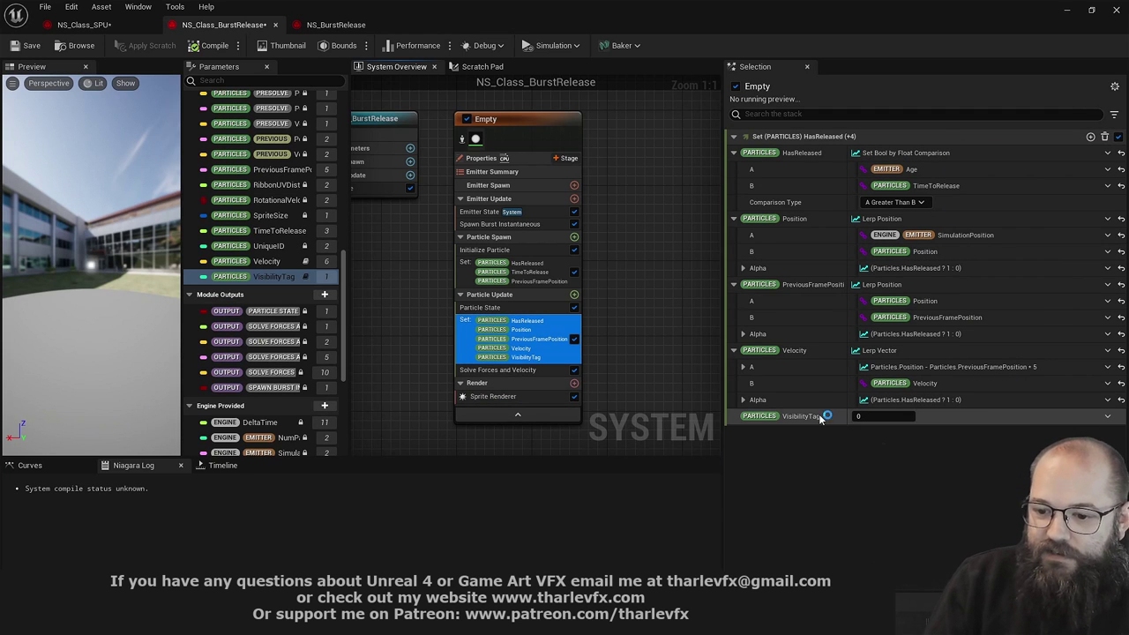
{"action": "left_click", "coordinate": [882, 417]}
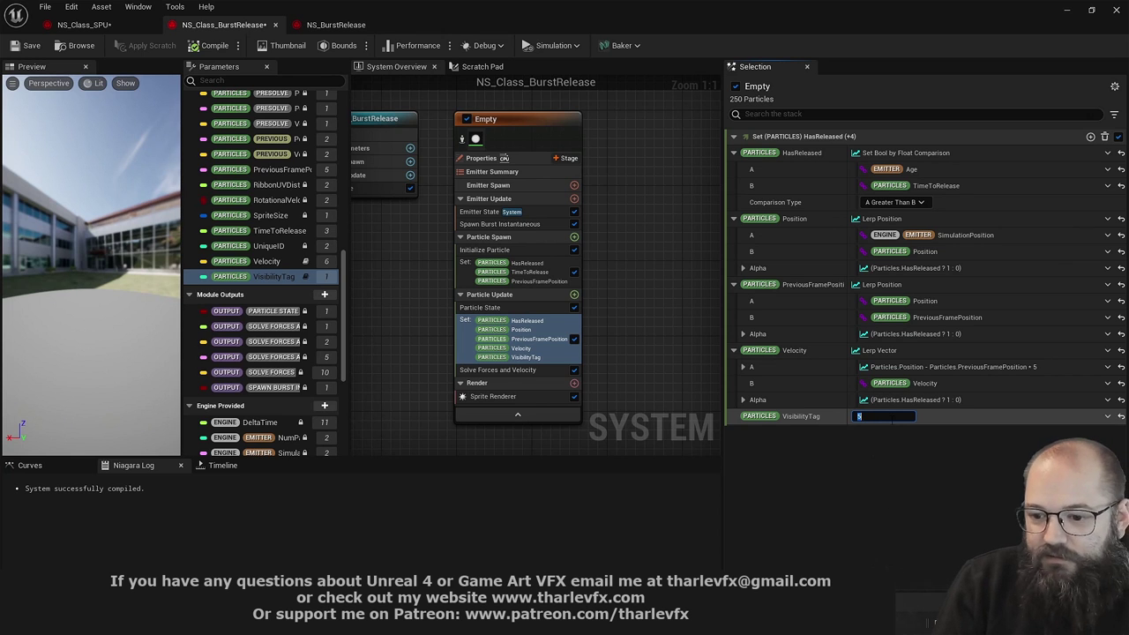
{"action": "left_click", "coordinate": [1107, 416]}
{"action": "type", "text": "bool"}
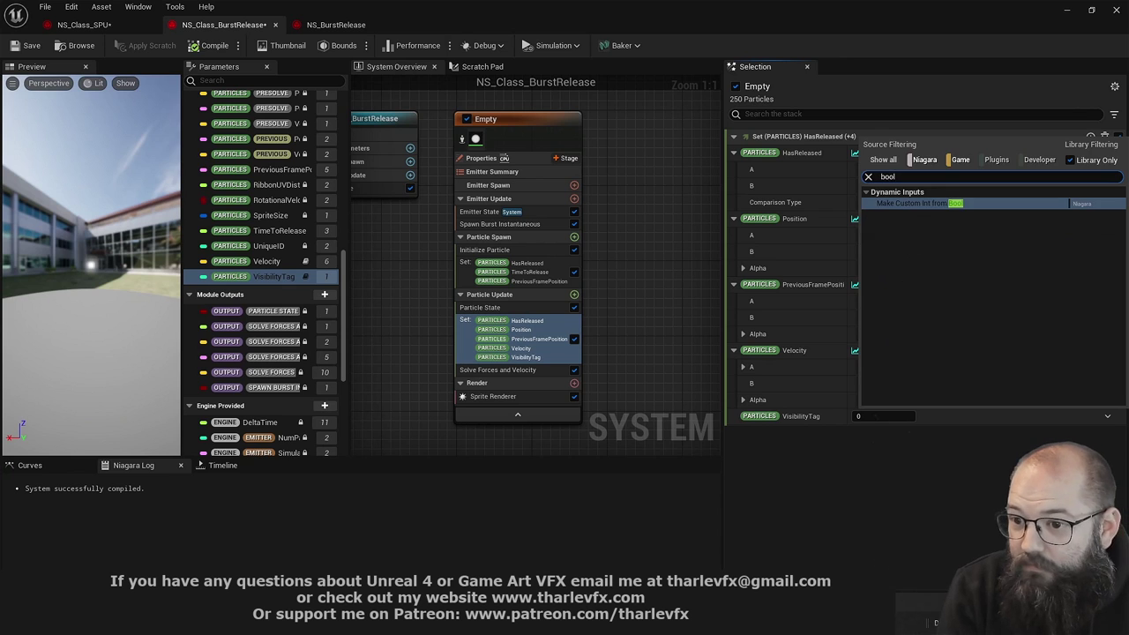
{"action": "key", "text": "Return"}
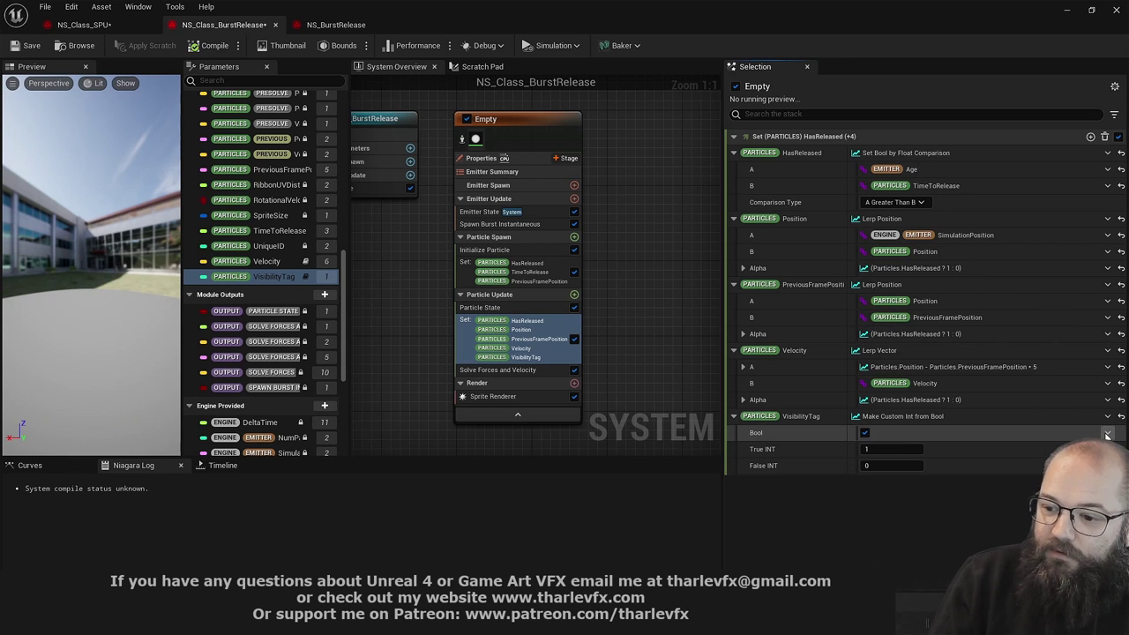
Feed Particles HasReleased into the Bool input, with True INT 0 and False INT 1
{"action": "left_click", "coordinate": [1108, 153]}
{"action": "type", "text": "hasre"}
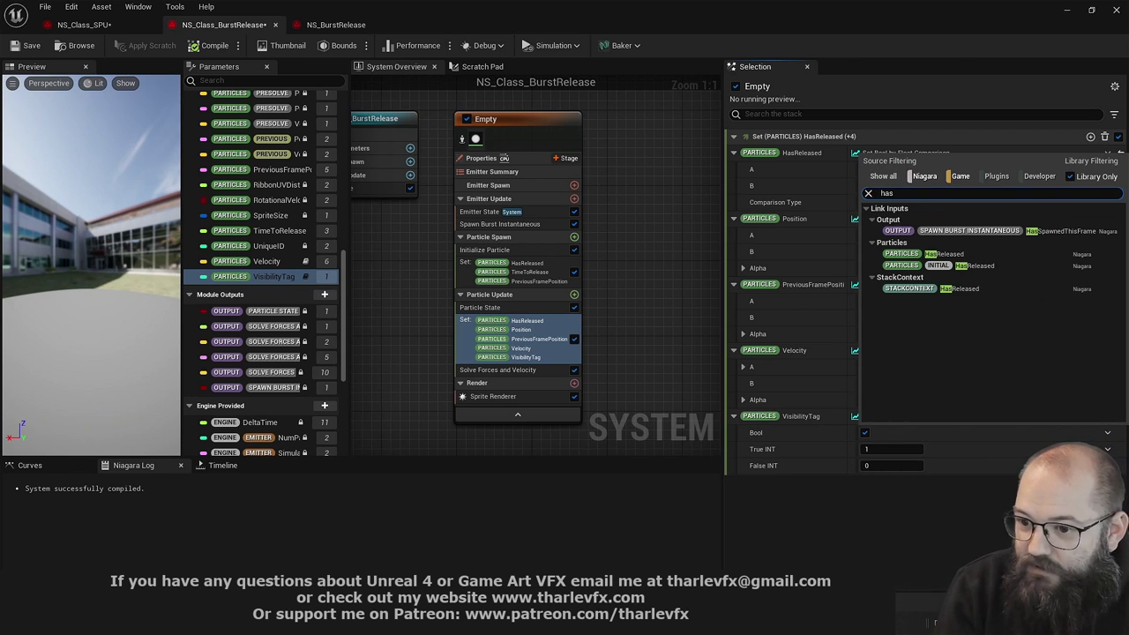
{"action": "left_click", "coordinate": [935, 230]}
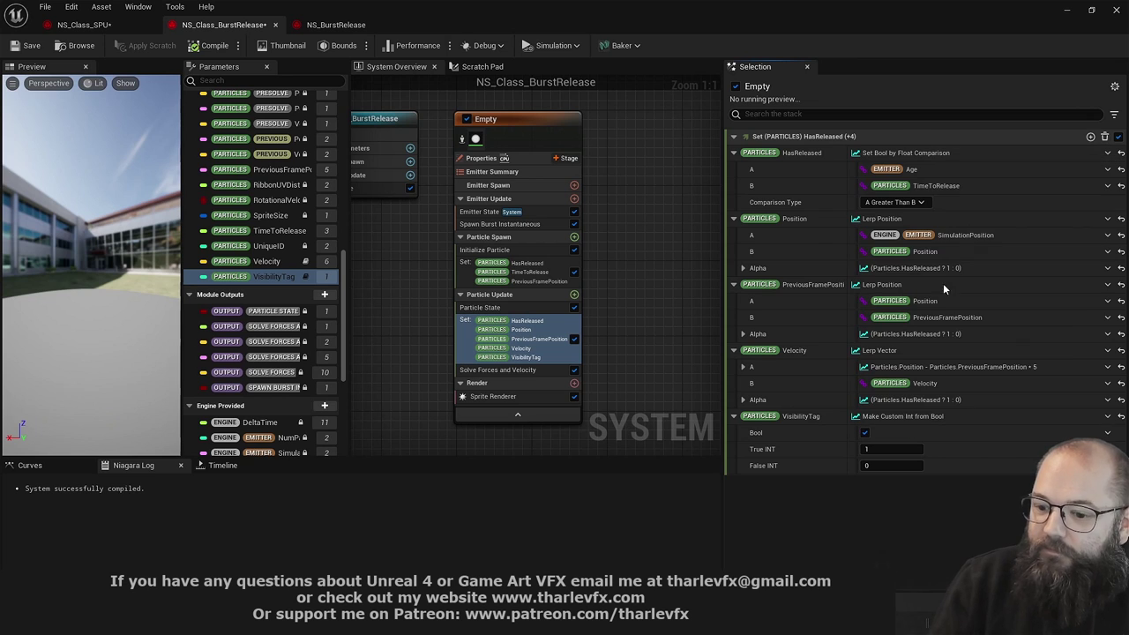
{"action": "left_click", "coordinate": [891, 449]}
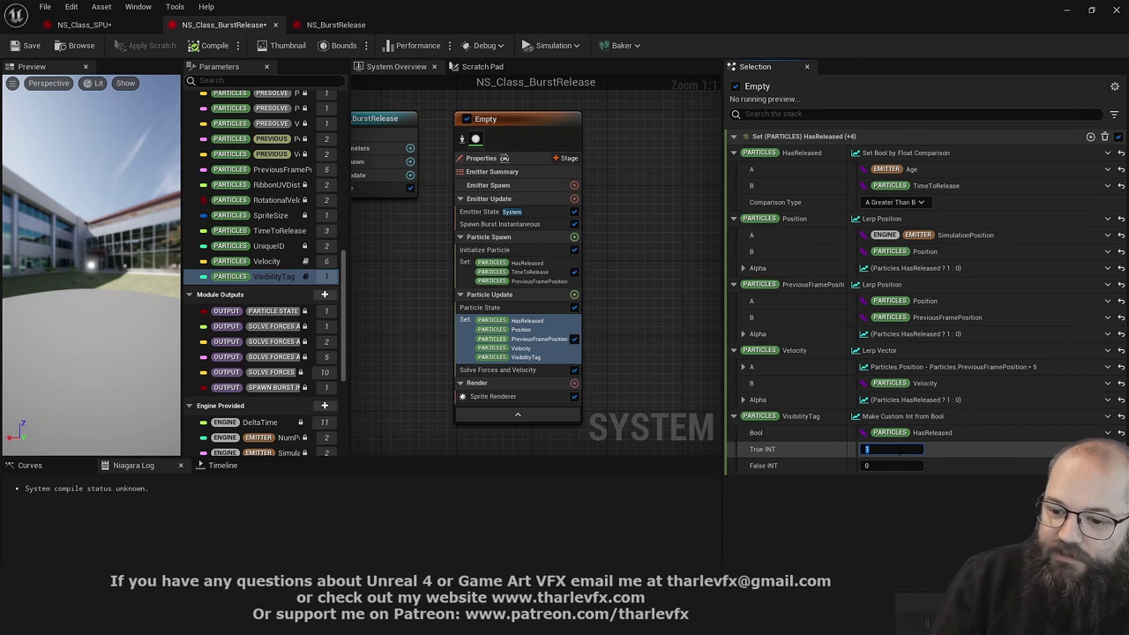
{"action": "key", "text": "Tab"}
{"action": "type", "text": "1"}
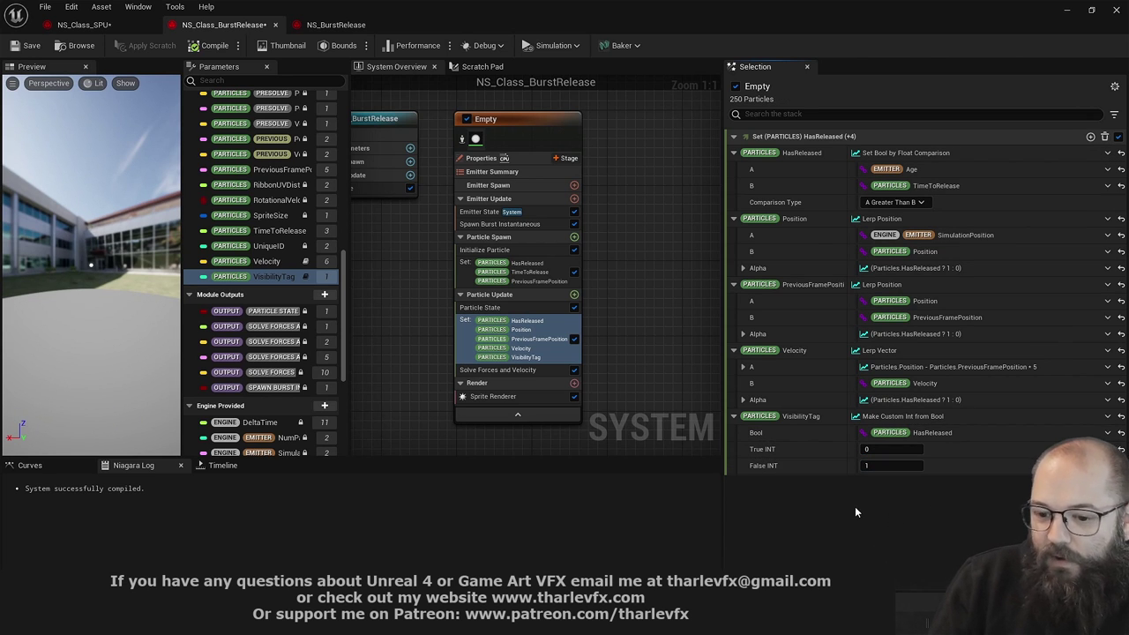
{"action": "key", "text": "Return"}
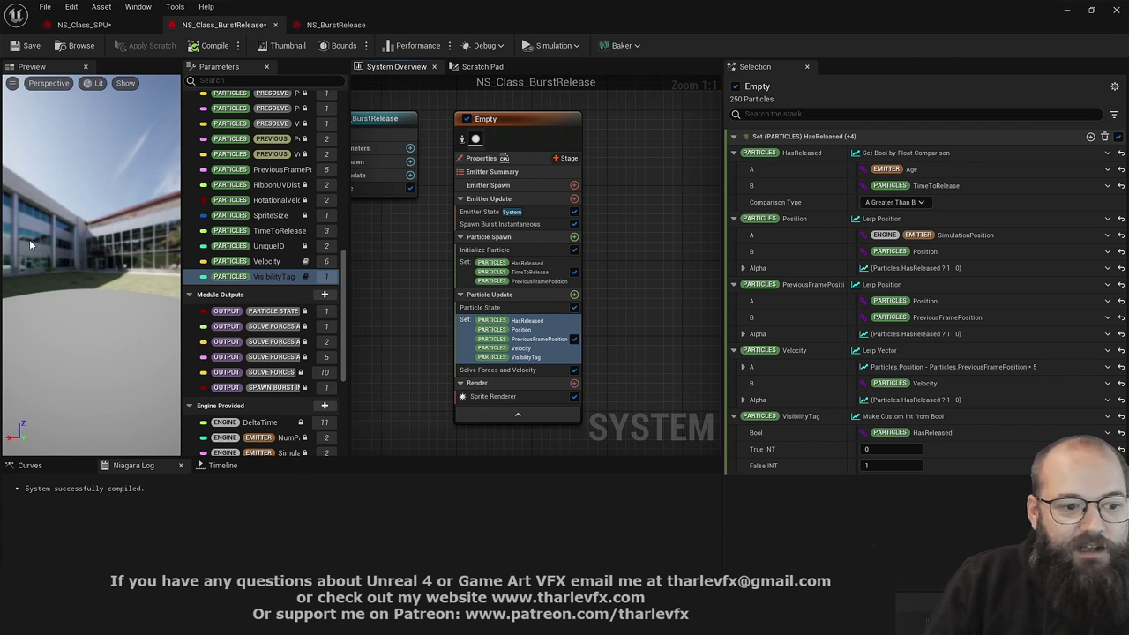
{"action": "left_click", "coordinate": [1076, 16]}
Play Test_Seq repeatedly to watch particles trail the sword and burst, rewinding to 0000
{"action": "left_click", "coordinate": [408, 384]}
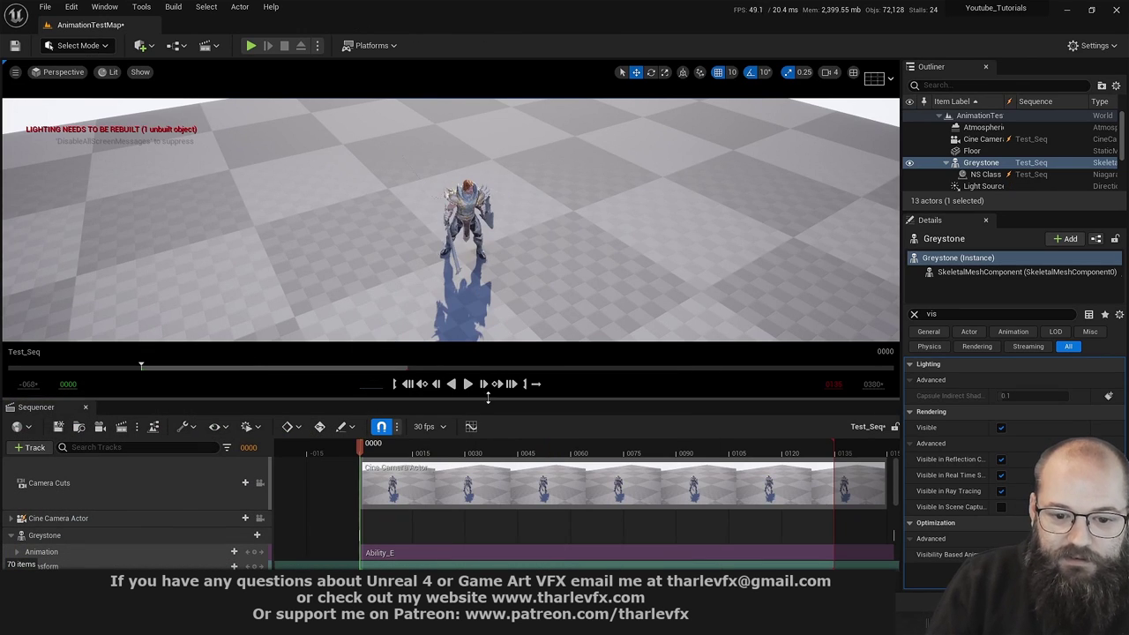
{"action": "left_click", "coordinate": [467, 384]}
{"action": "left_click", "coordinate": [467, 383]}
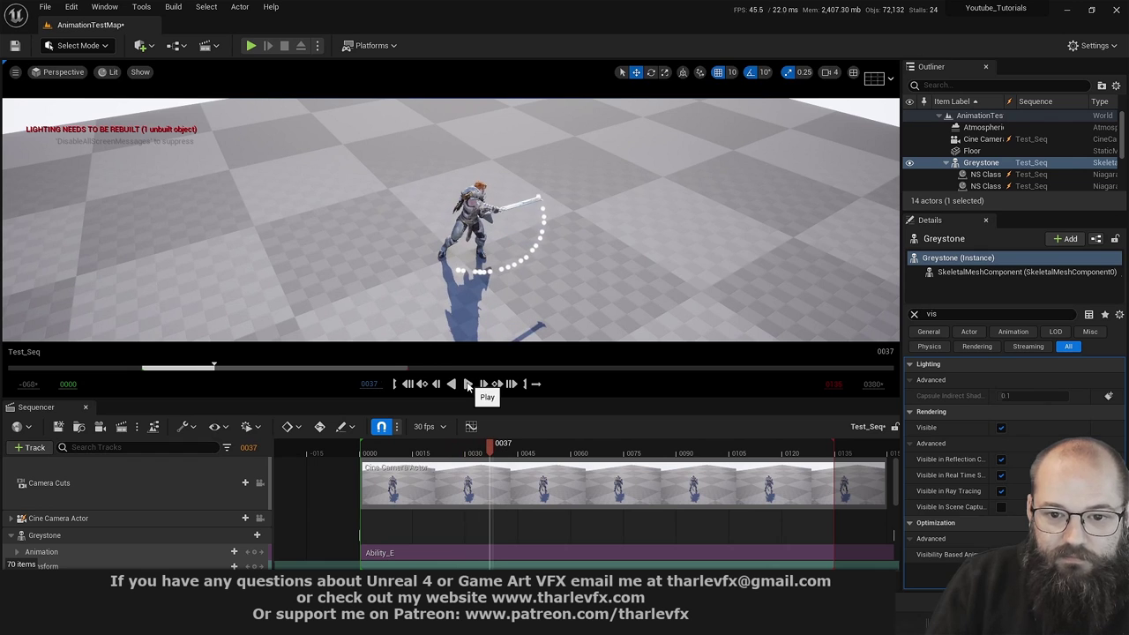
{"action": "left_click", "coordinate": [407, 384]}
{"action": "left_click", "coordinate": [467, 383]}
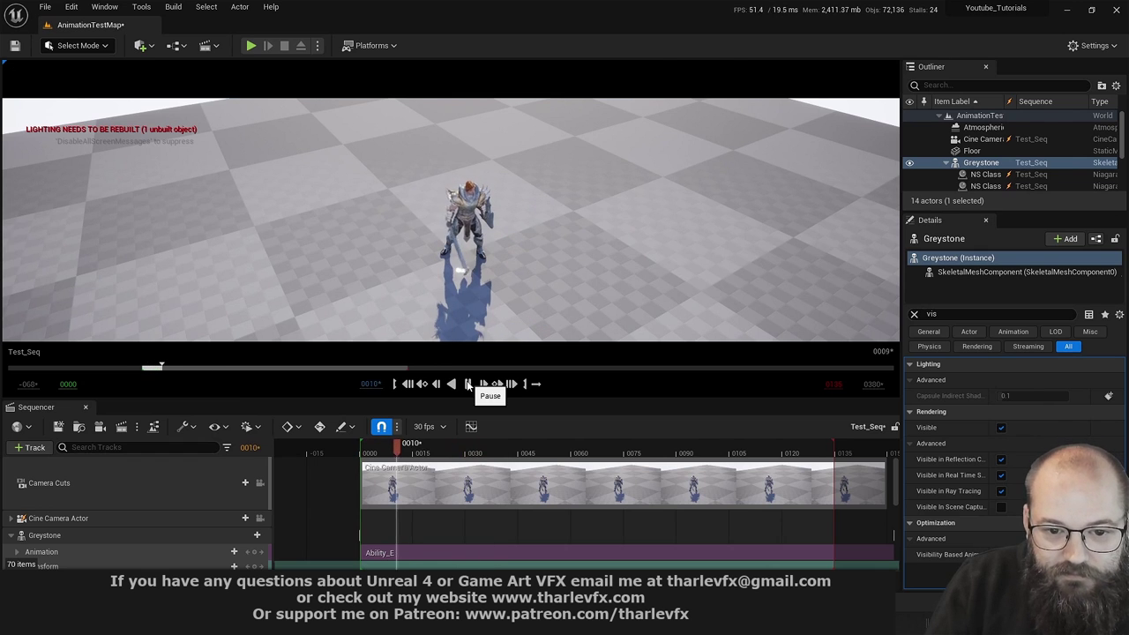
{"action": "left_click", "coordinate": [467, 384]}
{"action": "left_click", "coordinate": [451, 384]}
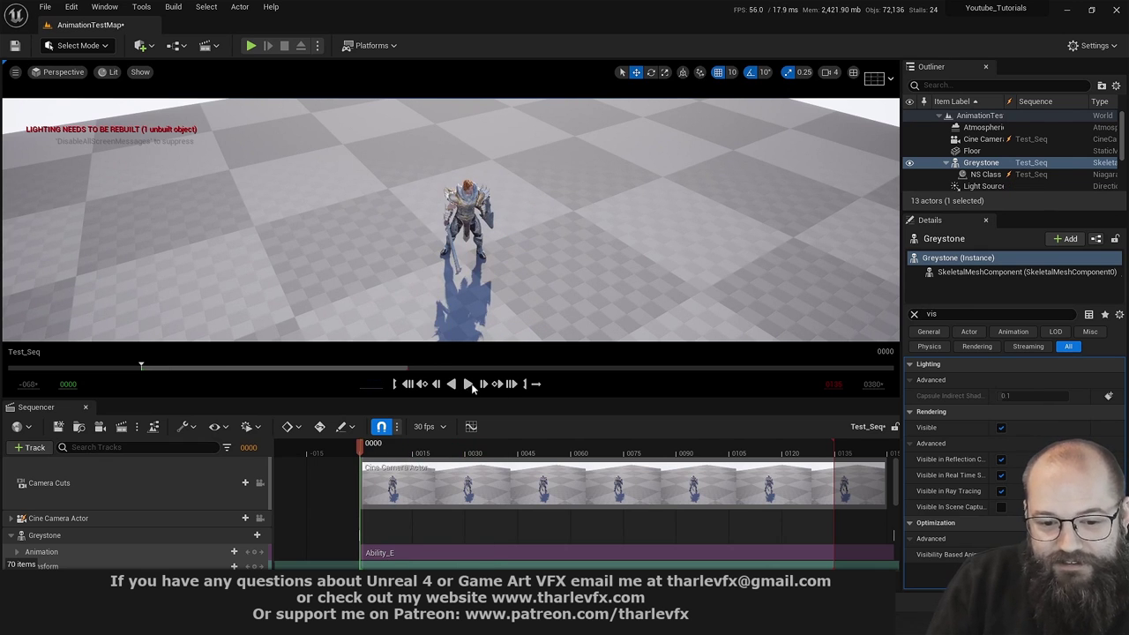
{"action": "left_click", "coordinate": [468, 383]}
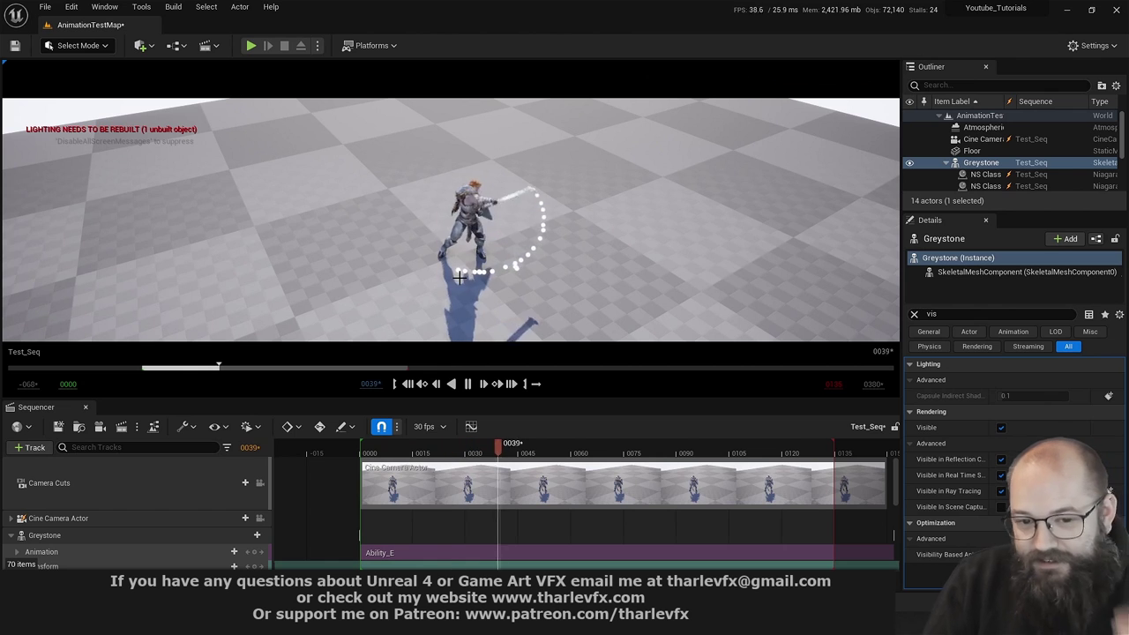
{"action": "left_click", "coordinate": [468, 383]}
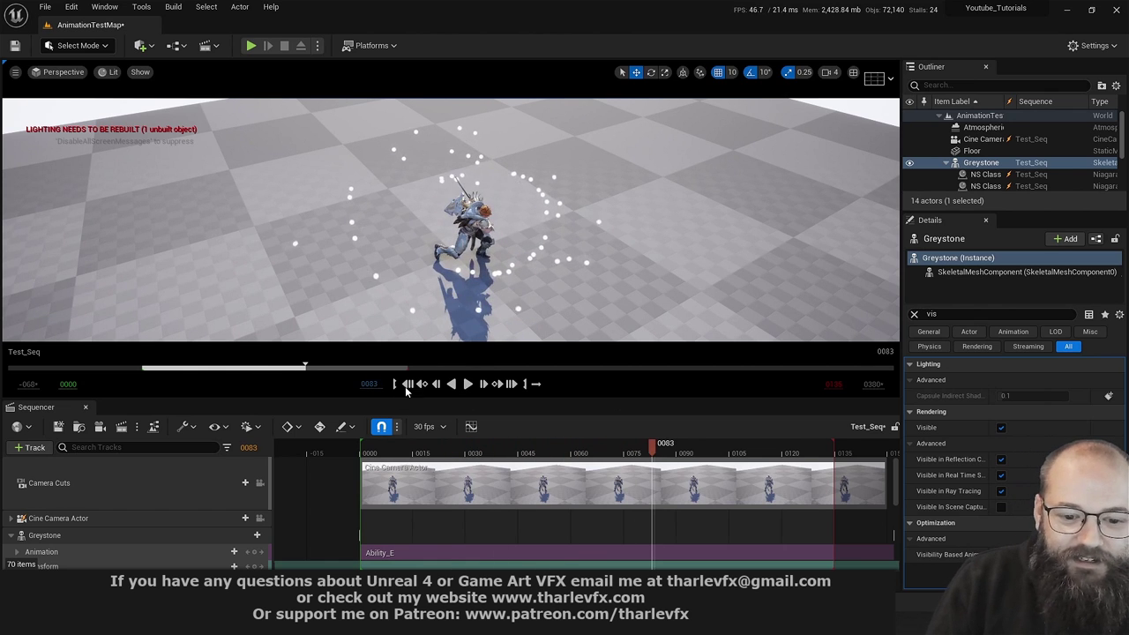
{"action": "left_click", "coordinate": [407, 385]}
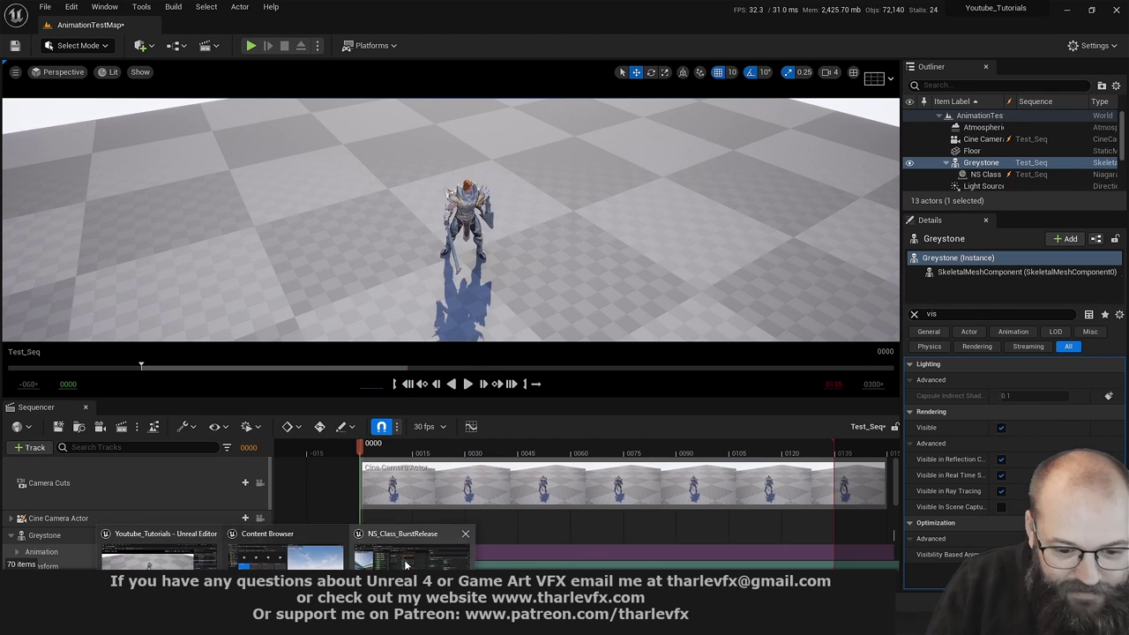
{"action": "left_click", "coordinate": [422, 540]}
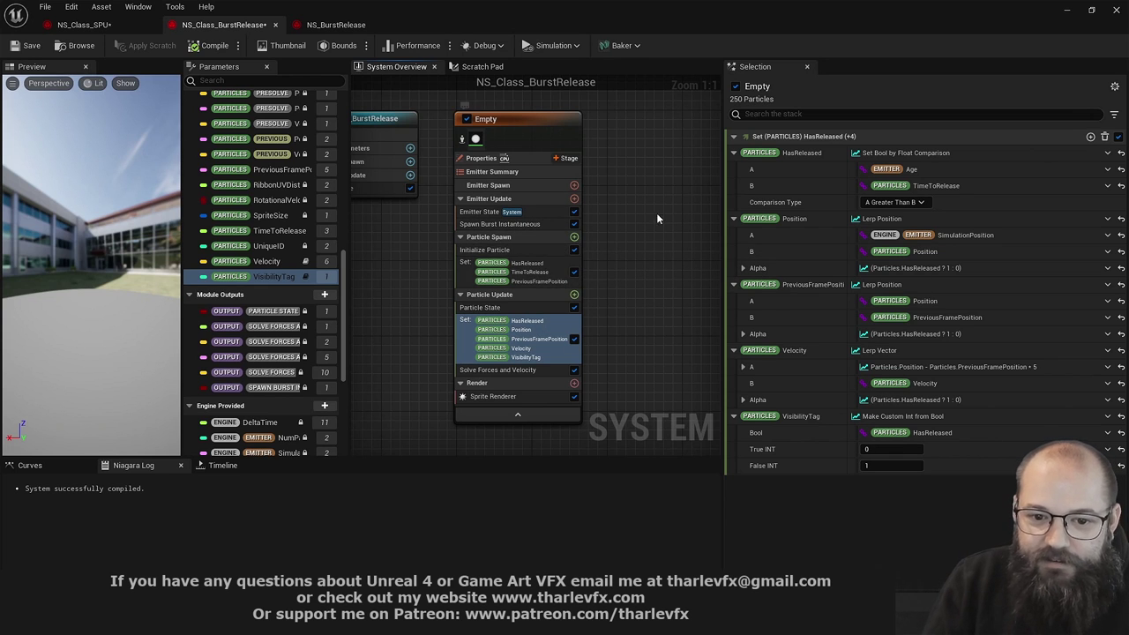
Set the Initialize Particle Set module's TimeToRelease float to 0.5
{"action": "left_click", "coordinate": [532, 263]}
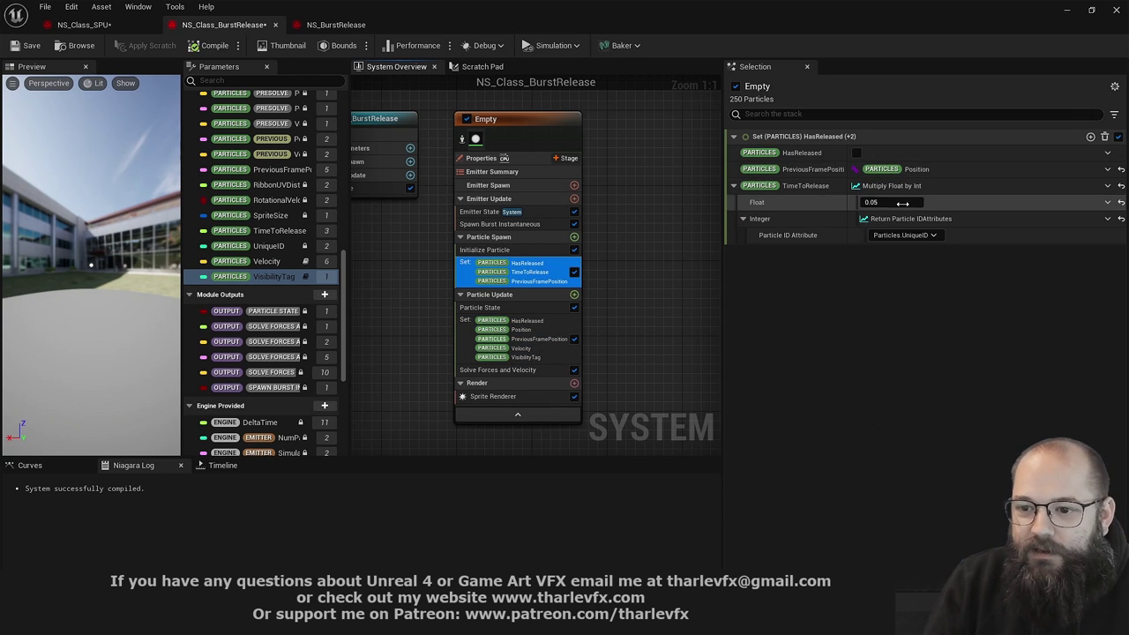
{"action": "left_click", "coordinate": [891, 202]}
{"action": "type", "text": "0.5"}
{"action": "key", "text": "Return"}
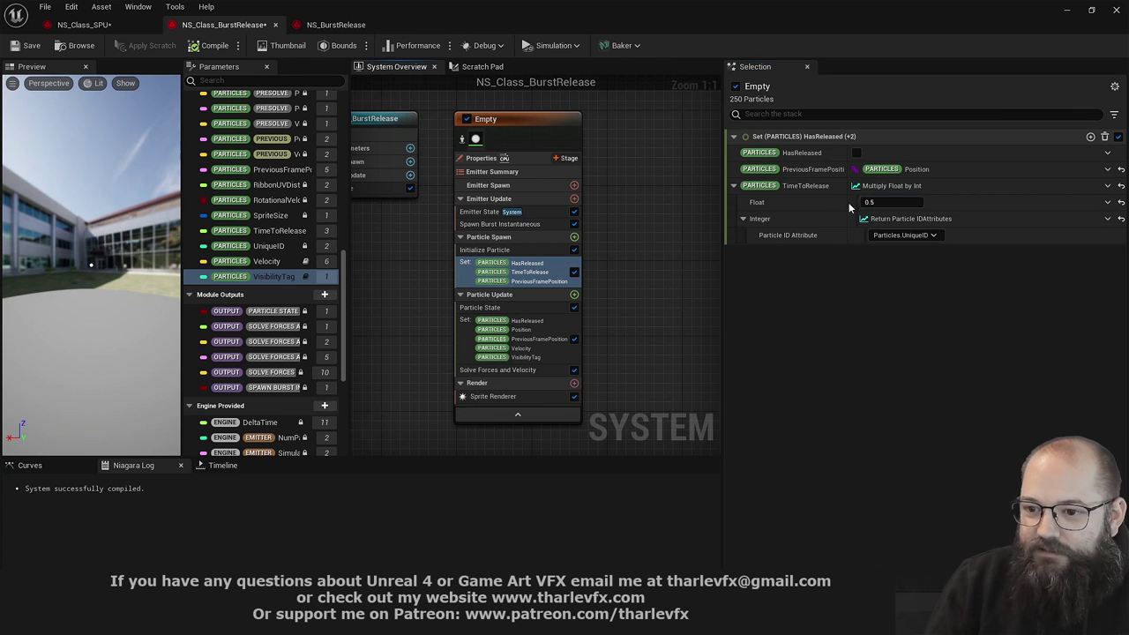
Play Test_Seq in the level to test the release timing, then rewind to 0000
{"action": "left_click", "coordinate": [1069, 11]}
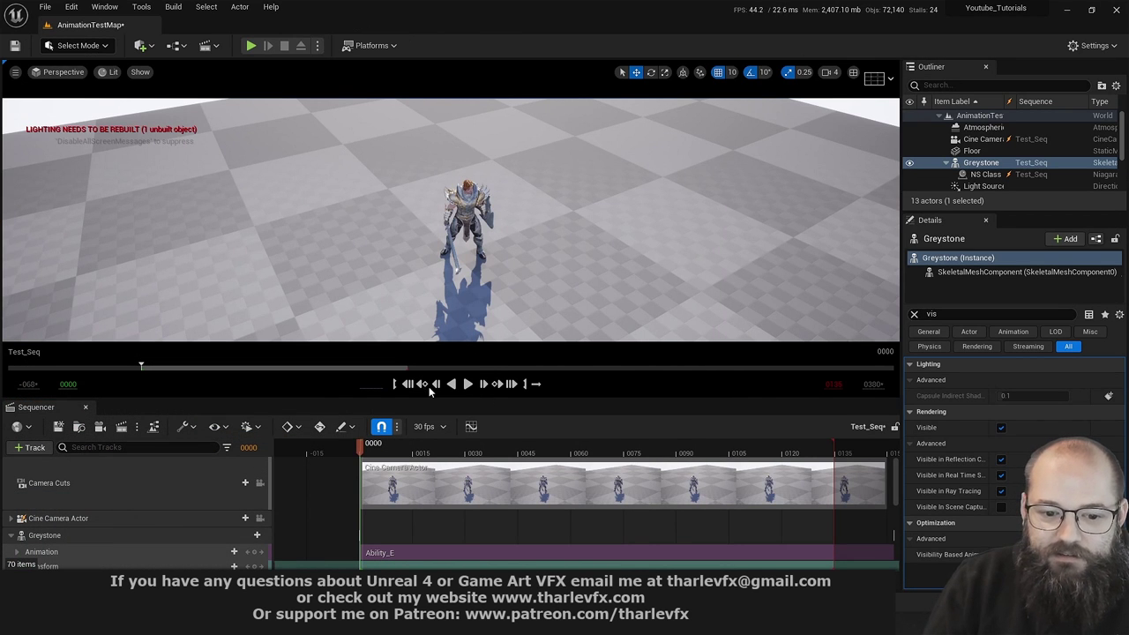
{"action": "left_click", "coordinate": [468, 384]}
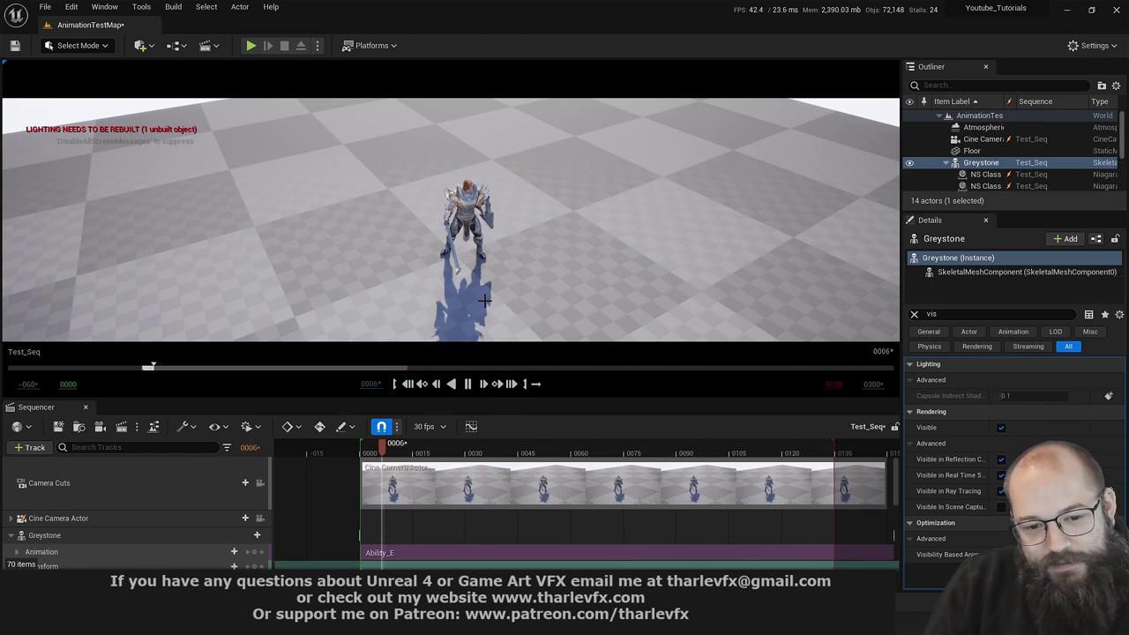
{"action": "left_click", "coordinate": [431, 389]}
{"action": "left_click", "coordinate": [406, 386]}
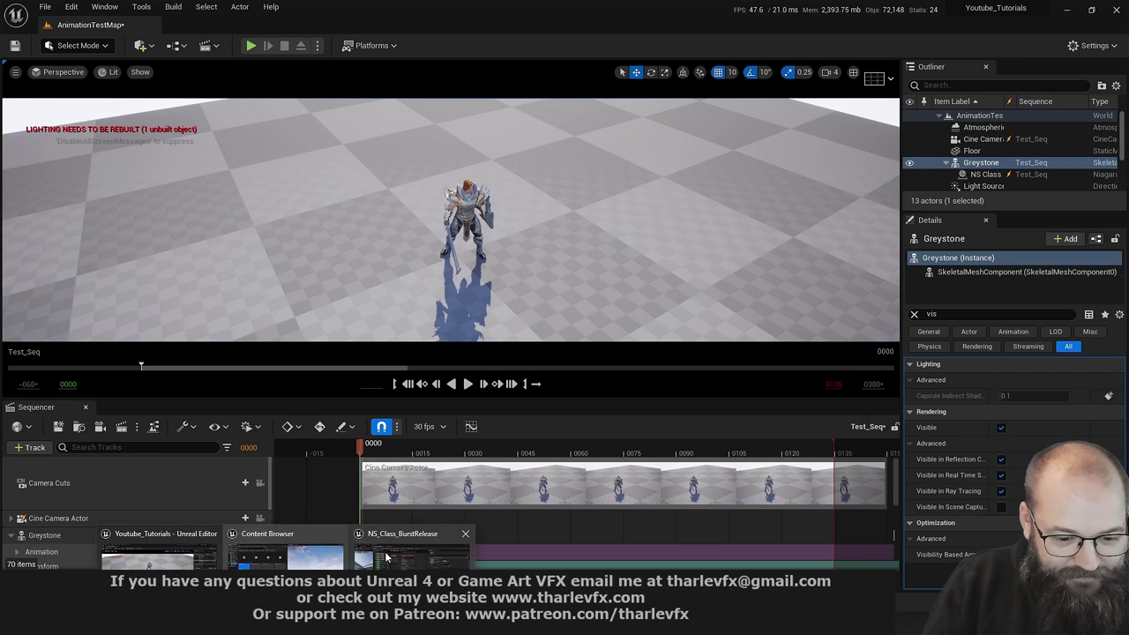
{"action": "left_click", "coordinate": [421, 550]}
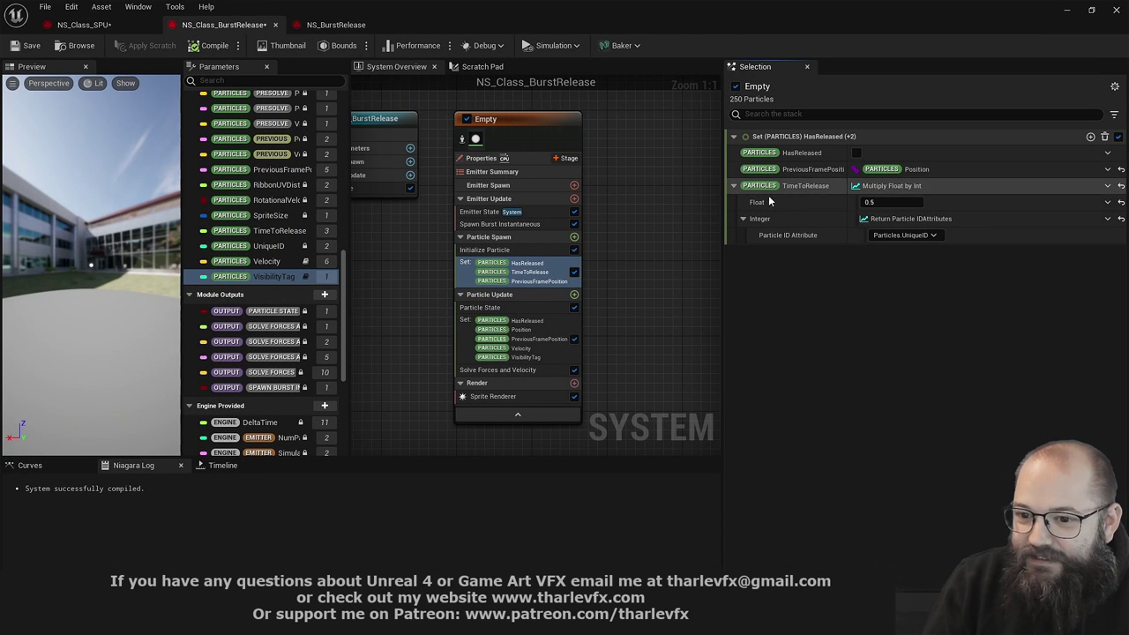
Replace the Integer input with Add Integer, A = 1 and B = Particles UniqueID
{"action": "left_click", "coordinate": [1107, 219]}
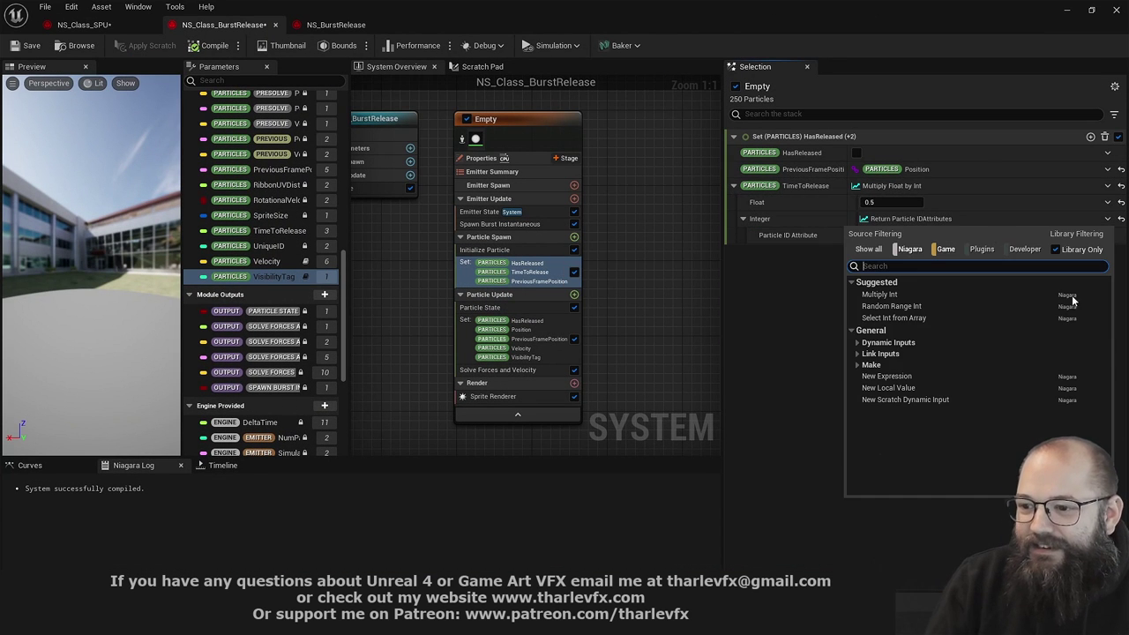
{"action": "type", "text": "add"}
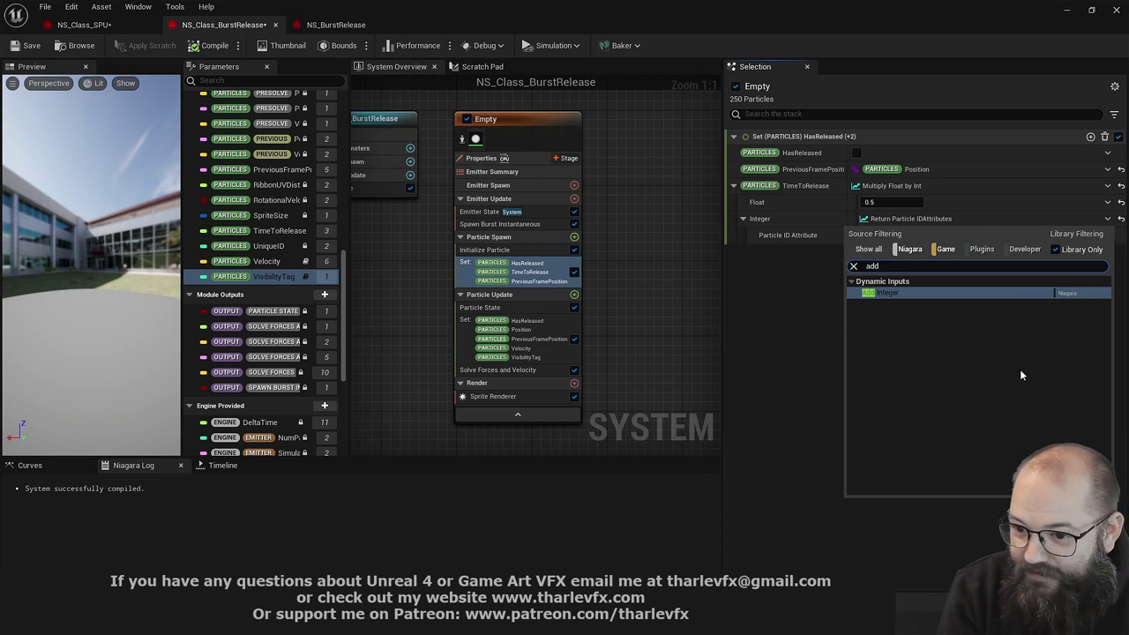
{"action": "key", "text": "Return"}
{"action": "left_click", "coordinate": [900, 234]}
{"action": "type", "text": "1"}
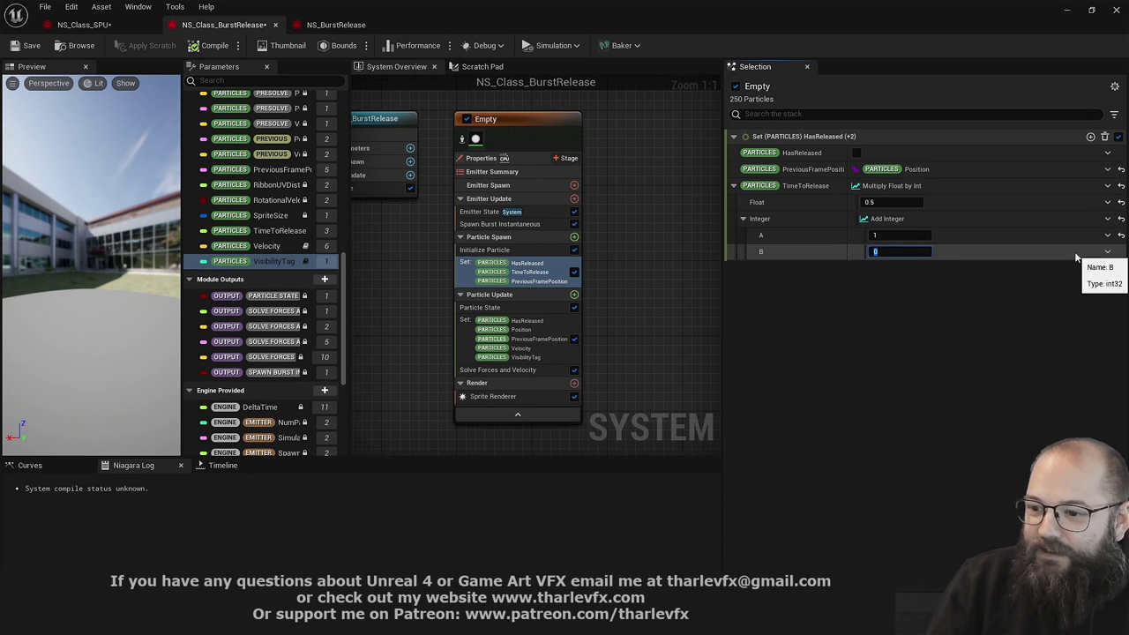
{"action": "left_click", "coordinate": [1108, 251]}
{"action": "type", "text": "partic"}
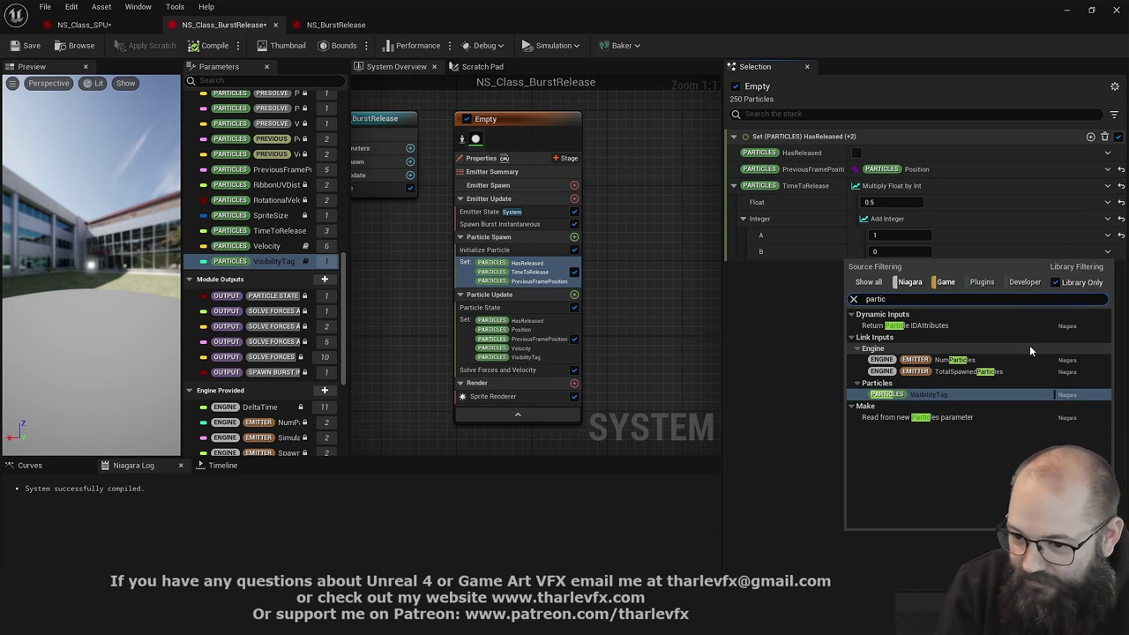
{"action": "left_click", "coordinate": [908, 326]}
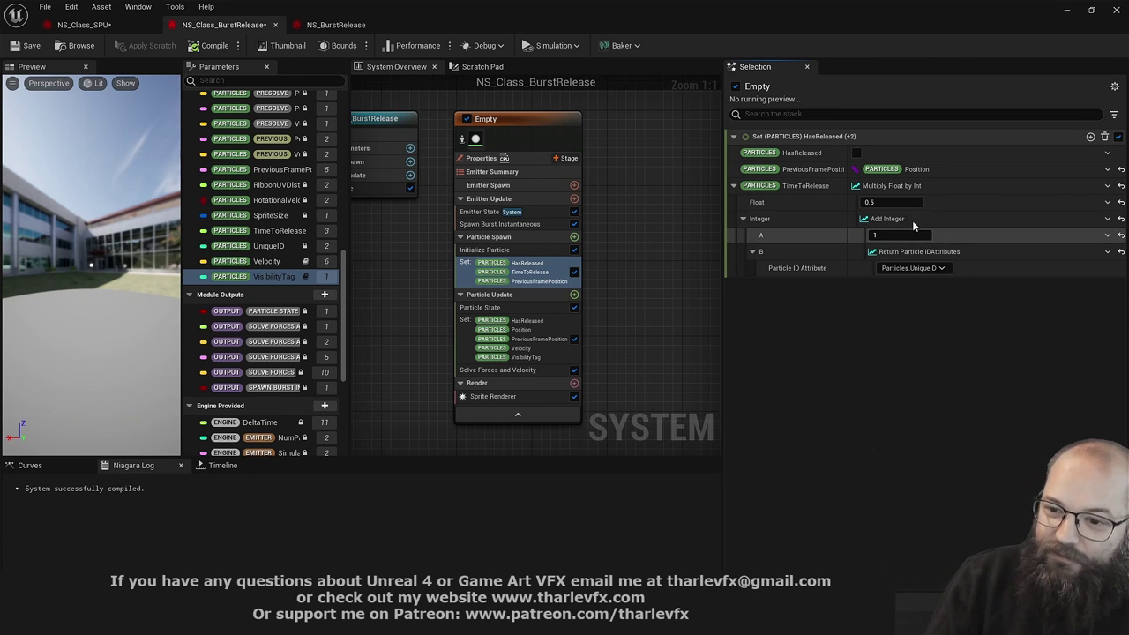
{"action": "left_click", "coordinate": [1066, 11]}
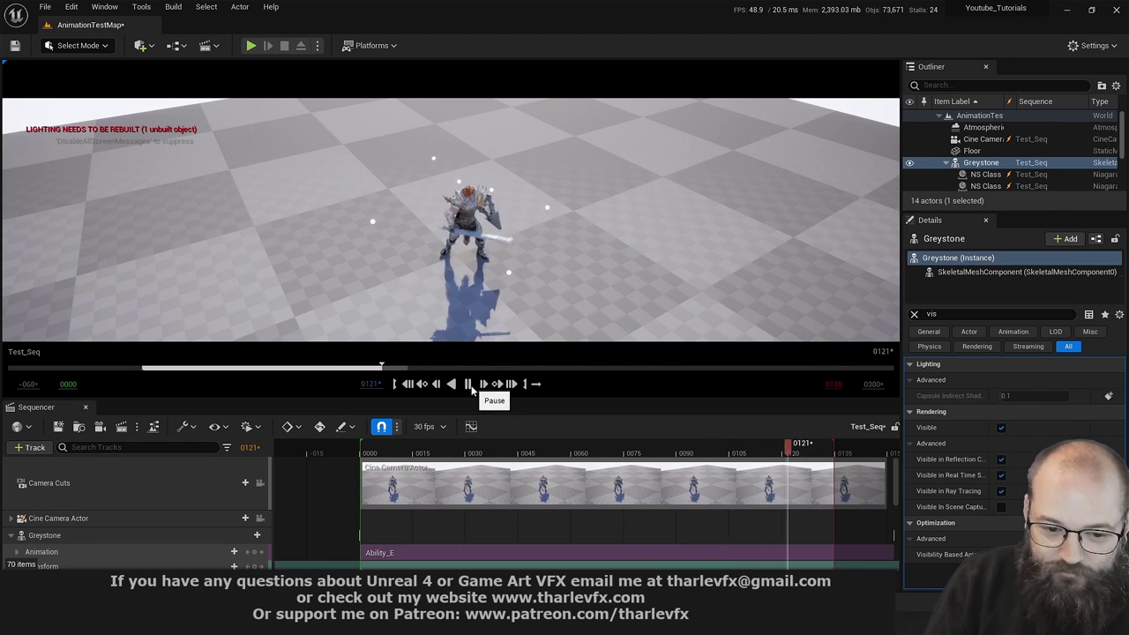
{"action": "left_click", "coordinate": [395, 385]}
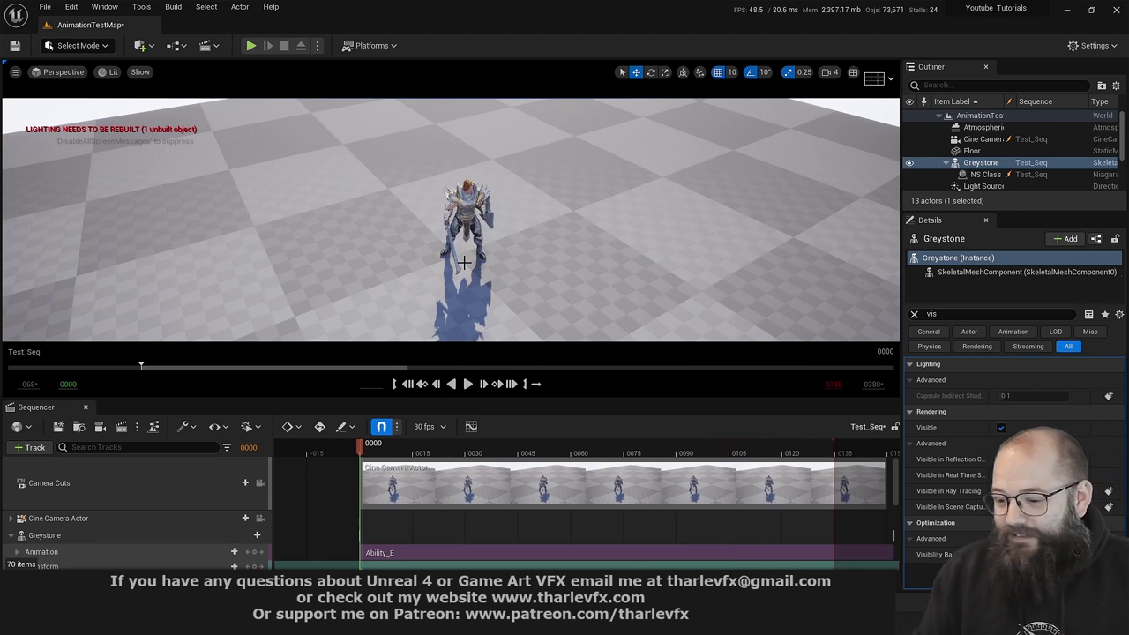